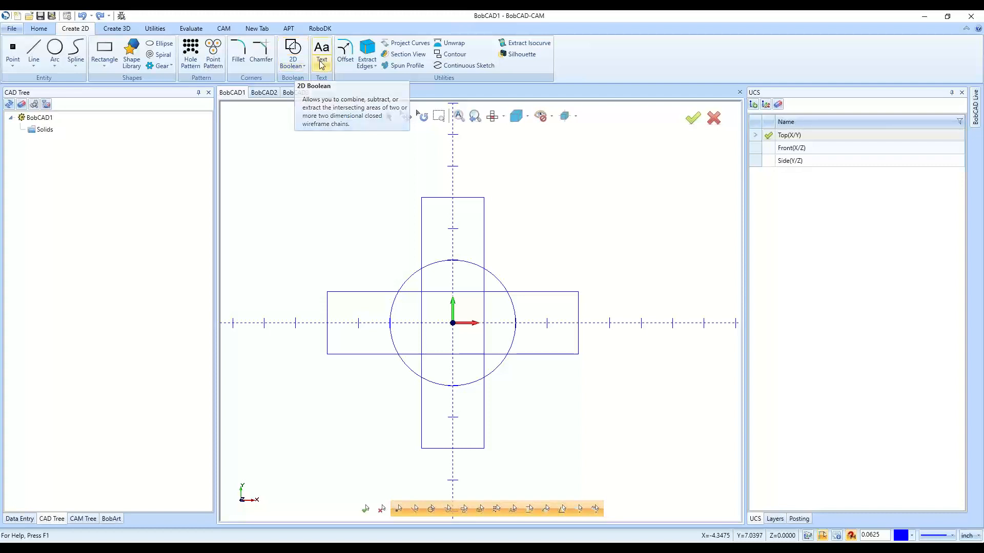
{"action": "left_click", "coordinate": [323, 66]}
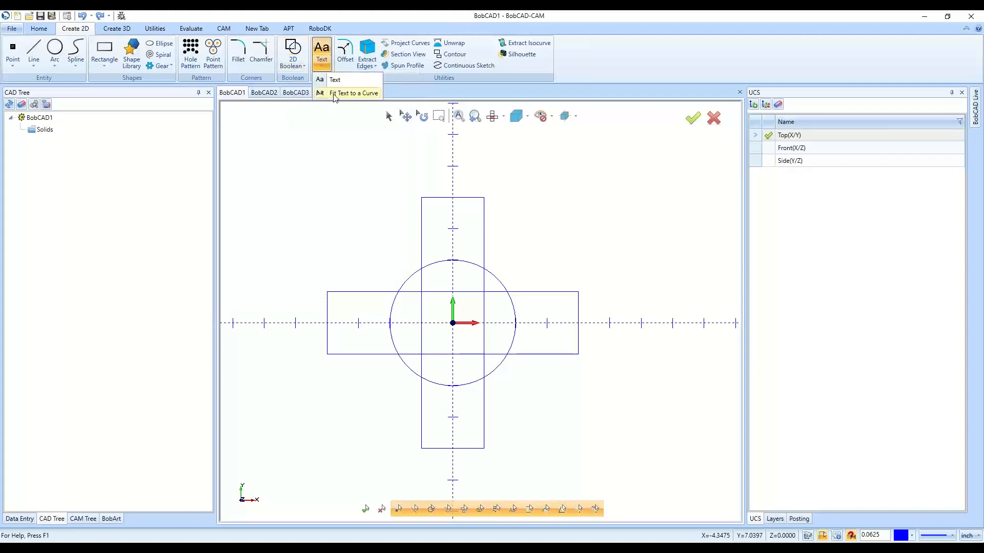
{"action": "left_click", "coordinate": [316, 165]}
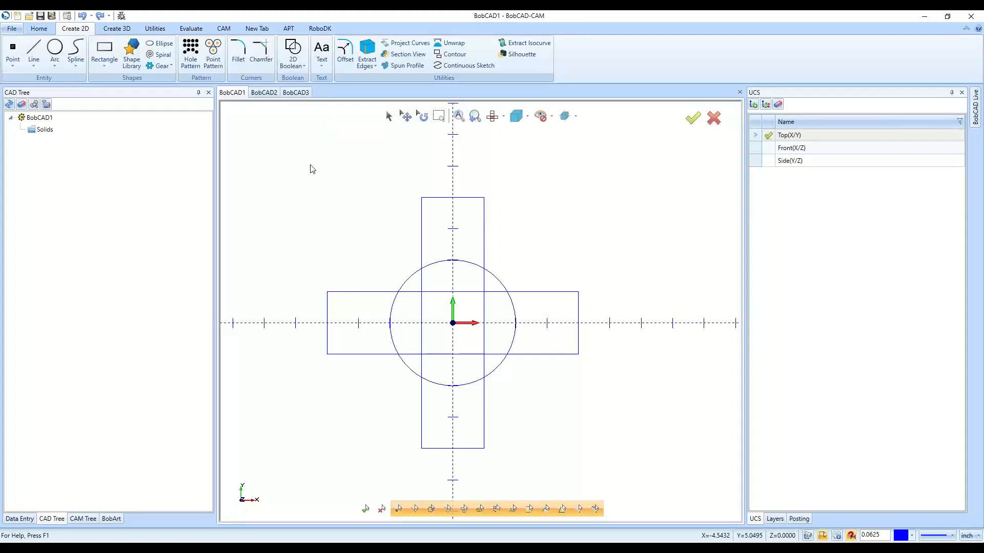
{"action": "scroll", "coordinate": [299, 220], "scroll_direction": "down", "scroll_amount": 3}
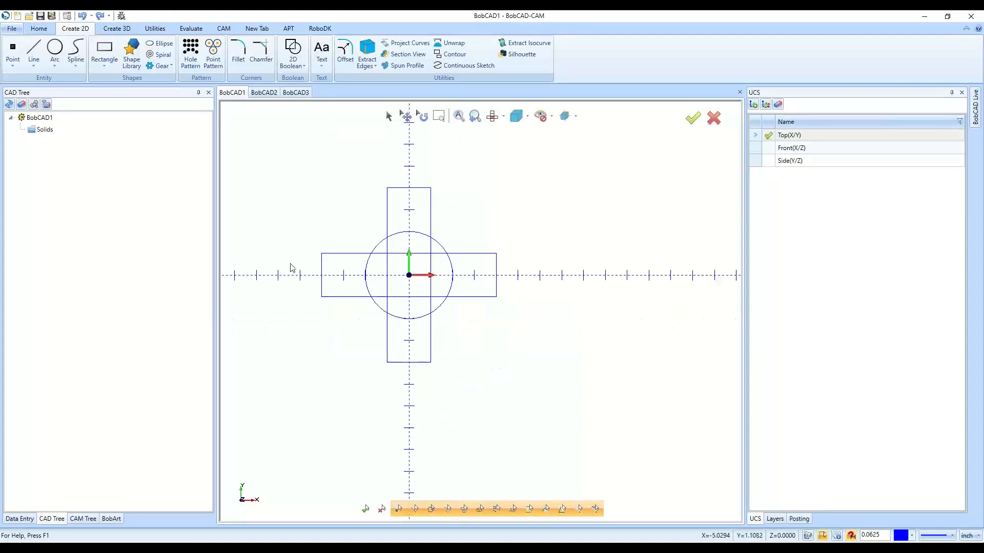
{"action": "scroll", "coordinate": [280, 264], "scroll_direction": "up", "scroll_amount": 3}
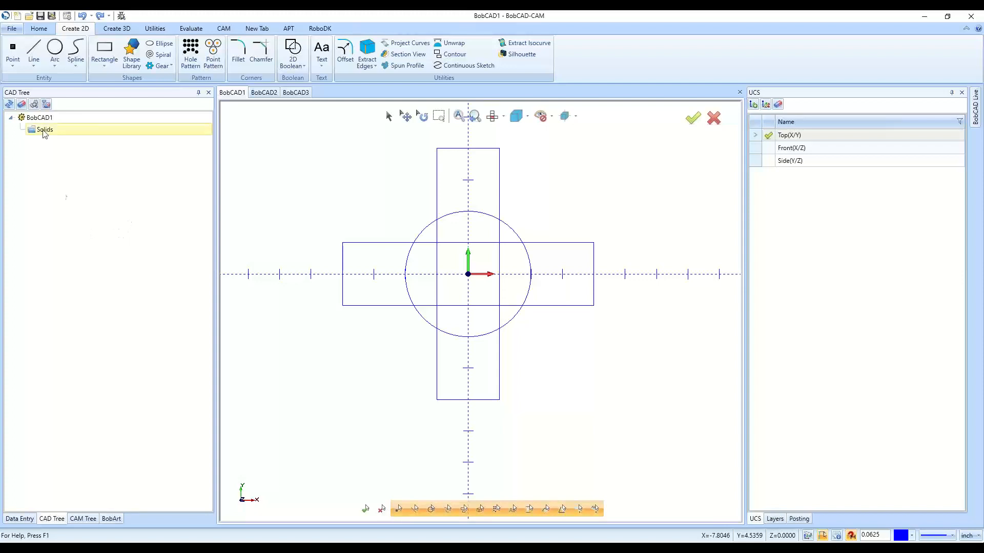
Place a sketch point at the origin, X 0, Y 0, Z 0, with the Point command
{"action": "left_click", "coordinate": [18, 48]}
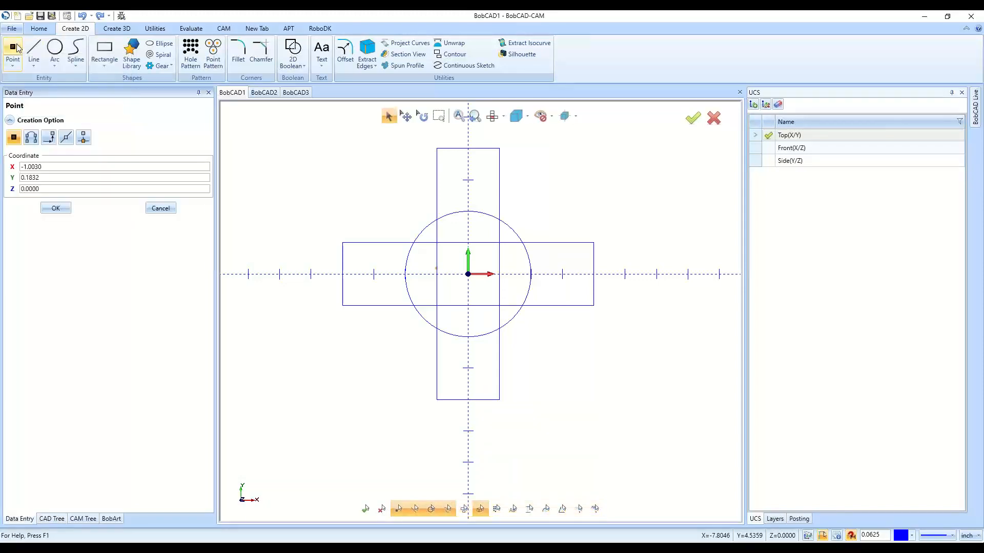
{"action": "left_click", "coordinate": [13, 66]}
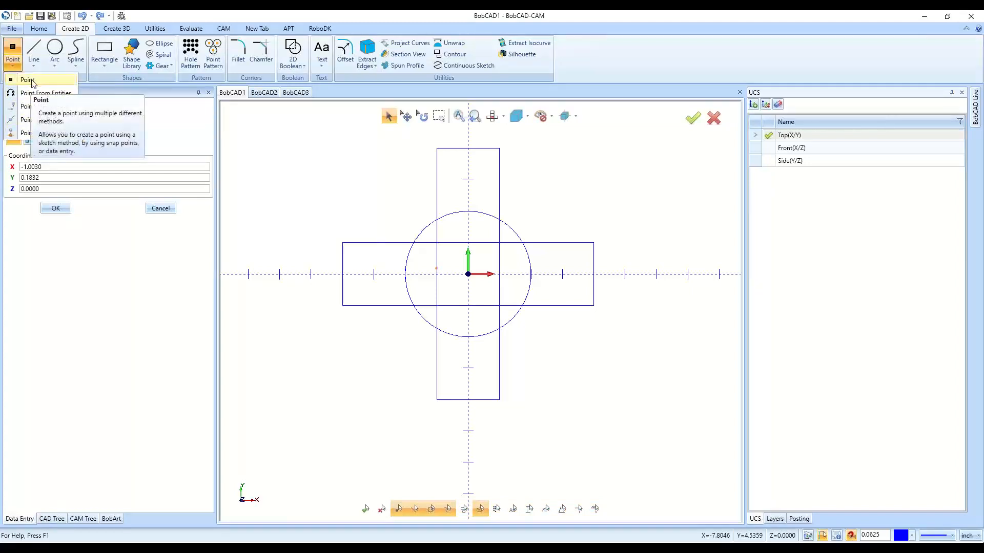
{"action": "left_click", "coordinate": [61, 244]}
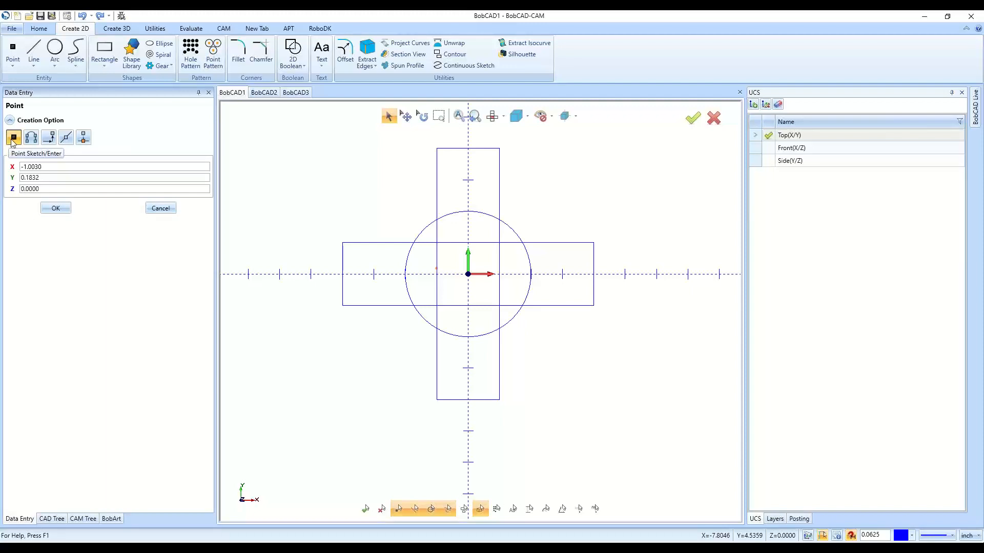
{"action": "scroll", "coordinate": [456, 392], "scroll_direction": "down", "scroll_amount": 3}
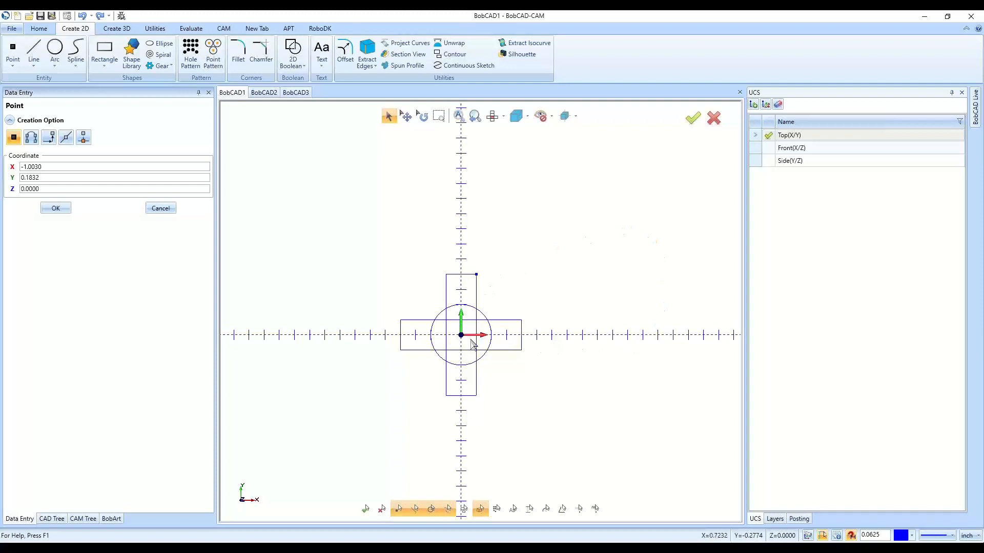
{"action": "scroll", "coordinate": [471, 343], "scroll_direction": "up", "scroll_amount": 5}
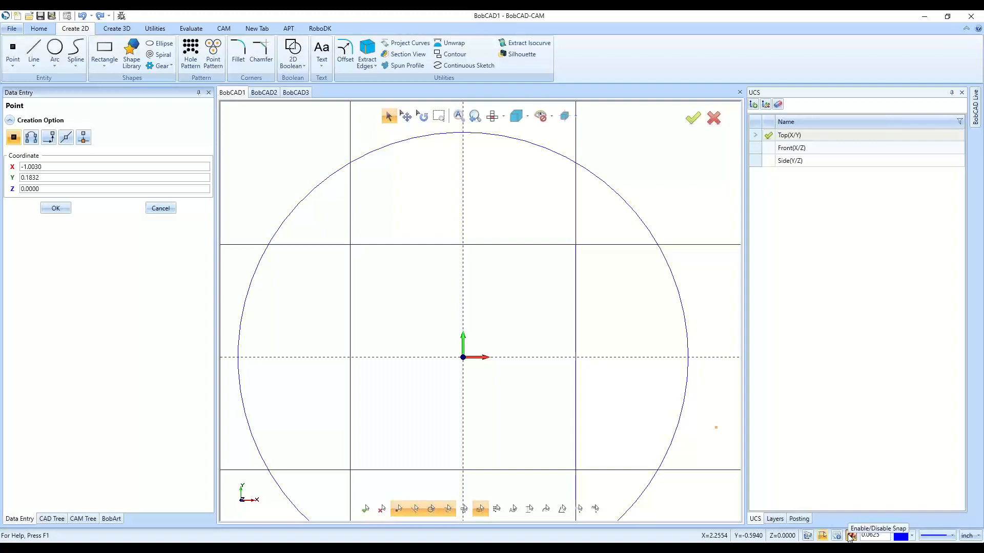
{"action": "left_click", "coordinate": [463, 360]}
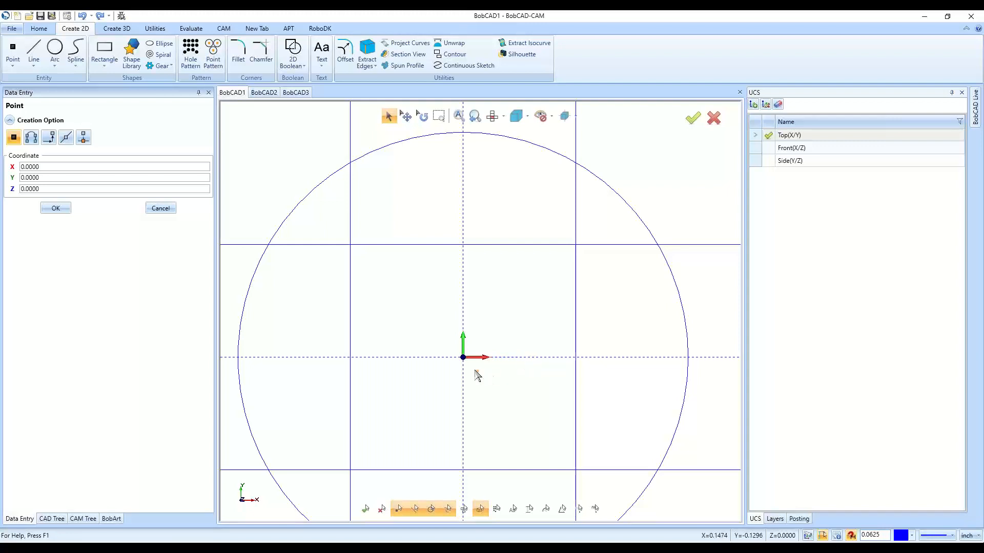
Place another point on the X axis, one snap increment from the origin, at X 0.0625, Y 0
{"action": "scroll", "coordinate": [464, 359], "scroll_direction": "up", "scroll_amount": 5}
{"action": "scroll", "coordinate": [464, 359], "scroll_direction": "up", "scroll_amount": 2}
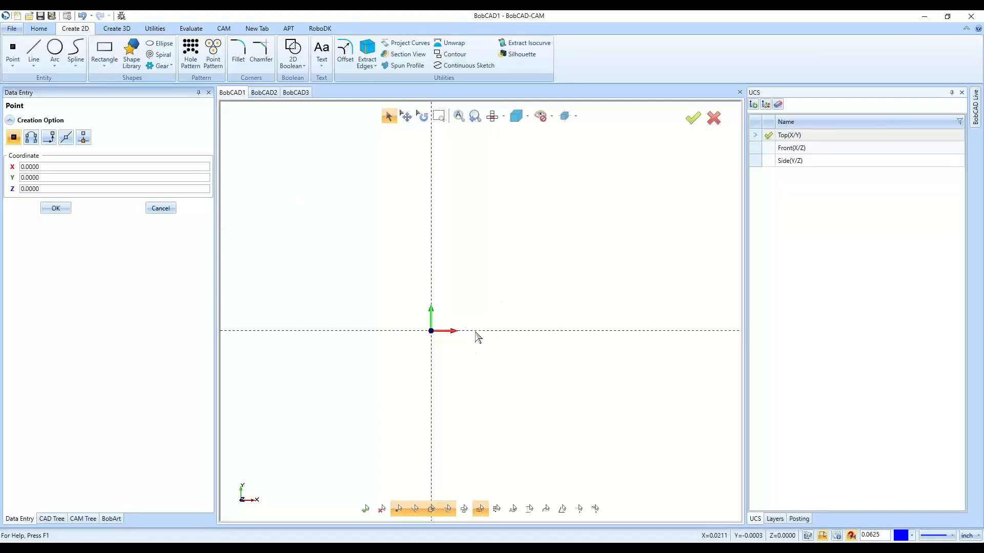
{"action": "left_click", "coordinate": [561, 332]}
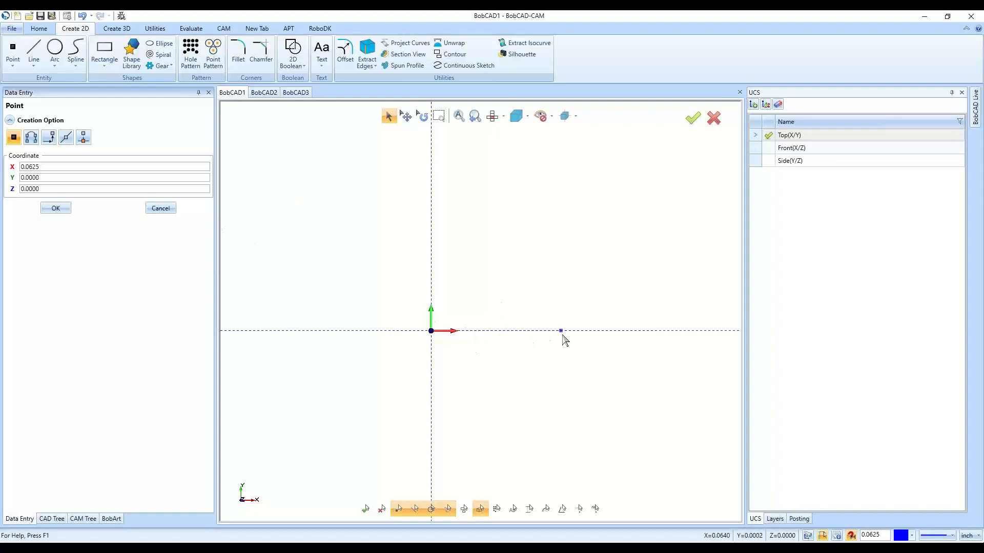
{"action": "left_click", "coordinate": [46, 166]}
End the Point command and undo the point placement
{"action": "scroll", "coordinate": [400, 374], "scroll_direction": "down", "scroll_amount": 5}
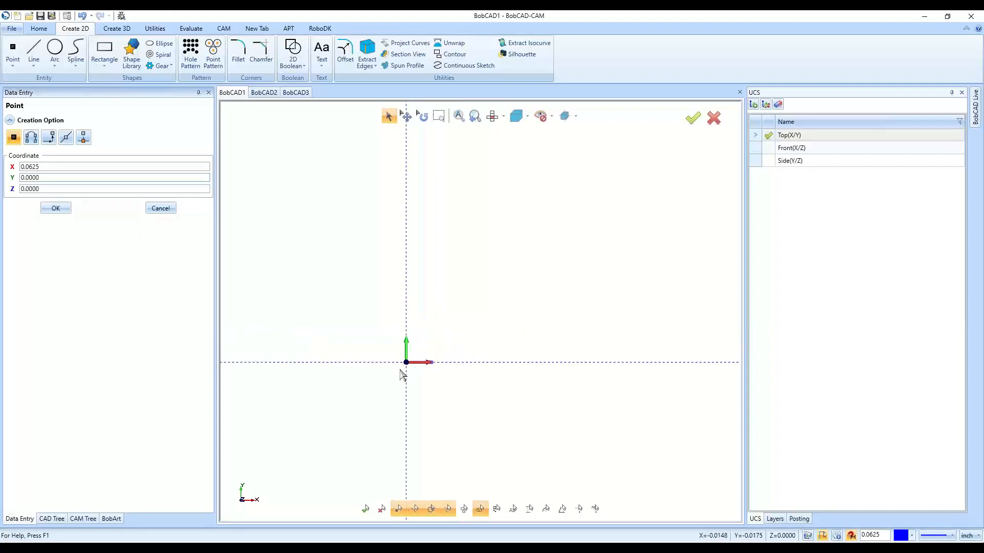
{"action": "scroll", "coordinate": [399, 359], "scroll_direction": "down", "scroll_amount": 3}
{"action": "middle_click_drag", "start_coordinate": [448, 391], "coordinate": [540, 333]}
{"action": "left_click", "coordinate": [492, 117]}
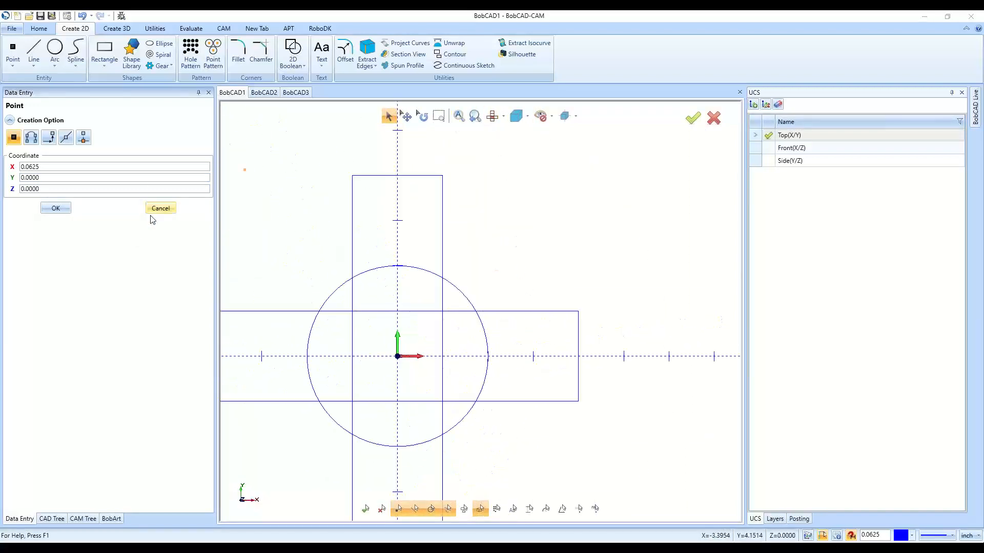
{"action": "left_click", "coordinate": [160, 208]}
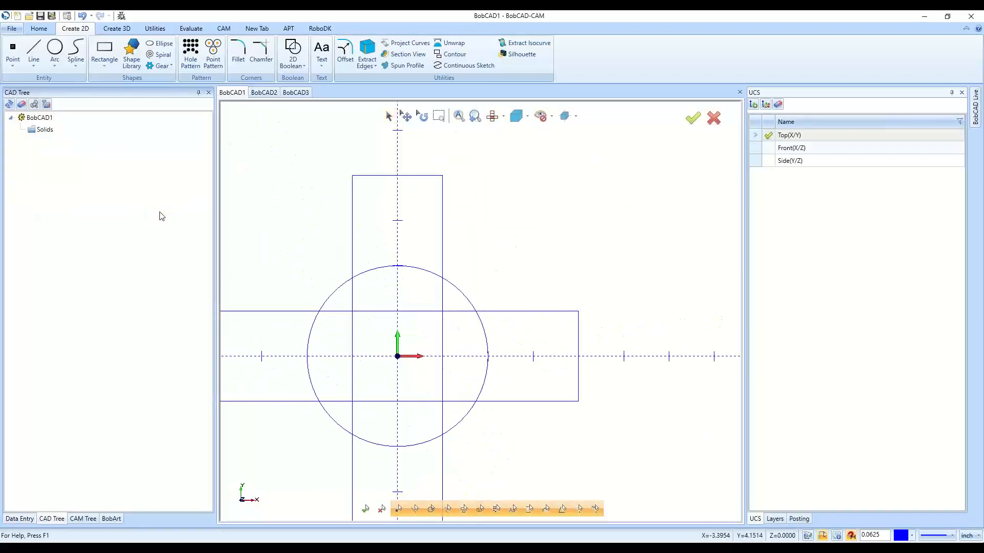
{"action": "left_click", "coordinate": [90, 16]}
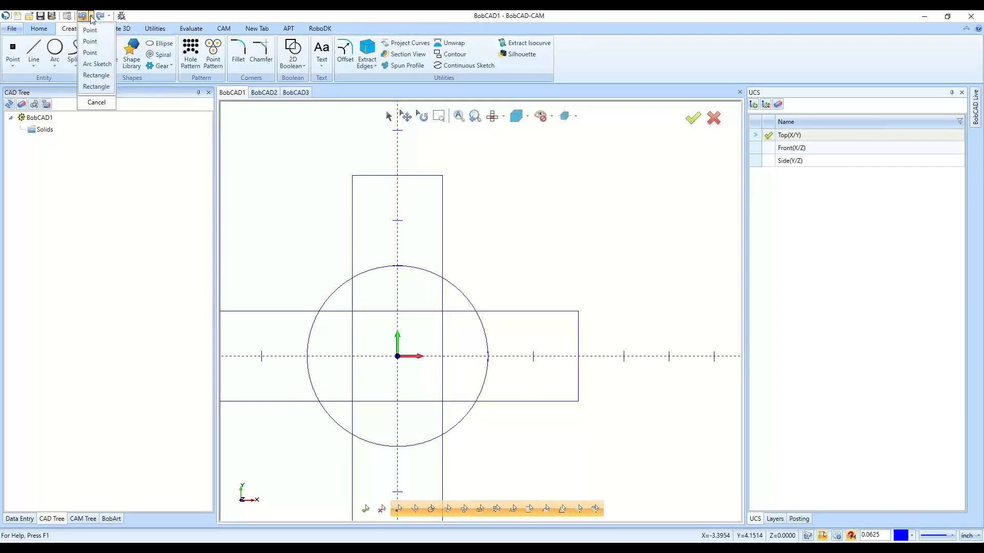
{"action": "left_click", "coordinate": [85, 16]}
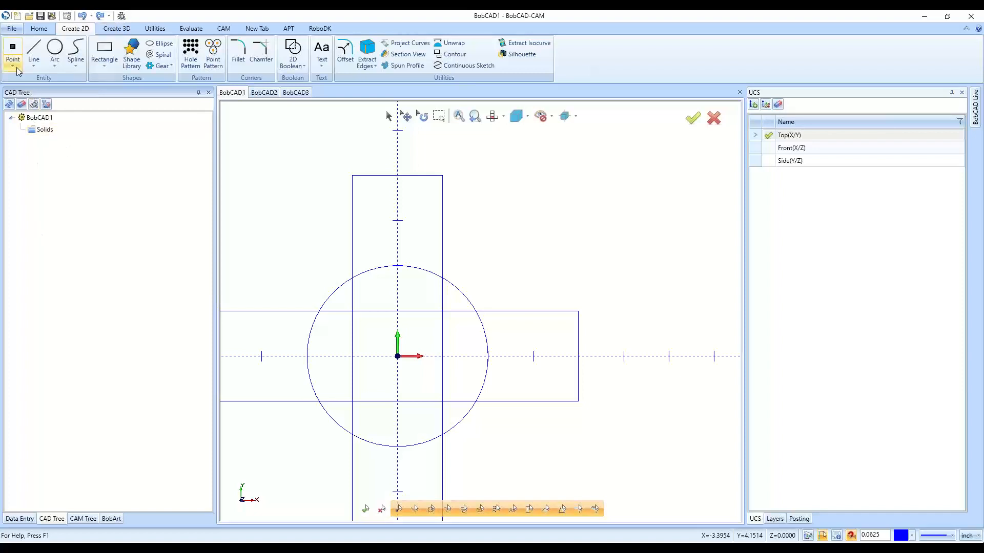
Restart the Point command and disable the 0.0625 grid snap
{"action": "left_click", "coordinate": [13, 52]}
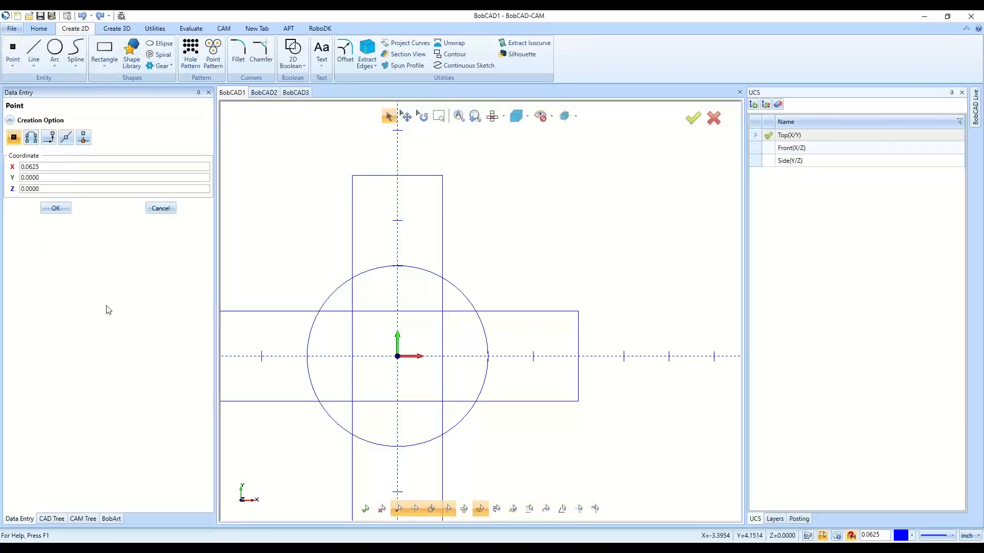
{"action": "left_click", "coordinate": [851, 536]}
{"action": "scroll", "coordinate": [410, 358], "scroll_direction": "up", "scroll_amount": 4}
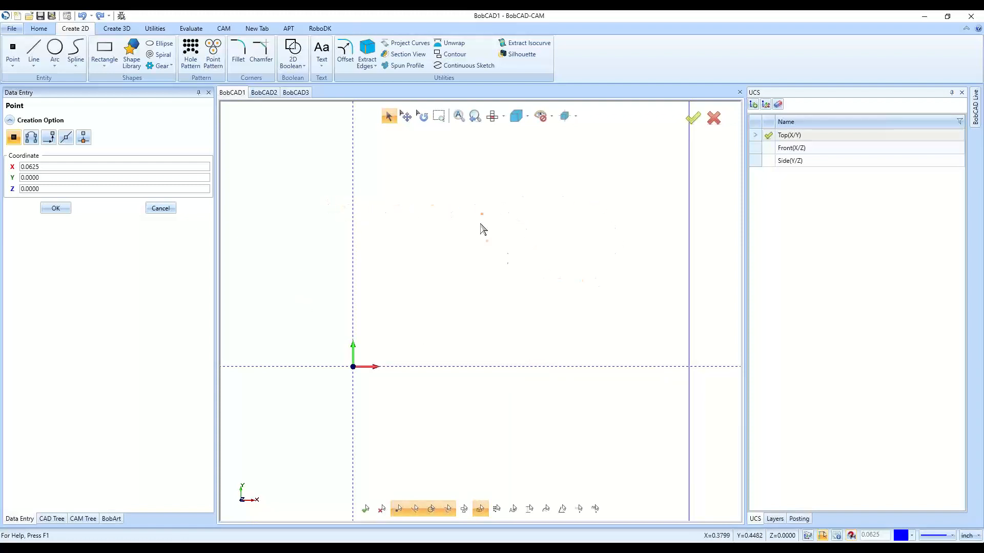
{"action": "scroll", "coordinate": [426, 420], "scroll_direction": "down", "scroll_amount": 3}
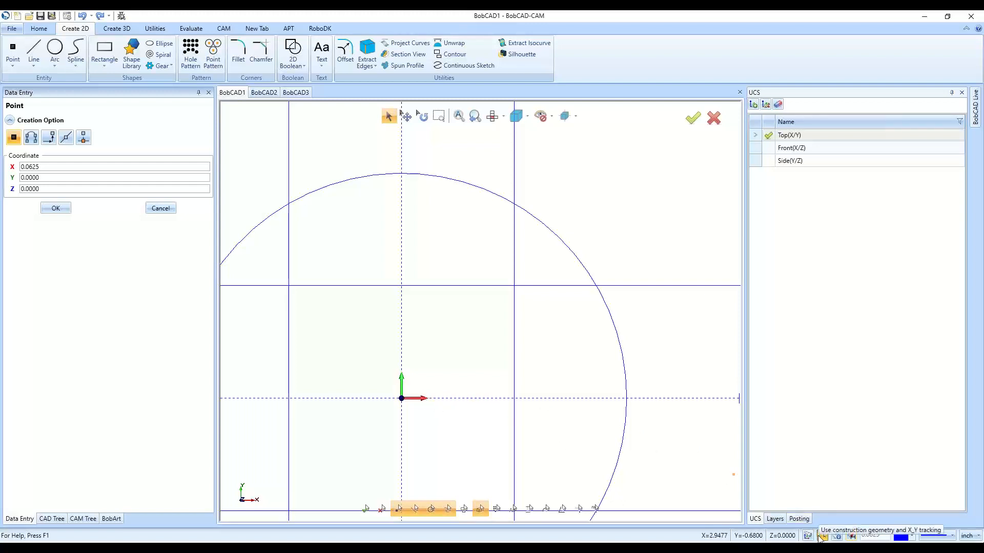
Place a point at X 4, Y -5.8568, tracked vertically below the horizontal rectangle's lower-right corner, and undo it
{"action": "scroll", "coordinate": [341, 368], "scroll_direction": "down", "scroll_amount": 5}
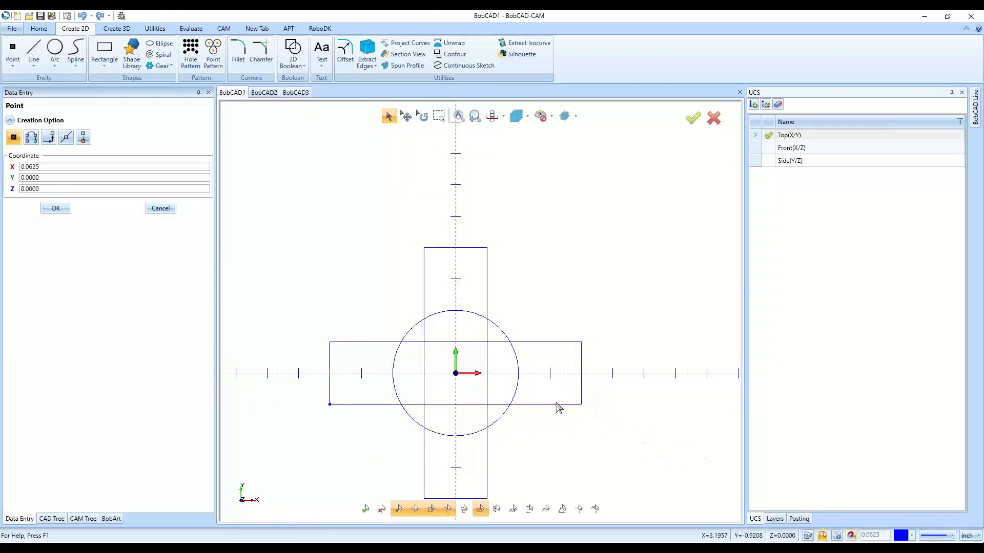
{"action": "scroll", "coordinate": [609, 409], "scroll_direction": "down", "scroll_amount": 6}
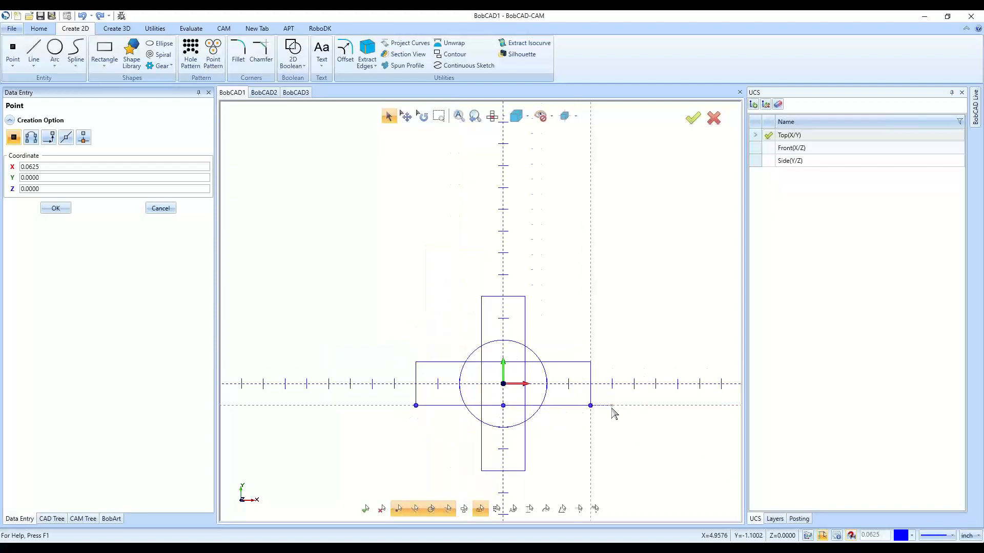
{"action": "scroll", "coordinate": [644, 413], "scroll_direction": "up", "scroll_amount": 2}
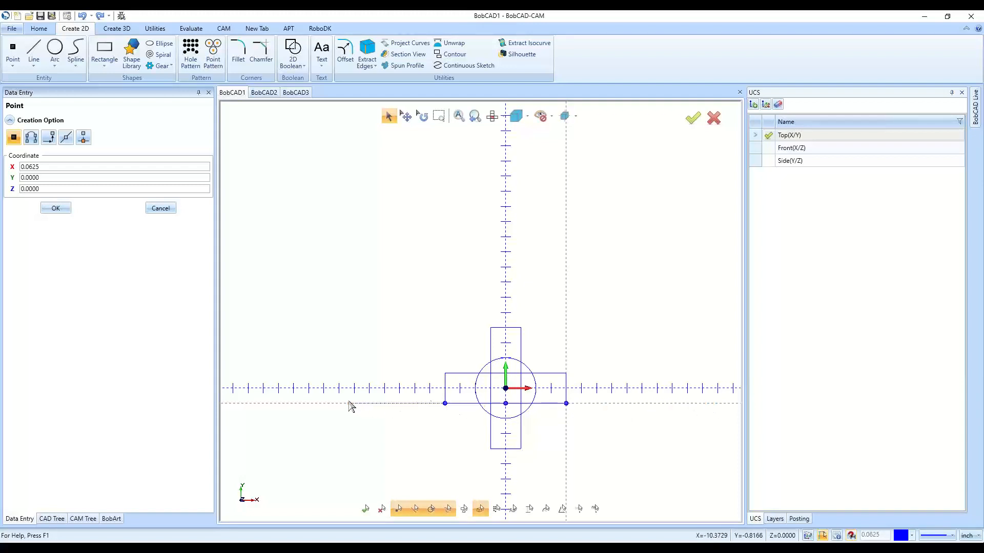
{"action": "left_click", "coordinate": [567, 403]}
{"action": "left_click", "coordinate": [565, 476]}
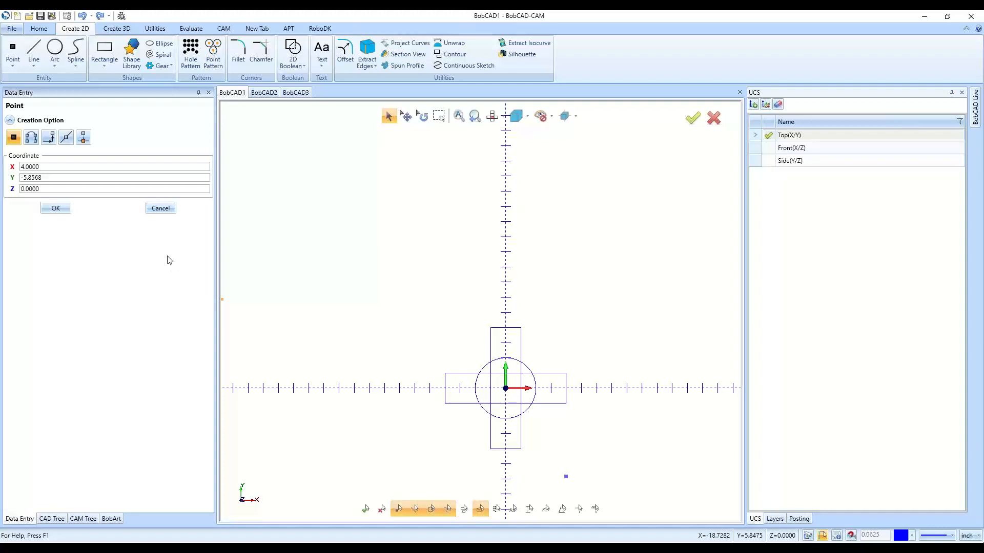
{"action": "left_click", "coordinate": [156, 208]}
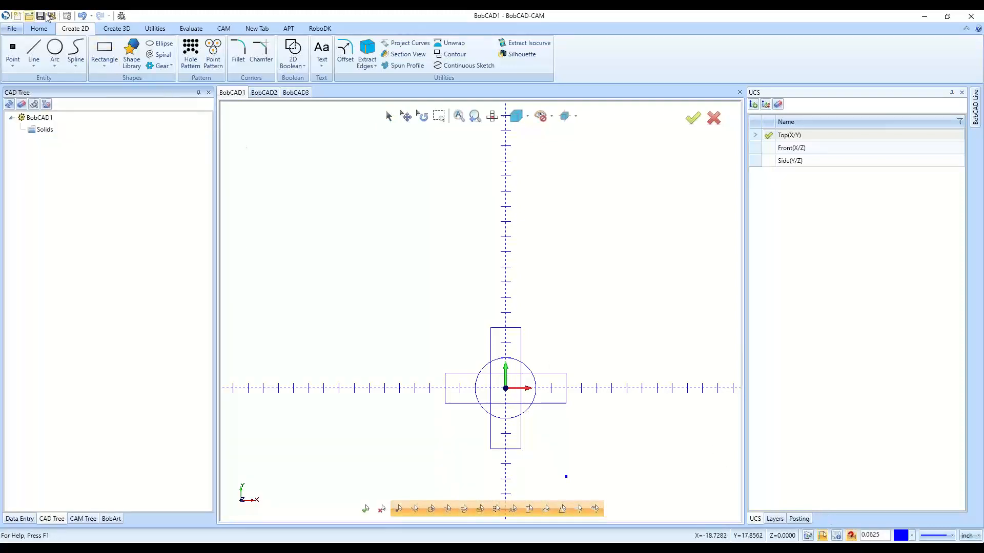
{"action": "left_click", "coordinate": [81, 16]}
Examine the snap points offered on the vertical rectangle and the circle with the Point command
{"action": "left_click", "coordinate": [13, 51]}
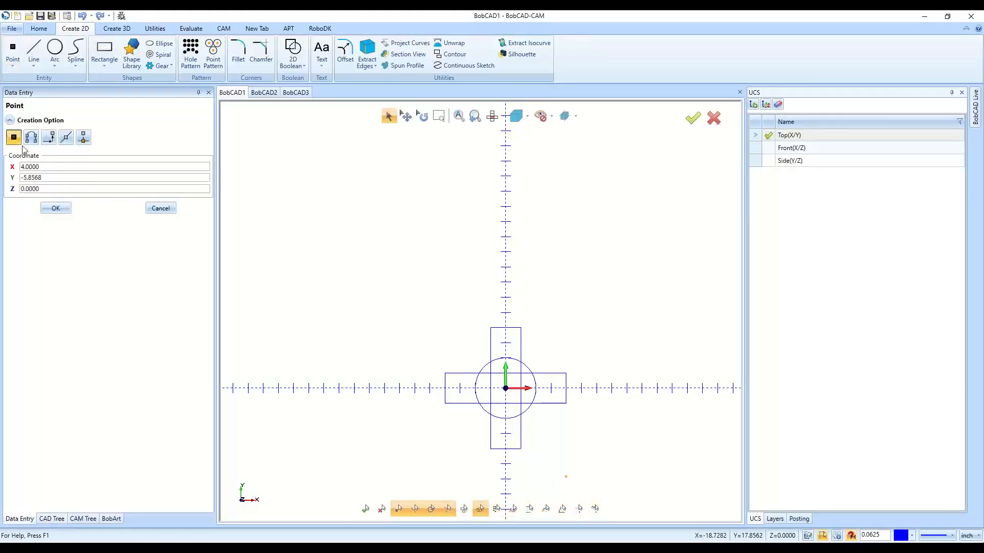
{"action": "scroll", "coordinate": [549, 456], "scroll_direction": "up", "scroll_amount": 2}
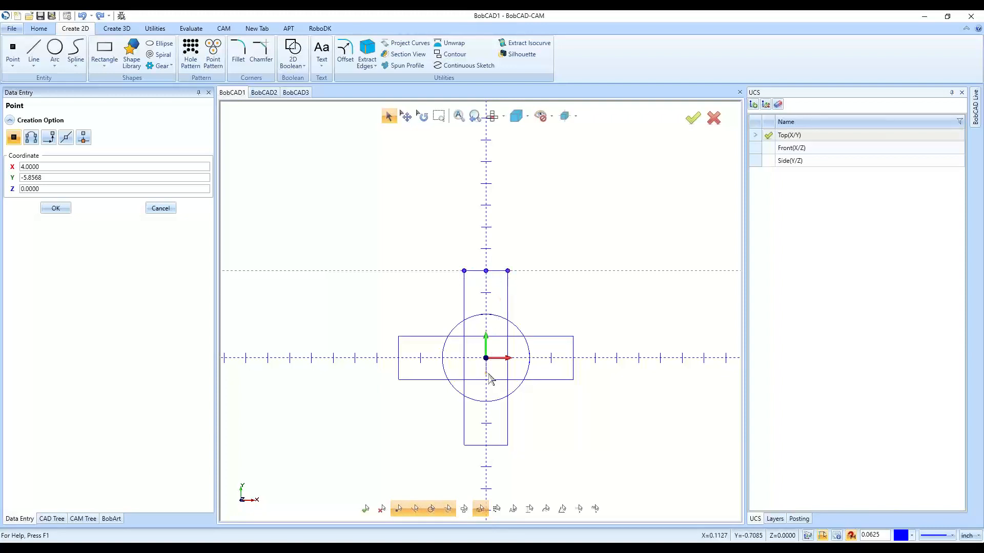
{"action": "scroll", "coordinate": [489, 386], "scroll_direction": "up", "scroll_amount": 2}
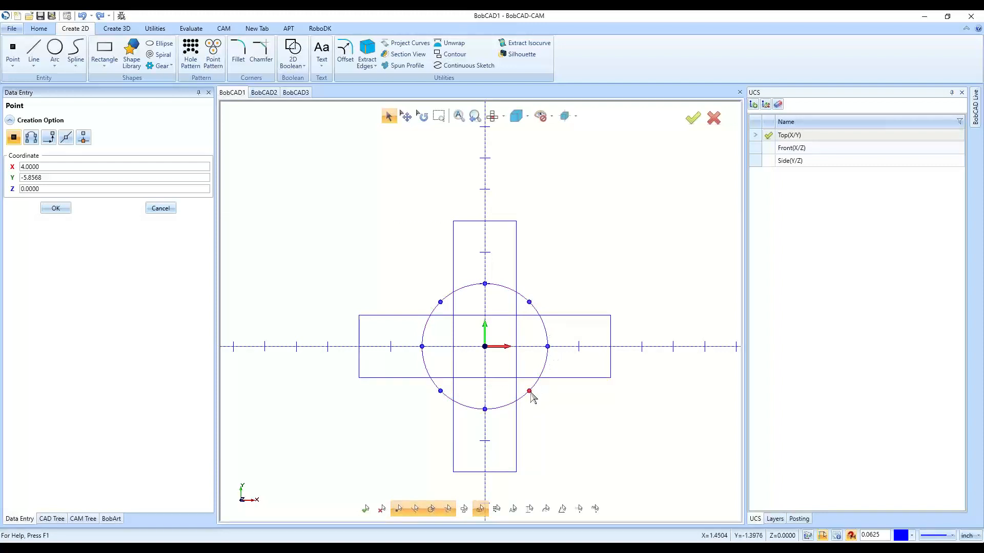
Draw a line from the horizontal rectangle's upper-right corner at X 4, Y 1 to its tangent point on the circle at X 0.5170, Y 1.9320, and undo it
{"action": "left_click", "coordinate": [31, 51]}
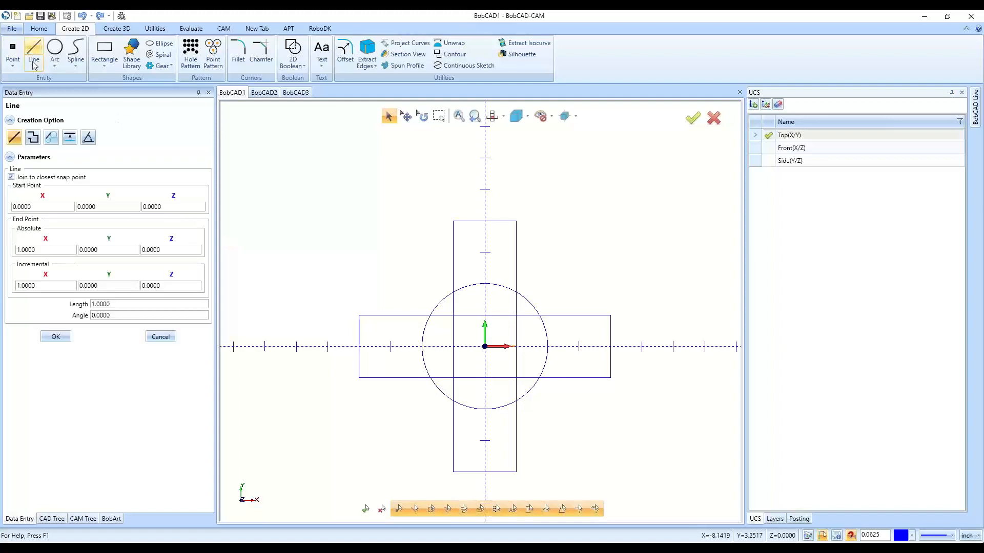
{"action": "left_click", "coordinate": [610, 315]}
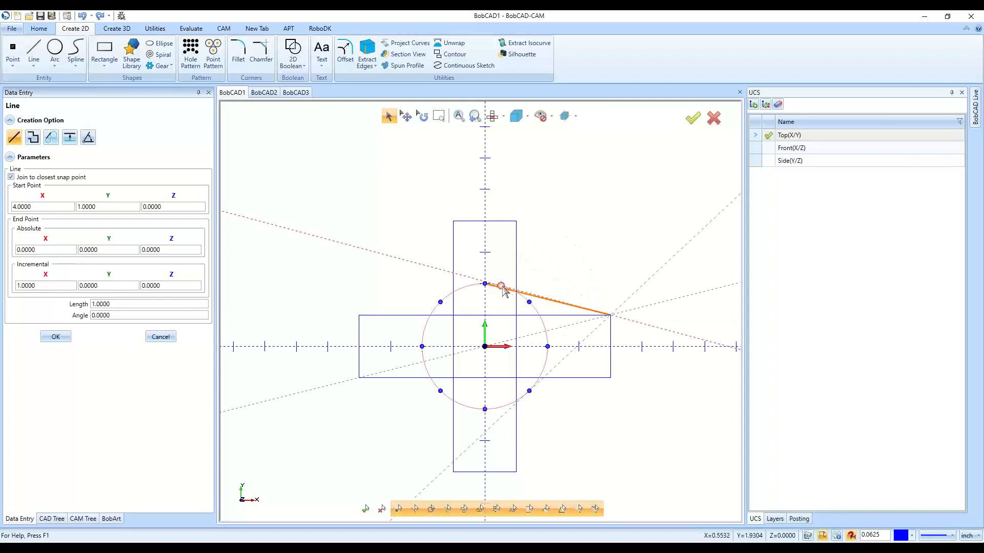
{"action": "scroll", "coordinate": [505, 289], "scroll_direction": "up", "scroll_amount": 6}
{"action": "left_click", "coordinate": [508, 276]}
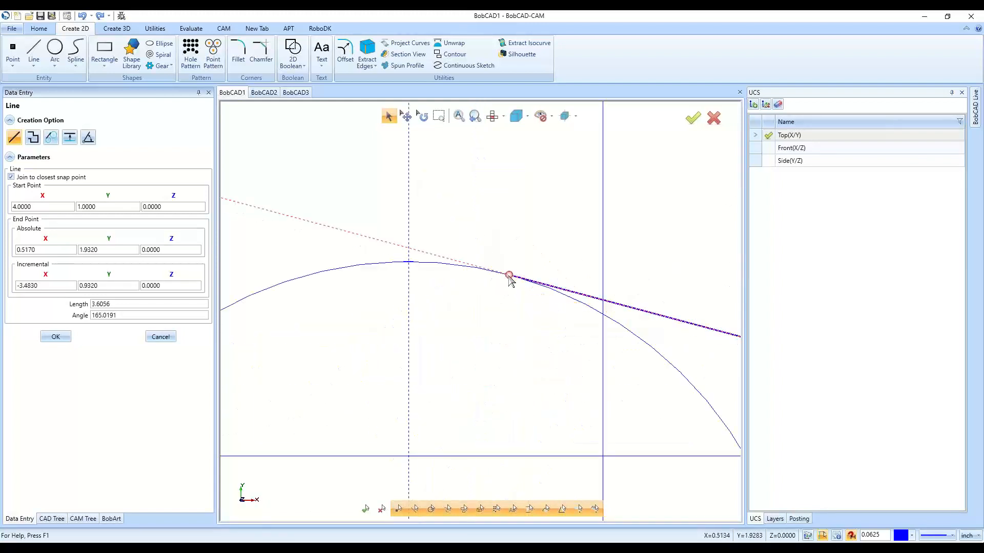
{"action": "scroll", "coordinate": [509, 277], "scroll_direction": "down", "scroll_amount": 5}
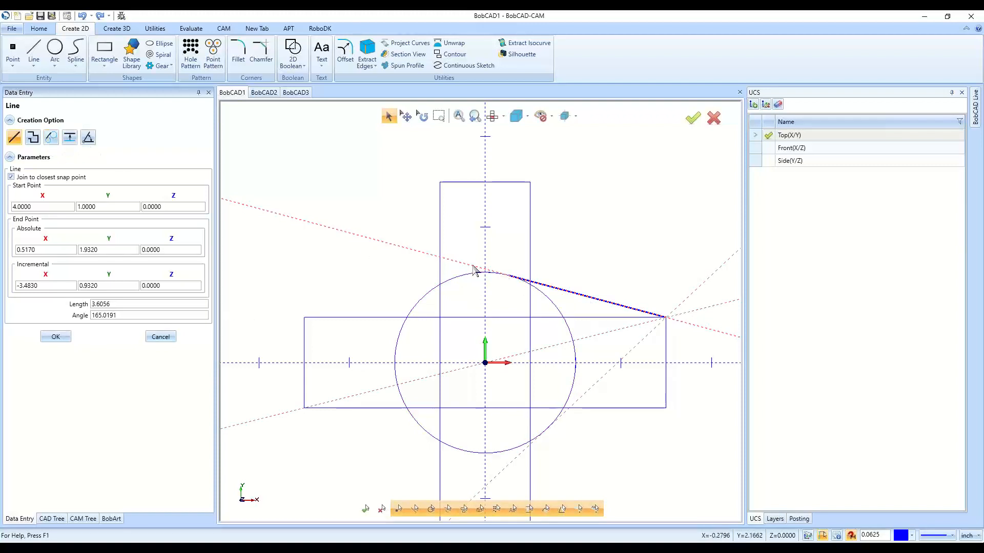
{"action": "left_click", "coordinate": [160, 336]}
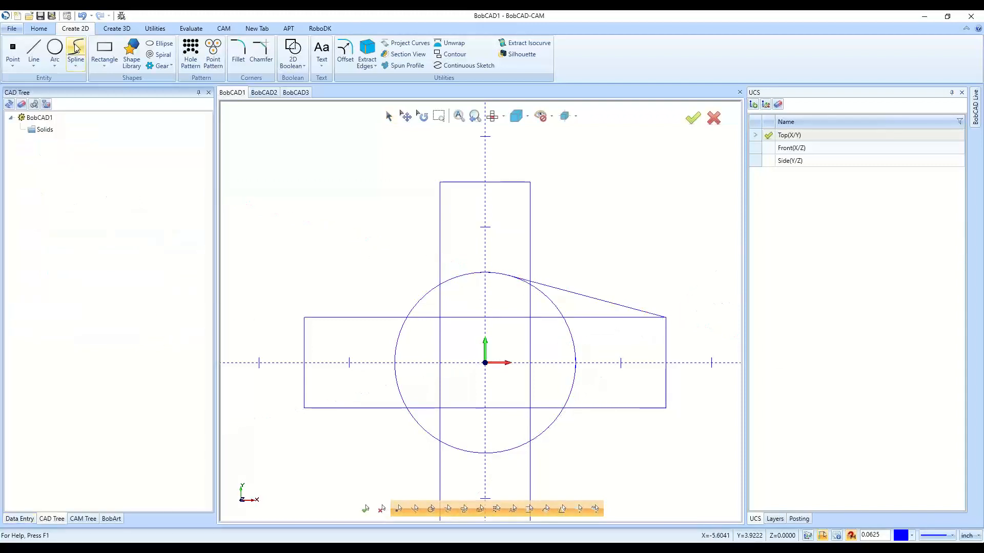
{"action": "left_click", "coordinate": [82, 17]}
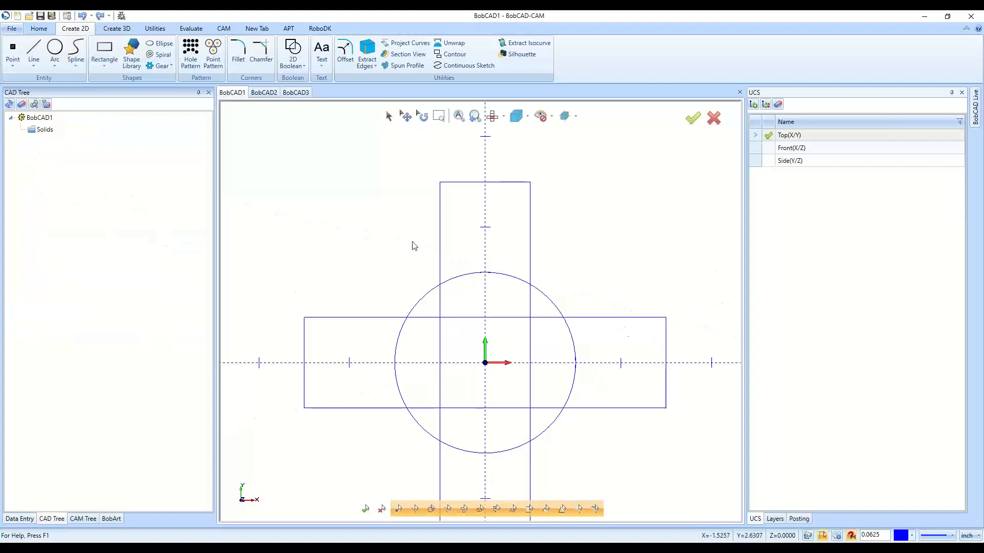
Start a Point From Entities operation with the end point, middle point and intersection options cleared, and select the horizontal rectangle's four lines
{"action": "left_click", "coordinate": [13, 49]}
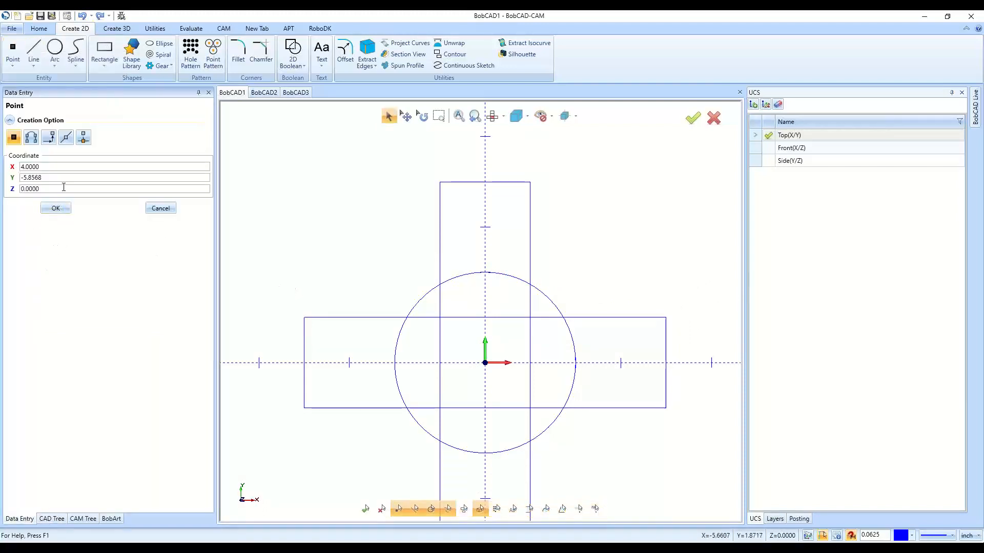
{"action": "left_click", "coordinate": [533, 293]}
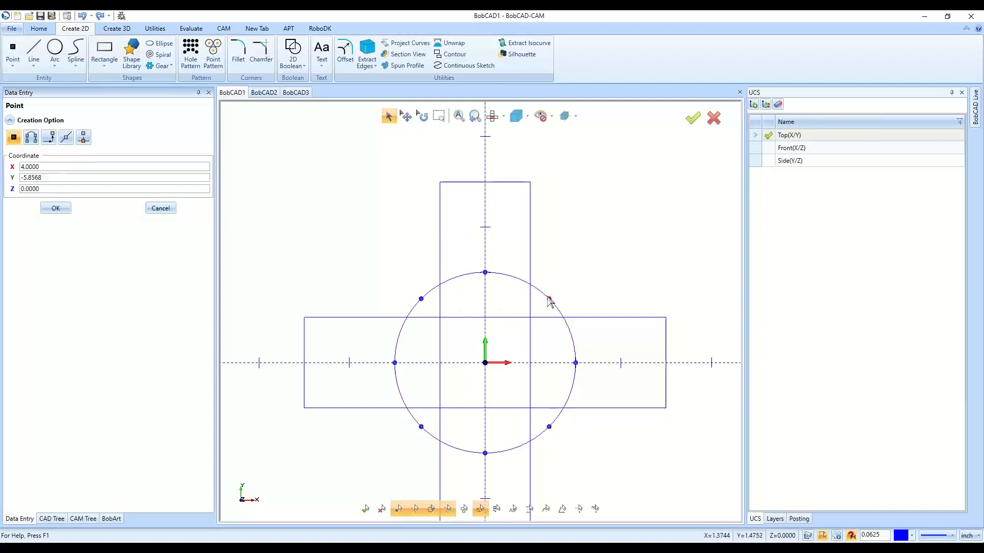
{"action": "left_click", "coordinate": [35, 141]}
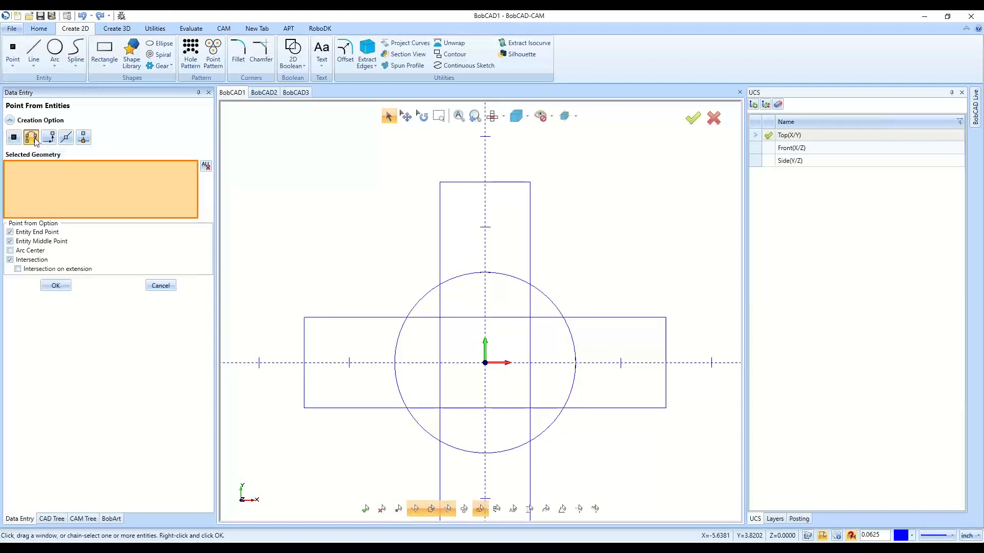
{"action": "left_click", "coordinate": [11, 232]}
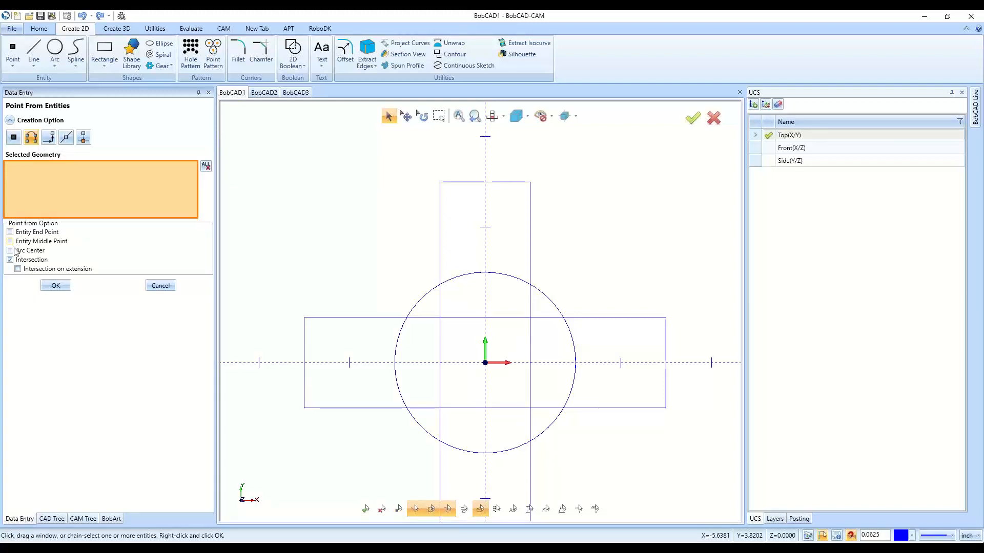
{"action": "left_click", "coordinate": [11, 260]}
{"action": "left_click", "coordinate": [310, 319]}
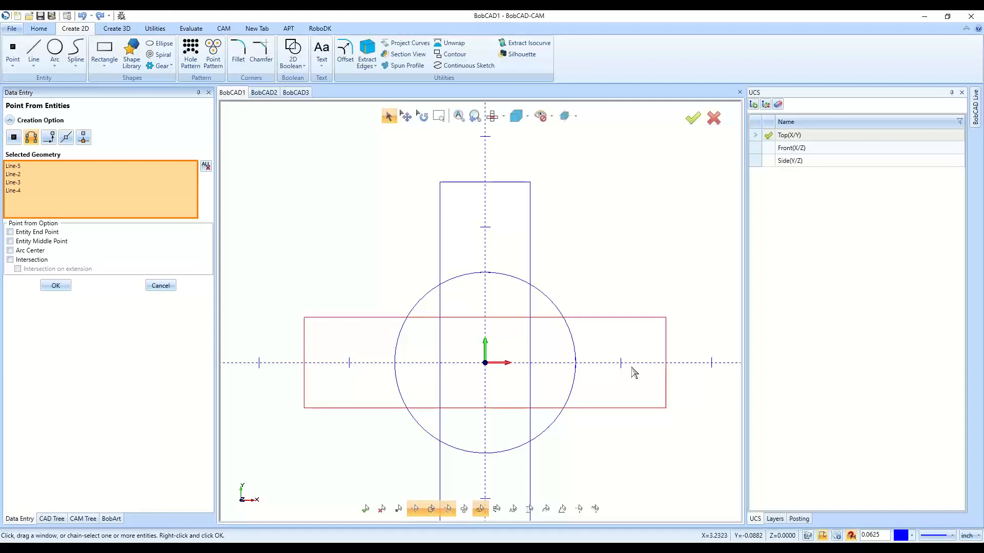
Add the circle to the selected geometry and enable points at the intersections
{"action": "scroll", "coordinate": [444, 218], "scroll_direction": "down", "scroll_amount": 2}
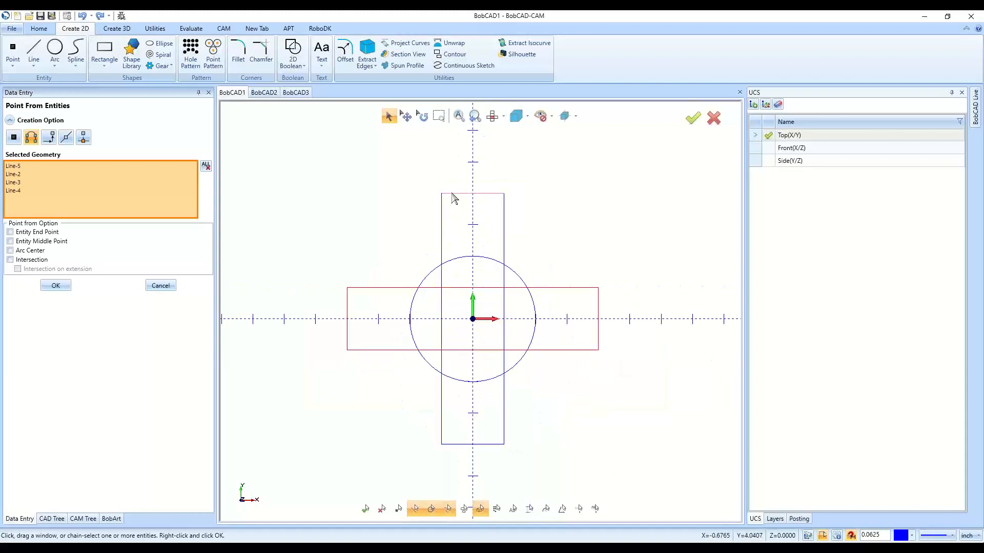
{"action": "left_click", "coordinate": [530, 285]}
{"action": "left_click", "coordinate": [23, 263]}
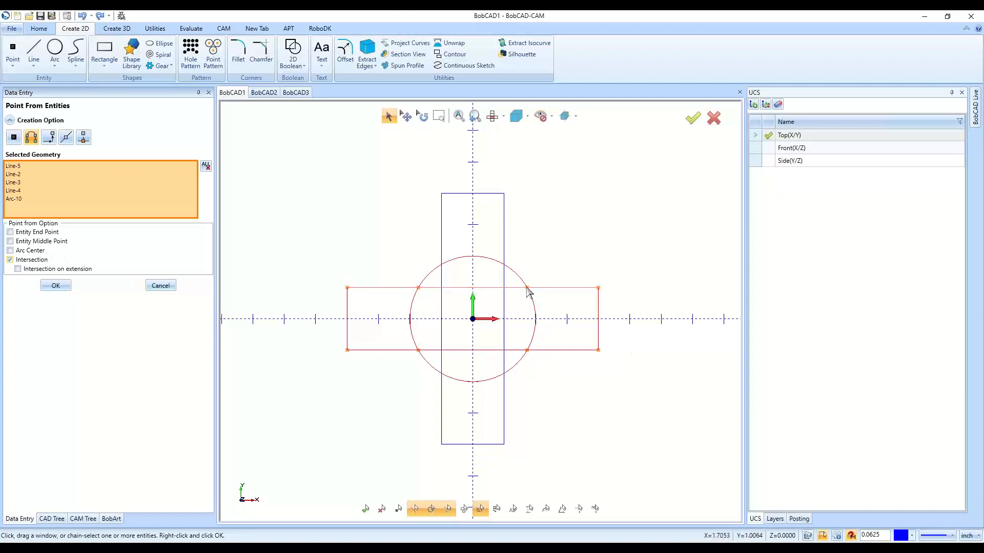
Enable the Entity End Point, Entity Middle Point, Arc Center and Intersection options for the selected rectangle and circle
{"action": "left_click", "coordinate": [11, 260]}
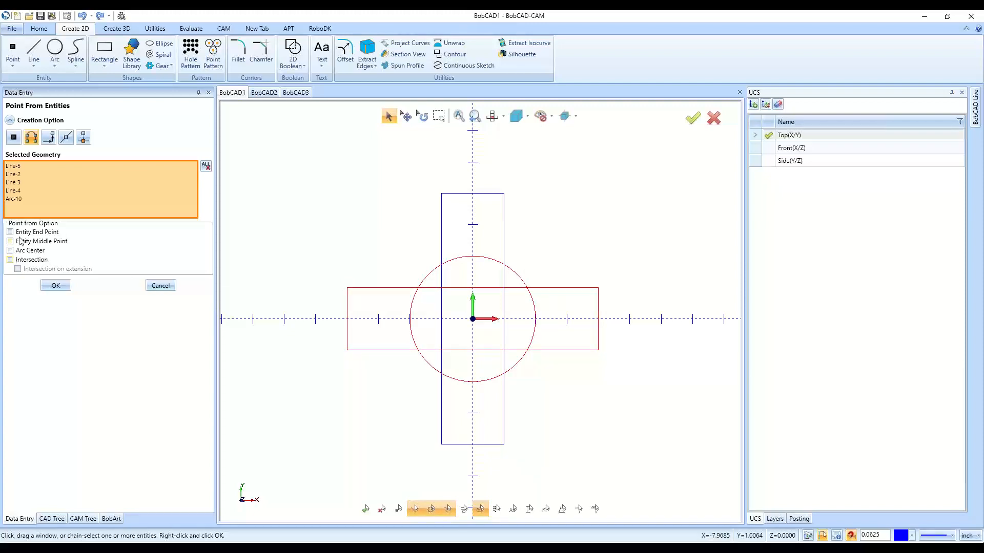
{"action": "left_click", "coordinate": [21, 263]}
{"action": "left_click", "coordinate": [33, 242]}
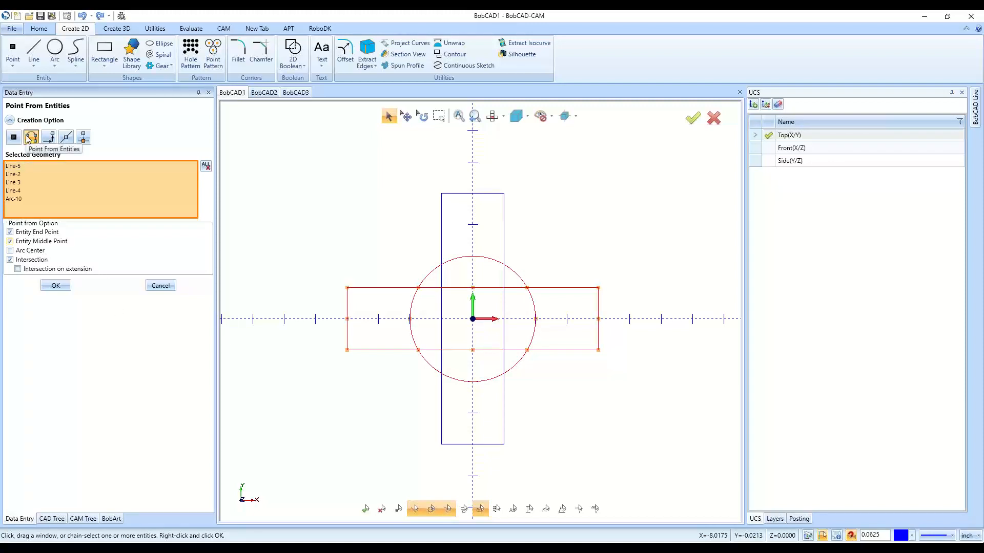
{"action": "left_click", "coordinate": [34, 251]}
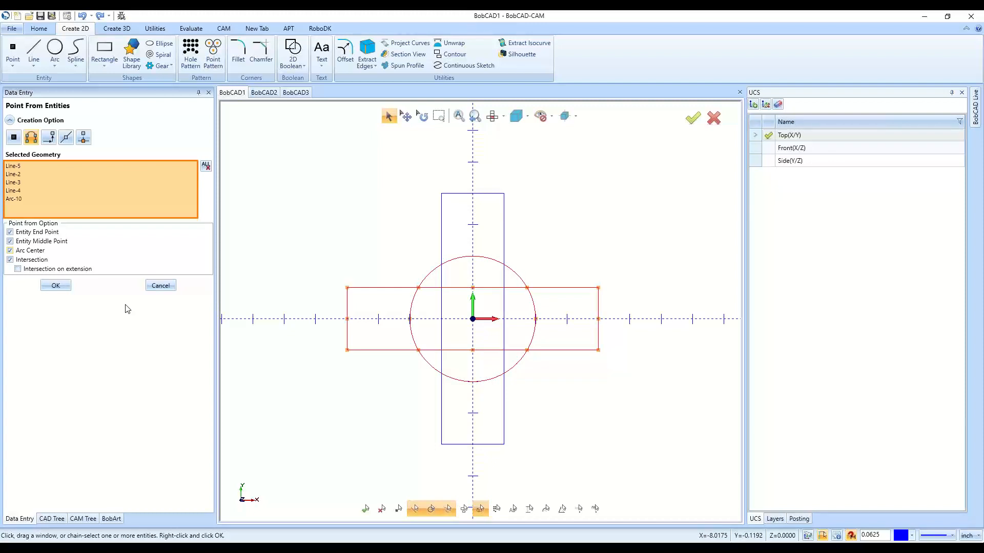
Return to the plain coordinate Point option and set the coordinates to X 5, Y 5
{"action": "left_click", "coordinate": [48, 136]}
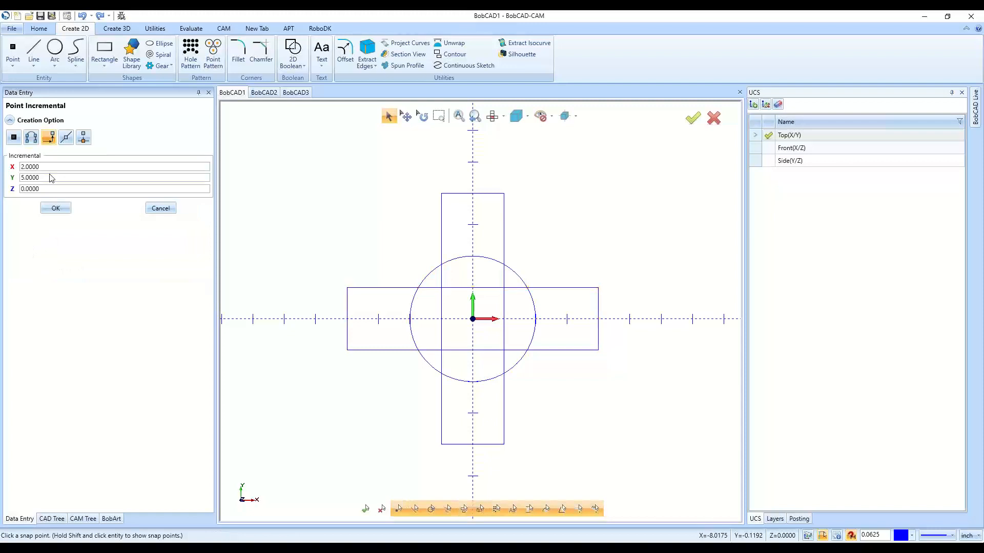
{"action": "left_click", "coordinate": [14, 136]}
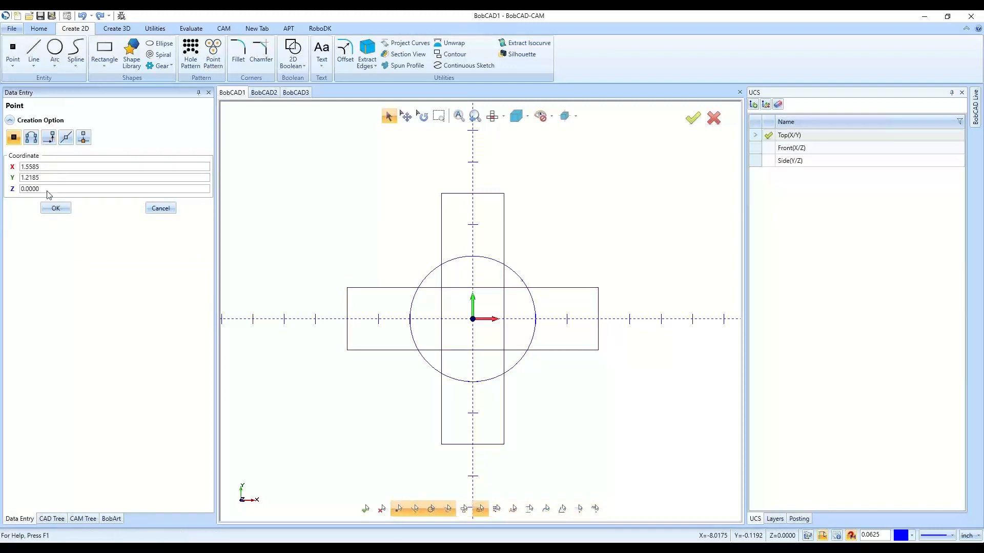
{"action": "double_click", "coordinate": [38, 166]}
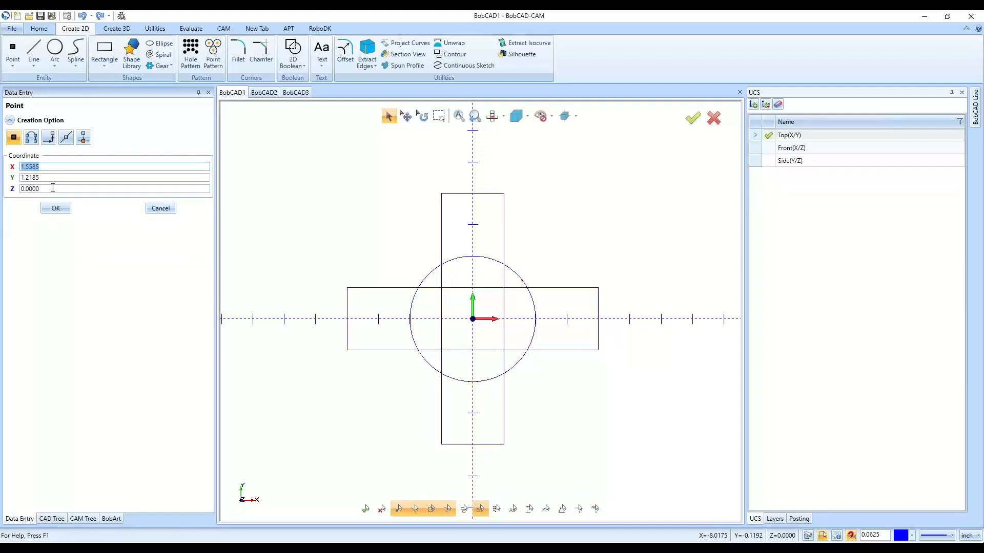
{"action": "type", "text": "5"}
{"action": "key", "text": "Tab"}
{"action": "type", "text": "5"}
{"action": "key", "text": "Tab"}
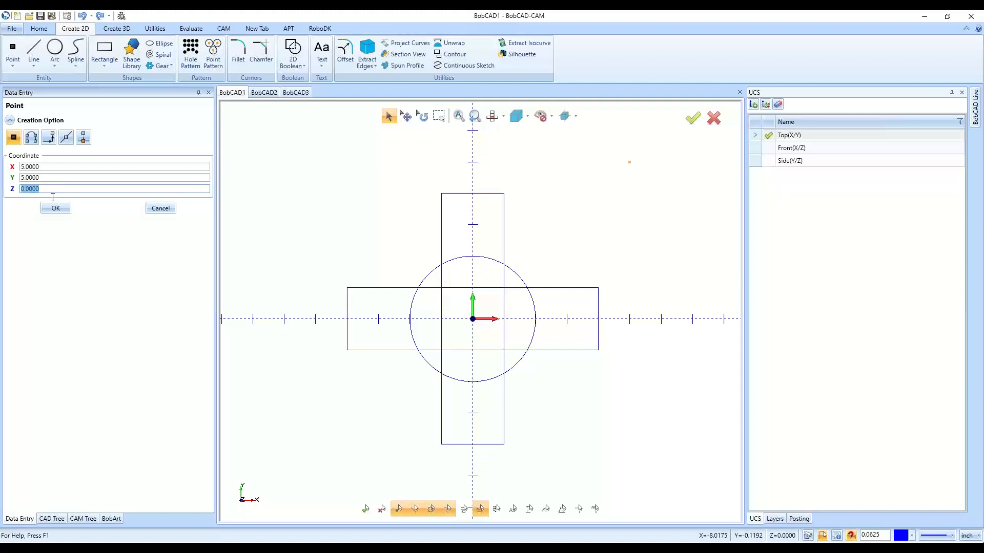
Place an incremental point offset X 1, Y 1 from the vertical rectangle's upper-right corner
{"action": "left_click", "coordinate": [49, 137]}
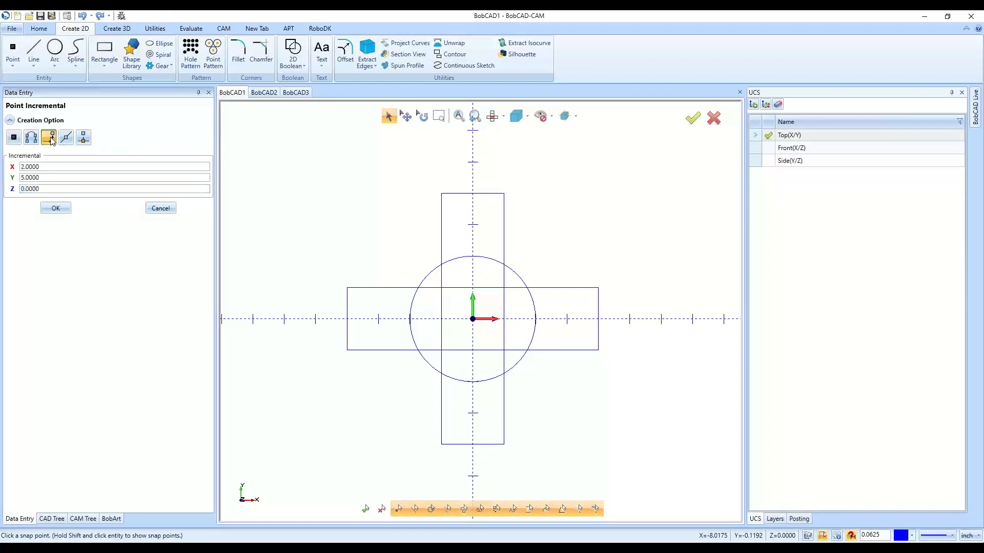
{"action": "left_click_drag", "start_coordinate": [49, 166], "coordinate": [2, 173]}
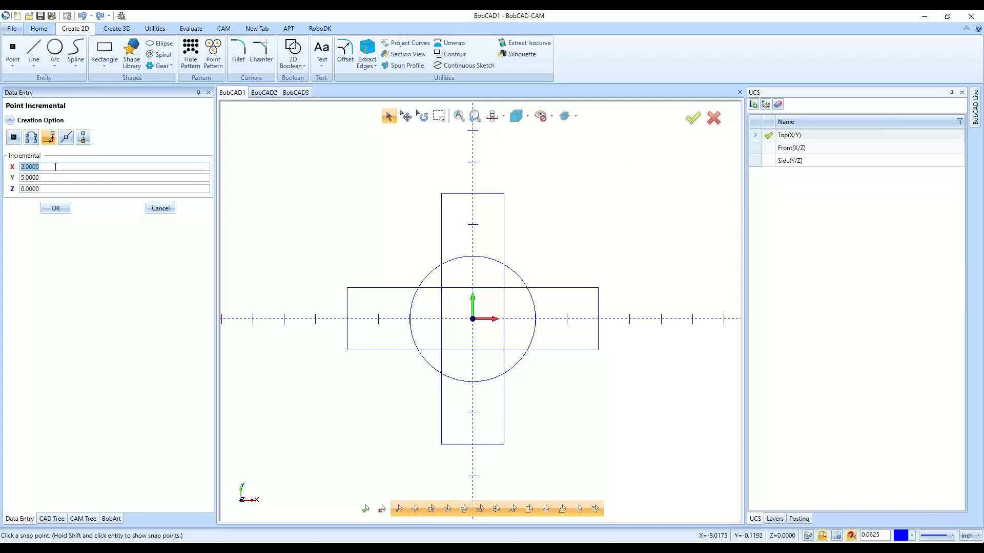
{"action": "type", "text": "1"}
{"action": "key", "text": "Tab"}
{"action": "type", "text": "1"}
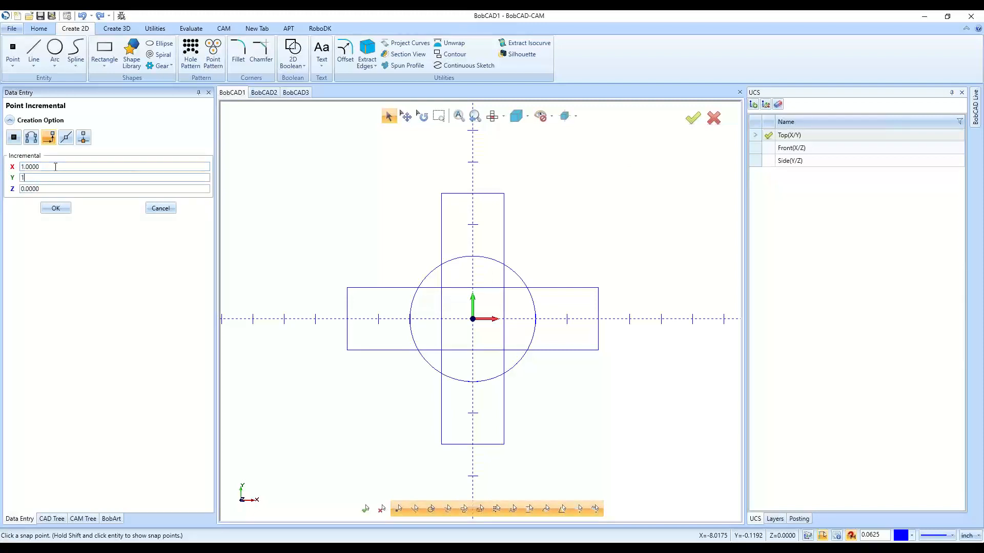
{"action": "key", "text": "Tab"}
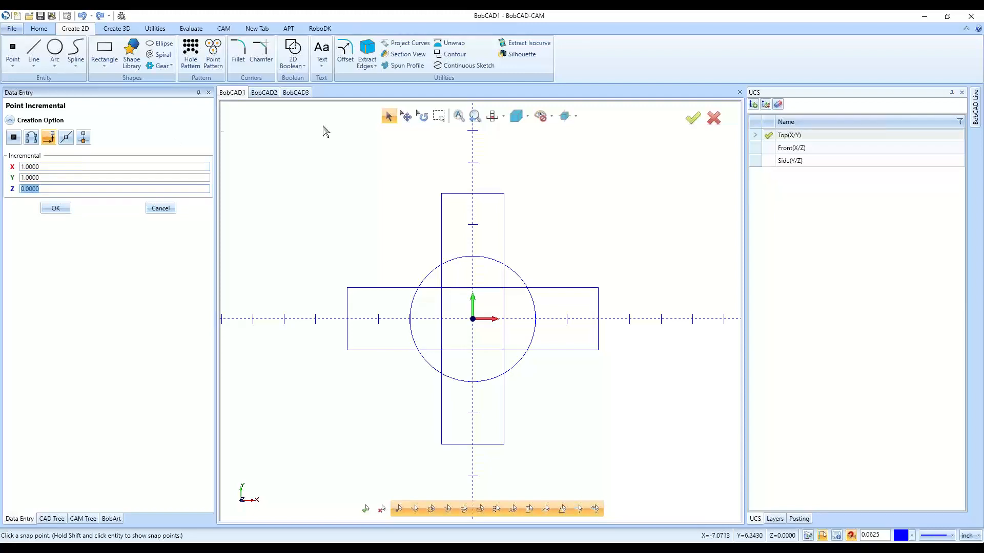
{"action": "left_click", "coordinate": [504, 194]}
{"action": "left_click", "coordinate": [83, 165]}
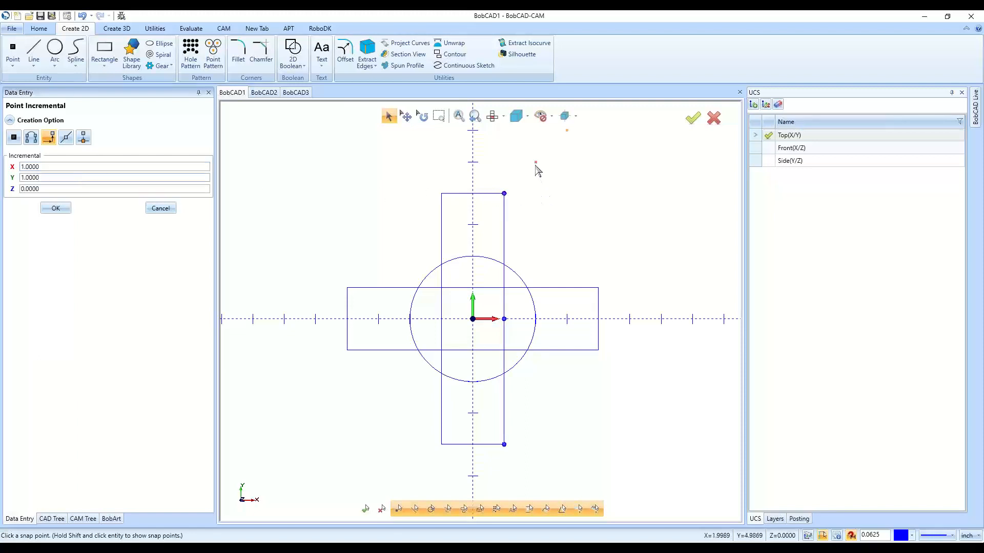
Place a second incremental point offset X 1, Y 1 from the first one, and undo both points
{"action": "scroll", "coordinate": [519, 267], "scroll_direction": "down", "scroll_amount": 4}
{"action": "scroll", "coordinate": [555, 194], "scroll_direction": "up", "scroll_amount": 6}
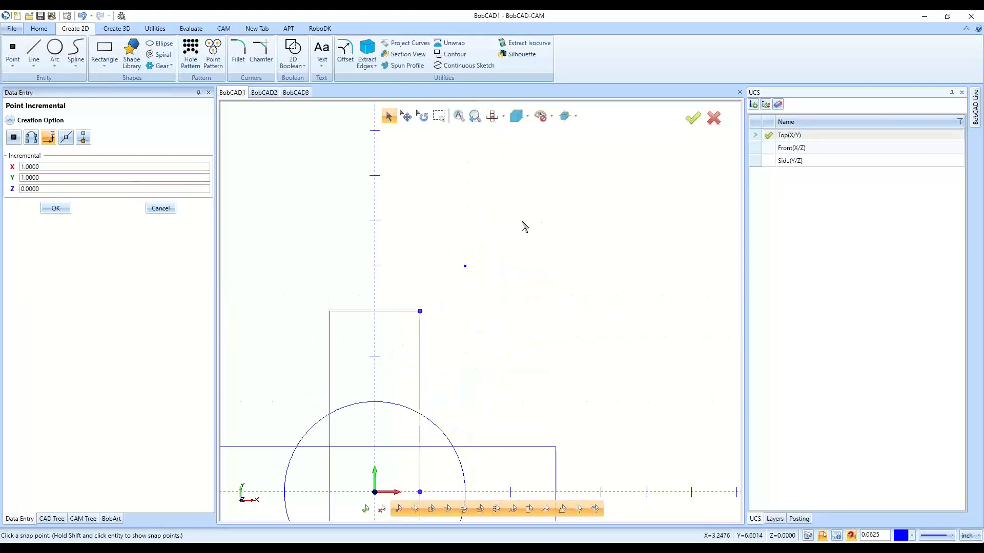
{"action": "left_click", "coordinate": [465, 266]}
{"action": "left_click", "coordinate": [161, 208]}
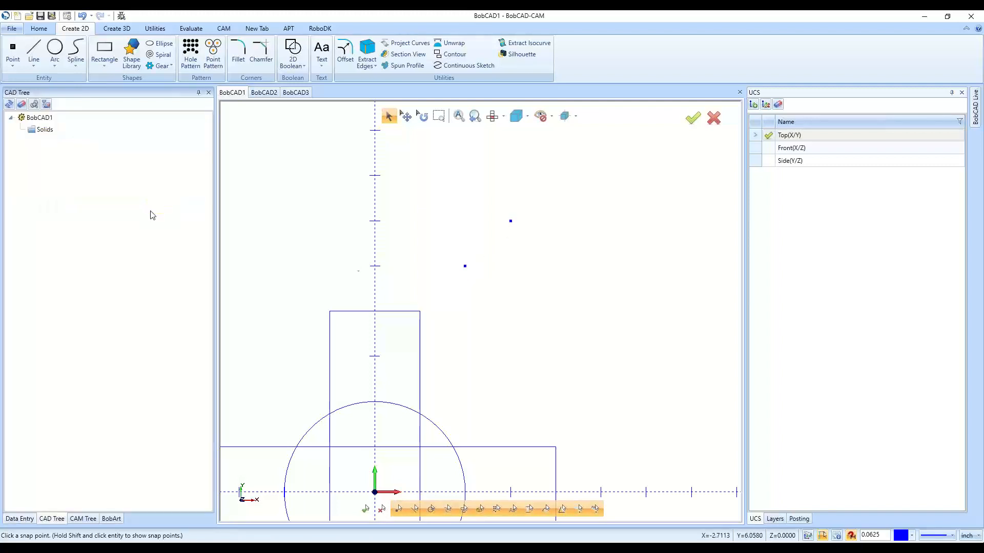
{"action": "scroll", "coordinate": [524, 221], "scroll_direction": "down", "scroll_amount": 3}
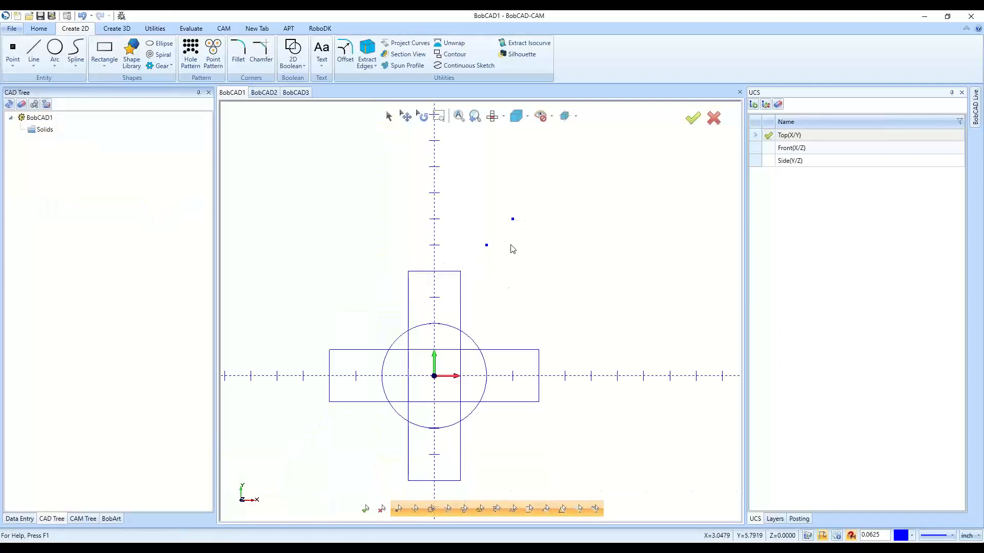
{"action": "left_click", "coordinate": [81, 16]}
Place an incremental point offset X 2, Y 4 from the horizontal rectangle's upper-right corner
{"action": "left_click", "coordinate": [11, 49]}
{"action": "left_click", "coordinate": [49, 137]}
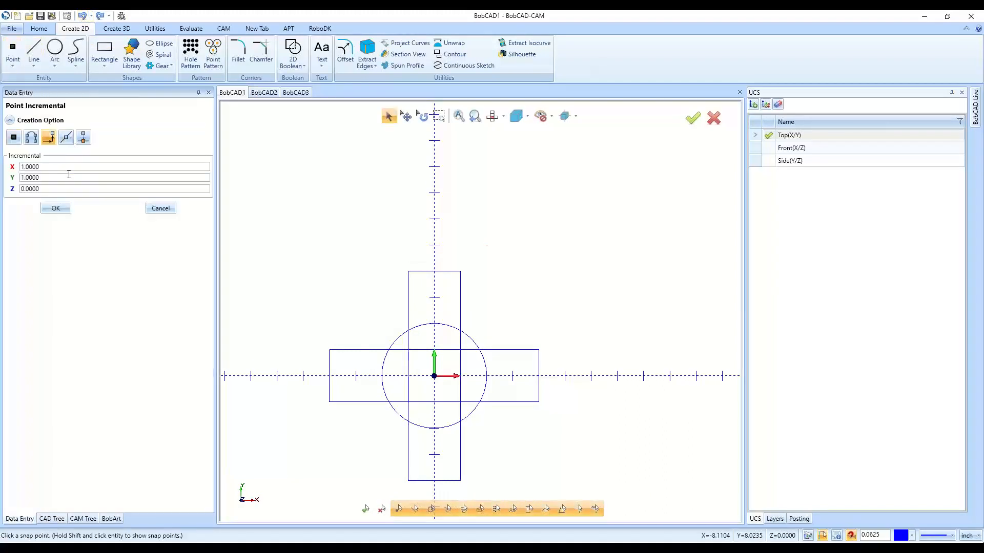
{"action": "left_click_drag", "start_coordinate": [64, 168], "coordinate": [7, 166]}
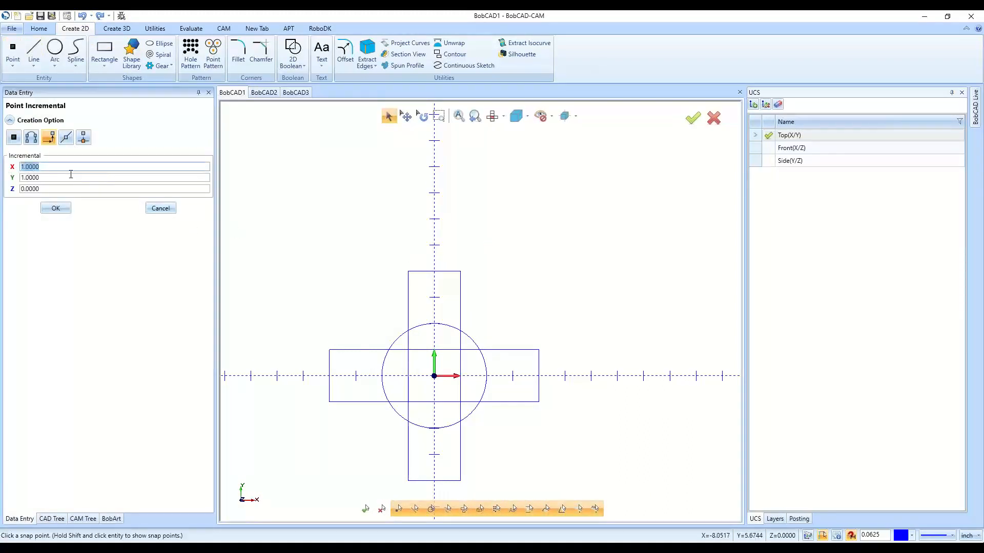
{"action": "type", "text": "2"}
{"action": "key", "text": "Tab"}
{"action": "type", "text": "4"}
{"action": "key", "text": "Tab"}
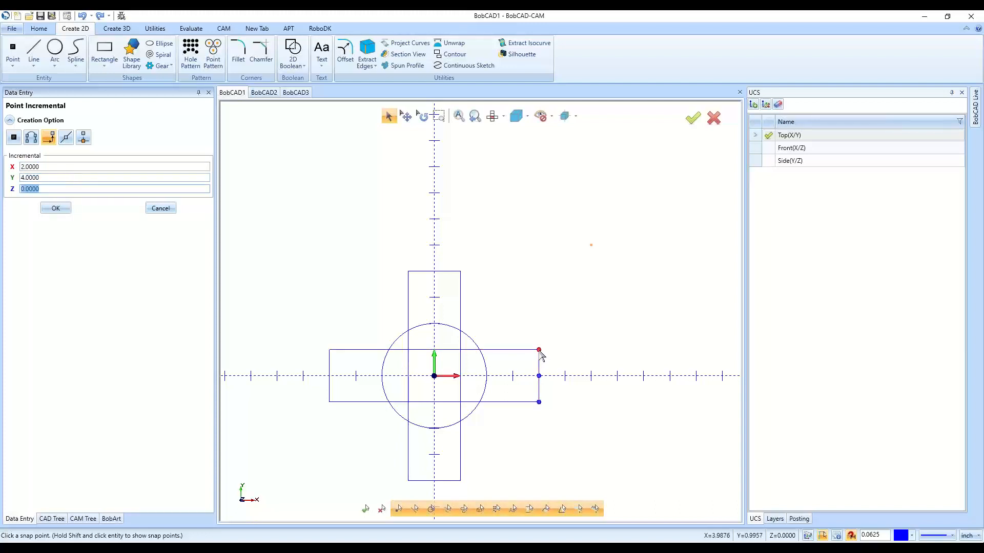
{"action": "left_click", "coordinate": [539, 351]}
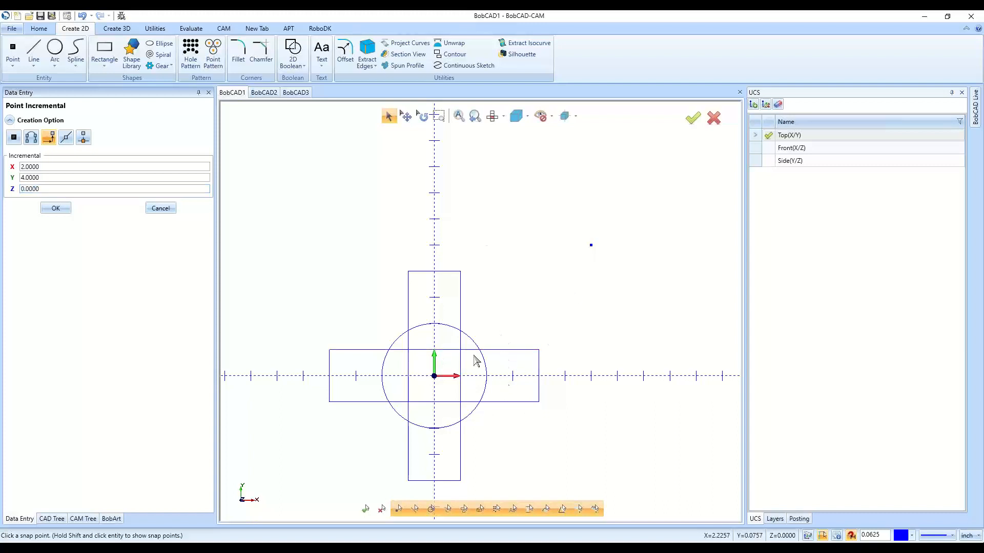
Set the Z increment to 2 and place another point offset from the horizontal rectangle's upper-right corner
{"action": "left_click_drag", "start_coordinate": [90, 188], "coordinate": [20, 242]}
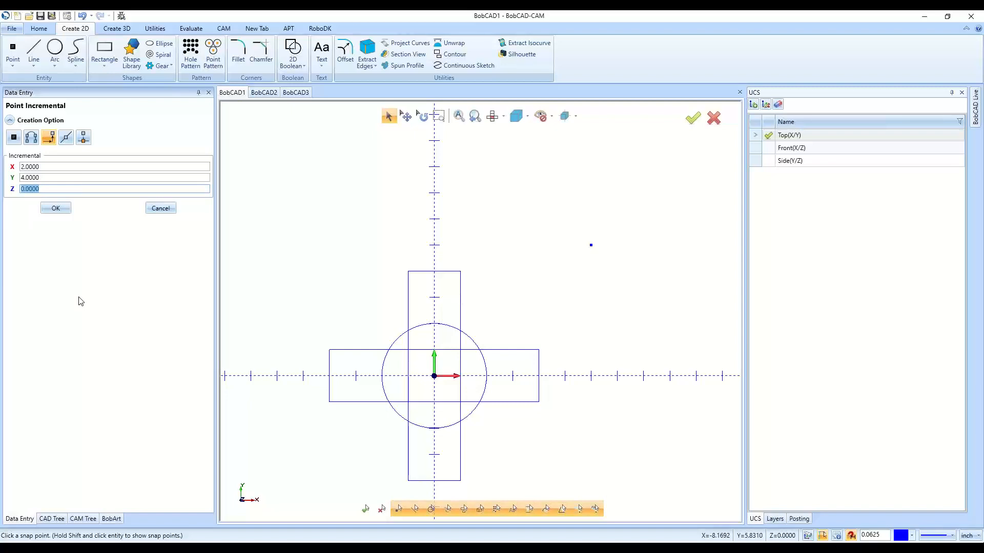
{"action": "type", "text": "2"}
{"action": "key", "text": "Tab"}
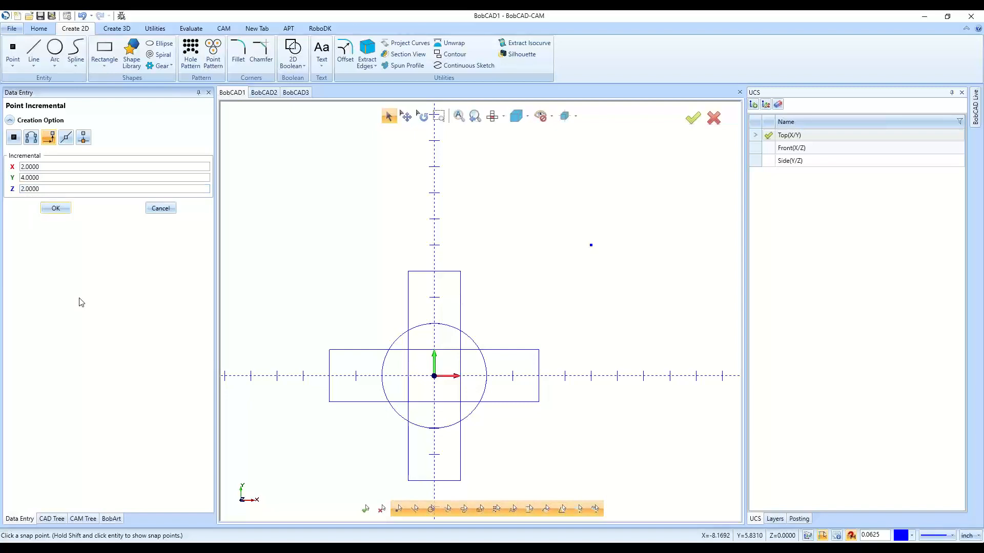
{"action": "scroll", "coordinate": [359, 284], "scroll_direction": "down", "scroll_amount": 3}
{"action": "middle_click_drag", "start_coordinate": [605, 370], "coordinate": [513, 314]}
{"action": "left_click", "coordinate": [405, 318]}
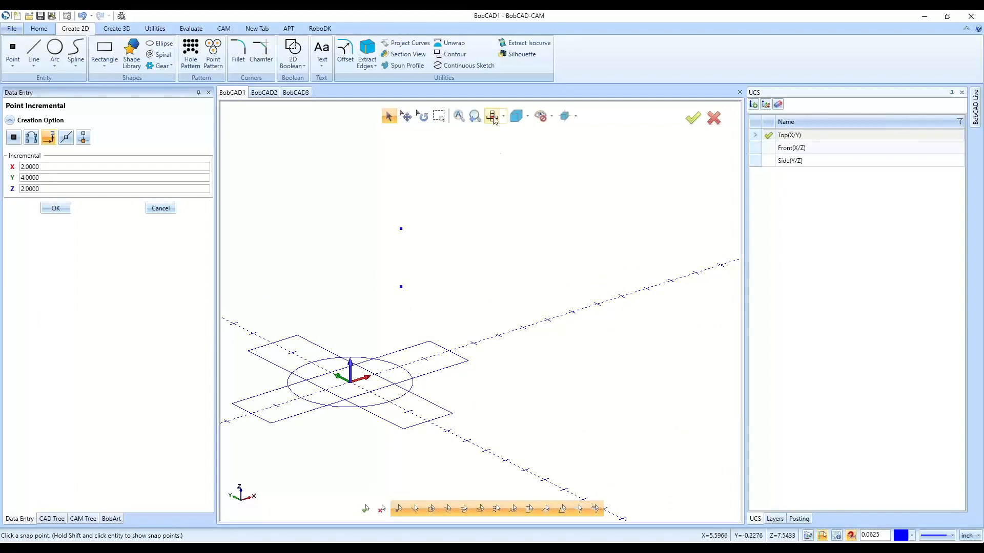
{"action": "left_click", "coordinate": [492, 116]}
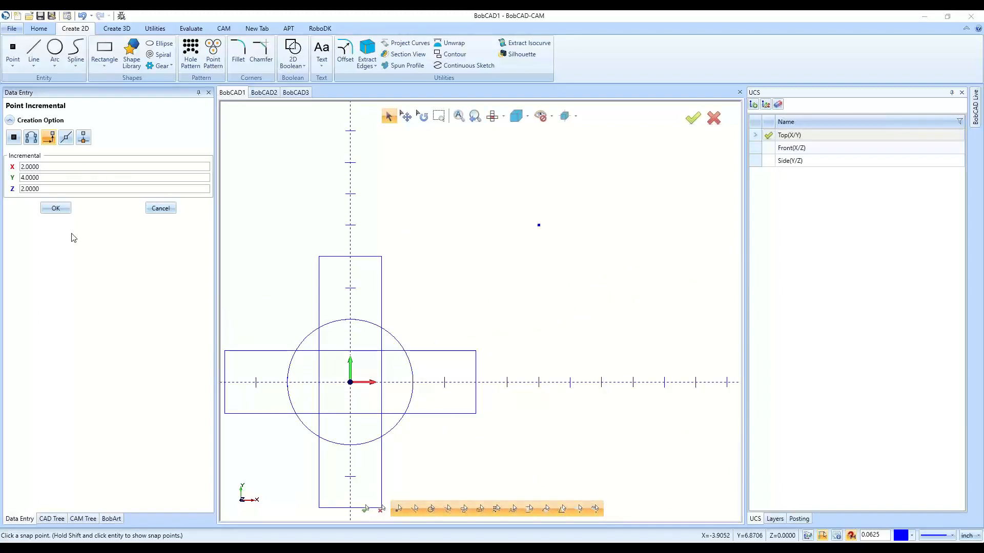
{"action": "left_click", "coordinate": [170, 212]}
Undo both incremental points and restore the top view
{"action": "scroll", "coordinate": [440, 322], "scroll_direction": "down", "scroll_amount": 2}
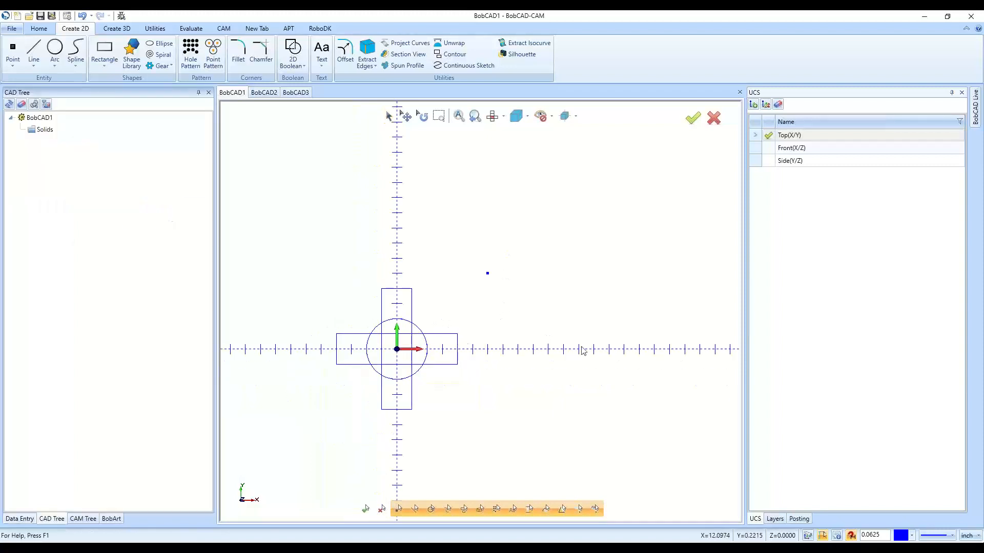
{"action": "middle_click_drag", "start_coordinate": [583, 350], "coordinate": [509, 285]}
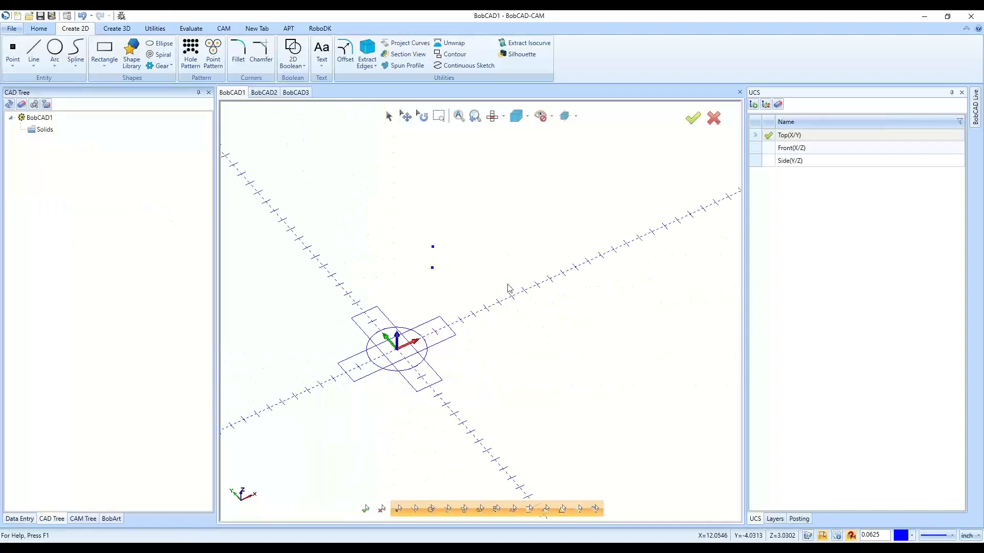
{"action": "left_click", "coordinate": [84, 17]}
{"action": "left_click", "coordinate": [492, 116]}
{"action": "scroll", "coordinate": [277, 365], "scroll_direction": "up", "scroll_amount": 3}
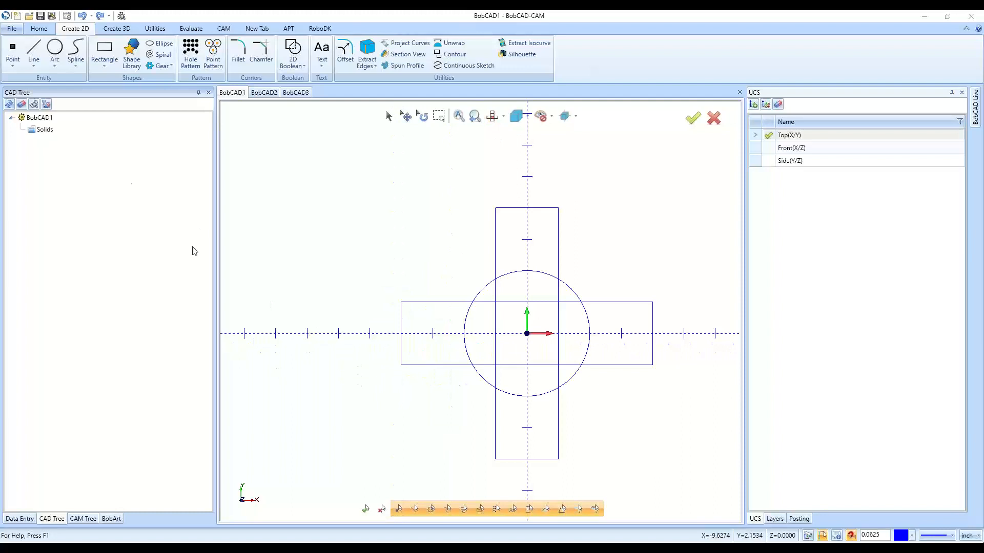
Place a point on the horizontal rectangle's upper edge at 10 percent of its length from the left end
{"action": "left_click", "coordinate": [13, 51]}
{"action": "left_click", "coordinate": [54, 138]}
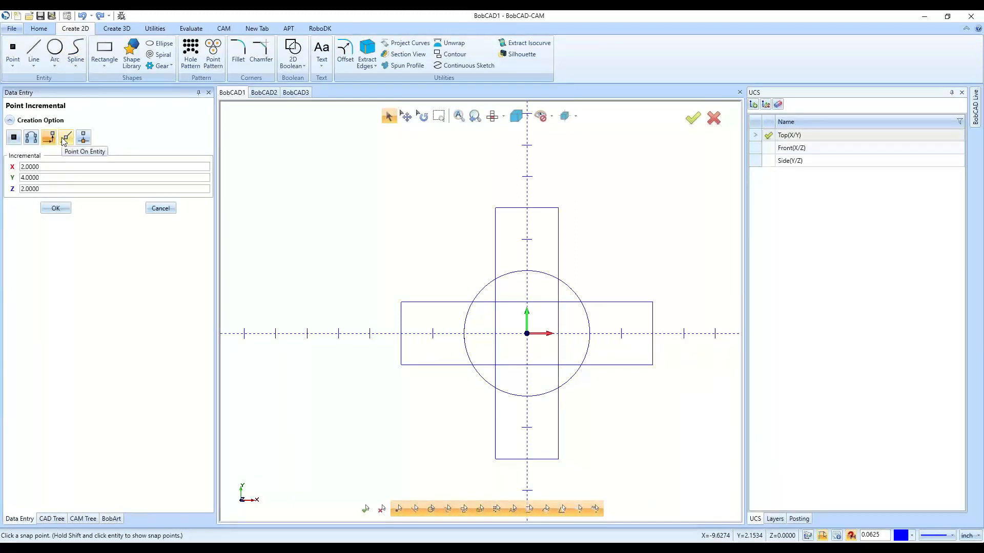
{"action": "left_click", "coordinate": [66, 138]}
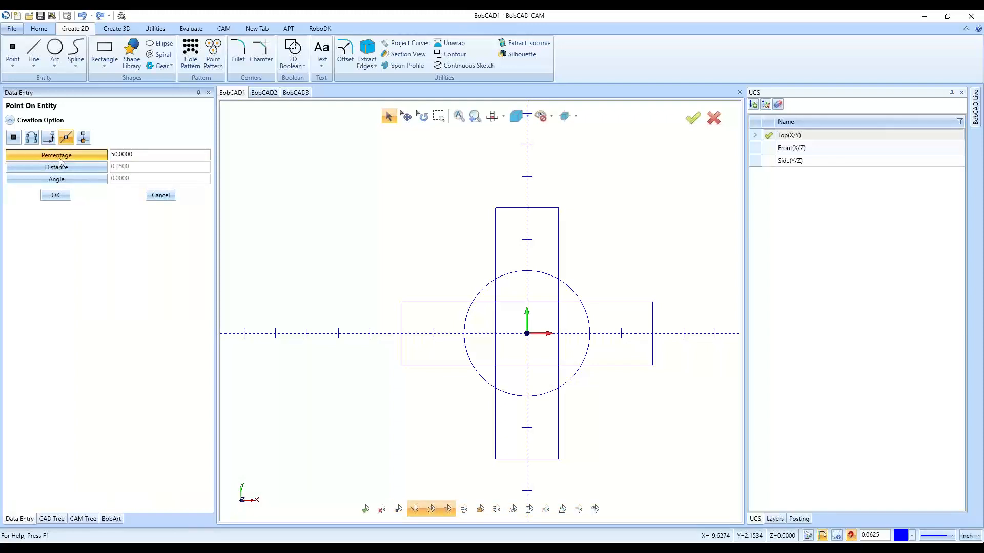
{"action": "left_click", "coordinate": [59, 158]}
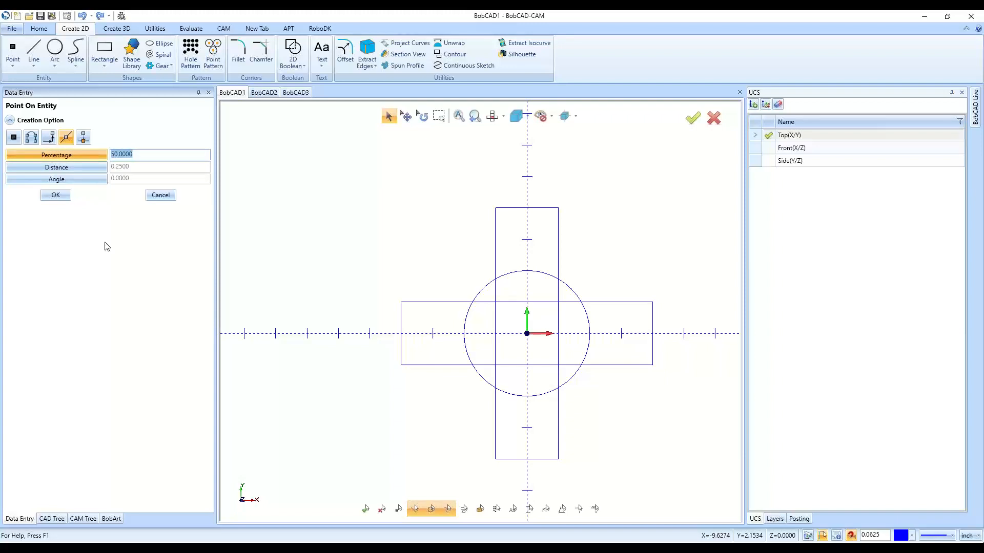
{"action": "type", "text": "10"}
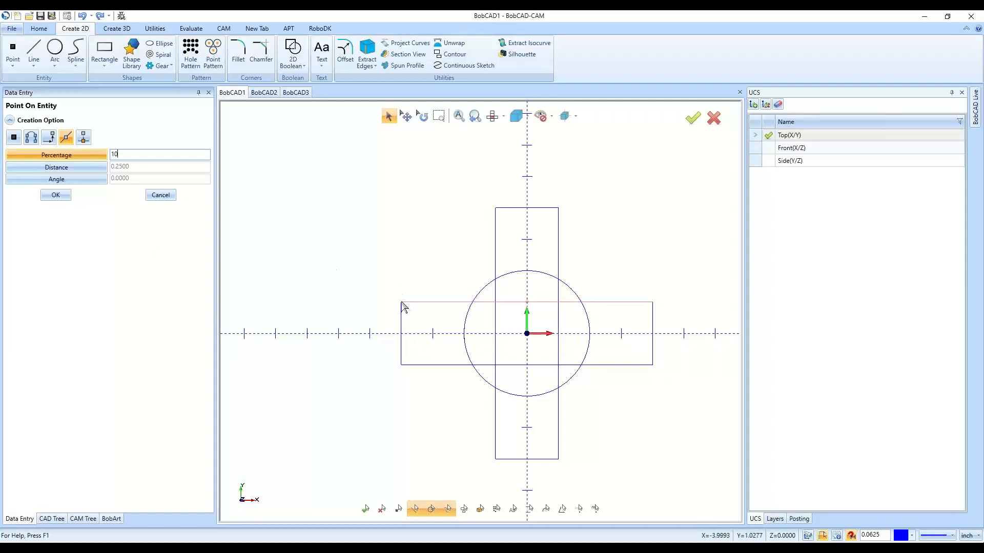
{"action": "scroll", "coordinate": [402, 303], "scroll_direction": "up", "scroll_amount": 2}
{"action": "scroll", "coordinate": [604, 302], "scroll_direction": "down", "scroll_amount": 2}
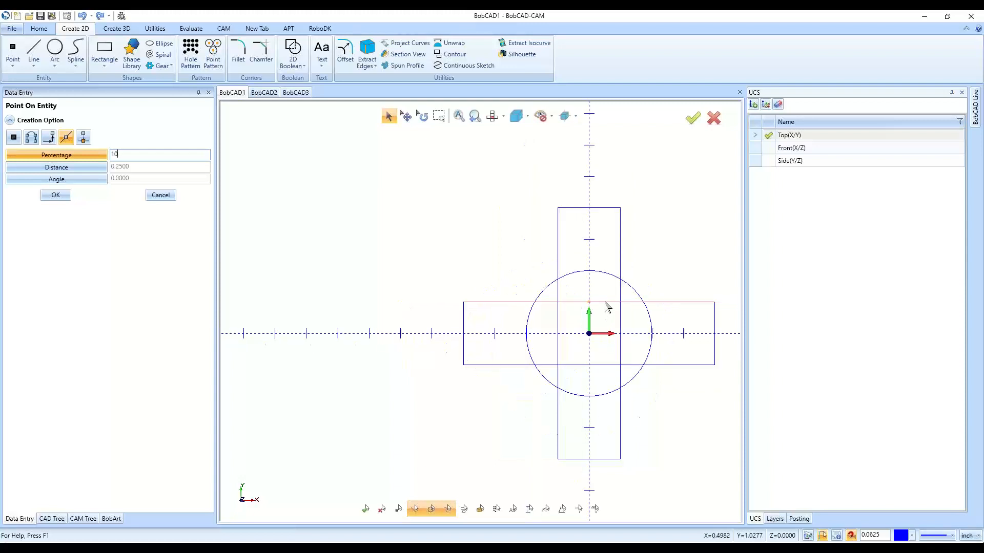
{"action": "scroll", "coordinate": [606, 307], "scroll_direction": "down", "scroll_amount": 2}
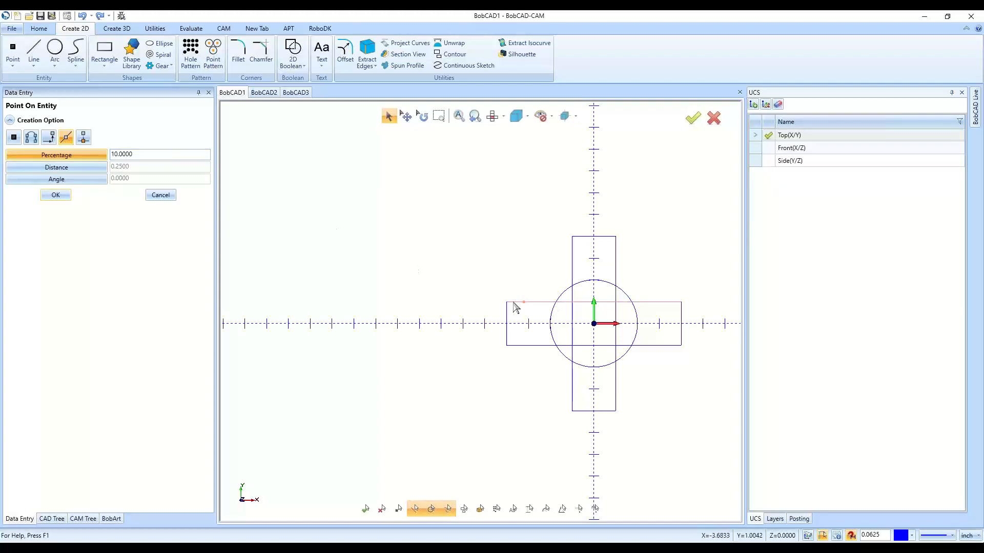
{"action": "scroll", "coordinate": [514, 309], "scroll_direction": "up", "scroll_amount": 2}
{"action": "scroll", "coordinate": [495, 305], "scroll_direction": "down", "scroll_amount": 2}
{"action": "scroll", "coordinate": [509, 308], "scroll_direction": "up", "scroll_amount": 4}
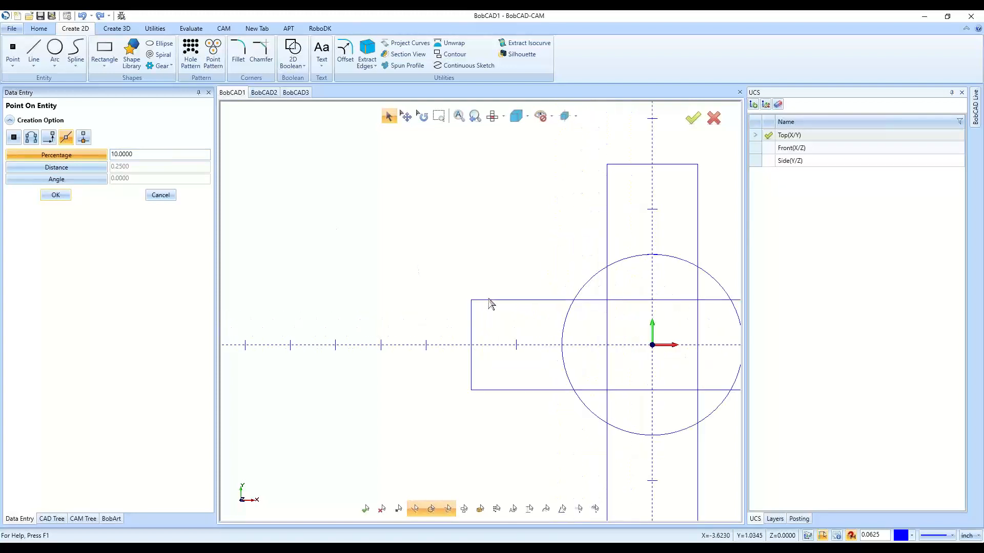
{"action": "left_click", "coordinate": [487, 301]}
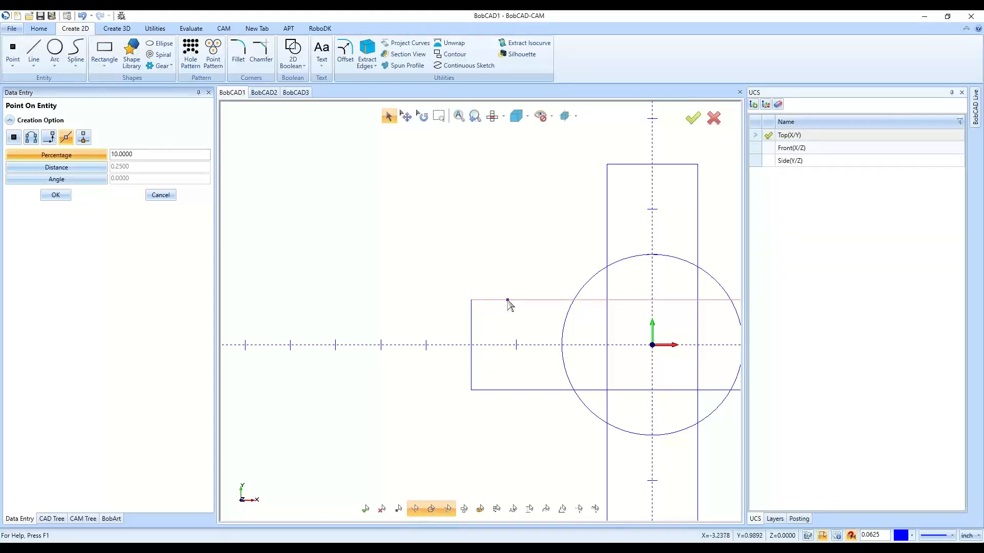
Place points at 10 percent along the horizontal rectangle's right edge and the circle, and undo all the percentage points
{"action": "scroll", "coordinate": [410, 307], "scroll_direction": "down", "scroll_amount": 3}
{"action": "scroll", "coordinate": [656, 348], "scroll_direction": "up", "scroll_amount": 2}
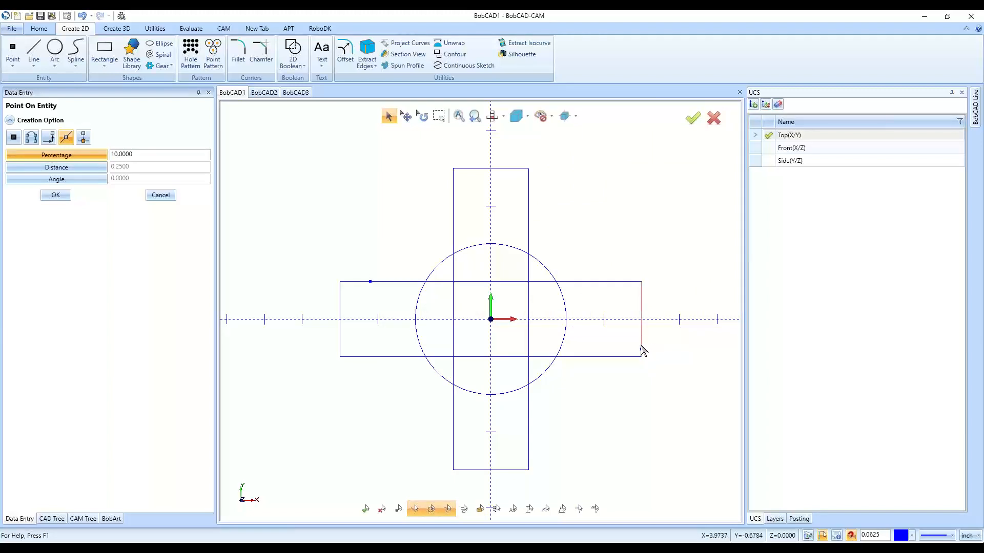
{"action": "left_click", "coordinate": [640, 348]}
{"action": "left_click", "coordinate": [642, 289]}
{"action": "left_click", "coordinate": [566, 306]}
{"action": "left_click", "coordinate": [565, 336]}
{"action": "left_click", "coordinate": [81, 18]}
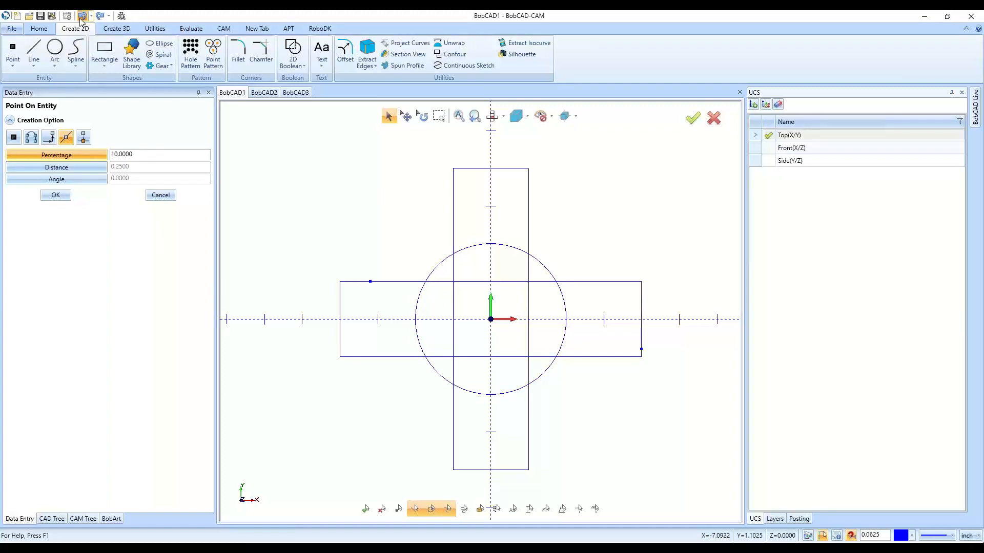
{"action": "left_click", "coordinate": [81, 17]}
Place points at a 0.25 distance along the horizontal rectangle's upper and left edges and in both directions along the circle
{"action": "left_click", "coordinate": [30, 167]}
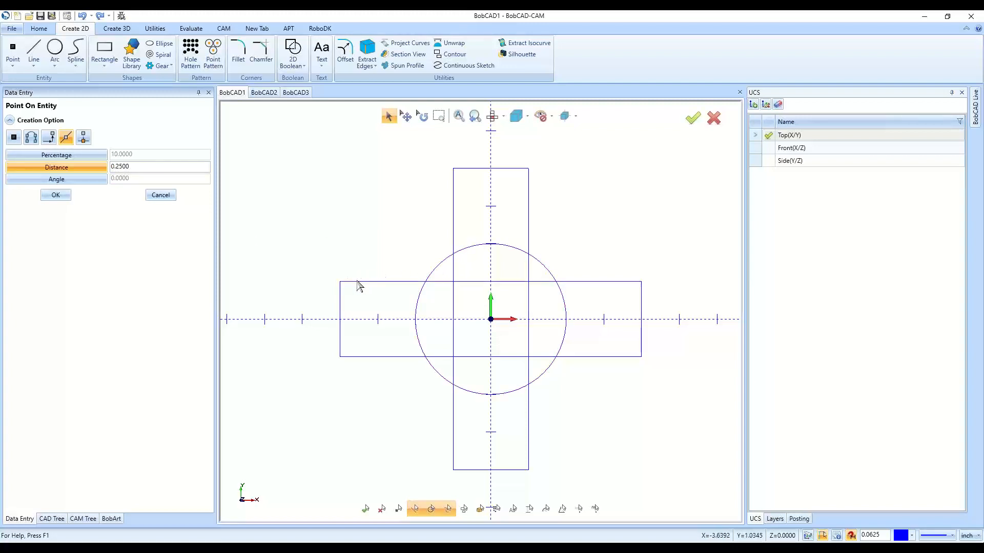
{"action": "left_click", "coordinate": [340, 282]}
{"action": "left_click", "coordinate": [340, 344]}
{"action": "left_click", "coordinate": [566, 320]}
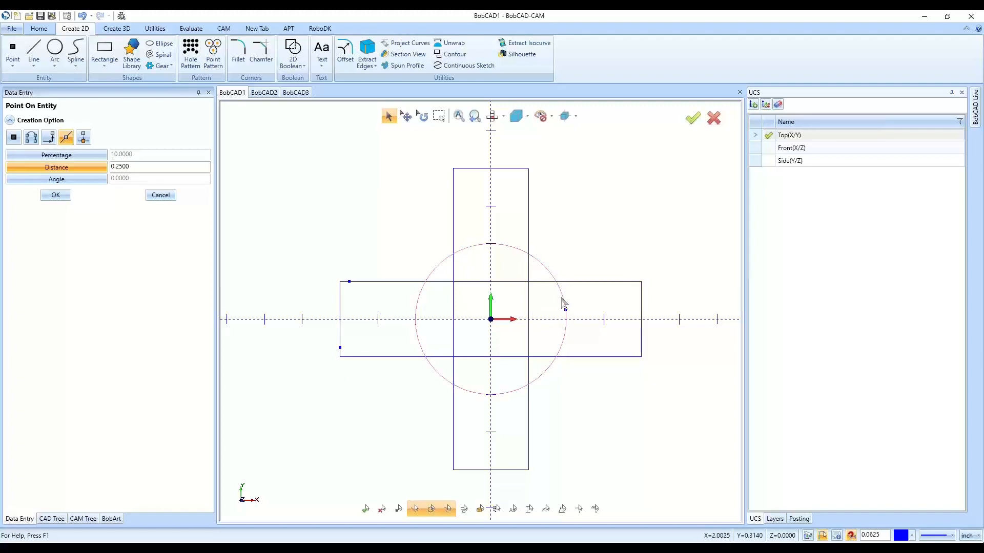
{"action": "left_click", "coordinate": [565, 341]}
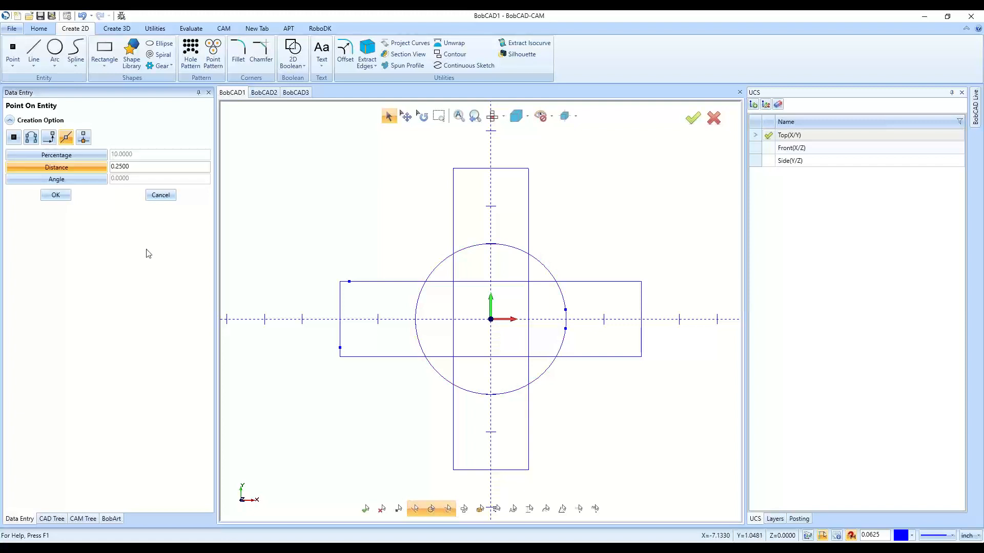
Place a point on the circle at a distance of 2 and undo all the distance points
{"action": "double_click", "coordinate": [138, 167]}
{"action": "type", "text": "2"}
{"action": "key", "text": "Tab"}
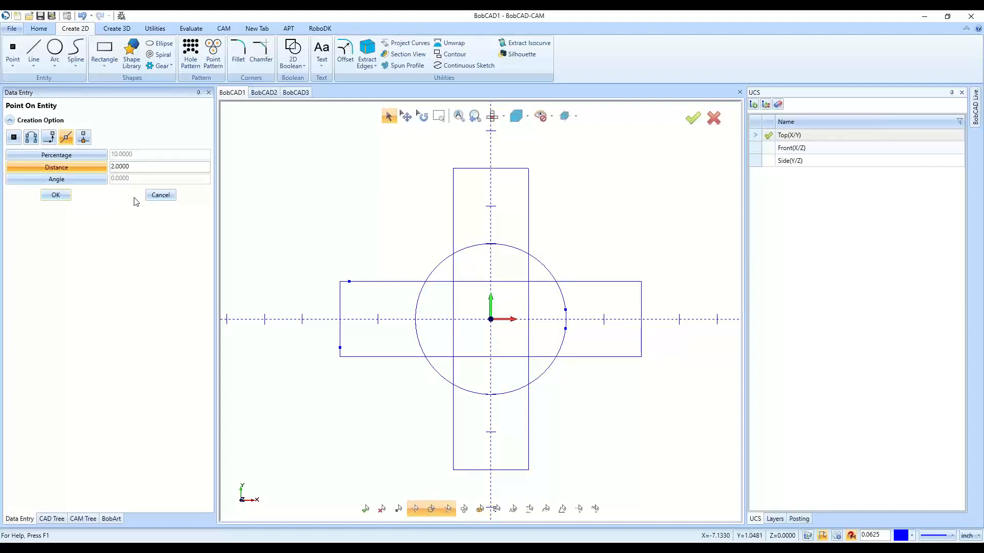
{"action": "left_click", "coordinate": [566, 304]}
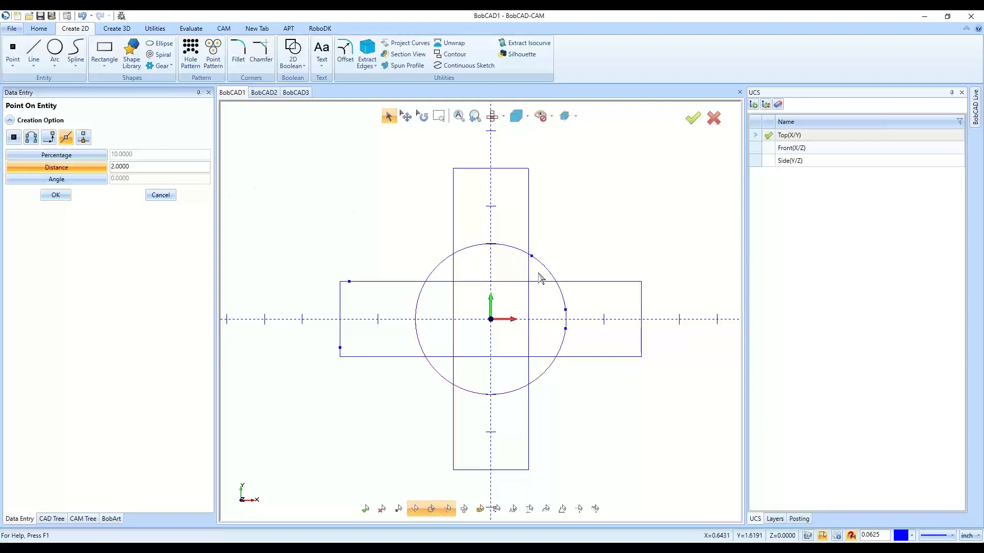
{"action": "left_click", "coordinate": [161, 195]}
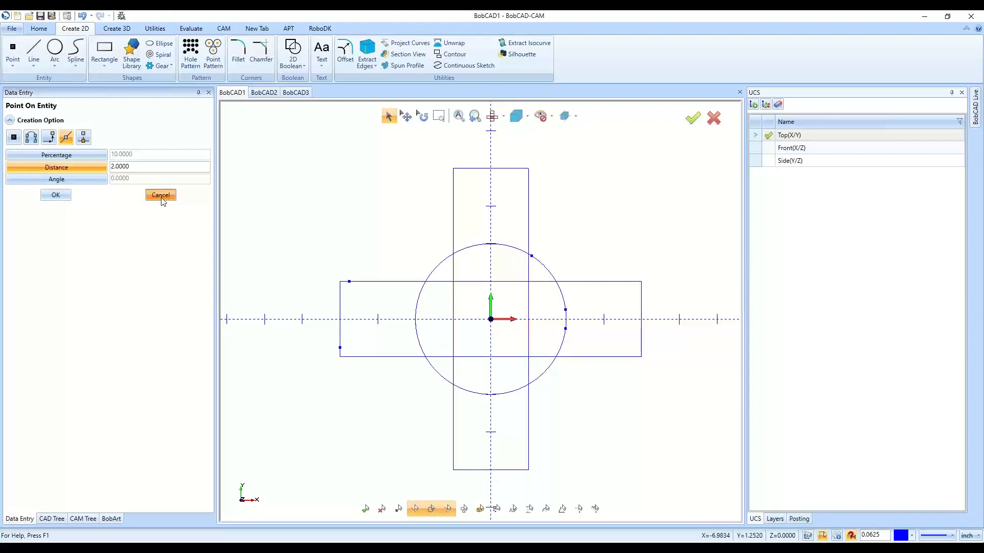
{"action": "left_click", "coordinate": [82, 16]}
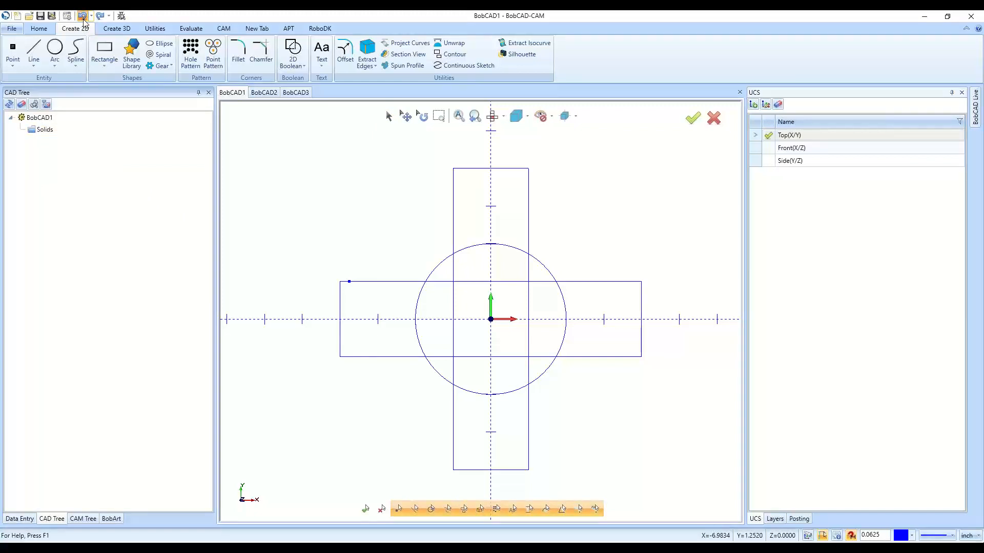
{"action": "left_click", "coordinate": [82, 16]}
Place a point on the circle at an angle of 90 degrees with the Point On Entity option
{"action": "left_click", "coordinate": [13, 52]}
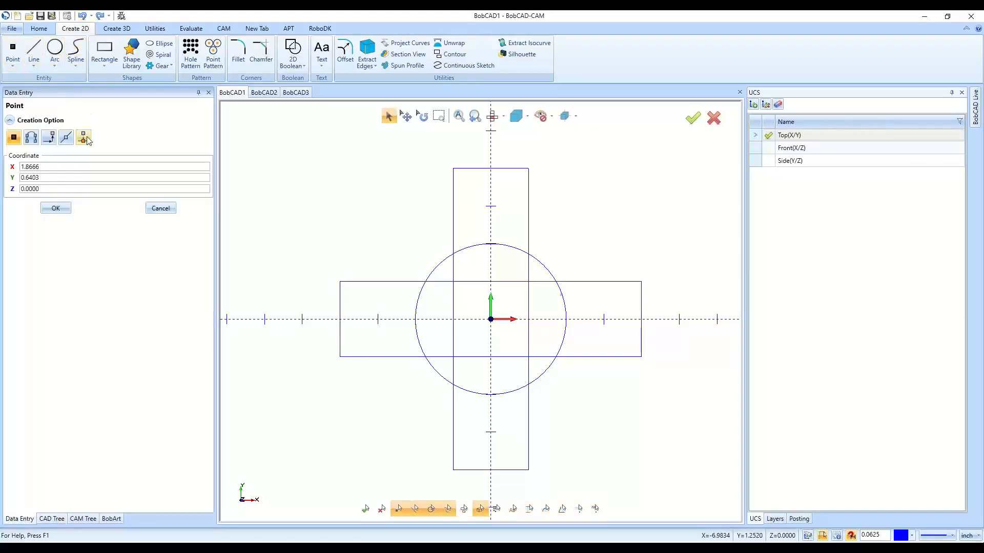
{"action": "left_click", "coordinate": [67, 137]}
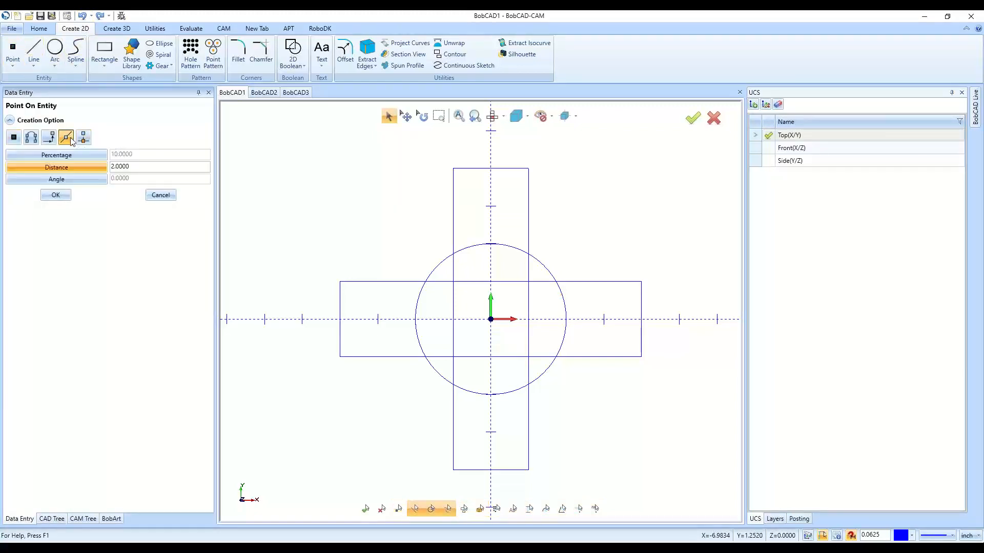
{"action": "left_click", "coordinate": [69, 181]}
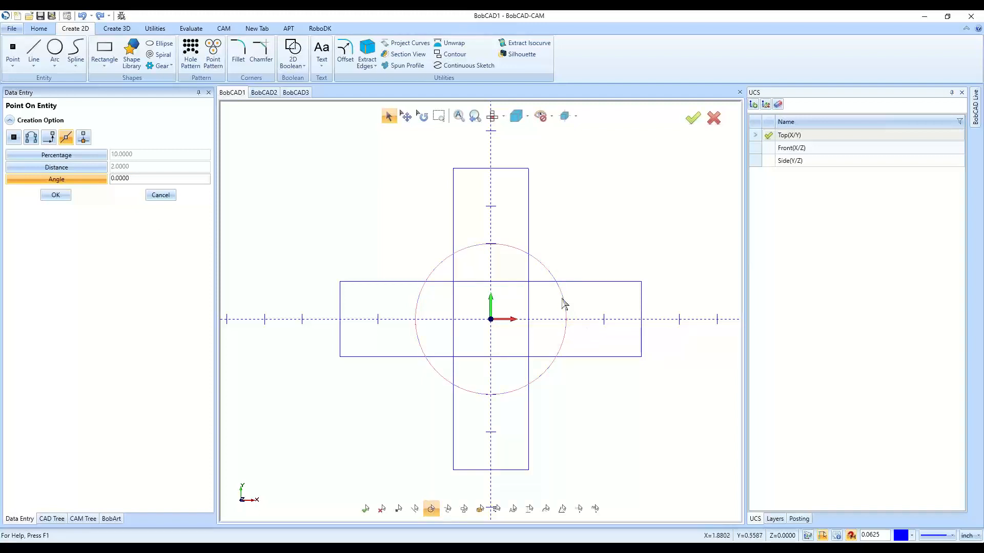
{"action": "double_click", "coordinate": [137, 179]}
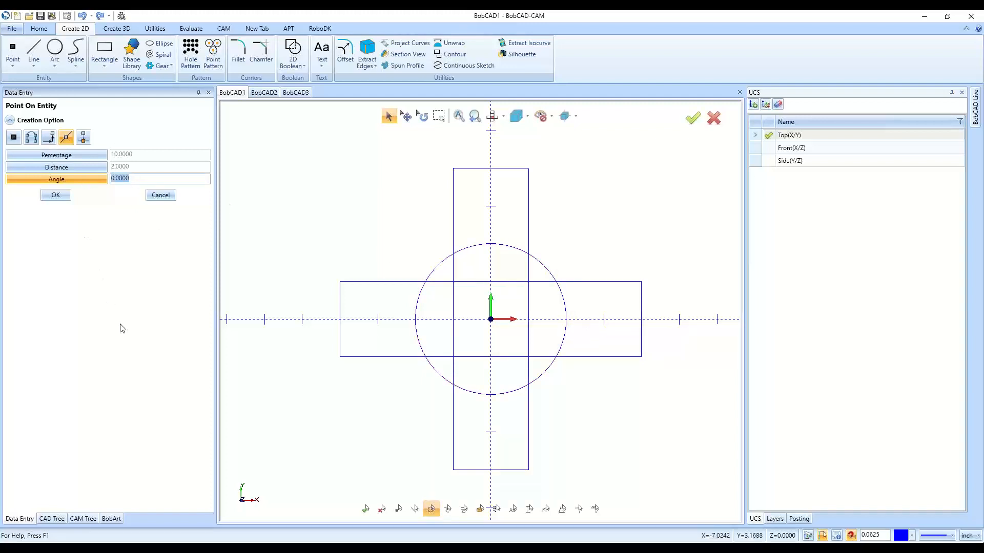
{"action": "type", "text": "90"}
{"action": "key", "text": "Tab"}
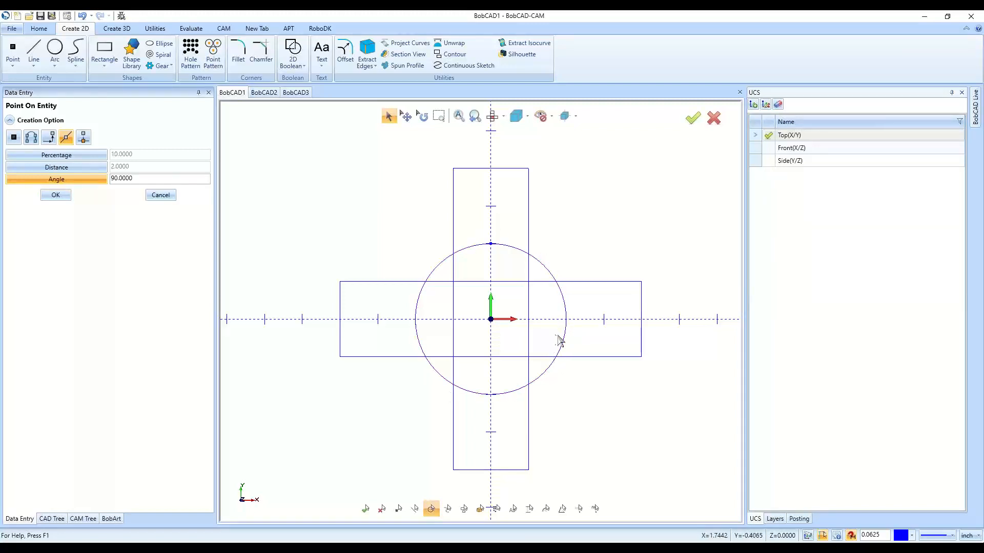
Set the angle to 270 degrees for another point on the circle and undo the angle points
{"action": "double_click", "coordinate": [127, 180]}
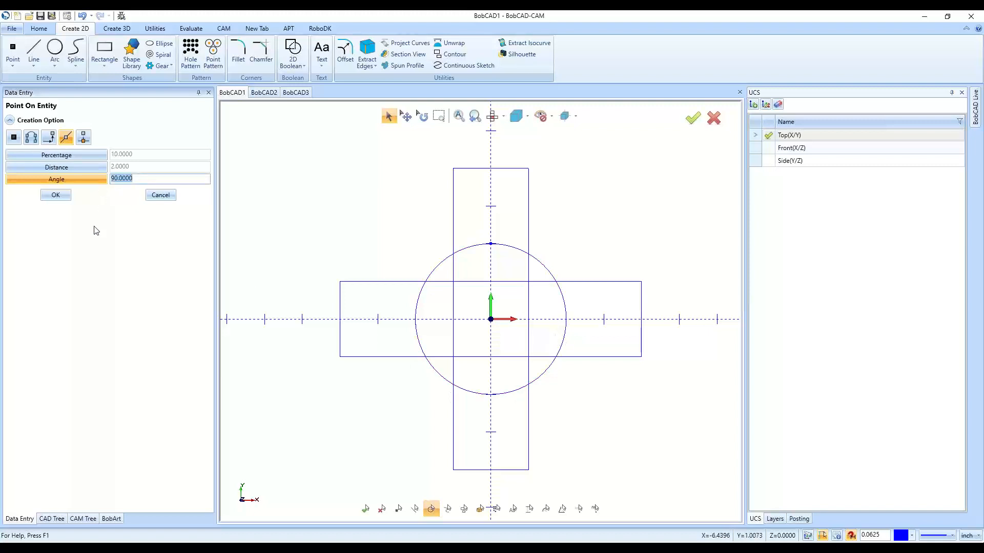
{"action": "type", "text": "270"}
{"action": "key", "text": "Tab"}
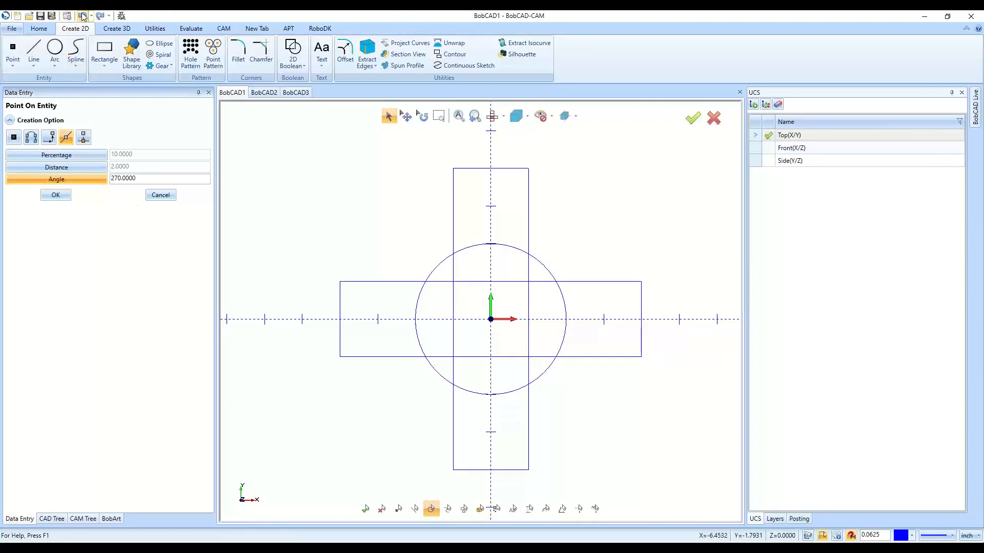
Place a reference point at the horizontal rectangle's upper-left corner for the perpendicular point option
{"action": "left_click", "coordinate": [83, 137]}
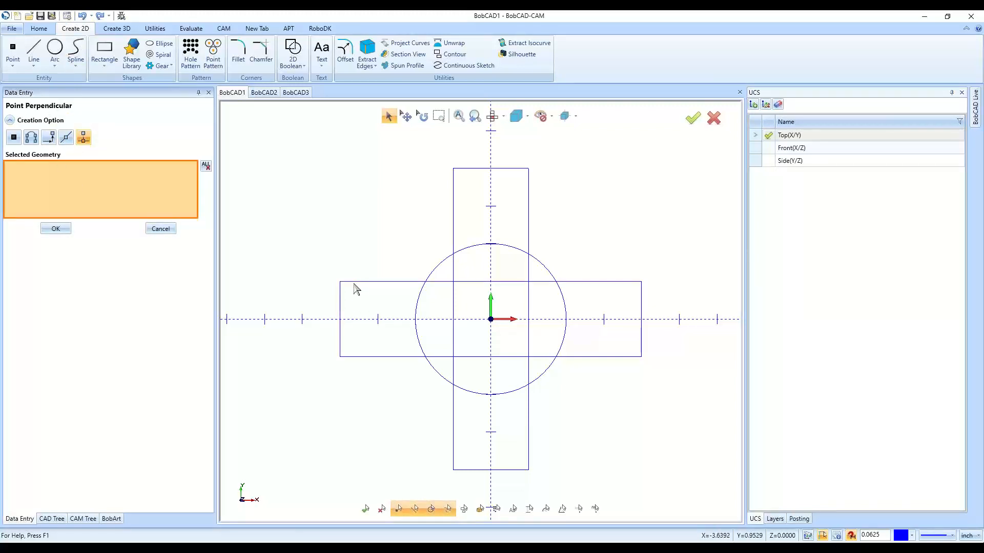
{"action": "left_click", "coordinate": [7, 43]}
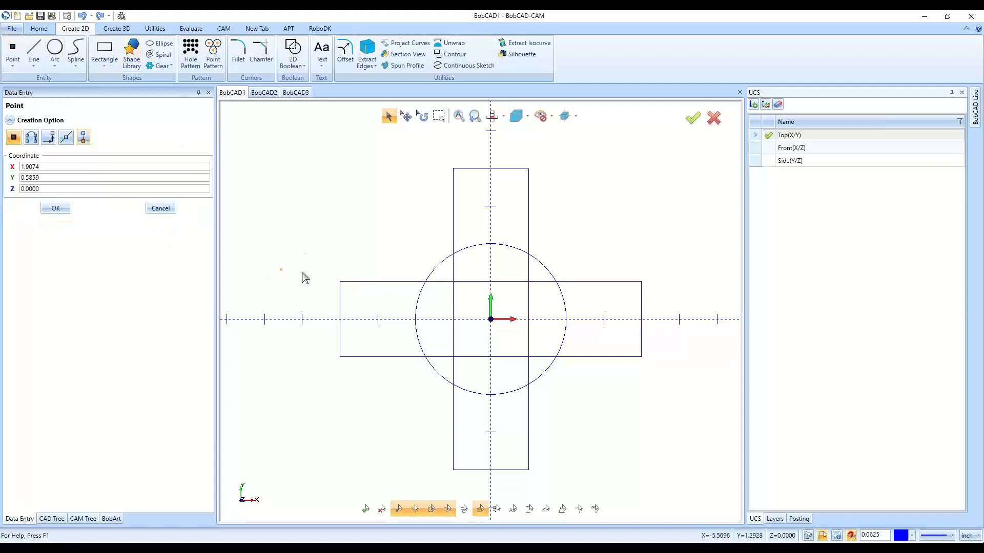
{"action": "left_click", "coordinate": [341, 283]}
Project perpendicular points from the corner point onto the vertical rectangle's left and right edges
{"action": "left_click", "coordinate": [83, 138]}
{"action": "left_click", "coordinate": [339, 281]}
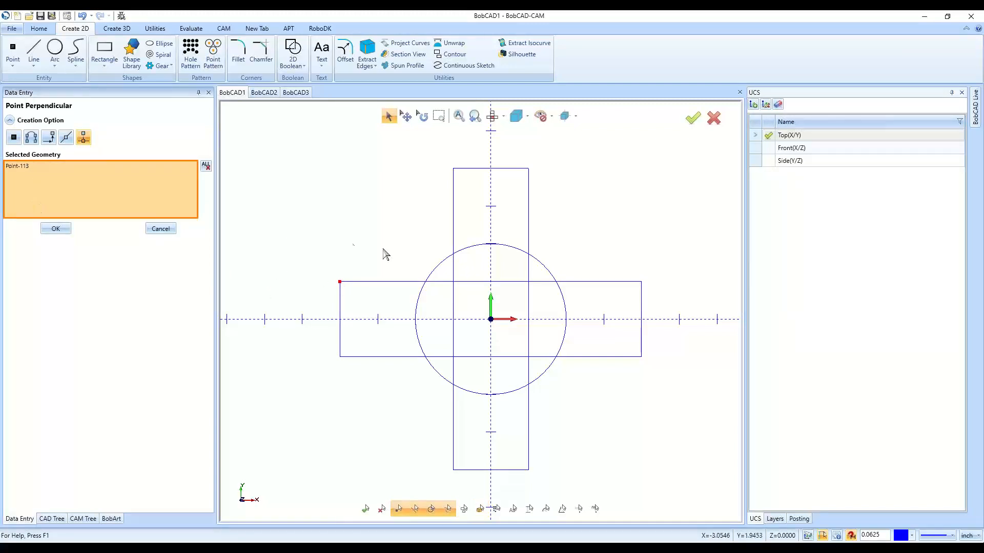
{"action": "left_click", "coordinate": [453, 293]}
{"action": "left_click", "coordinate": [530, 295]}
{"action": "left_click", "coordinate": [160, 228]}
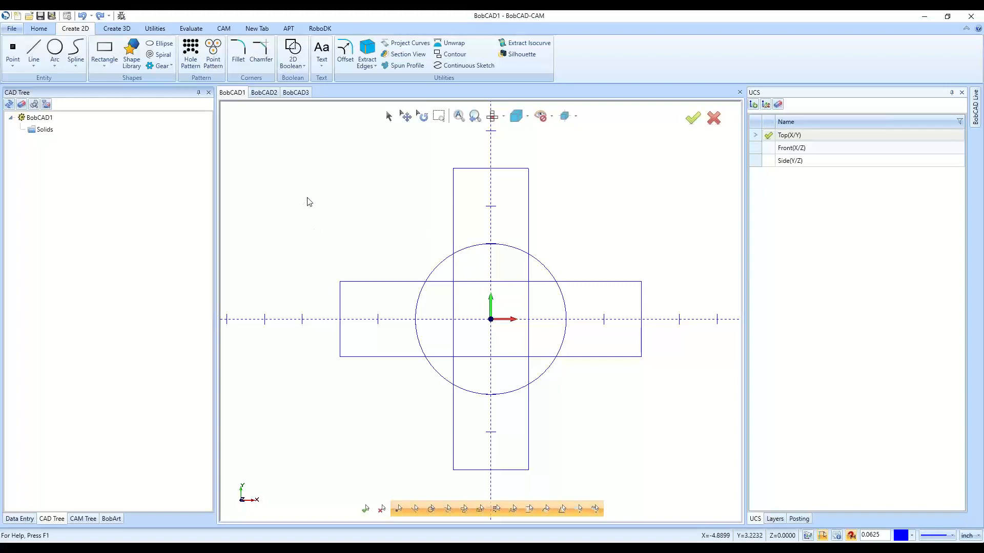
Combine the horizontal and vertical rectangles with a 2D Boolean of type Add, using one as each geometry group
{"action": "left_click", "coordinate": [293, 52]}
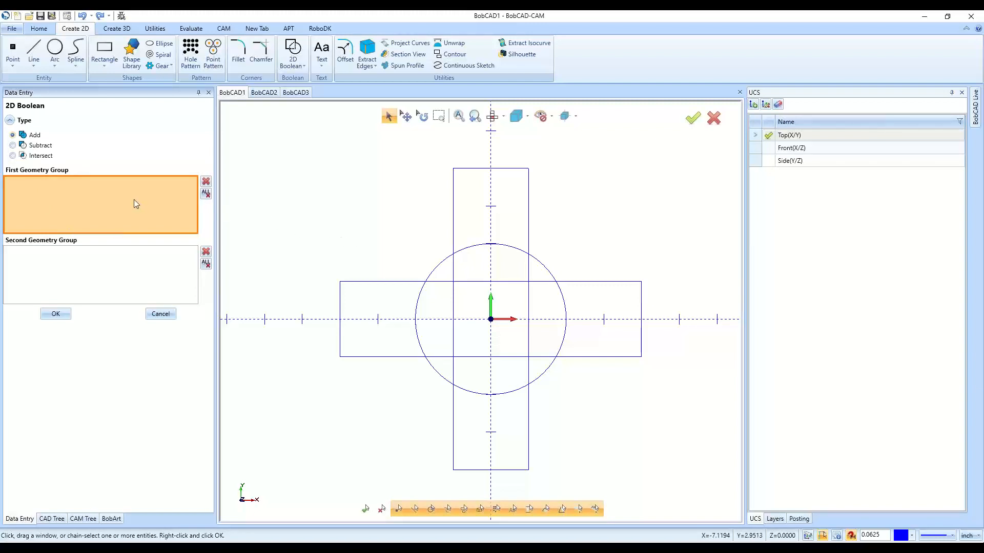
{"action": "left_click", "coordinate": [350, 282]}
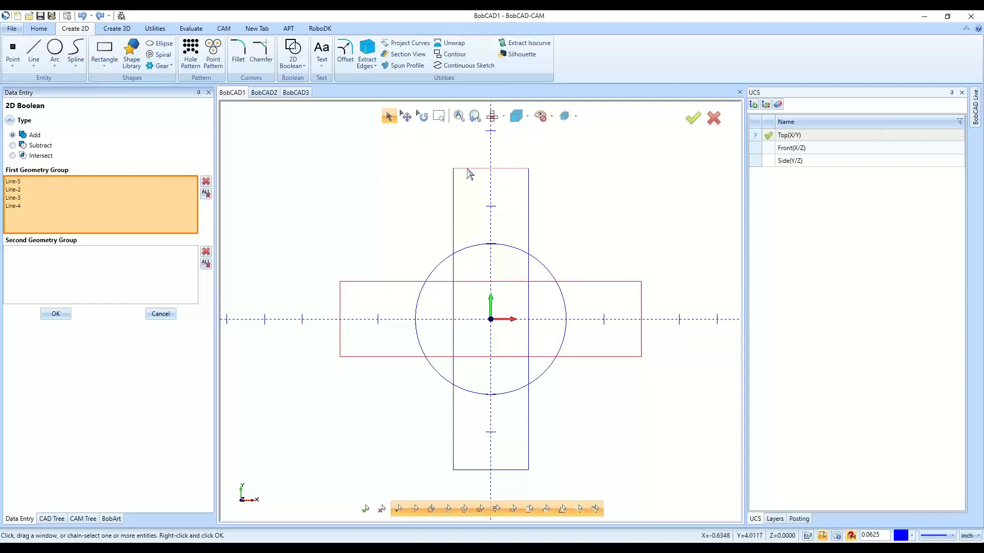
{"action": "left_click", "coordinate": [32, 266]}
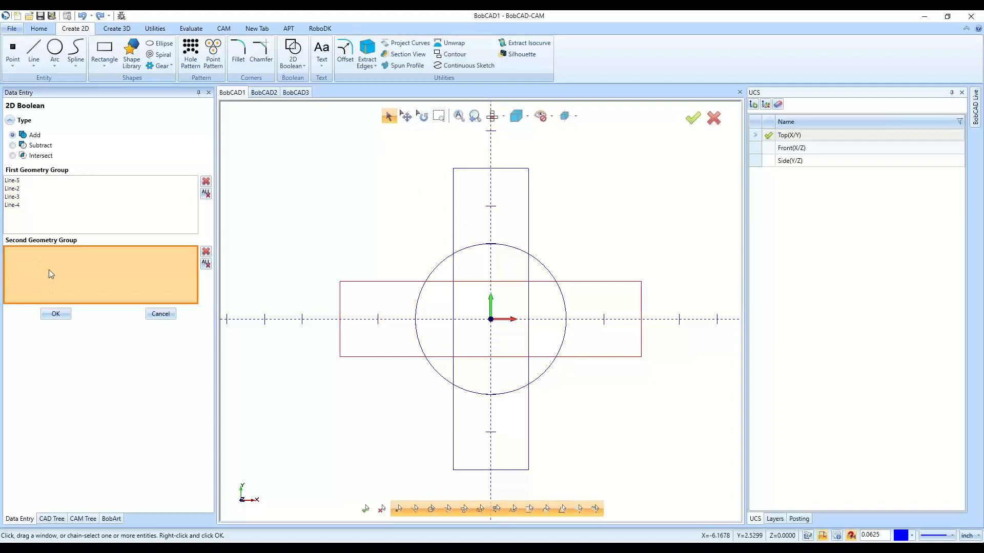
{"action": "left_click", "coordinate": [460, 168]}
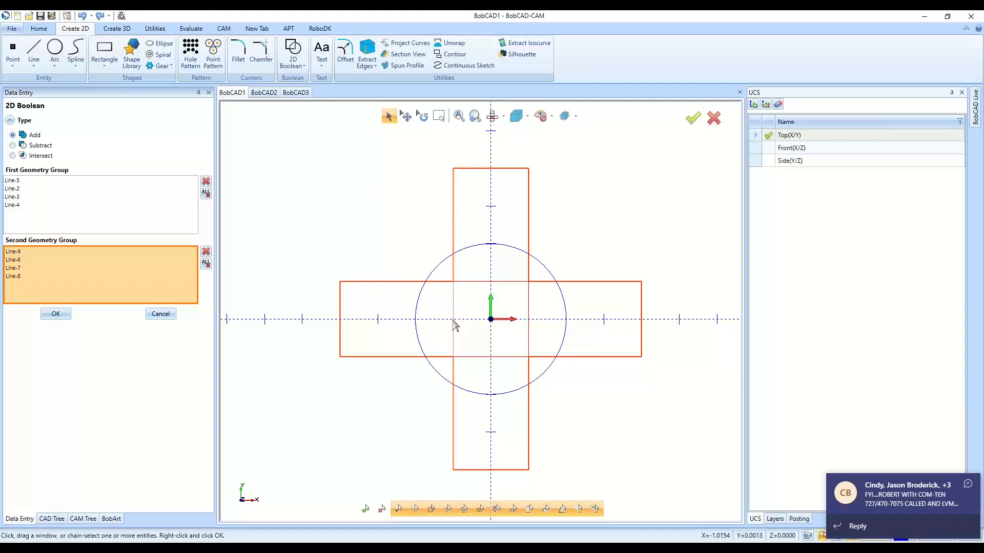
{"action": "scroll", "coordinate": [536, 336], "scroll_direction": "up", "scroll_amount": 3}
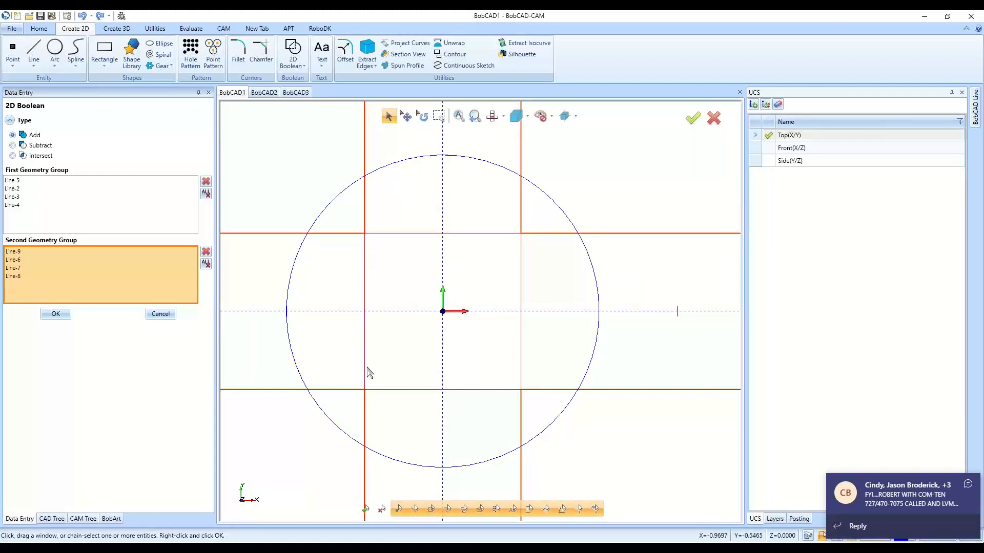
{"action": "scroll", "coordinate": [473, 346], "scroll_direction": "down", "scroll_amount": 3}
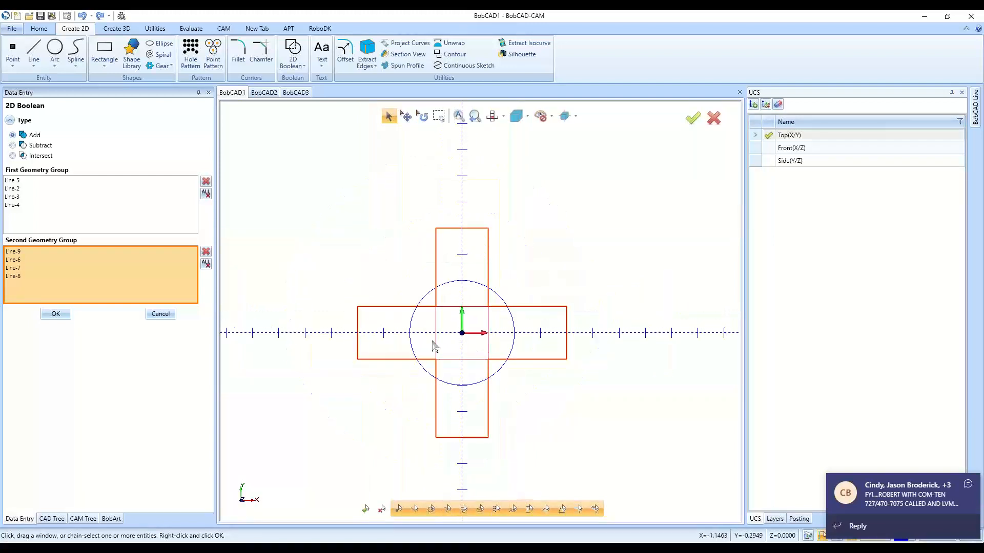
{"action": "left_click", "coordinate": [64, 314]}
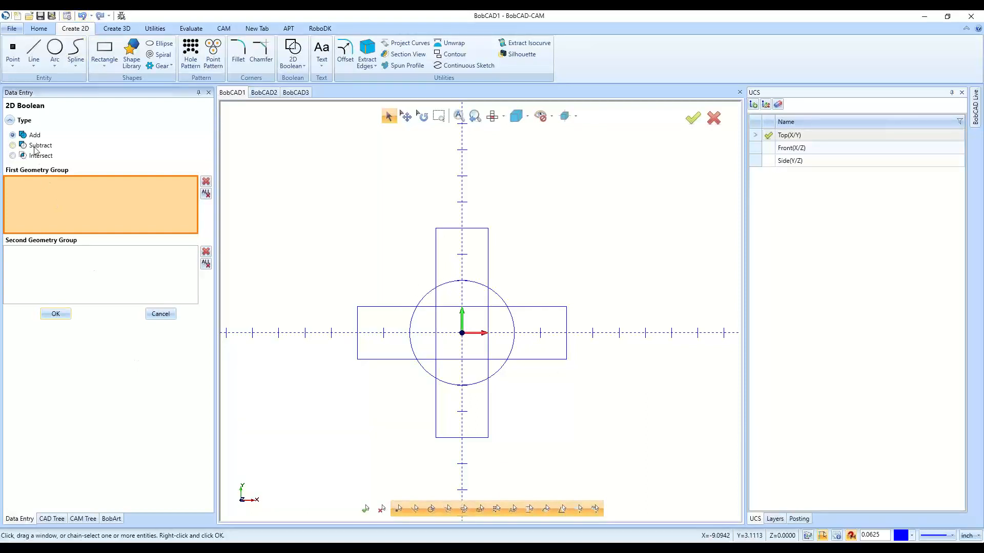
Subtract the vertical rectangle from the horizontal rectangle with a 2D Boolean of type Subtract, and undo the result
{"action": "left_click", "coordinate": [371, 307]}
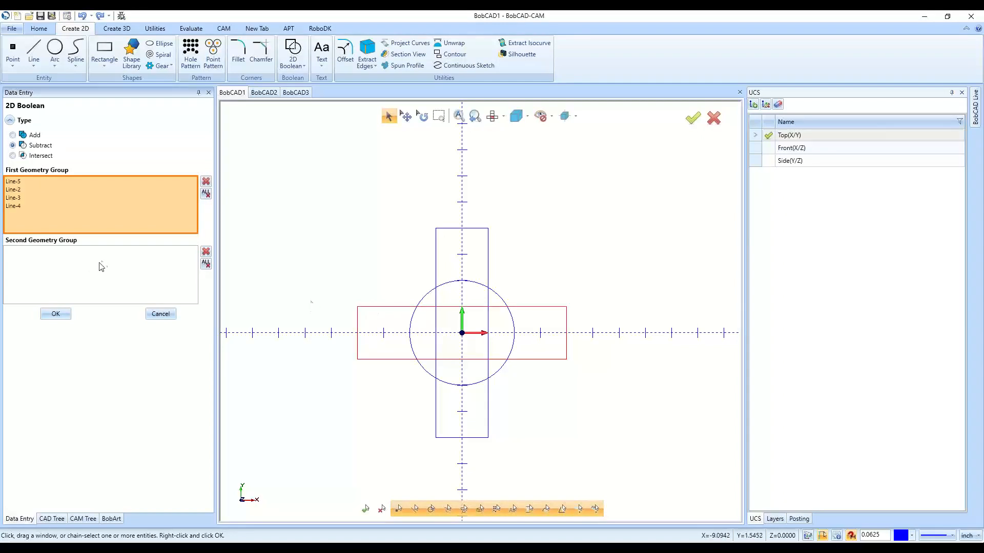
{"action": "left_click", "coordinate": [100, 261]}
{"action": "left_click", "coordinate": [437, 233]}
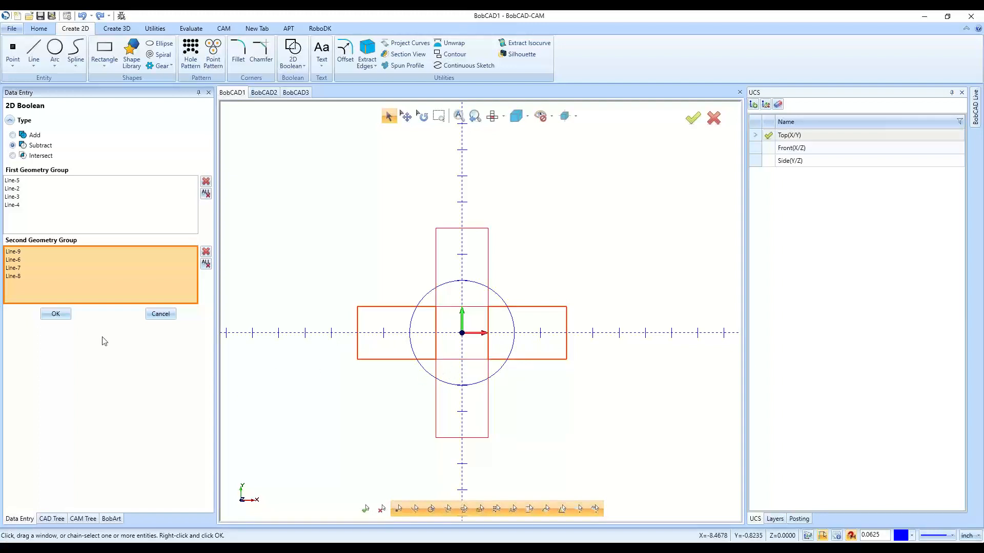
{"action": "left_click", "coordinate": [57, 314]}
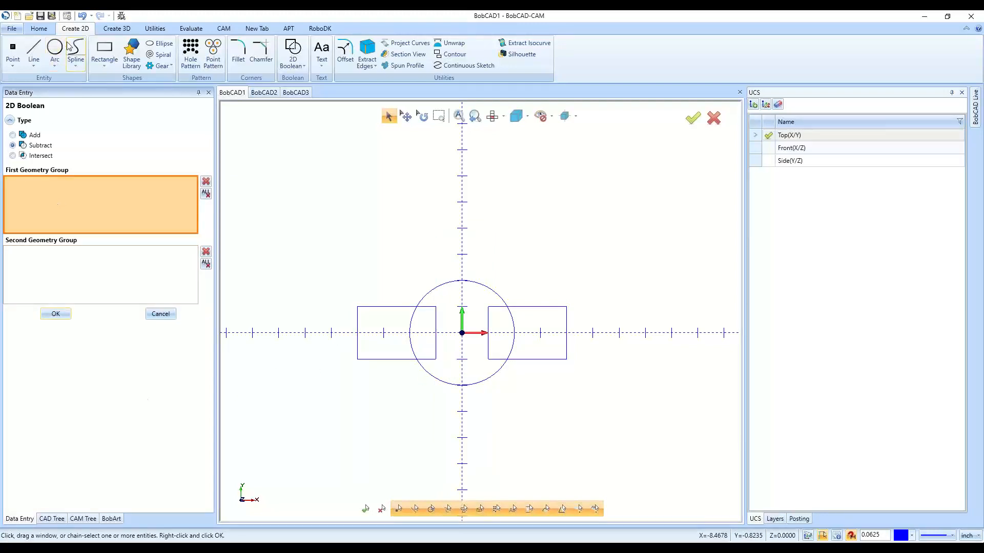
{"action": "left_click", "coordinate": [82, 15]}
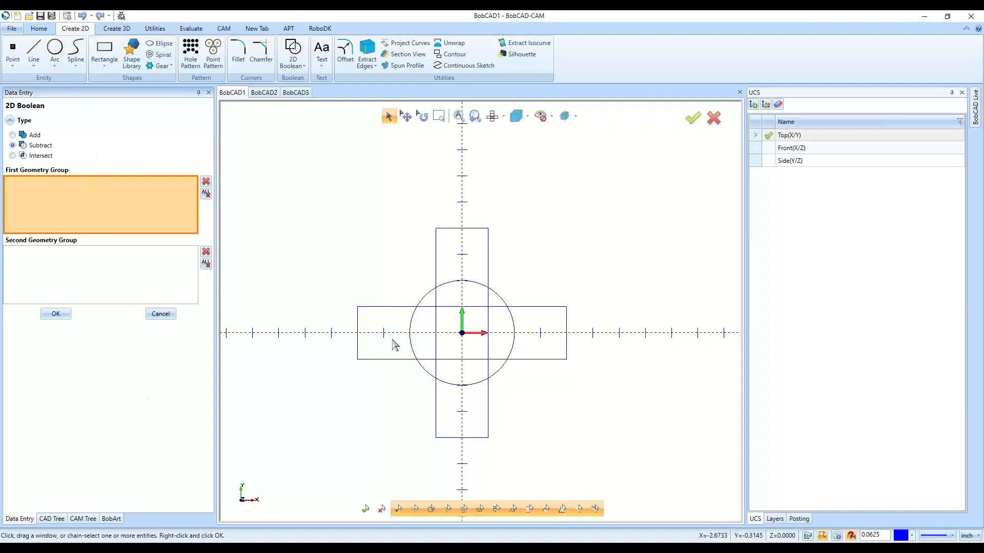
Subtract the horizontal rectangle from the vertical rectangle with the 2D Boolean, and undo the result
{"action": "left_click", "coordinate": [436, 434]}
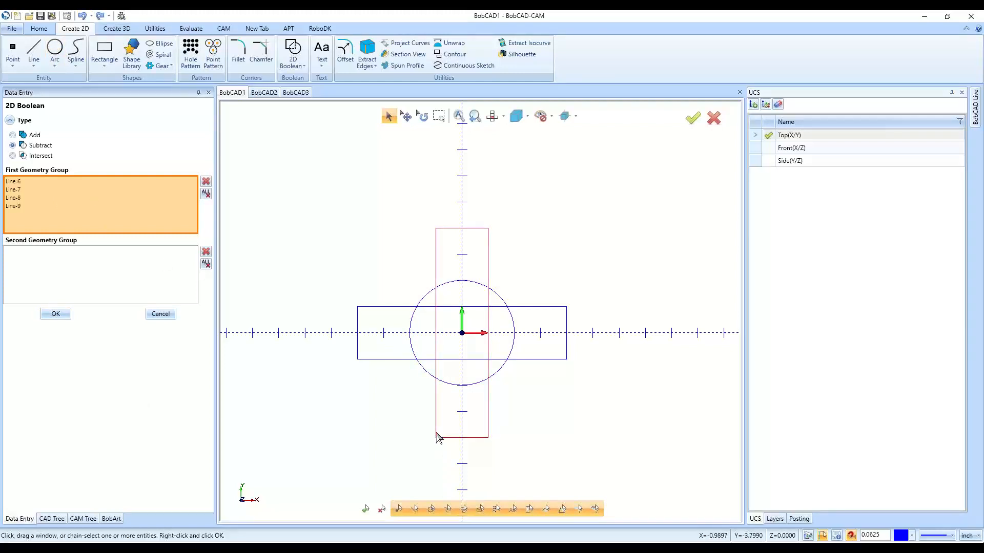
{"action": "left_click", "coordinate": [15, 275]}
{"action": "left_click", "coordinate": [374, 309]}
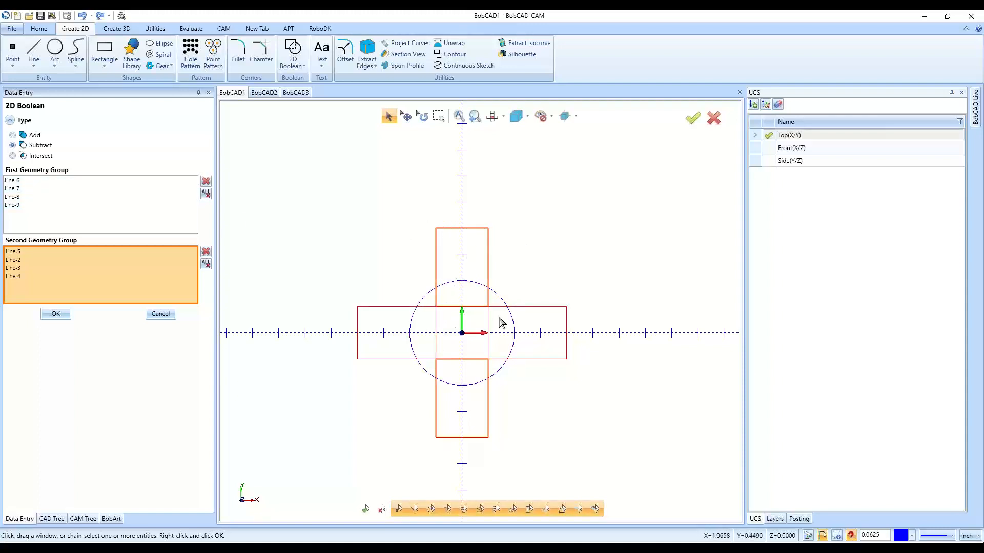
{"action": "left_click", "coordinate": [56, 314]}
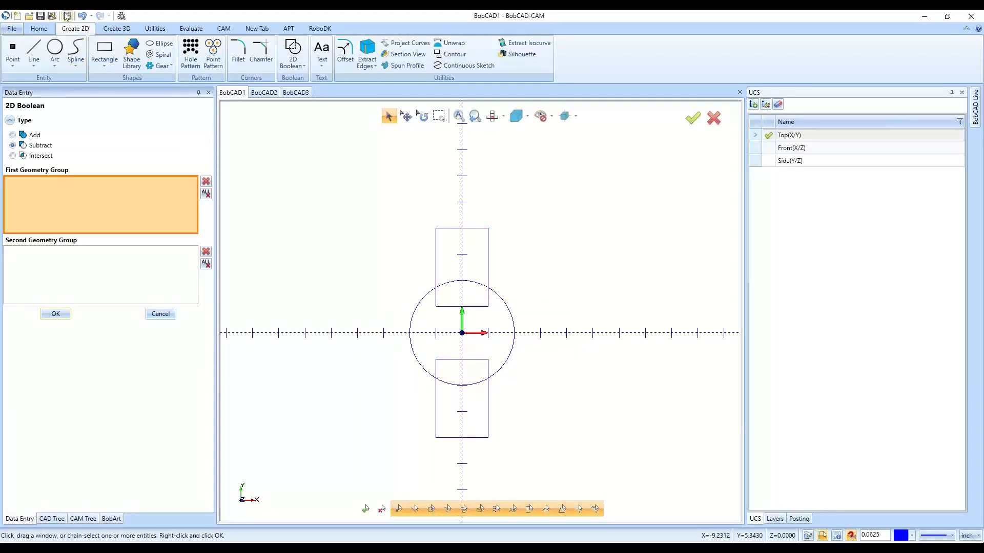
{"action": "left_click", "coordinate": [82, 16]}
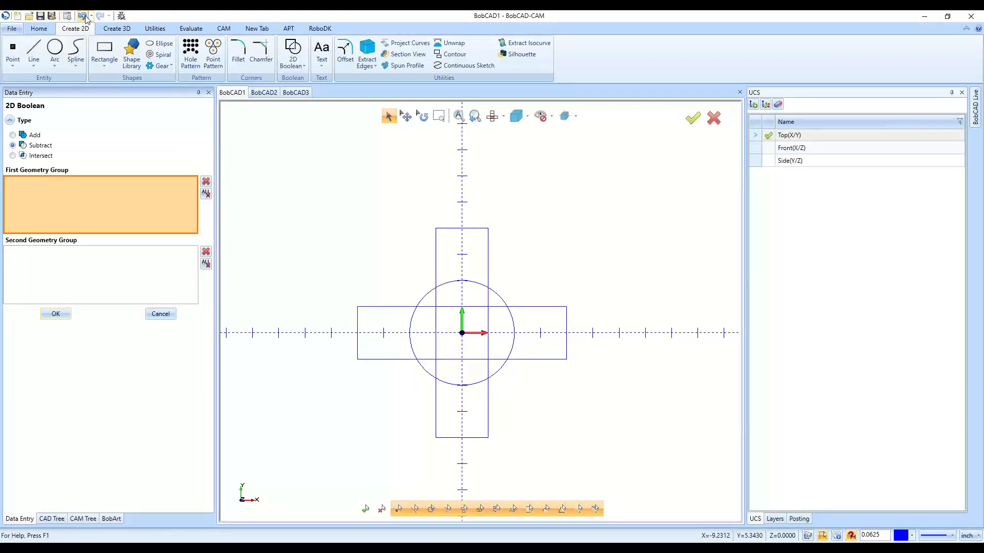
Preview a 2D Boolean of type Intersect with the horizontal rectangle first and the vertical one second, and clear both geometry groups
{"action": "left_click", "coordinate": [43, 155]}
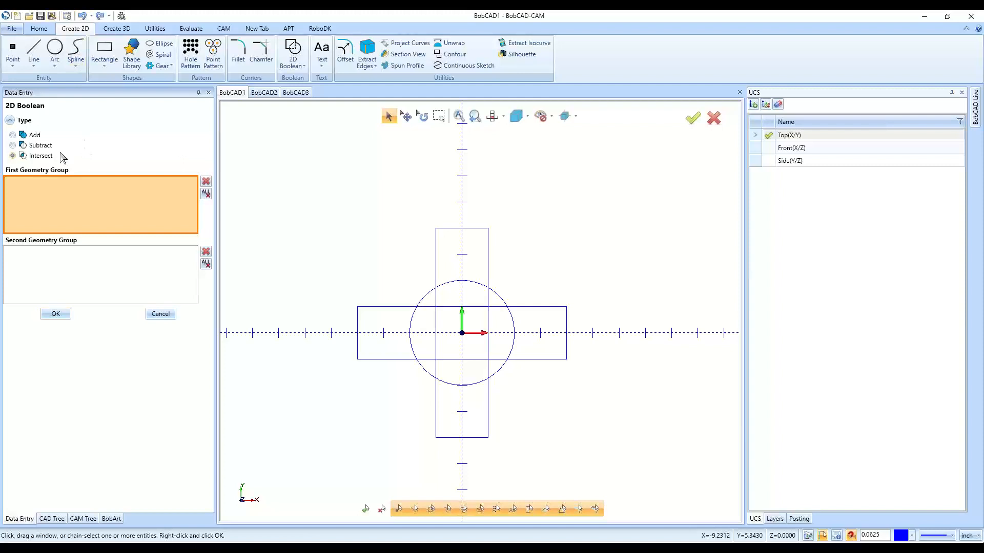
{"action": "left_click", "coordinate": [362, 308]}
{"action": "left_click", "coordinate": [154, 266]}
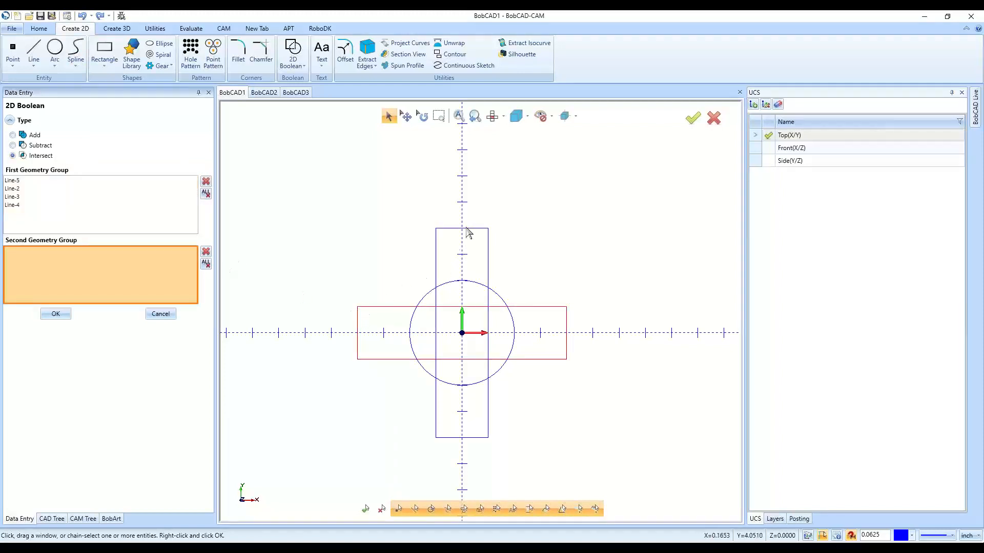
{"action": "left_click", "coordinate": [466, 231]}
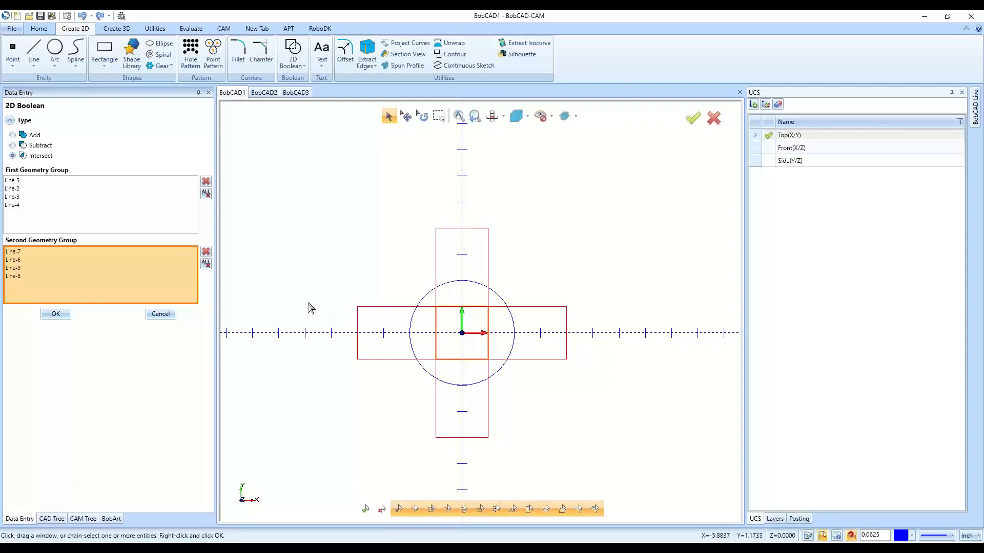
{"action": "left_click", "coordinate": [205, 264]}
{"action": "left_click", "coordinate": [205, 194]}
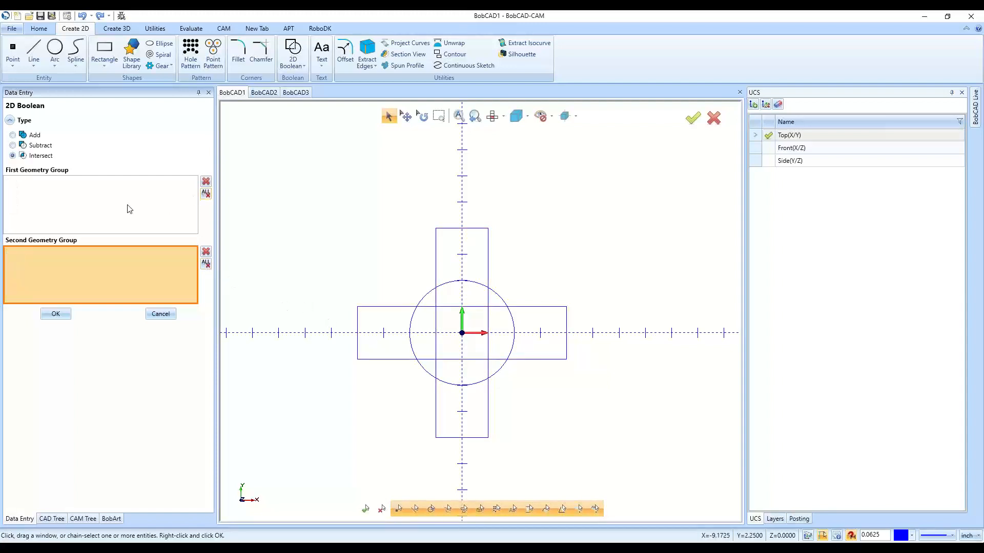
Intersect the rectangles with the vertical one as first geometry group and the horizontal one as second, and undo the result
{"action": "left_click", "coordinate": [128, 210]}
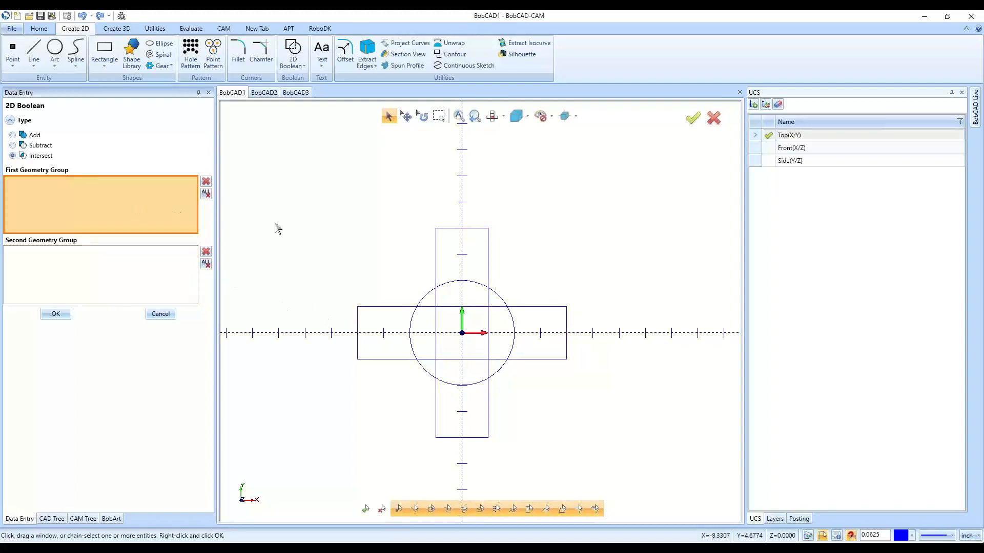
{"action": "left_click", "coordinate": [443, 229]}
{"action": "left_click", "coordinate": [137, 270]}
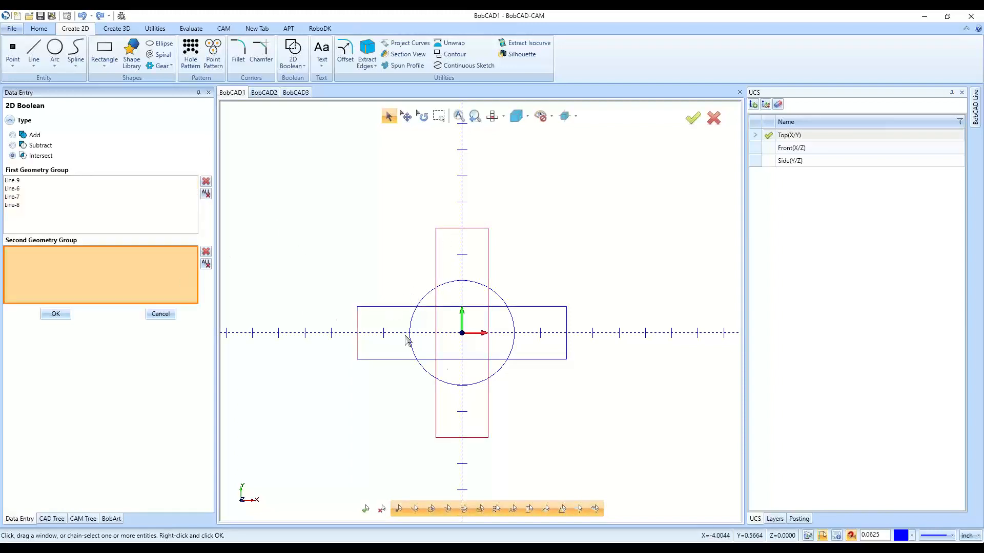
{"action": "left_click", "coordinate": [372, 358]}
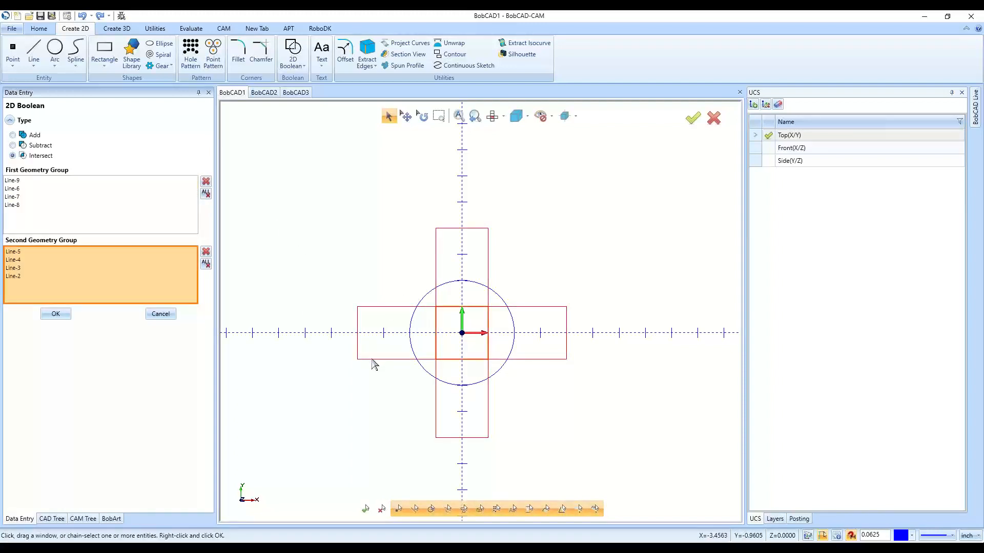
{"action": "left_click", "coordinate": [55, 314]}
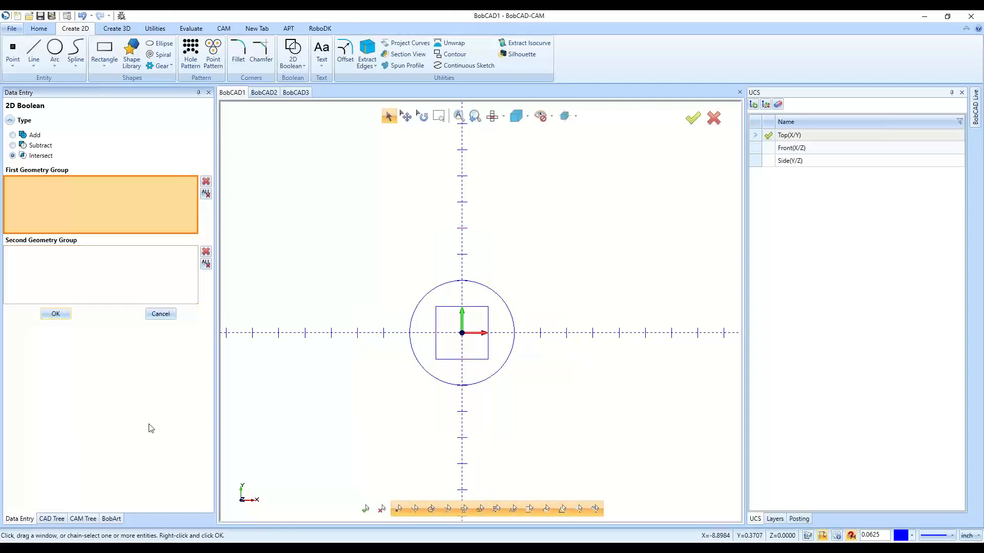
{"action": "left_click", "coordinate": [81, 16]}
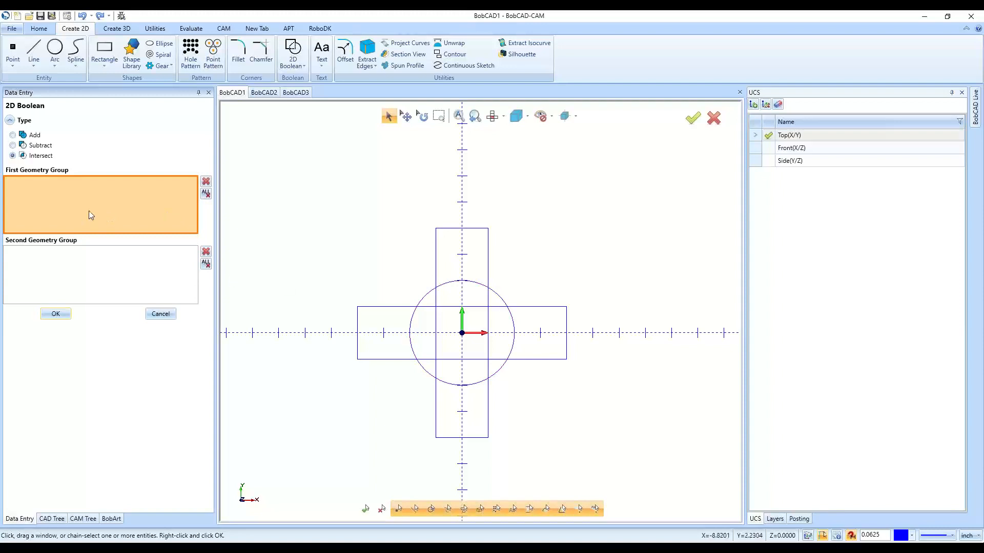
Combine the horizontal rectangle and the circle with a 2D Boolean of type Add, and undo the result
{"action": "left_click", "coordinate": [374, 308]}
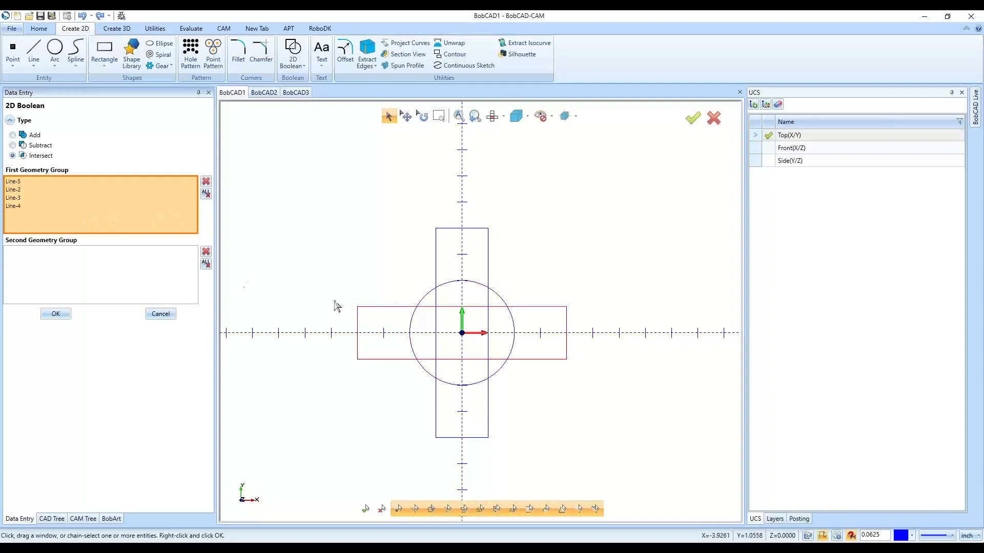
{"action": "left_click", "coordinate": [127, 263]}
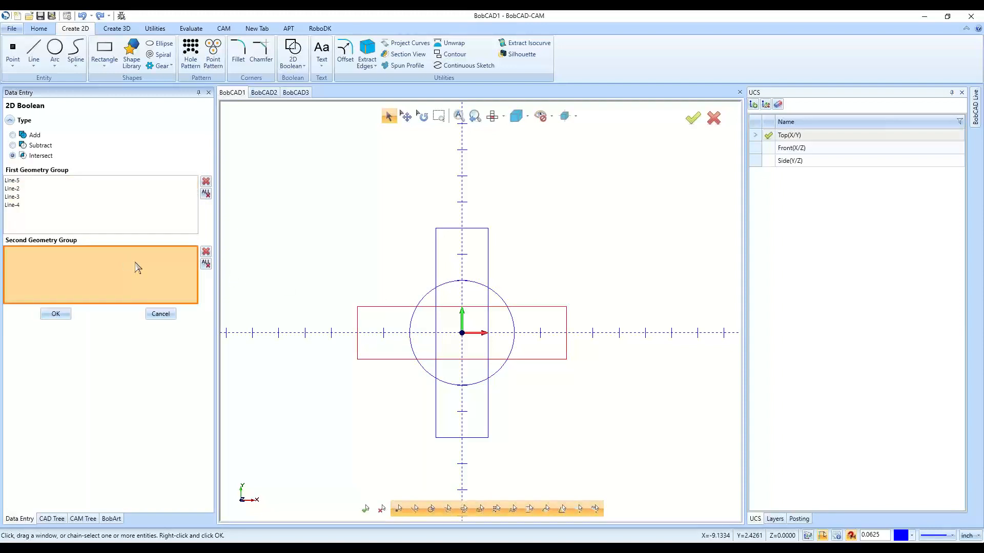
{"action": "left_click", "coordinate": [423, 298]}
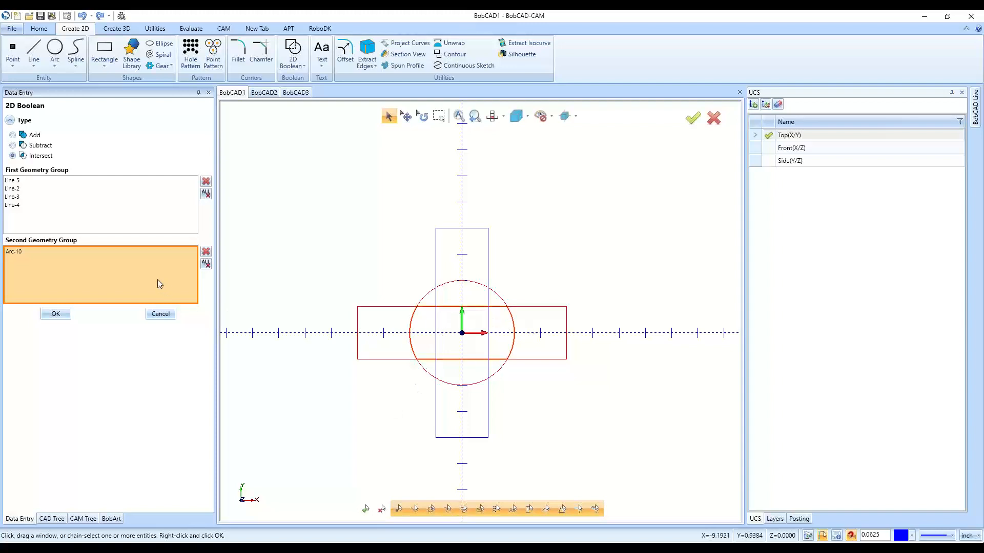
{"action": "left_click", "coordinate": [29, 136]}
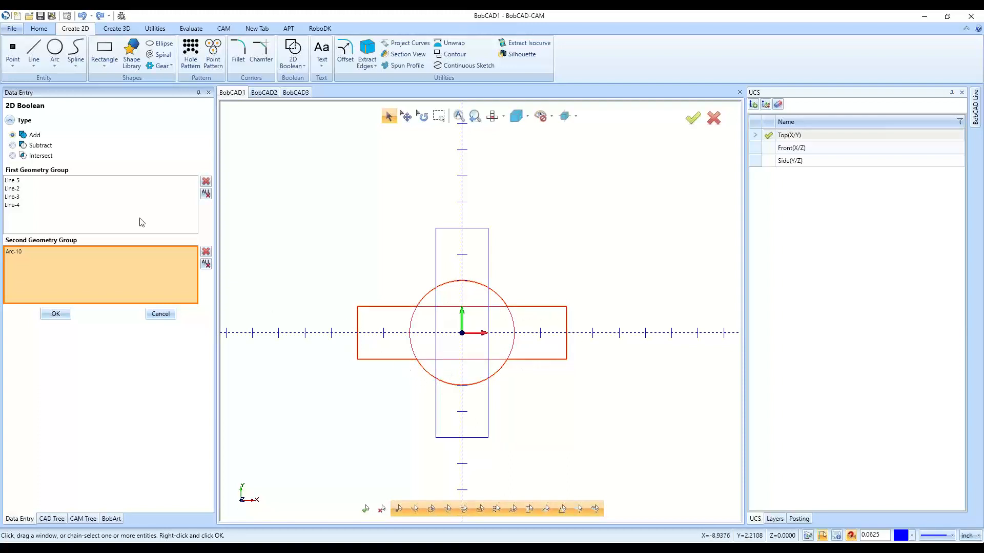
{"action": "left_click", "coordinate": [54, 314]}
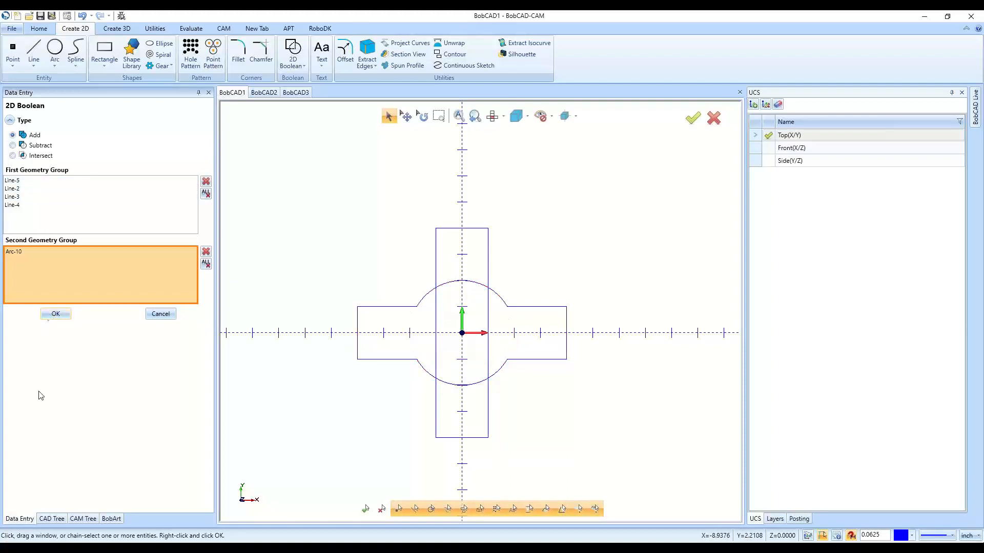
{"action": "left_click", "coordinate": [83, 16]}
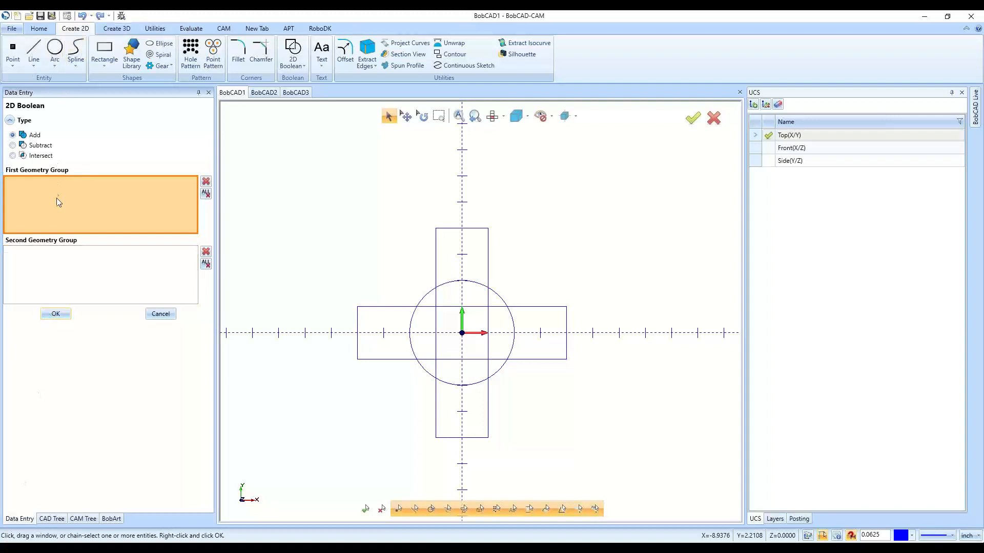
Subtract the circle from the horizontal rectangle with a 2D Boolean of type Subtract
{"action": "left_click", "coordinate": [382, 311]}
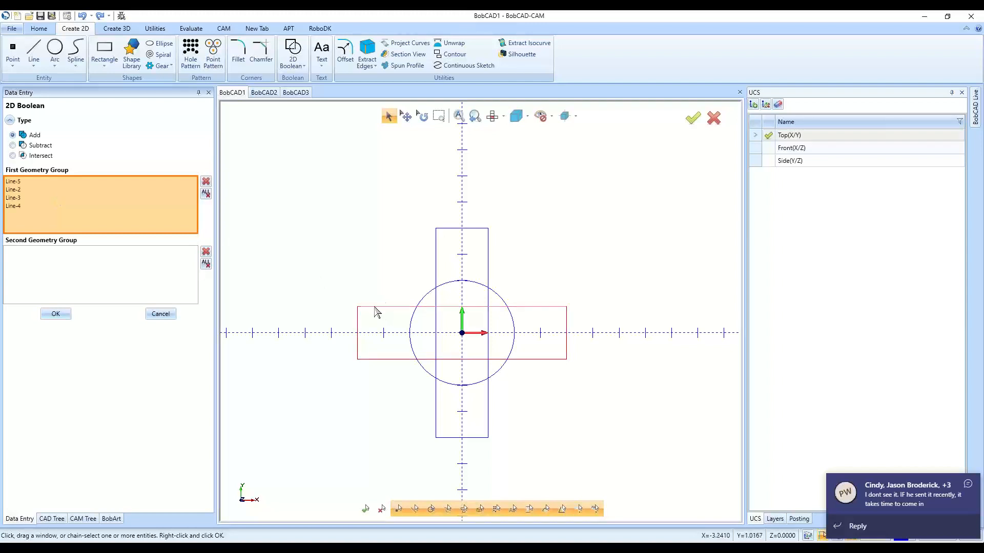
{"action": "left_click", "coordinate": [40, 260]}
{"action": "left_click", "coordinate": [433, 298]}
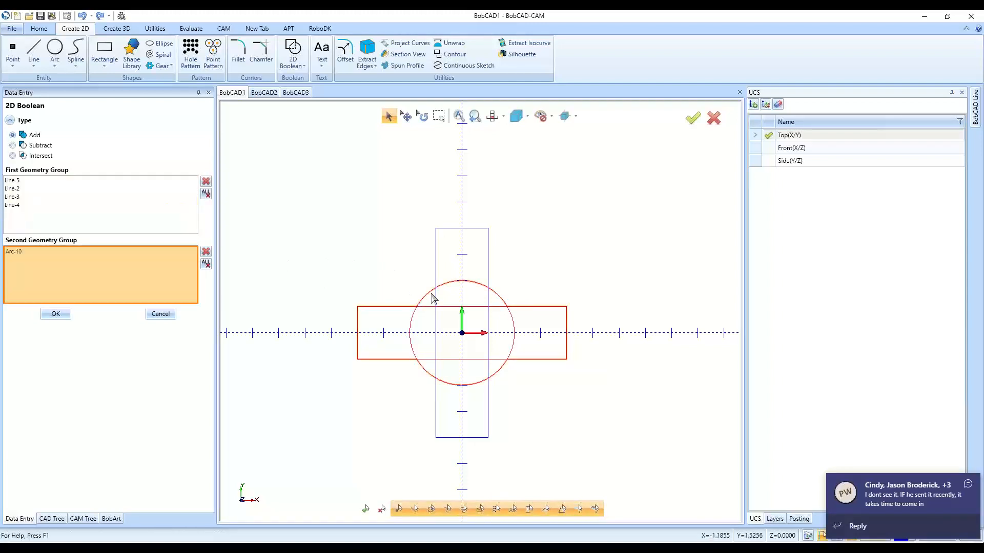
{"action": "left_click", "coordinate": [39, 146]}
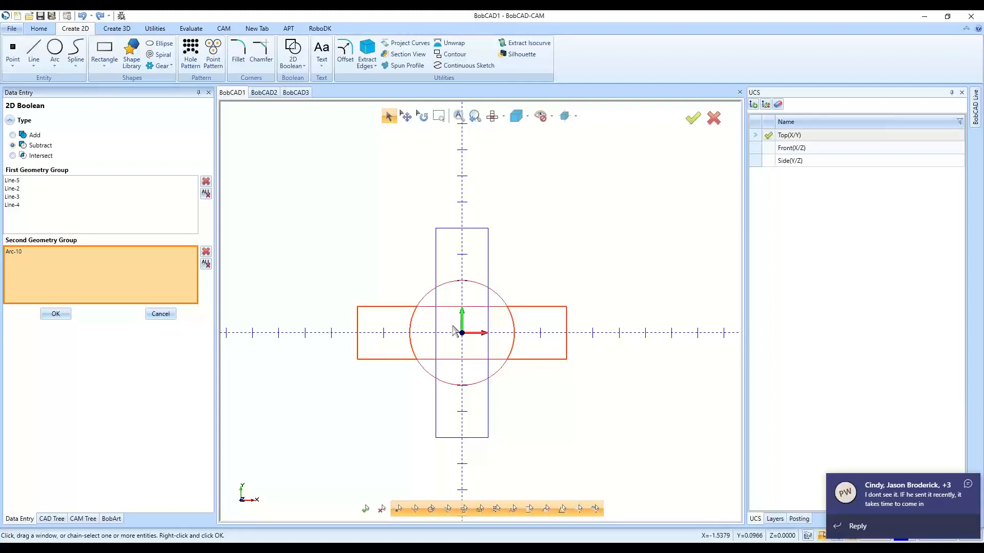
{"action": "left_click", "coordinate": [54, 315]}
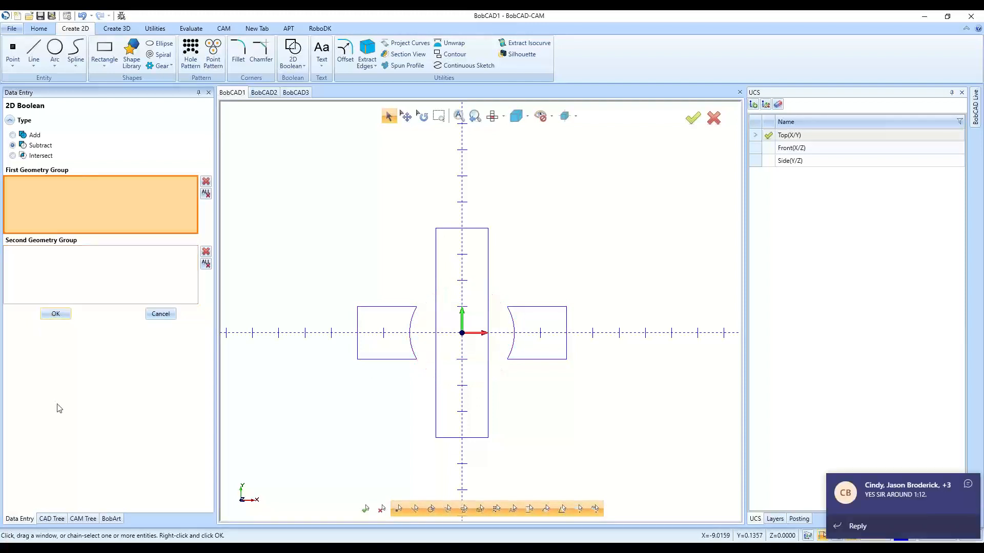
Switch to Microsoft Teams and change the account's availability status
{"action": "left_click", "coordinate": [182, 550]}
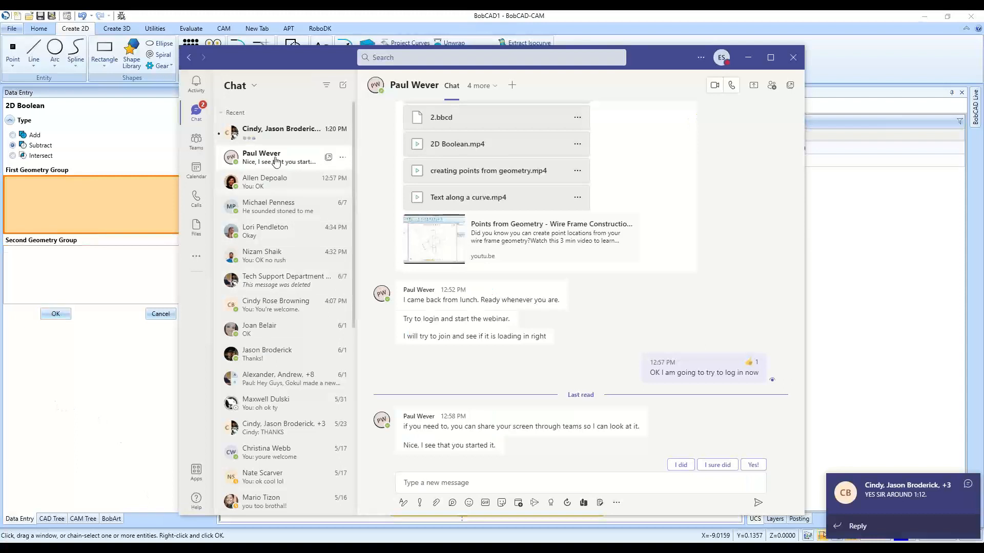
{"action": "left_click", "coordinate": [721, 57]}
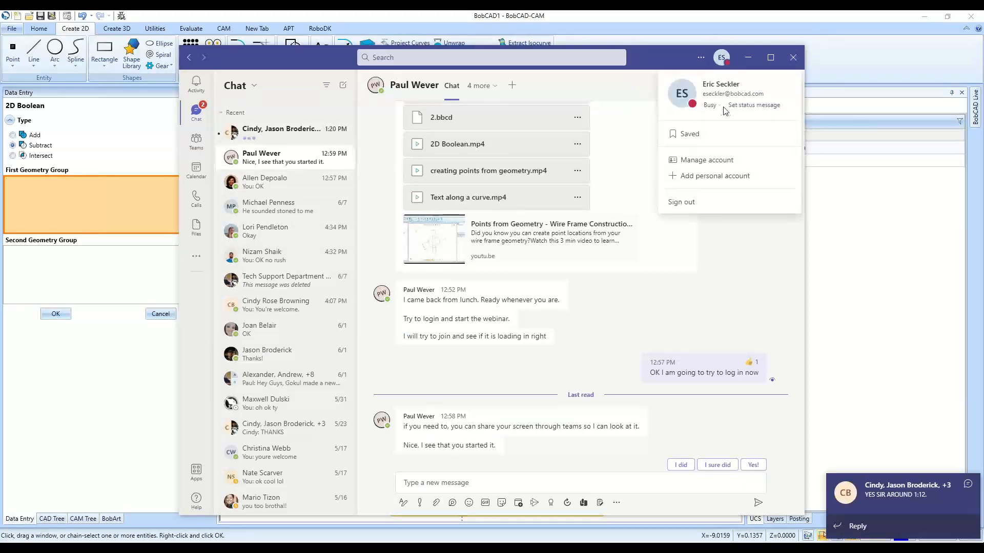
{"action": "left_click", "coordinate": [710, 105]}
{"action": "left_click", "coordinate": [705, 161]}
{"action": "left_click", "coordinate": [671, 14]}
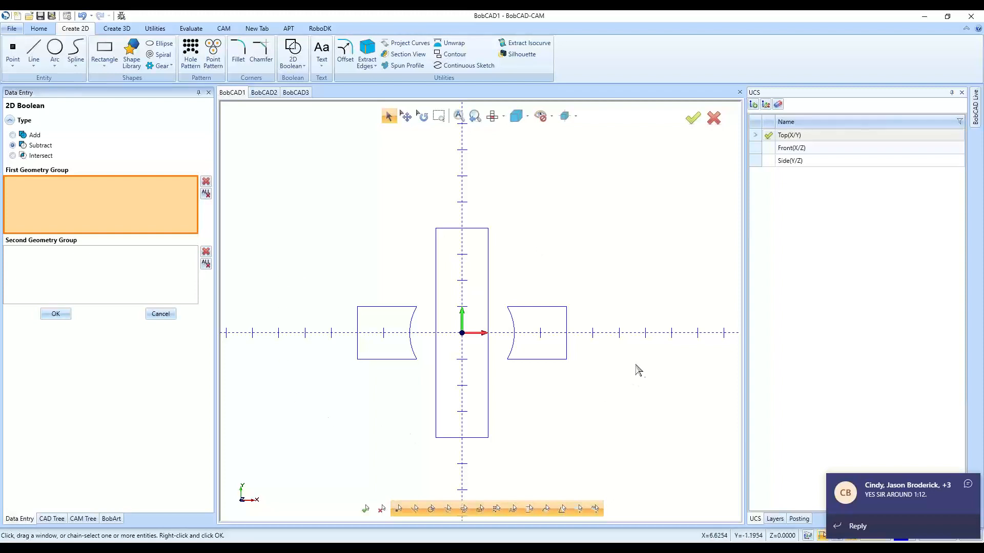
In the BobCAD2 document, set up a 2D Boolean Add with the BobCAD text as first geometry group and the rectangle as second
{"action": "left_click", "coordinate": [264, 92]}
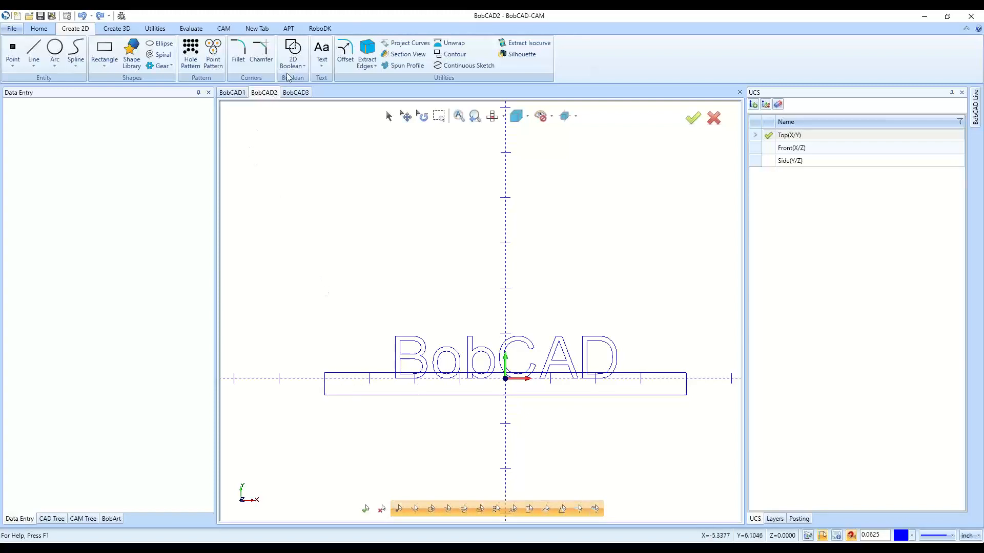
{"action": "left_click", "coordinate": [292, 61]}
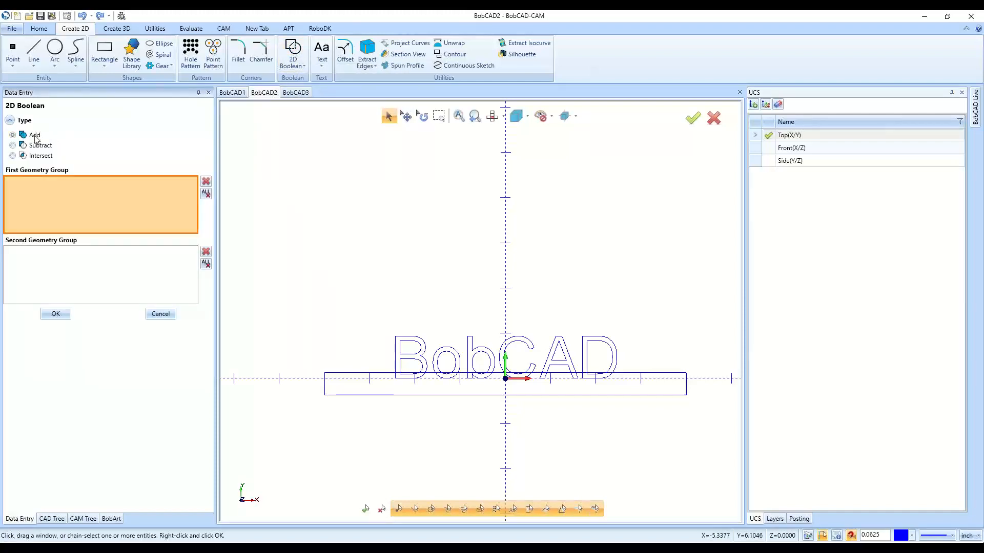
{"action": "left_click", "coordinate": [420, 364]}
{"action": "left_click", "coordinate": [334, 373]}
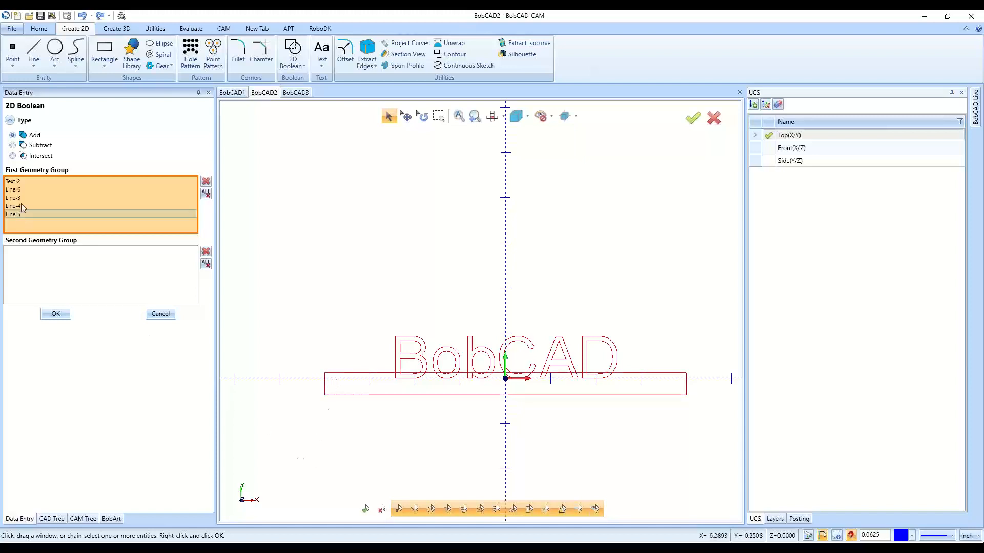
{"action": "left_click", "coordinate": [205, 193]}
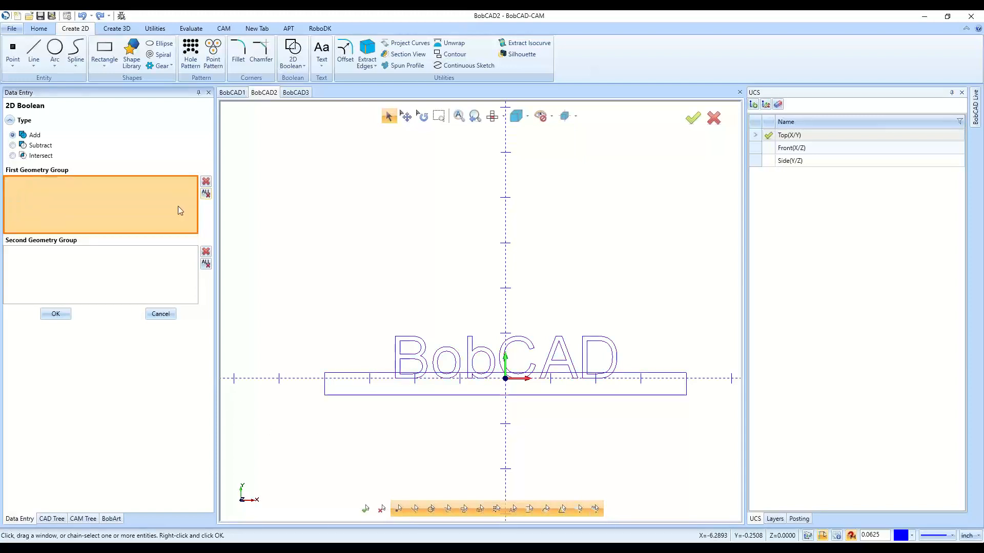
{"action": "left_click", "coordinate": [405, 354]}
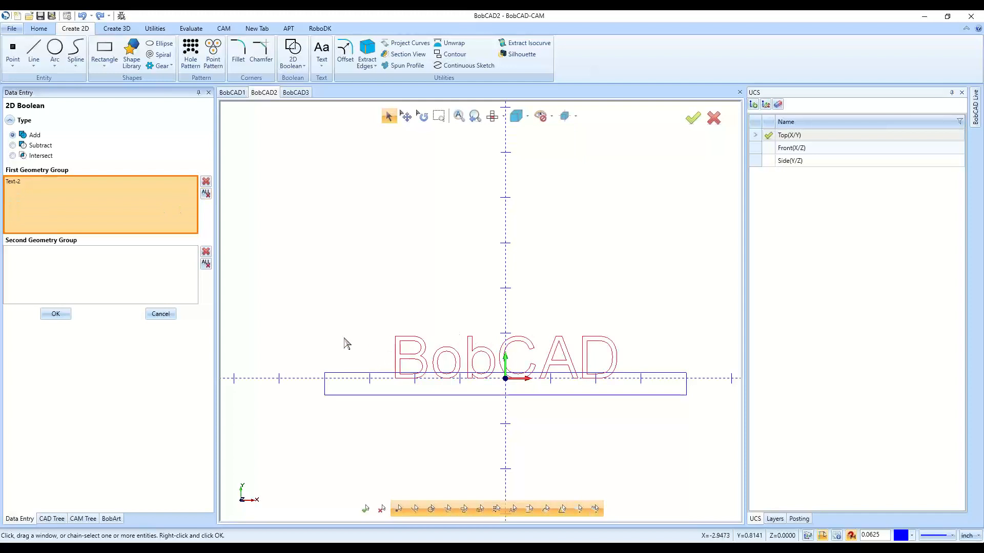
{"action": "left_click", "coordinate": [105, 279]}
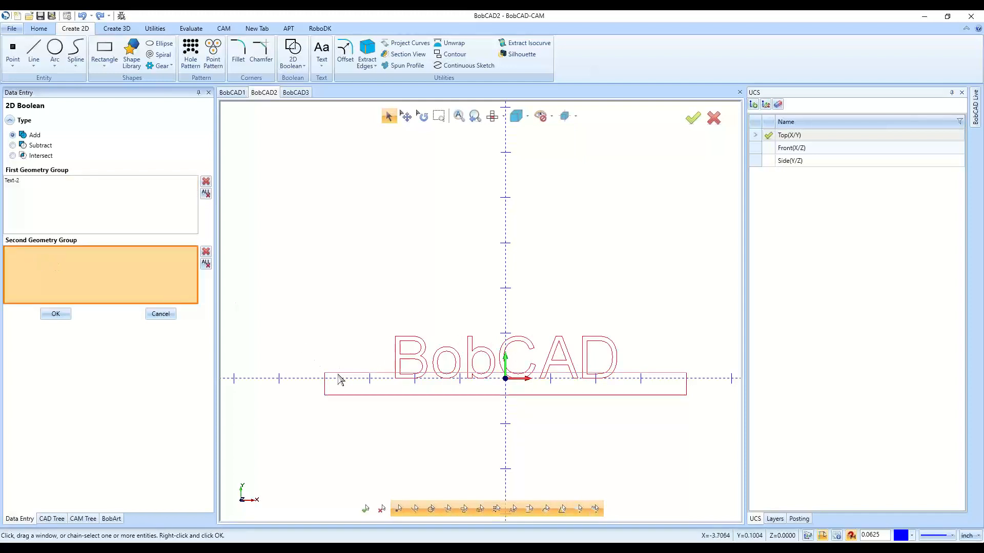
{"action": "left_click", "coordinate": [342, 395]}
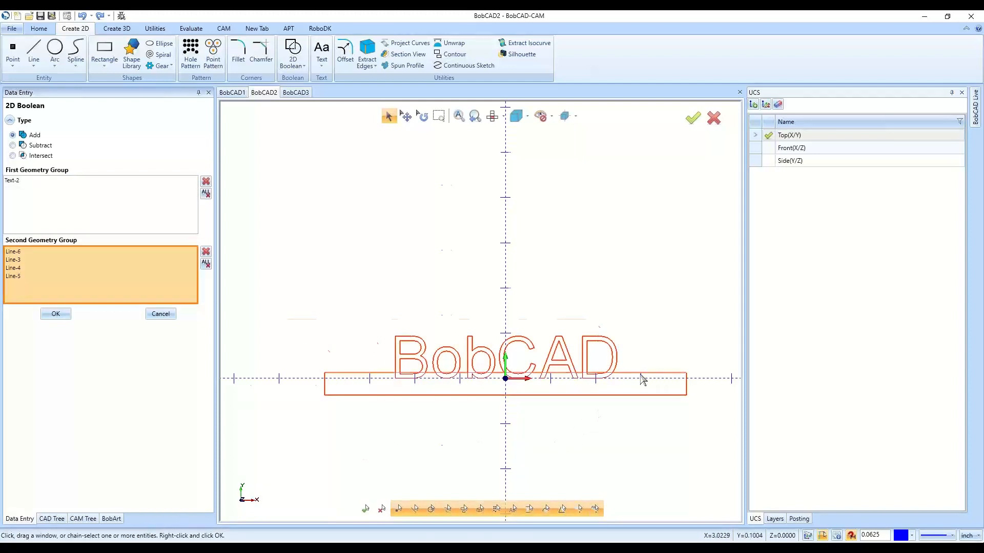
Inspect where the letters overlap the rectangle in the preview, and apply the 2D Boolean Add
{"action": "scroll", "coordinate": [615, 381], "scroll_direction": "up", "scroll_amount": 5}
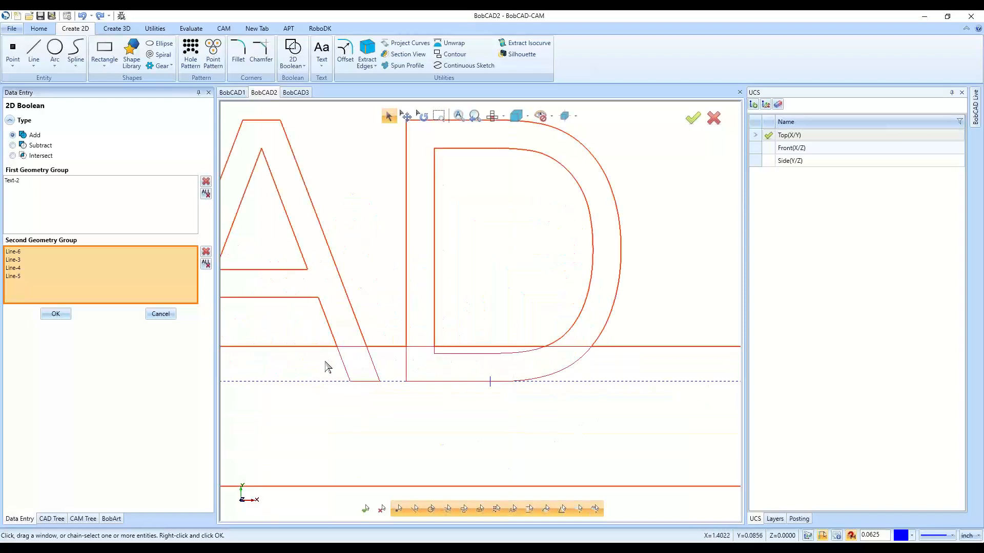
{"action": "scroll", "coordinate": [515, 399], "scroll_direction": "down", "scroll_amount": 5}
{"action": "scroll", "coordinate": [402, 410], "scroll_direction": "up", "scroll_amount": 4}
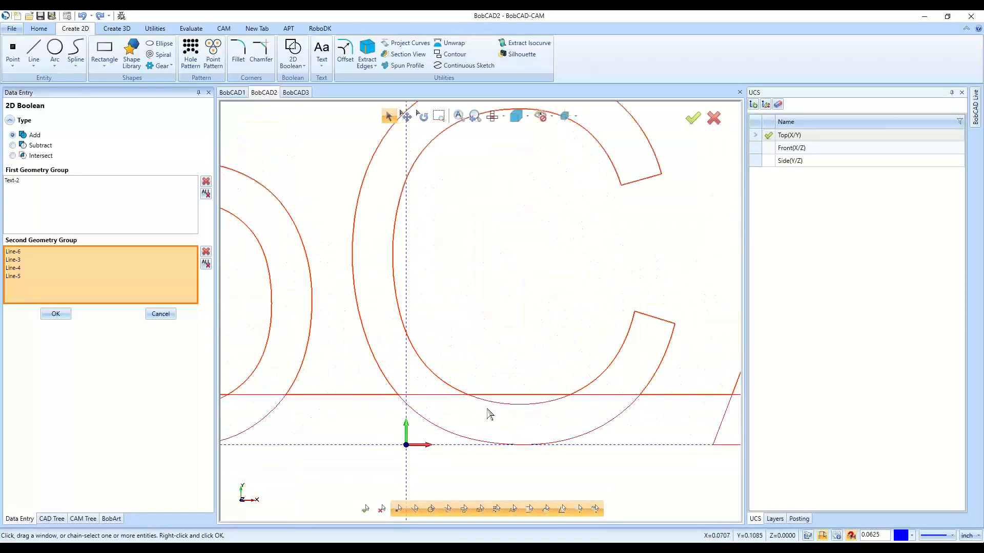
{"action": "scroll", "coordinate": [626, 439], "scroll_direction": "down", "scroll_amount": 4}
{"action": "scroll", "coordinate": [377, 447], "scroll_direction": "up", "scroll_amount": 3}
{"action": "scroll", "coordinate": [377, 447], "scroll_direction": "down", "scroll_amount": 4}
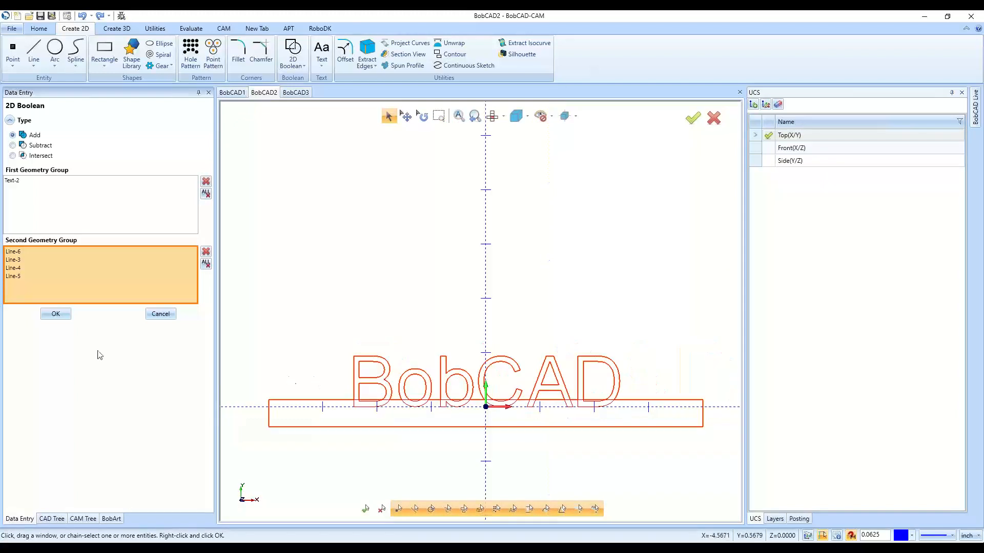
{"action": "left_click", "coordinate": [55, 314]}
{"action": "scroll", "coordinate": [316, 414], "scroll_direction": "down", "scroll_amount": 2}
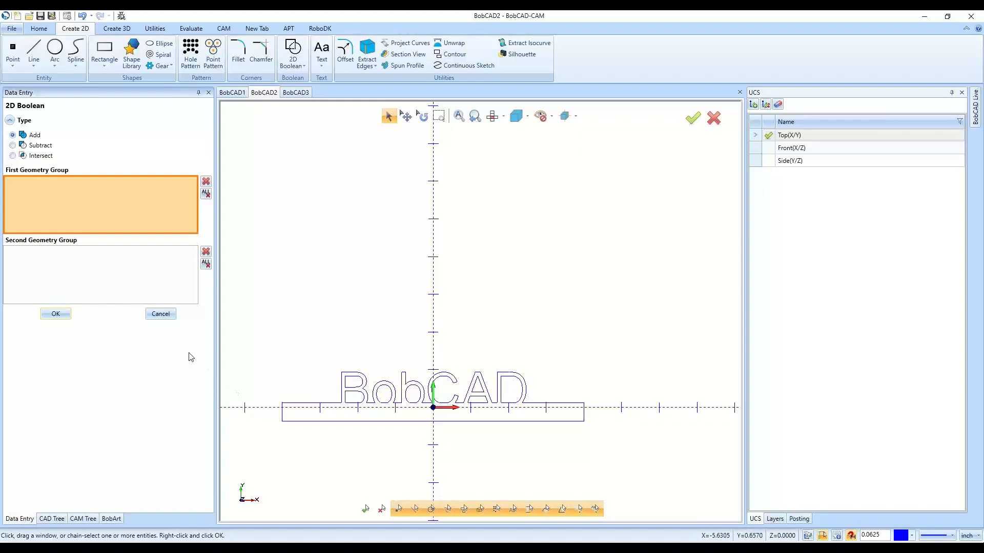
{"action": "left_click", "coordinate": [161, 314]}
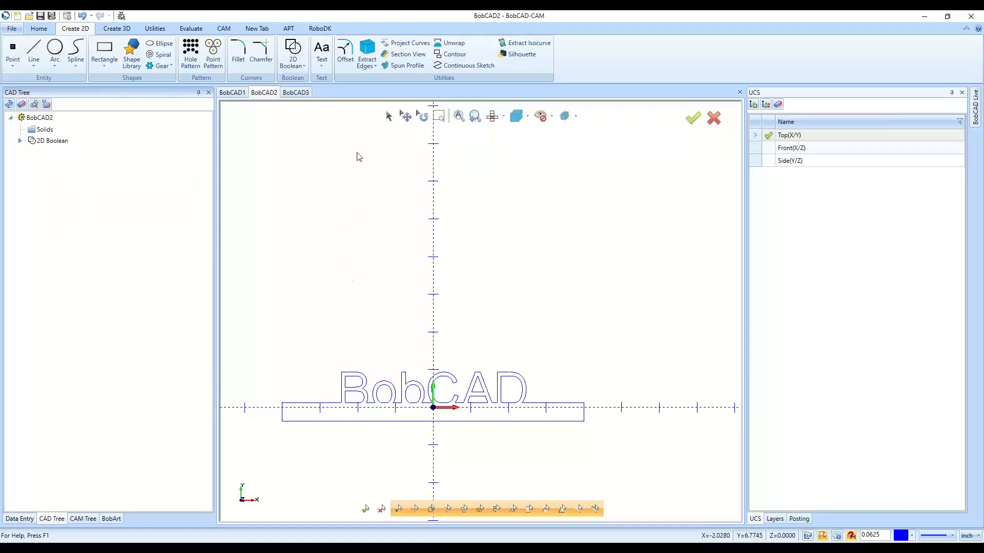
{"action": "left_click", "coordinate": [293, 64]}
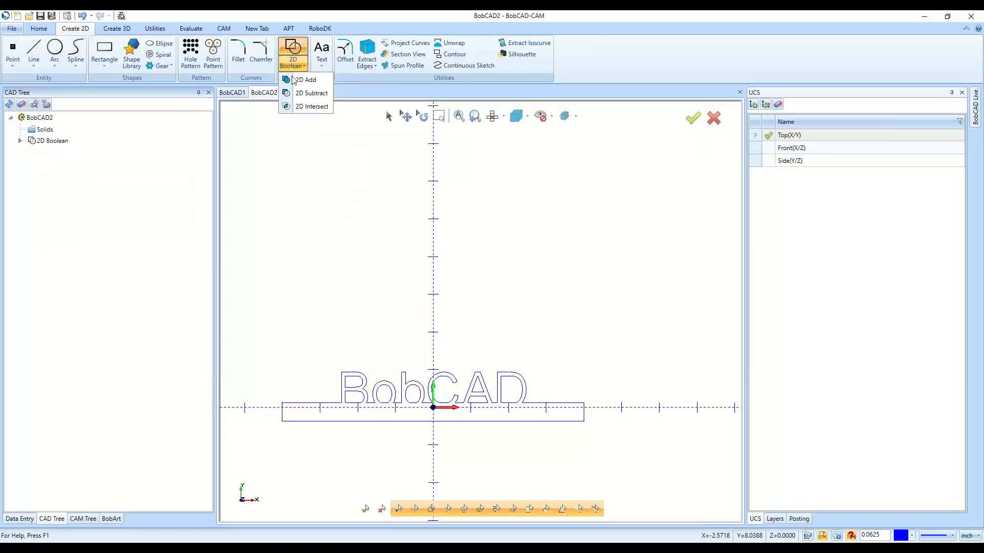
{"action": "left_click", "coordinate": [309, 107]}
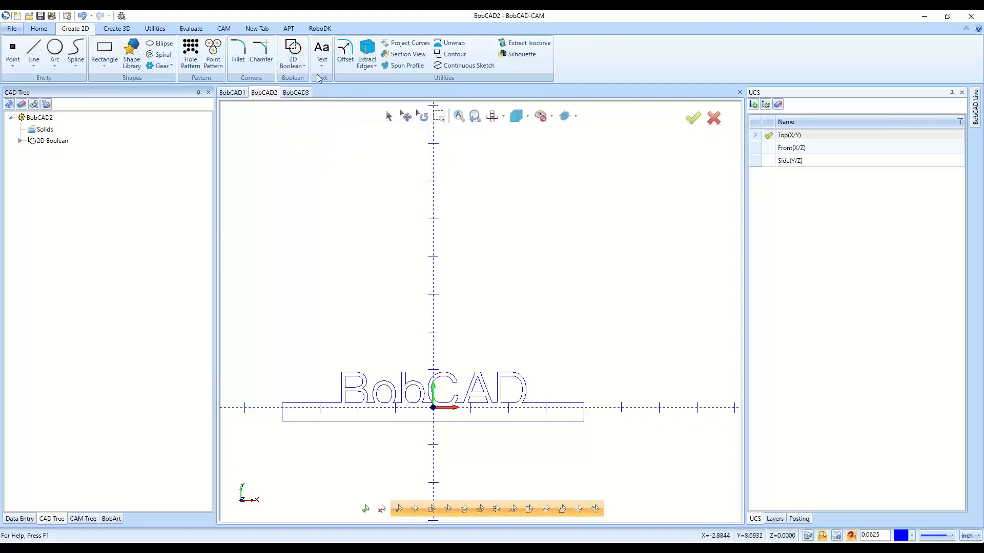
Switch to the BobCAD3 document and open the "BobCAD CAM" text entity for modification
{"action": "left_click", "coordinate": [301, 96]}
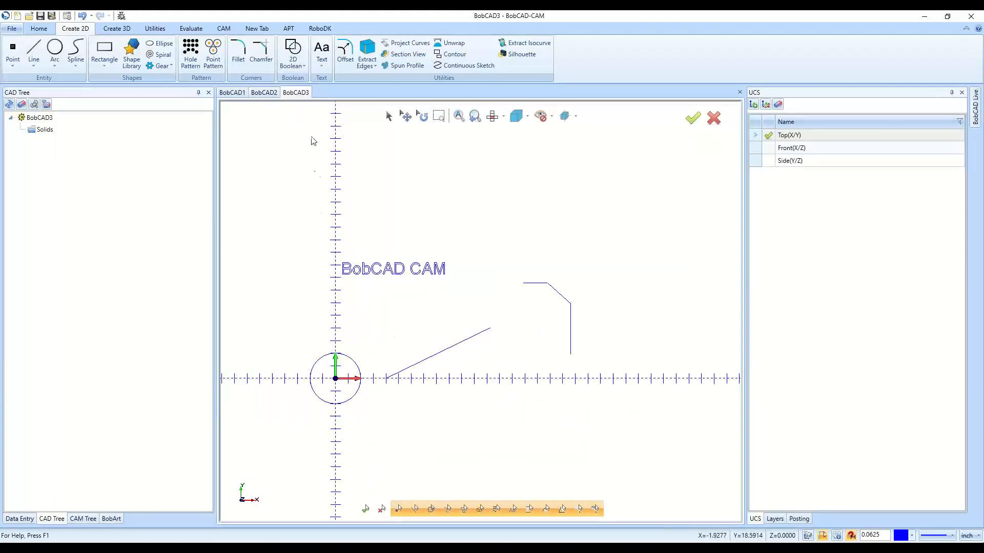
{"action": "scroll", "coordinate": [341, 369], "scroll_direction": "up", "scroll_amount": 2}
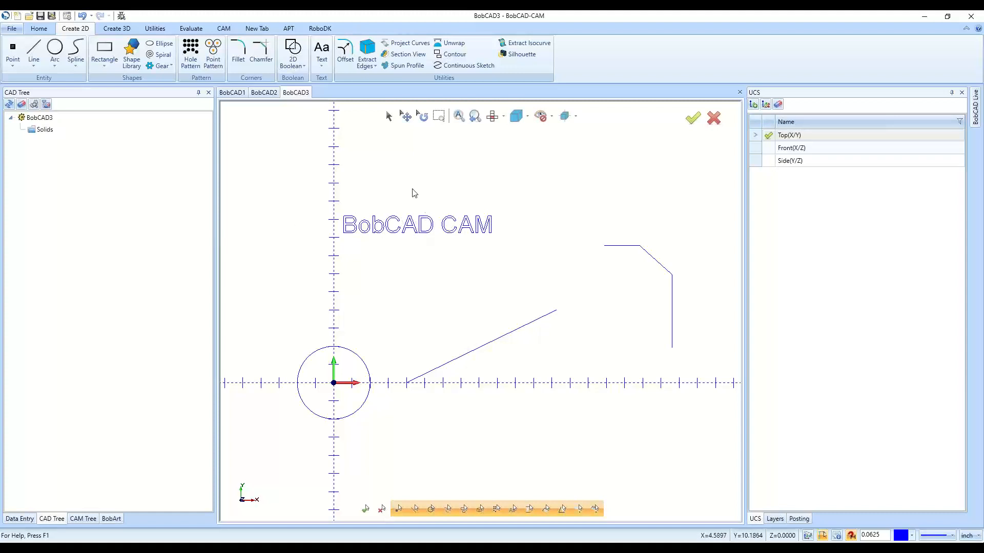
{"action": "left_click", "coordinate": [388, 118]}
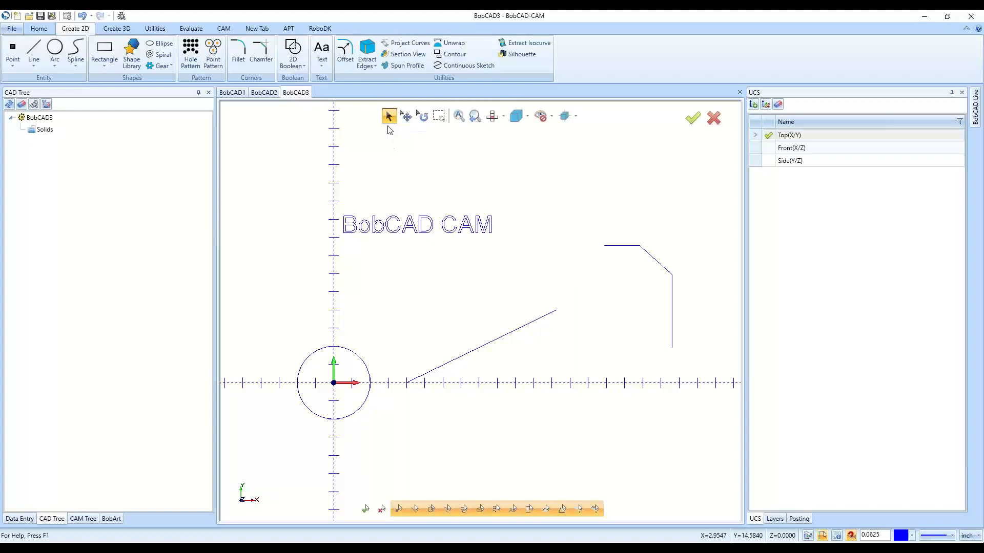
{"action": "left_click", "coordinate": [387, 225]}
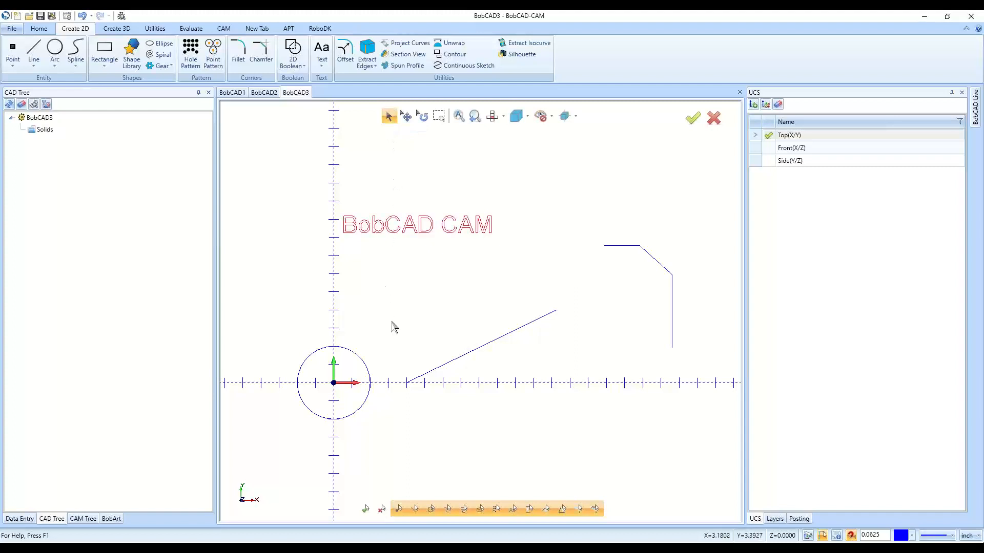
{"action": "right_click", "coordinate": [569, 180]}
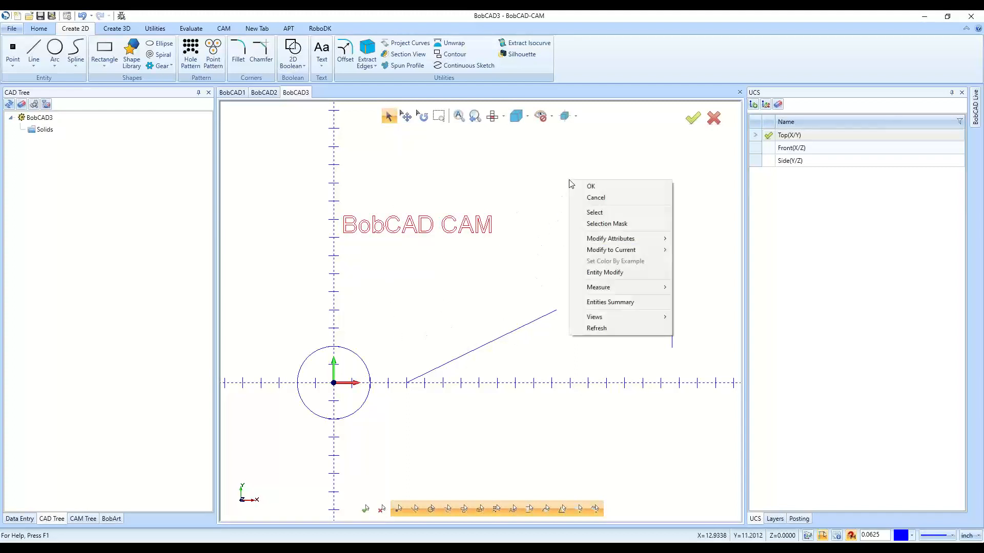
{"action": "left_click", "coordinate": [632, 278]}
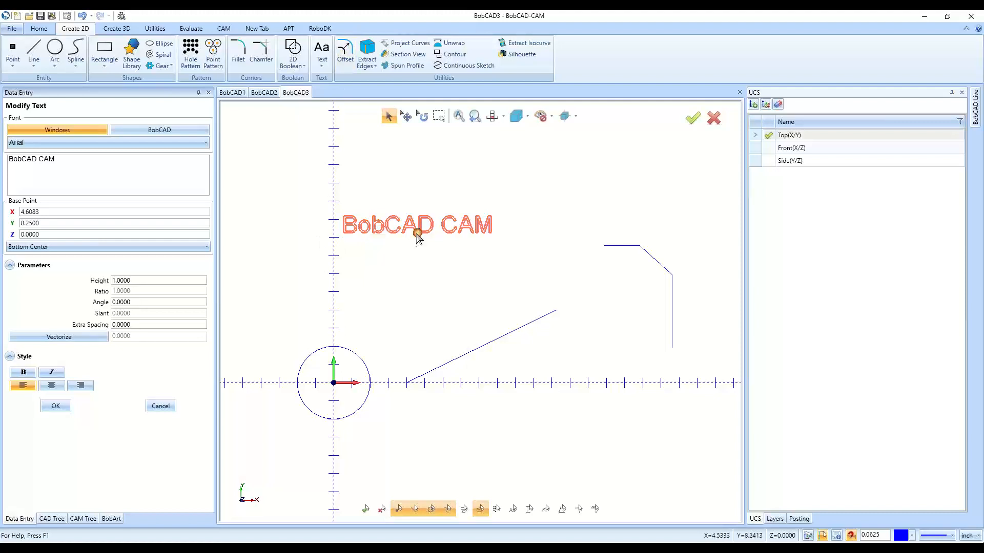
Set the text's height to 0.75 and its extra spacing to 0.05
{"action": "left_click", "coordinate": [32, 181]}
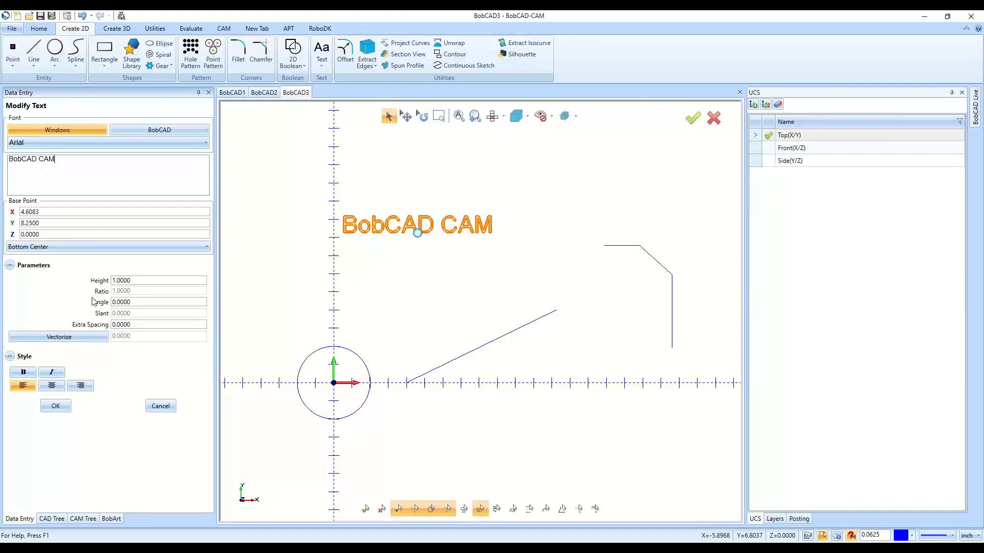
{"action": "left_click", "coordinate": [143, 279]}
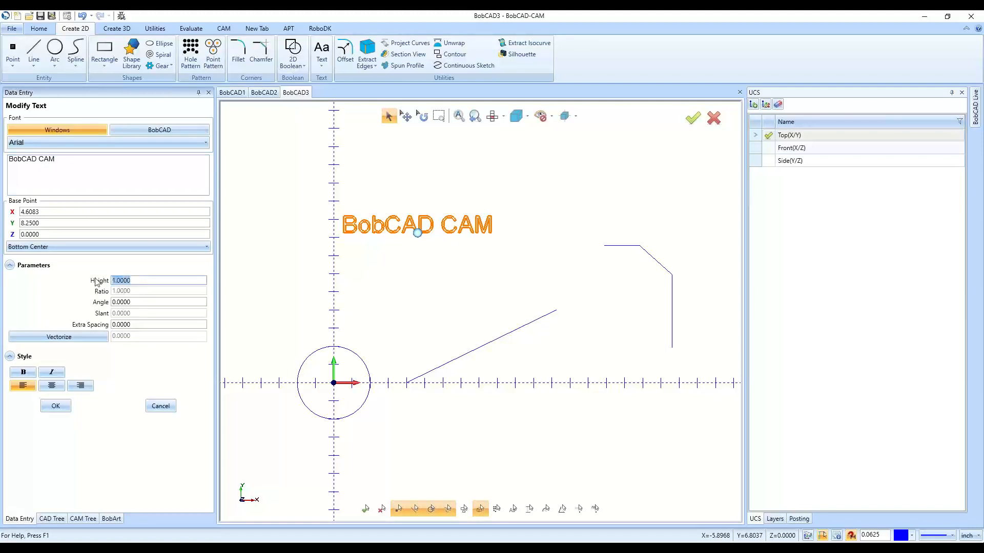
{"action": "type", "text": ".75"}
{"action": "key", "text": "Tab"}
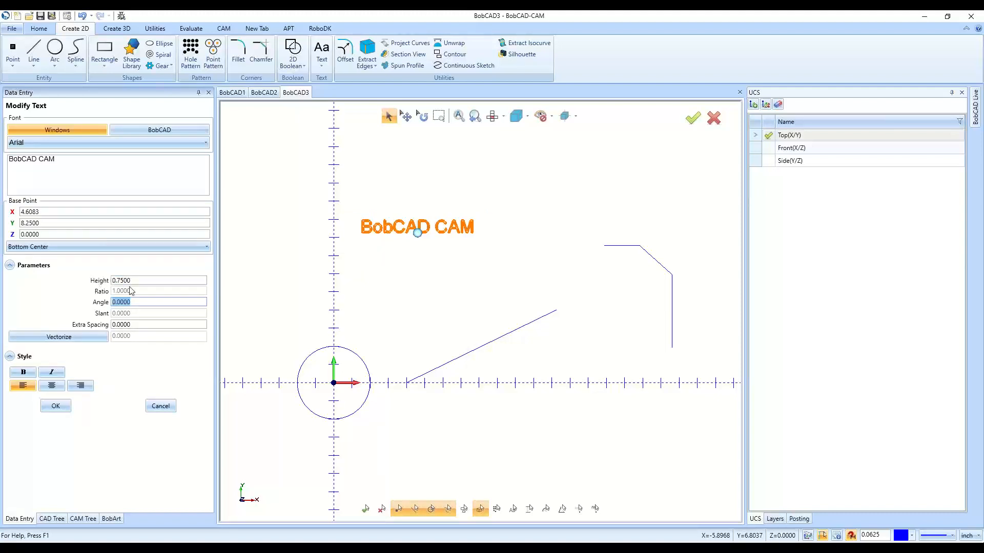
{"action": "left_click", "coordinate": [147, 280]}
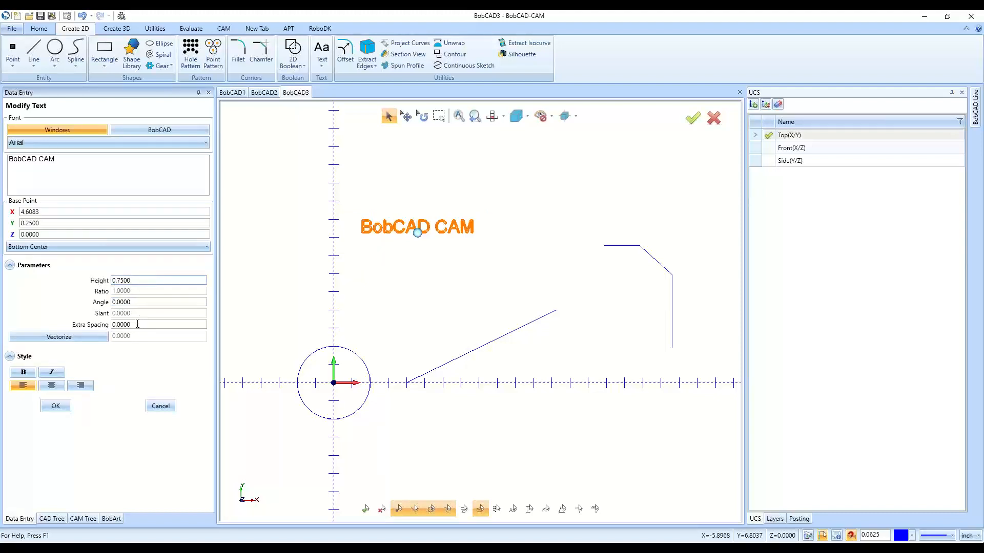
{"action": "left_click_drag", "start_coordinate": [137, 324], "coordinate": [101, 332]}
{"action": "key", "text": "BackSpace"}
{"action": "key", "text": "Return"}
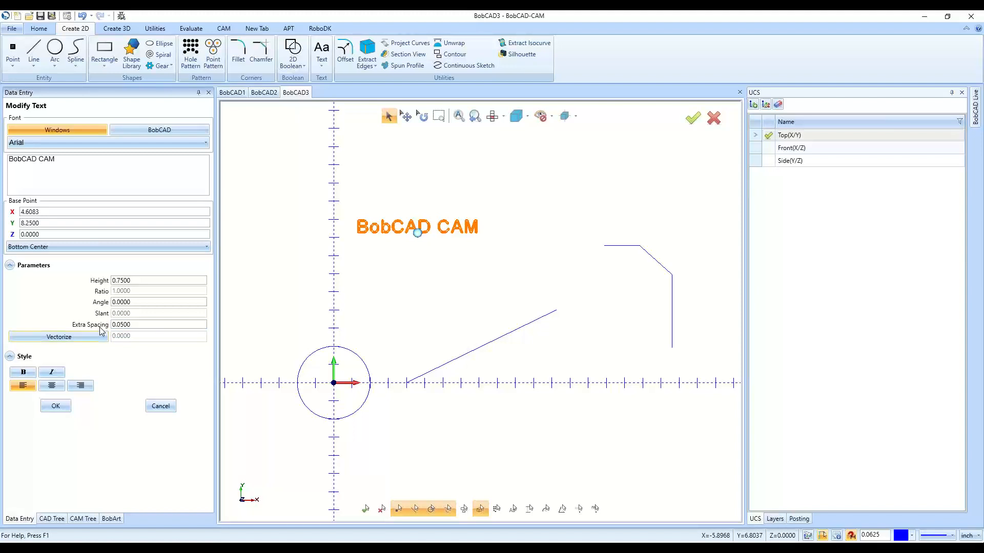
{"action": "left_click", "coordinate": [136, 301]}
Try the bold and italic styles on the text, and turn both off again
{"action": "left_click", "coordinate": [23, 372]}
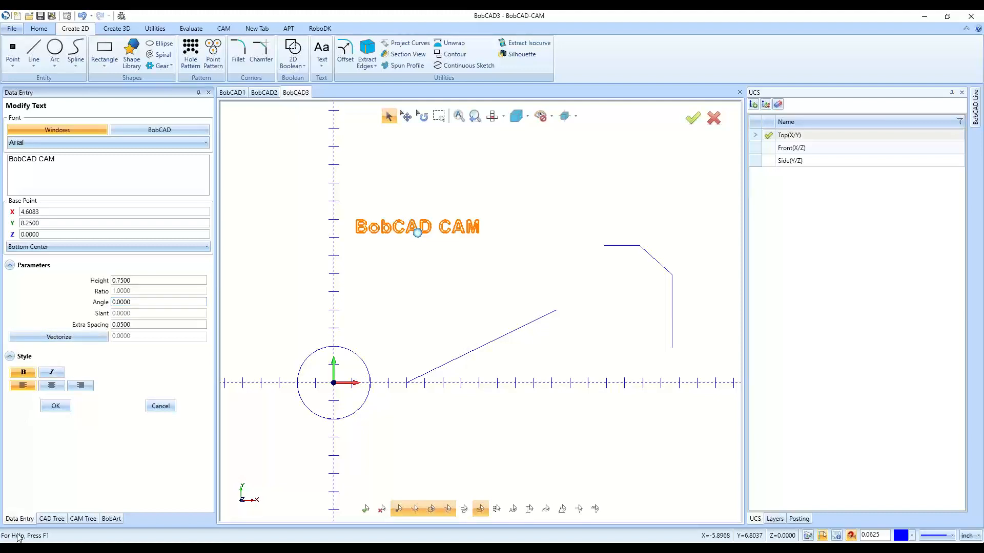
{"action": "left_click", "coordinate": [51, 374]}
{"action": "left_click", "coordinate": [24, 373]}
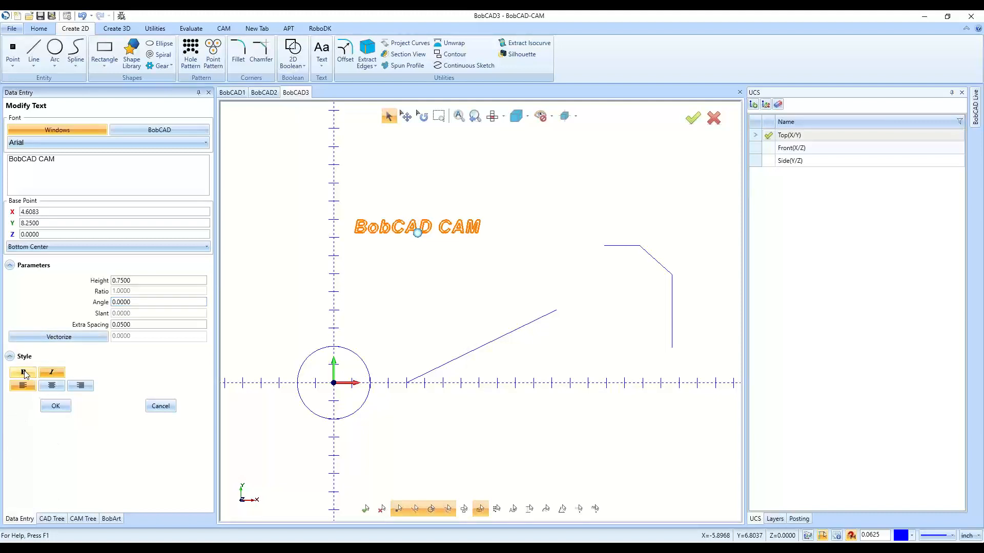
{"action": "left_click", "coordinate": [51, 374]}
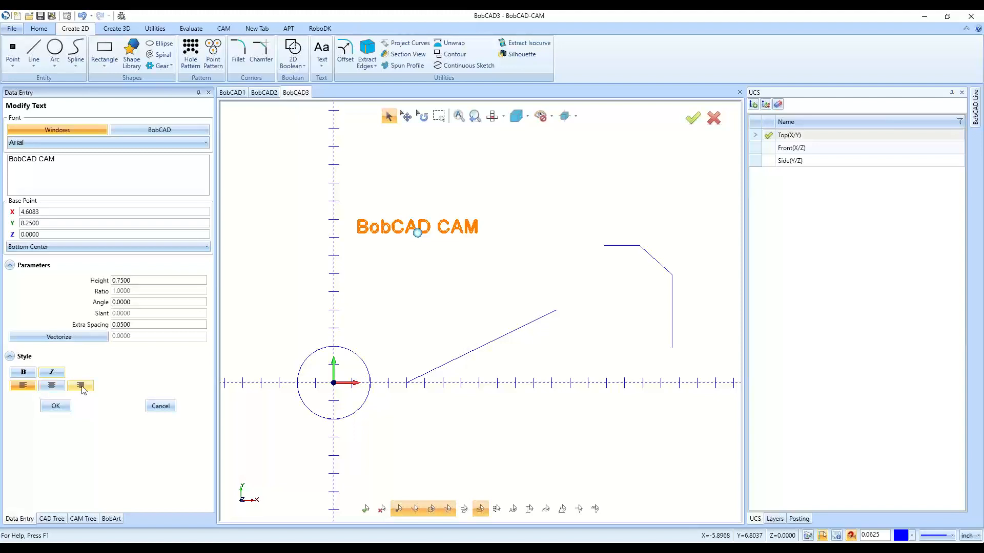
Add two lines reading "123" and "456" below "BobCAD CAM" in the text
{"action": "left_click", "coordinate": [100, 173]}
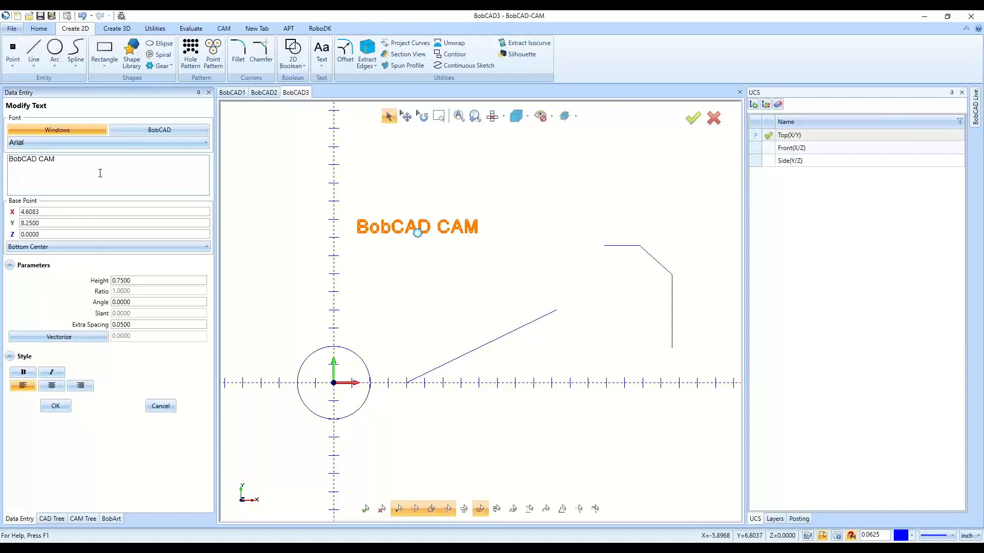
{"action": "key", "text": "Return"}
{"action": "type", "text": "123 "}
{"action": "type", "text": "4"}
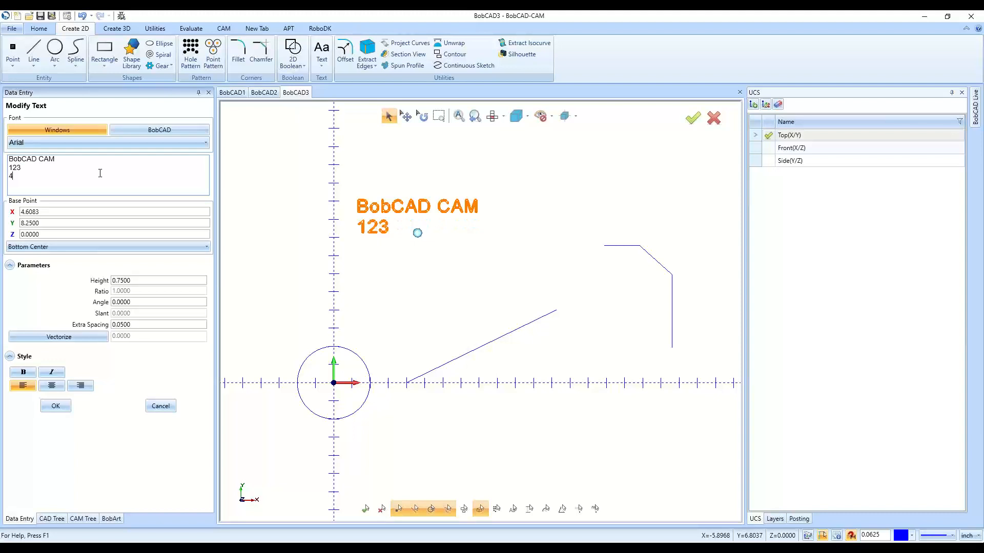
{"action": "type", "text": "56"}
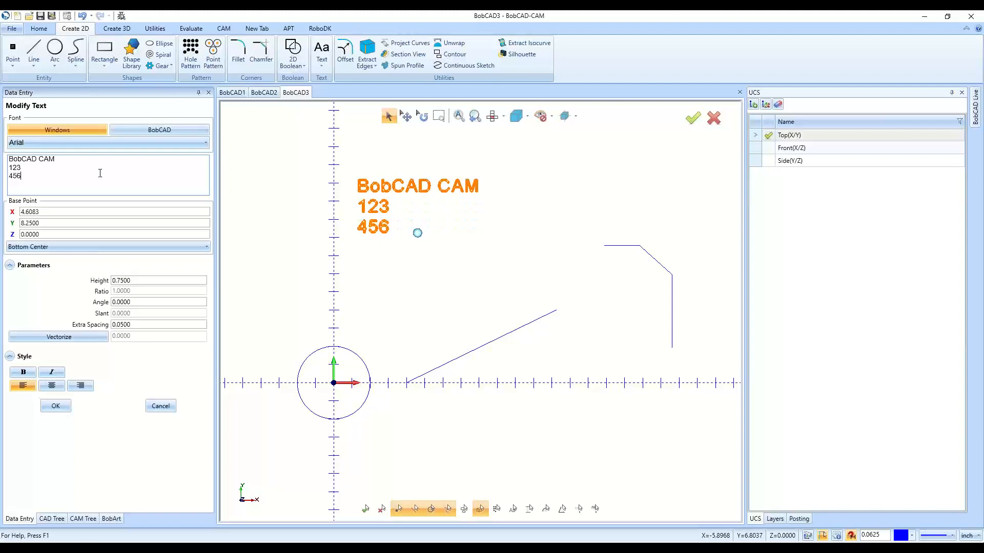
Right-align the text lines after trying centre alignment, and extend the last line to "456789"
{"action": "left_click", "coordinate": [52, 387]}
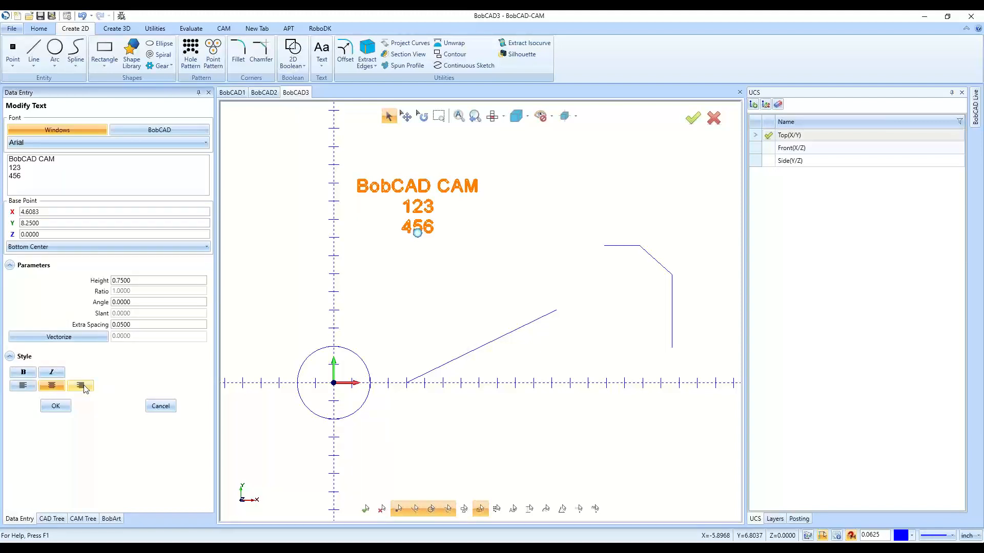
{"action": "left_click", "coordinate": [82, 387]}
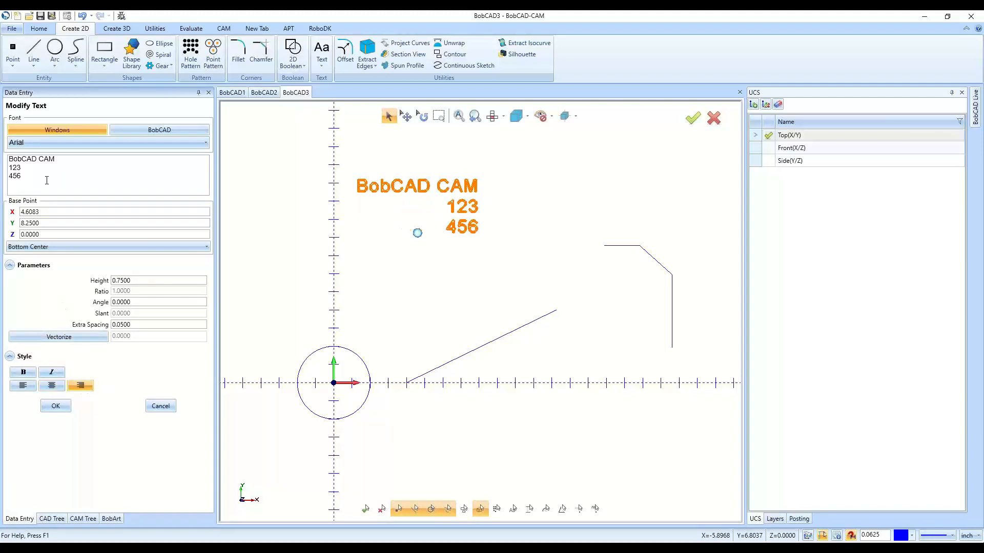
{"action": "type", "text": "789"}
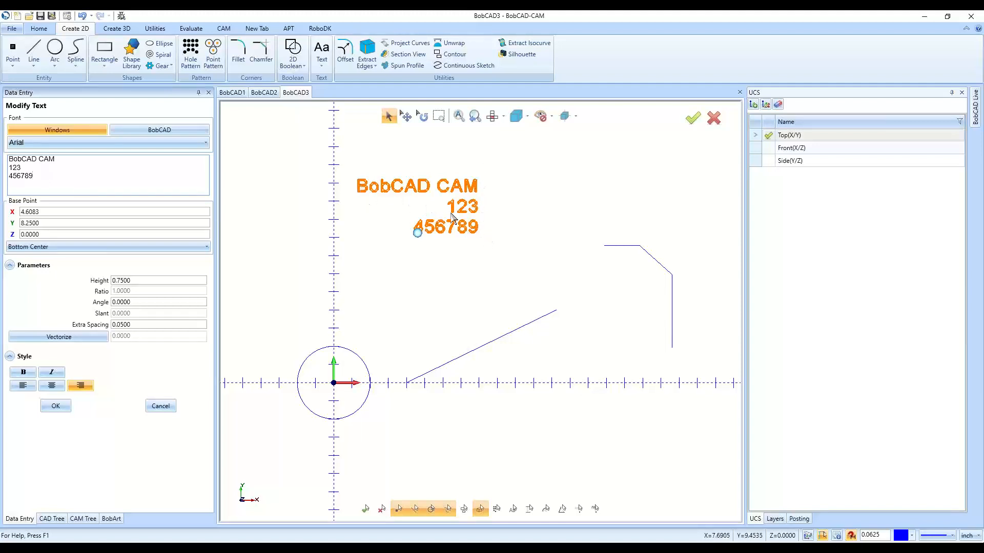
Reduce the text to the single left-aligned line "BobCAD CAM" and move its base point to X 8.625, Y 10.0625
{"action": "left_click_drag", "start_coordinate": [13, 178], "coordinate": [2, 173]}
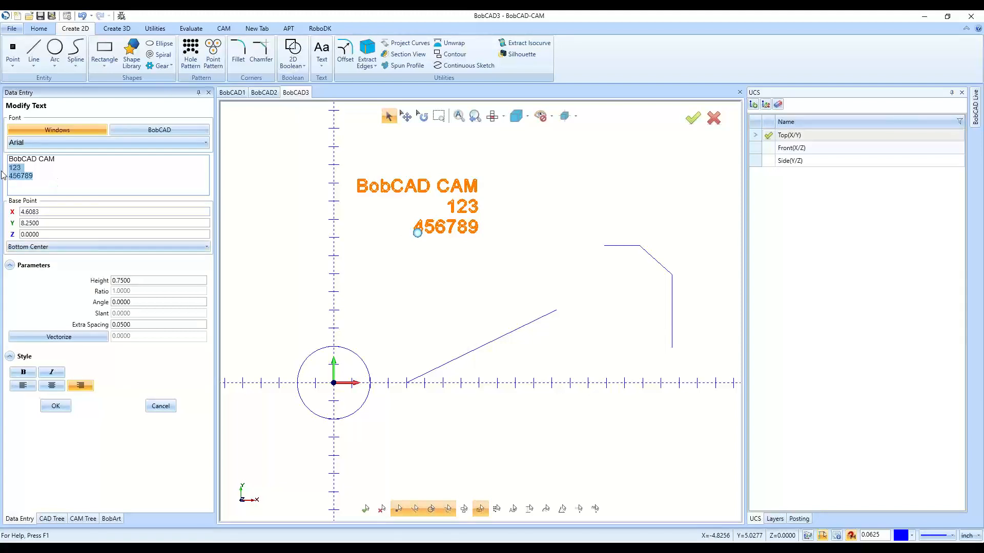
{"action": "key", "text": "BackSpace"}
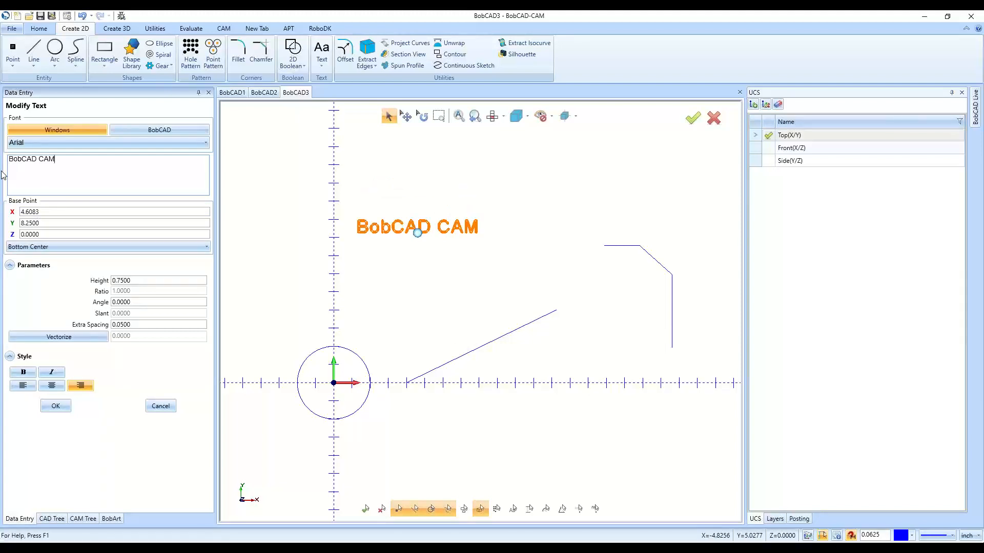
{"action": "left_click", "coordinate": [26, 387]}
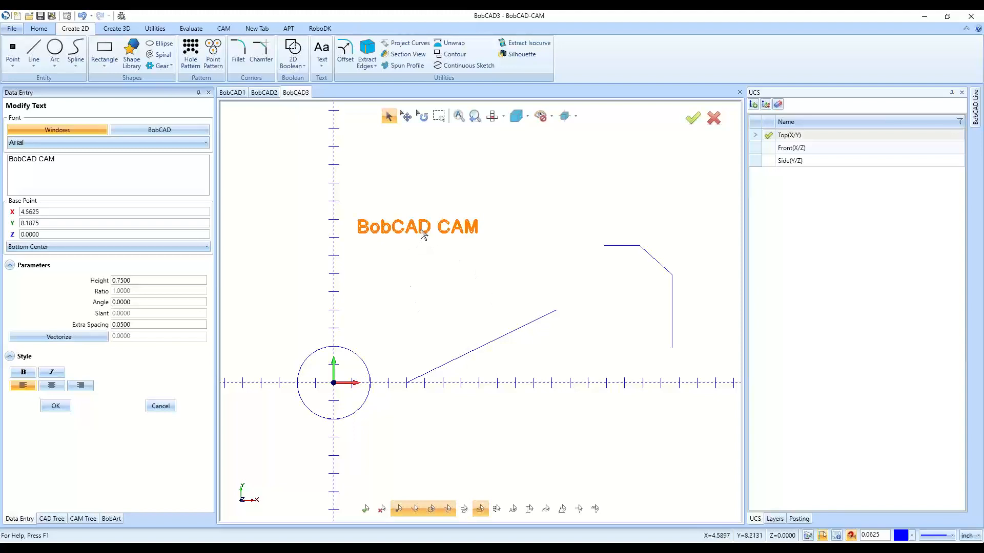
{"action": "left_click_drag", "start_coordinate": [418, 233], "coordinate": [491, 199]}
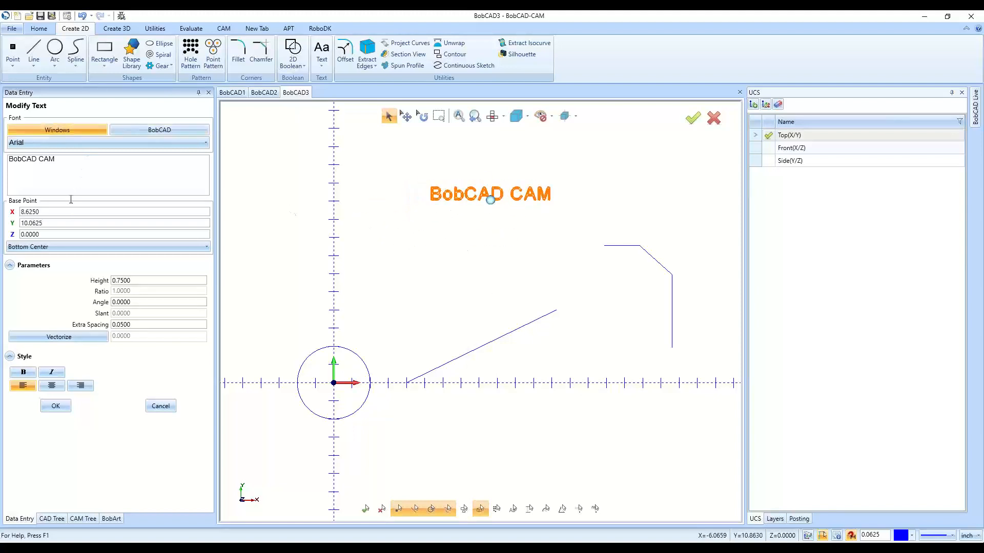
Change the text's font to Arial Black after trying Bahnschrift, and apply the text modification
{"action": "left_click", "coordinate": [84, 143]}
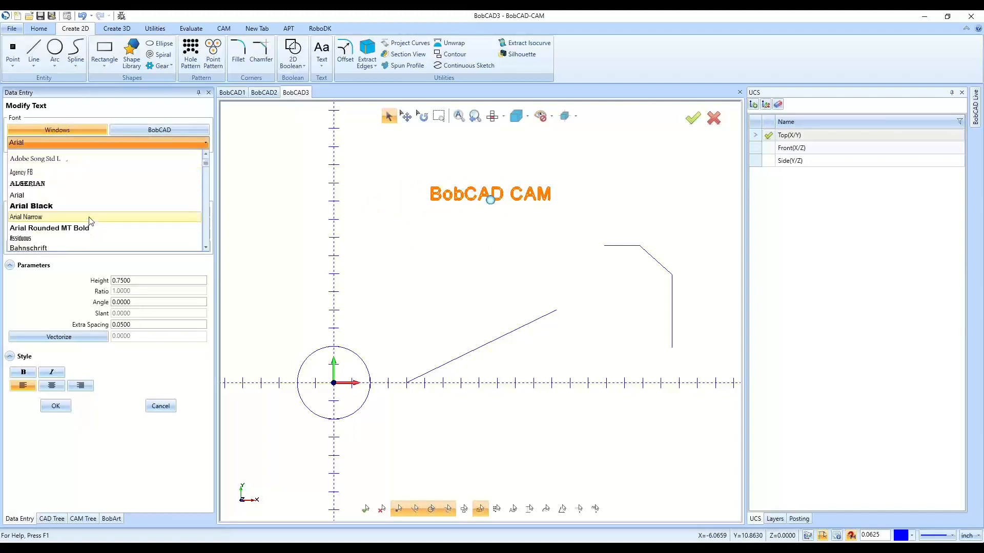
{"action": "left_click", "coordinate": [85, 196]}
{"action": "left_click", "coordinate": [110, 144]}
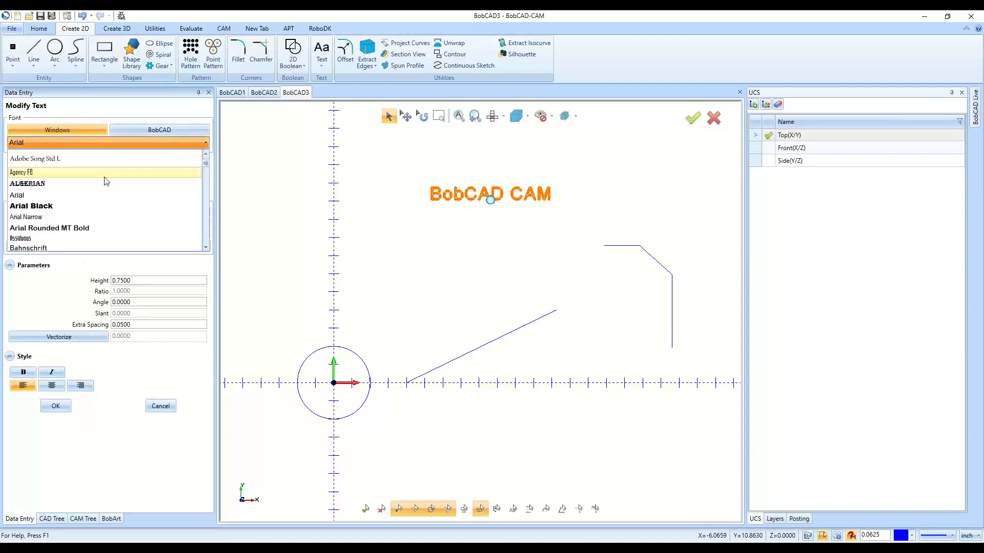
{"action": "scroll", "coordinate": [102, 194], "scroll_direction": "down", "scroll_amount": 2}
{"action": "left_click", "coordinate": [91, 221]}
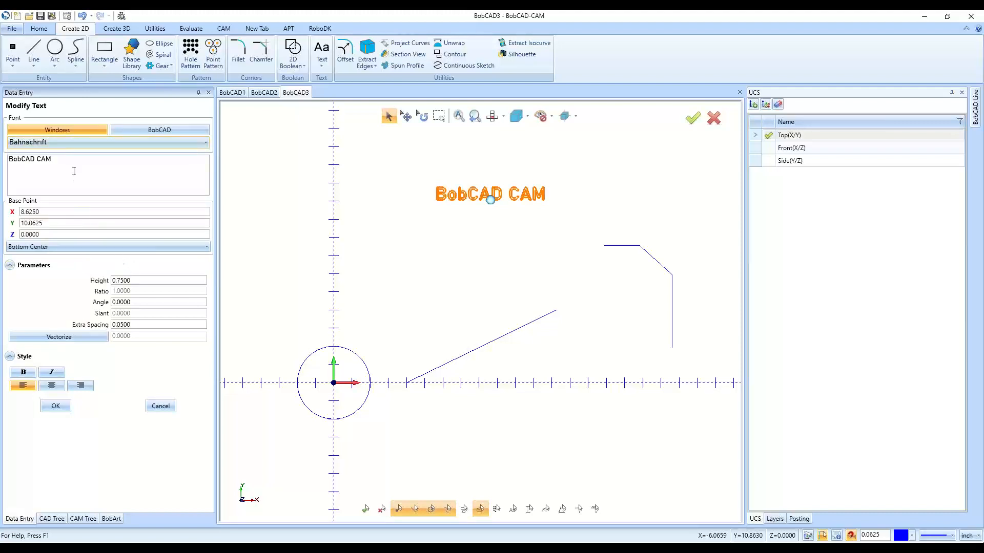
{"action": "left_click", "coordinate": [78, 143]}
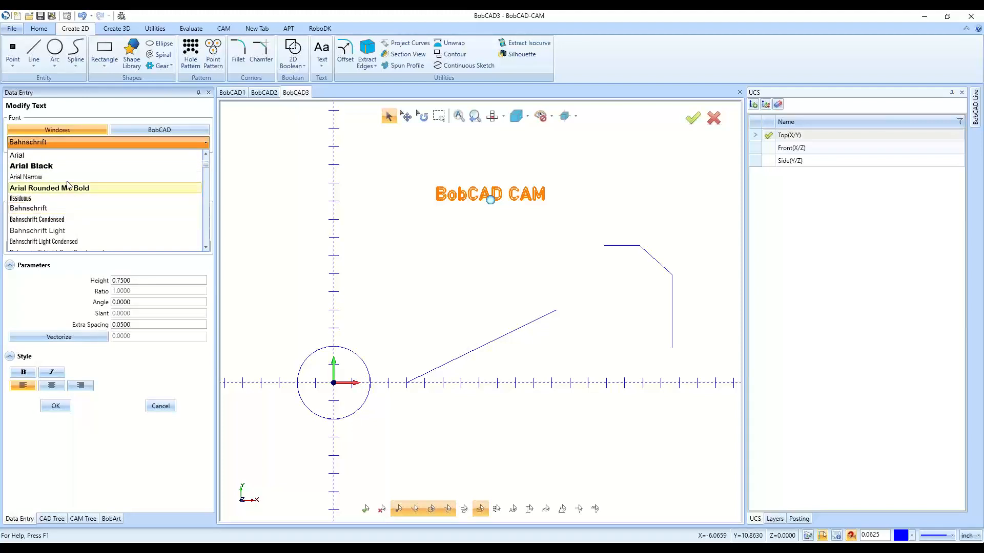
{"action": "left_click", "coordinate": [67, 166]}
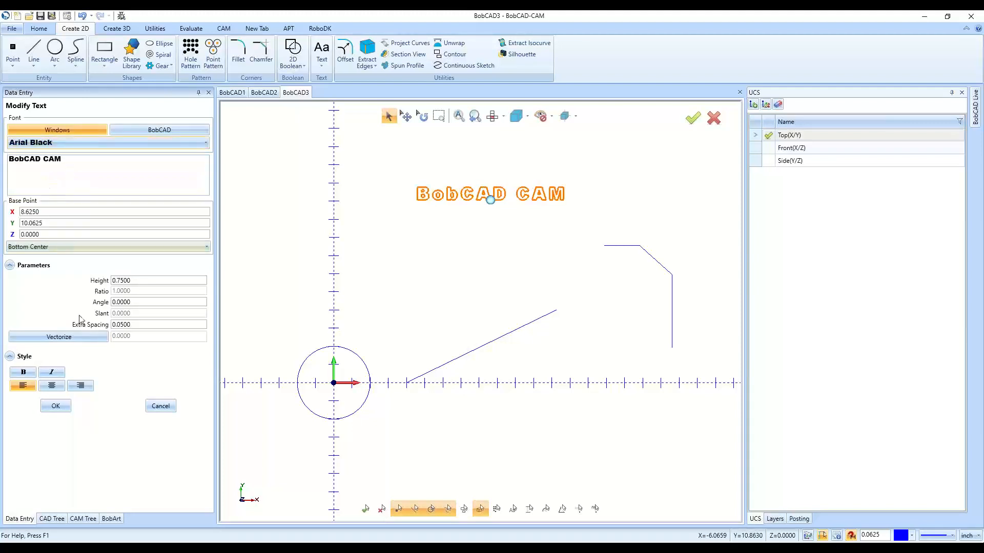
{"action": "left_click", "coordinate": [57, 406]}
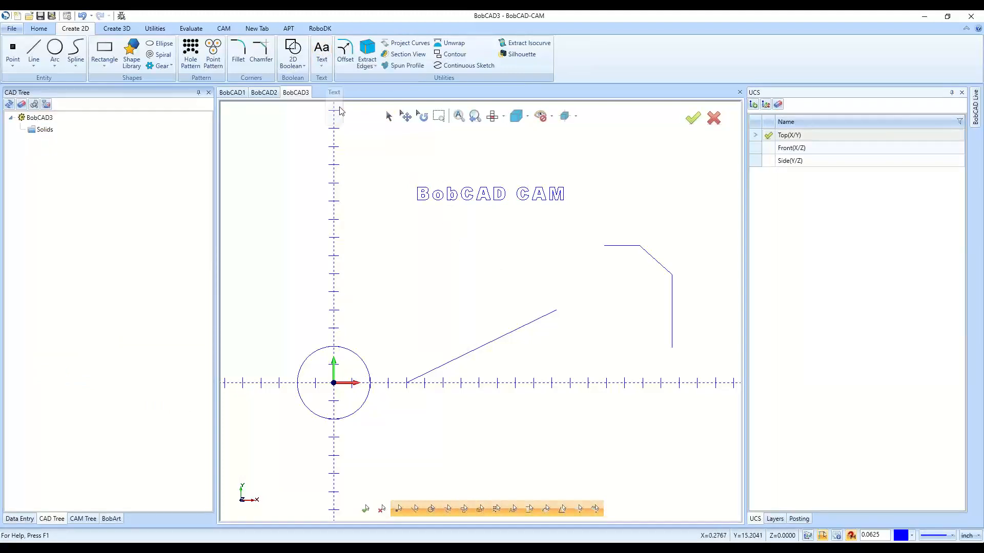
{"action": "left_click", "coordinate": [322, 51]}
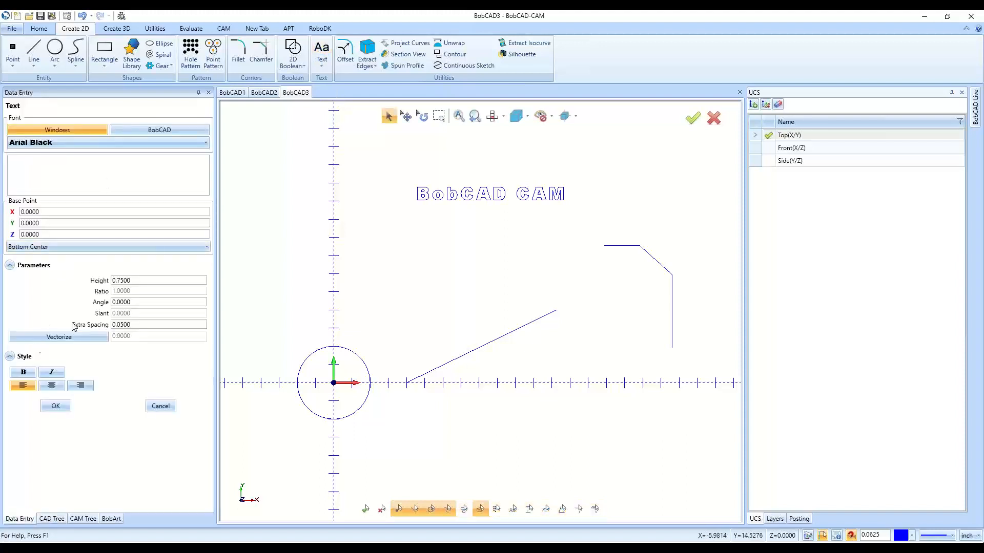
{"action": "left_click", "coordinate": [57, 337]}
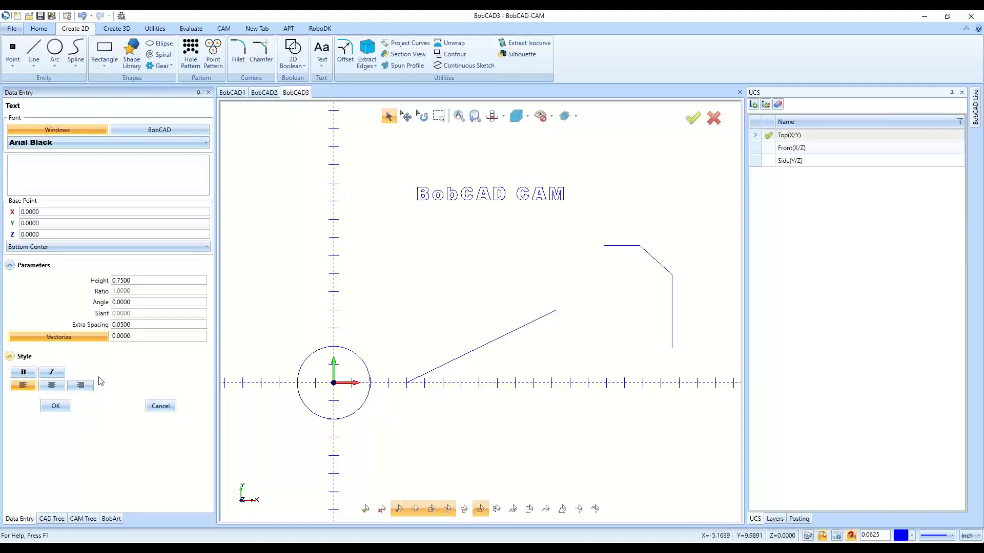
{"action": "left_click", "coordinate": [159, 406]}
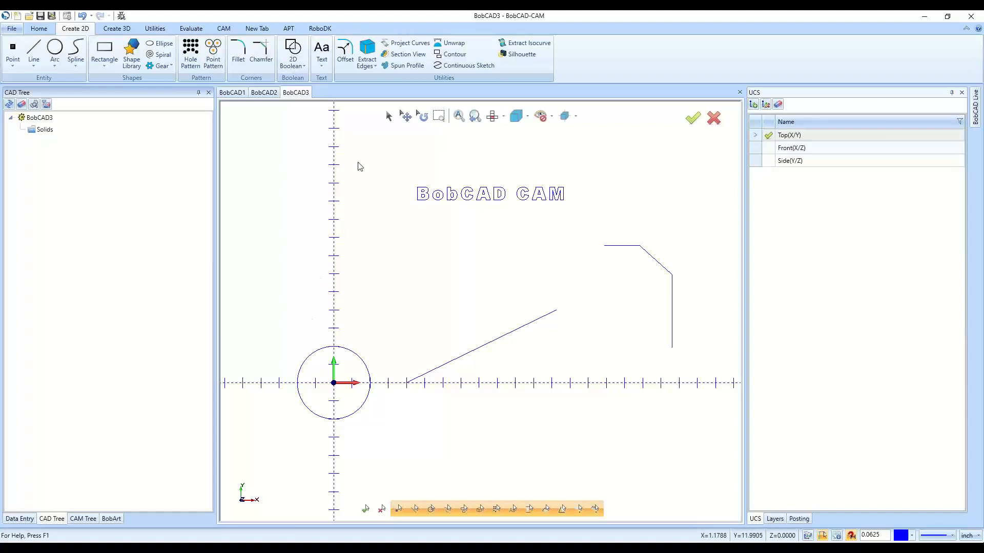
Try the Vectorize option on the existing "BobCAD CAM" text, turn it off again, and discard the edit
{"action": "left_click", "coordinate": [420, 193]}
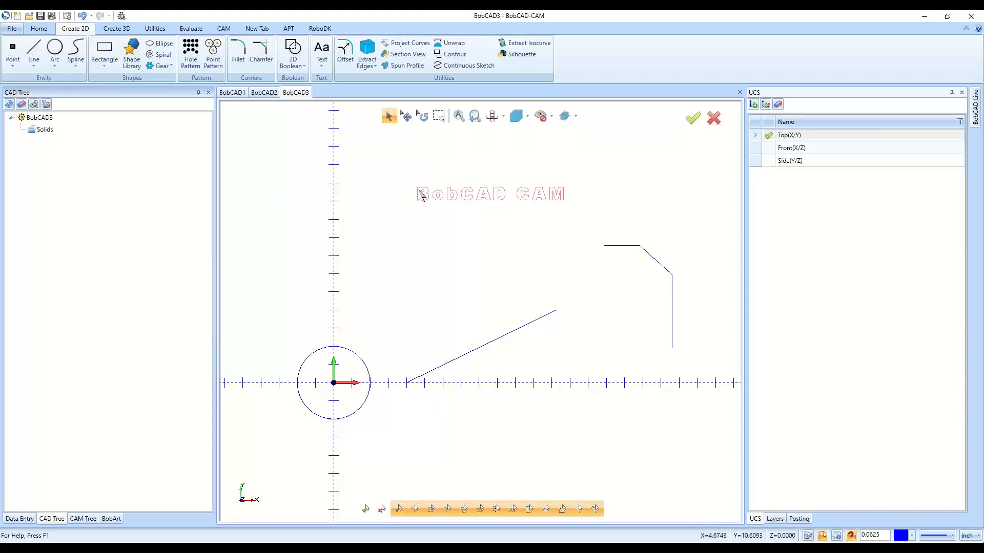
{"action": "right_click", "coordinate": [439, 252]}
{"action": "left_click", "coordinate": [474, 345]}
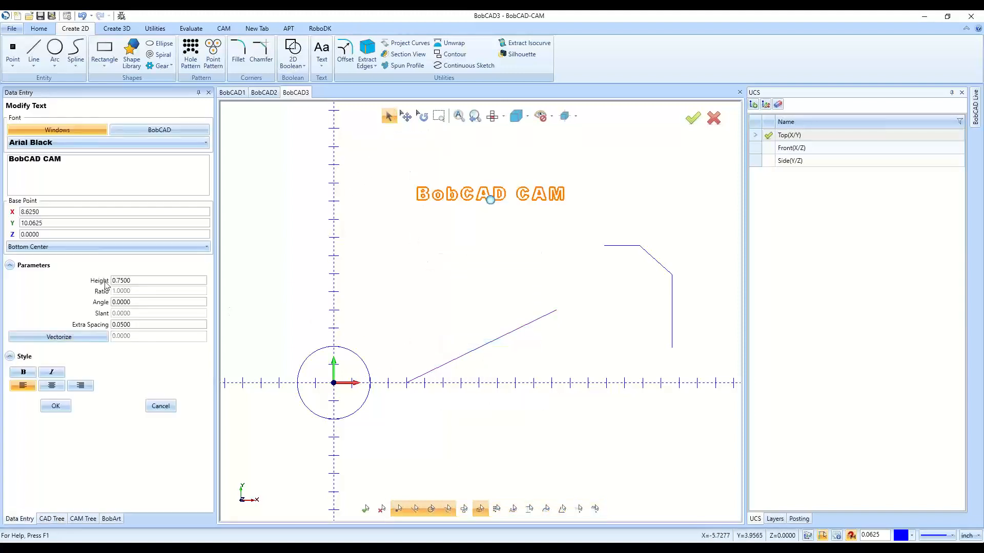
{"action": "left_click", "coordinate": [64, 338]}
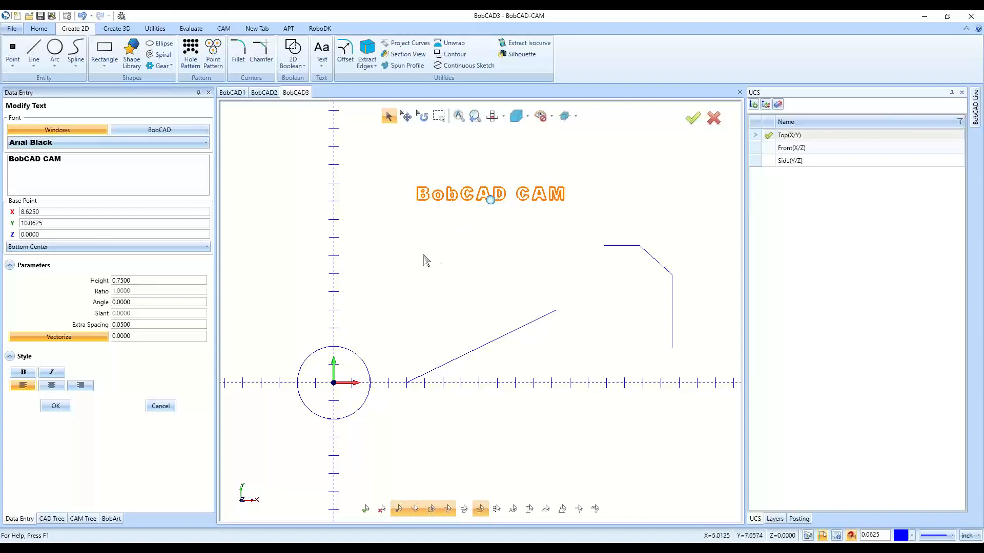
{"action": "left_click", "coordinate": [90, 340]}
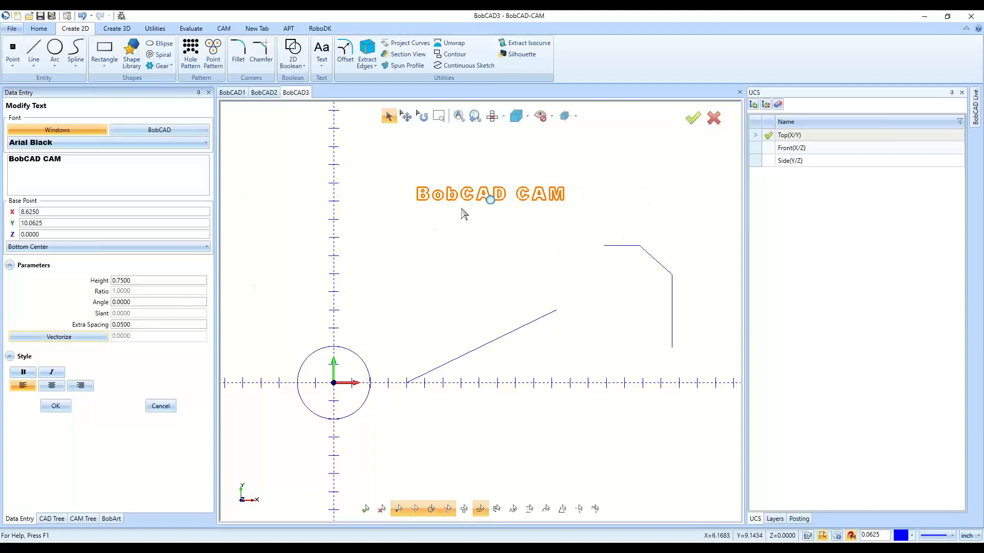
{"action": "left_click", "coordinate": [161, 407]}
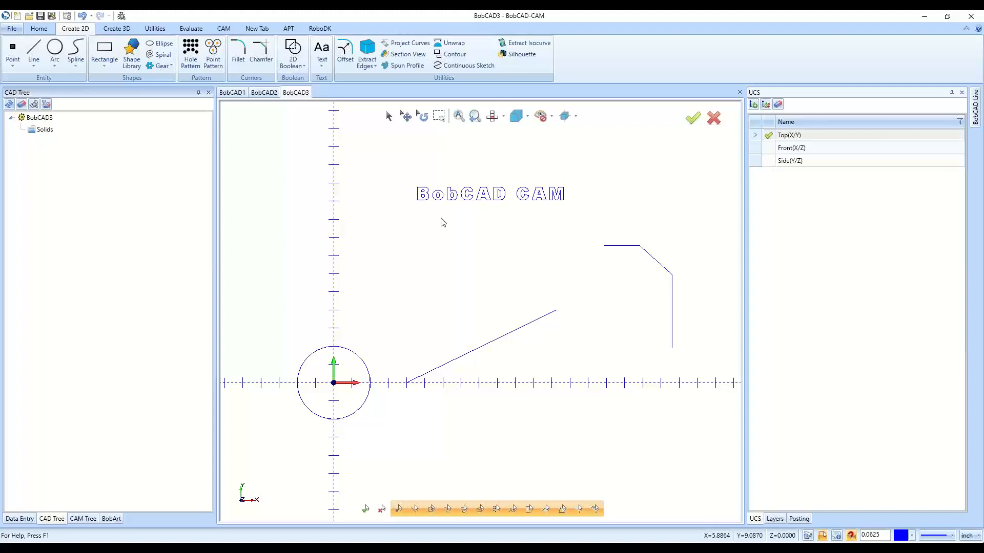
Modify the "BobCAD CAM" text to a height of 0.5 and apply the change
{"action": "left_click", "coordinate": [388, 117]}
{"action": "right_click", "coordinate": [365, 148]}
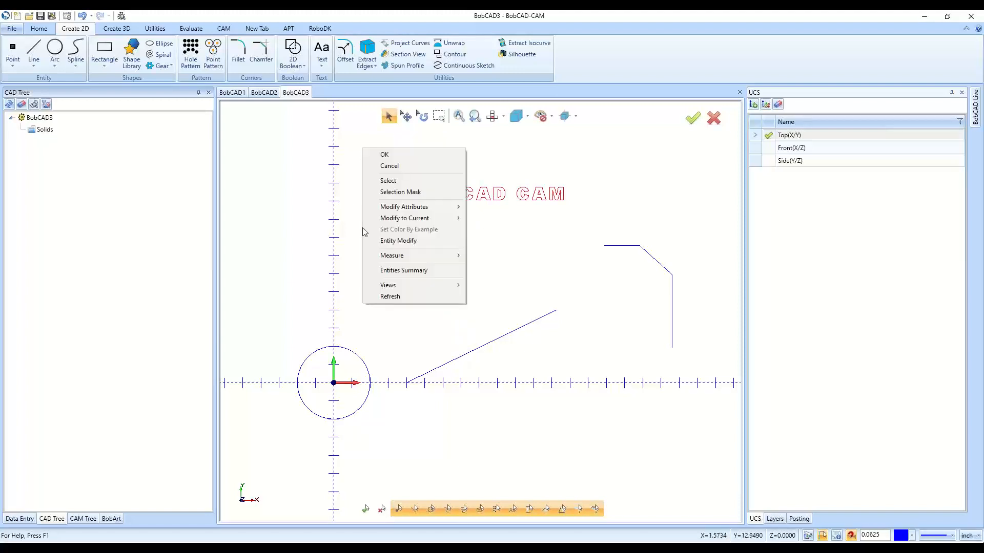
{"action": "left_click", "coordinate": [387, 245]}
{"action": "left_click_drag", "start_coordinate": [169, 280], "coordinate": [80, 285]}
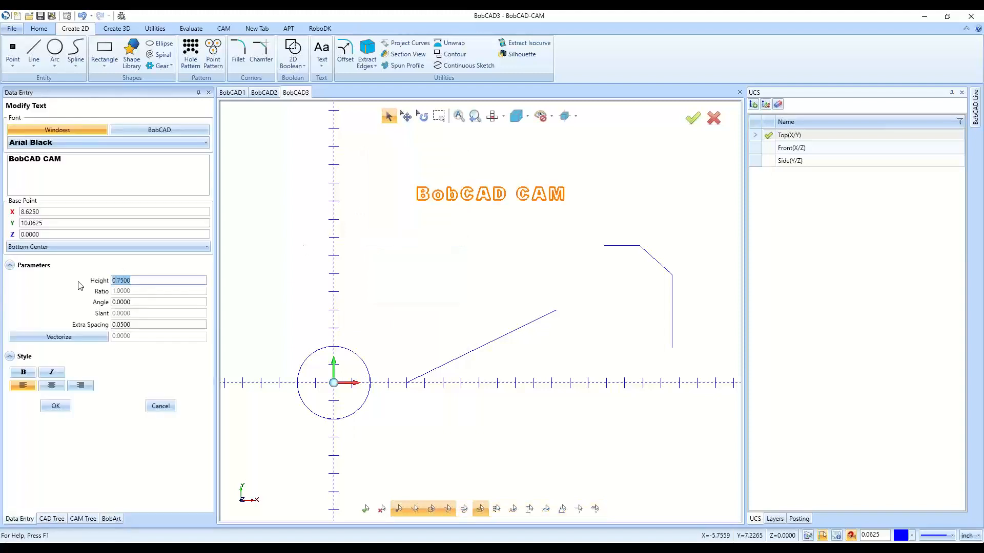
{"action": "type", "text": ".5"}
{"action": "key", "text": "Tab"}
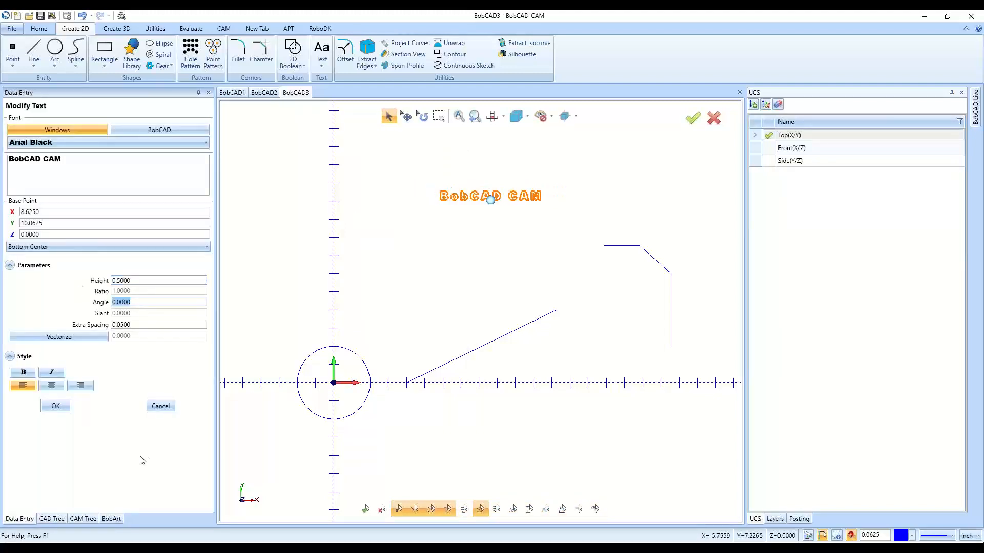
{"action": "left_click", "coordinate": [56, 406]}
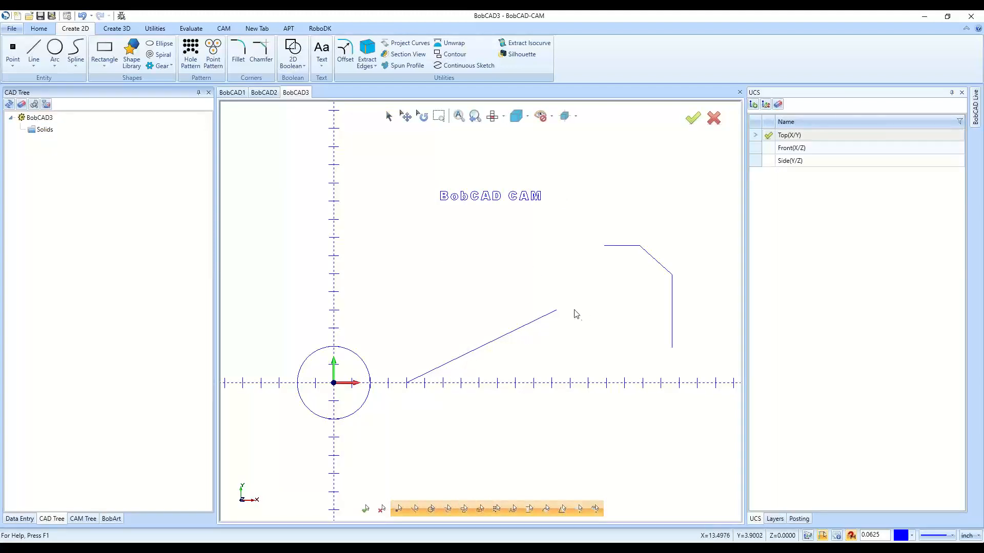
Start Fit Text to a Curve with the "BobCAD CAM" text and the diagonal line as the fit curve
{"action": "left_click", "coordinate": [323, 69]}
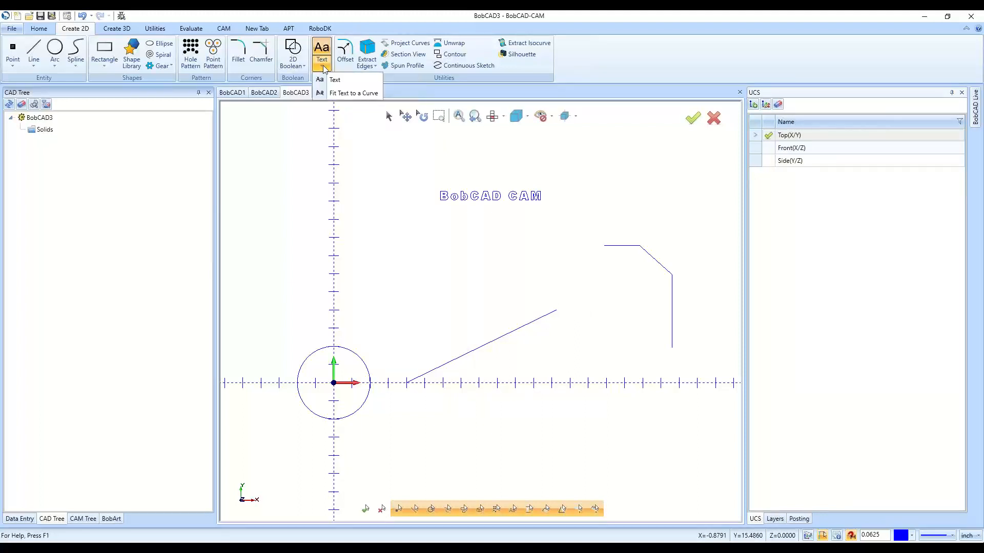
{"action": "left_click", "coordinate": [353, 94]}
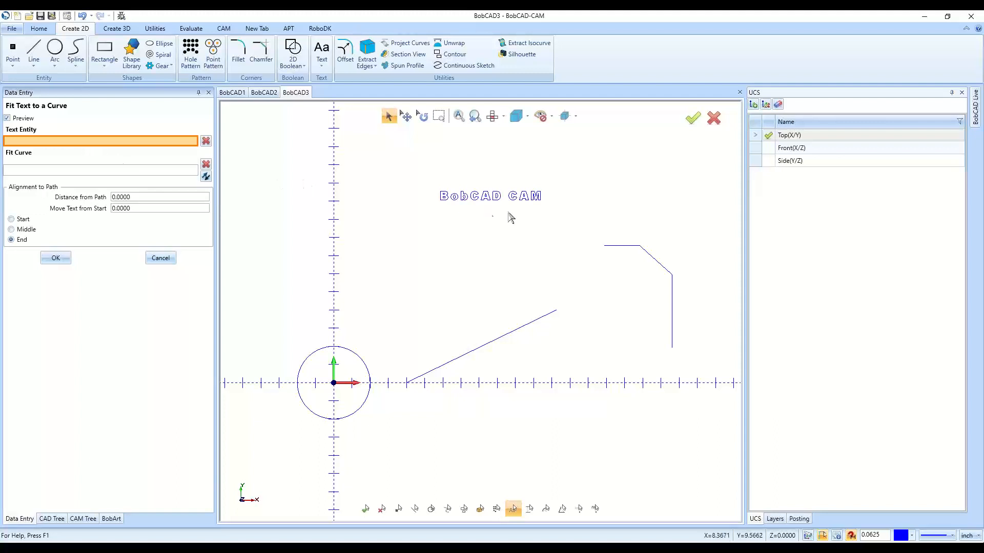
{"action": "left_click", "coordinate": [538, 205]}
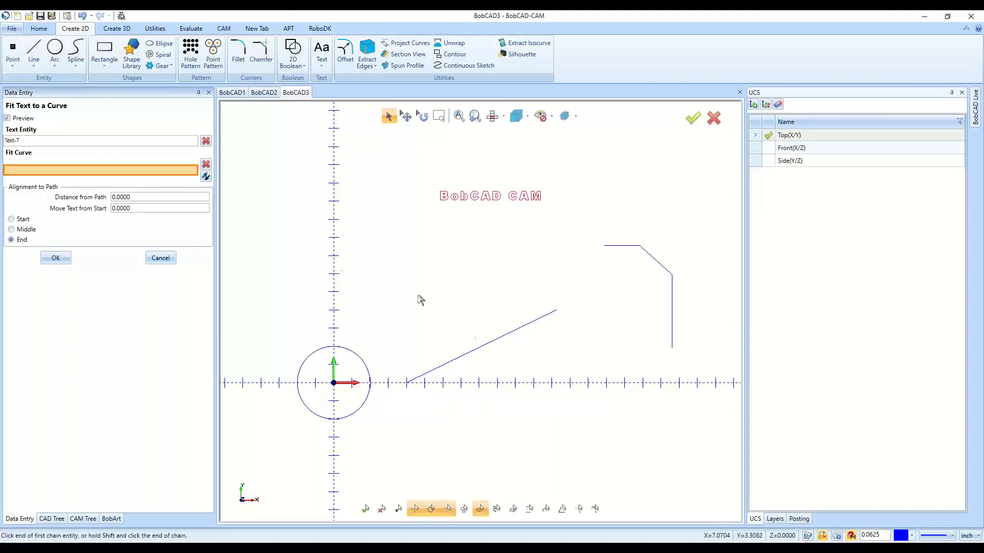
{"action": "left_click", "coordinate": [517, 336]}
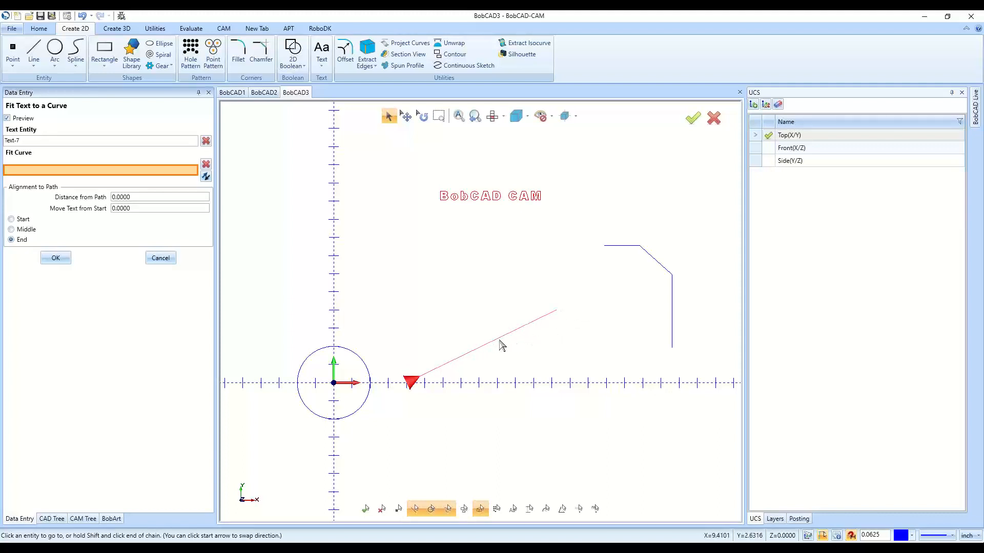
{"action": "left_click", "coordinate": [548, 317]}
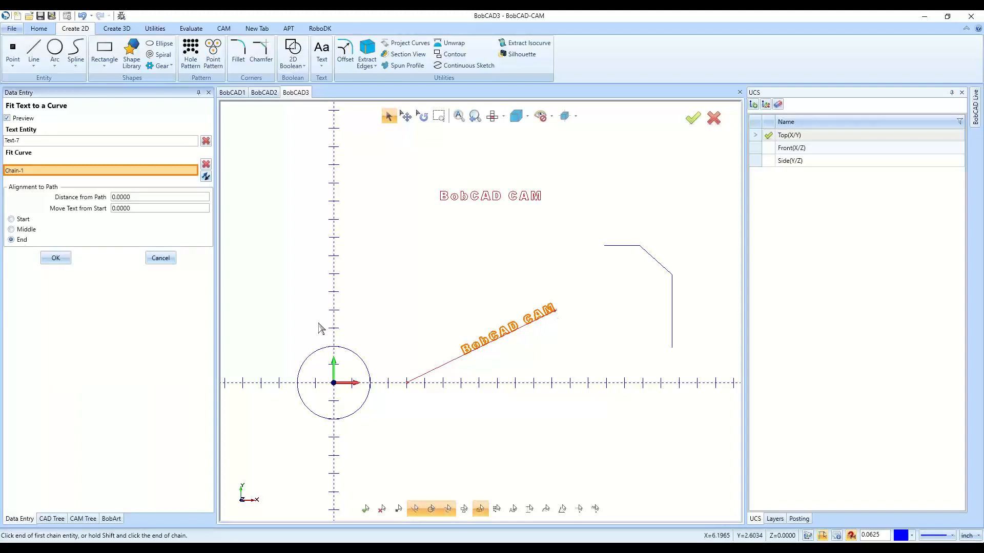
Try the Start and Middle alignments for the fitted text, and set its distance from the path to 0.125
{"action": "left_click", "coordinate": [21, 220]}
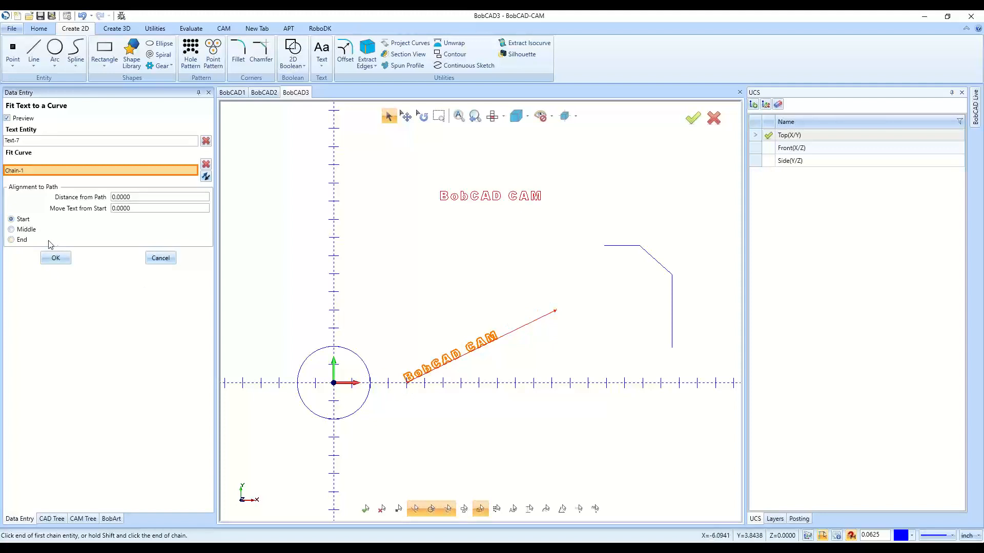
{"action": "left_click", "coordinate": [26, 229]}
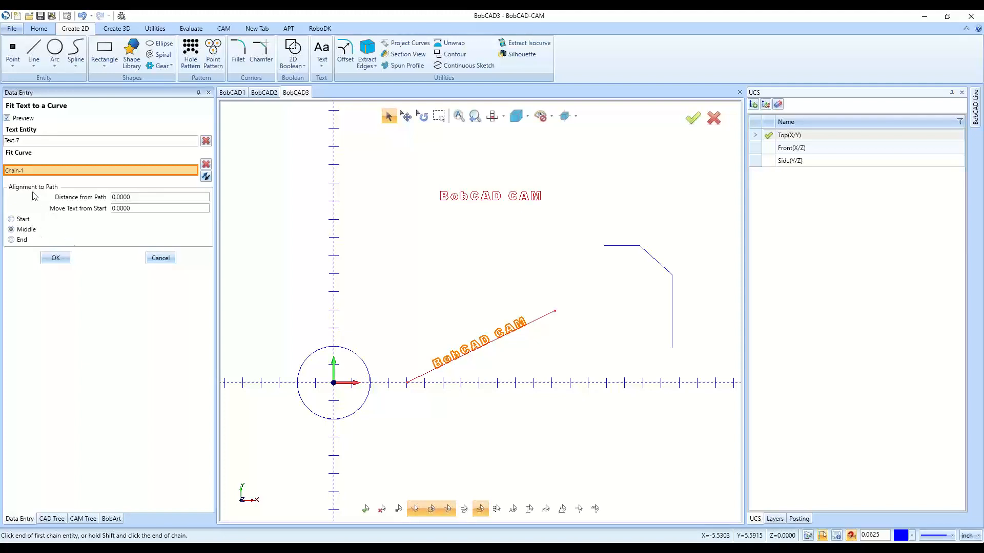
{"action": "left_click", "coordinate": [139, 196]}
{"action": "key", "text": "BackSpace"}
{"action": "key", "text": "Return"}
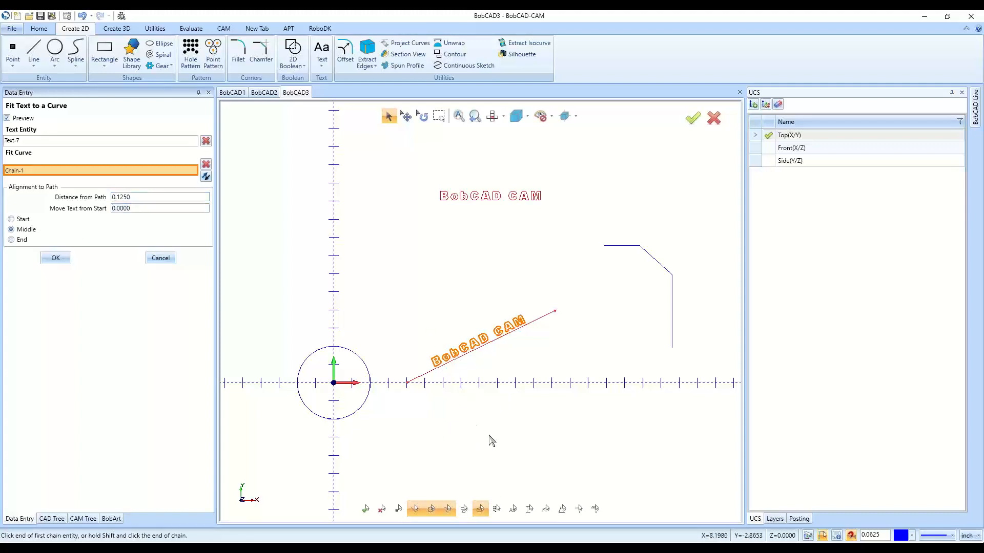
{"action": "scroll", "coordinate": [518, 377], "scroll_direction": "up", "scroll_amount": 2}
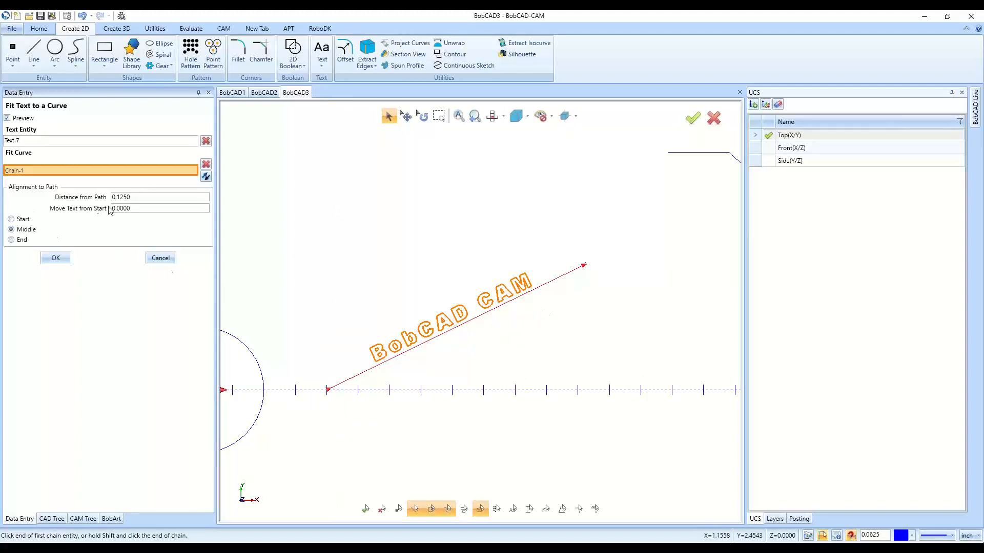
Align the fitted text to the line's start and move it 0.5 from the start after trying 0.125
{"action": "left_click", "coordinate": [12, 219]}
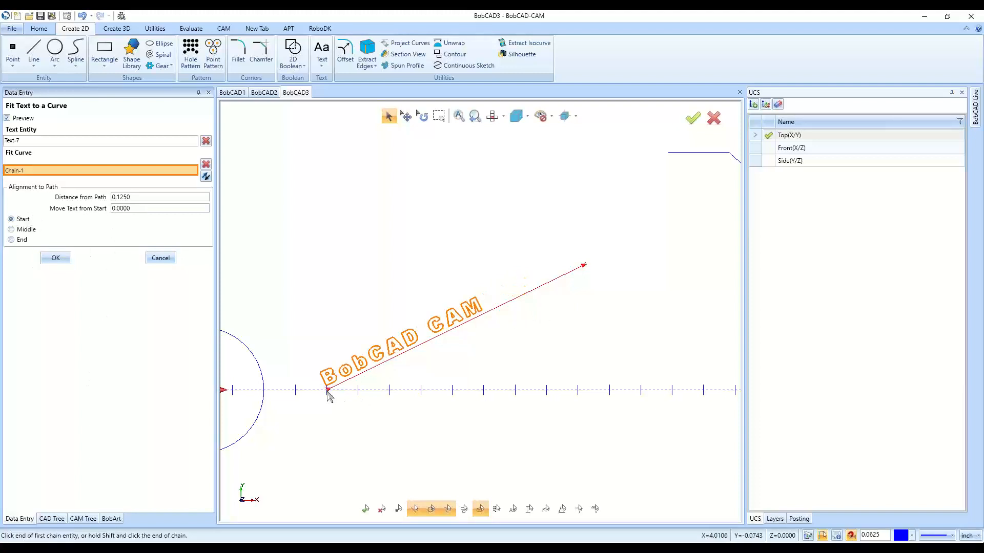
{"action": "left_click", "coordinate": [147, 209]}
{"action": "type", "text": ".125"}
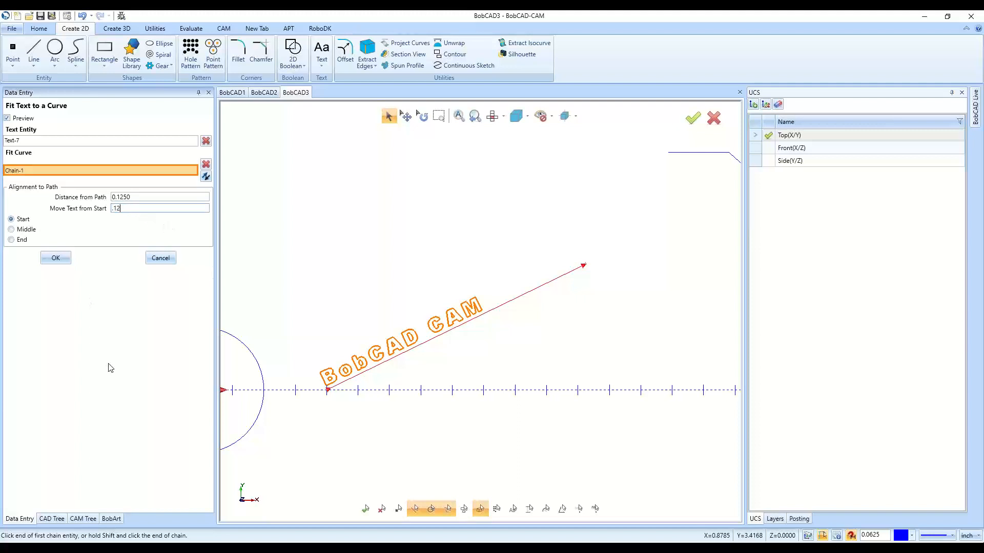
{"action": "key", "text": "Return"}
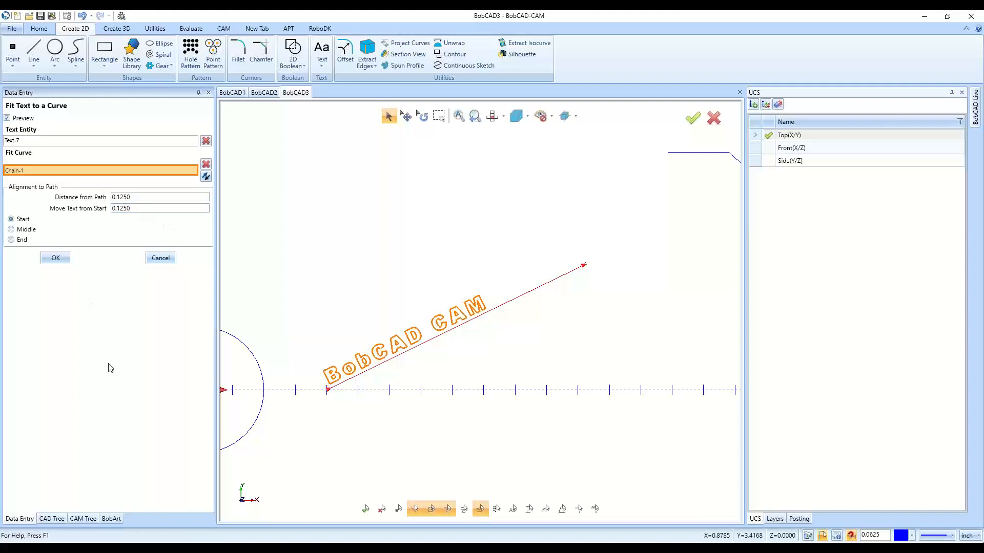
{"action": "left_click", "coordinate": [133, 208]}
{"action": "type", "text": ".5"}
{"action": "key", "text": "Return"}
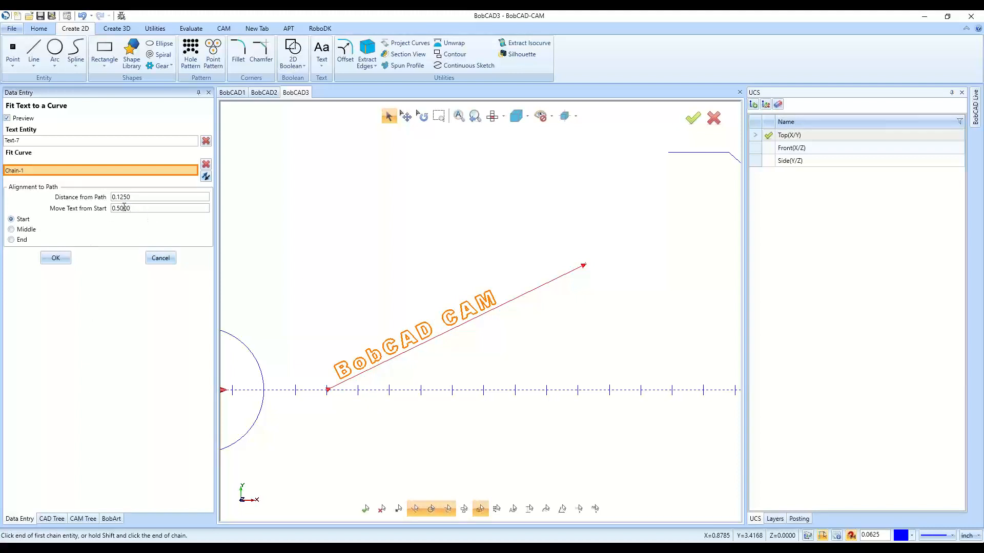
Apply the fit on the diagonal line with End alignment and the move from start set to 0, and undo it
{"action": "left_click", "coordinate": [35, 230]}
{"action": "left_click", "coordinate": [17, 241]}
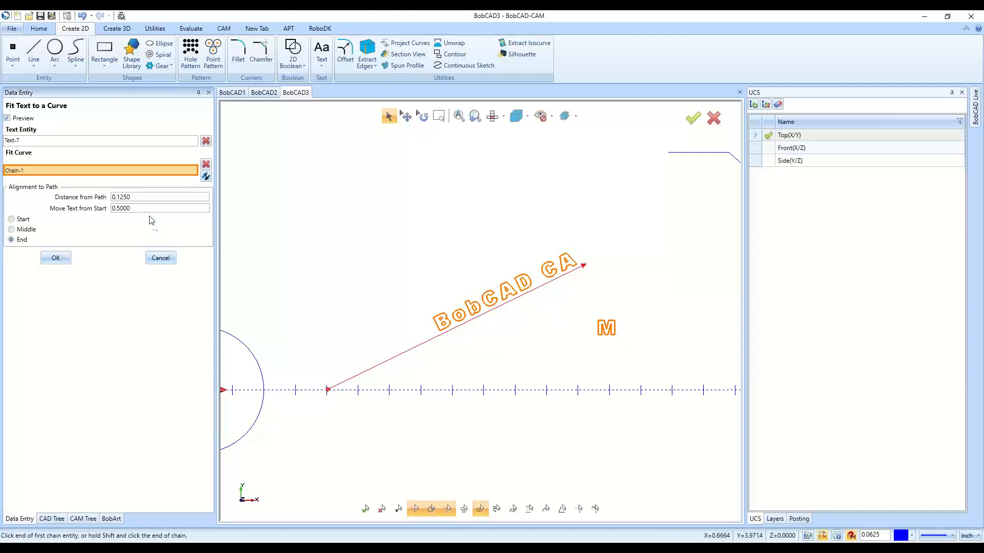
{"action": "left_click_drag", "start_coordinate": [147, 209], "coordinate": [74, 222]}
{"action": "type", "text": "0"}
{"action": "key", "text": "Tab"}
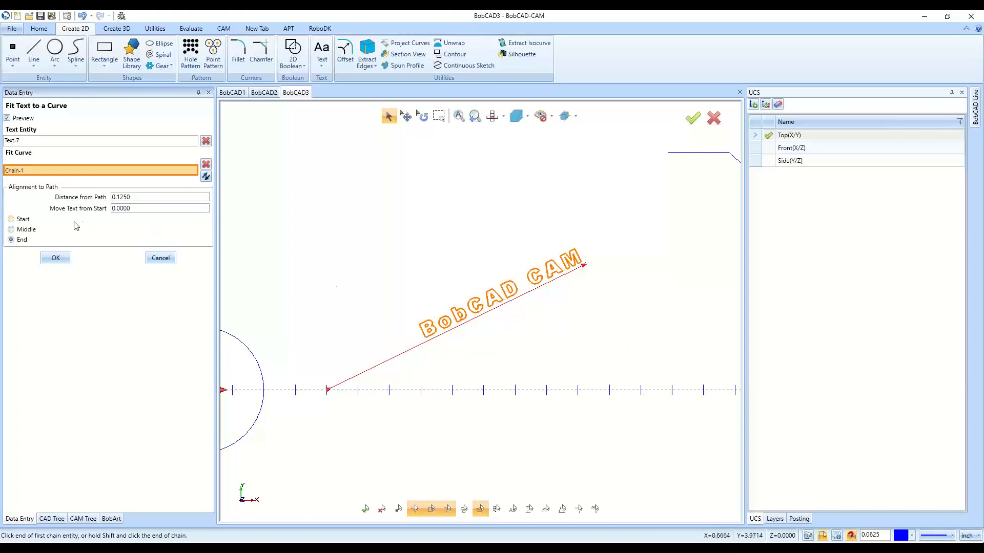
{"action": "left_click", "coordinate": [56, 258]}
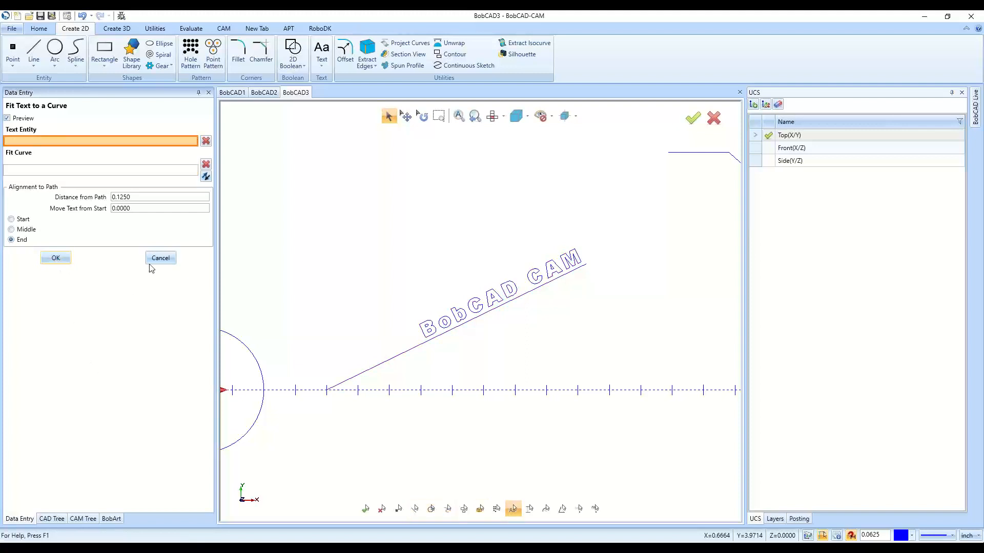
{"action": "left_click", "coordinate": [160, 257]}
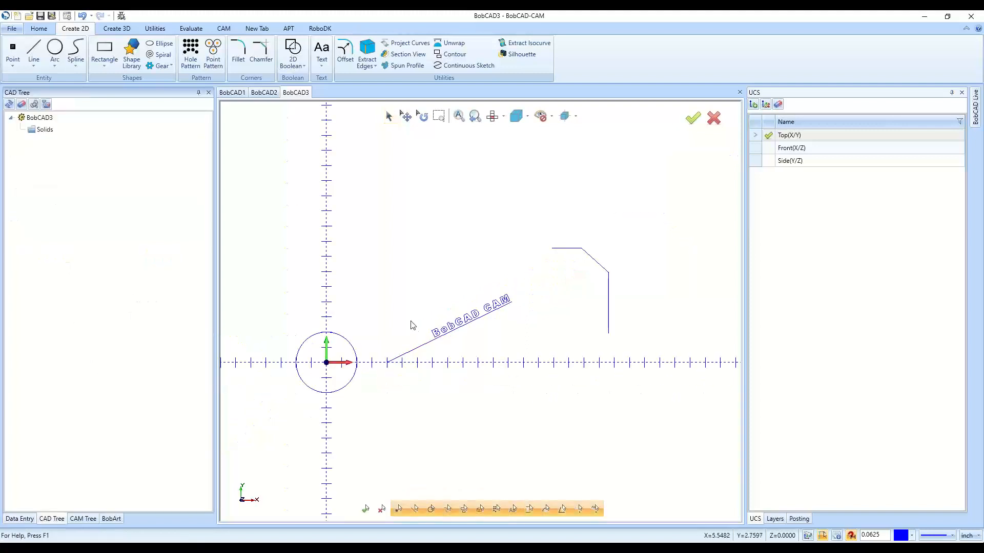
{"action": "left_click", "coordinate": [80, 17]}
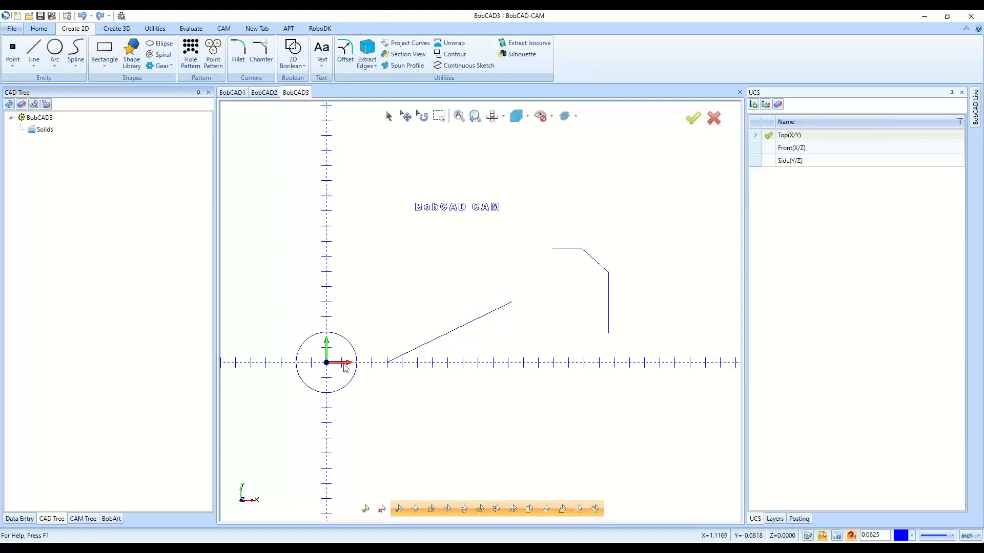
Start Fit Text to a Curve with the "BobCAD CAM" text, trying the short horizontal segment alone as the fit curve and clearing it
{"action": "scroll", "coordinate": [664, 275], "scroll_direction": "up", "scroll_amount": 2}
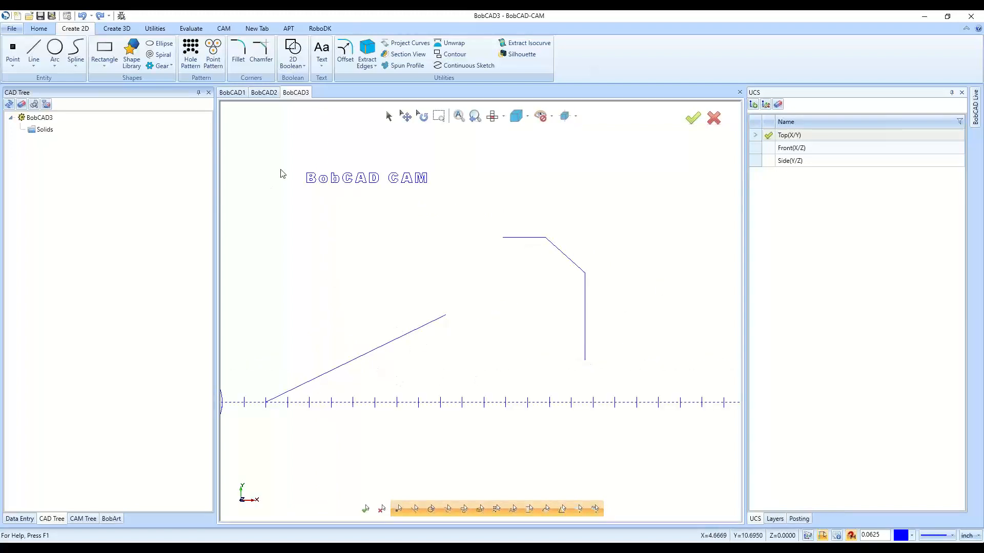
{"action": "left_click", "coordinate": [320, 68]}
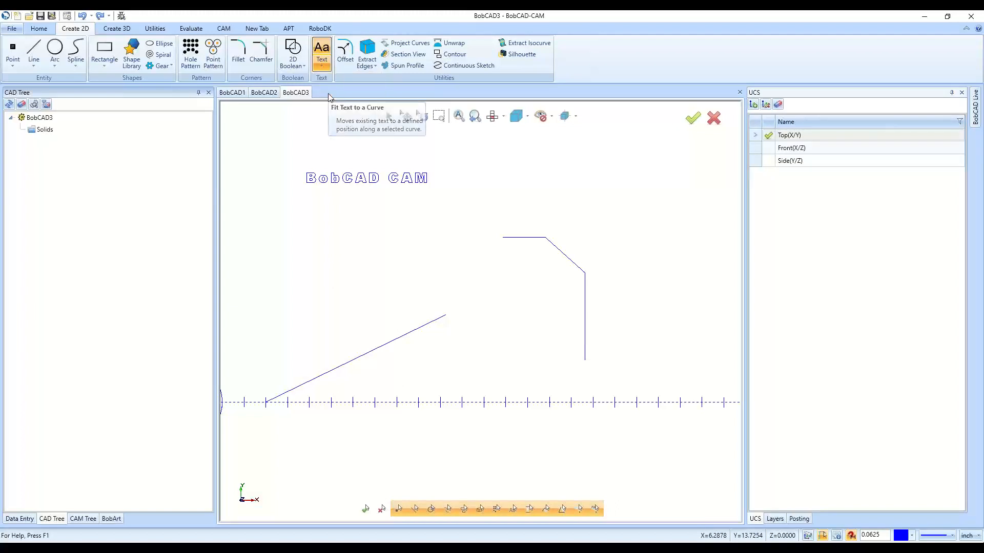
{"action": "left_click", "coordinate": [339, 106]}
{"action": "left_click", "coordinate": [352, 181]}
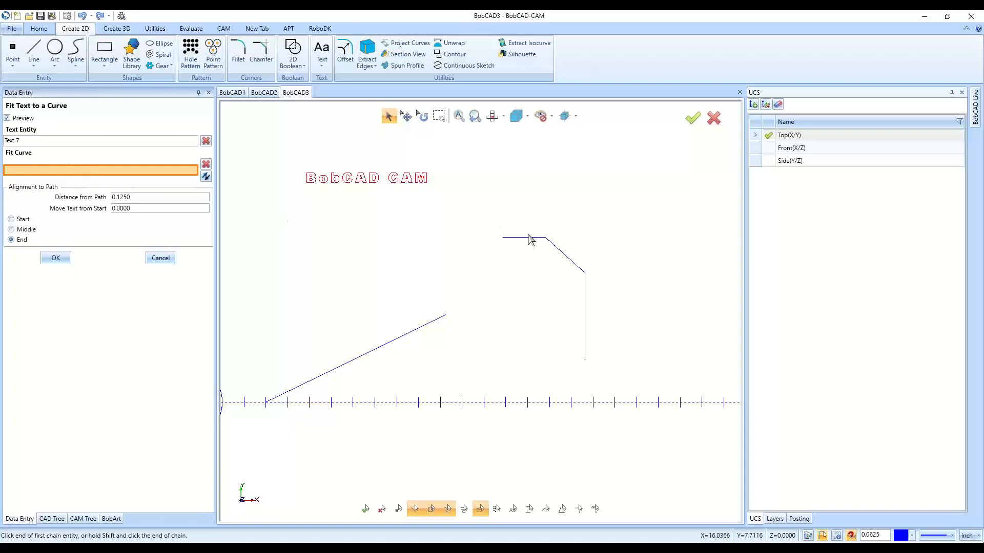
{"action": "scroll", "coordinate": [525, 241], "scroll_direction": "up", "scroll_amount": 5}
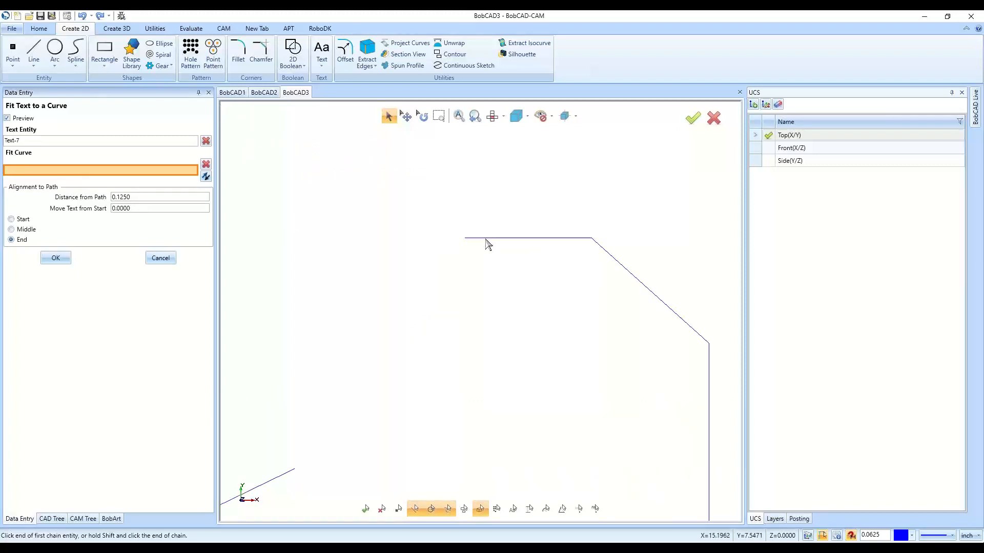
{"action": "left_click", "coordinate": [486, 239]}
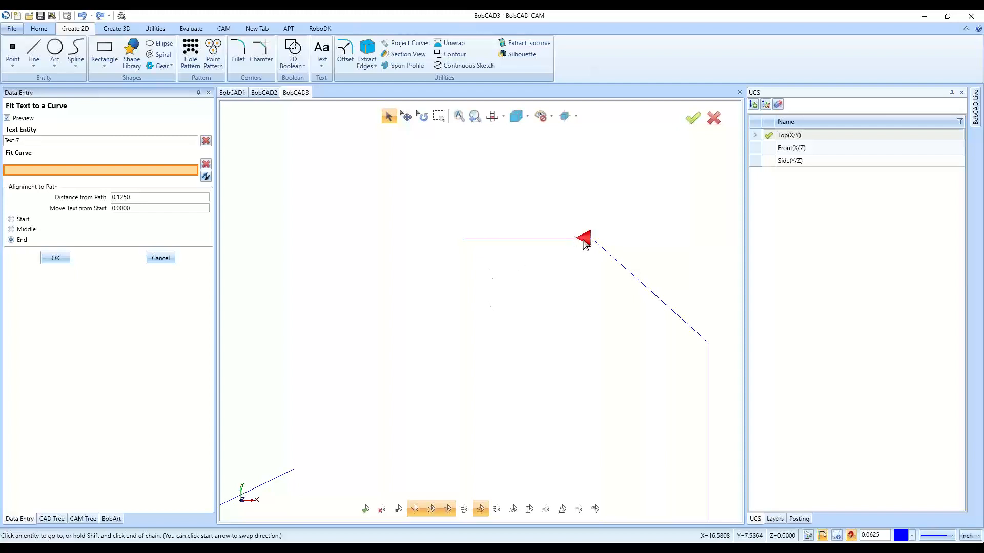
{"action": "left_click", "coordinate": [475, 243]}
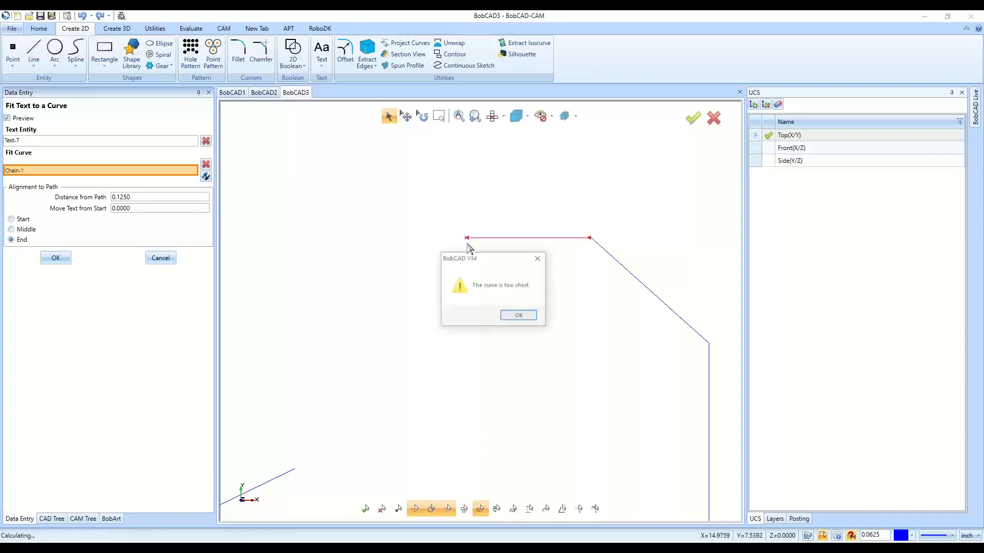
{"action": "left_click", "coordinate": [517, 317]}
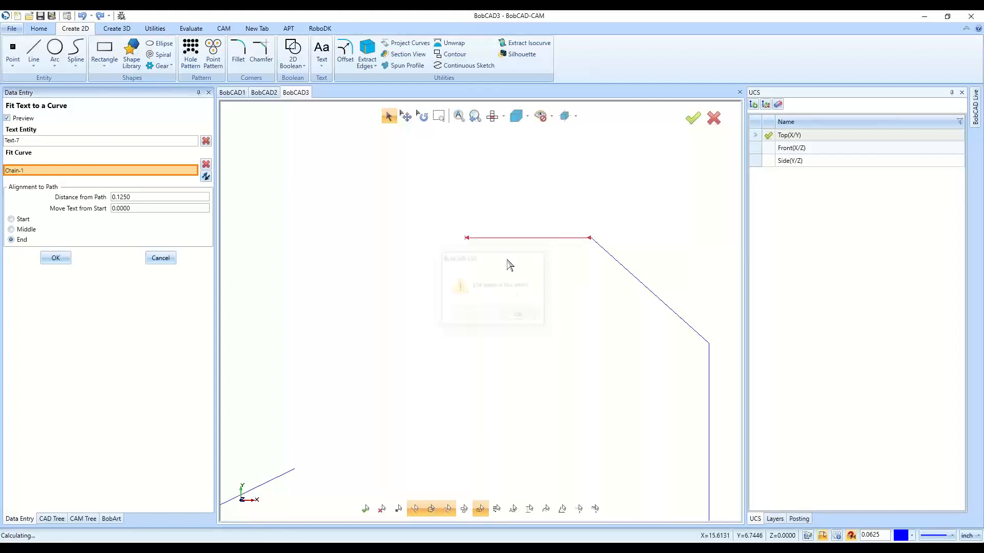
{"action": "scroll", "coordinate": [464, 233], "scroll_direction": "down", "scroll_amount": 5}
{"action": "scroll", "coordinate": [468, 231], "scroll_direction": "up", "scroll_amount": 3}
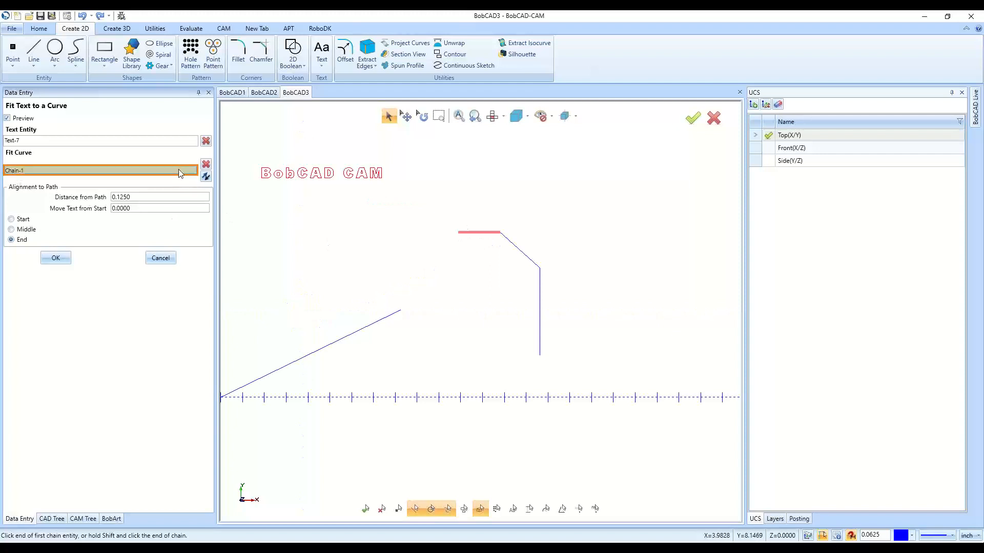
{"action": "left_click", "coordinate": [206, 164]}
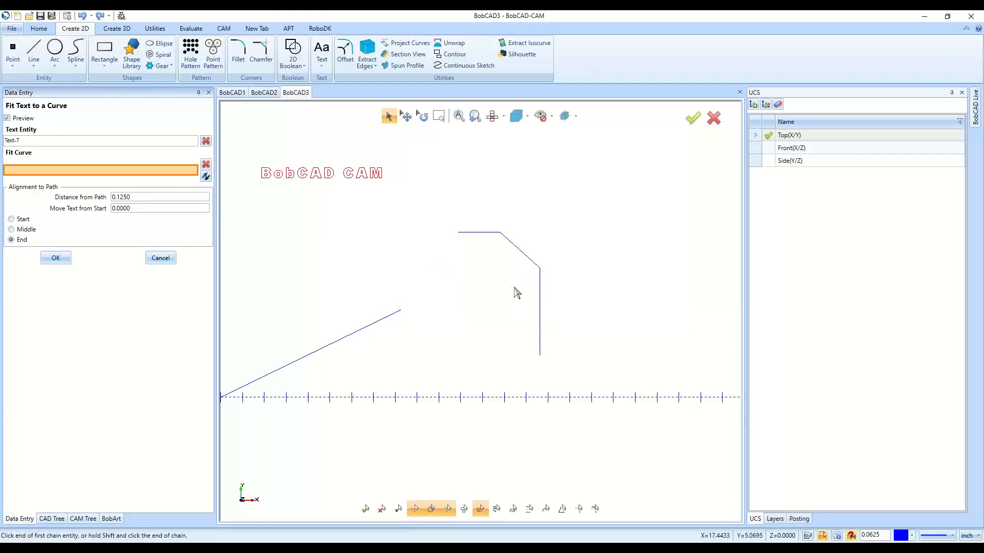
Chain the three connected lines from the vertical line to the horizontal one as the fit curve and reverse its direction
{"action": "left_click", "coordinate": [541, 282]}
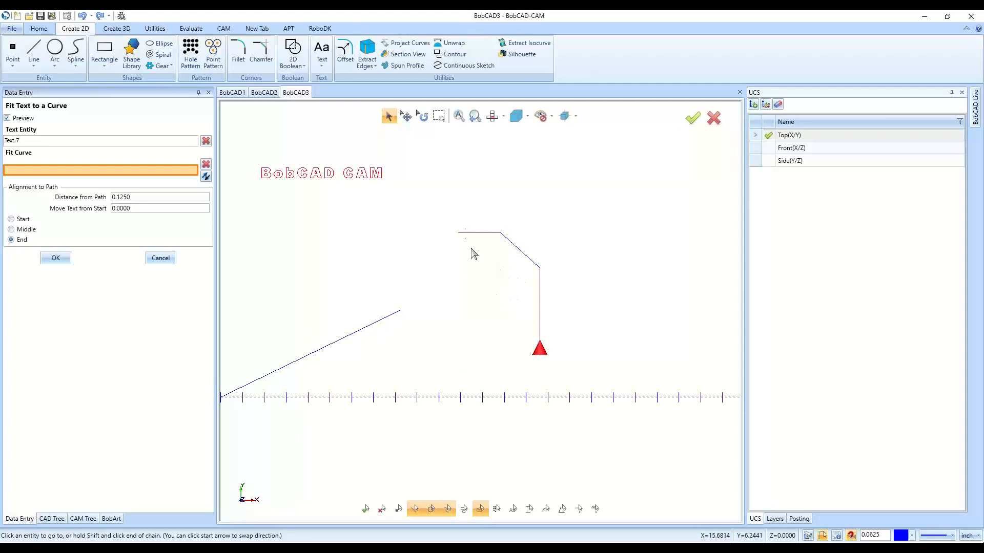
{"action": "left_click", "coordinate": [460, 233]}
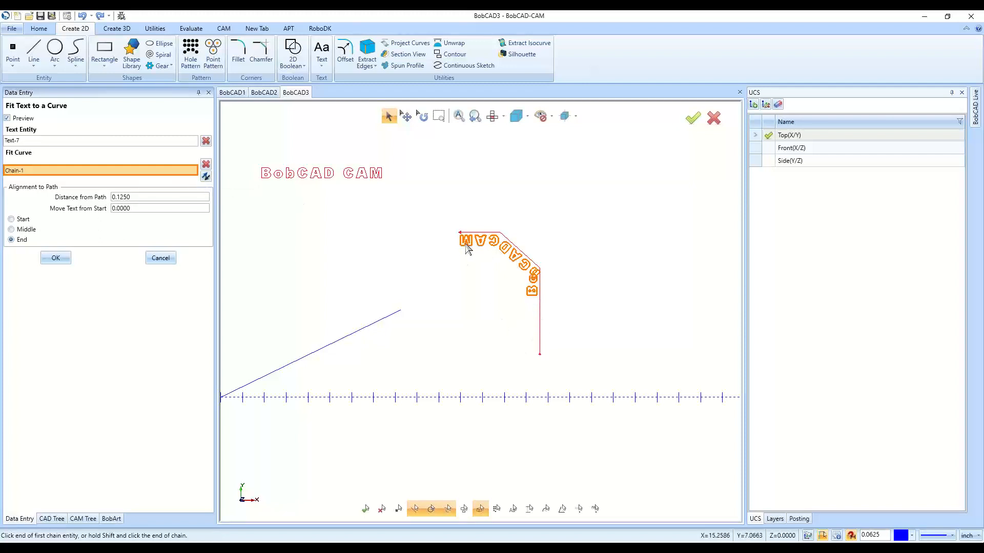
{"action": "left_click", "coordinate": [205, 177]}
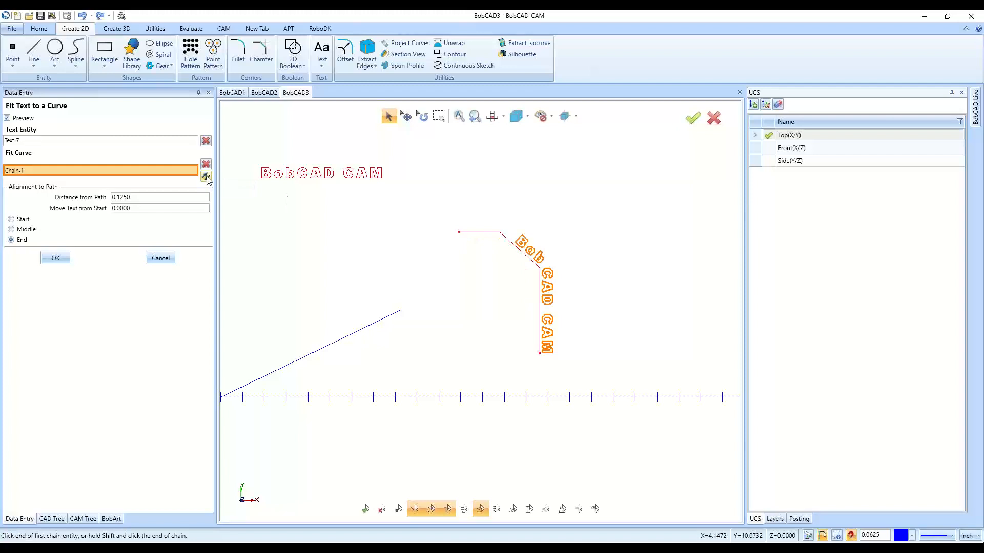
{"action": "scroll", "coordinate": [444, 236], "scroll_direction": "up", "scroll_amount": 4}
{"action": "scroll", "coordinate": [442, 231], "scroll_direction": "down", "scroll_amount": 1}
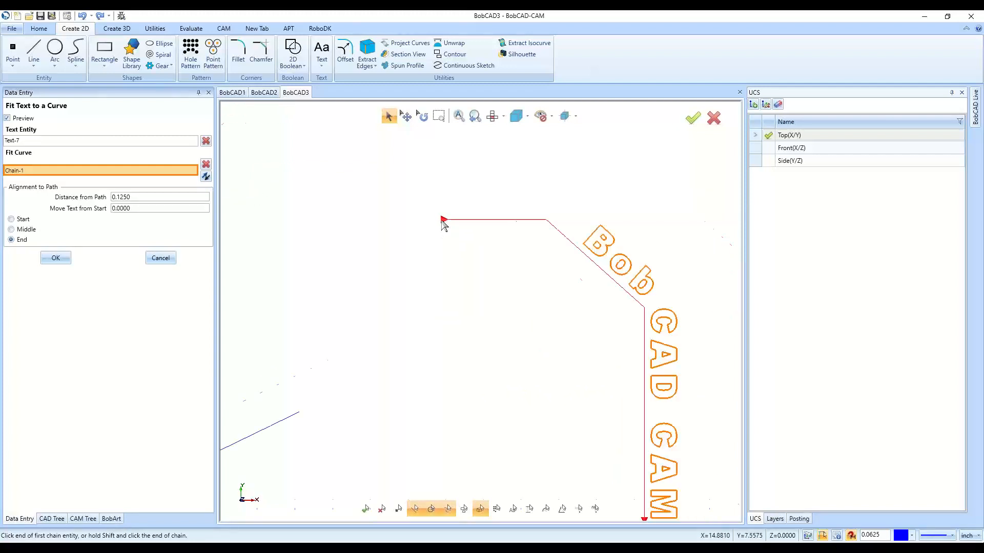
{"action": "scroll", "coordinate": [443, 225], "scroll_direction": "down", "scroll_amount": 2}
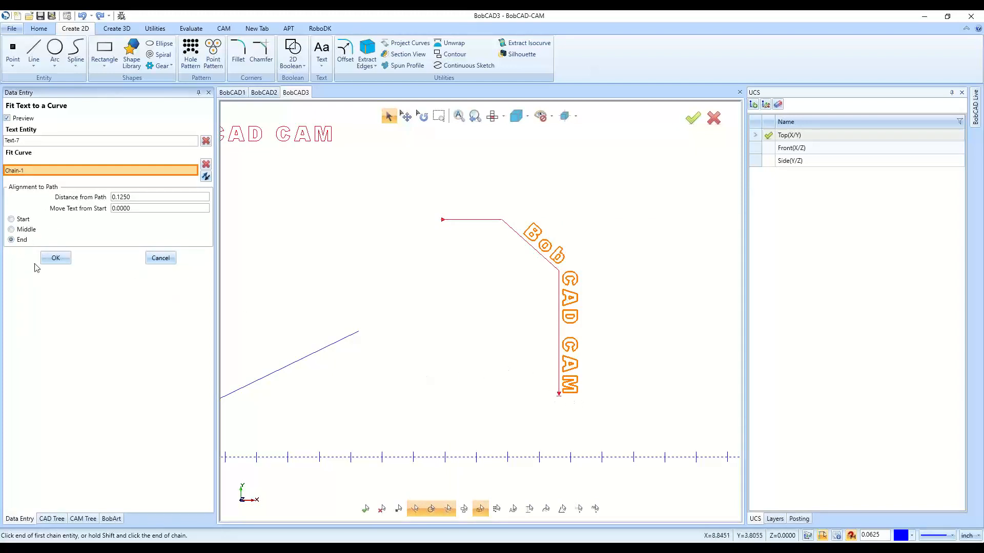
Apply the text fit on the three-line chain with Start alignment after trying Middle, and undo the fit
{"action": "left_click", "coordinate": [20, 220]}
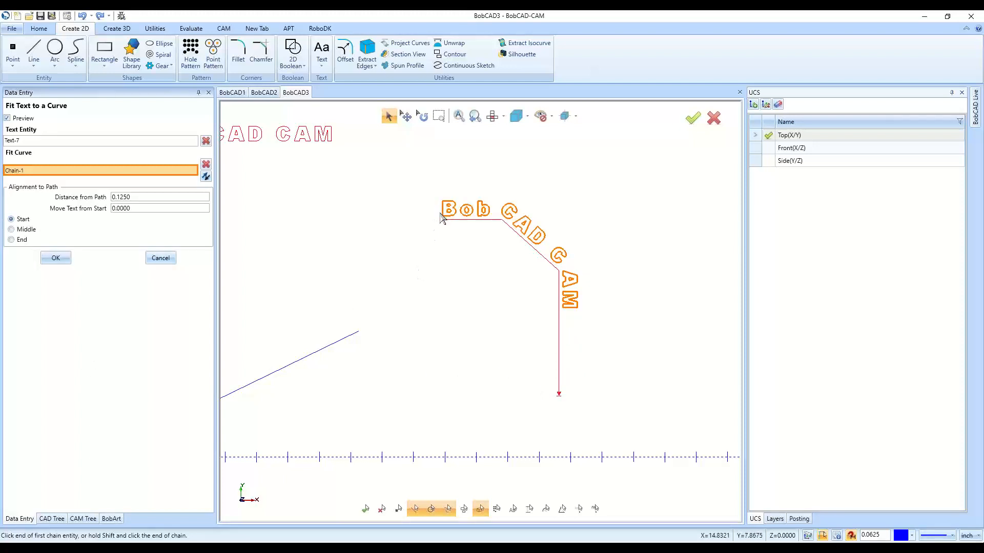
{"action": "left_click", "coordinate": [11, 230]}
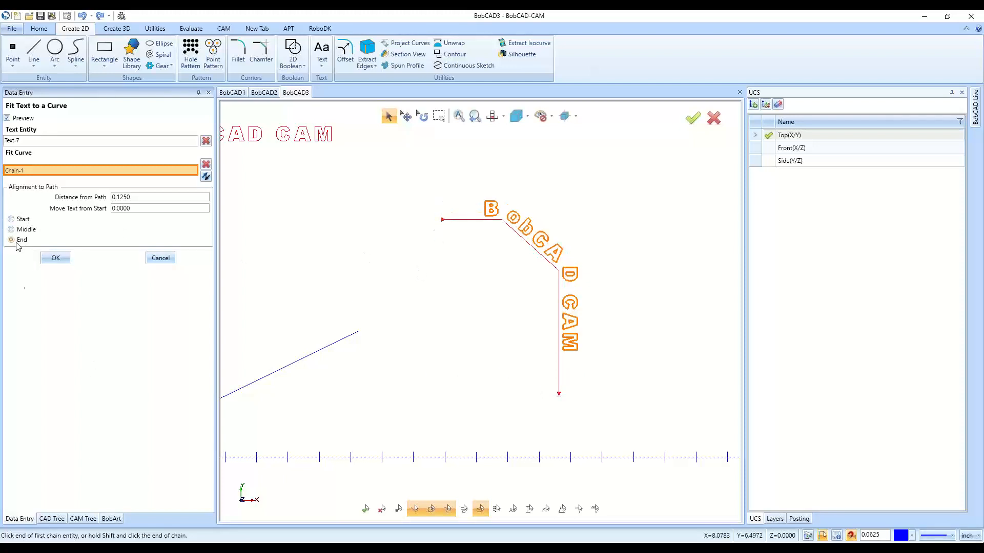
{"action": "left_click", "coordinate": [22, 220]}
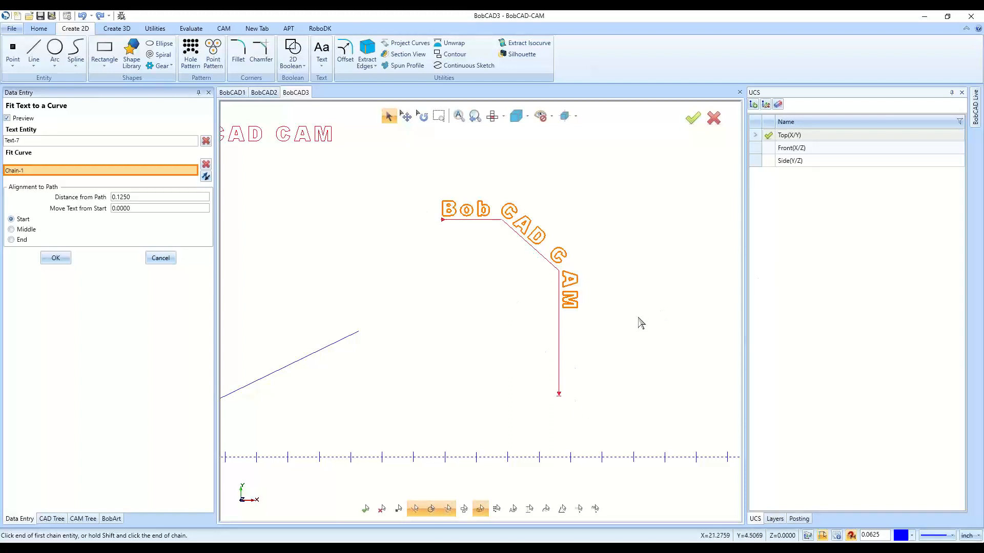
{"action": "left_click", "coordinate": [56, 258]}
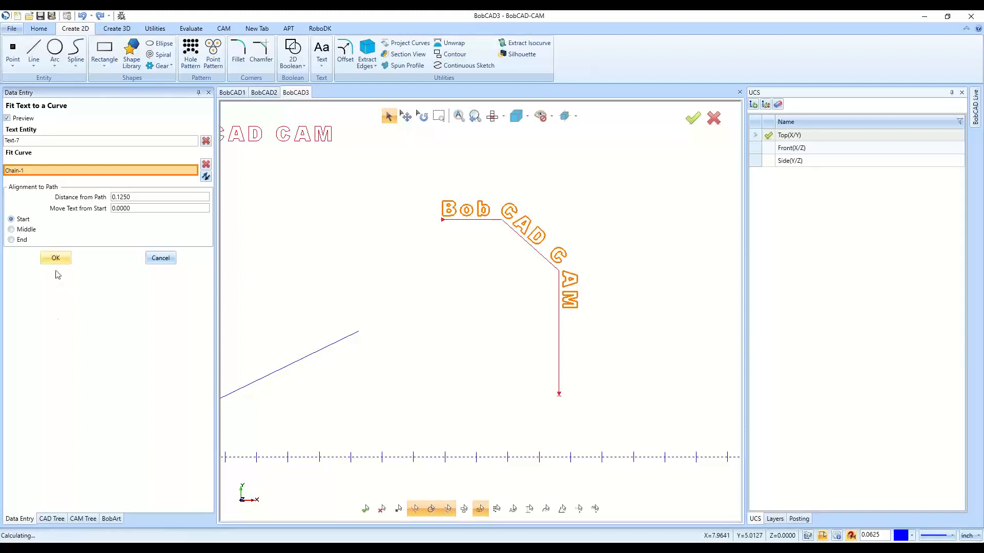
{"action": "left_click", "coordinate": [161, 258]}
{"action": "scroll", "coordinate": [562, 345], "scroll_direction": "down", "scroll_amount": 3}
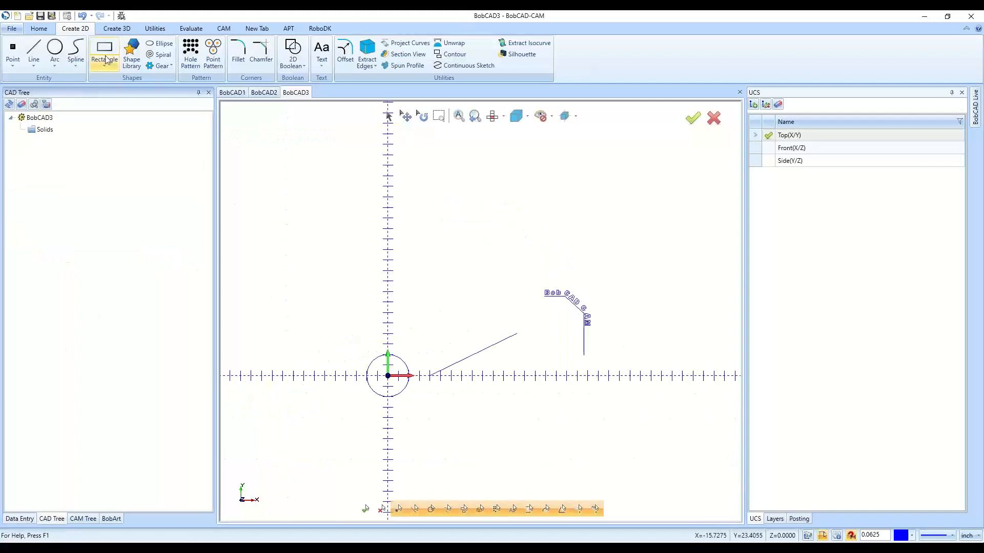
{"action": "left_click", "coordinate": [81, 16]}
Start Fit Text to a Curve with the "BobCAD CAM" text and the circle at the origin as the fit curve
{"action": "scroll", "coordinate": [411, 394], "scroll_direction": "up", "scroll_amount": 3}
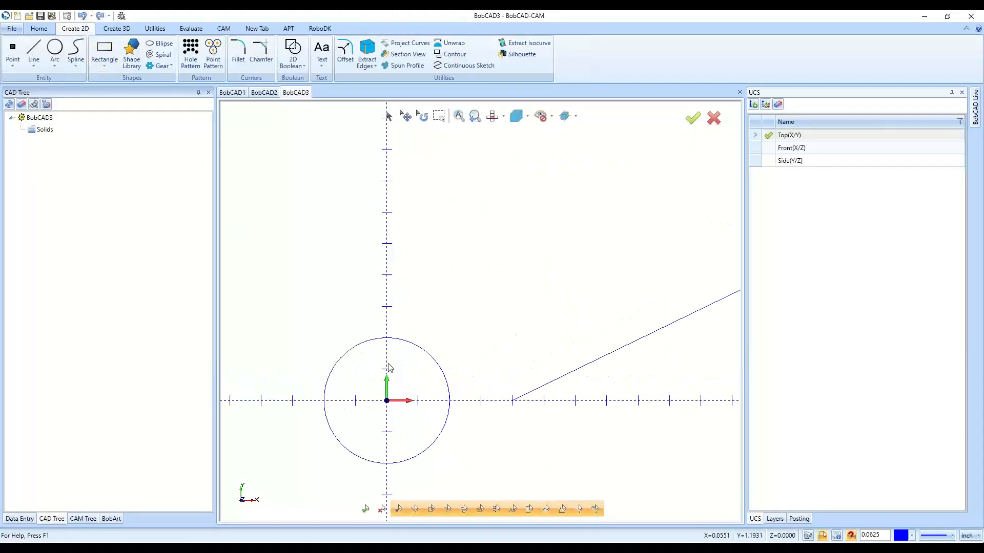
{"action": "scroll", "coordinate": [378, 358], "scroll_direction": "down", "scroll_amount": 1}
{"action": "left_click", "coordinate": [321, 67]}
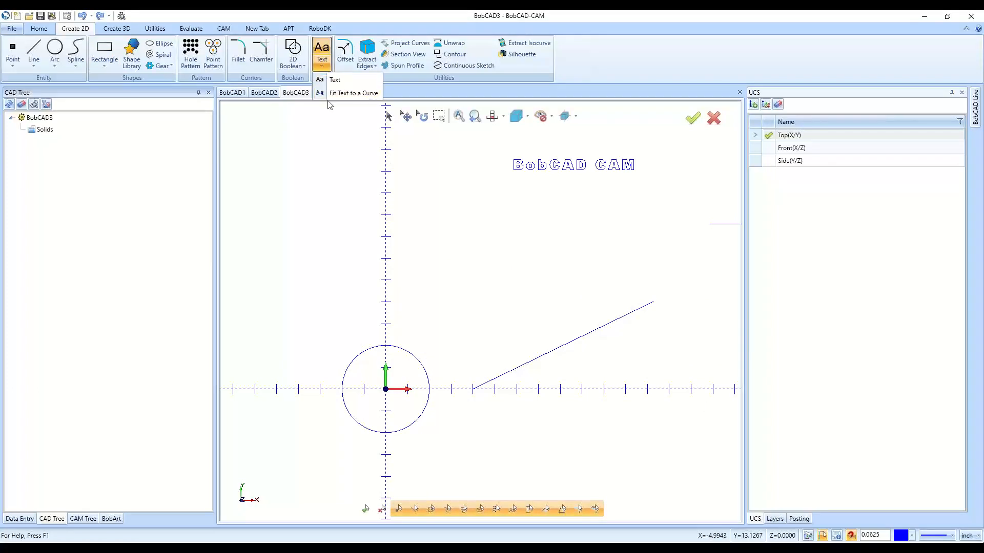
{"action": "left_click", "coordinate": [332, 95]}
{"action": "left_click", "coordinate": [517, 169]}
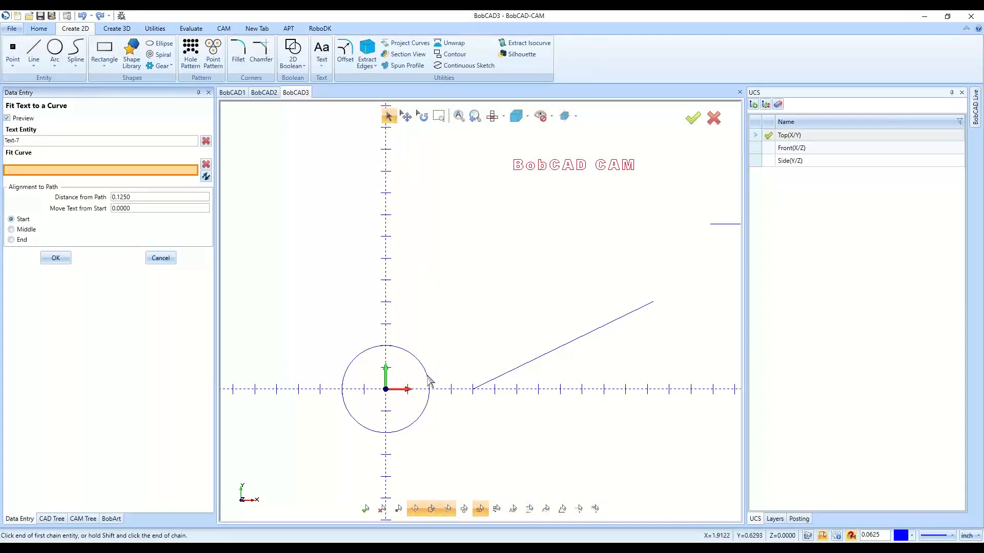
{"action": "left_click", "coordinate": [428, 407]}
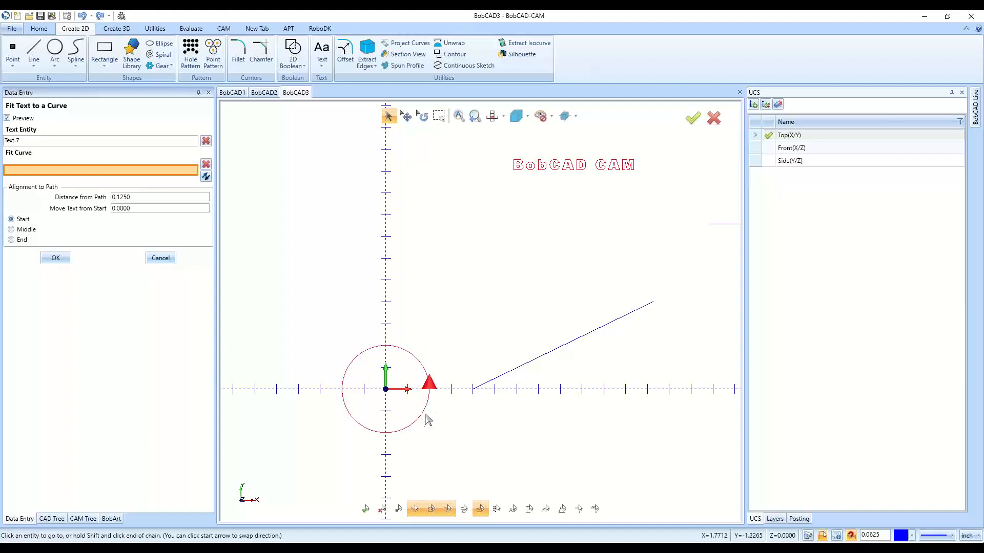
{"action": "left_click", "coordinate": [429, 408]}
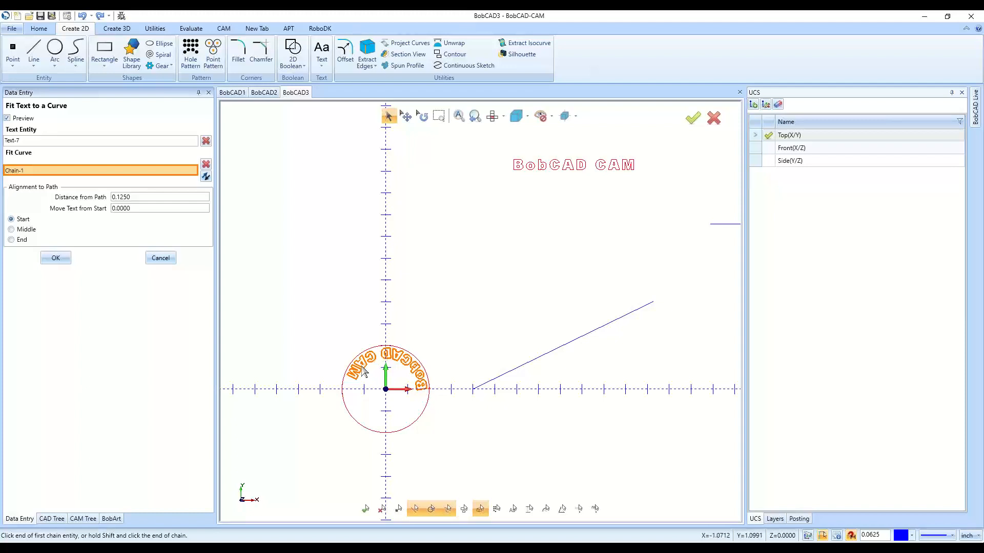
Try Middle alignment on the circle, set the text to End alignment, and reverse the curve direction to place it outside
{"action": "left_click", "coordinate": [26, 230]}
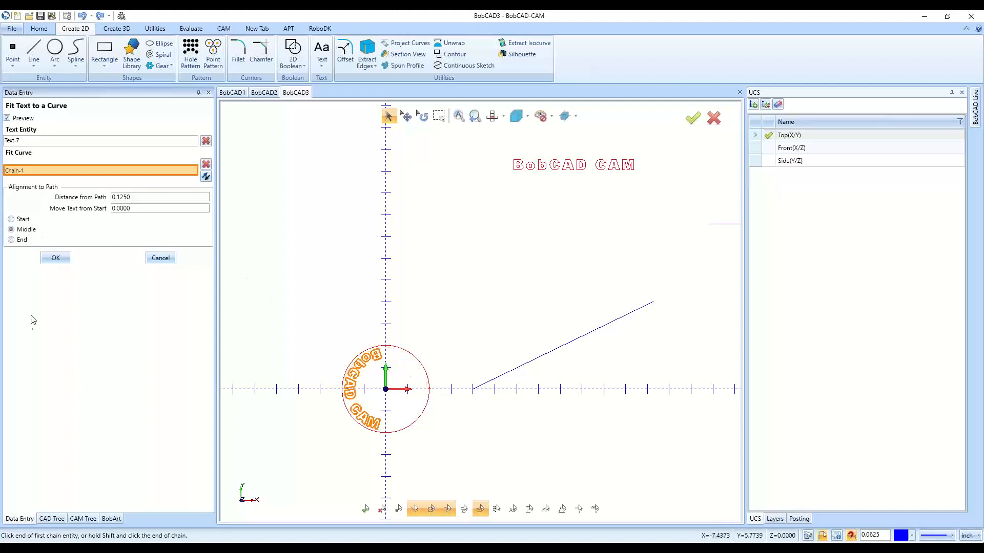
{"action": "left_click", "coordinate": [16, 241]}
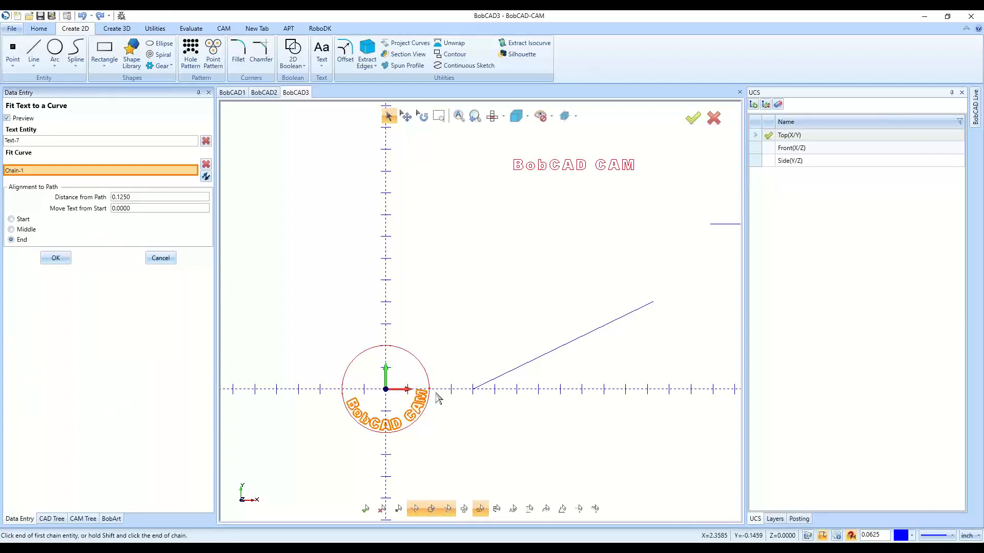
{"action": "left_click", "coordinate": [206, 177]}
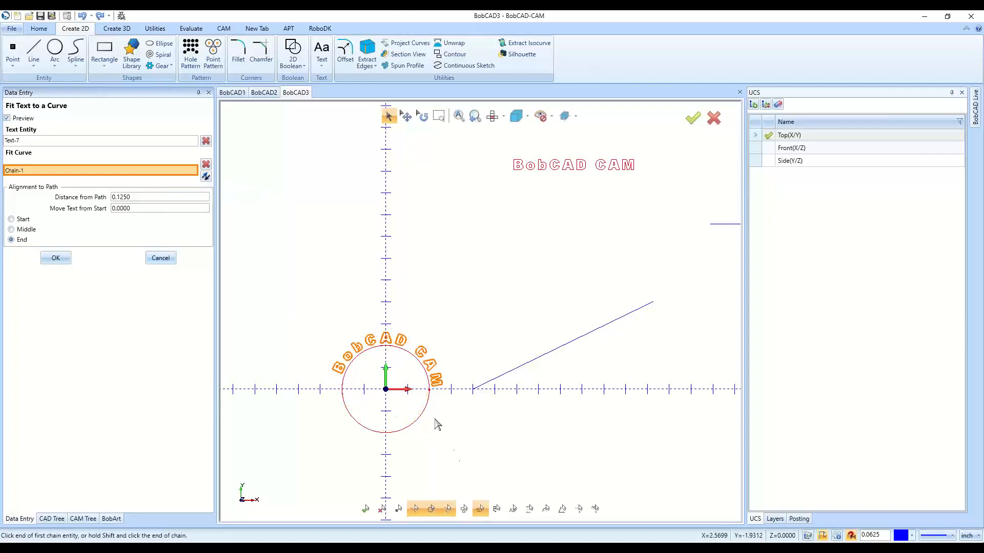
Compare the Middle and Start alignments of the text on the reversed circle and return it to End alignment
{"action": "scroll", "coordinate": [347, 398], "scroll_direction": "up", "scroll_amount": 2}
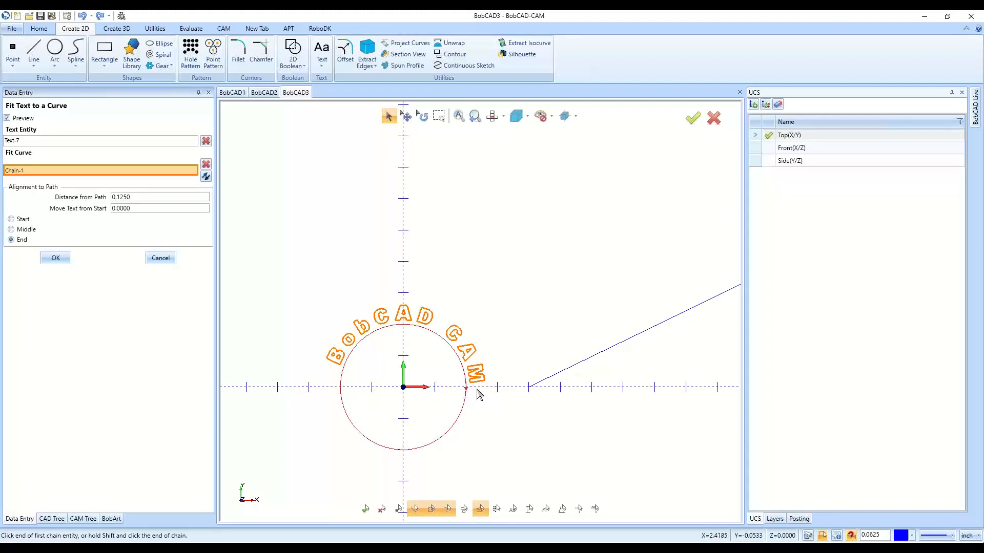
{"action": "left_click", "coordinate": [26, 230]}
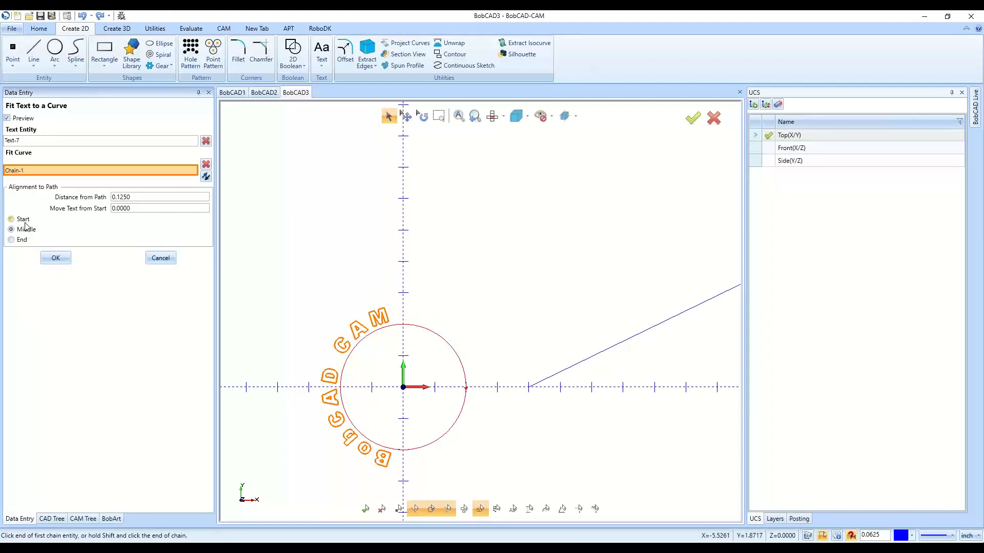
{"action": "left_click", "coordinate": [25, 222]}
{"action": "left_click", "coordinate": [24, 230]}
{"action": "left_click", "coordinate": [23, 240]}
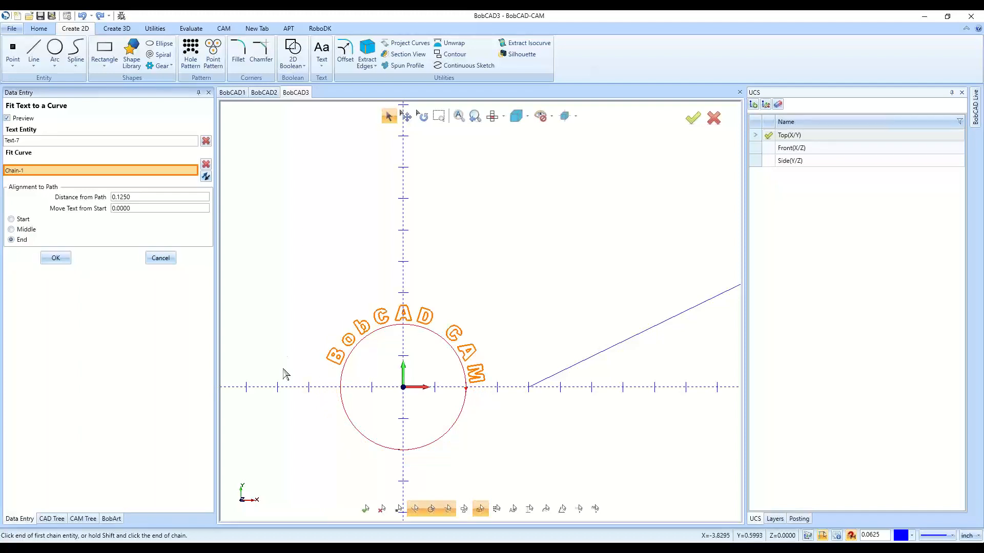
Check the reversed text direction around the circle and cancel the Fit Text to a Curve command
{"action": "scroll", "coordinate": [281, 374], "scroll_direction": "up", "scroll_amount": 2}
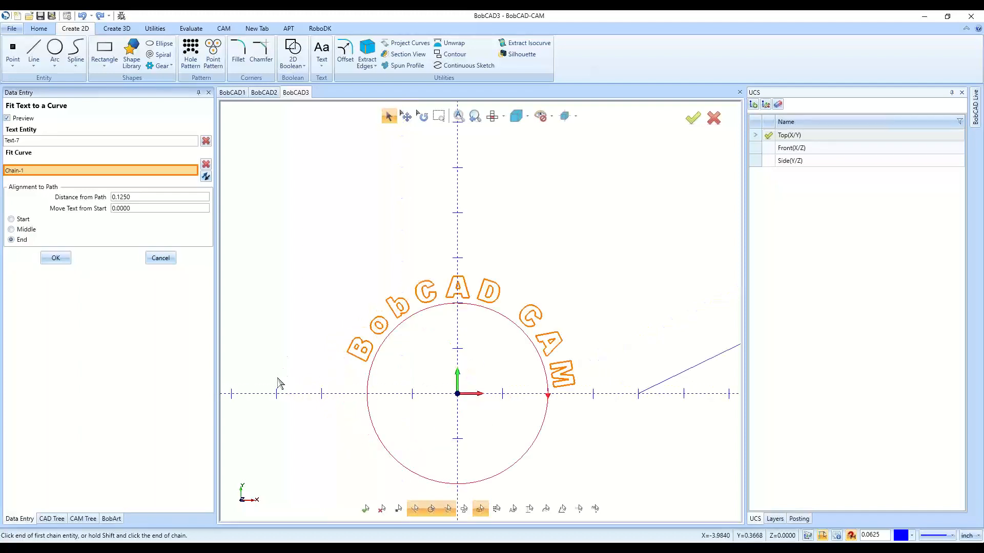
{"action": "scroll", "coordinate": [286, 396], "scroll_direction": "down", "scroll_amount": 1}
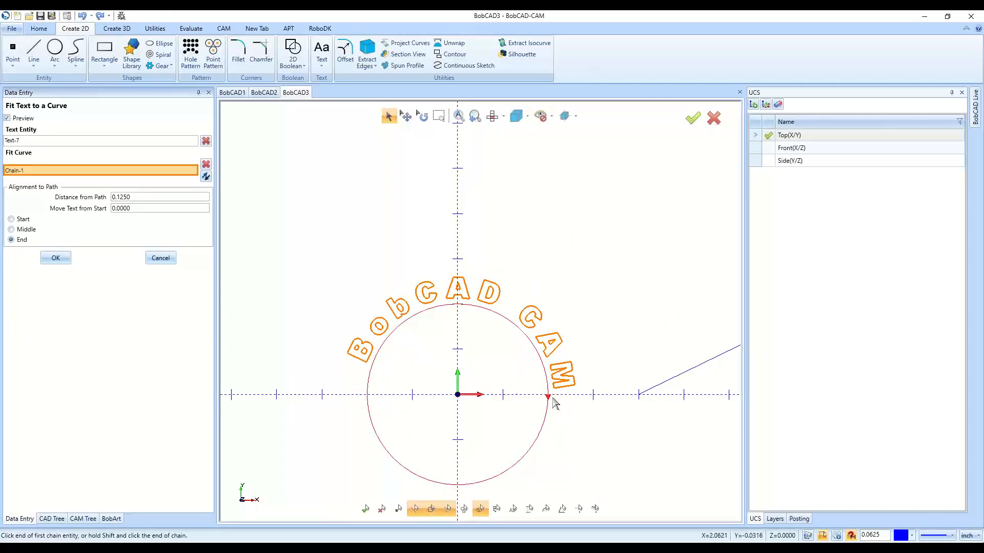
{"action": "left_click_drag", "start_coordinate": [141, 198], "coordinate": [103, 203]}
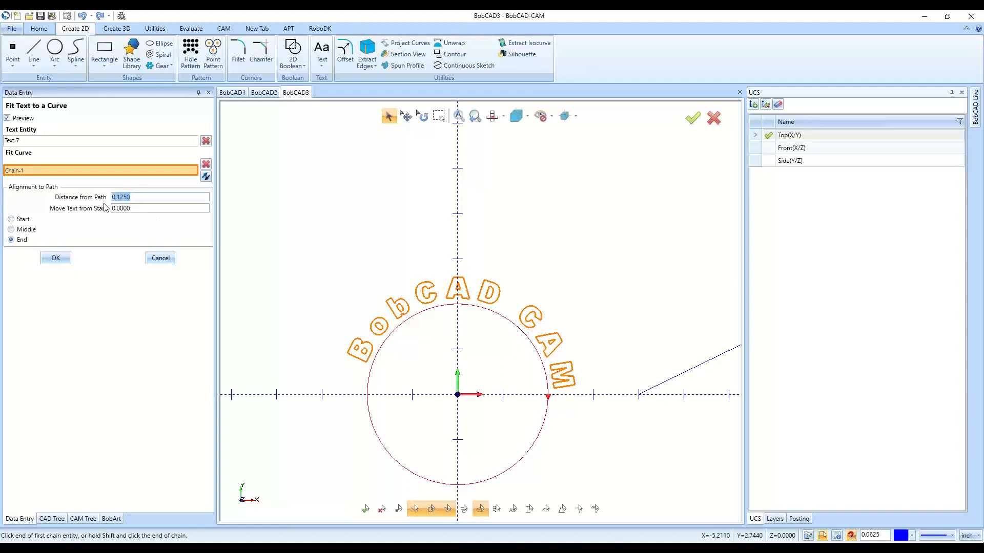
{"action": "left_click", "coordinate": [159, 259]}
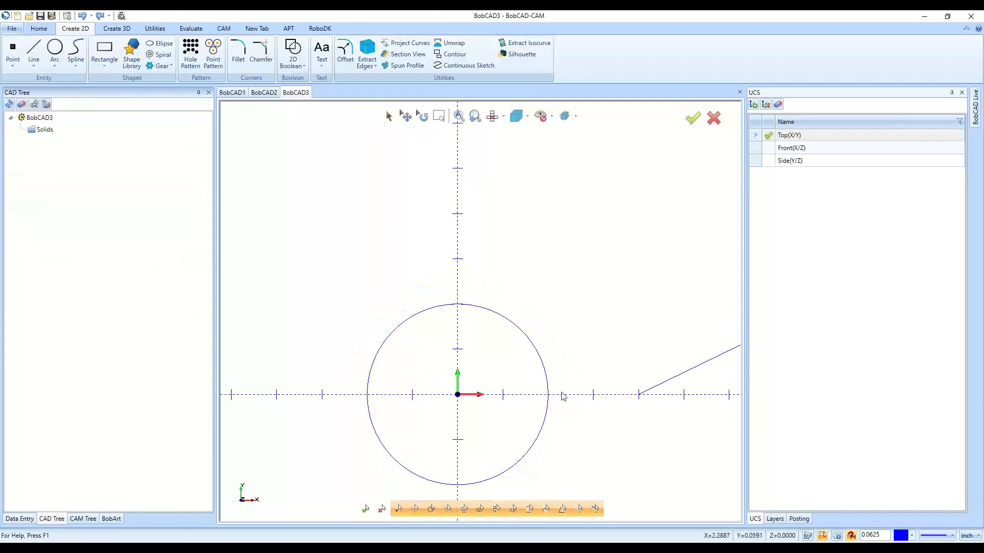
{"action": "scroll", "coordinate": [539, 375], "scroll_direction": "down", "scroll_amount": 2}
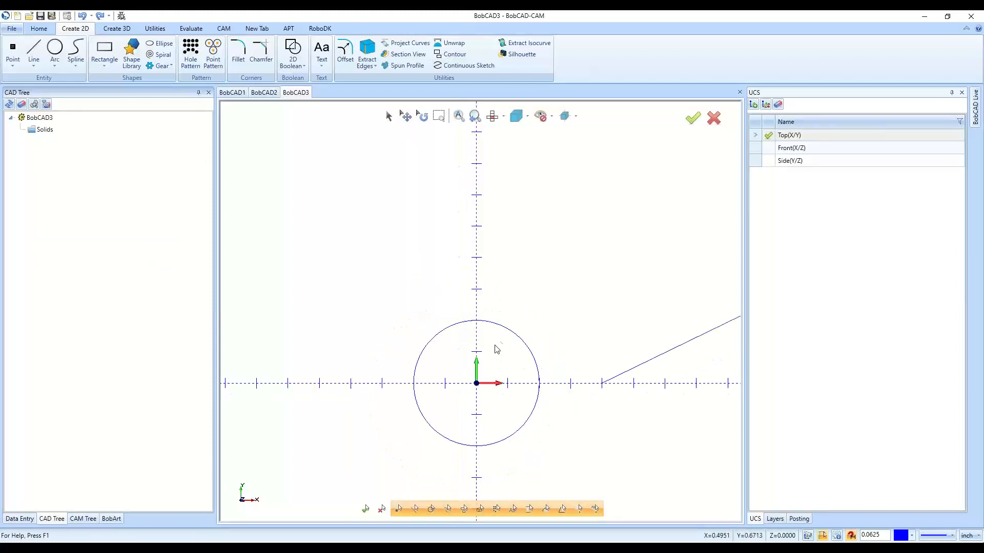
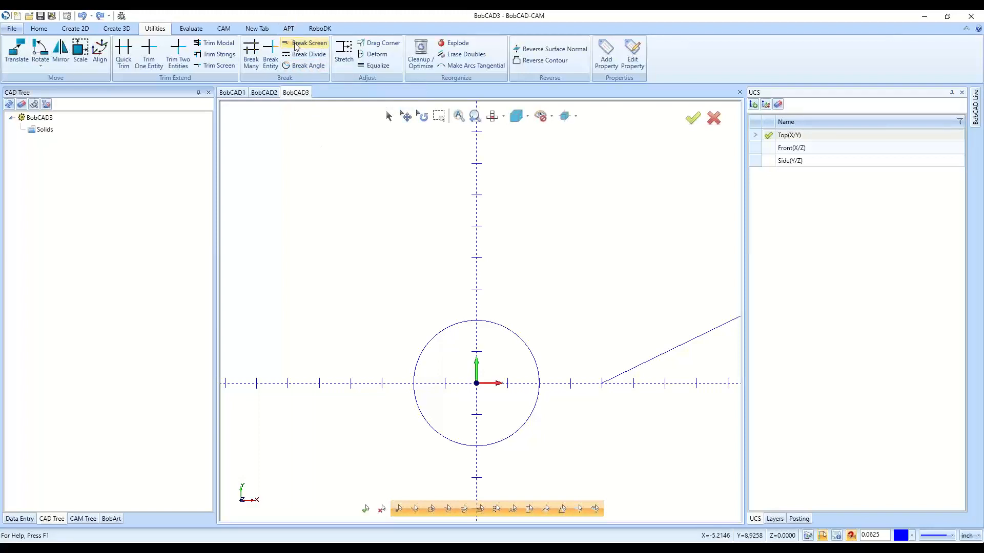
Split the circle at the origin into 2 divisions with Break Divide
{"action": "left_click", "coordinate": [294, 57]}
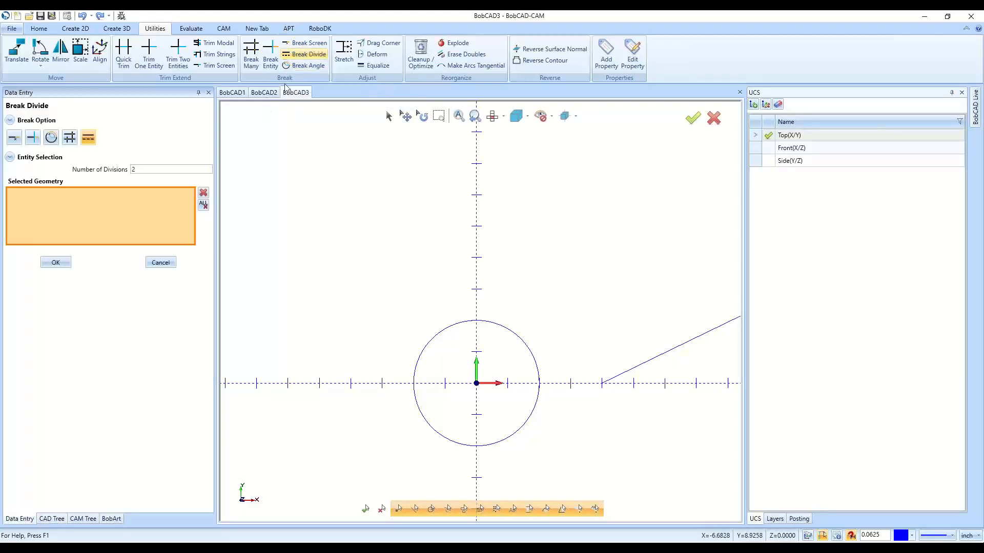
{"action": "left_click", "coordinate": [440, 332]}
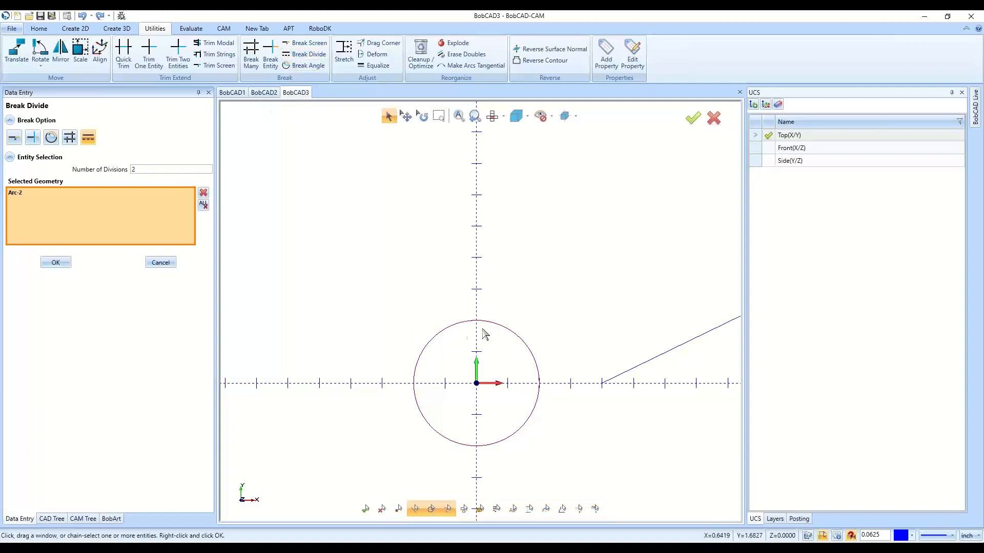
{"action": "left_click", "coordinate": [56, 265]}
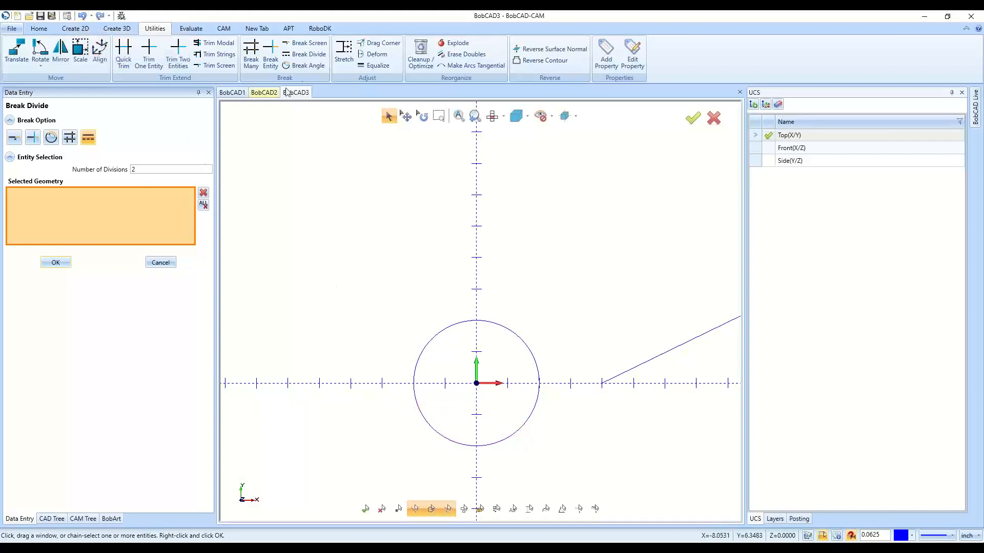
Break the circle at its left quadrant point with Break Screen
{"action": "left_click", "coordinate": [307, 43]}
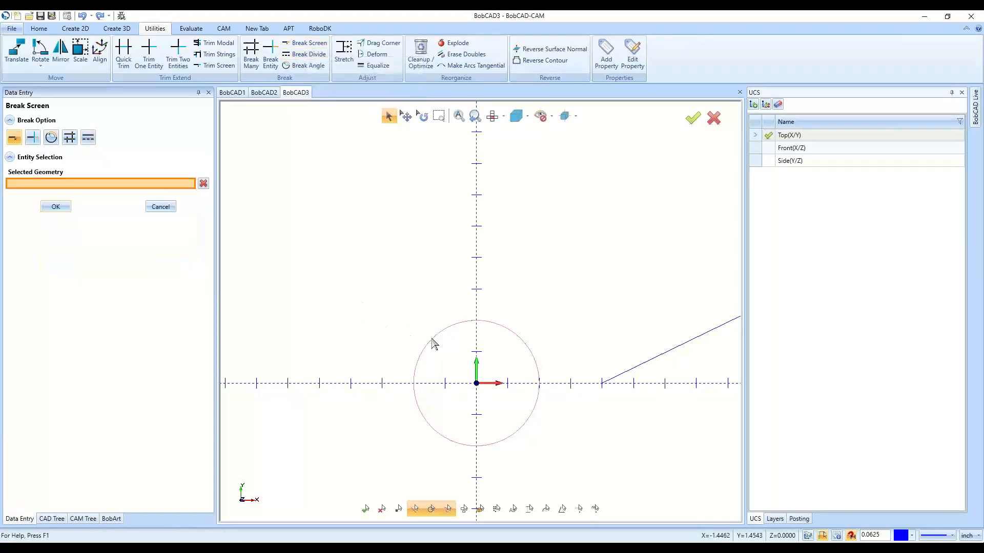
{"action": "left_click", "coordinate": [433, 344]}
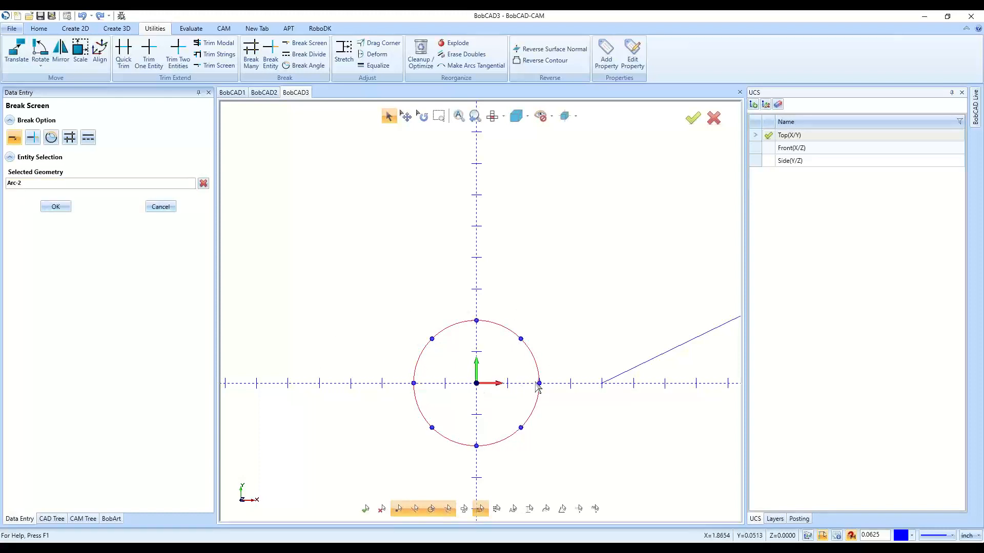
{"action": "left_click", "coordinate": [414, 385]}
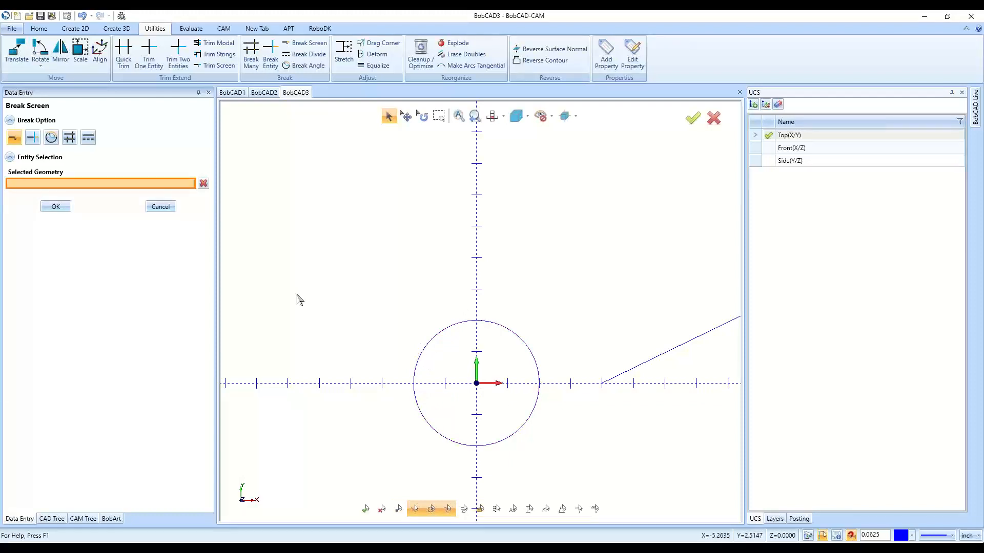
Draw a horizontal line through the circle along the X axis, from X -4 to about X 2.81
{"action": "left_click", "coordinate": [305, 68]}
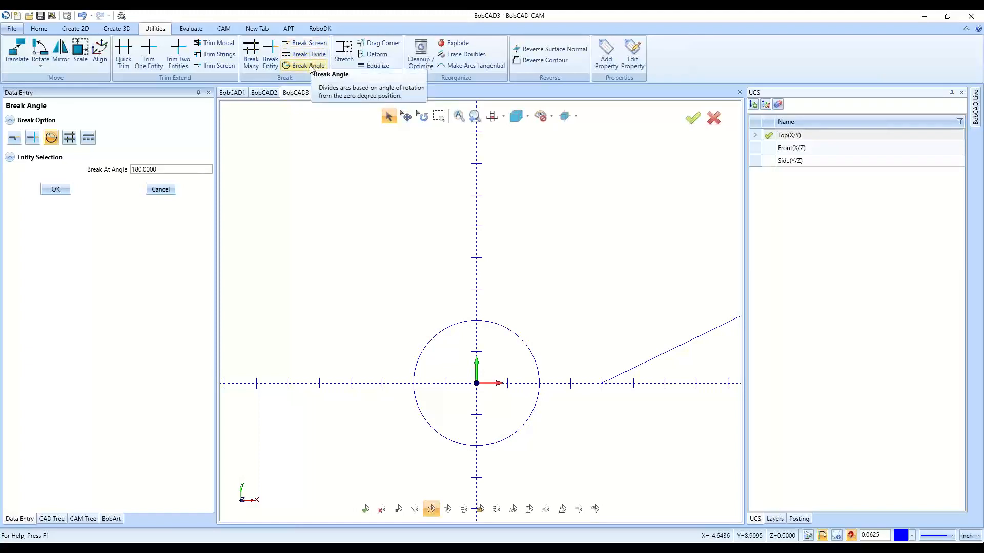
{"action": "left_click", "coordinate": [75, 28]}
{"action": "left_click", "coordinate": [33, 51]}
{"action": "left_click", "coordinate": [155, 28]}
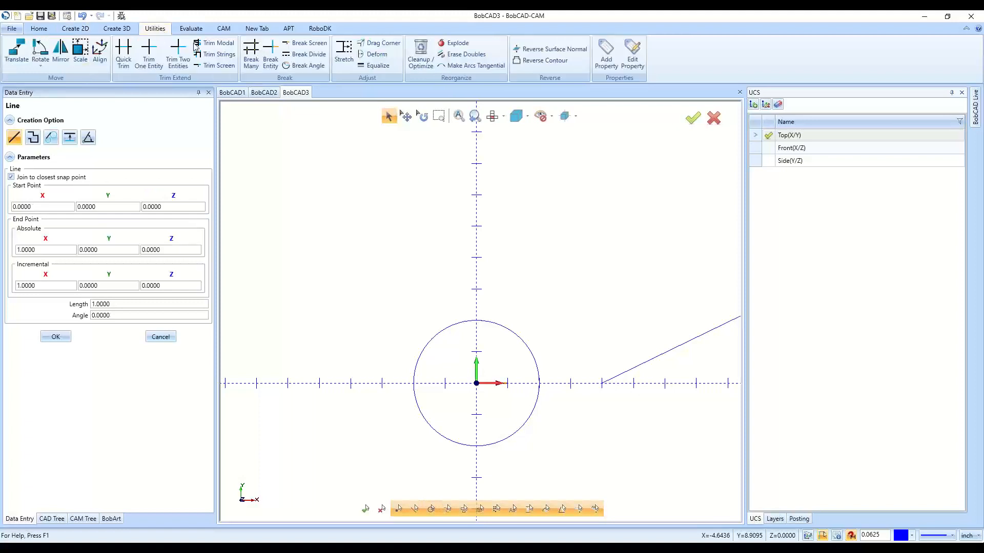
{"action": "left_click", "coordinate": [75, 28]}
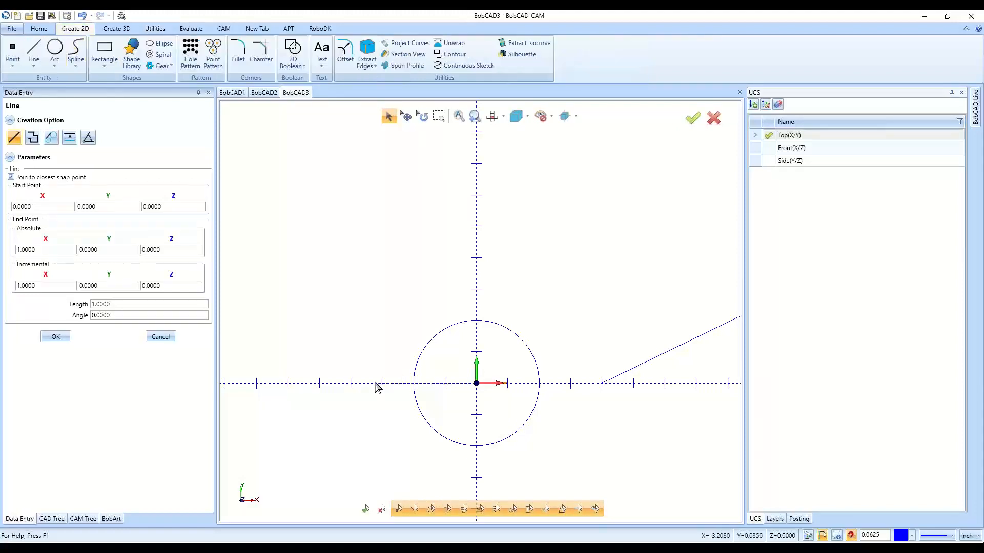
{"action": "left_click", "coordinate": [351, 383]}
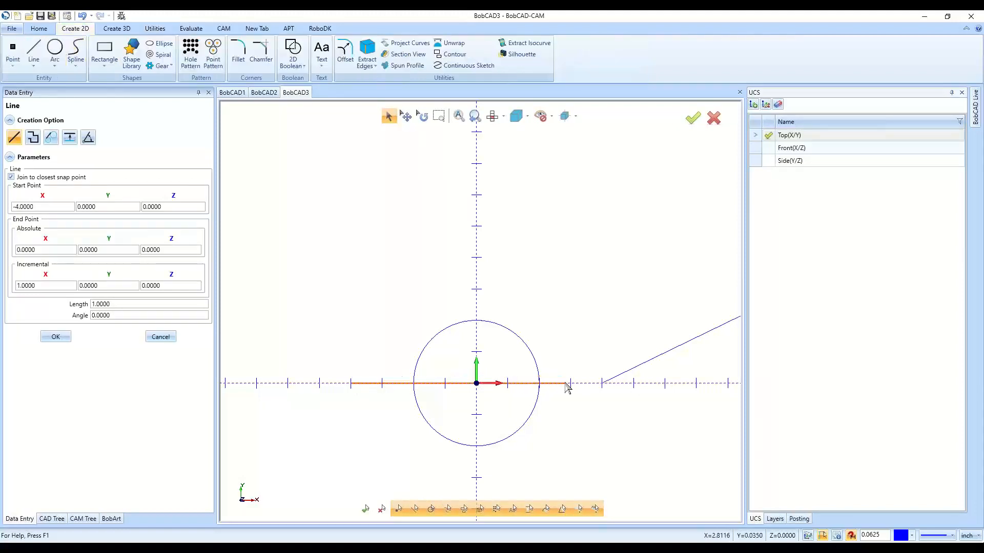
{"action": "left_click", "coordinate": [567, 387]}
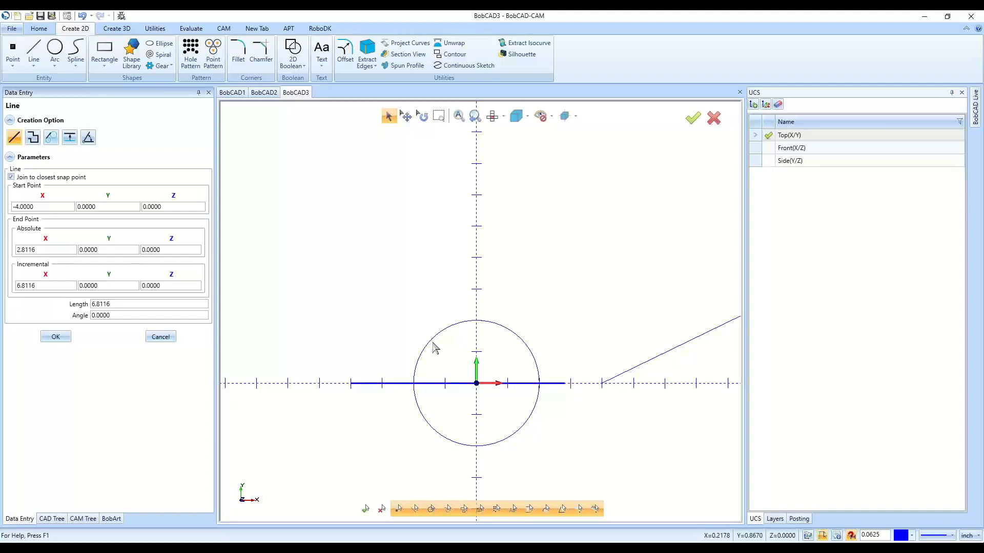
Try Break Entity with the circle's upper arc as the first entity, and cancel the command
{"action": "left_click", "coordinate": [155, 29]}
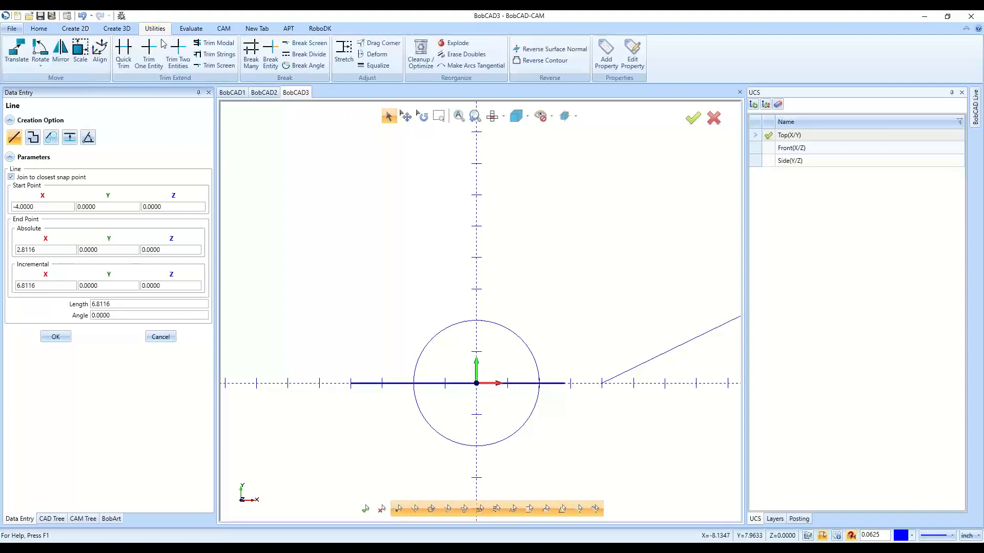
{"action": "left_click", "coordinate": [270, 54]}
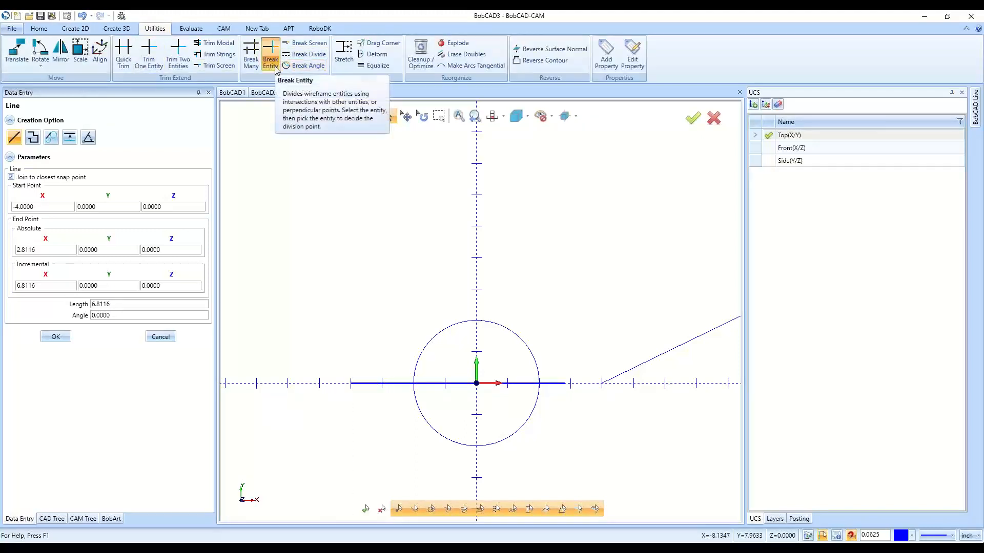
{"action": "left_click", "coordinate": [508, 331]}
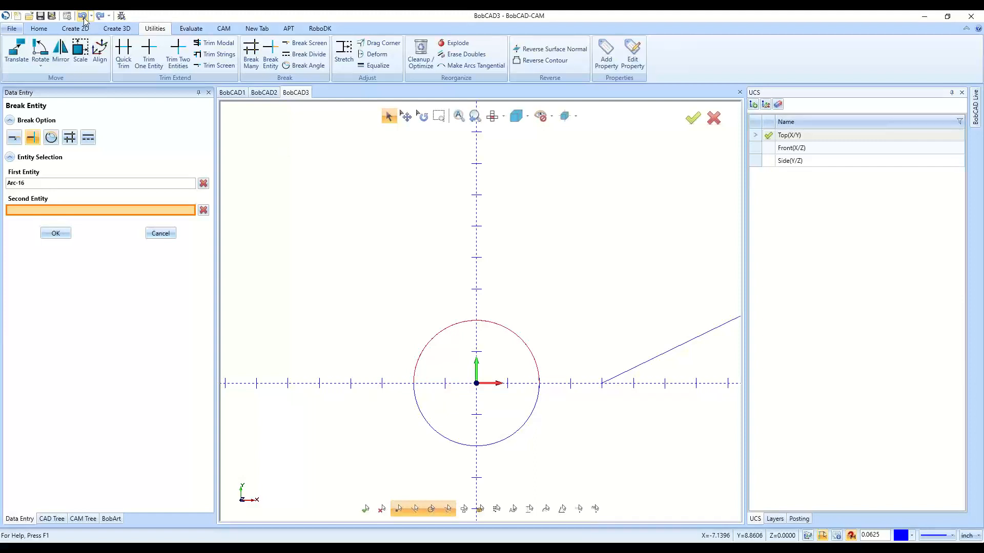
{"action": "left_click", "coordinate": [160, 233]}
Draw a horizontal line along the X axis from X -3.375 to the circle's right quadrant at X 2
{"action": "left_click", "coordinate": [75, 29]}
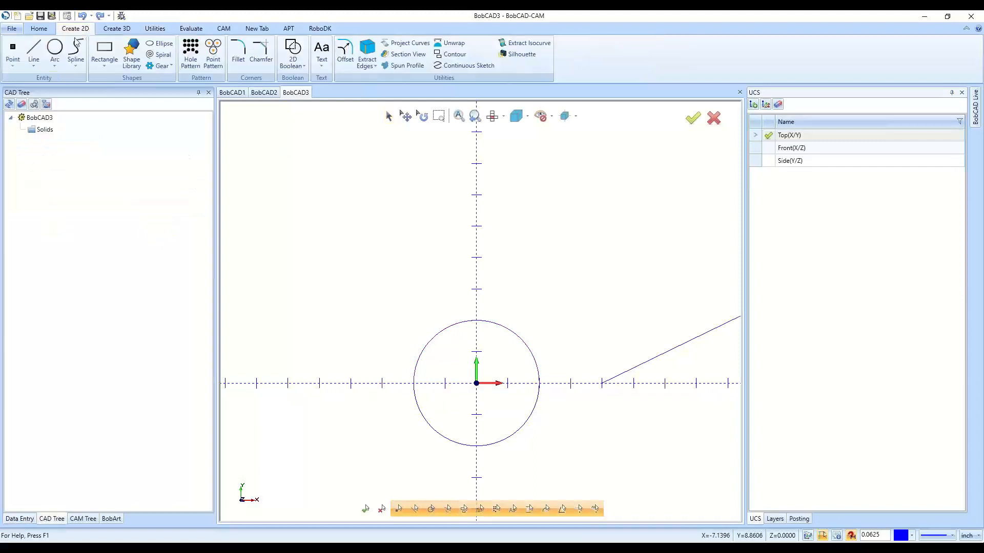
{"action": "left_click", "coordinate": [34, 49]}
{"action": "left_click", "coordinate": [370, 388]}
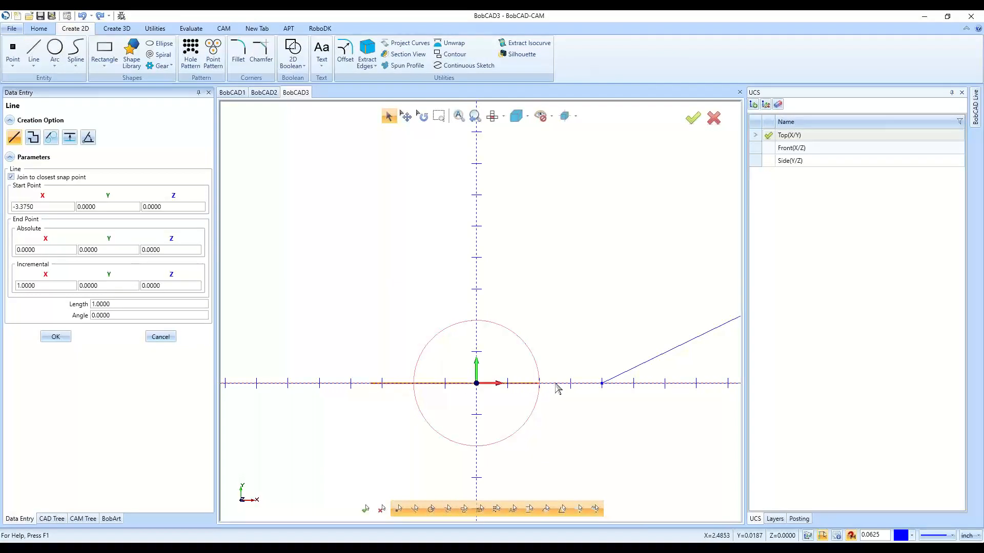
{"action": "left_click", "coordinate": [538, 385]}
{"action": "left_click", "coordinate": [160, 336]}
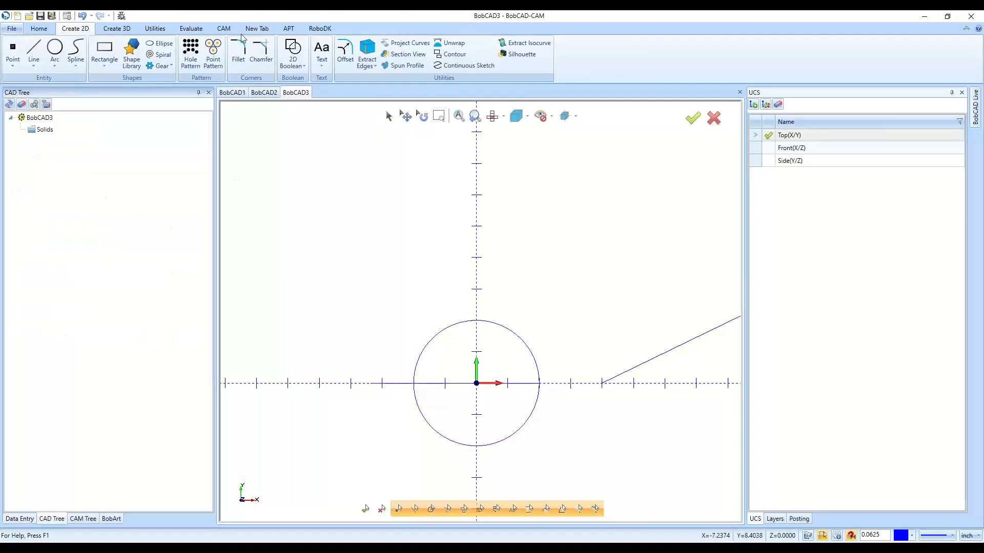
Try to break the circle at the line ending on its right quadrant with Break Entity
{"action": "left_click", "coordinate": [154, 29]}
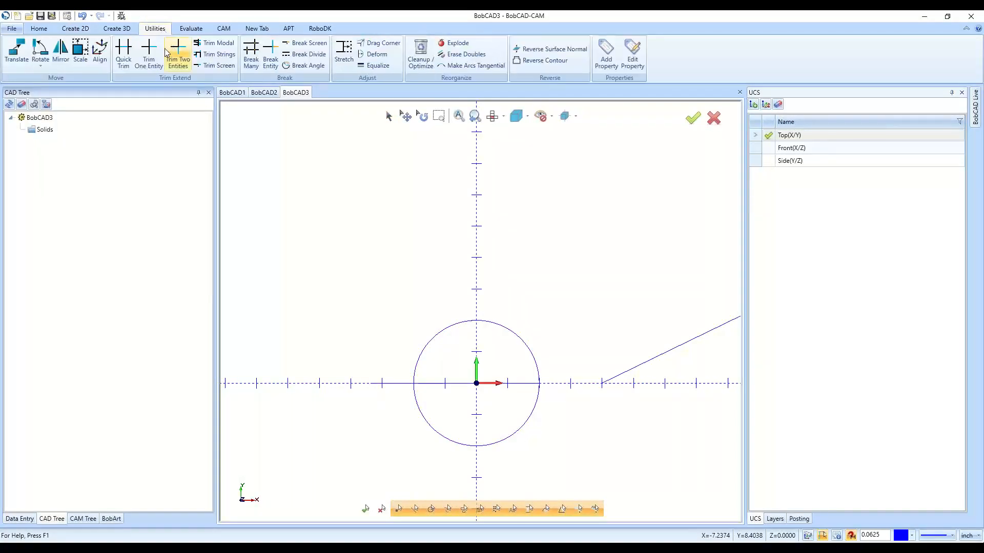
{"action": "left_click", "coordinate": [270, 56]}
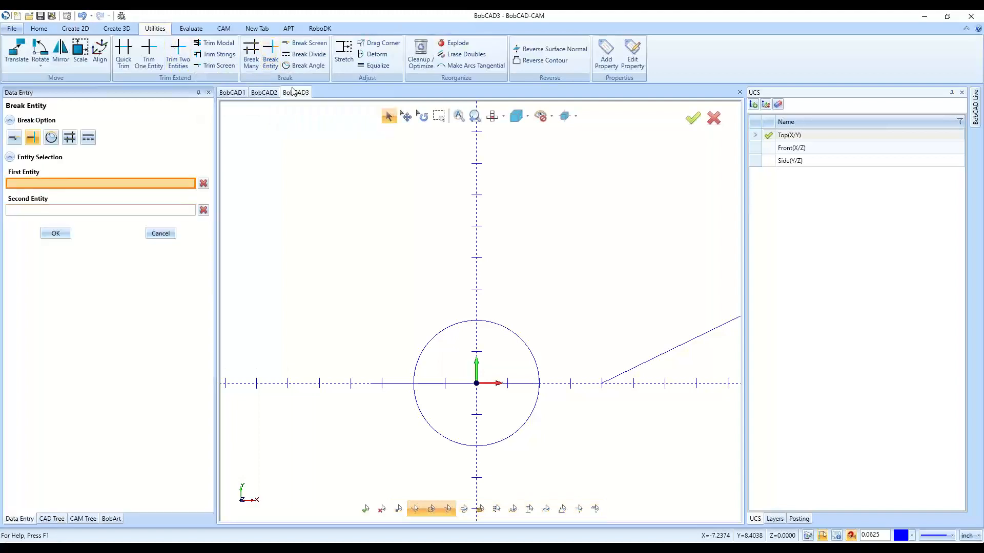
{"action": "left_click", "coordinate": [490, 323]}
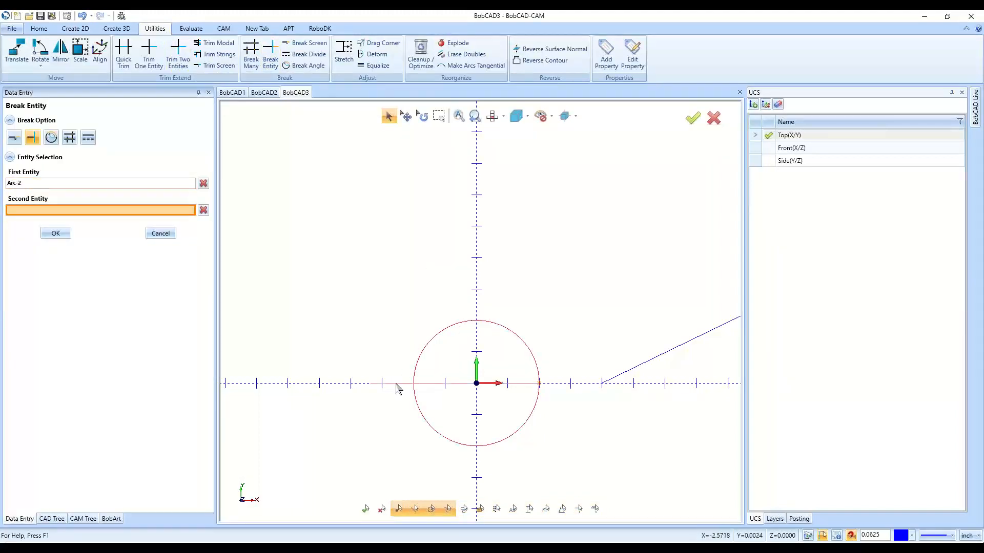
{"action": "left_click", "coordinate": [397, 384]}
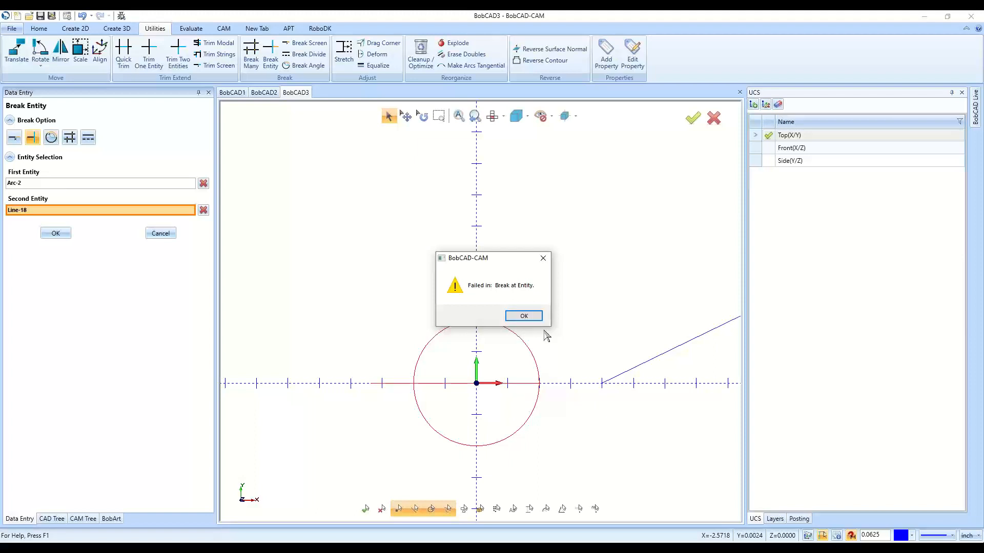
{"action": "left_click", "coordinate": [524, 316]}
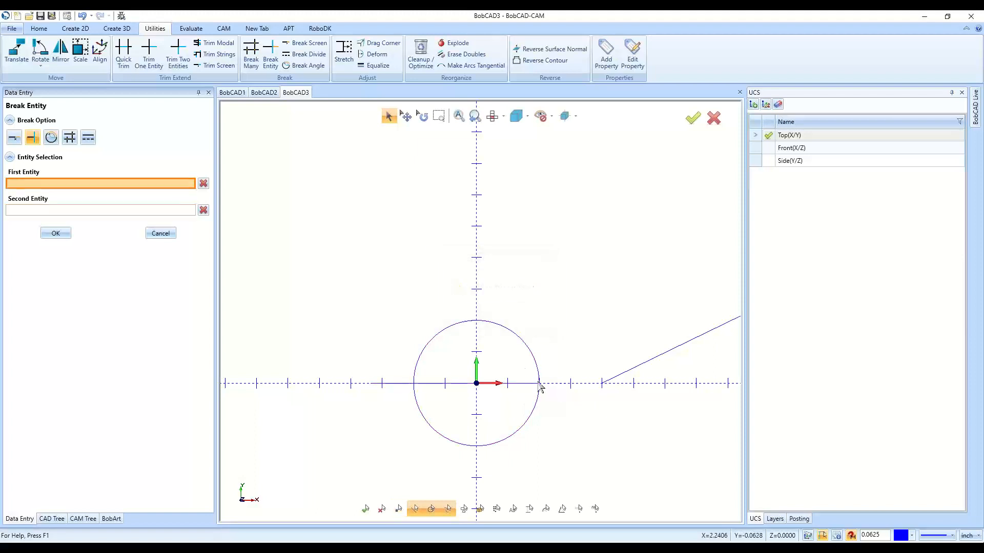
Draw a horizontal line crossing the whole circle along the X axis, from X -3.5 to X 3.25
{"action": "left_click", "coordinate": [75, 28]}
{"action": "left_click", "coordinate": [33, 52]}
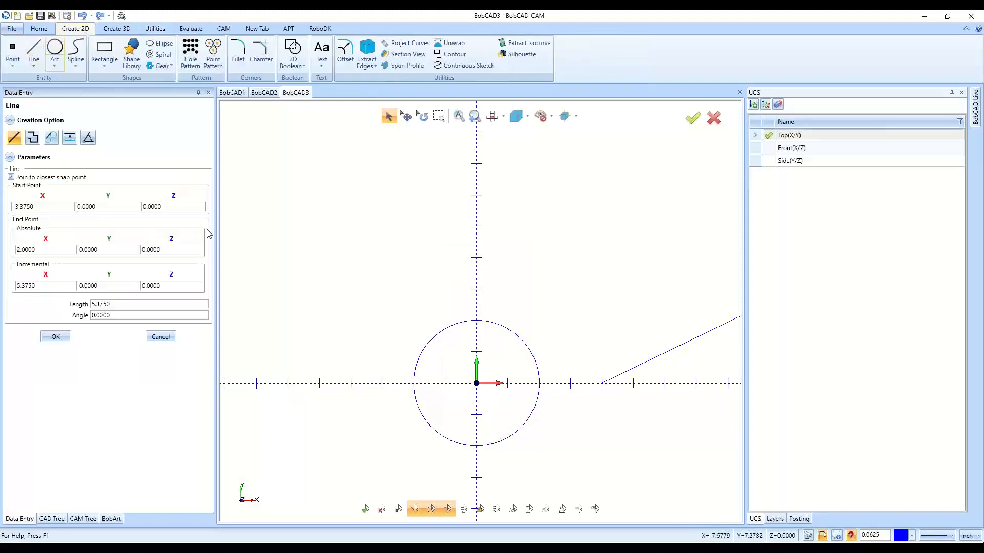
{"action": "left_click", "coordinate": [367, 383]}
{"action": "left_click", "coordinate": [578, 384]}
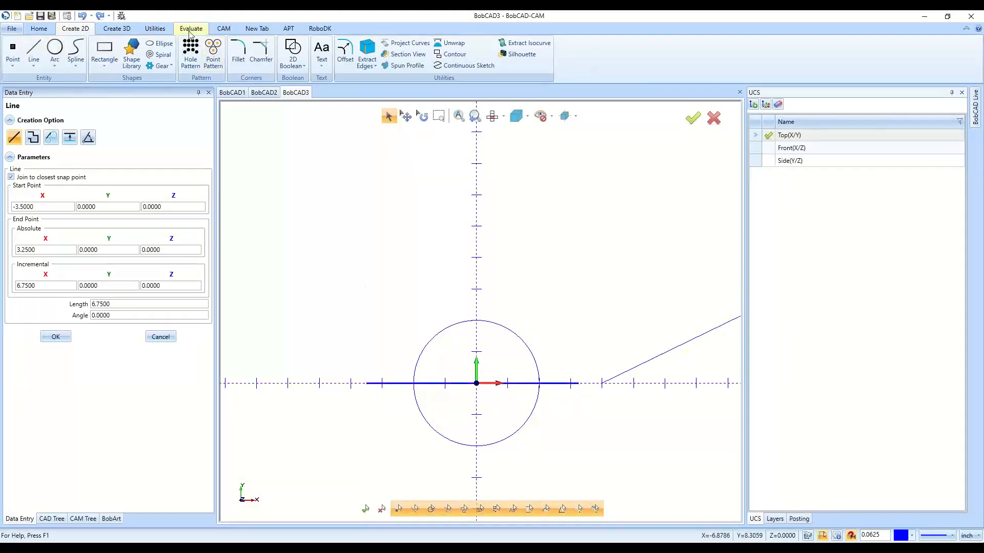
Try to break the circle with Break Entity at the line that crosses it completely, and leave the command
{"action": "left_click", "coordinate": [155, 28]}
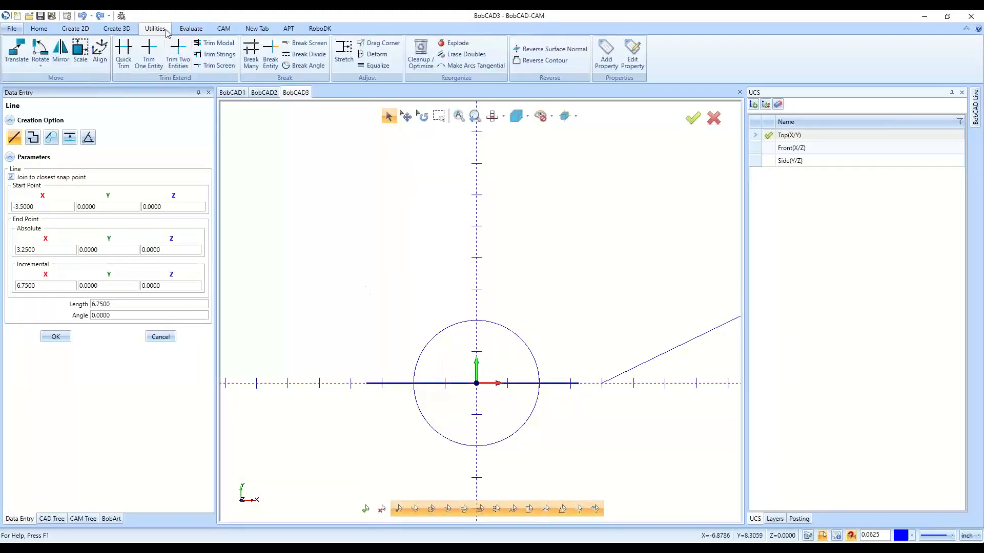
{"action": "left_click", "coordinate": [271, 55]}
{"action": "left_click", "coordinate": [534, 359]}
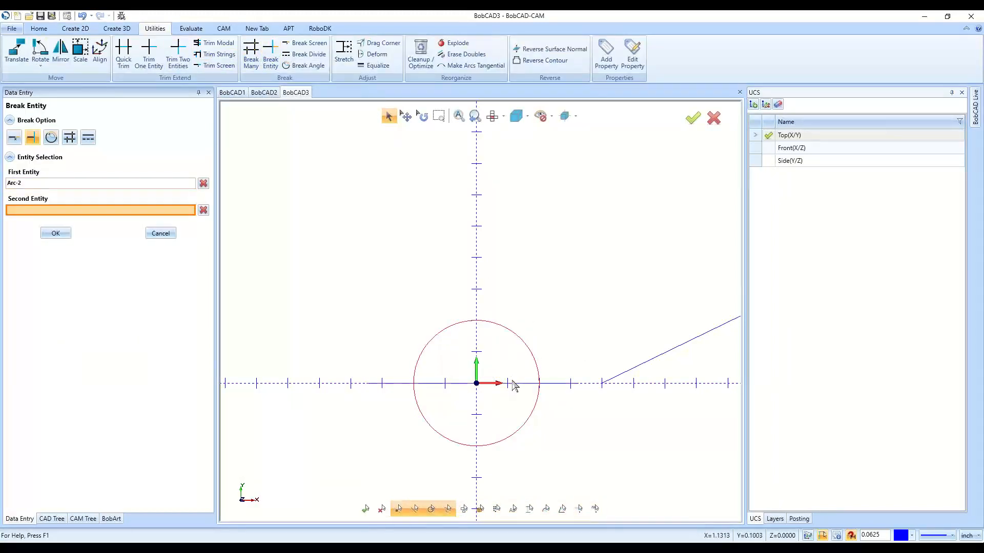
{"action": "left_click", "coordinate": [508, 383]}
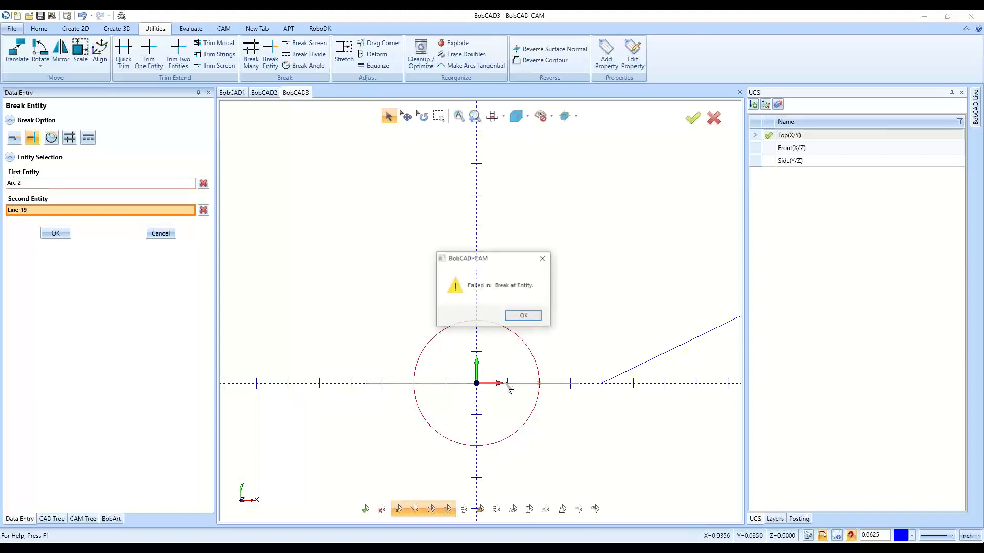
{"action": "left_click", "coordinate": [522, 319]}
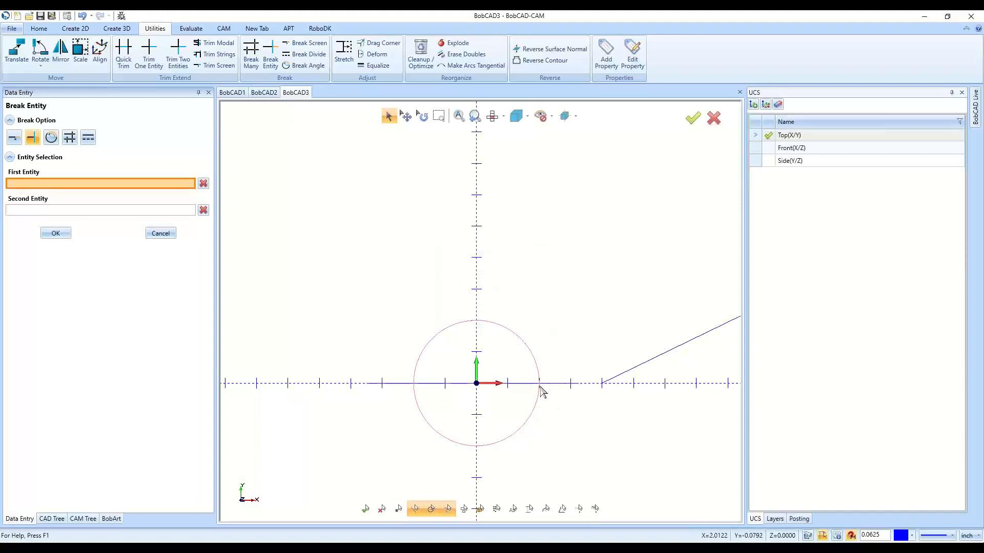
{"action": "left_click", "coordinate": [159, 233]}
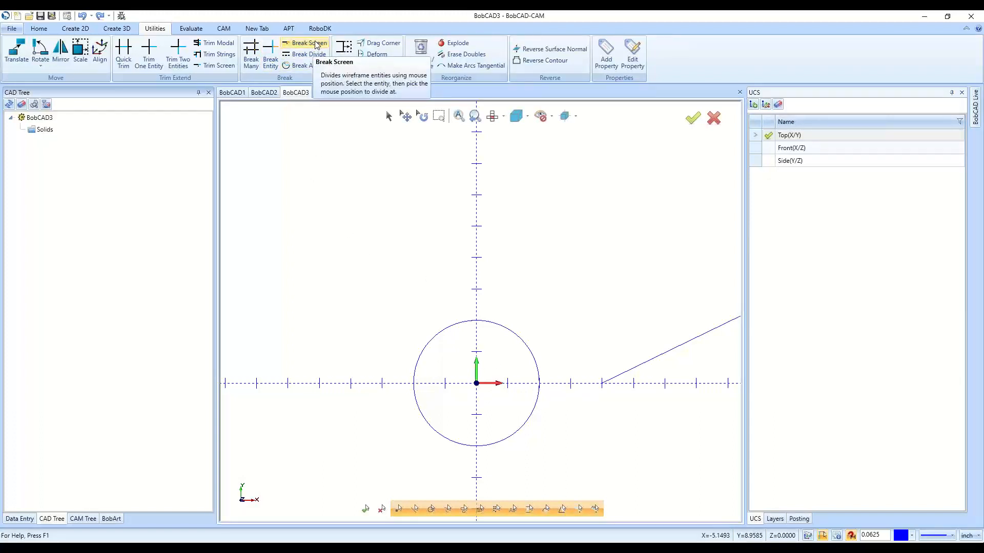
Review the Break Angle command, with its break angle of 180, as a way to split the circle, and leave it
{"action": "left_click", "coordinate": [306, 66]}
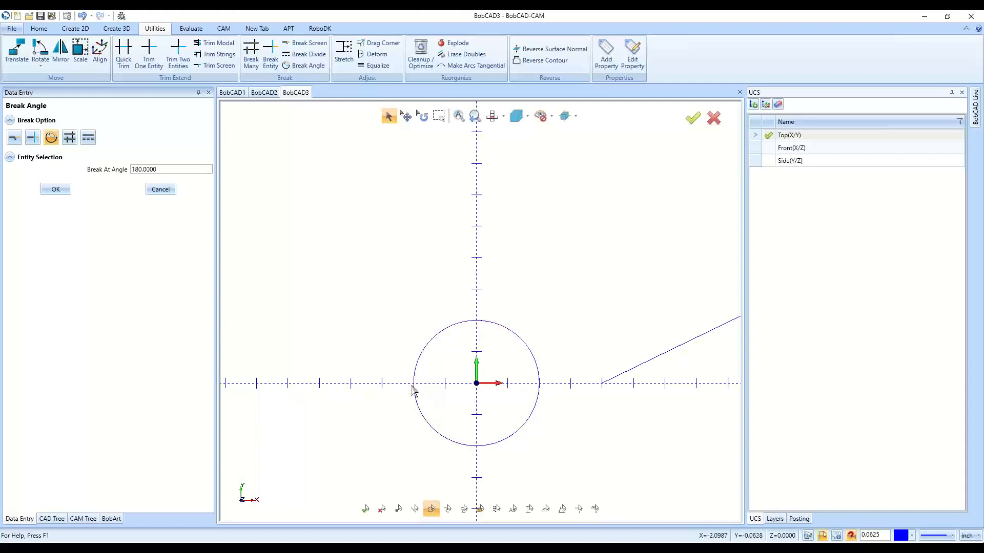
{"action": "left_click", "coordinate": [161, 189]}
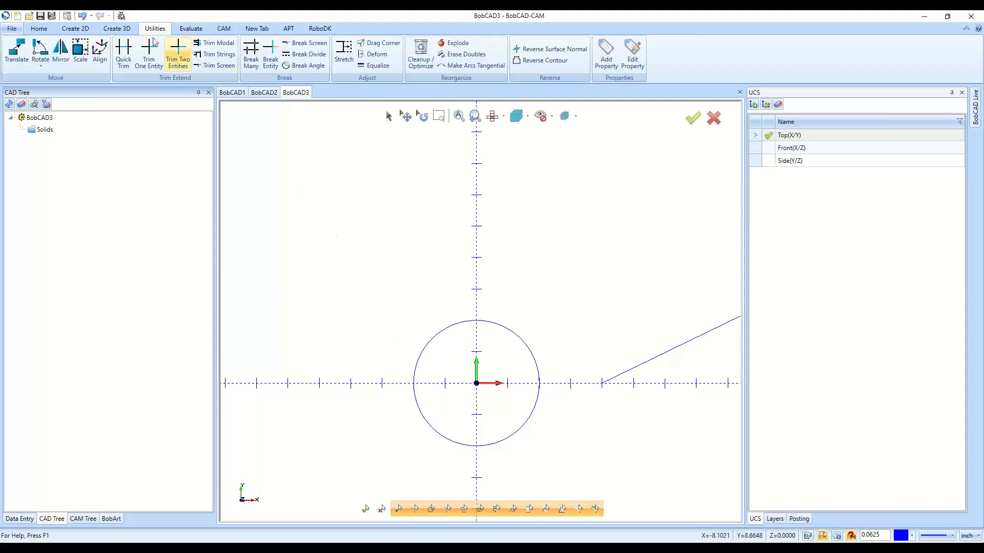
Fit the BobCAD CAM text to the upper half of the circle with Fit Text to a Curve, using middle alignment
{"action": "scroll", "coordinate": [177, 54], "scroll_direction": "up", "scroll_amount": 2}
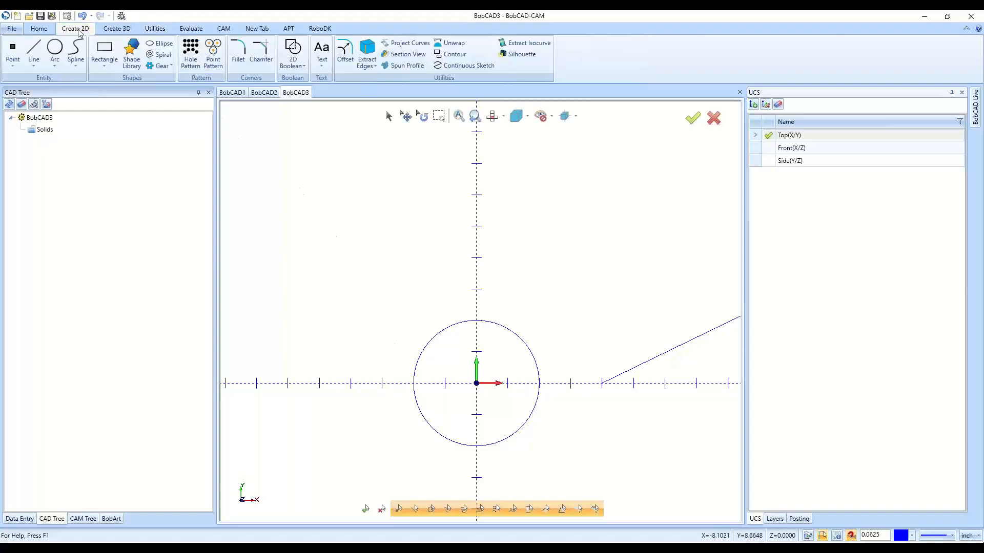
{"action": "left_click", "coordinate": [321, 64]}
{"action": "left_click", "coordinate": [345, 92]}
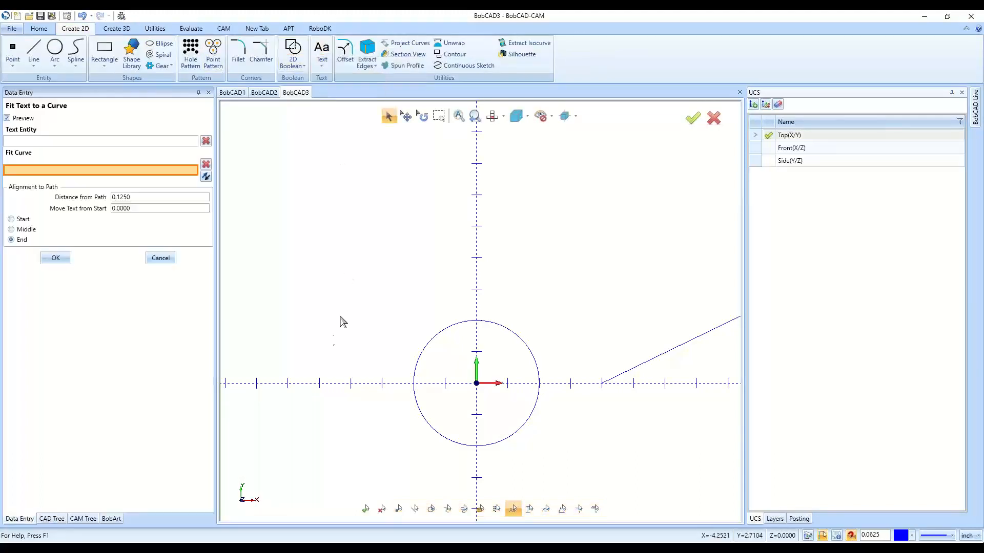
{"action": "scroll", "coordinate": [322, 372], "scroll_direction": "down", "scroll_amount": 3}
{"action": "scroll", "coordinate": [459, 260], "scroll_direction": "up", "scroll_amount": 2}
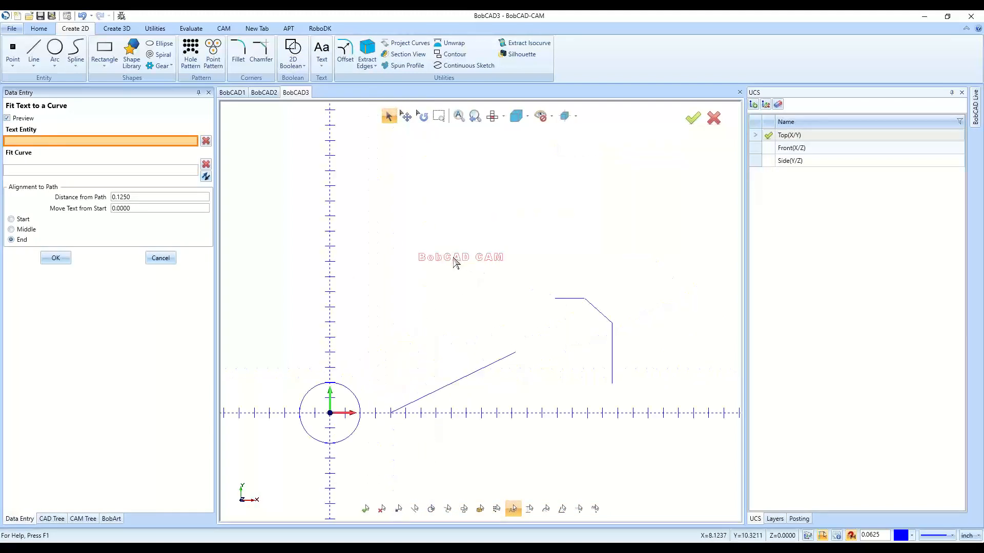
{"action": "left_click", "coordinate": [455, 262]}
{"action": "scroll", "coordinate": [274, 431], "scroll_direction": "up", "scroll_amount": 3}
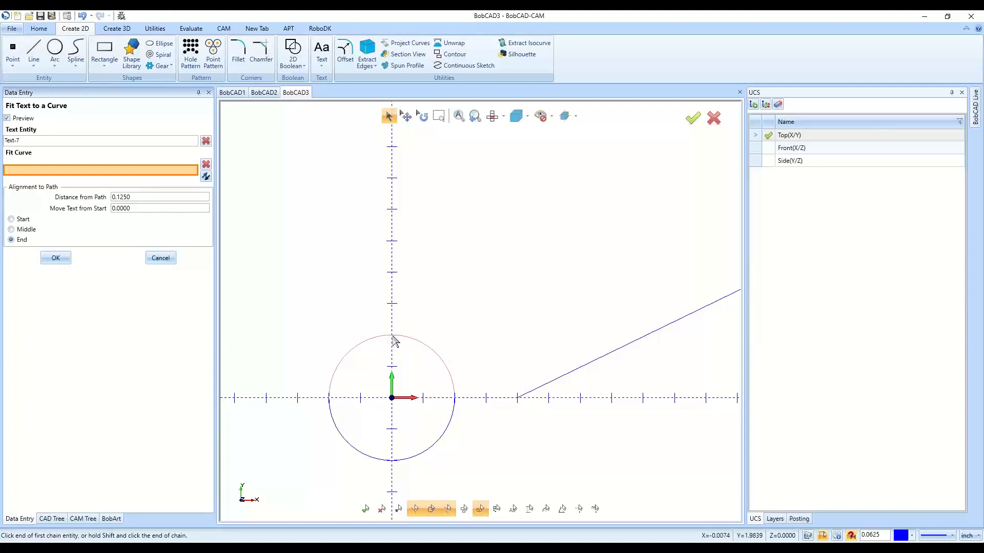
{"action": "left_click", "coordinate": [410, 343]}
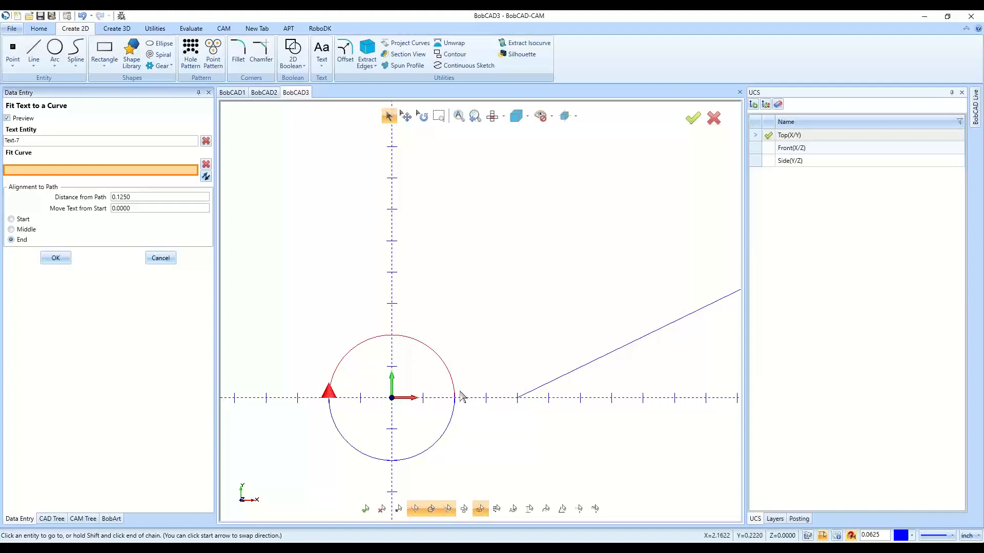
{"action": "left_click", "coordinate": [447, 367]}
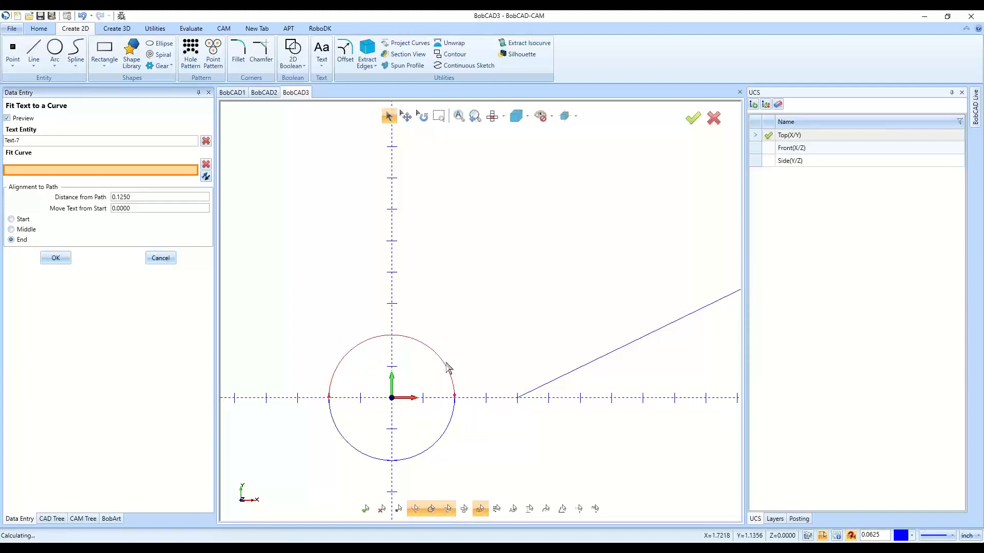
{"action": "left_click", "coordinate": [14, 230]}
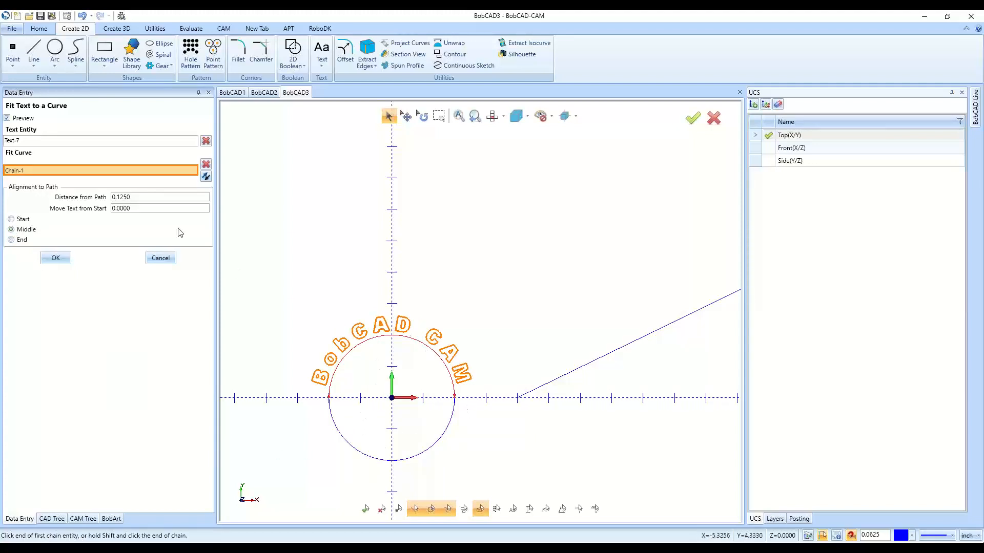
Try moving the fitted text 0.125 from the start of the arc and reset that offset to 0
{"action": "double_click", "coordinate": [137, 210]}
{"action": "type", "text": "0.1250"}
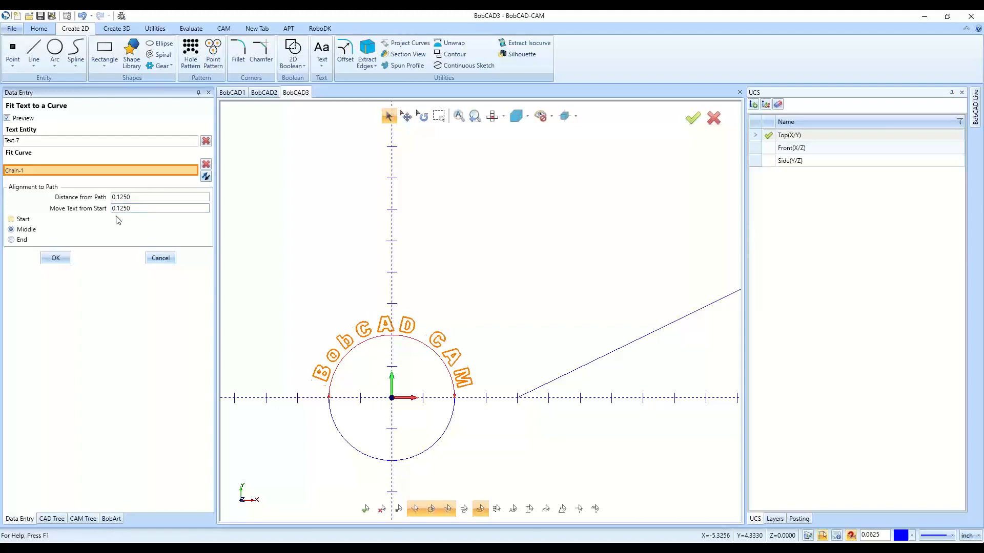
{"action": "double_click", "coordinate": [139, 210]}
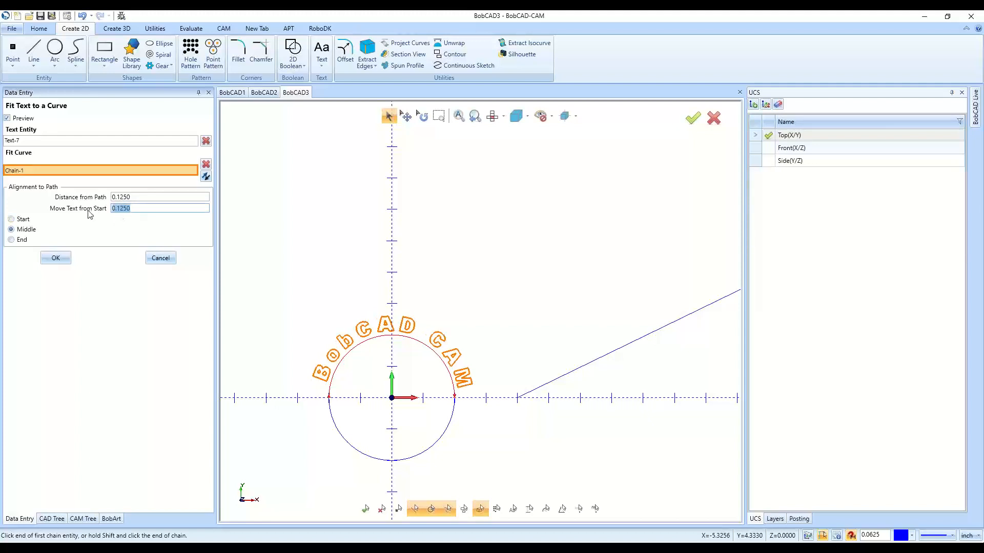
{"action": "key", "text": "Return"}
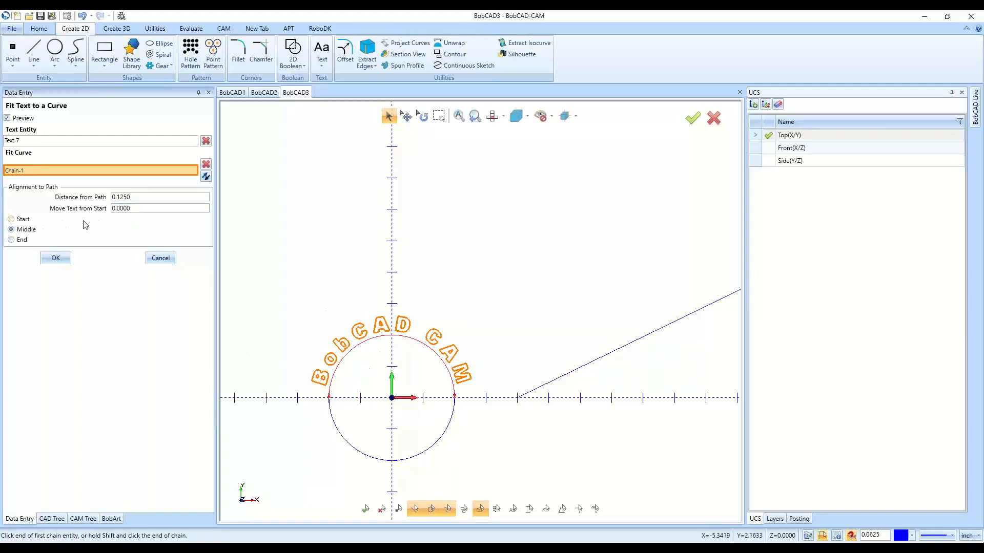
Try distances of 0 and 0.25 between the fitted text and the circle's upper arc
{"action": "double_click", "coordinate": [157, 197]}
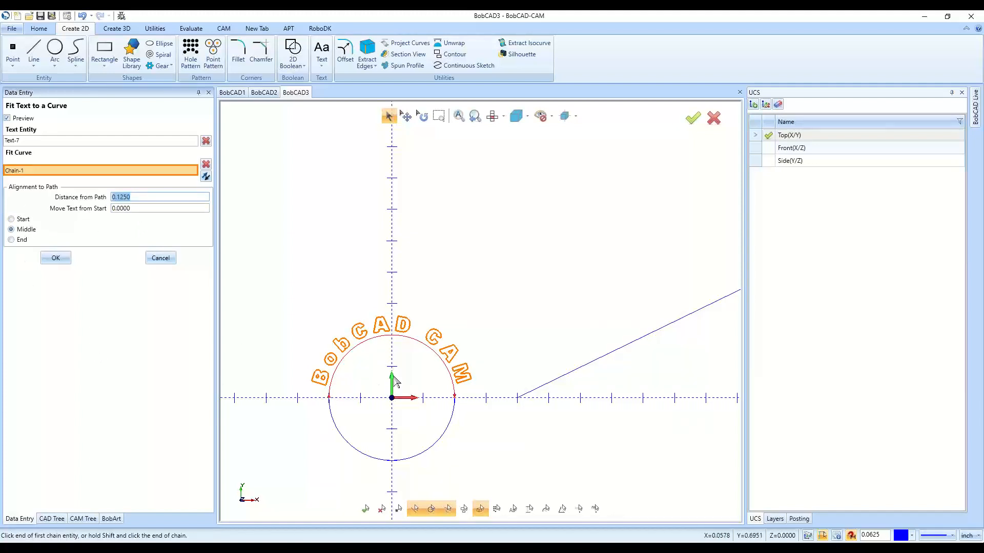
{"action": "type", "text": "000"}
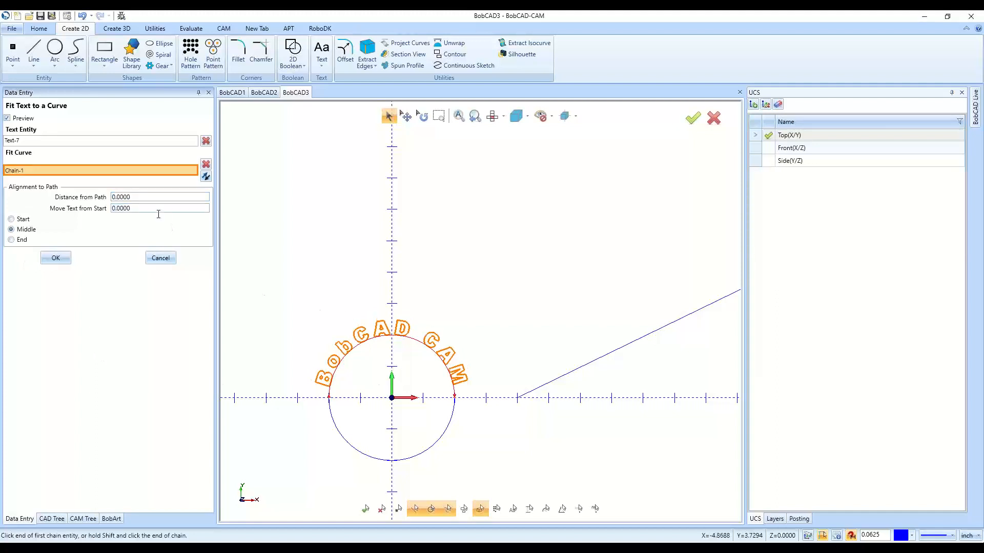
{"action": "key", "text": "Return"}
{"action": "type", "text": ".25"}
{"action": "key", "text": "Return"}
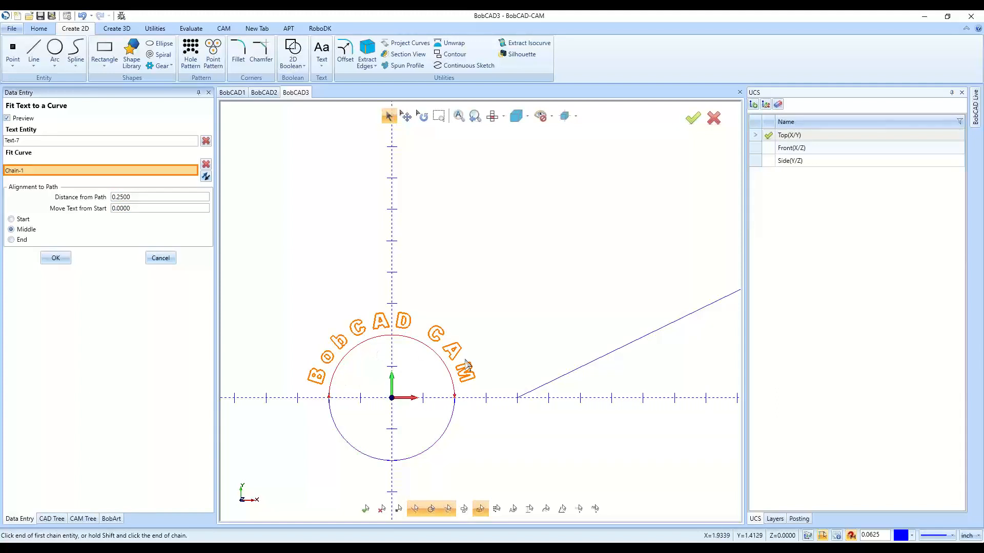
Set the text's distance from the path to 0, apply the fit to the arc and leave the command
{"action": "double_click", "coordinate": [138, 199]}
{"action": "type", "text": "00"}
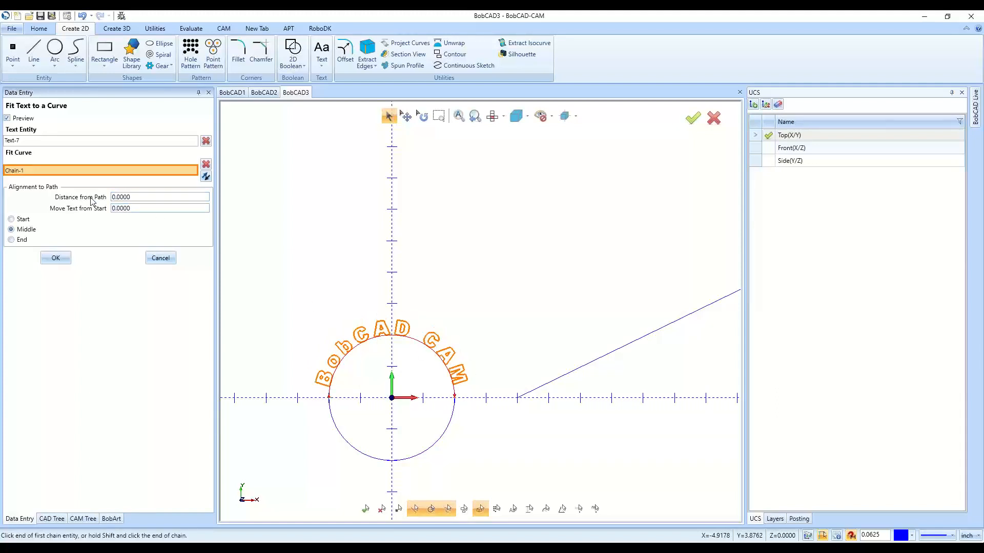
{"action": "left_click", "coordinate": [56, 258]}
{"action": "left_click", "coordinate": [160, 259]}
{"action": "scroll", "coordinate": [264, 384], "scroll_direction": "down", "scroll_amount": 3}
{"action": "scroll", "coordinate": [264, 384], "scroll_direction": "up", "scroll_amount": 2}
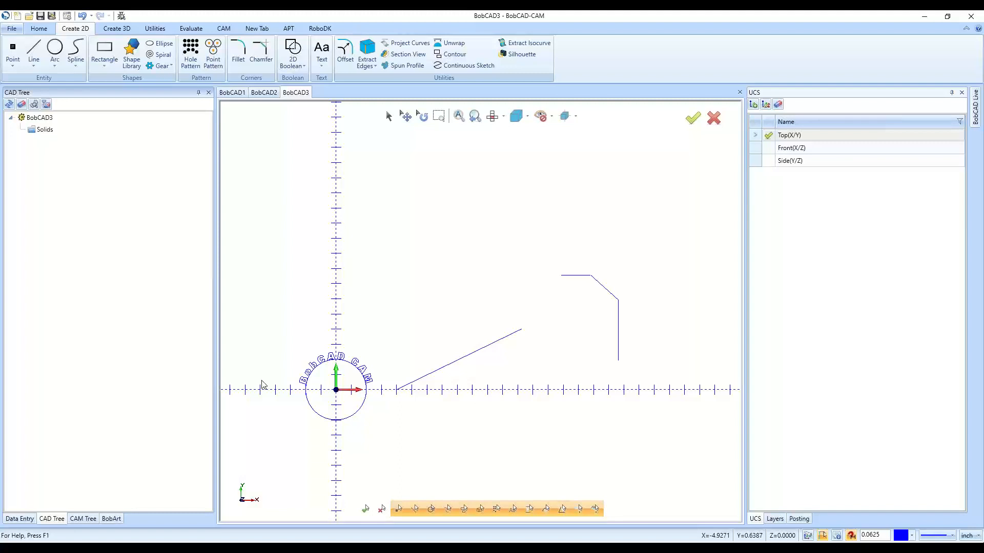
Review the font, base point, height and style settings of the Text command and leave without creating text
{"action": "left_click", "coordinate": [322, 51]}
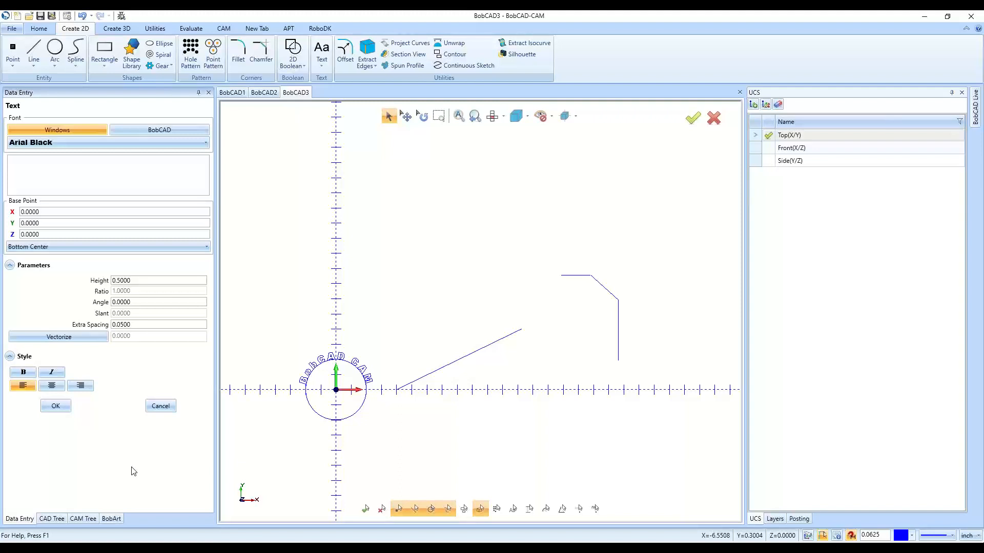
{"action": "left_click", "coordinate": [161, 406]}
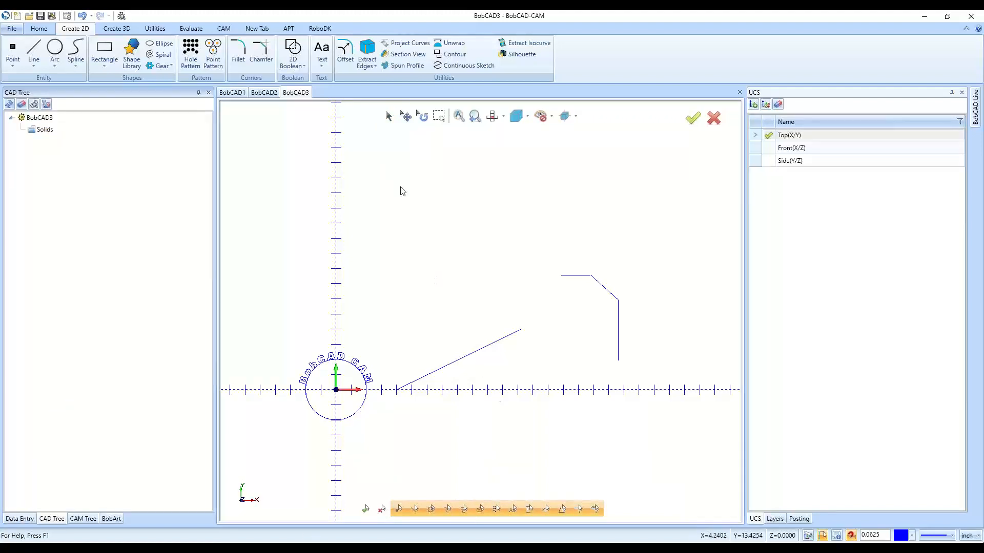
Open the 2x mill demo file from the Demos folder inside the desktop's New folder
{"action": "left_click", "coordinate": [29, 16]}
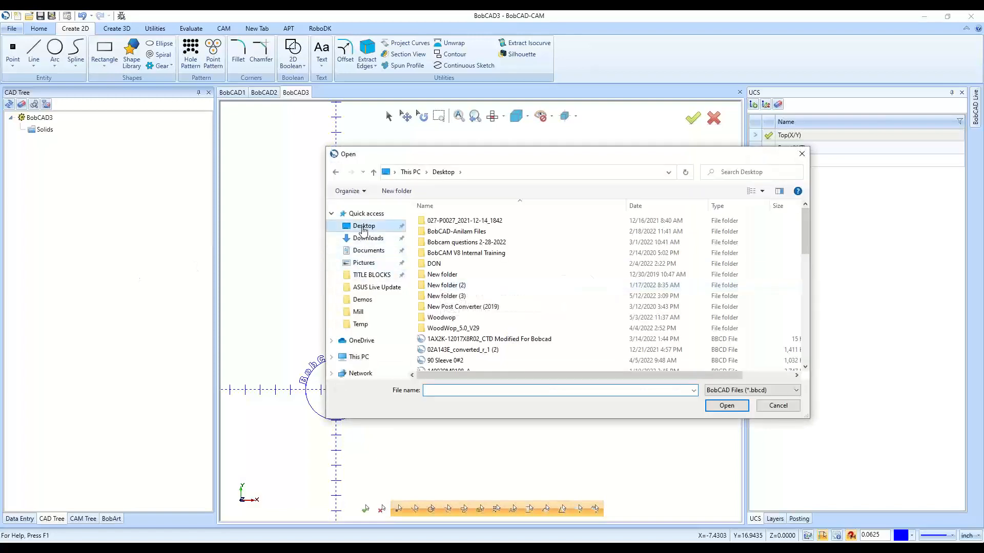
{"action": "double_click", "coordinate": [496, 275]}
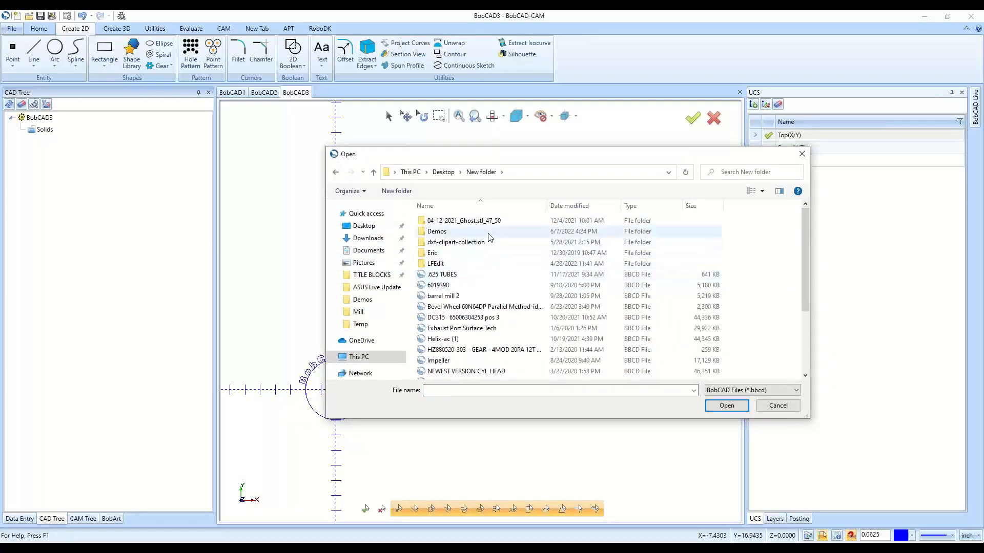
{"action": "double_click", "coordinate": [487, 233]}
{"action": "scroll", "coordinate": [487, 246], "scroll_direction": "down", "scroll_amount": 2}
{"action": "double_click", "coordinate": [487, 248]}
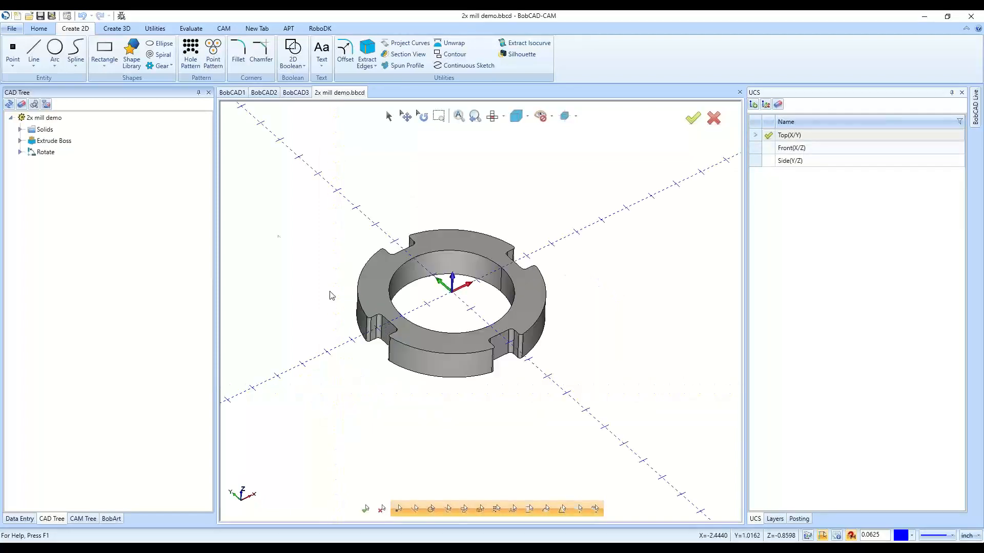
Extrude the ring's inner circular edge as a boss with a positive distance of 0.5 inch to fill the bore
{"action": "left_click", "coordinate": [117, 29]}
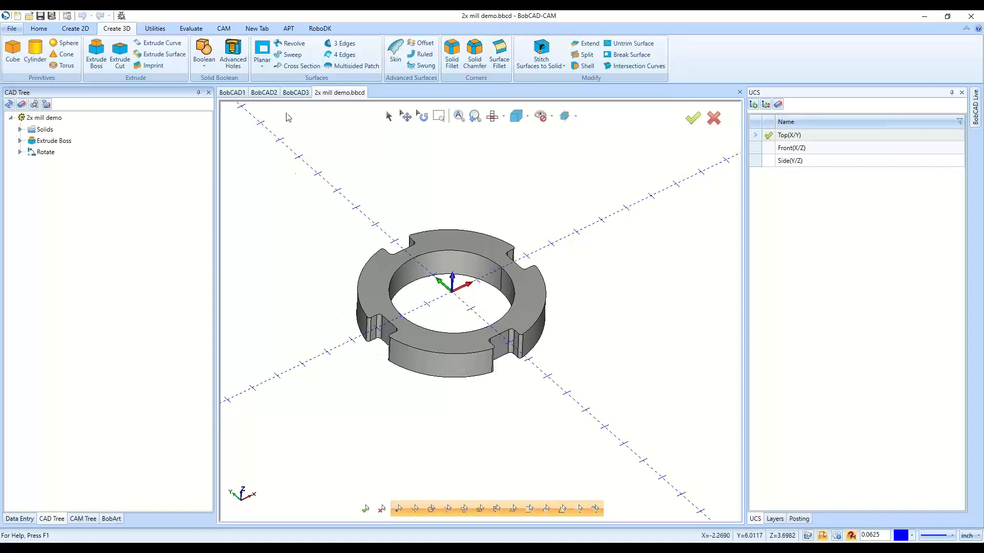
{"action": "left_click", "coordinate": [97, 51]}
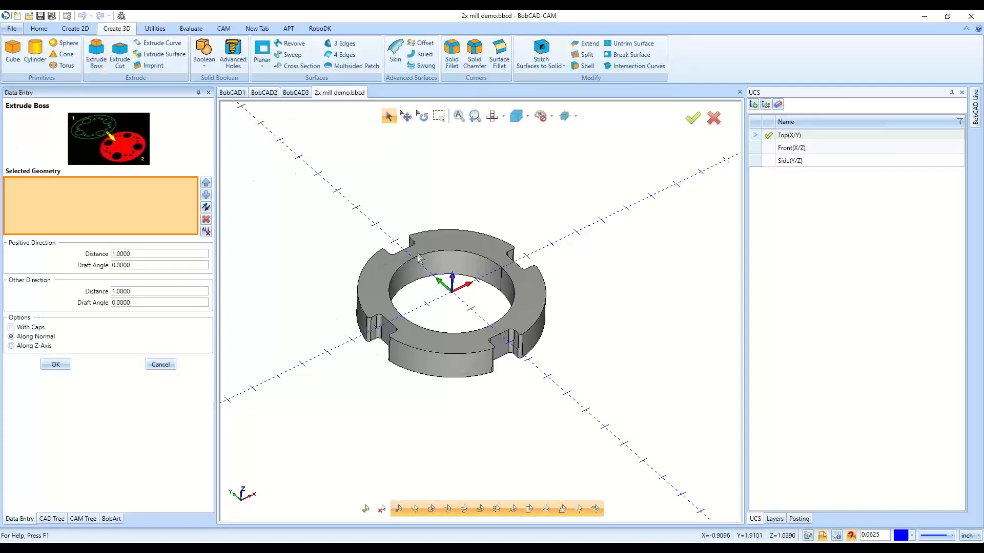
{"action": "left_click", "coordinate": [419, 258]}
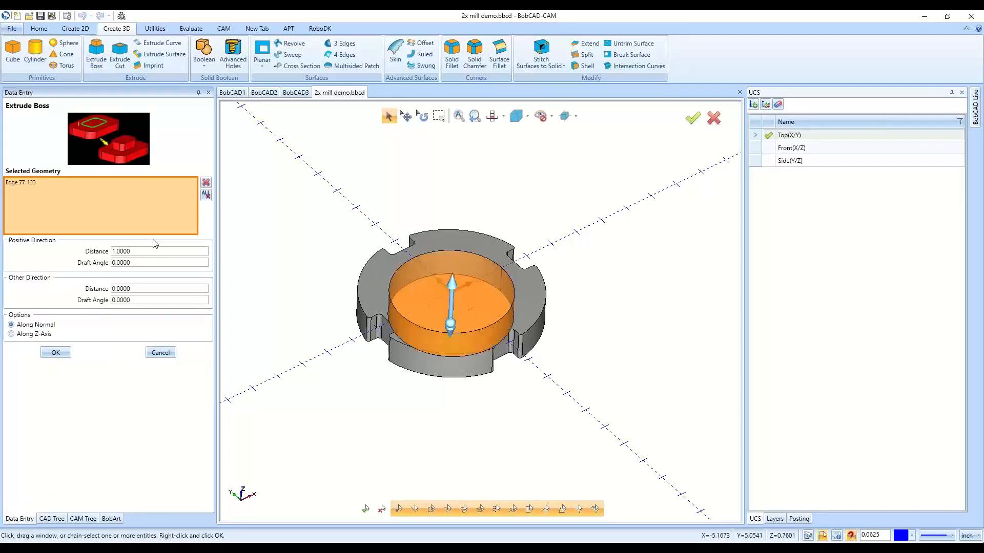
{"action": "double_click", "coordinate": [145, 251]}
{"action": "type", "text": ".5"}
{"action": "left_click", "coordinate": [55, 353]}
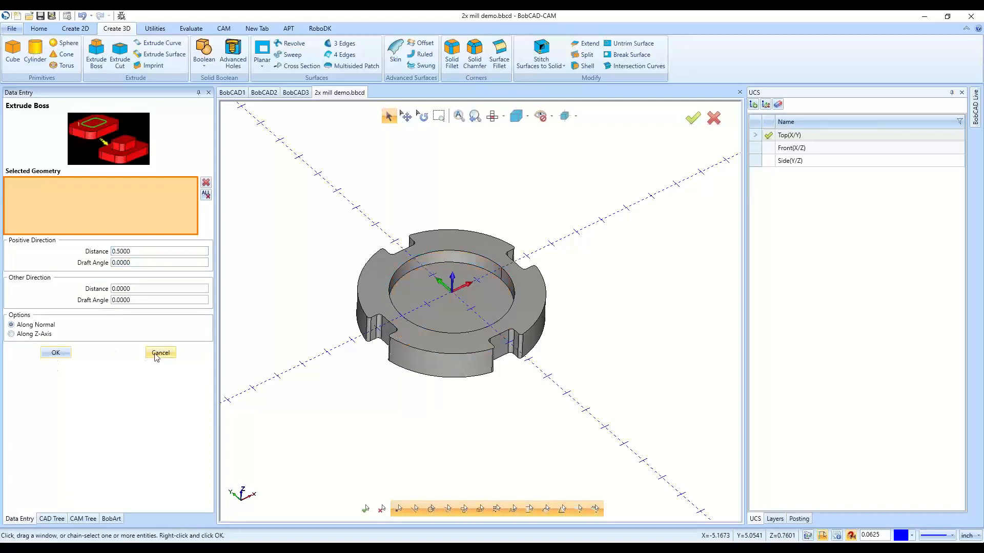
{"action": "left_click", "coordinate": [159, 353]}
Create a new milling job using the BC_3x_Mill machine and the System Default parameter template
{"action": "scroll", "coordinate": [484, 280], "scroll_direction": "up", "scroll_amount": 2}
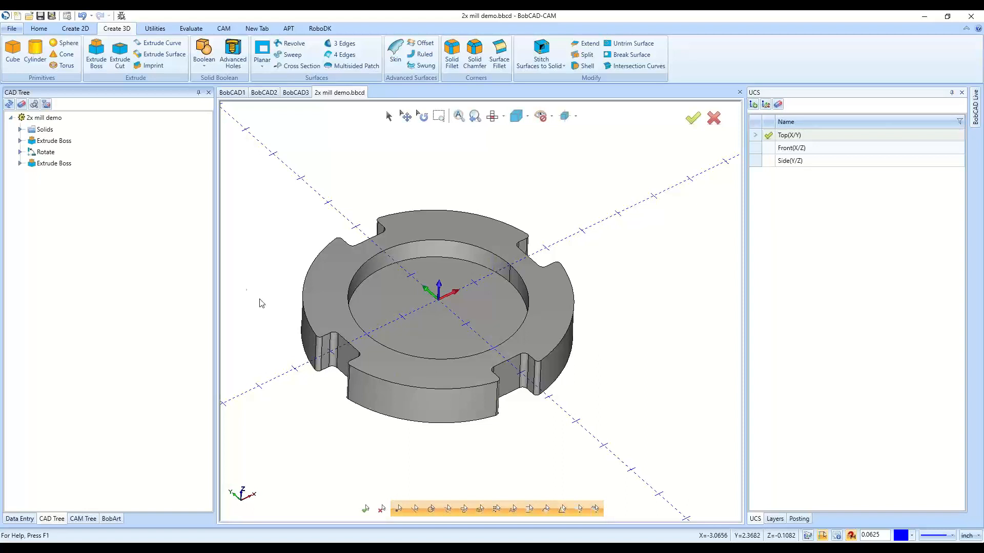
{"action": "left_click", "coordinate": [224, 30]}
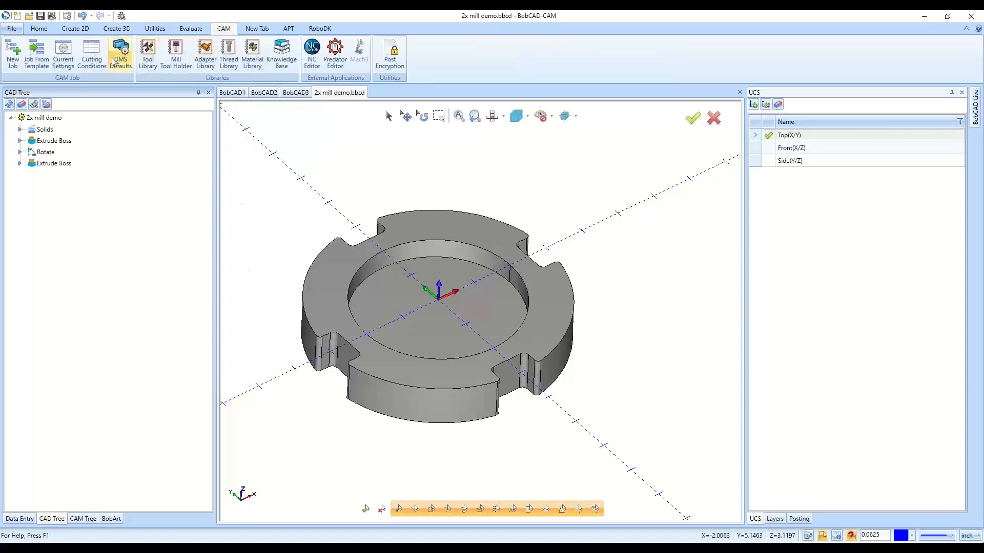
{"action": "left_click", "coordinate": [15, 57]}
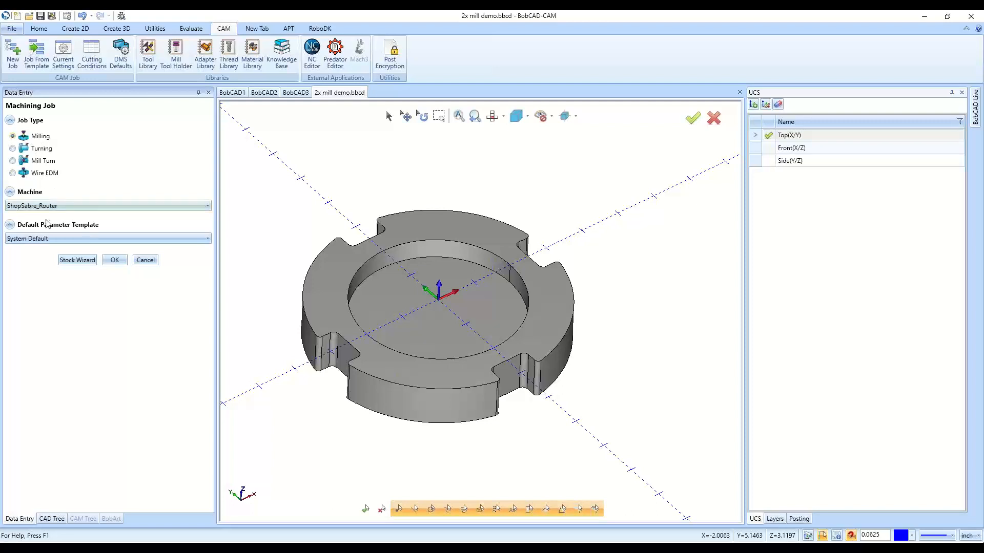
{"action": "left_click", "coordinate": [51, 206]}
{"action": "scroll", "coordinate": [66, 241], "scroll_direction": "up", "scroll_amount": 2}
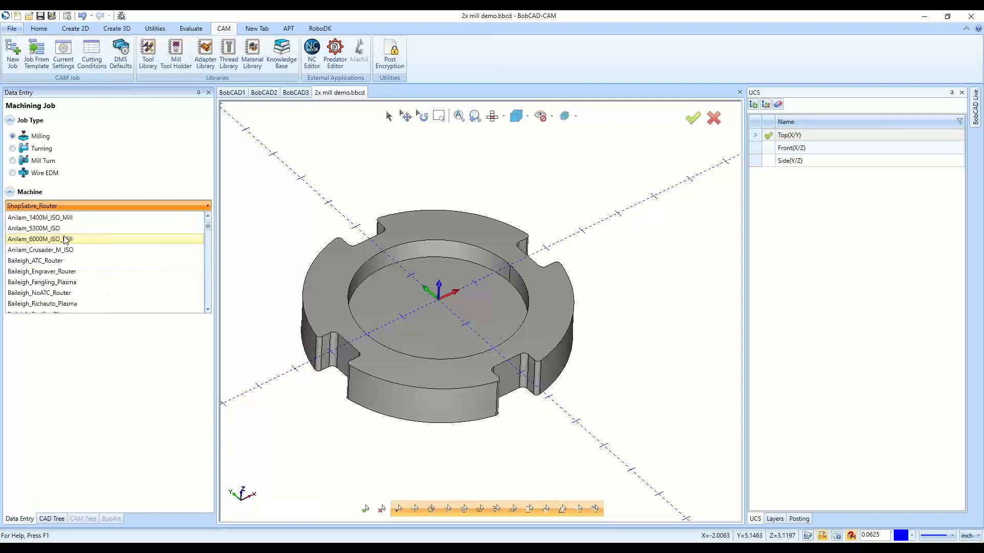
{"action": "scroll", "coordinate": [66, 240], "scroll_direction": "down", "scroll_amount": 1}
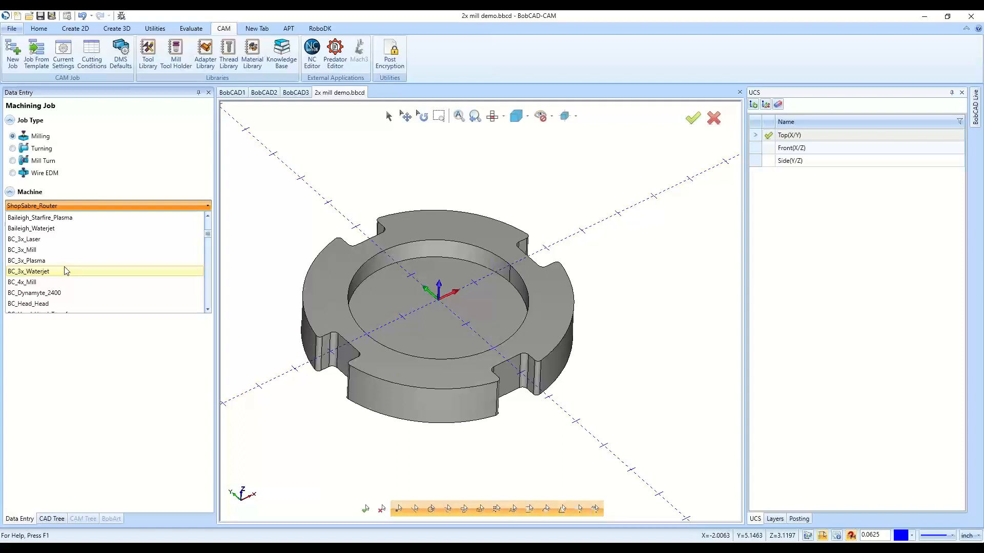
{"action": "left_click", "coordinate": [42, 250]}
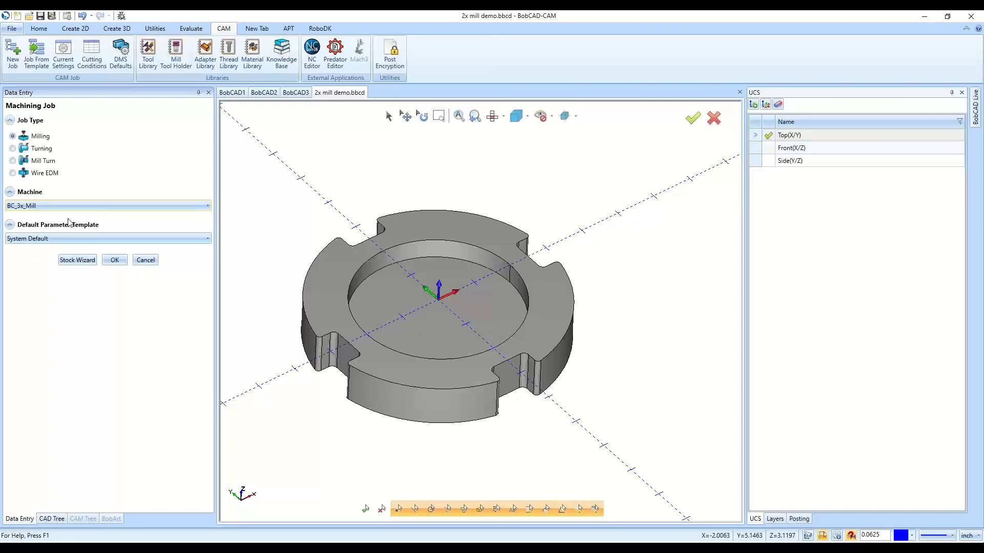
Start the Stock Wizard, choose the ring solid as the workpiece, and continue to the stock definition
{"action": "left_click", "coordinate": [78, 263]}
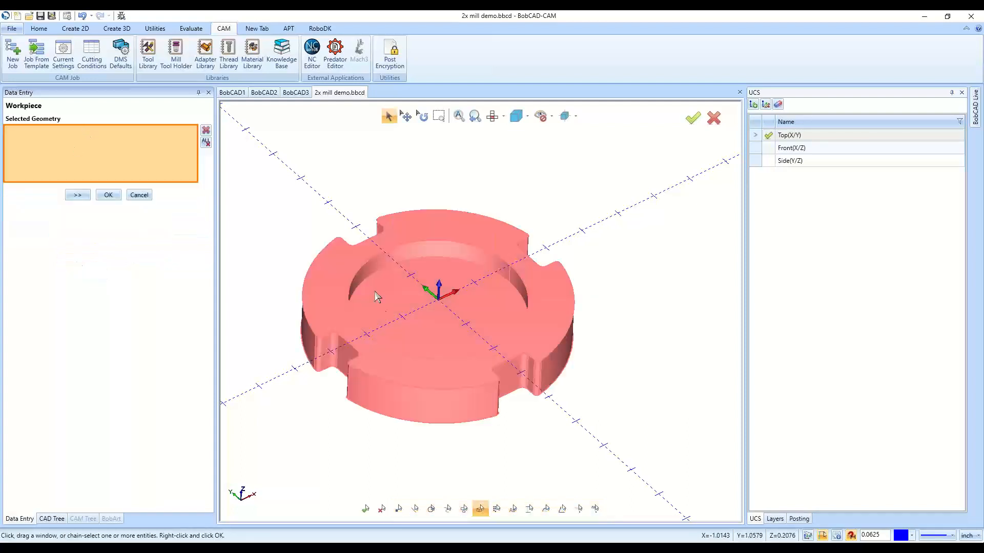
{"action": "left_click", "coordinate": [378, 304]}
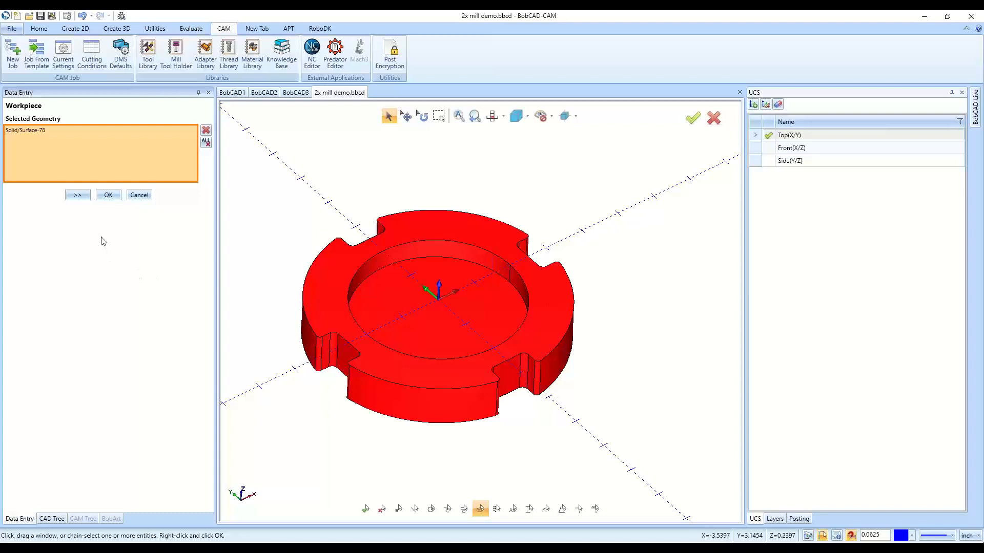
{"action": "left_click", "coordinate": [78, 198]}
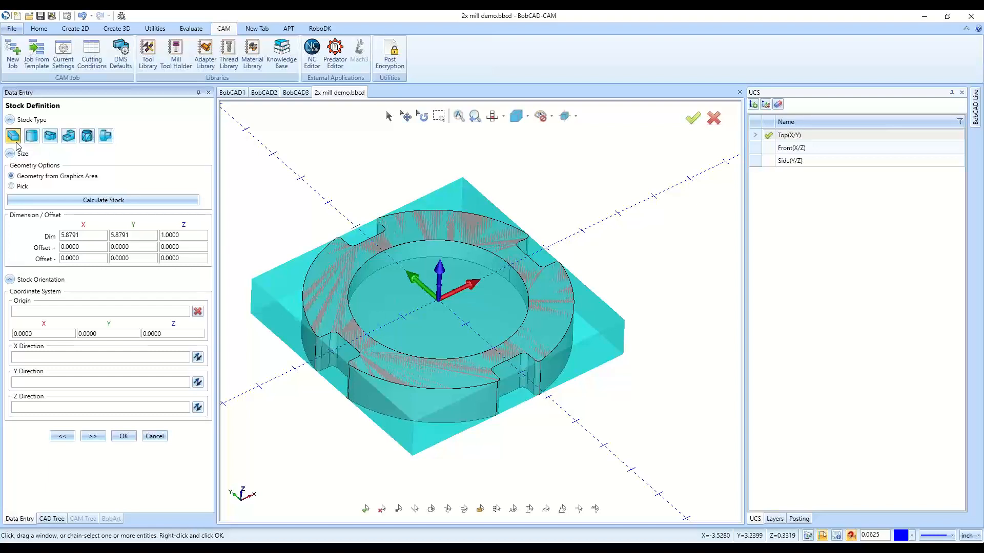
Try a bounding-cylinder stock and a solid-body stock calculated from the part
{"action": "left_click", "coordinate": [49, 137]}
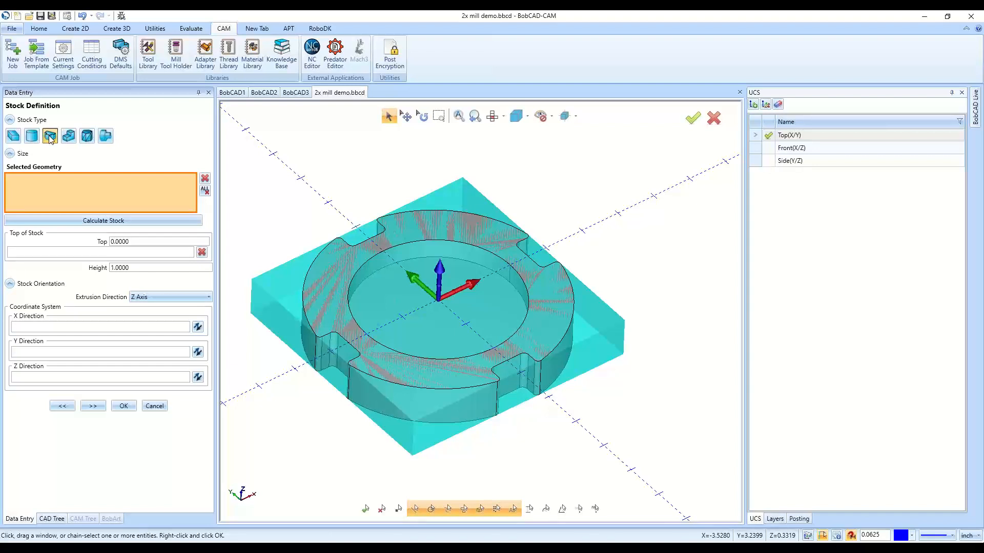
{"action": "left_click", "coordinate": [31, 136]}
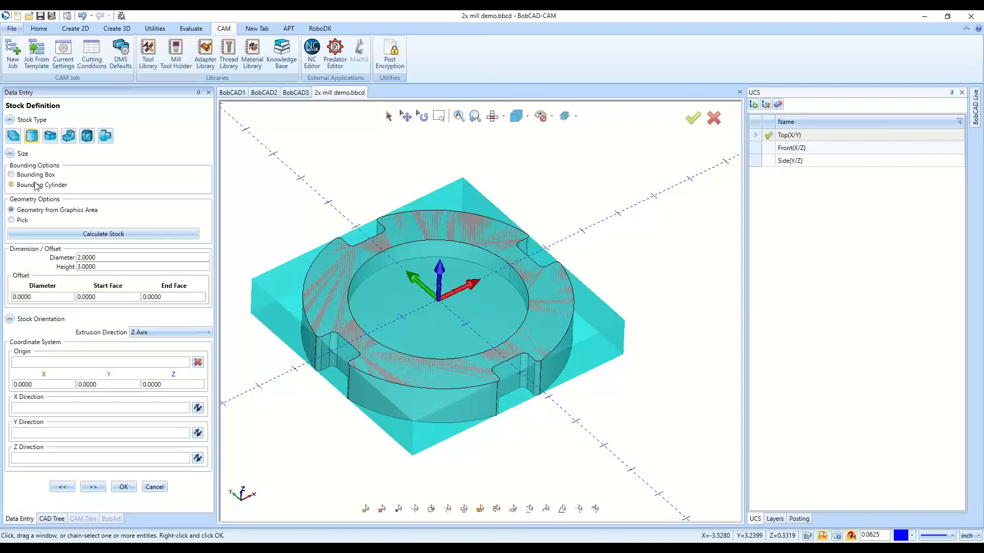
{"action": "left_click", "coordinate": [34, 234]}
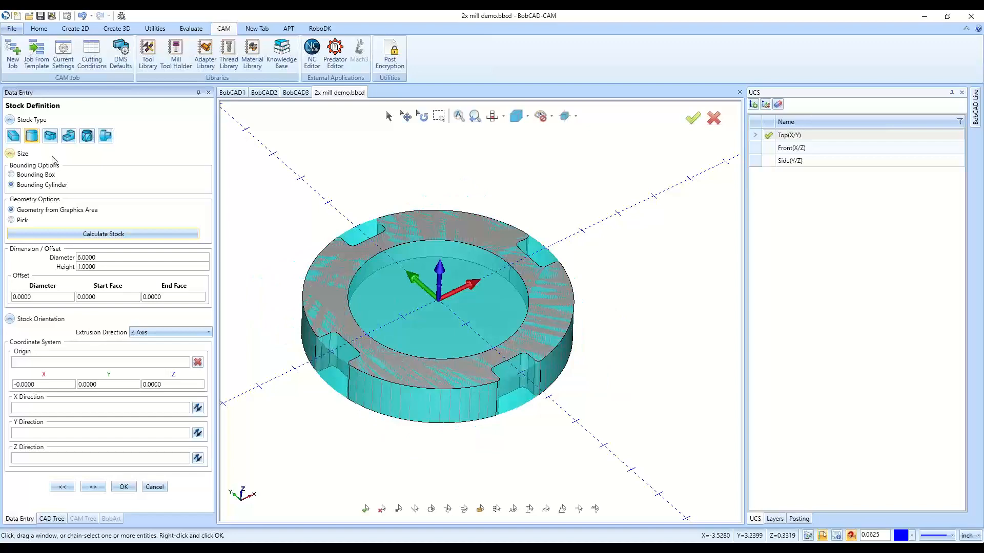
{"action": "left_click", "coordinate": [68, 136]}
{"action": "left_click", "coordinate": [345, 312]}
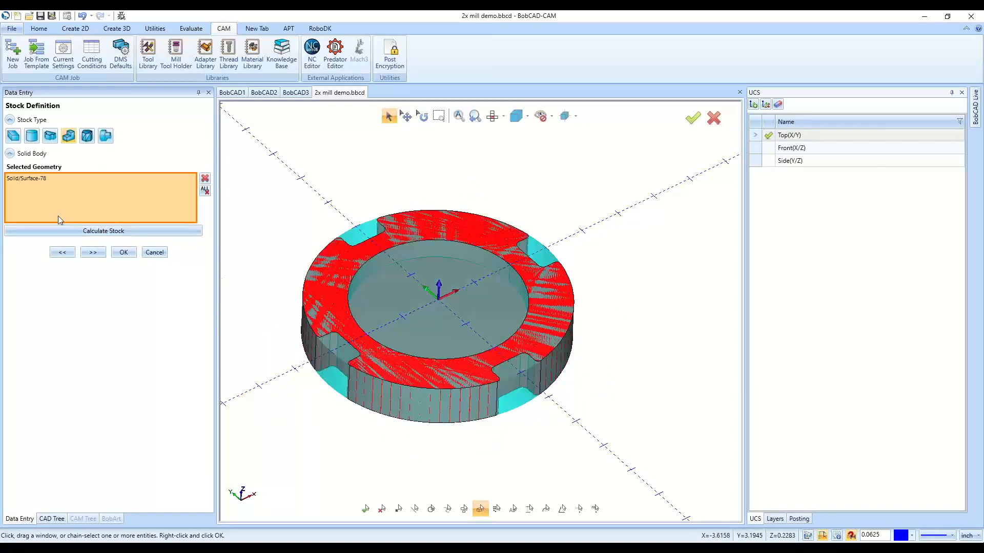
{"action": "left_click", "coordinate": [60, 232]}
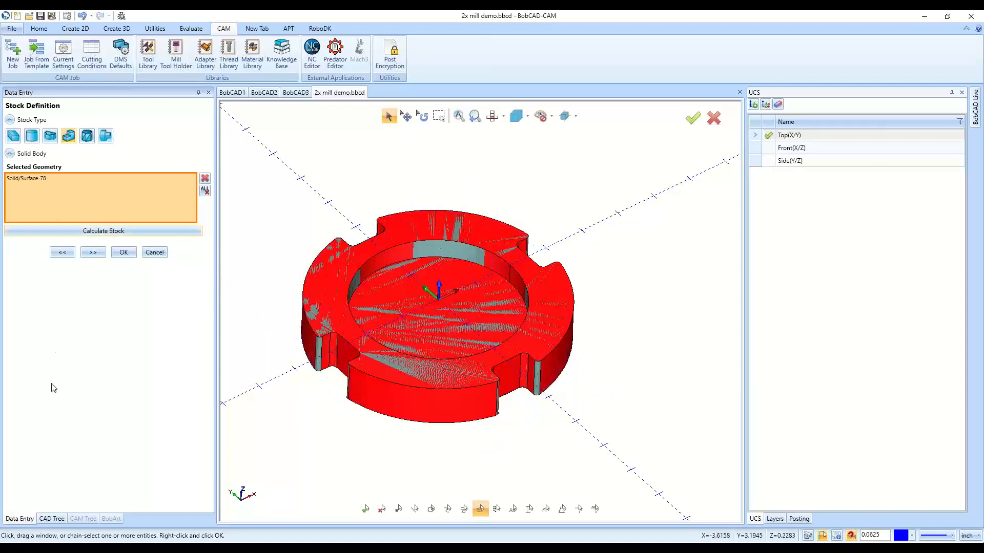
Calculate a rectangular stock from the graphics-area geometry and set its X and Y dimensions to 6 inches
{"action": "left_click", "coordinate": [14, 136]}
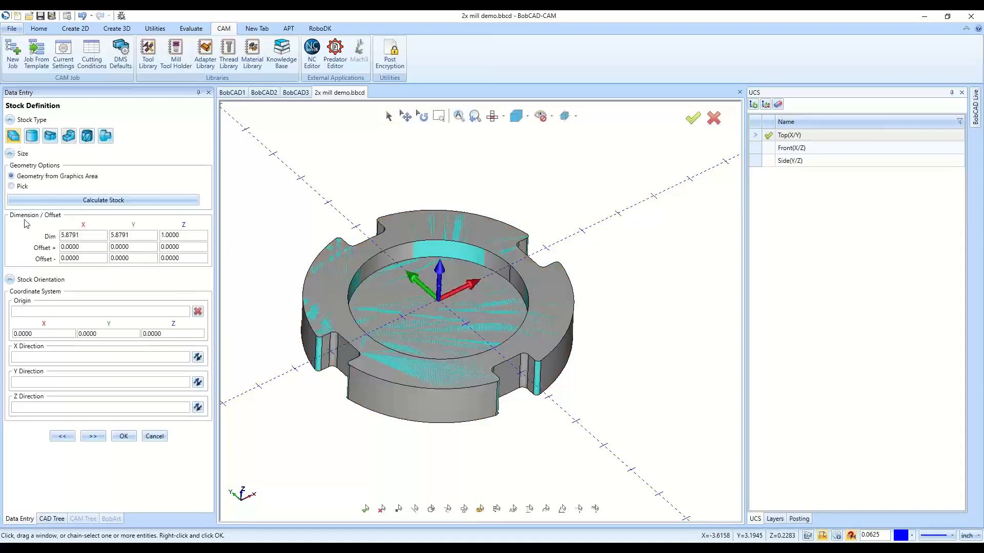
{"action": "left_click", "coordinate": [41, 200]}
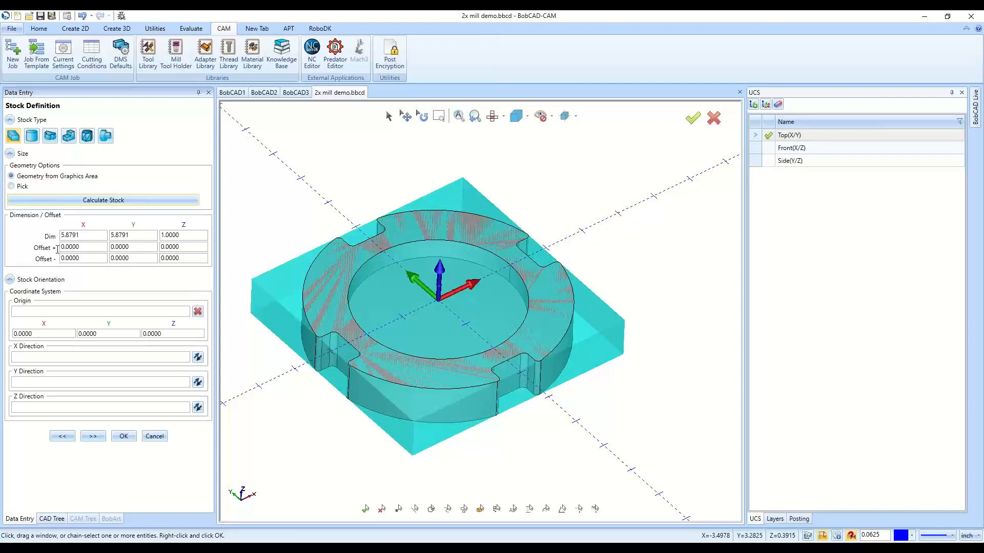
{"action": "left_click_drag", "start_coordinate": [88, 235], "coordinate": [83, 235]}
{"action": "double_click", "coordinate": [83, 235]}
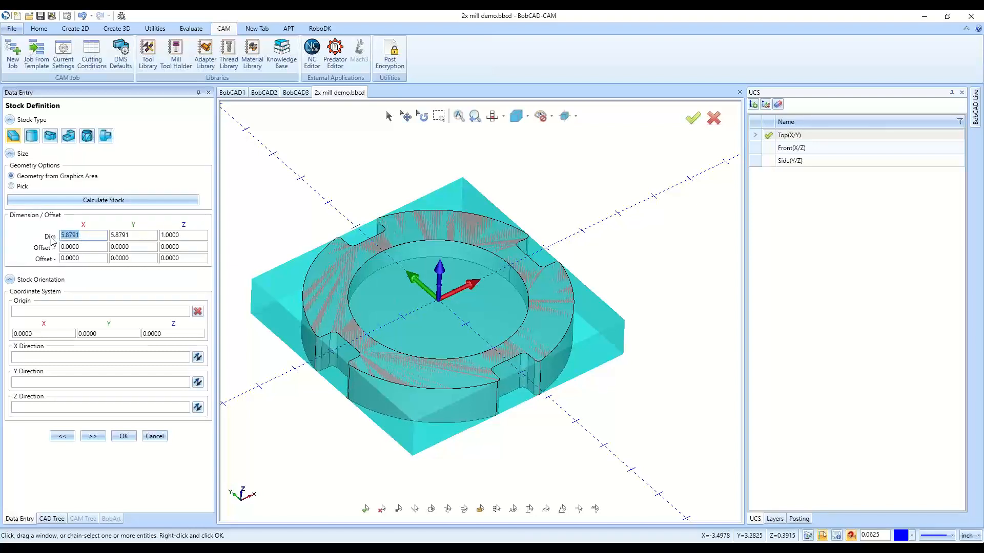
{"action": "type", "text": "6"}
{"action": "key", "text": "Tab"}
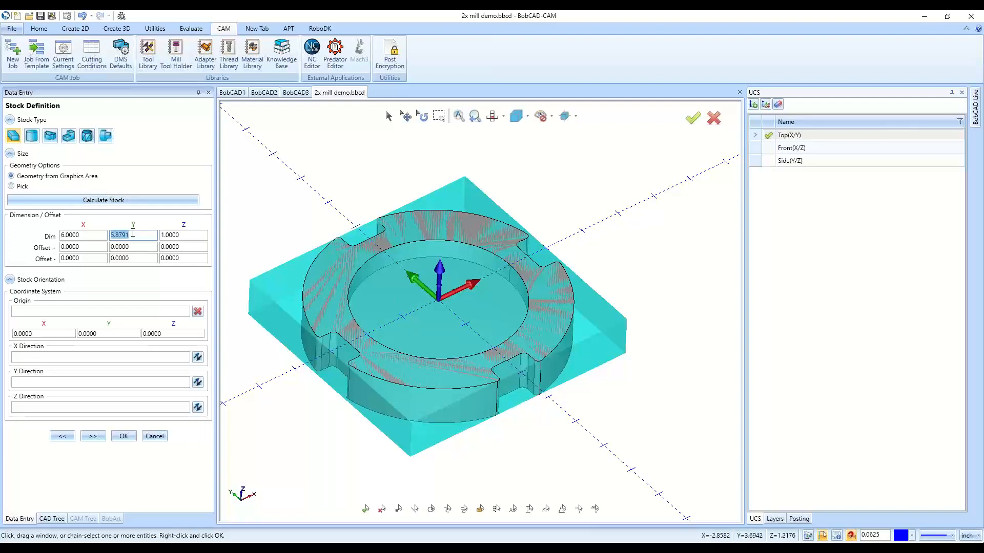
{"action": "type", "text": "6"}
{"action": "key", "text": "Tab"}
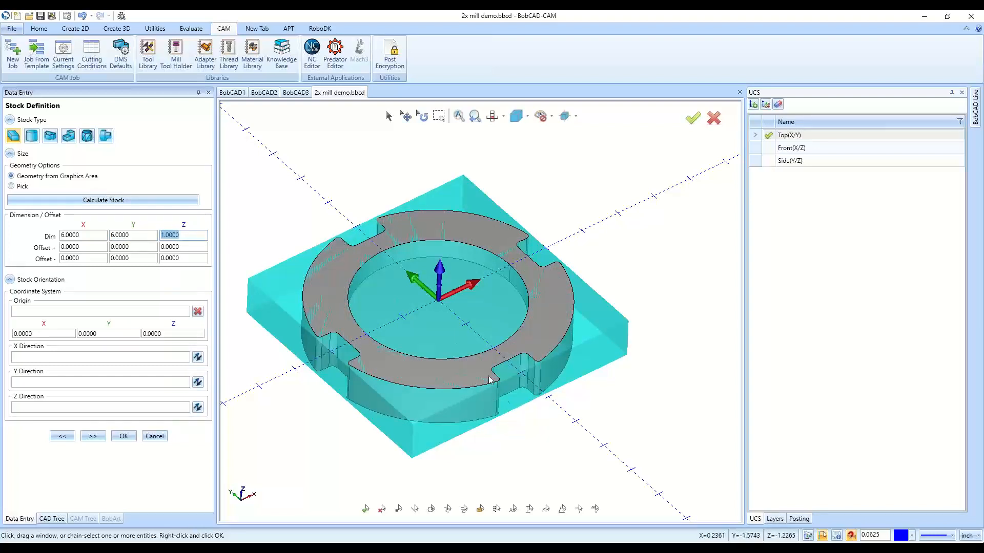
{"action": "left_click", "coordinate": [135, 235]}
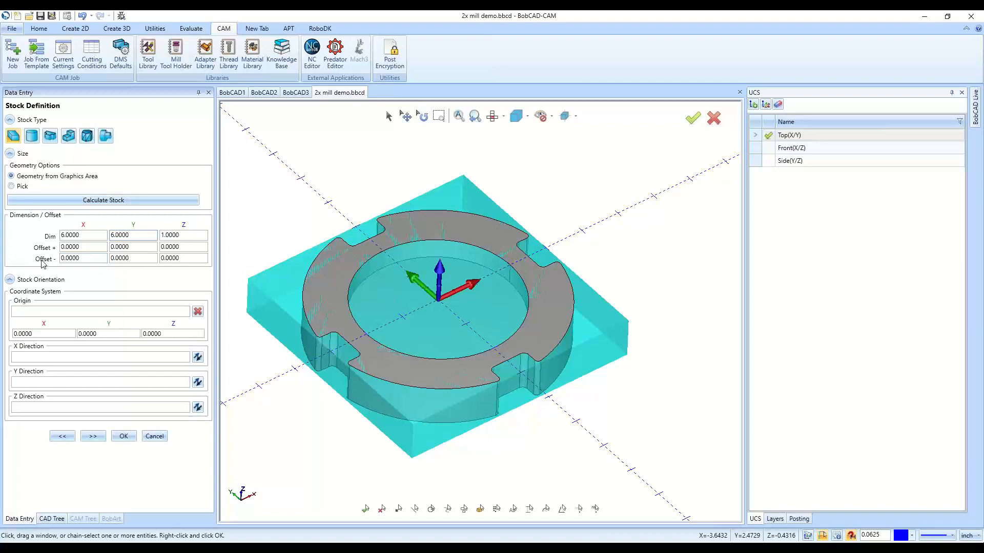
Set the rectangular stock's positive X and Y offsets to 0.25
{"action": "left_click", "coordinate": [86, 249]}
{"action": "type", "text": ".25"}
{"action": "key", "text": "Tab"}
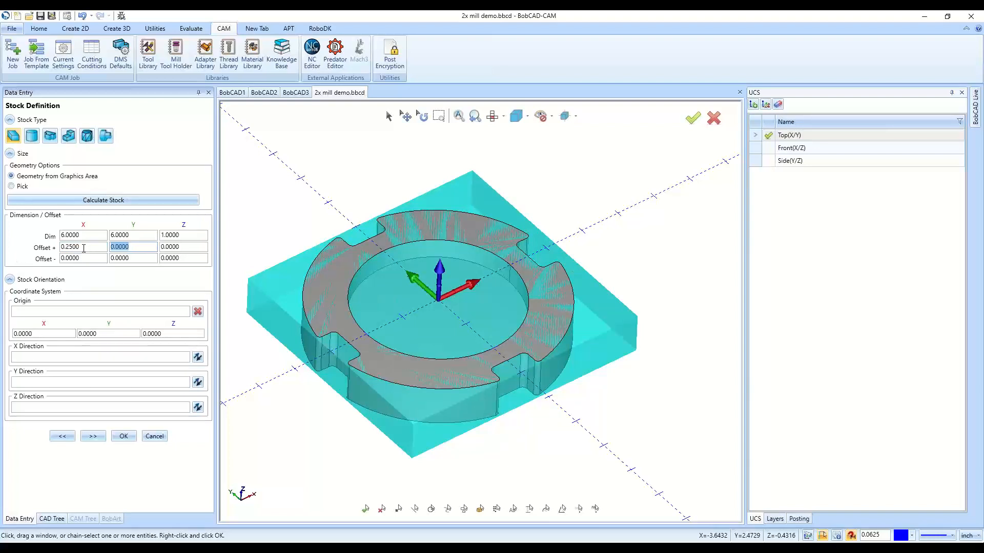
{"action": "key", "text": "BackSpace"}
{"action": "type", "text": ".25"}
{"action": "key", "text": "Tab"}
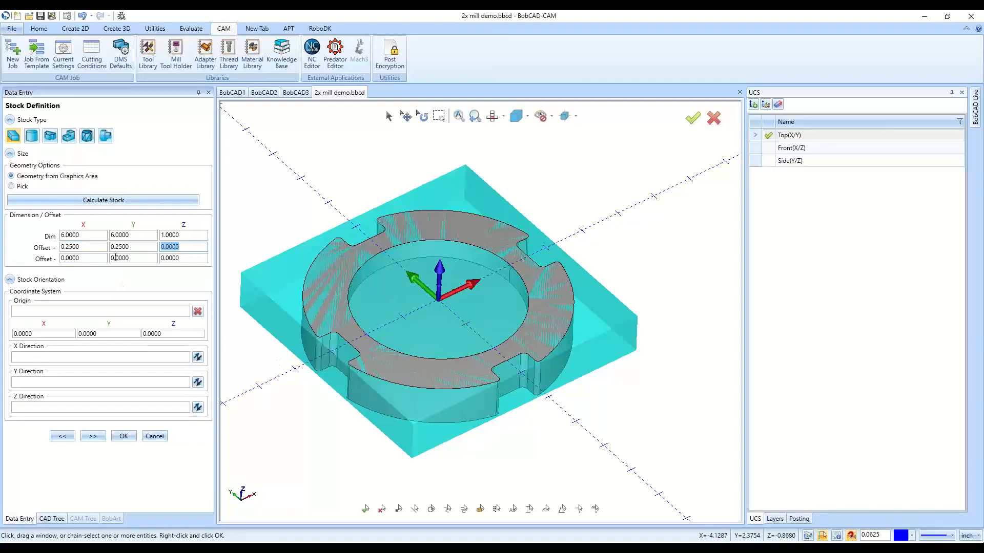
Reset the rectangular stock's positive X and Y offsets to 0
{"action": "left_click", "coordinate": [94, 250]}
{"action": "type", "text": "0"}
{"action": "key", "text": "Tab"}
{"action": "type", "text": "0"}
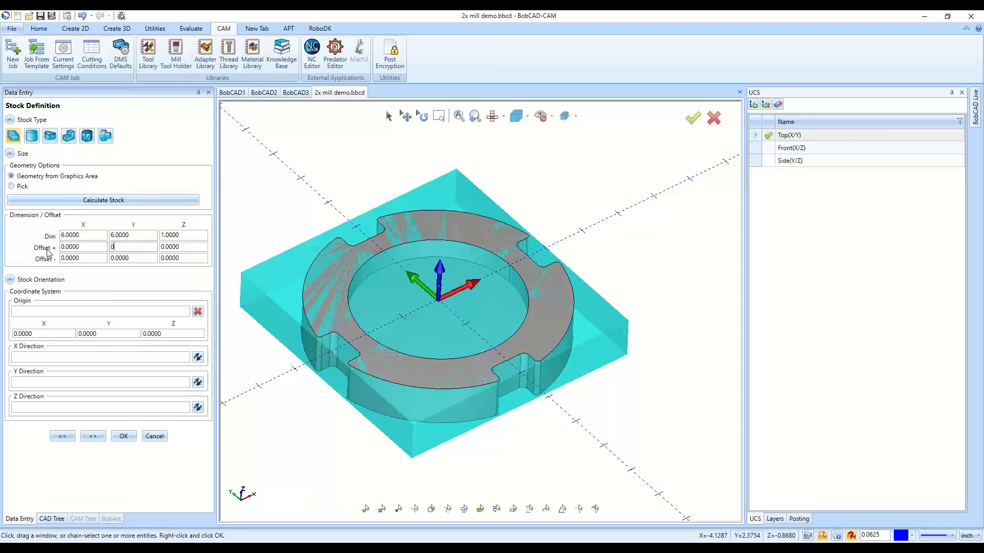
{"action": "key", "text": "Tab"}
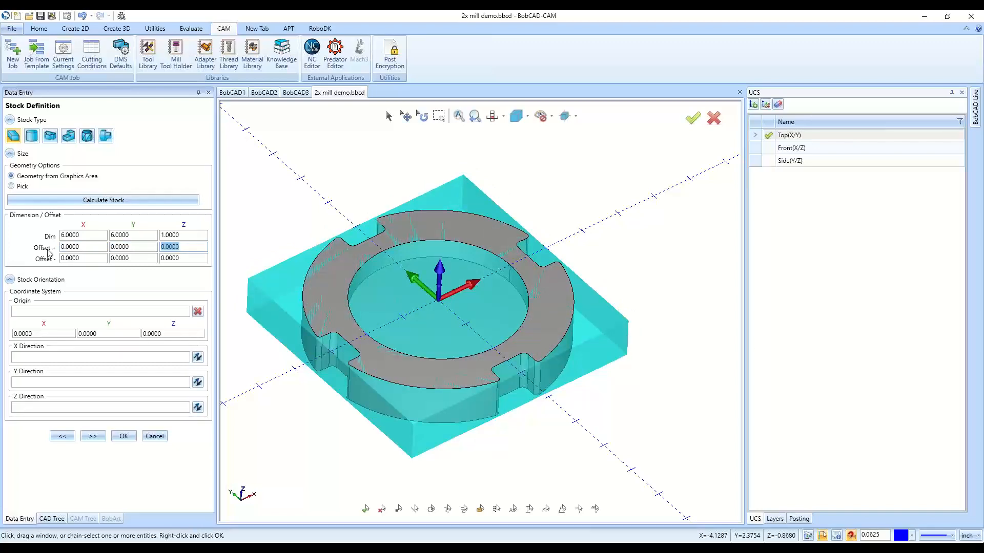
Continue to the machine setup and try its origin at the stock's nearest upper corner and at the stock's top centre
{"action": "left_click", "coordinate": [93, 437]}
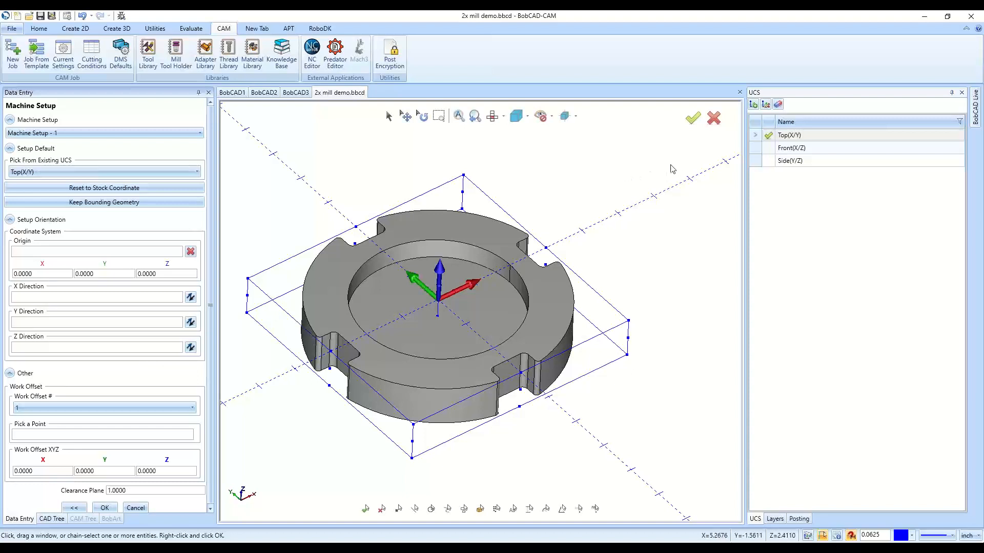
{"action": "left_click", "coordinate": [84, 253]}
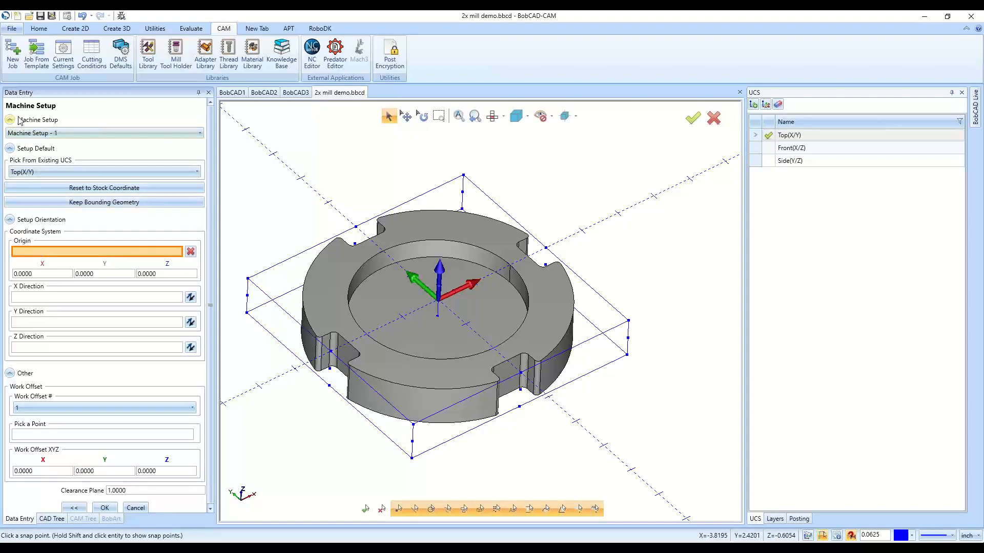
{"action": "left_click", "coordinate": [412, 425]}
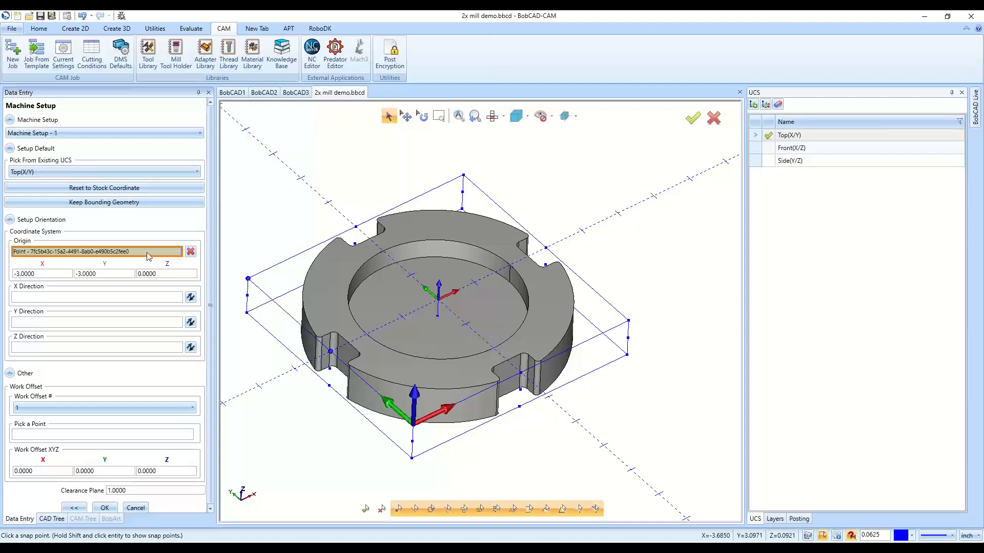
{"action": "left_click", "coordinate": [438, 302]}
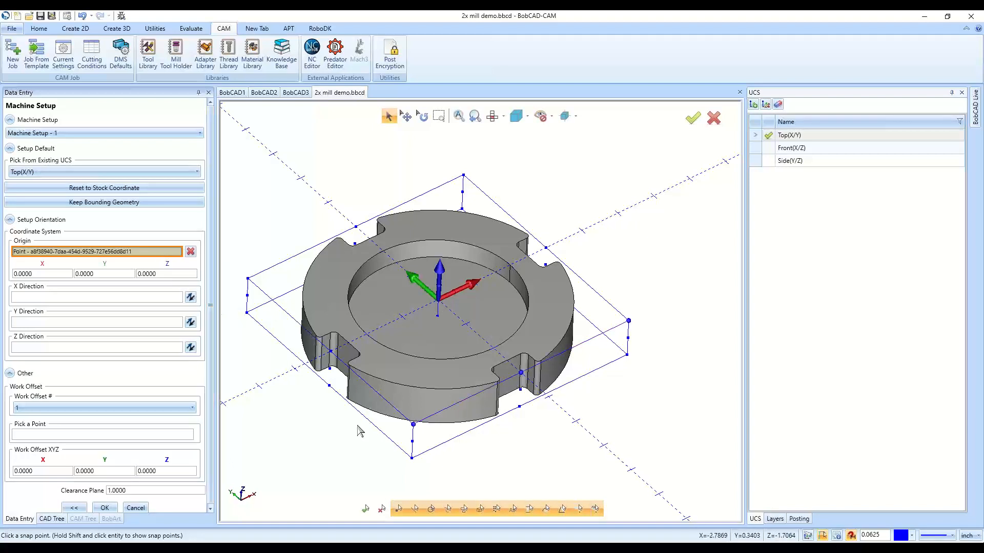
Place the machine setup origin on the stock's nearest lower corner at X -3, Y -3, Z -1 and inspect it closely
{"action": "left_click", "coordinate": [413, 458]}
{"action": "scroll", "coordinate": [413, 461], "scroll_direction": "up", "scroll_amount": 3}
{"action": "scroll", "coordinate": [413, 463], "scroll_direction": "up", "scroll_amount": 2}
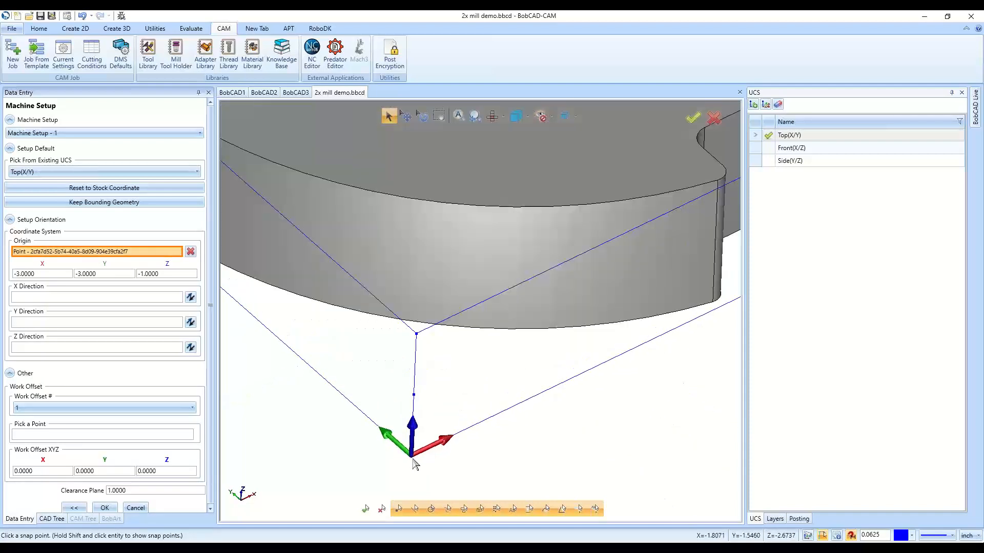
{"action": "scroll", "coordinate": [415, 456], "scroll_direction": "up", "scroll_amount": 2}
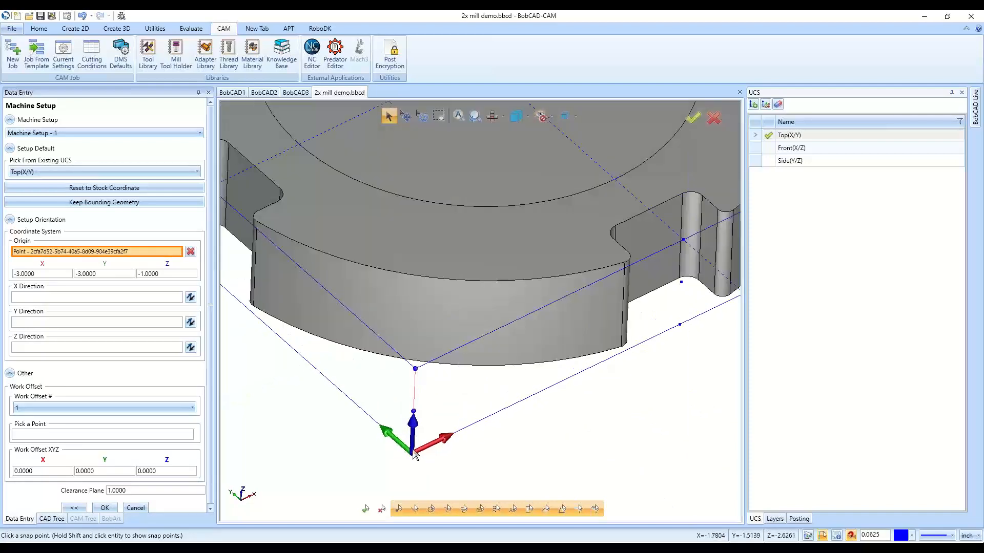
{"action": "scroll", "coordinate": [413, 455], "scroll_direction": "down", "scroll_amount": 4}
{"action": "scroll", "coordinate": [410, 457], "scroll_direction": "up", "scroll_amount": 2}
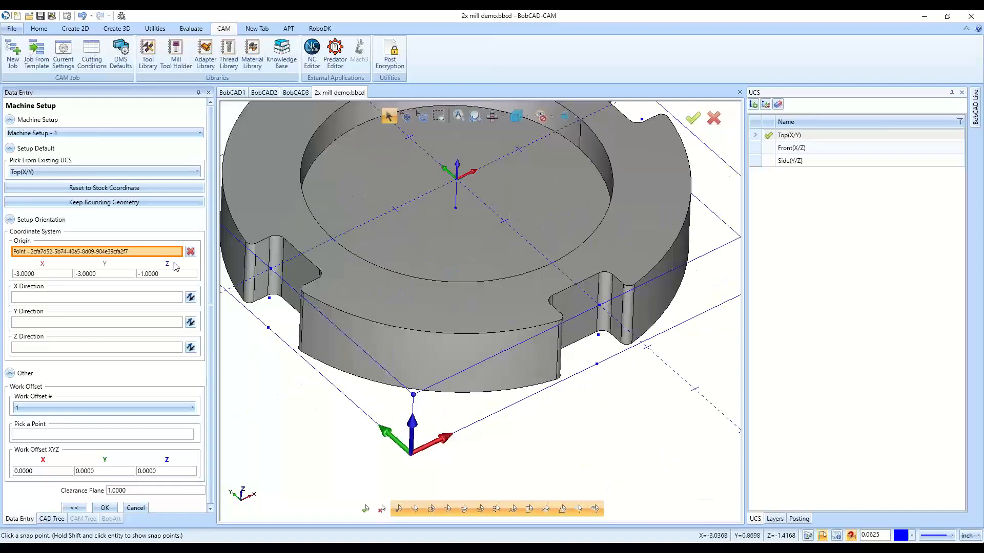
Move the machine setup origin to the stock's nearest upper corner at X -3, Y -3, Z 0 and accept the setup
{"action": "left_click", "coordinate": [414, 395]}
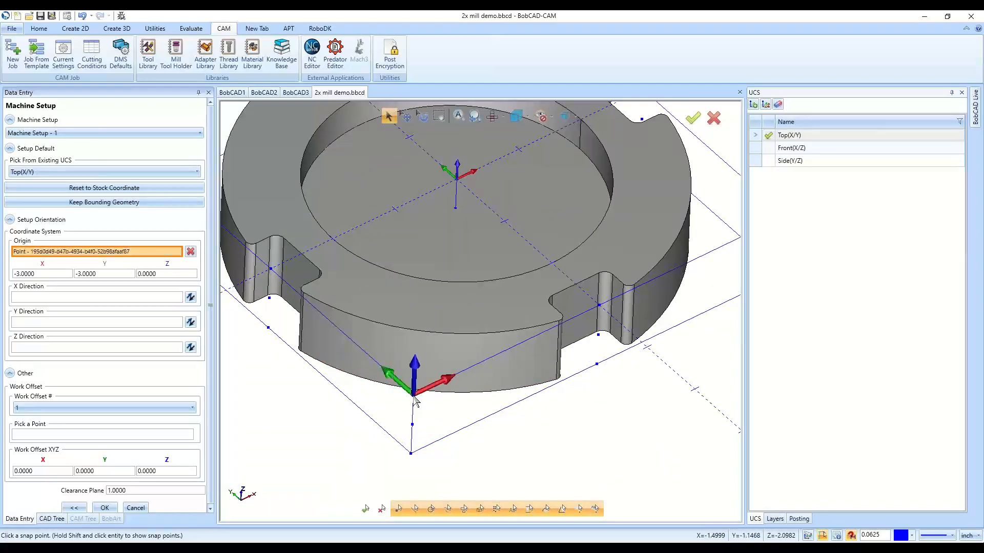
{"action": "scroll", "coordinate": [413, 398], "scroll_direction": "down", "scroll_amount": 4}
{"action": "scroll", "coordinate": [415, 400], "scroll_direction": "up", "scroll_amount": 4}
{"action": "left_click_drag", "start_coordinate": [210, 467], "coordinate": [211, 487]}
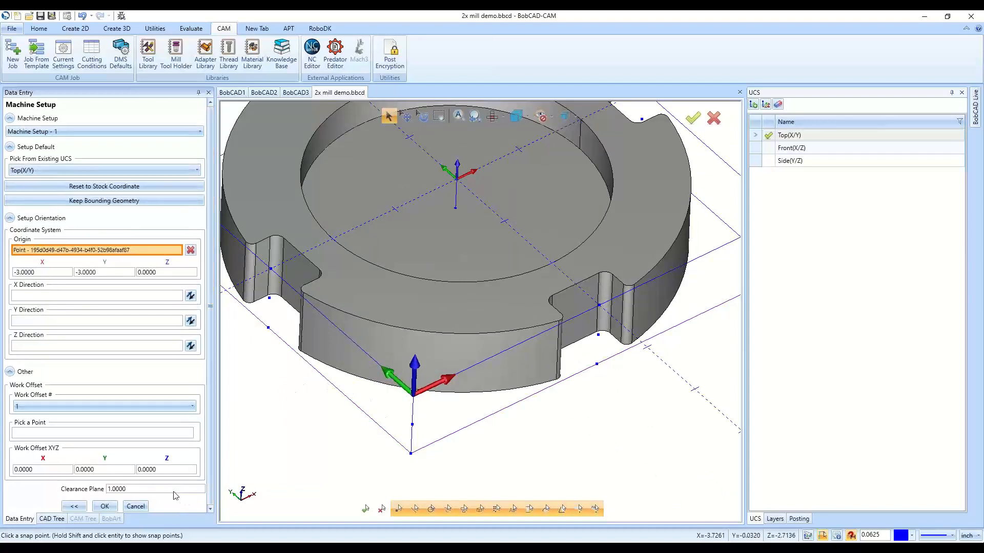
{"action": "left_click", "coordinate": [105, 506]}
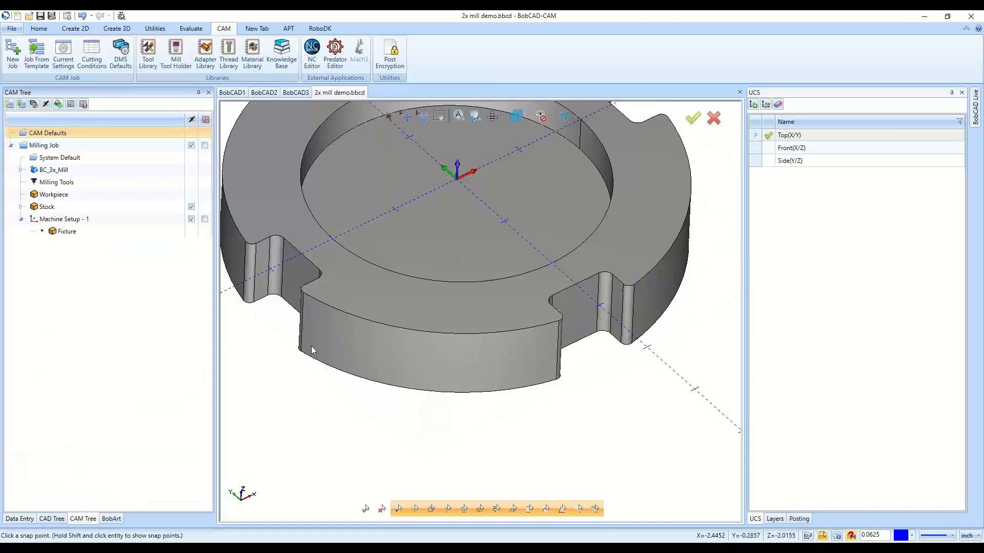
Select Machine Setup - 1 and examine its origin relative to the part from several viewpoints
{"action": "left_click", "coordinate": [153, 223]}
{"action": "scroll", "coordinate": [336, 417], "scroll_direction": "down", "scroll_amount": 6}
{"action": "scroll", "coordinate": [270, 398], "scroll_direction": "up", "scroll_amount": 4}
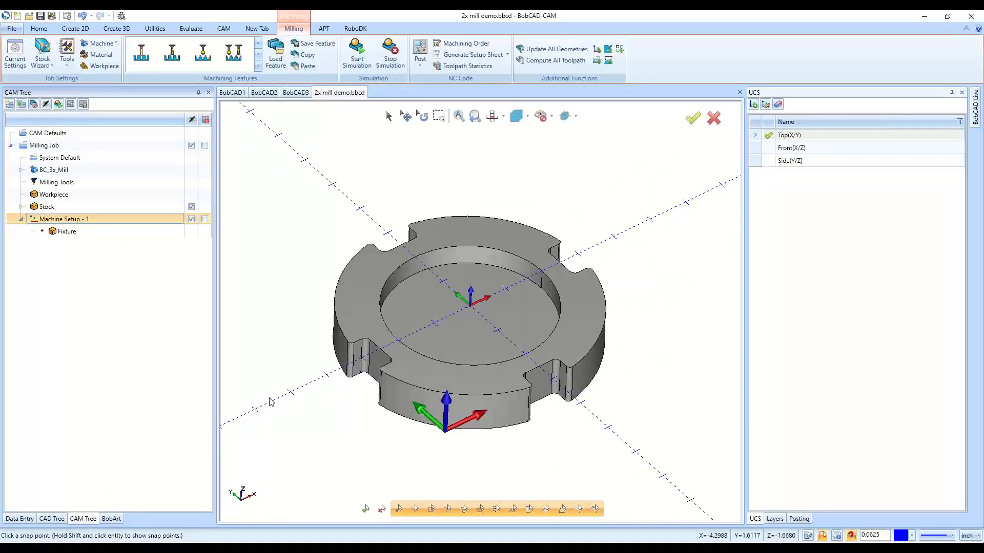
{"action": "middle_click_drag", "start_coordinate": [658, 450], "coordinate": [291, 357]}
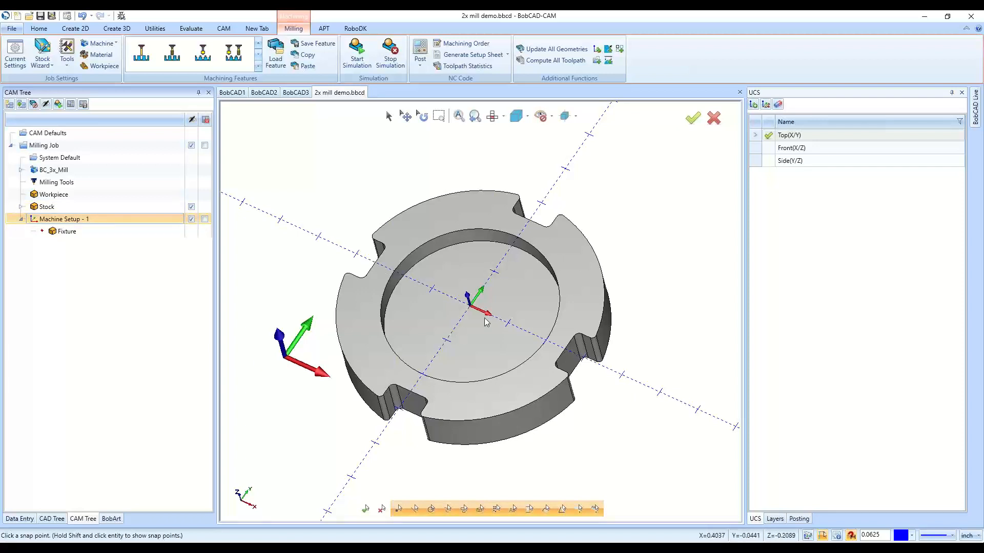
{"action": "scroll", "coordinate": [461, 313], "scroll_direction": "down", "scroll_amount": 4}
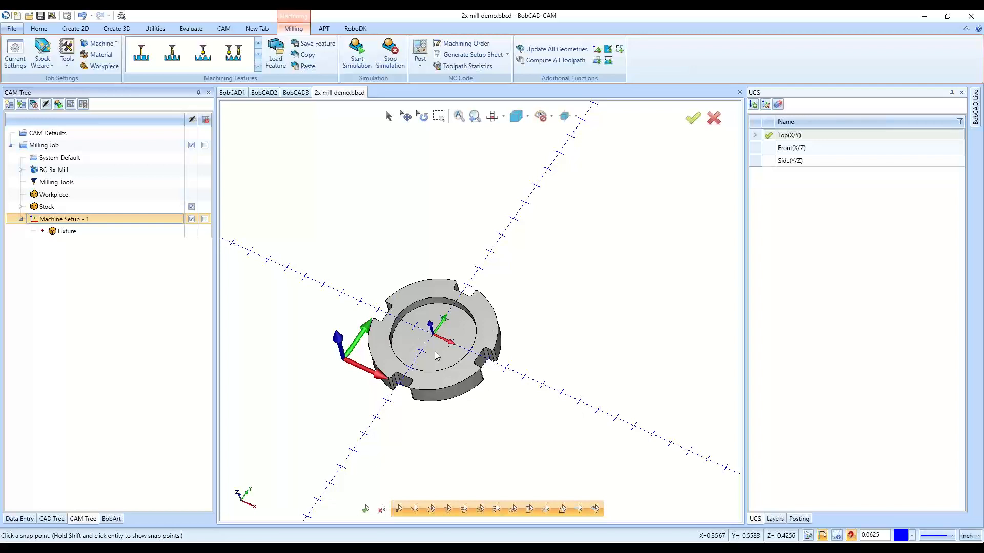
Reopen Machine Setup - 1 for editing, examine its origin against the stock box and the part centre, and accept the setup
{"action": "right_click", "coordinate": [70, 220]}
{"action": "left_click", "coordinate": [84, 225]}
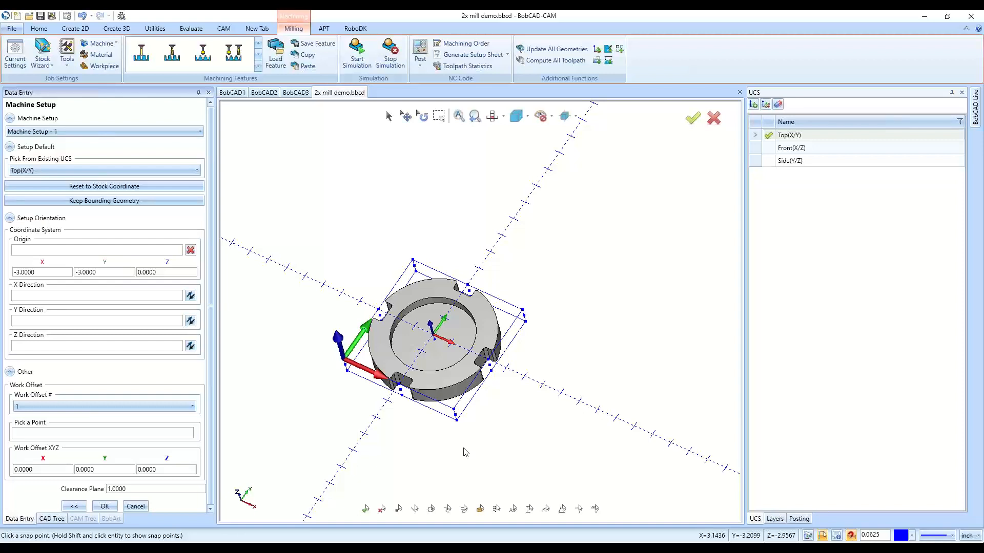
{"action": "scroll", "coordinate": [418, 342], "scroll_direction": "up", "scroll_amount": 8}
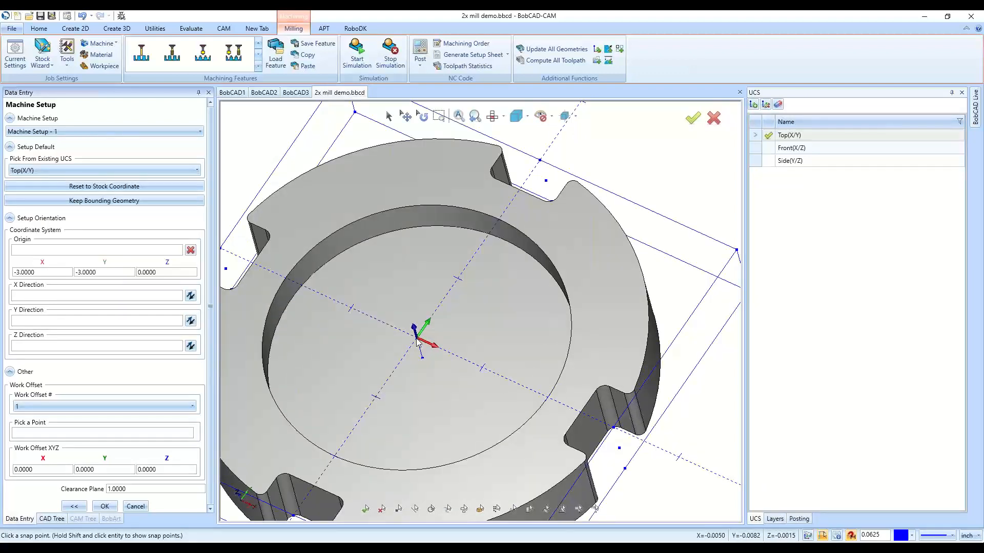
{"action": "scroll", "coordinate": [417, 339], "scroll_direction": "down", "scroll_amount": 7}
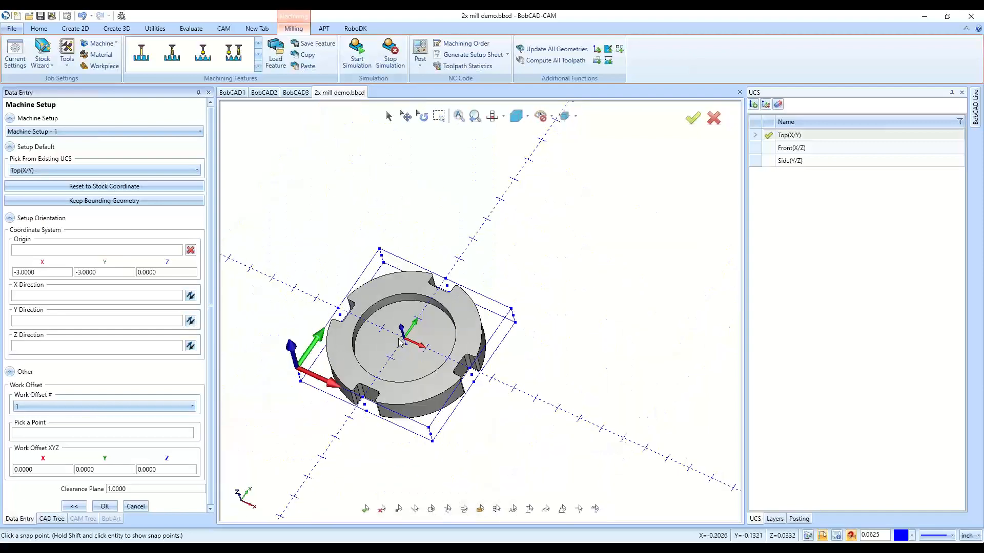
{"action": "scroll", "coordinate": [399, 341], "scroll_direction": "up", "scroll_amount": 1}
{"action": "left_click", "coordinate": [105, 506]}
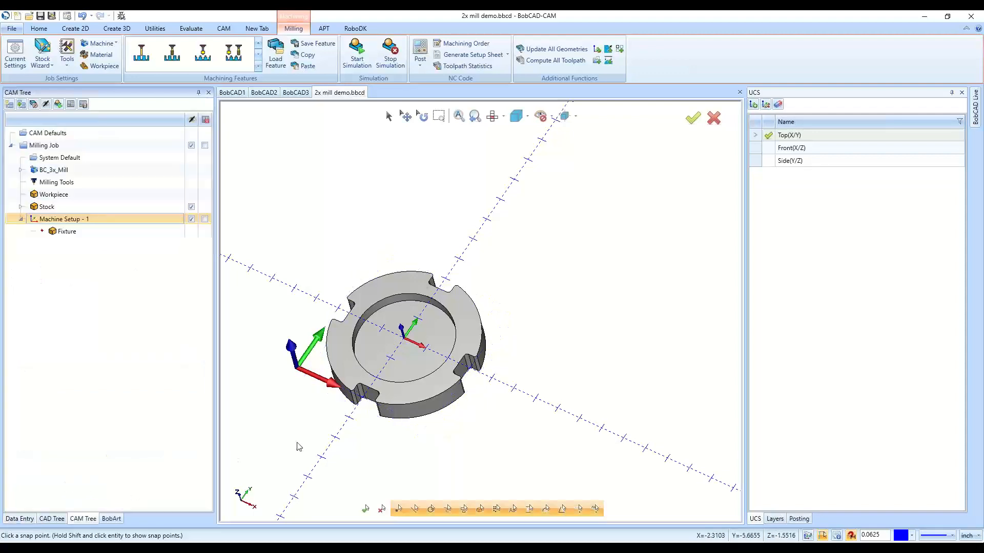
Add a Mill Drill Hole feature to Machine Setup - 1 using the rounded inner corner edge of a rim notch as hole geometry
{"action": "right_click", "coordinate": [107, 223]}
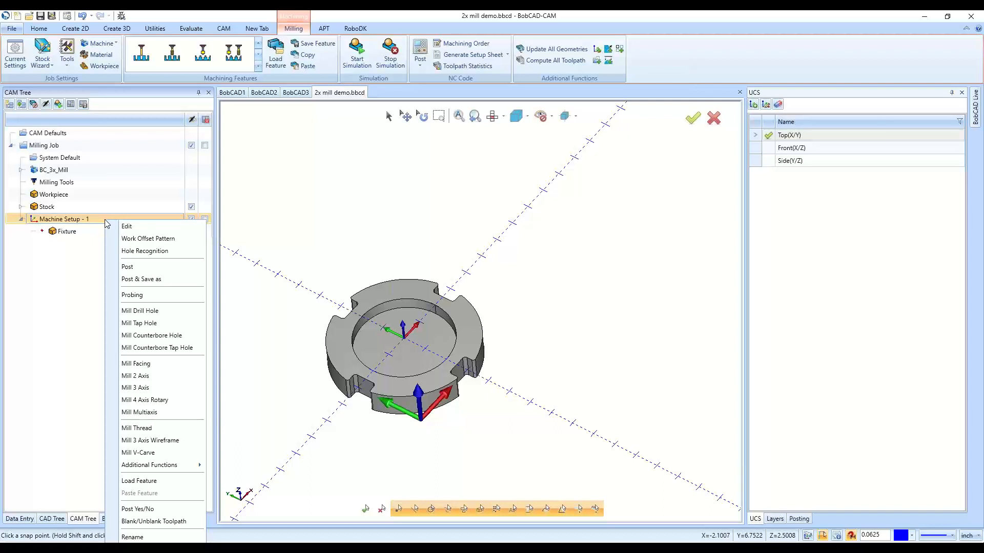
{"action": "left_click", "coordinate": [133, 312]}
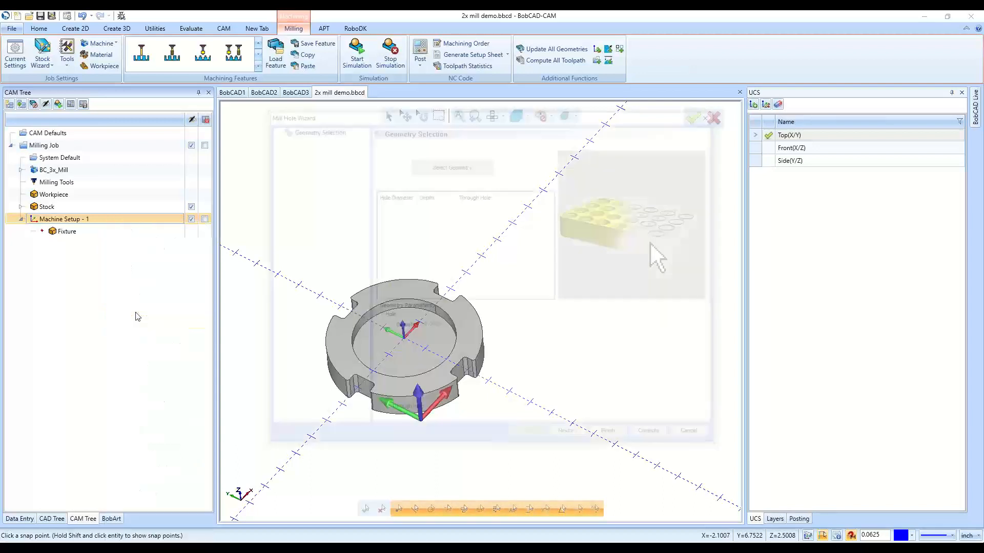
{"action": "left_click", "coordinate": [437, 173]}
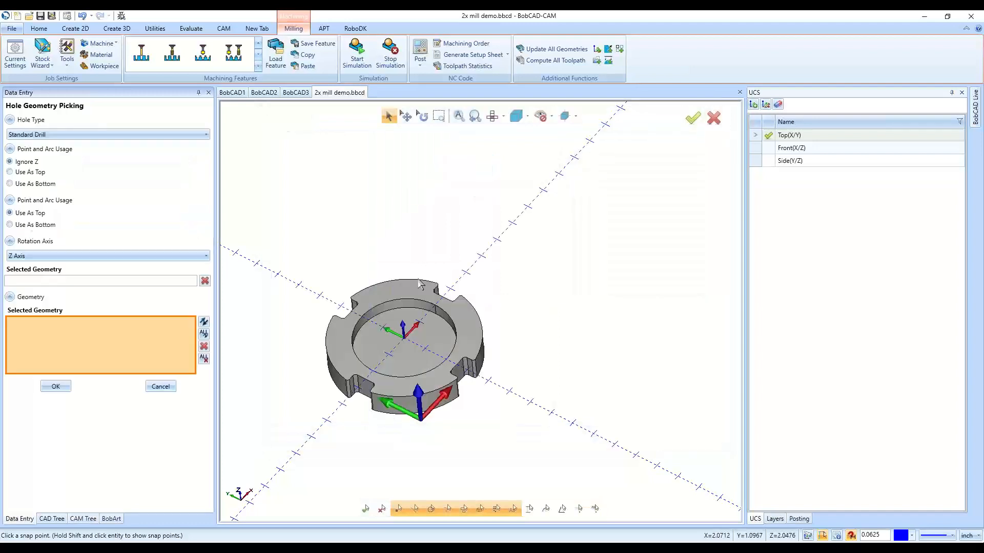
{"action": "scroll", "coordinate": [433, 296], "scroll_direction": "up", "scroll_amount": 5}
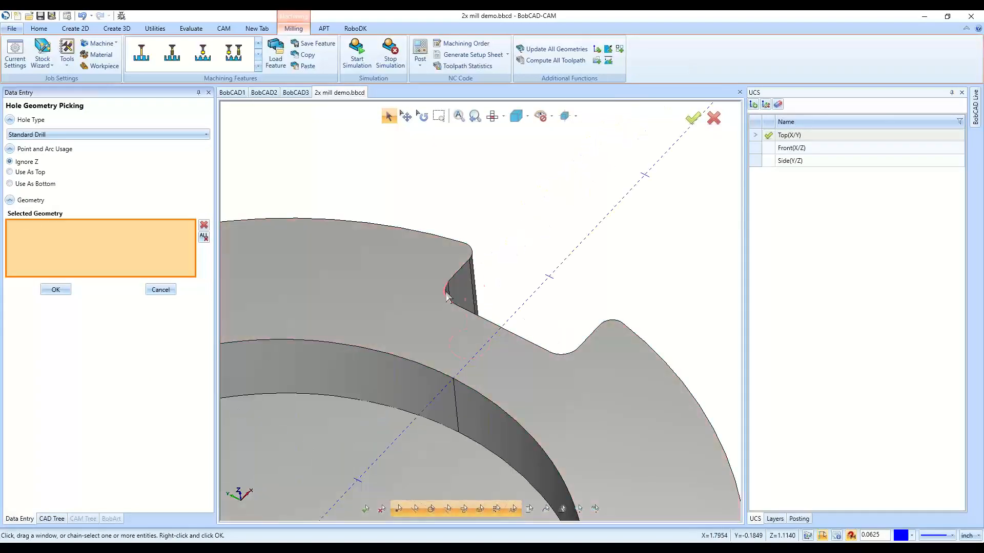
{"action": "left_click", "coordinate": [434, 295]}
{"action": "scroll", "coordinate": [456, 313], "scroll_direction": "down", "scroll_amount": 5}
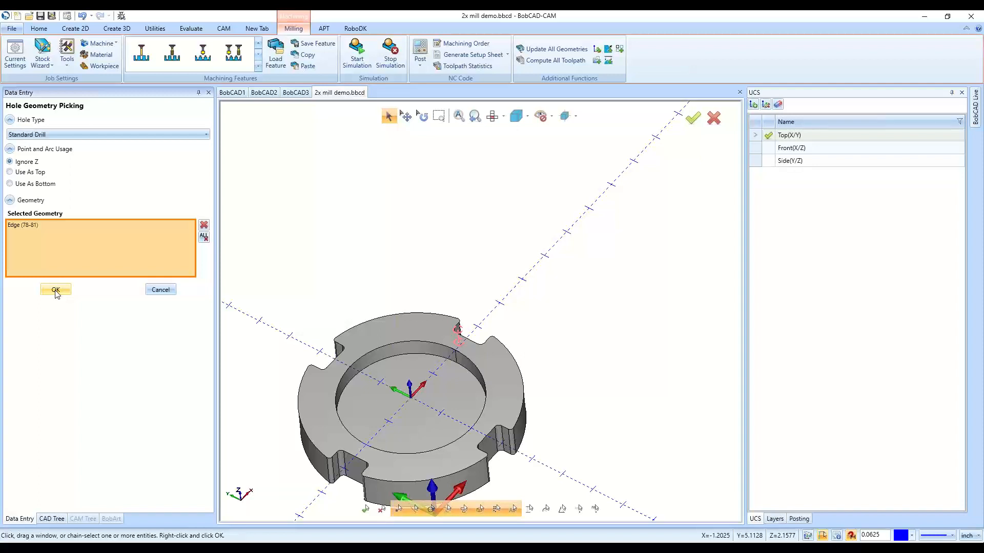
{"action": "left_click", "coordinate": [55, 290]}
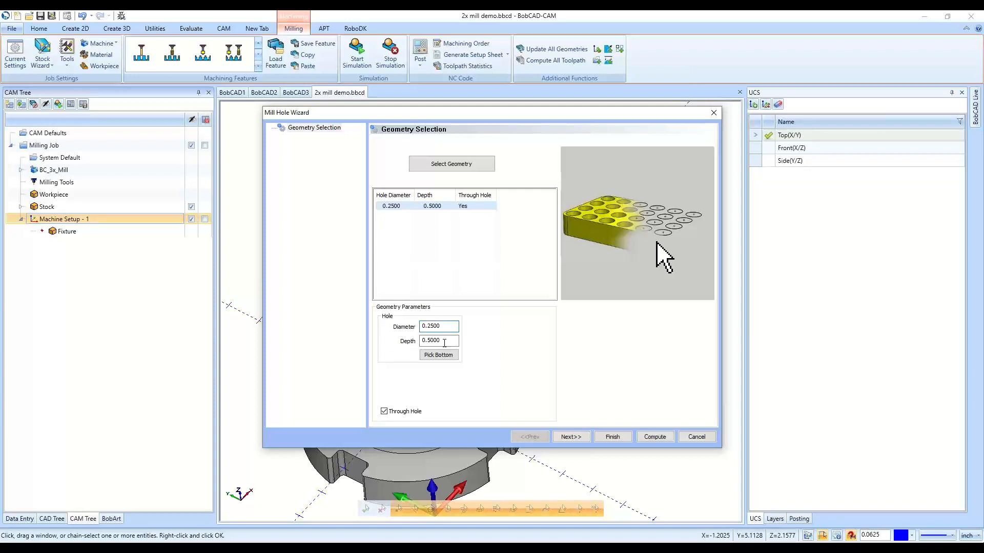
Check the hole's diameter and depth, keep it as a through hole, and continue to the feature parameters
{"action": "left_click", "coordinate": [444, 343]}
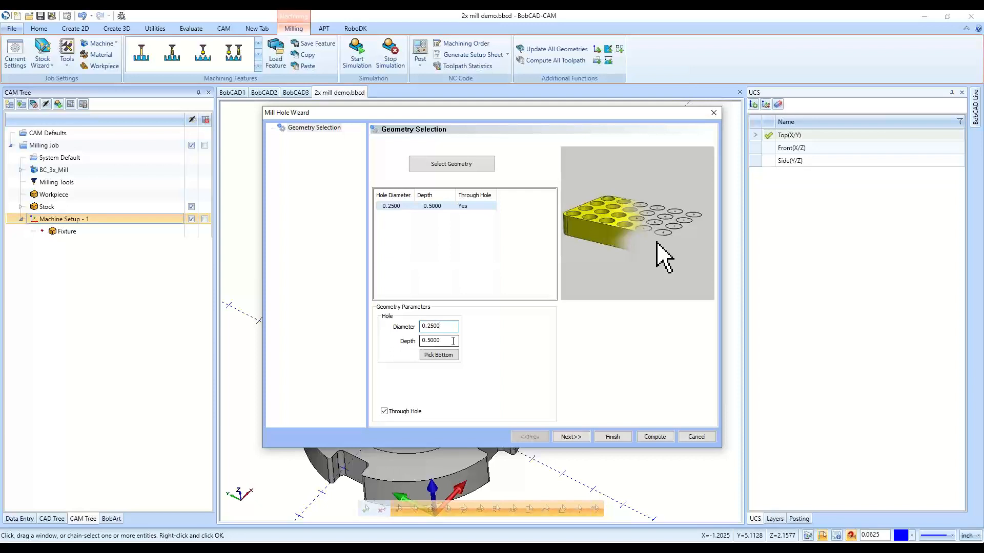
{"action": "left_click", "coordinate": [385, 412]}
{"action": "left_click", "coordinate": [385, 412]}
{"action": "left_click", "coordinate": [569, 437]}
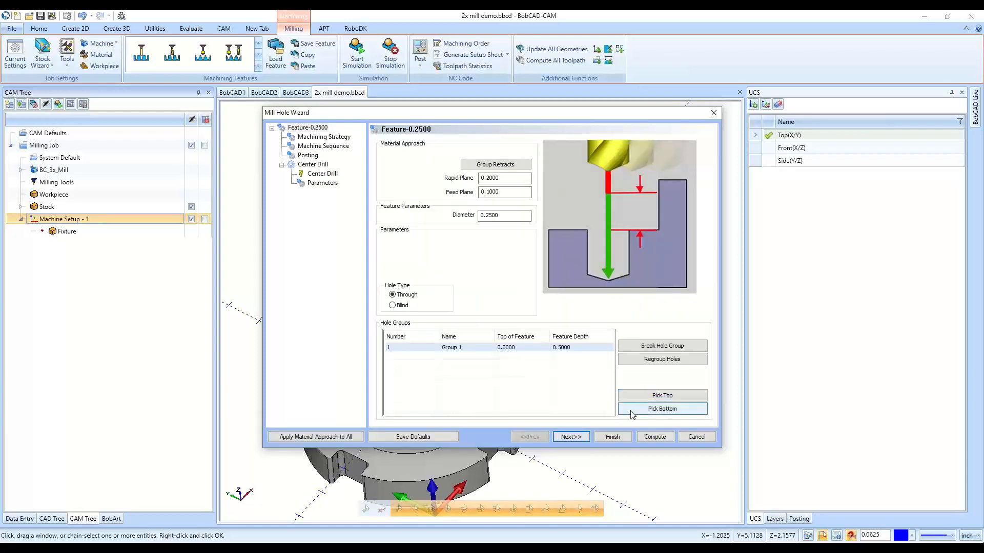
Pick the hole group's top at the notch's upper corner and its bottom at a notch's lower edge, for a feature depth of 1.0000
{"action": "left_click", "coordinate": [640, 396]}
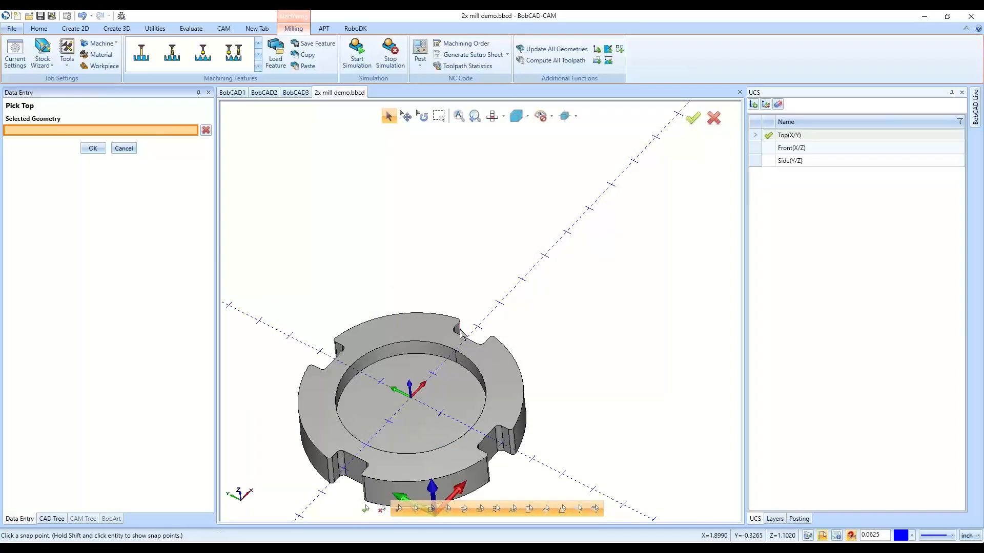
{"action": "left_click", "coordinate": [459, 332]}
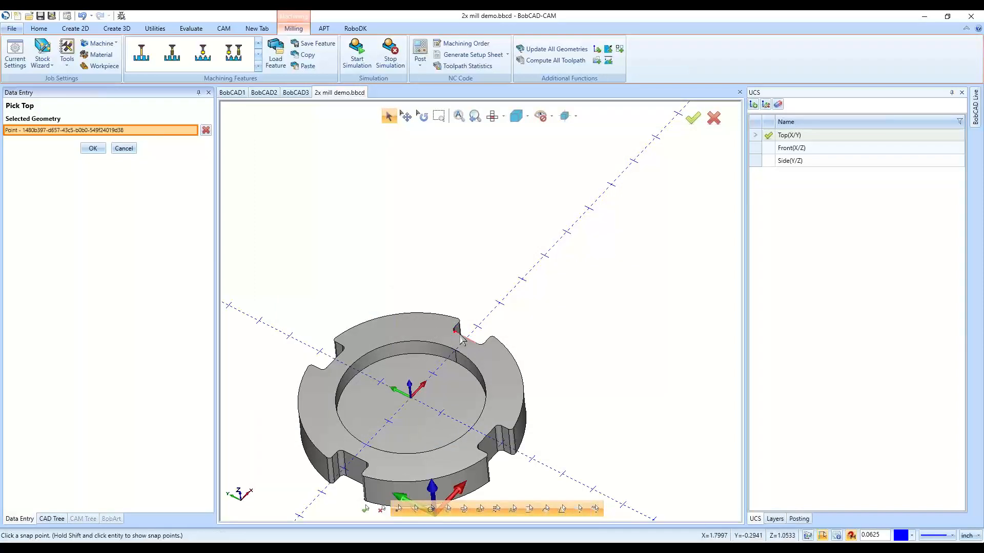
{"action": "left_click", "coordinate": [93, 148]}
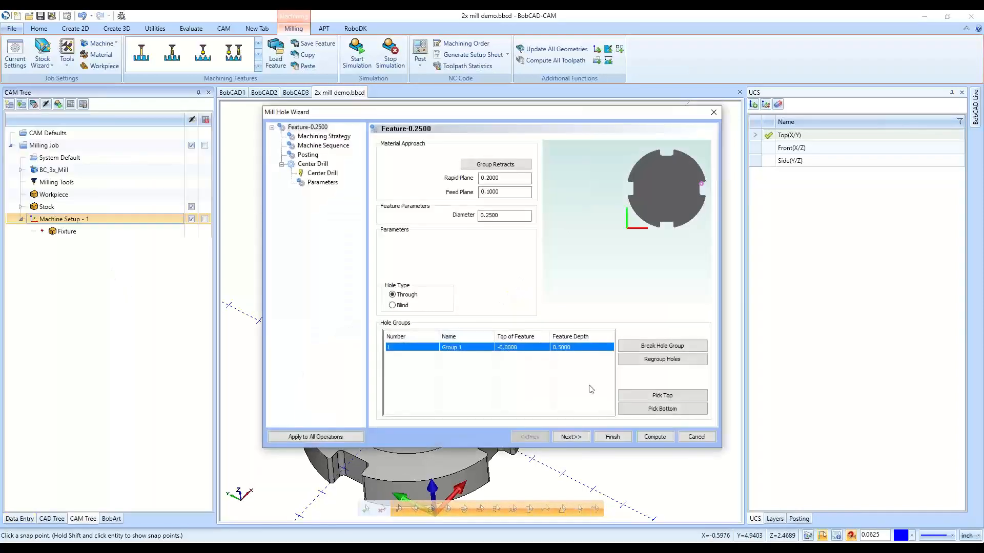
{"action": "left_click", "coordinate": [635, 409]}
{"action": "middle_click_drag", "start_coordinate": [572, 395], "coordinate": [493, 451]}
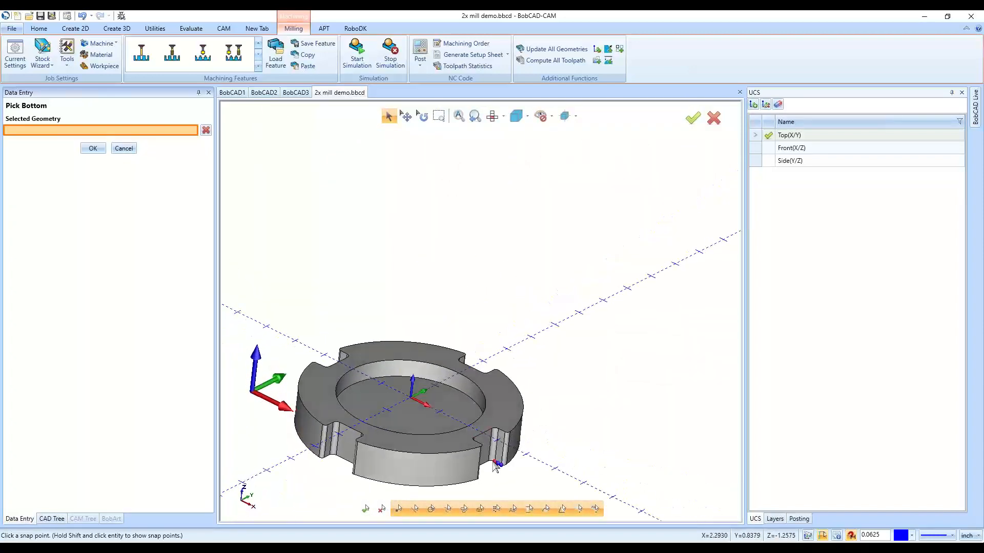
{"action": "left_click", "coordinate": [493, 464]}
{"action": "left_click", "coordinate": [92, 148]}
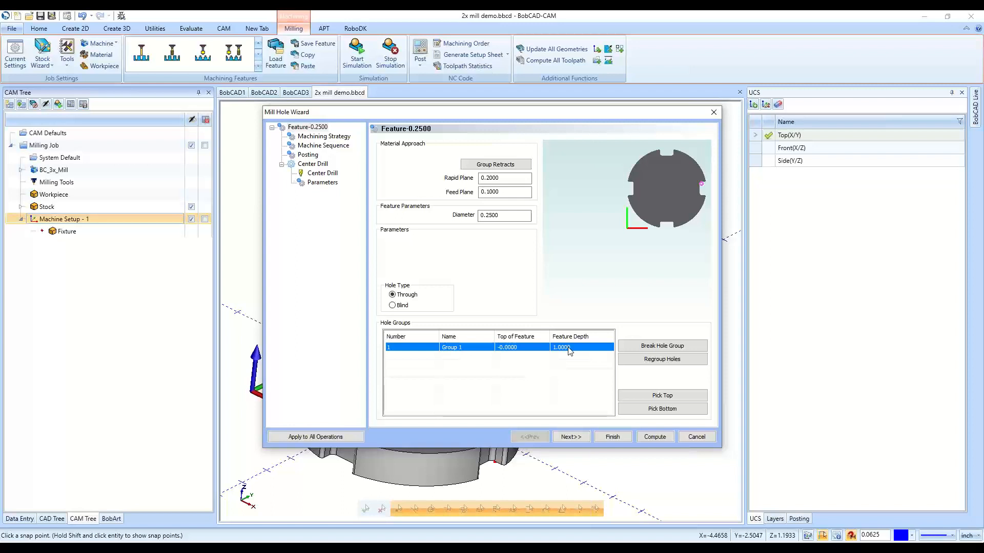
Continue to the machining strategy and examine the available Drill, Chamfer Drill, Chamfer Mill, Ream and Bore operations
{"action": "left_click", "coordinate": [572, 437]}
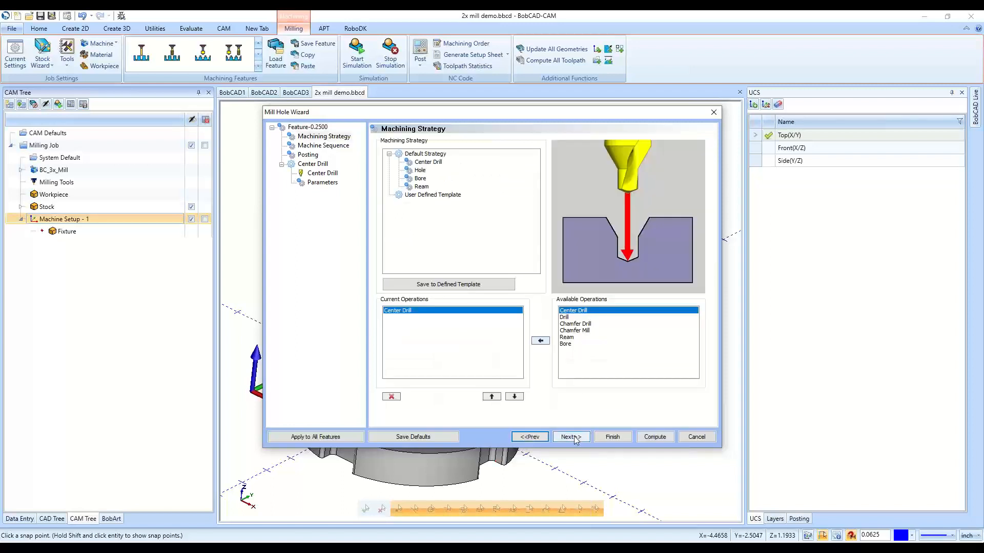
{"action": "left_click", "coordinate": [584, 318]}
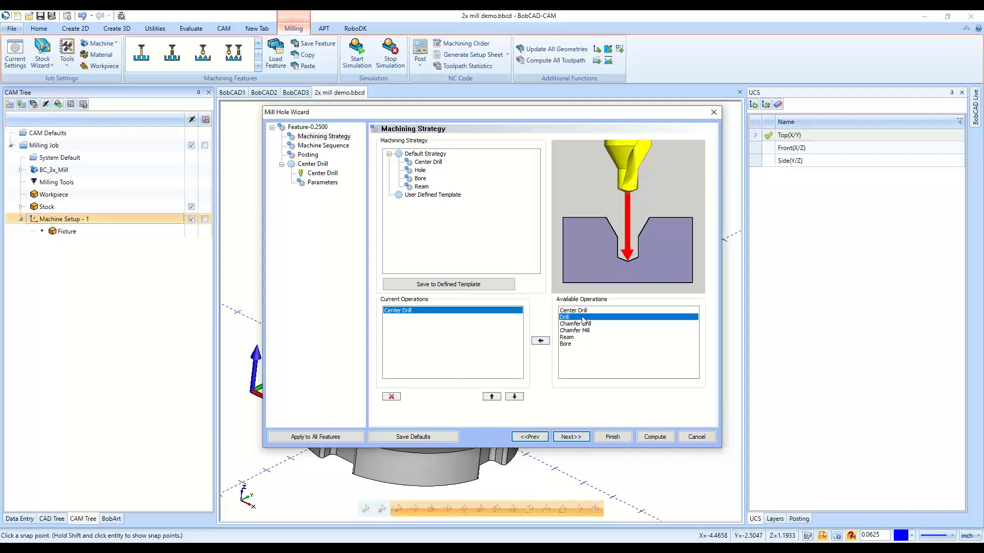
{"action": "left_click", "coordinate": [572, 324]}
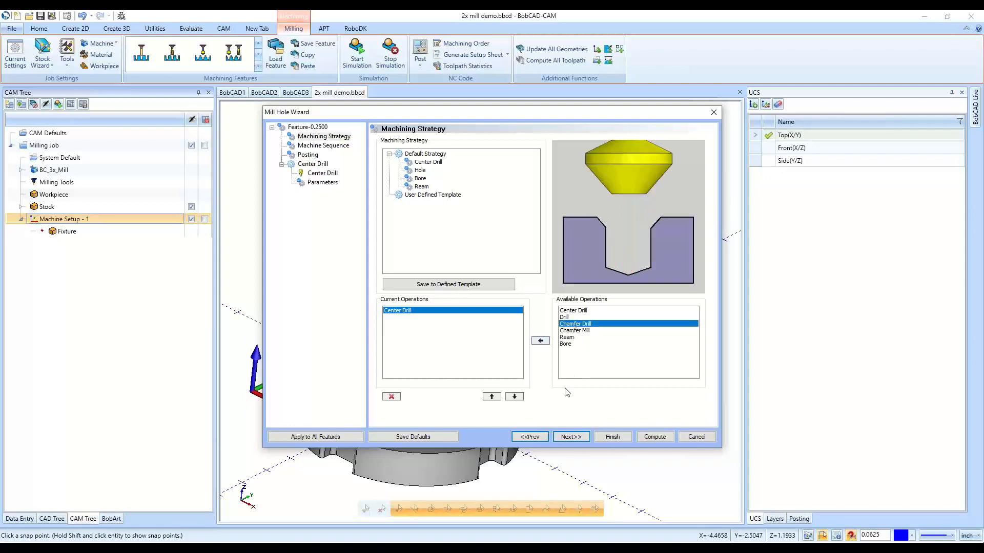
{"action": "left_click", "coordinate": [575, 330]}
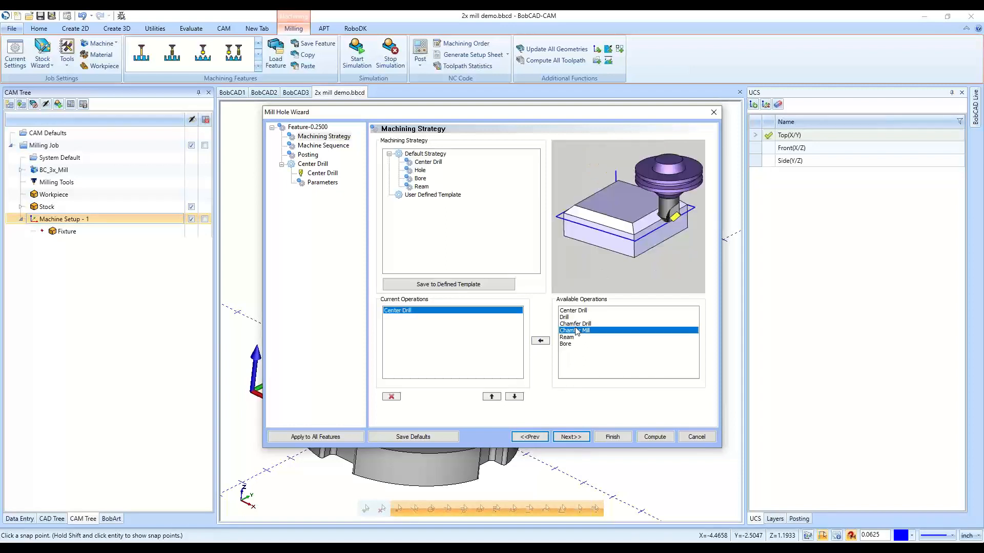
{"action": "left_click", "coordinate": [577, 324]}
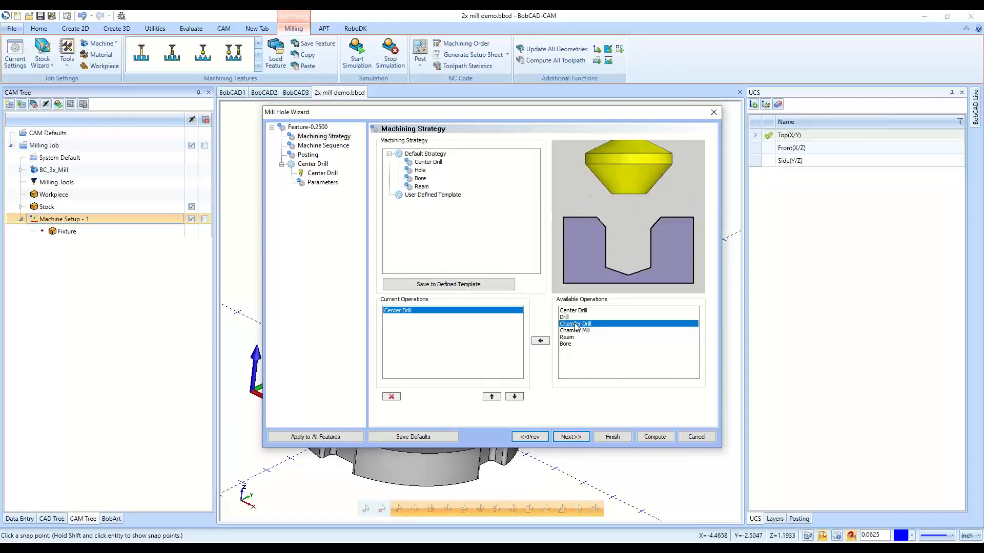
{"action": "left_click", "coordinate": [567, 337]}
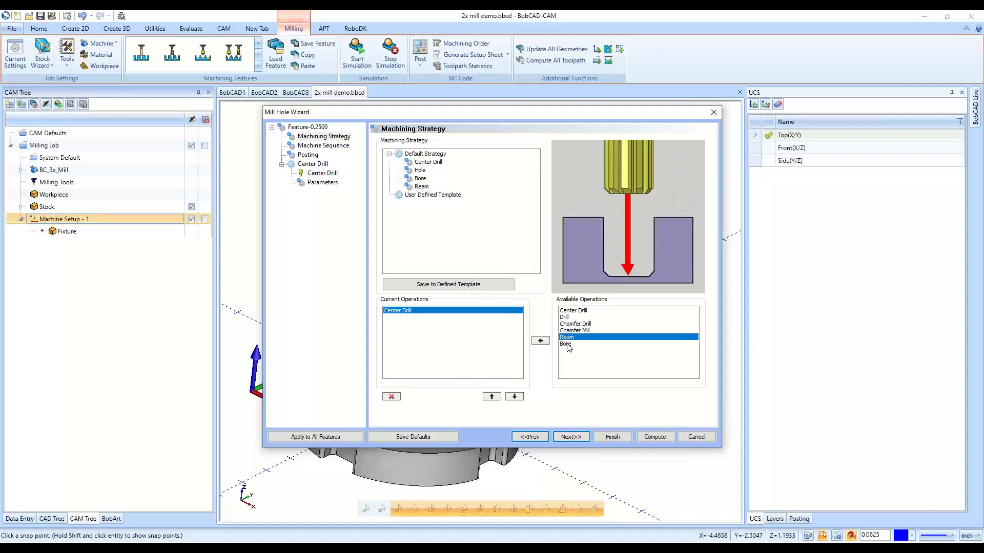
{"action": "left_click", "coordinate": [566, 344]}
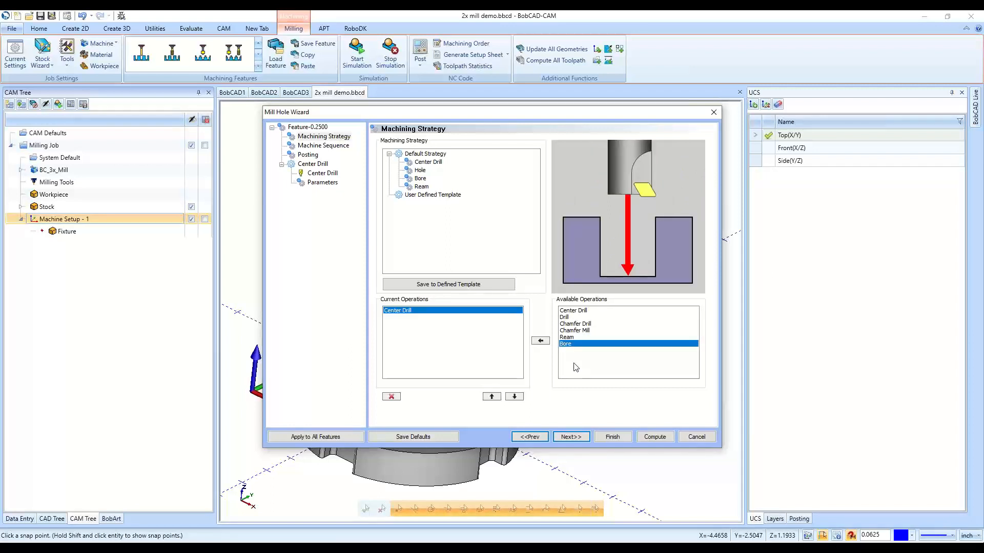
Continue to the machine sequence and compare the Pick Order, X Direction, Y Direction, Custom Direction and Closest sort orders
{"action": "left_click", "coordinate": [569, 438]}
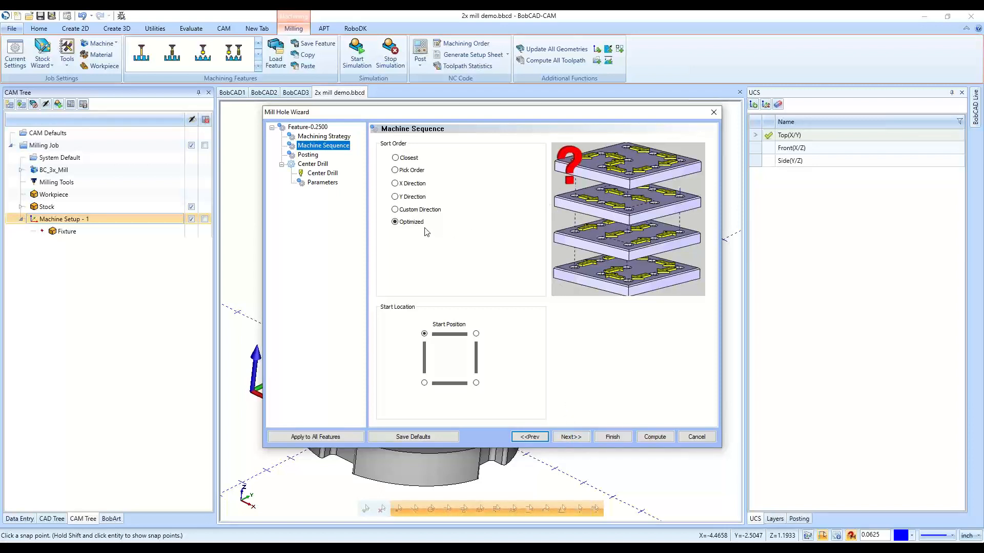
{"action": "left_click", "coordinate": [419, 171]}
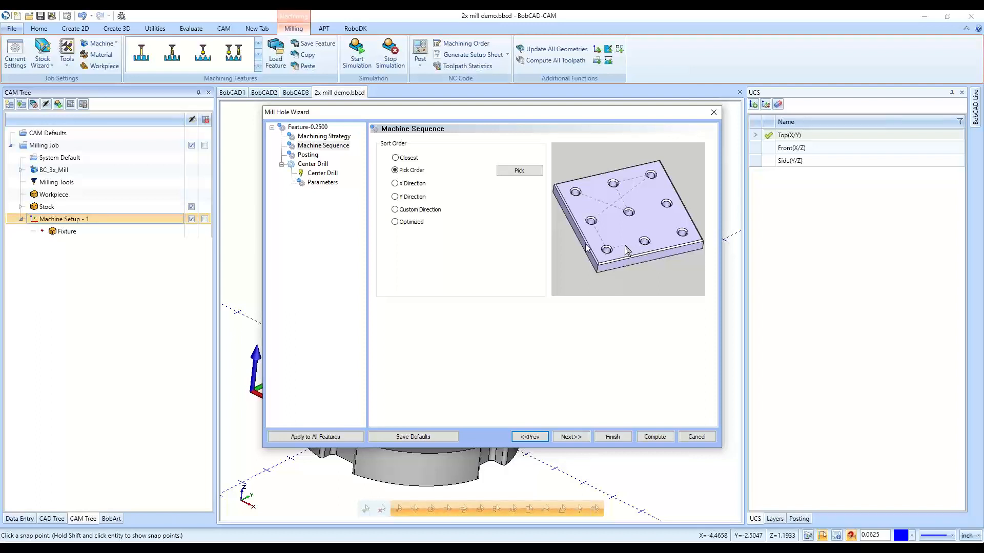
{"action": "left_click", "coordinate": [416, 186]}
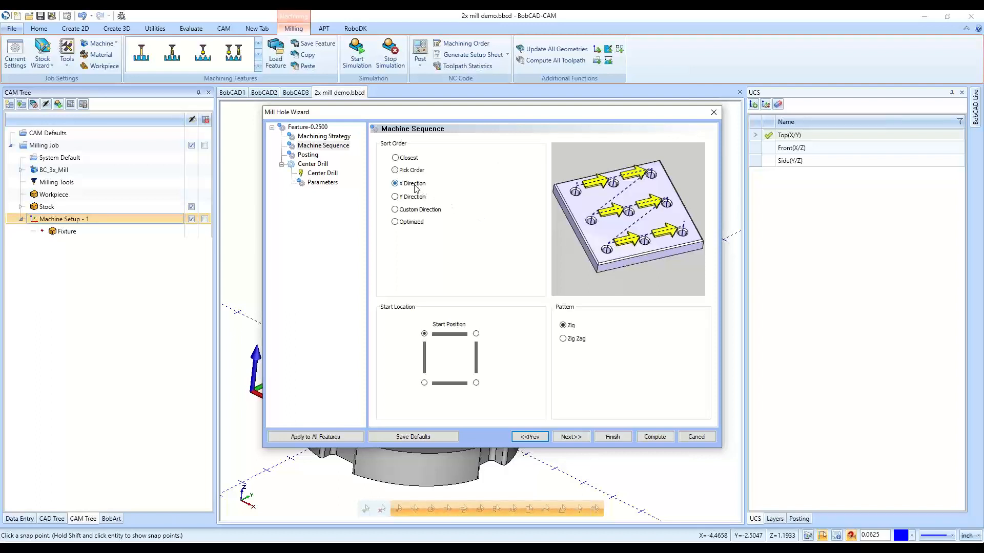
{"action": "left_click", "coordinate": [414, 199]}
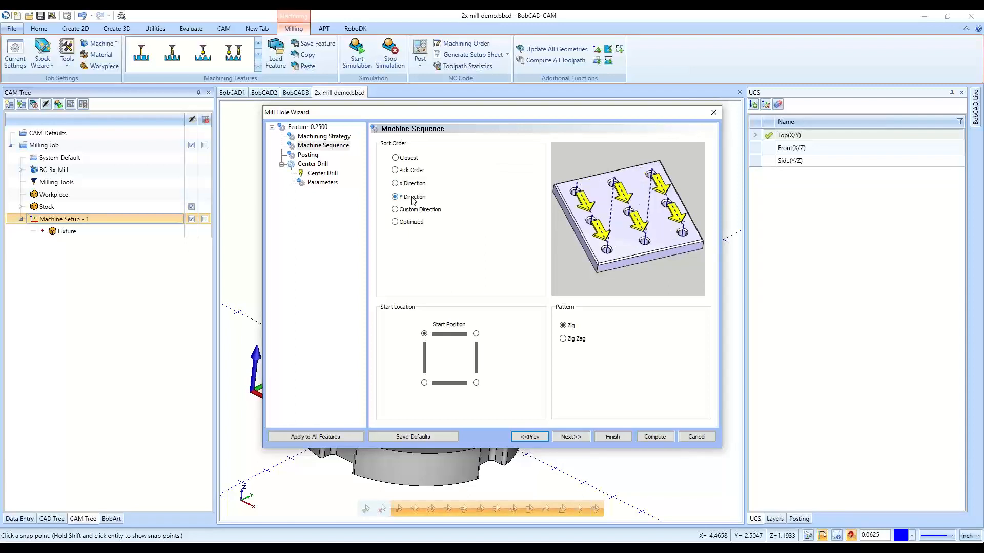
{"action": "left_click", "coordinate": [413, 210]}
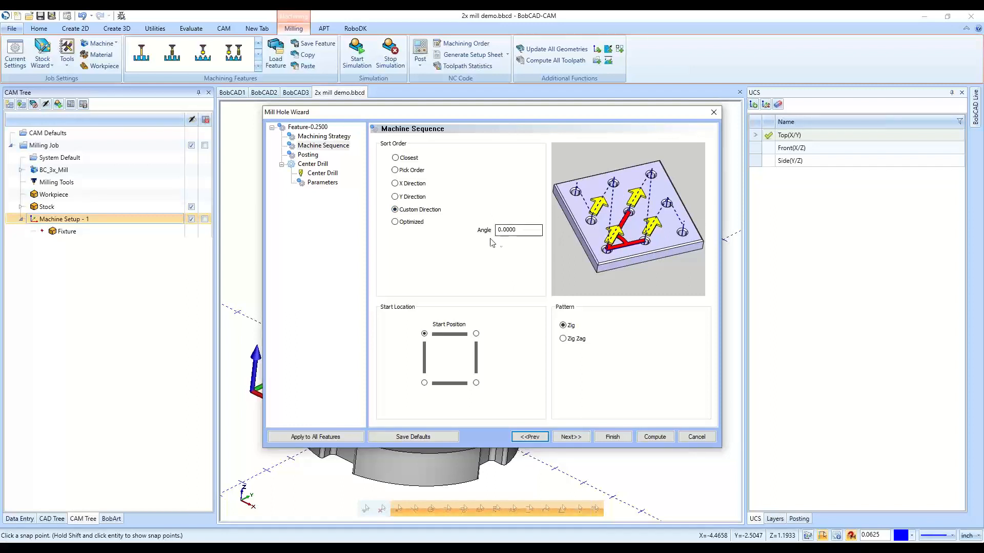
{"action": "left_click", "coordinate": [402, 159]}
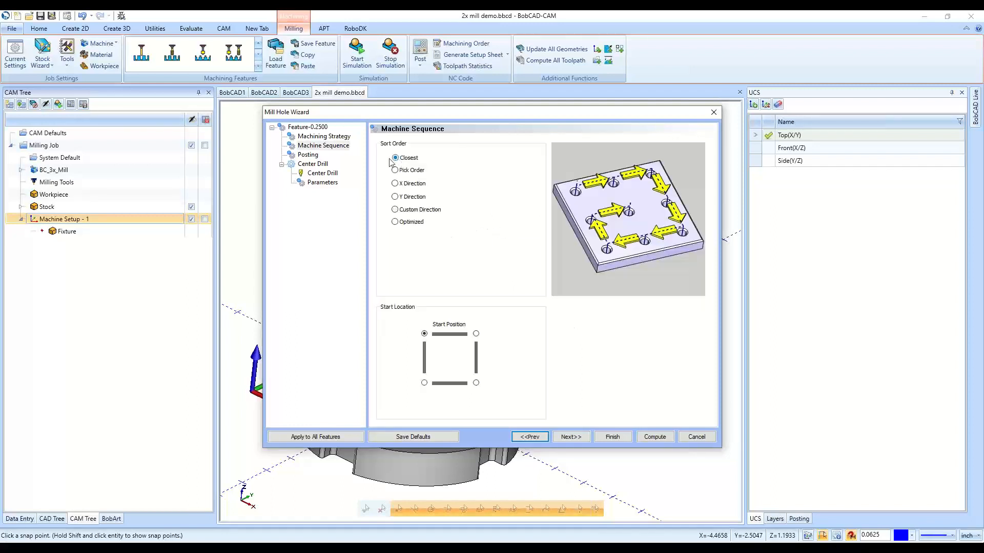
Review the drill feature's posting settings, the center drill tool data, and the center drill's depth parameter
{"action": "left_click", "coordinate": [309, 157]}
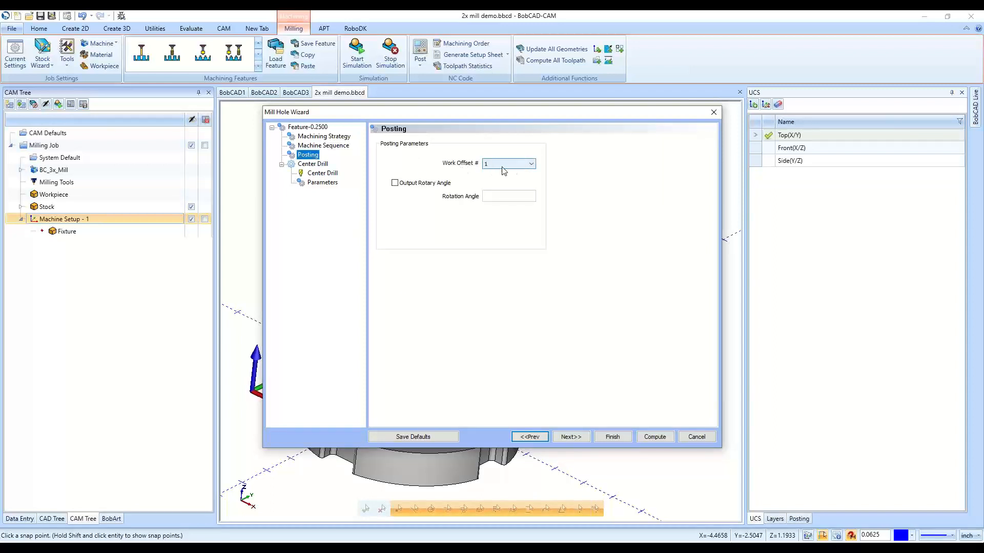
{"action": "left_click", "coordinate": [323, 174]}
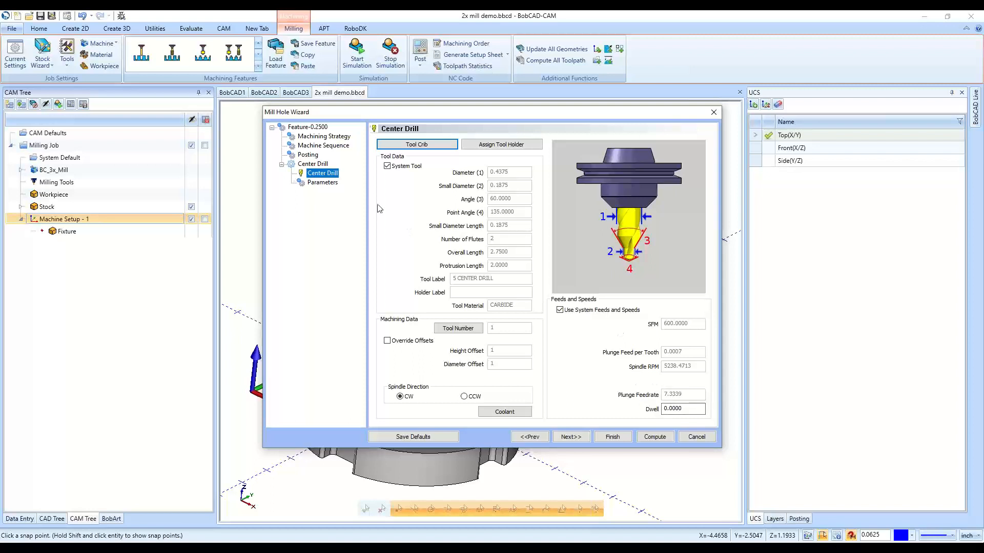
{"action": "left_click", "coordinate": [322, 183]}
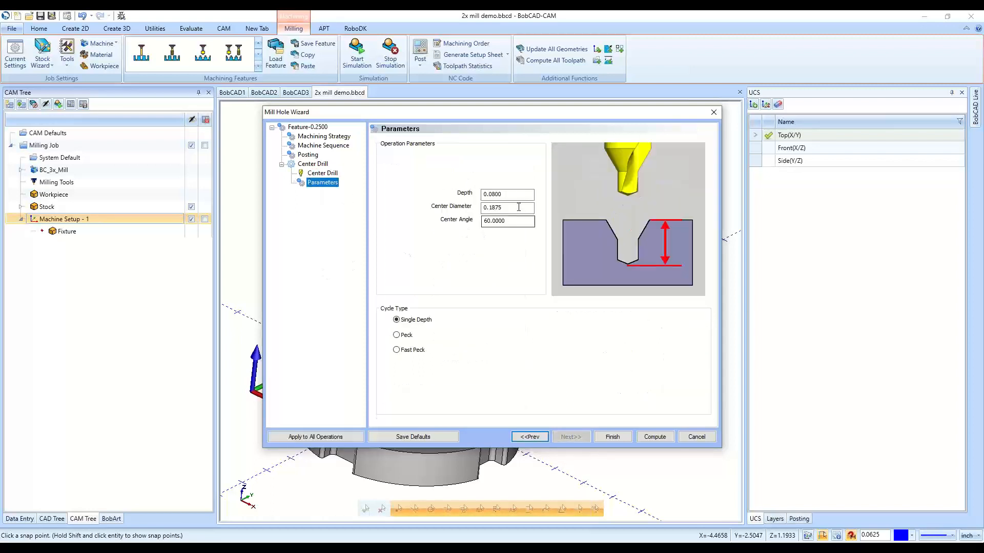
{"action": "left_click", "coordinate": [507, 194]}
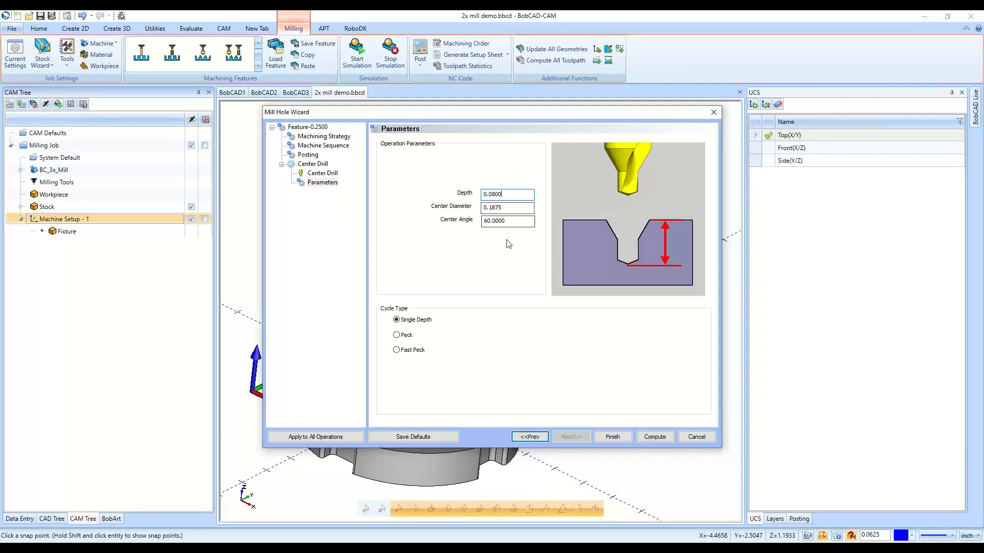
Compare the Single Depth, Peck and Fast Peck cycle types for the center drill, and cancel the hole wizard
{"action": "left_click", "coordinate": [416, 321]}
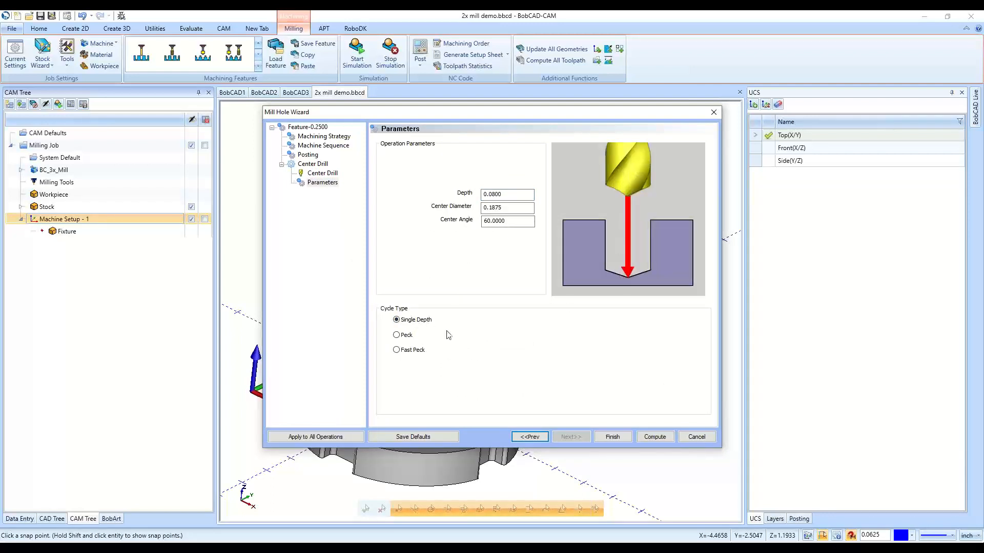
{"action": "left_click", "coordinate": [397, 336]}
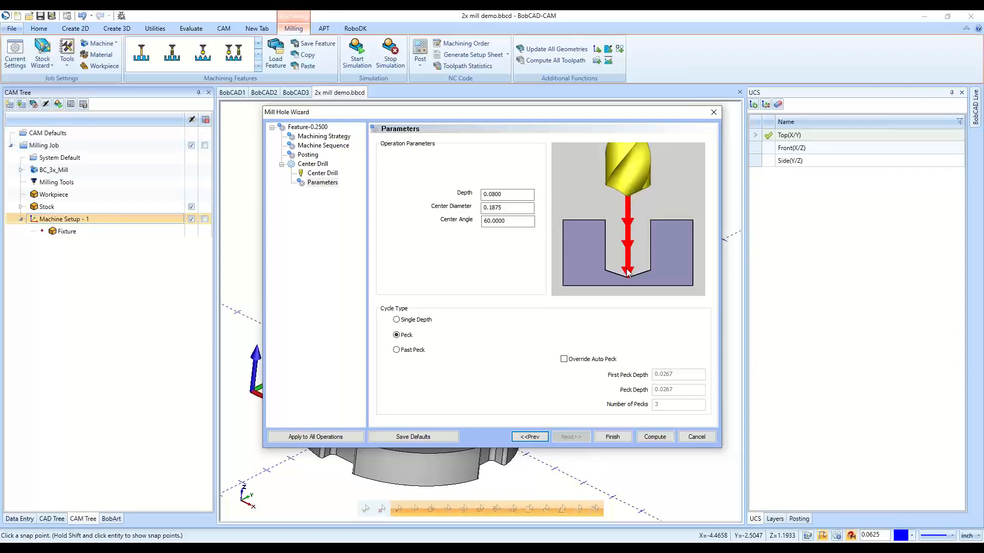
{"action": "left_click", "coordinate": [422, 353]}
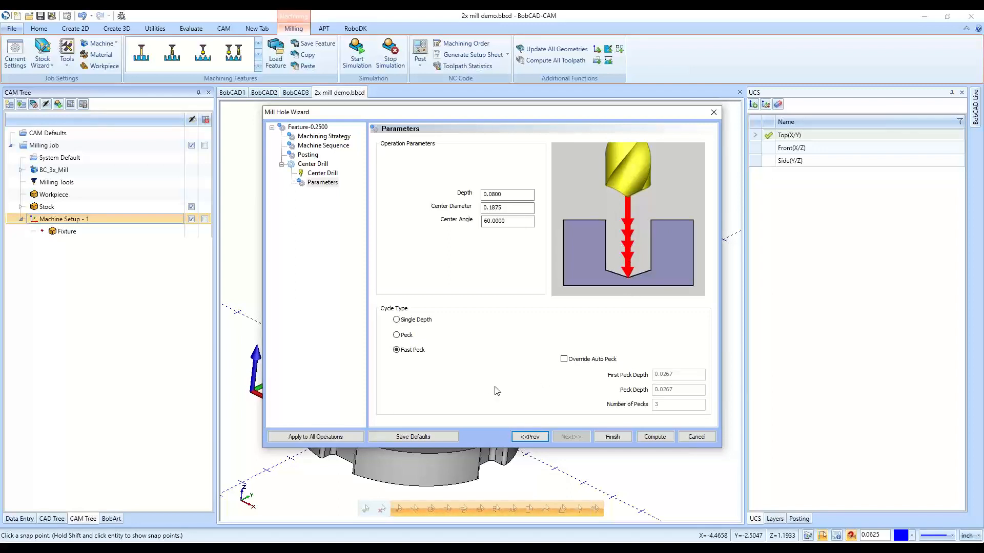
{"action": "left_click", "coordinate": [696, 437]}
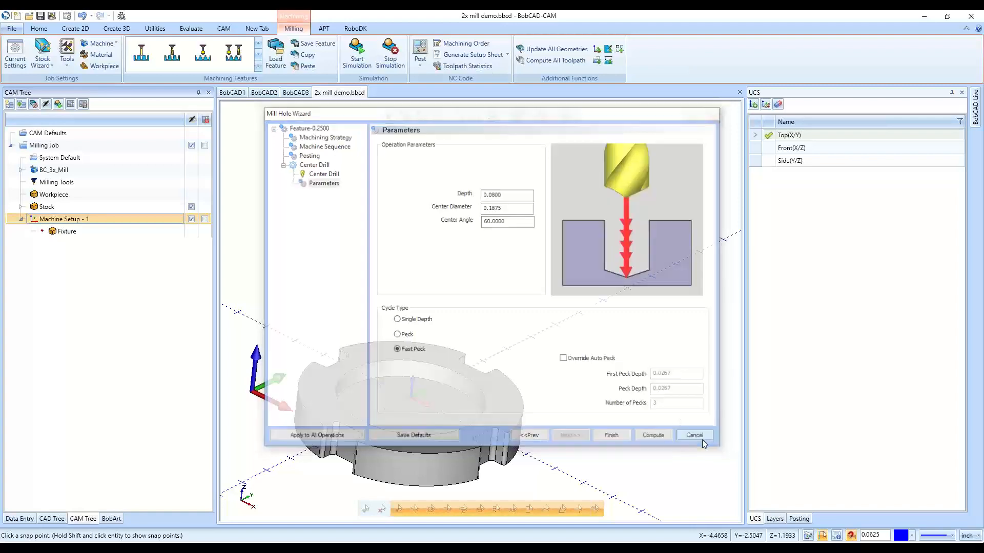
Start a Mill Tap Hole feature on Machine Setup - 1 without selecting geometry and continue to its machining strategy
{"action": "right_click", "coordinate": [128, 222]}
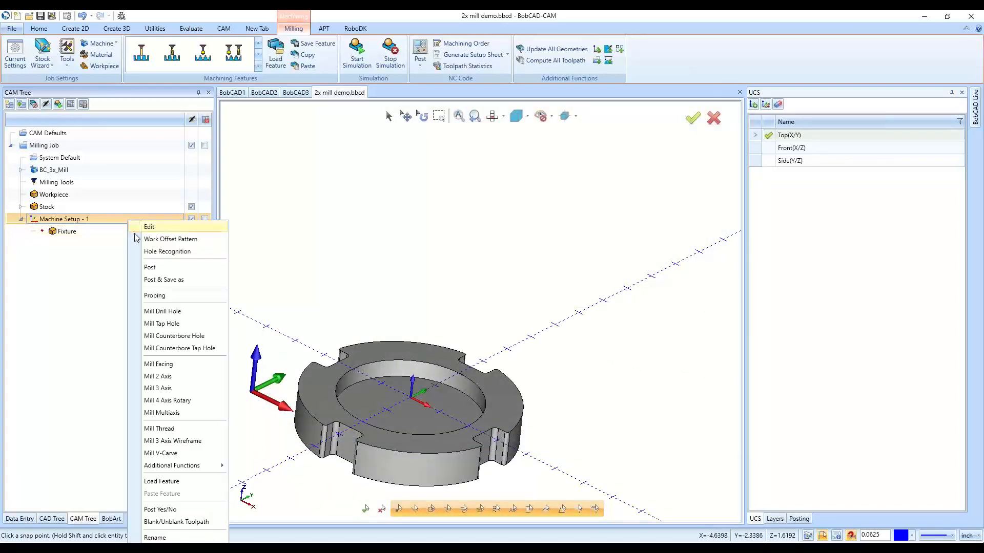
{"action": "left_click", "coordinate": [162, 324]}
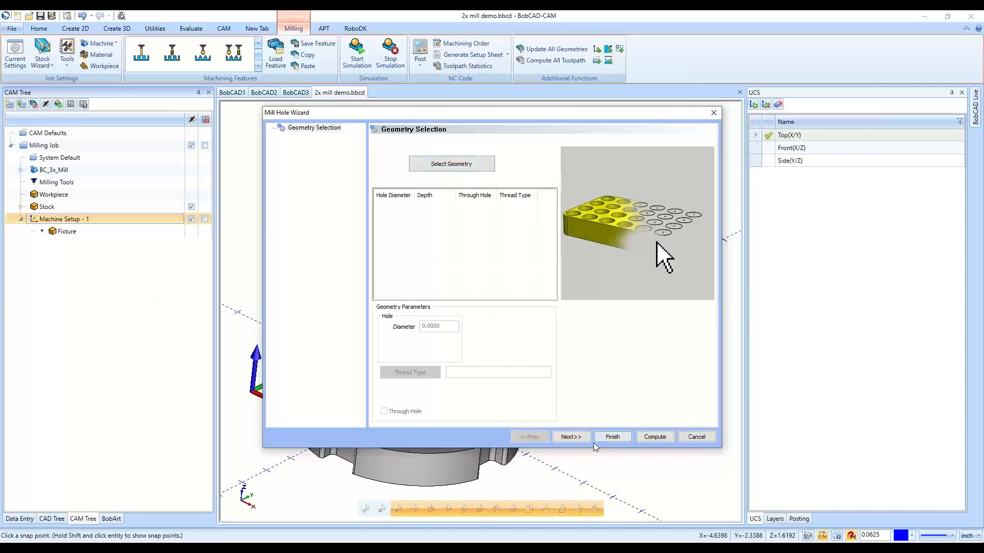
{"action": "left_click", "coordinate": [580, 438]}
{"action": "left_click", "coordinate": [579, 437]}
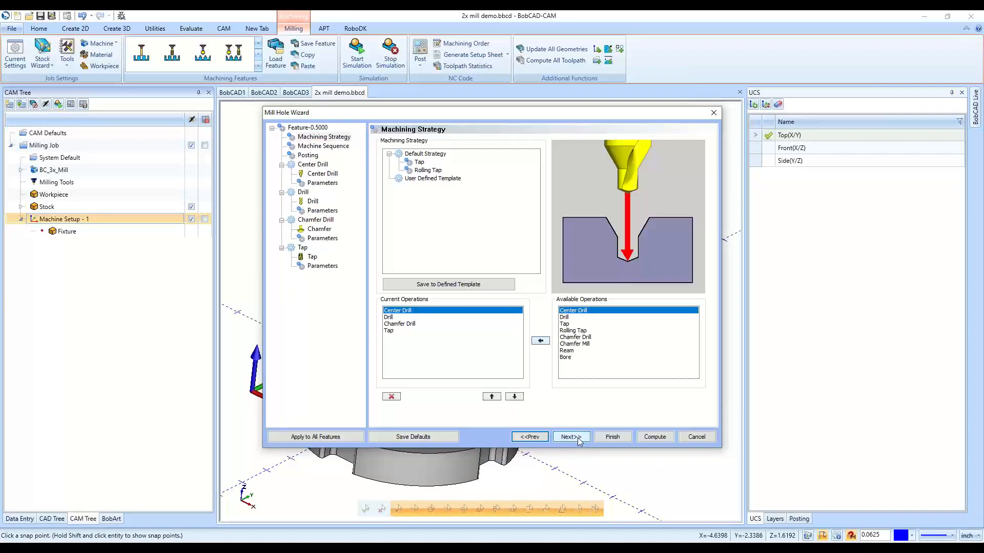
Examine the tap hole's available Drill, Chamfer Drill, Chamfer Mill, Ream, Bore, Tap and Rolling Tap operations
{"action": "left_click", "coordinate": [564, 319]}
{"action": "left_click", "coordinate": [567, 338]}
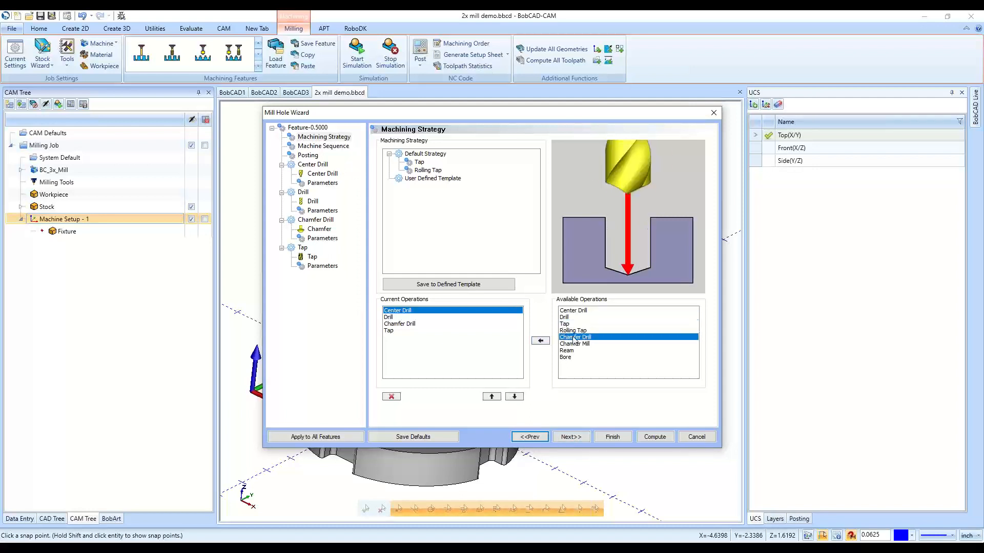
{"action": "left_click", "coordinate": [566, 344]}
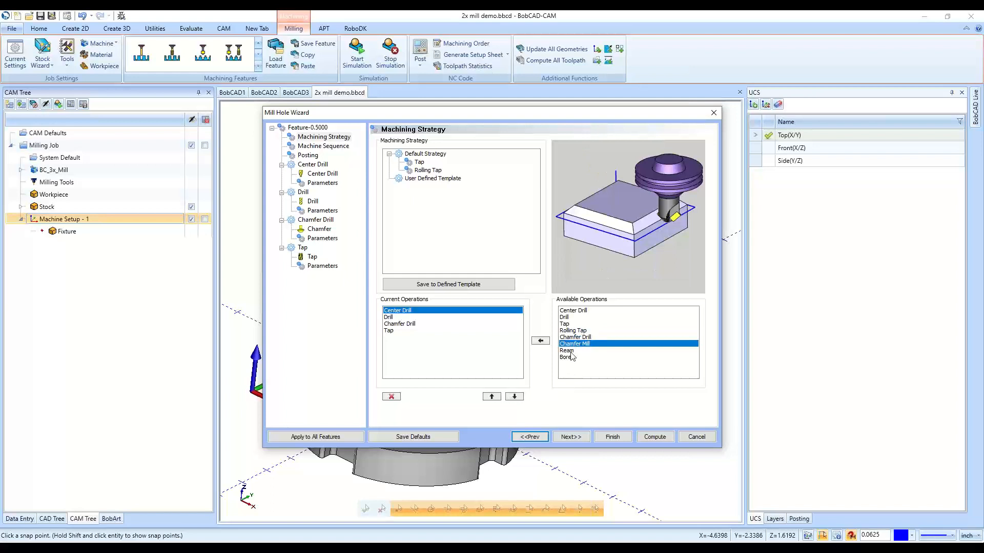
{"action": "left_click", "coordinate": [568, 352]}
{"action": "left_click", "coordinate": [566, 358]}
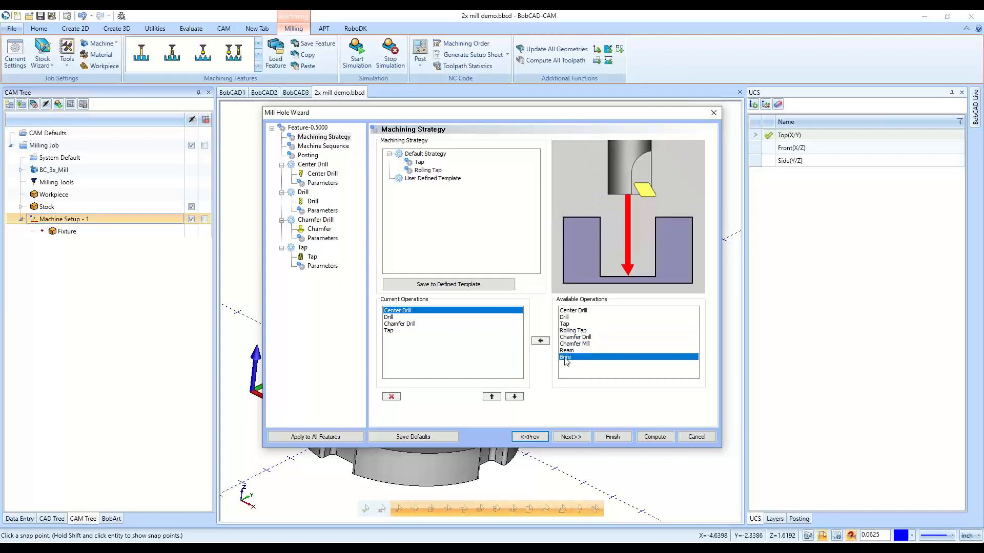
{"action": "left_click", "coordinate": [569, 324]}
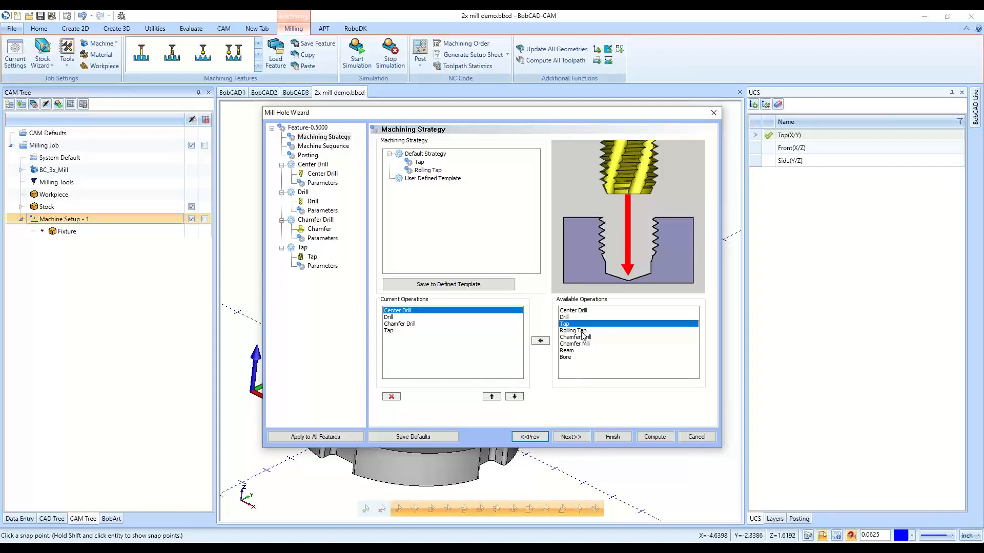
{"action": "left_click", "coordinate": [580, 331]}
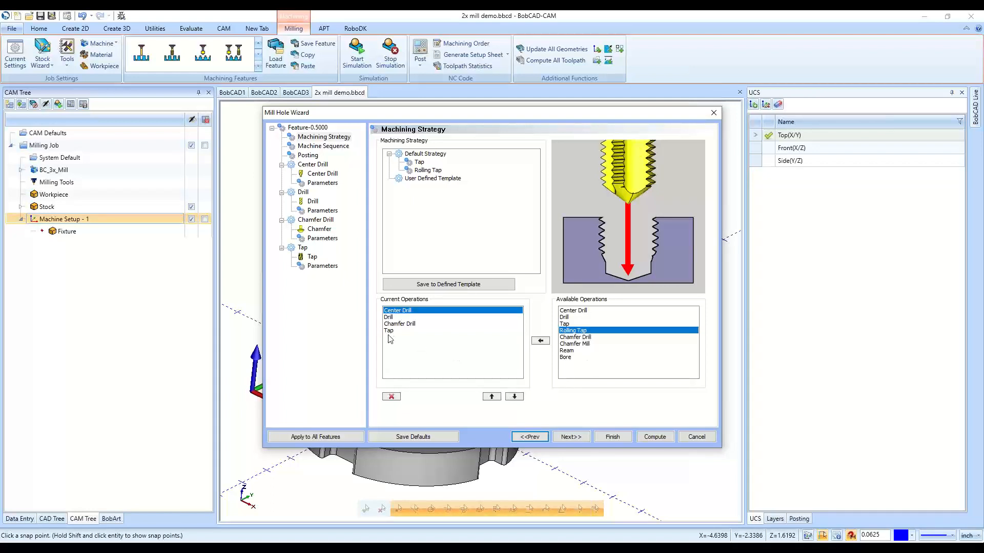
Review the tap hole's current operations and remove all of them: Center Drill, Drill, Chamfer Drill and Tap
{"action": "left_click", "coordinate": [393, 315]}
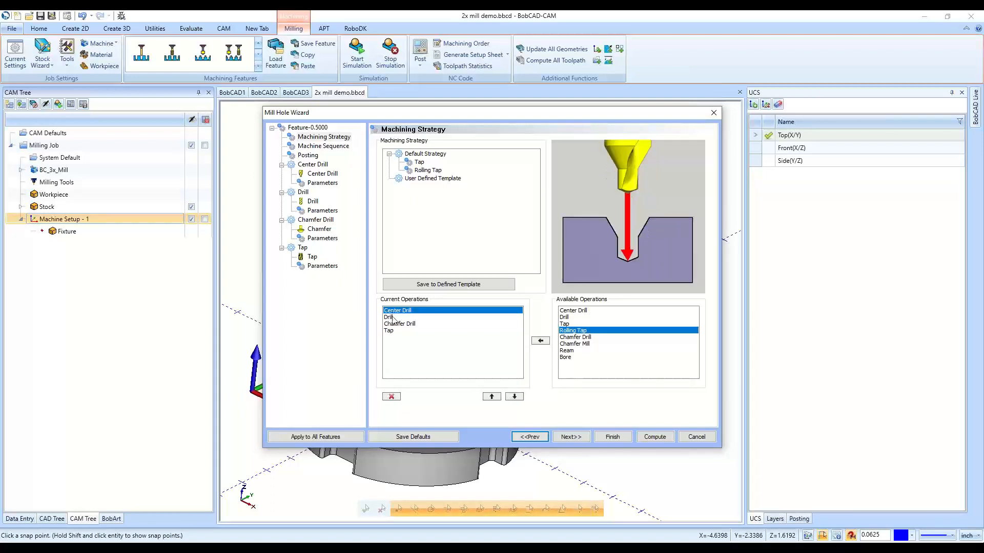
{"action": "left_click", "coordinate": [393, 317]}
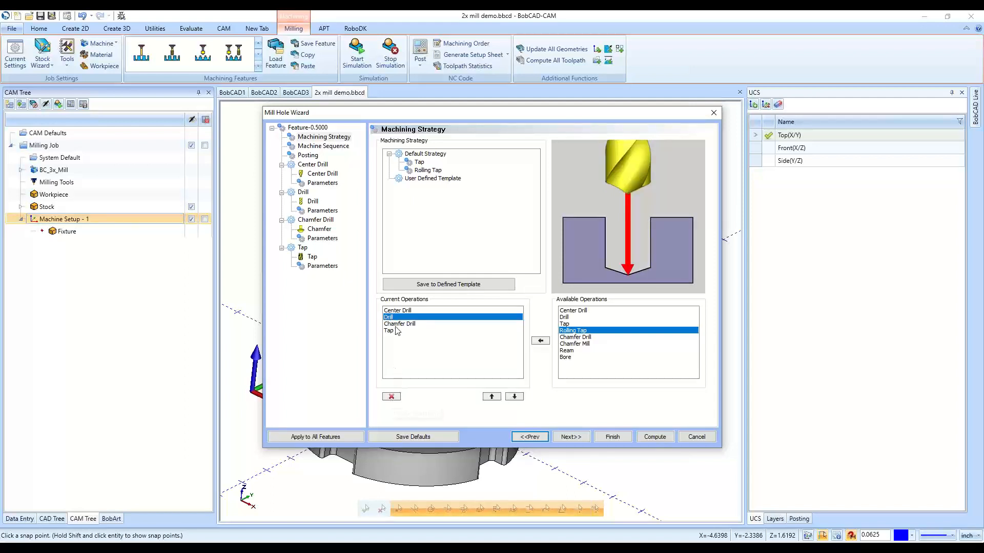
{"action": "left_click", "coordinate": [398, 325]}
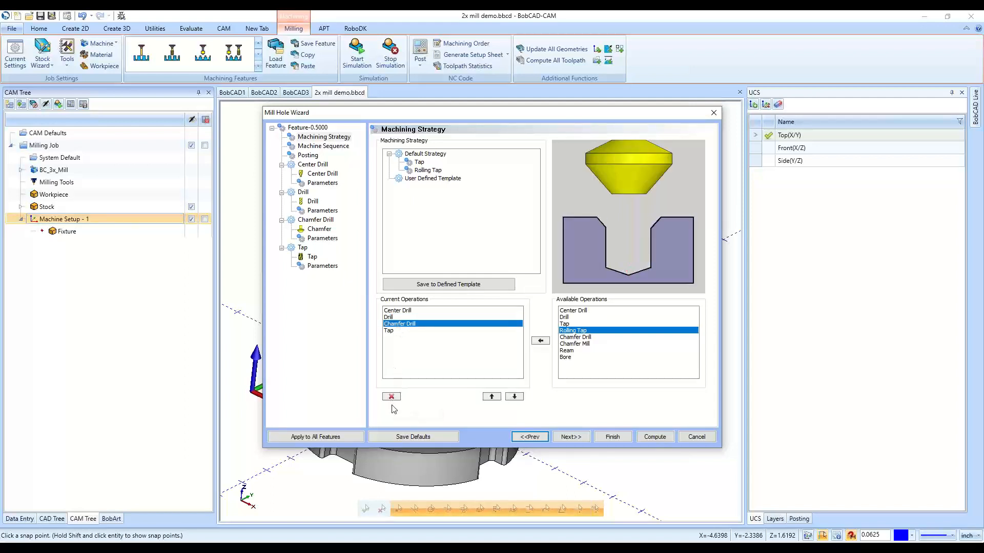
{"action": "left_click", "coordinate": [393, 331]}
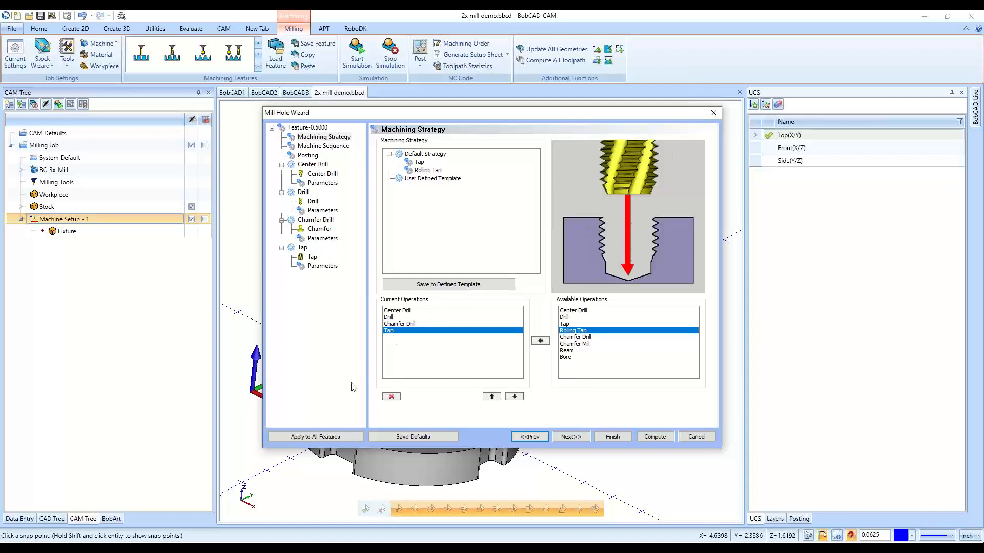
{"action": "left_click", "coordinate": [393, 397]}
{"action": "left_click", "coordinate": [393, 397]}
{"action": "left_click", "coordinate": [392, 397]}
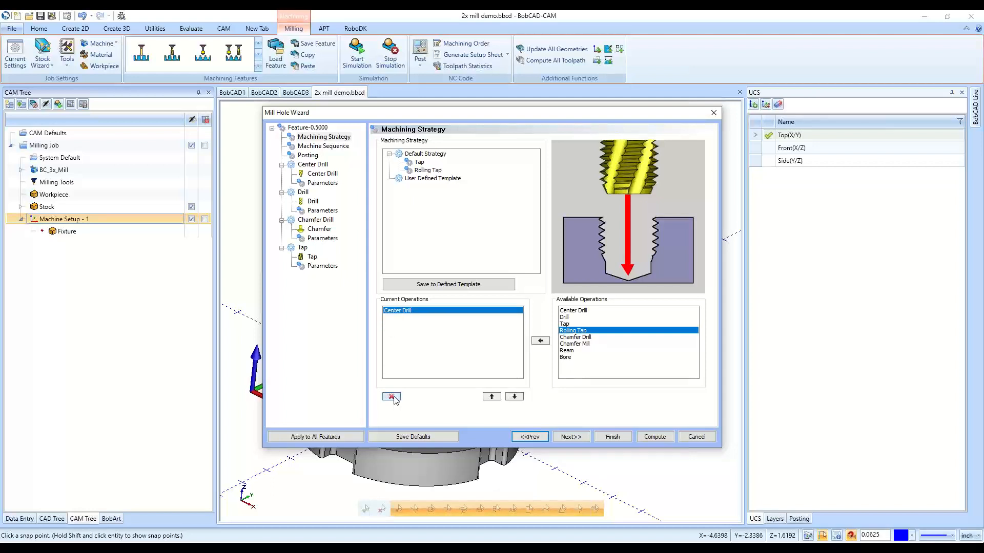
{"action": "left_click", "coordinate": [393, 397]}
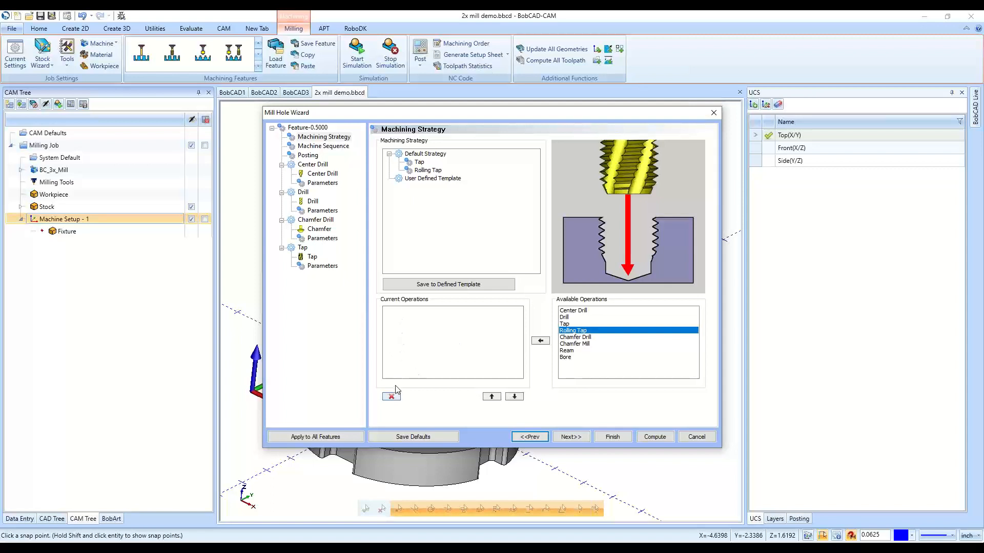
Build the tap hole's current operations from a Drill followed by a Tap, and check both entries
{"action": "left_click", "coordinate": [564, 317]}
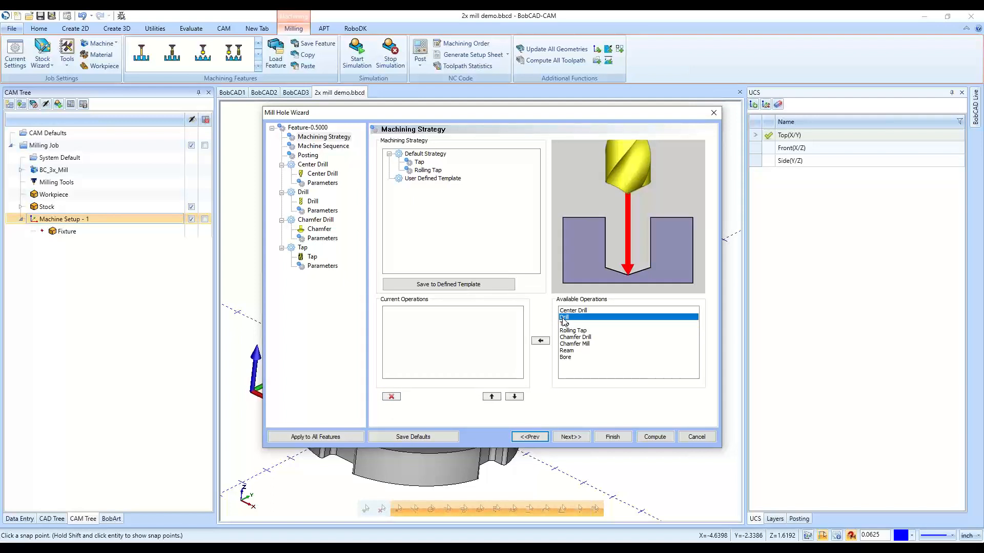
{"action": "left_click", "coordinate": [540, 342]}
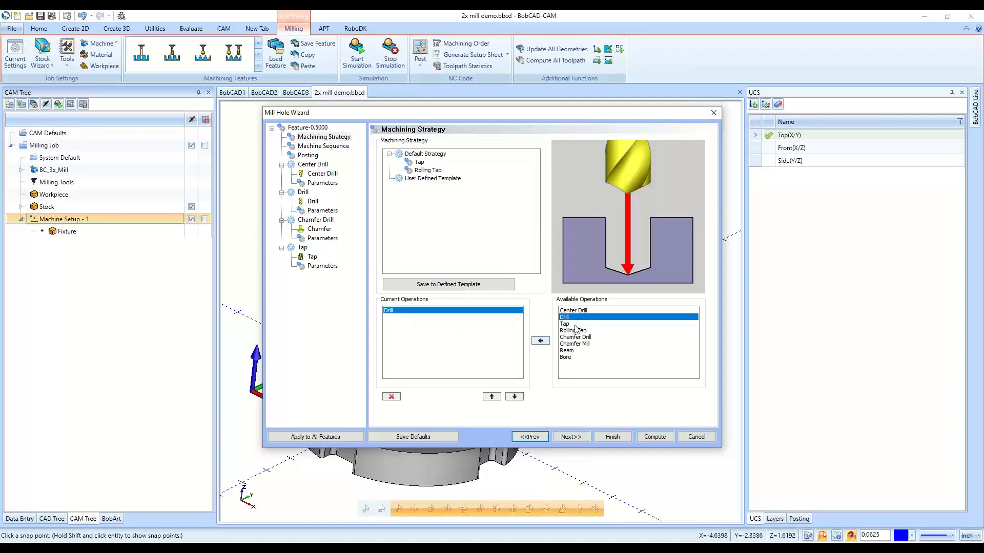
{"action": "left_click", "coordinate": [571, 325]}
{"action": "left_click", "coordinate": [541, 341]}
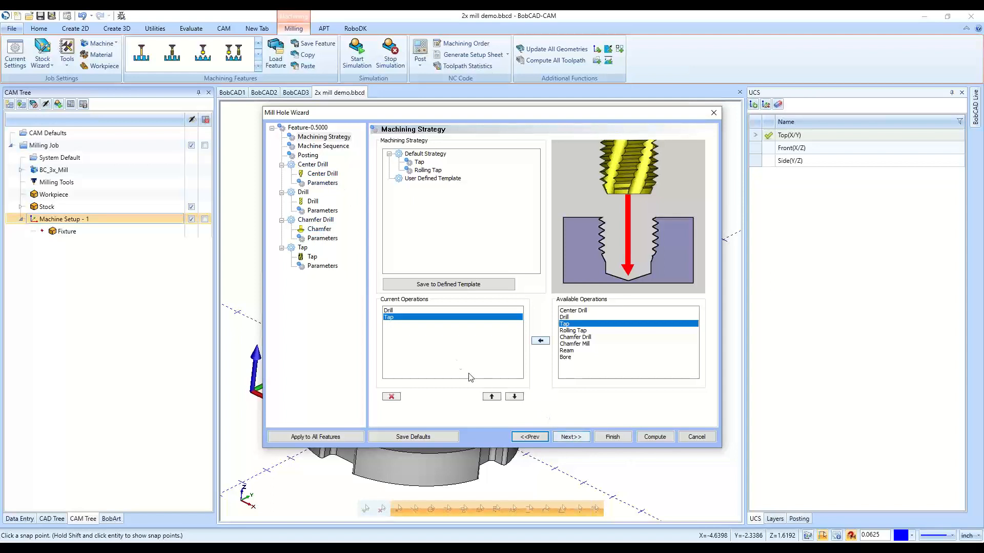
{"action": "left_click", "coordinate": [402, 310]}
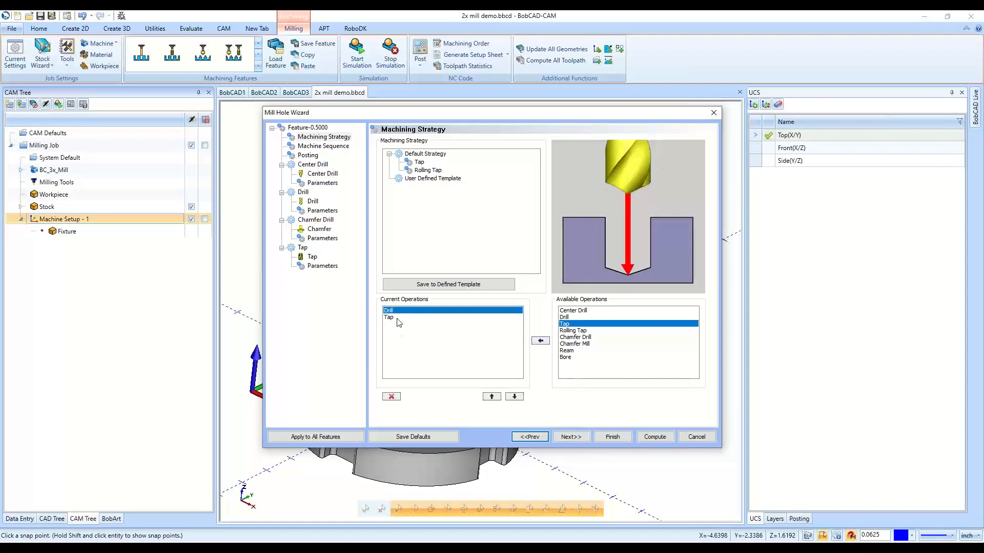
{"action": "left_click", "coordinate": [397, 318]}
Continue through the tap hole's machine sequence and posting settings to the drill's tool data
{"action": "left_click", "coordinate": [568, 437]}
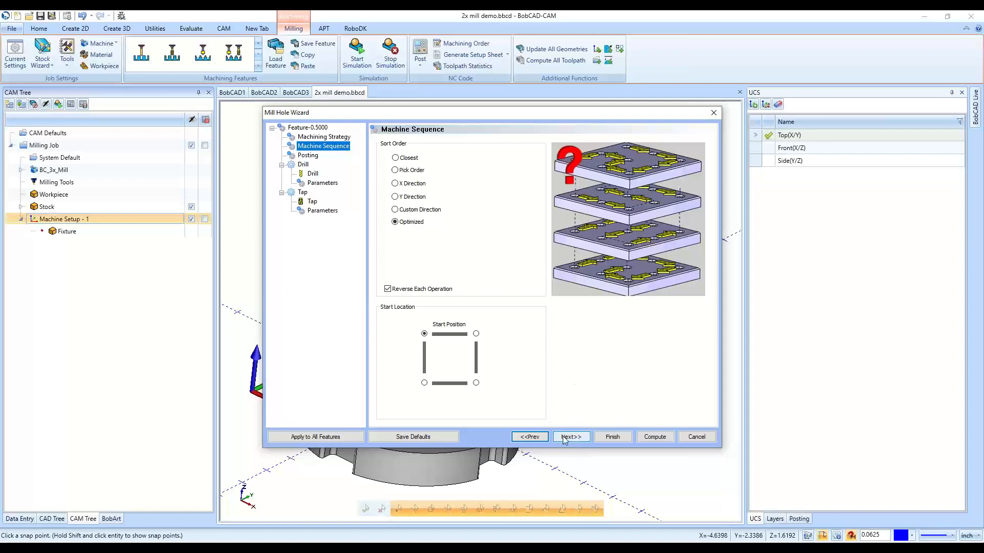
{"action": "left_click", "coordinate": [567, 437]}
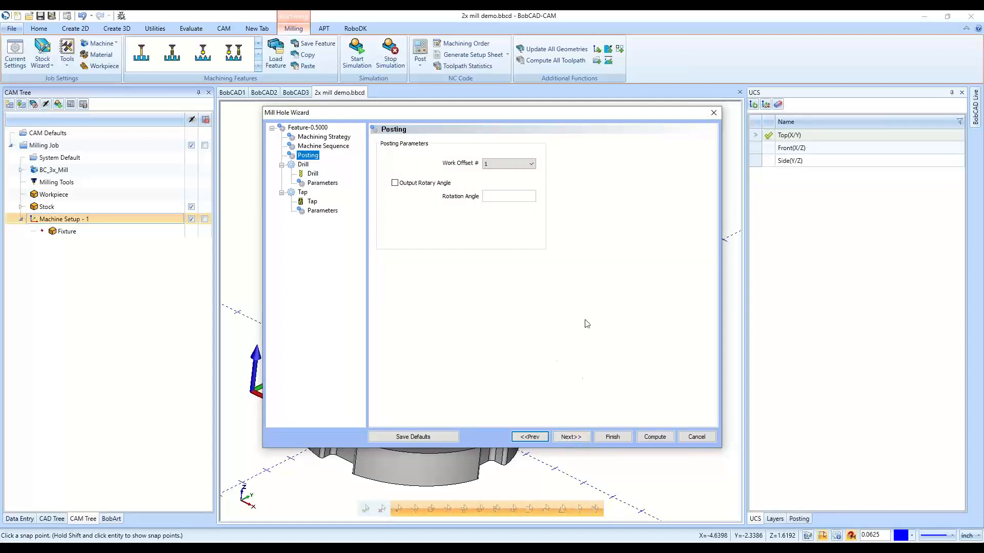
{"action": "left_click", "coordinate": [571, 438]}
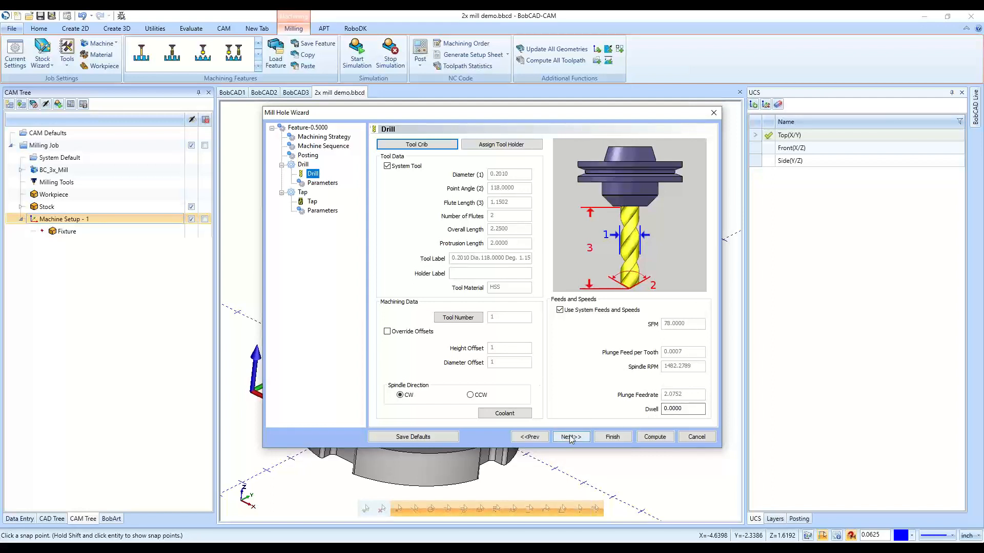
Examine the drill parameters, tap tool data and tap parameters of the tap hole, and return to the drill parameters
{"action": "left_click", "coordinate": [571, 438]}
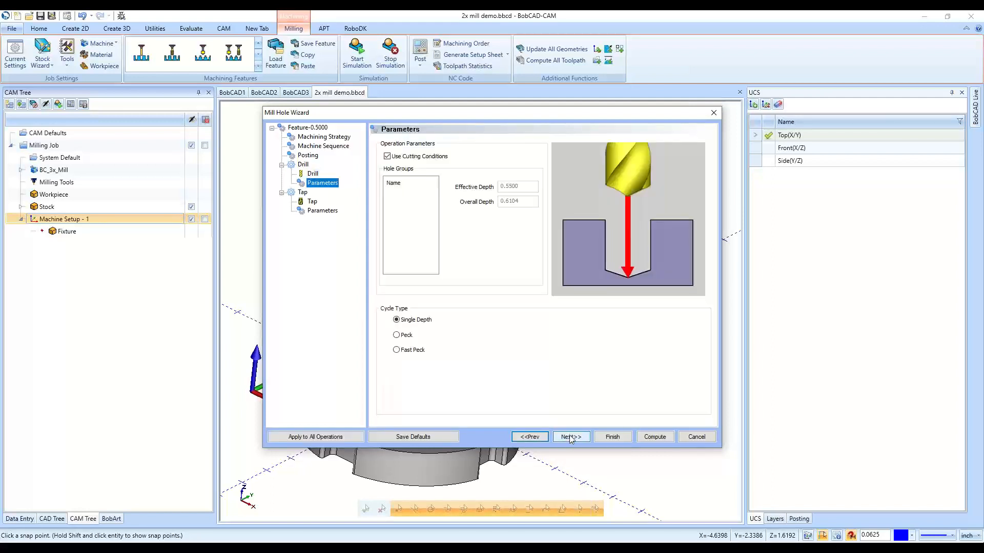
{"action": "left_click", "coordinate": [564, 437]}
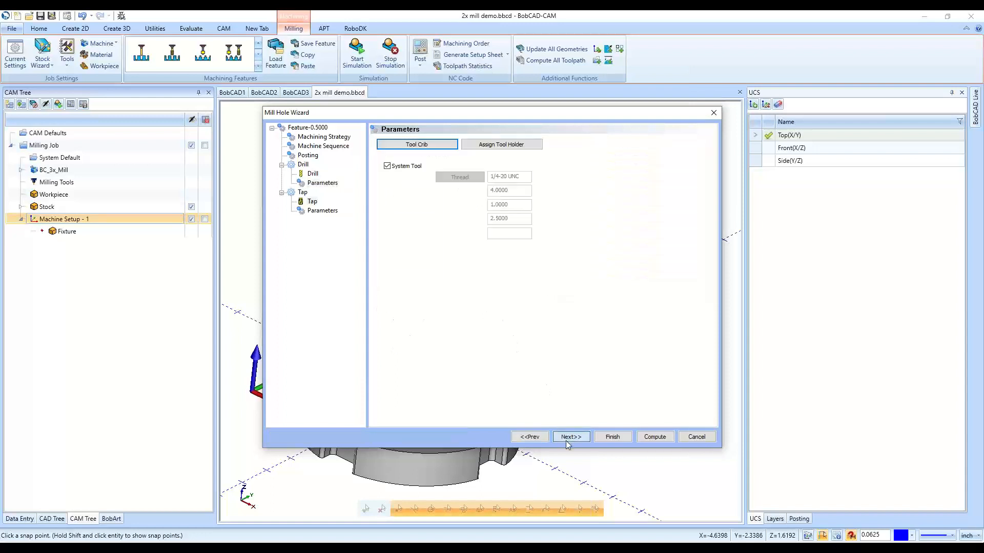
{"action": "left_click", "coordinate": [566, 438]}
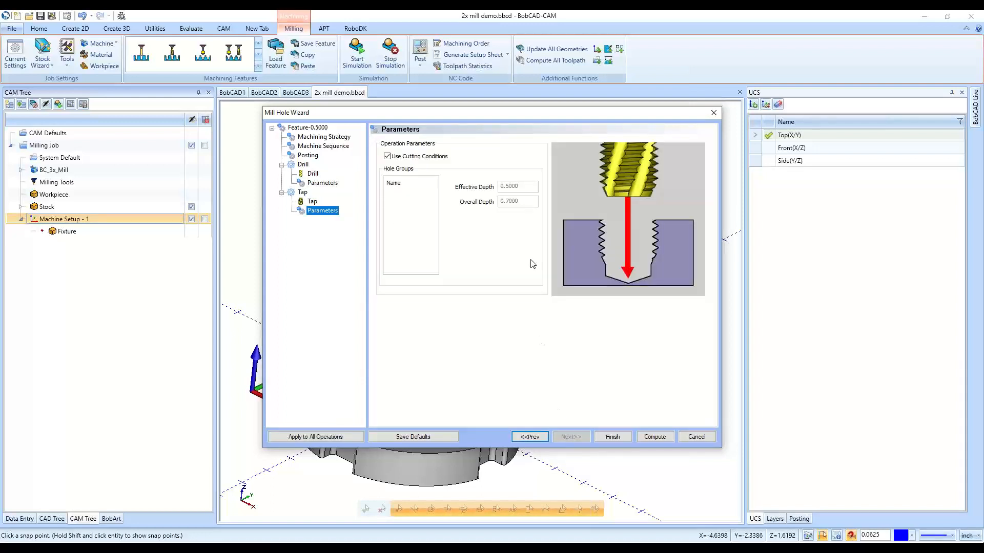
{"action": "left_click", "coordinate": [518, 437]}
{"action": "left_click", "coordinate": [519, 437]}
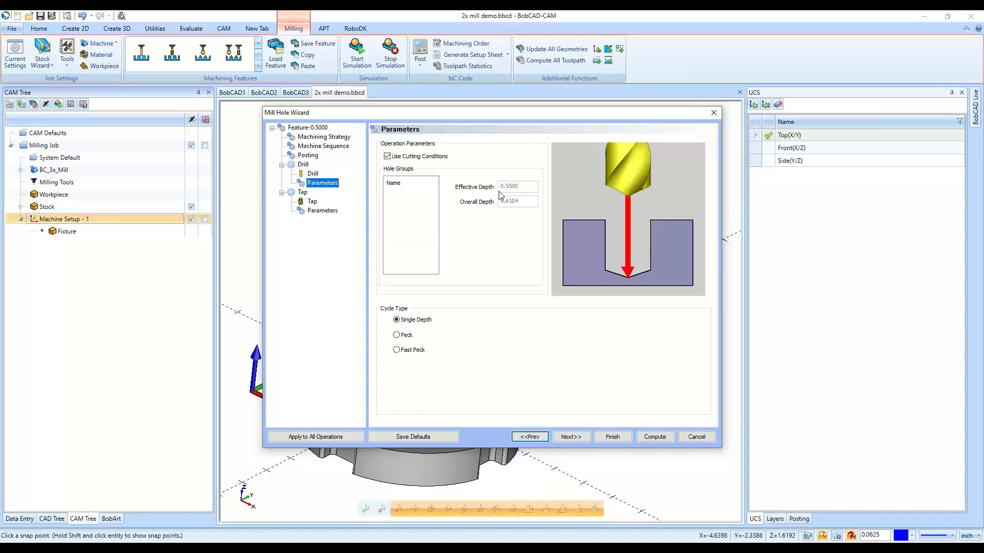
Compare the tap hole's feature settings and top pick option with the drill's tool data and depth parameters
{"action": "left_click", "coordinate": [307, 127]}
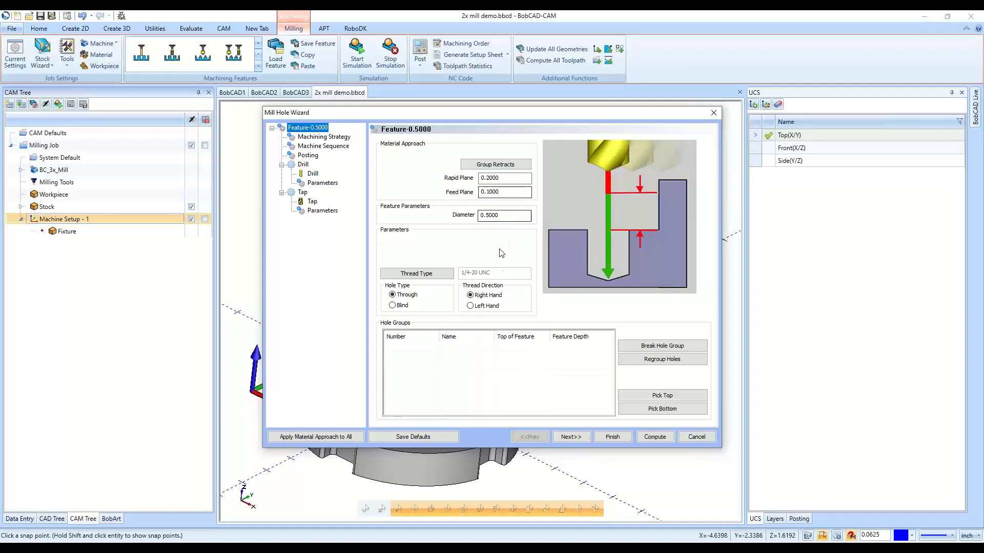
{"action": "left_click", "coordinate": [321, 183]}
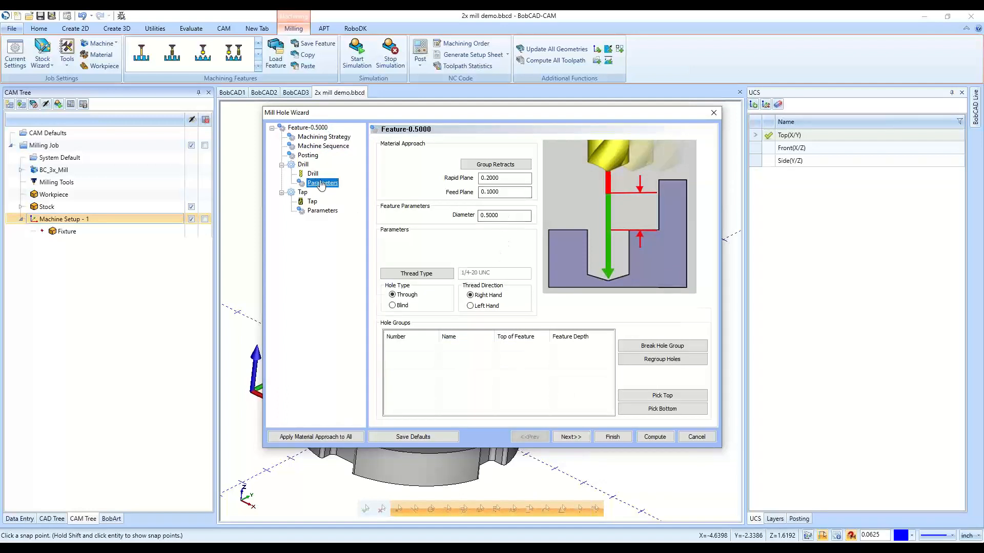
{"action": "left_click", "coordinate": [308, 128]}
{"action": "left_click", "coordinate": [662, 395]}
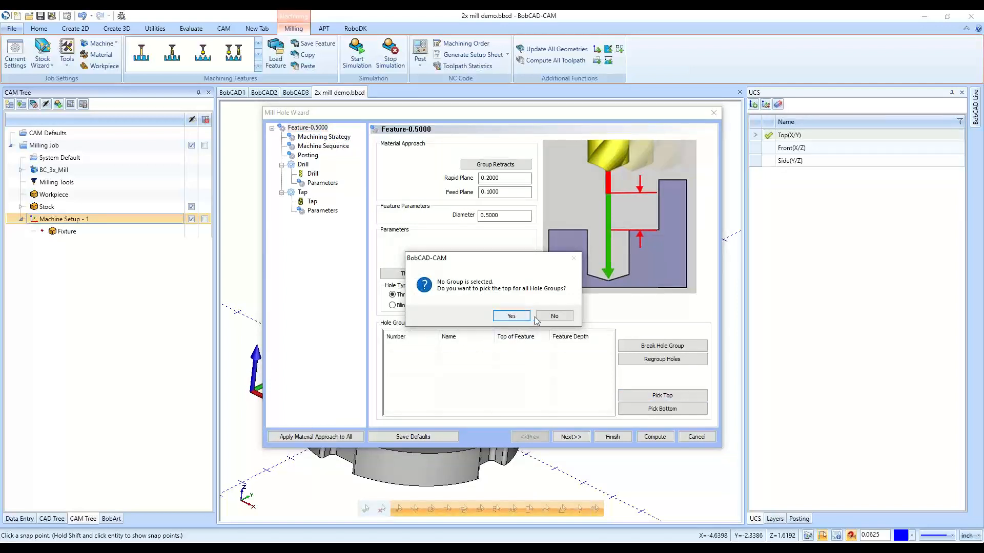
{"action": "left_click", "coordinate": [554, 316]}
{"action": "left_click", "coordinate": [322, 183]}
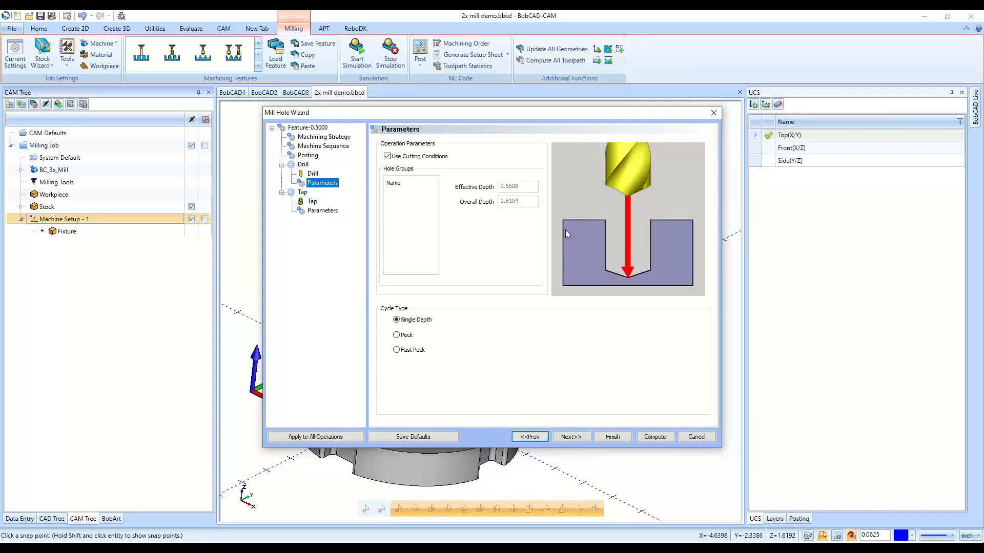
{"action": "left_click", "coordinate": [313, 174]}
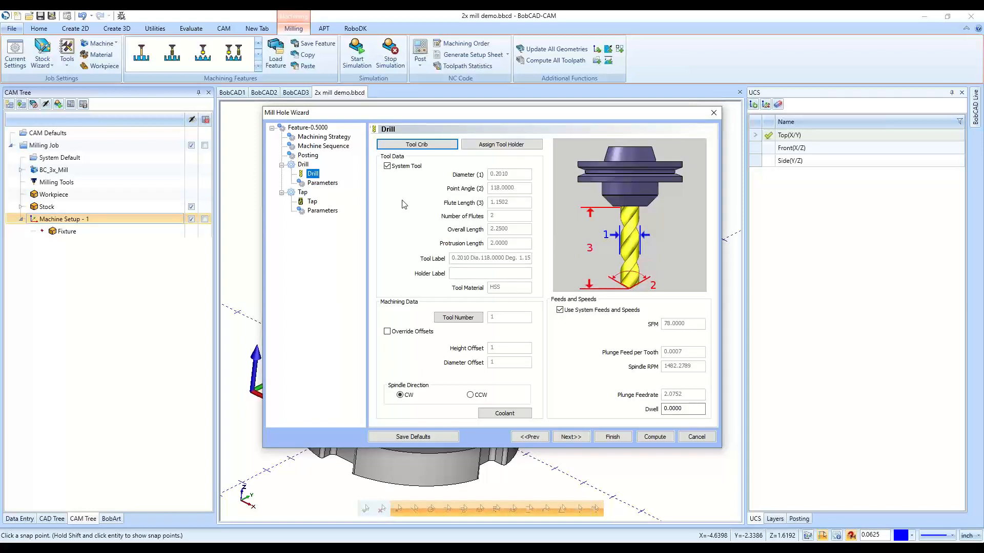
{"action": "left_click", "coordinate": [322, 183]}
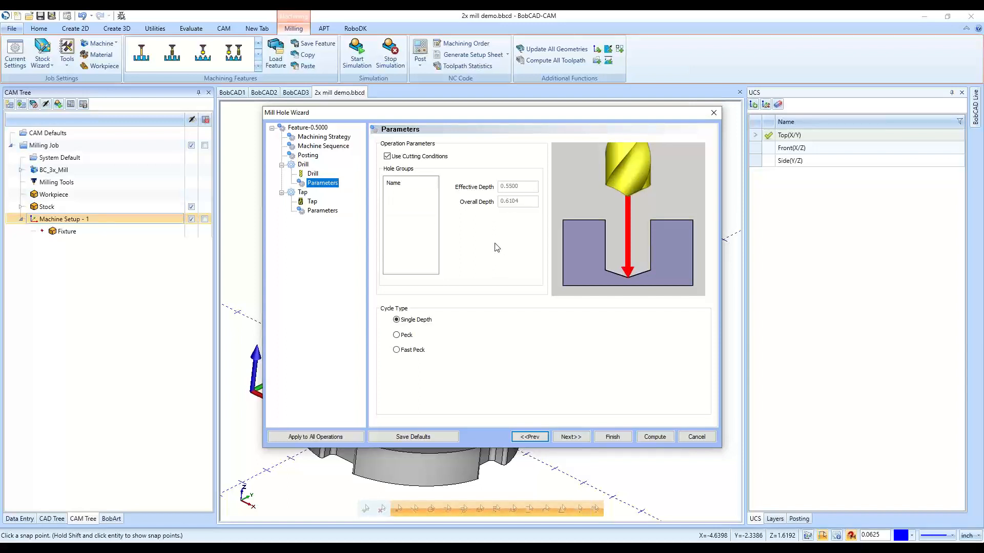
Try a manual drill overall depth of .55 without cutting conditions, re-enable cutting conditions and cancel the tap hole wizard
{"action": "left_click", "coordinate": [424, 159]}
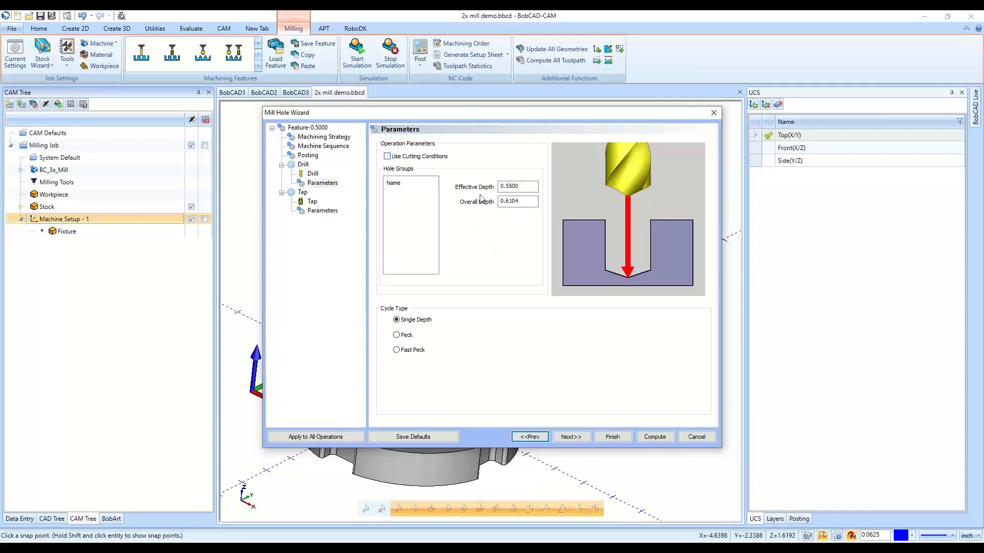
{"action": "left_click", "coordinate": [519, 201]}
{"action": "left_click", "coordinate": [517, 187]}
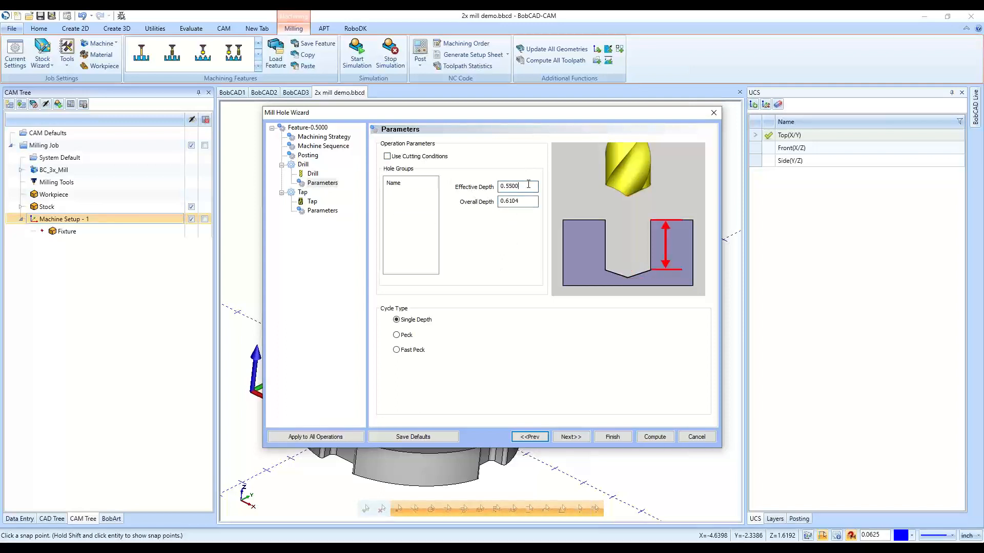
{"action": "left_click", "coordinate": [528, 202]}
{"action": "left_click_drag", "start_coordinate": [536, 203], "coordinate": [472, 211]}
{"action": "type", "text": "."}
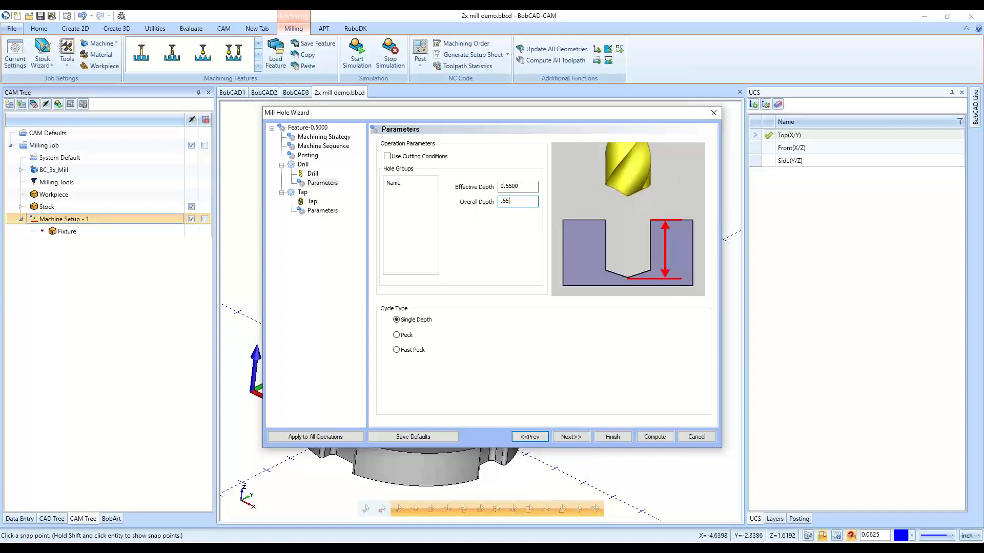
{"action": "type", "text": "55"}
{"action": "key", "text": "Tab"}
{"action": "left_click", "coordinate": [406, 156]}
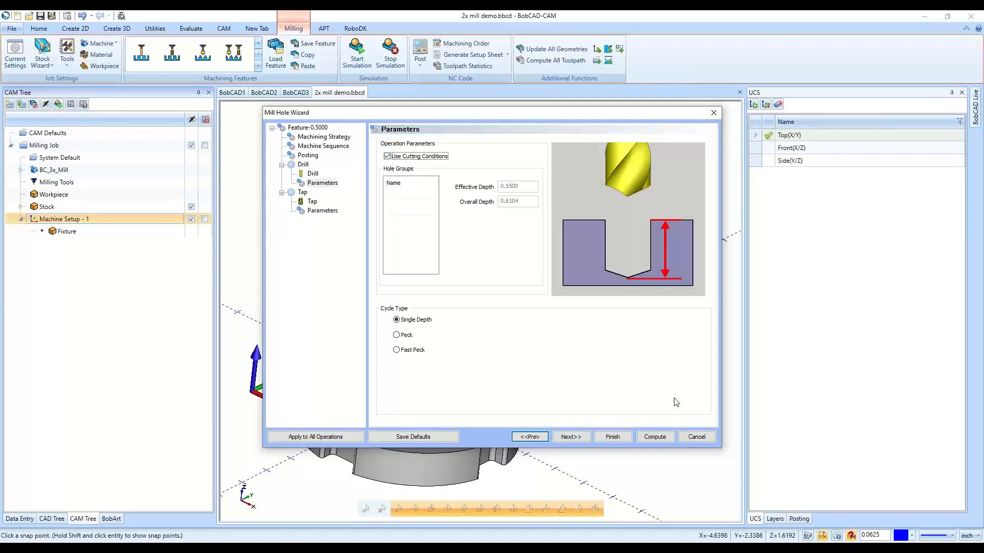
{"action": "left_click", "coordinate": [695, 437]}
Open a new Mill Tap Hole feature, examine the tool library's spiral and point taps, and cancel out of the wizard
{"action": "middle_click_drag", "start_coordinate": [518, 268], "coordinate": [574, 353]}
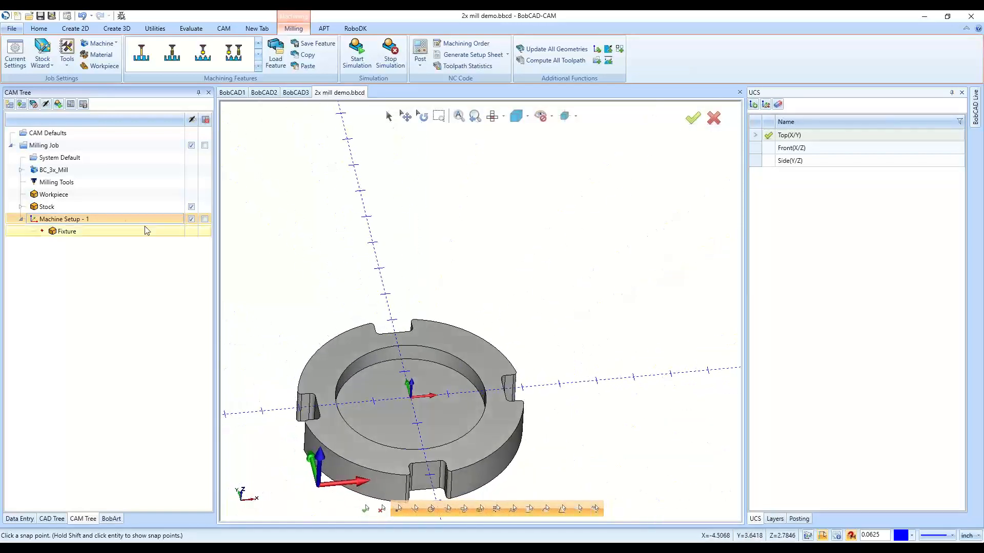
{"action": "right_click", "coordinate": [77, 221]}
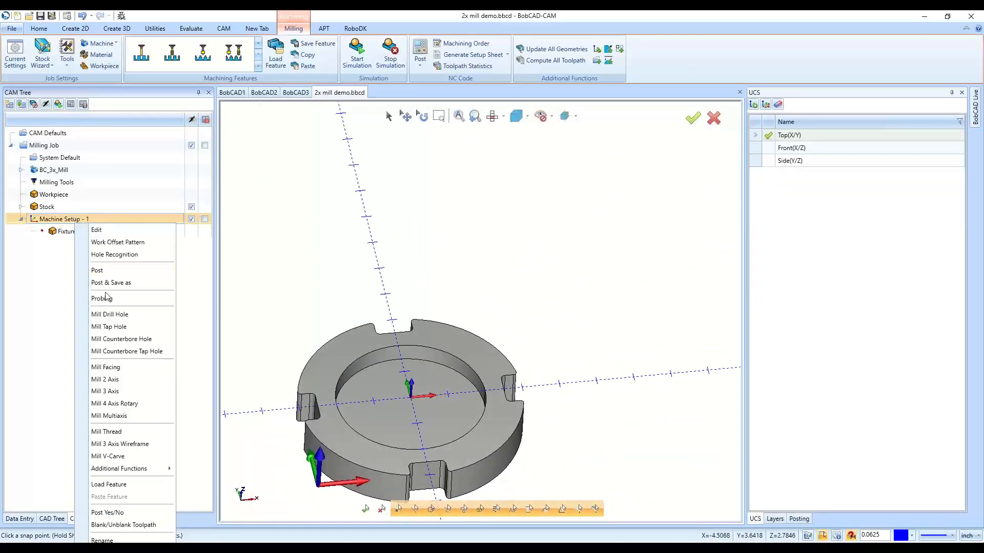
{"action": "left_click", "coordinate": [117, 327]}
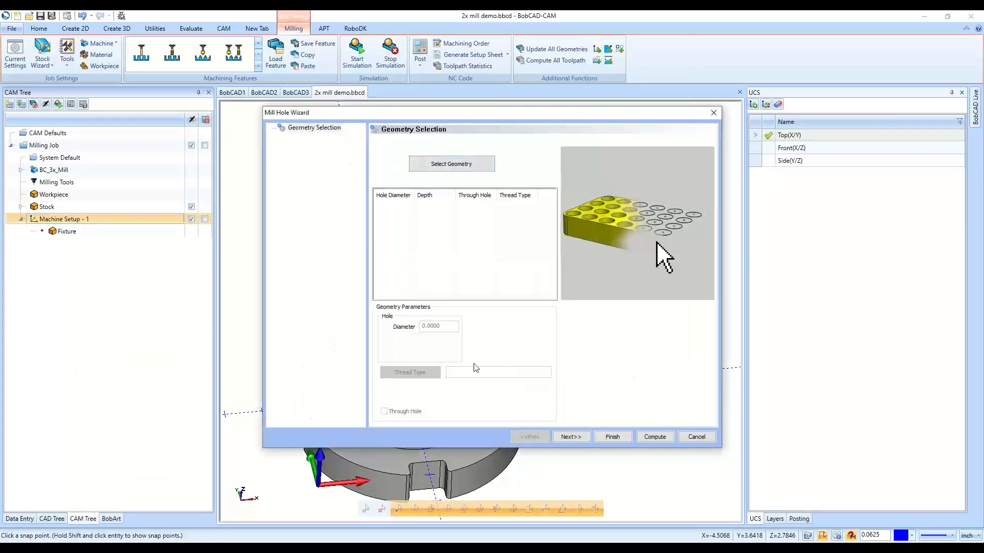
{"action": "left_click", "coordinate": [572, 438]}
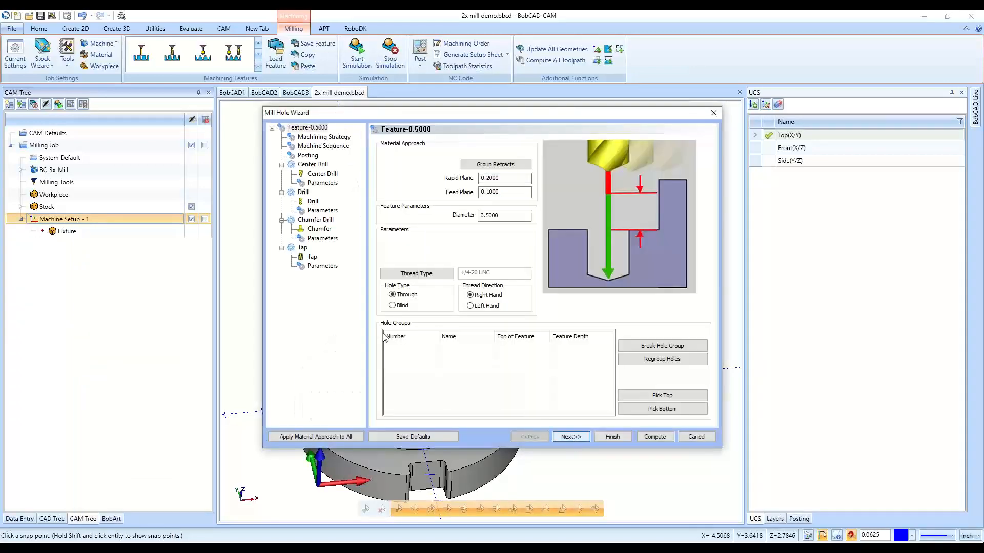
{"action": "left_click", "coordinate": [312, 257]}
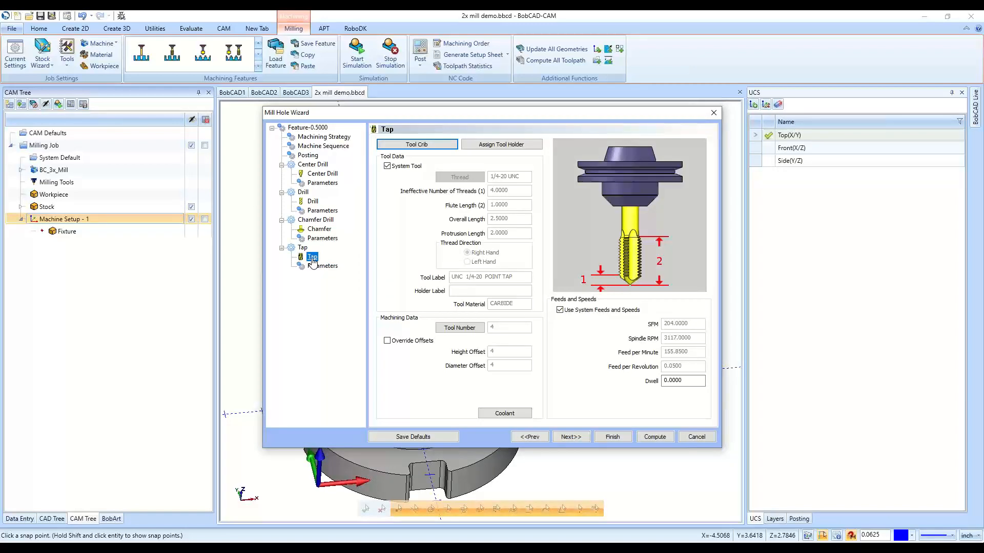
{"action": "left_click", "coordinate": [417, 144]}
{"action": "left_click", "coordinate": [496, 399]}
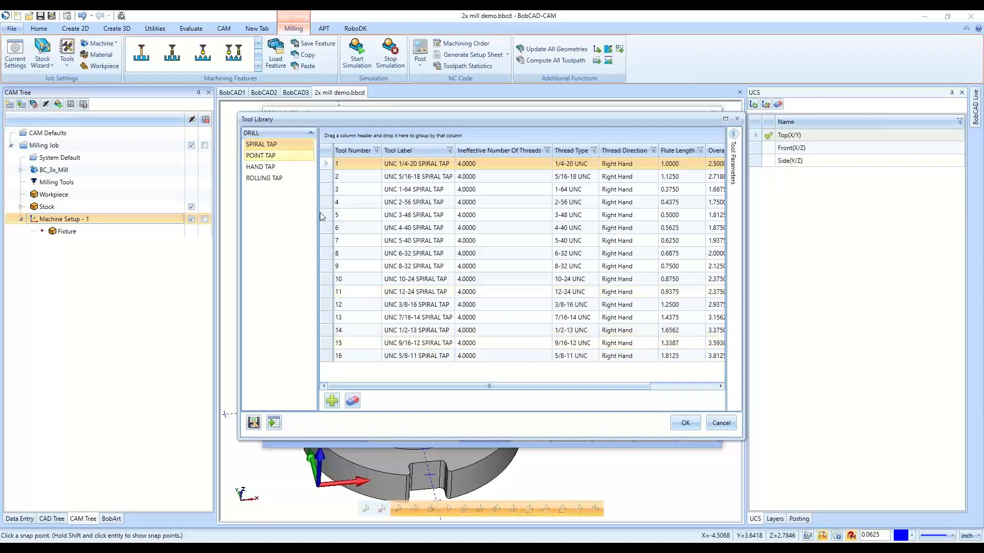
{"action": "left_click", "coordinate": [285, 156]}
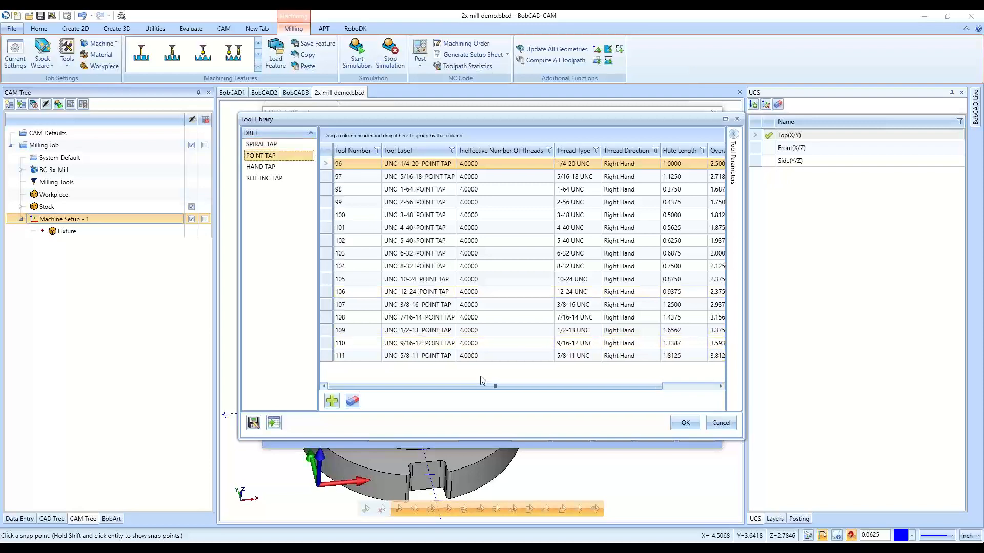
{"action": "left_click", "coordinate": [715, 425]}
{"action": "left_click", "coordinate": [713, 422]}
{"action": "left_click", "coordinate": [699, 437]}
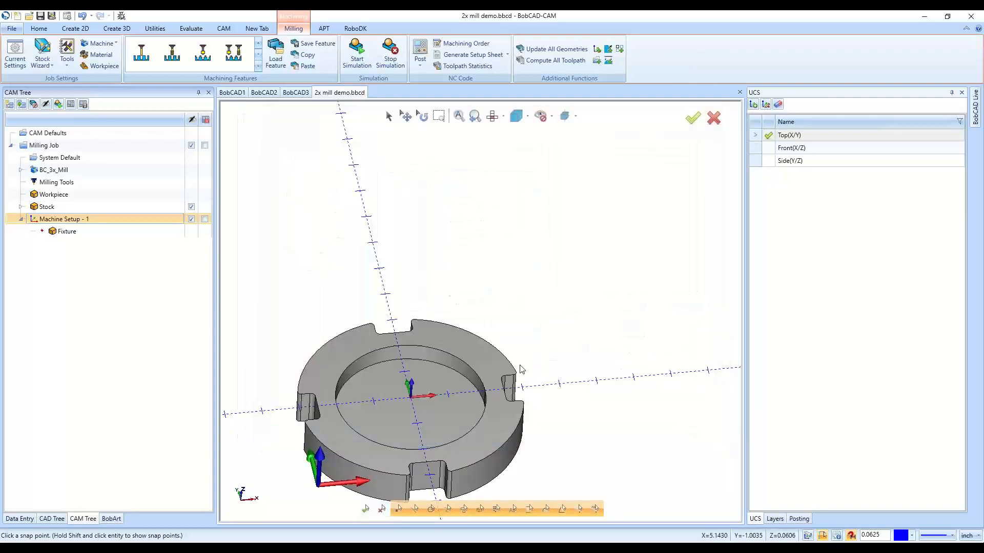
{"action": "scroll", "coordinate": [489, 291], "scroll_direction": "down", "scroll_amount": 3}
{"action": "middle_click_drag", "start_coordinate": [547, 441], "coordinate": [562, 393]}
{"action": "scroll", "coordinate": [562, 392], "scroll_direction": "up", "scroll_amount": 2}
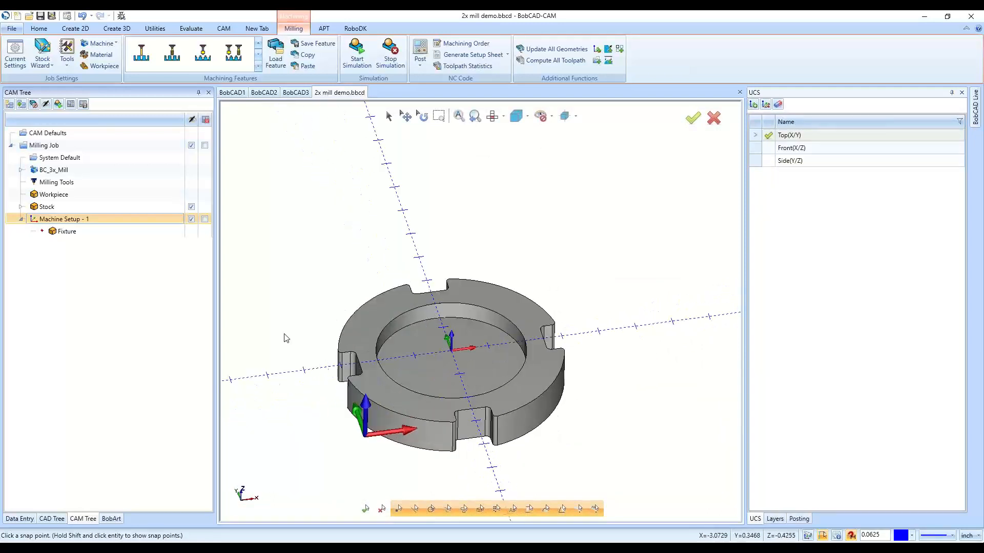
{"action": "right_click", "coordinate": [109, 222]}
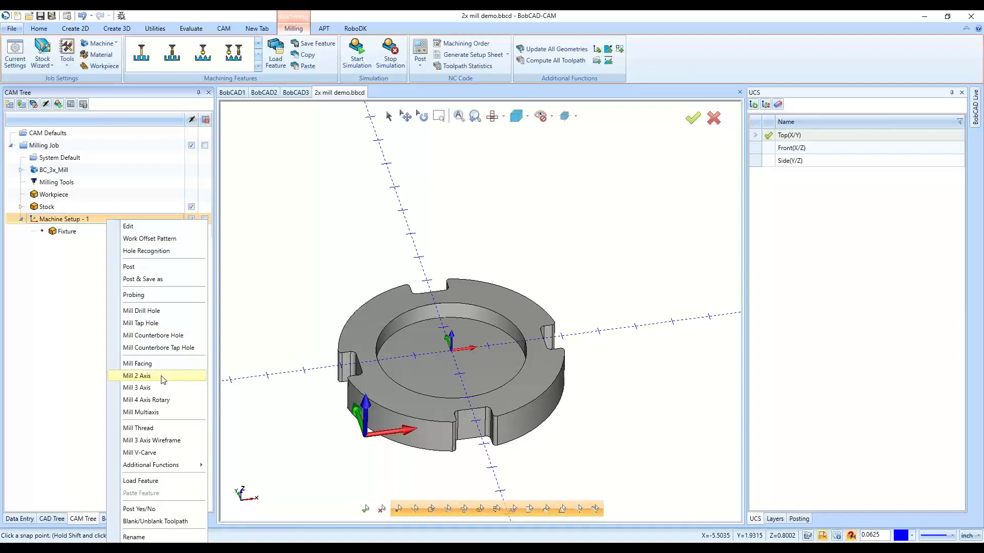
{"action": "left_click", "coordinate": [293, 403]}
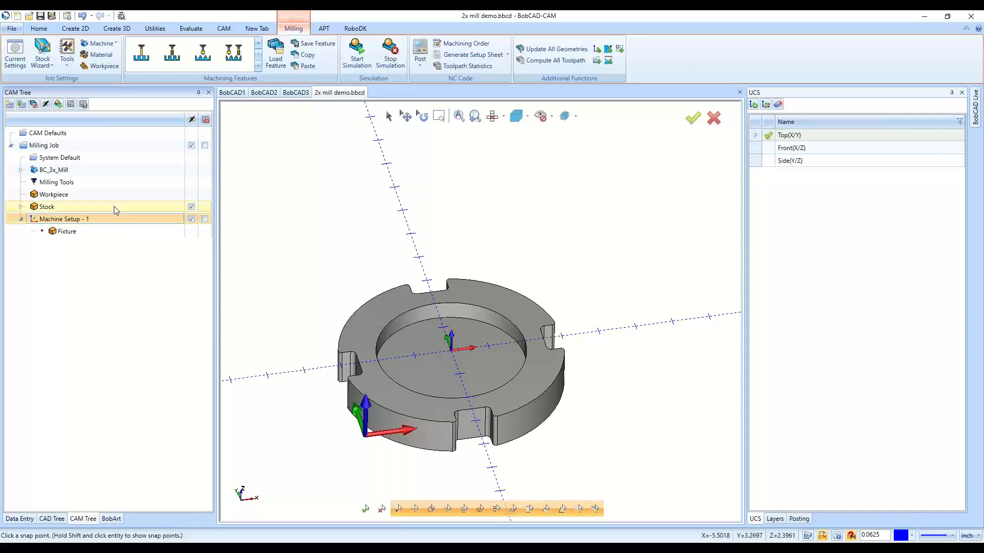
Create a Mill 2 Axis feature in Machine Setup - 1 and select the central pocket's upper circular edge as its geometry
{"action": "right_click", "coordinate": [109, 222]}
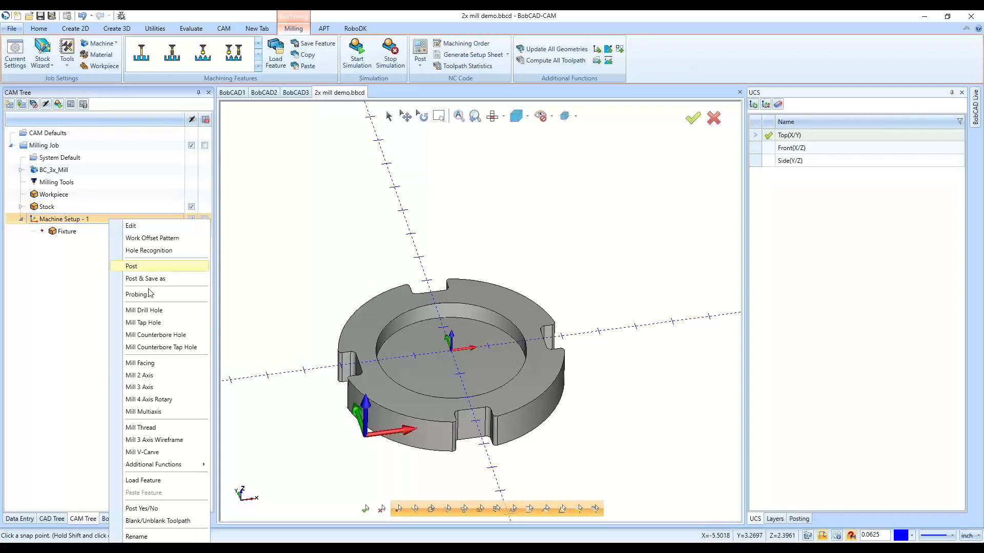
{"action": "left_click", "coordinate": [159, 374]}
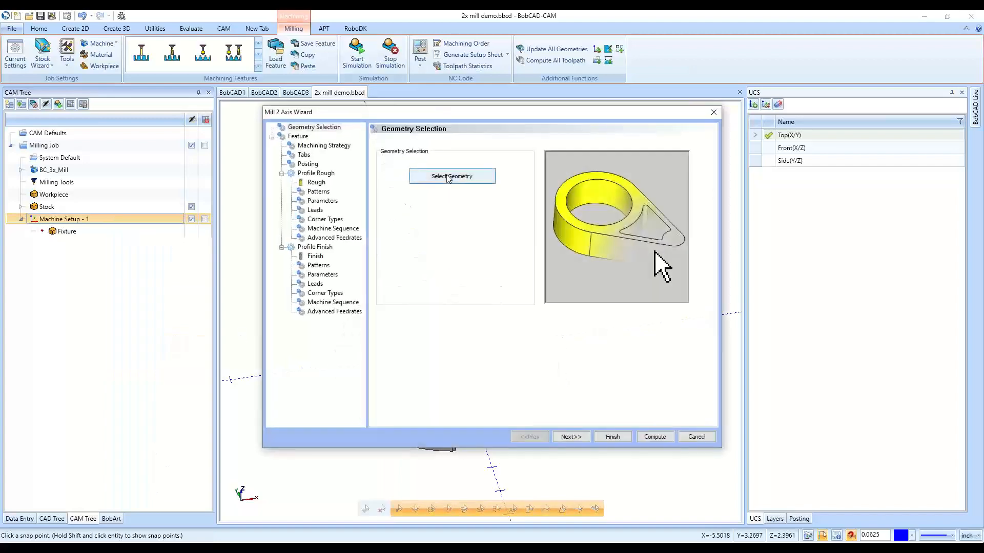
{"action": "left_click", "coordinate": [449, 177]}
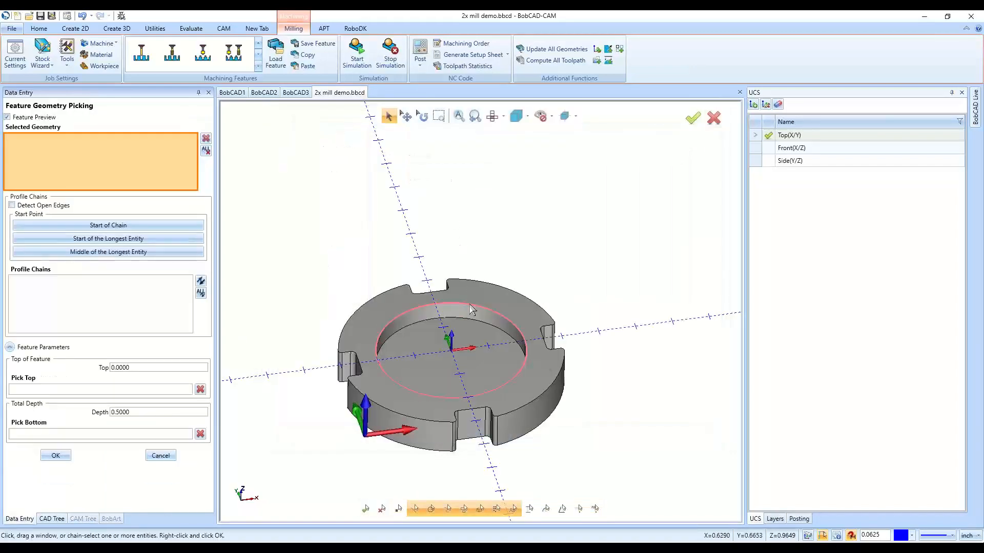
{"action": "left_click", "coordinate": [377, 350]}
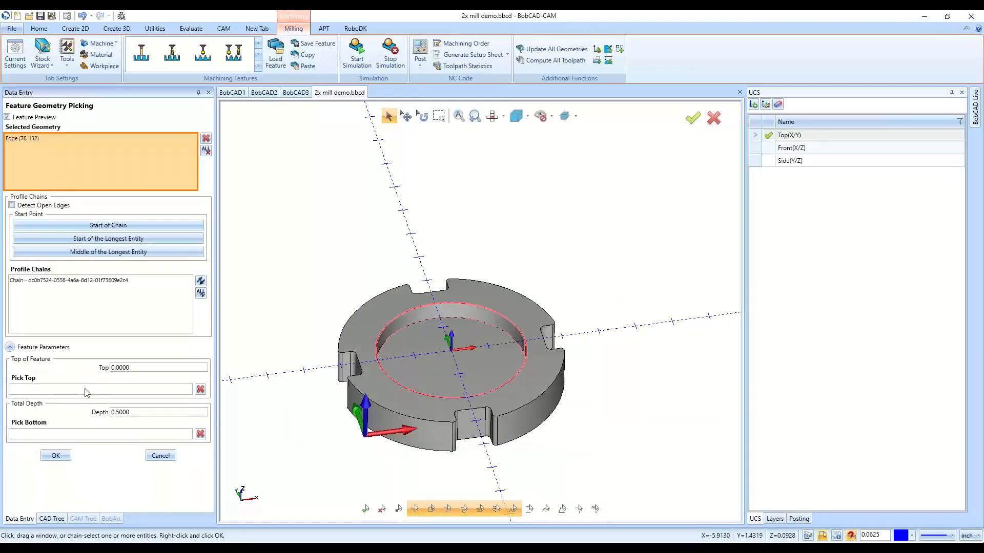
Pick the feature's top on the pocket's upper rim and its bottom on the floor edge, accept the geometry and continue to the feature settings
{"action": "left_click", "coordinate": [115, 389]}
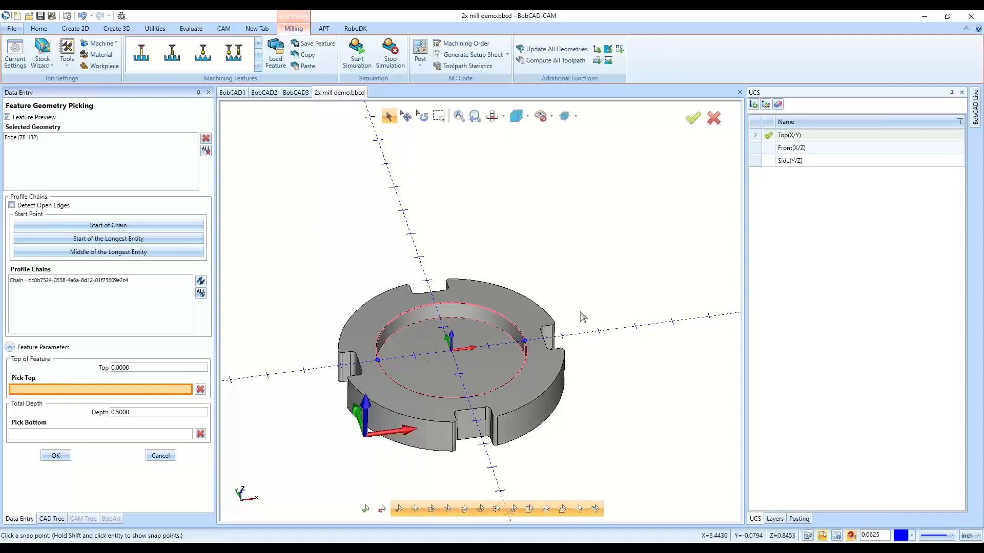
{"action": "left_click", "coordinate": [468, 303]}
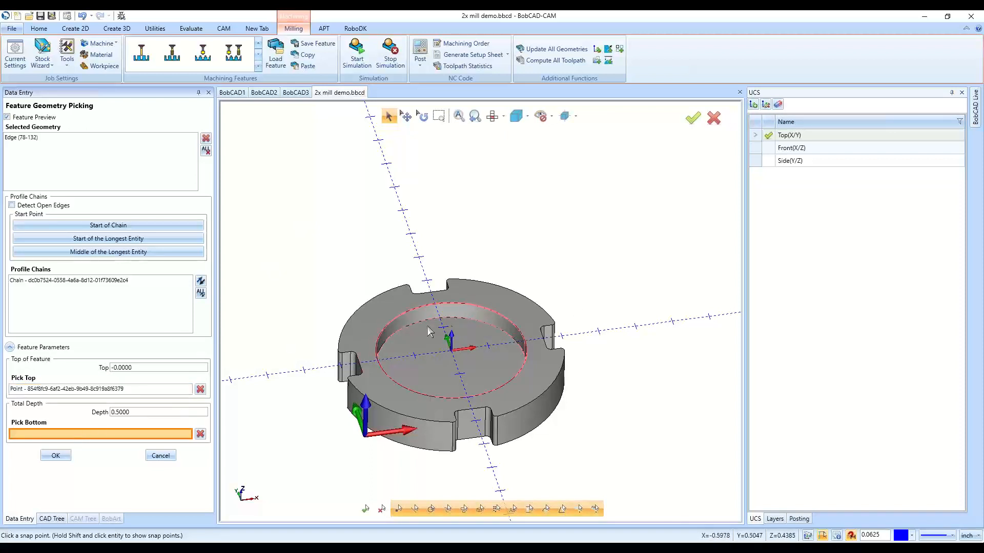
{"action": "left_click", "coordinate": [458, 319]}
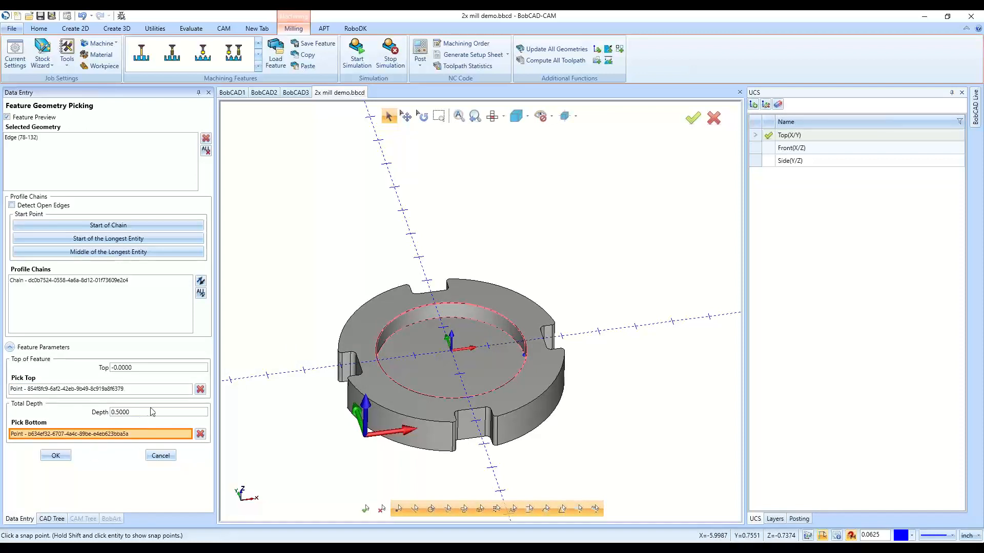
{"action": "left_click_drag", "start_coordinate": [151, 411], "coordinate": [85, 416]}
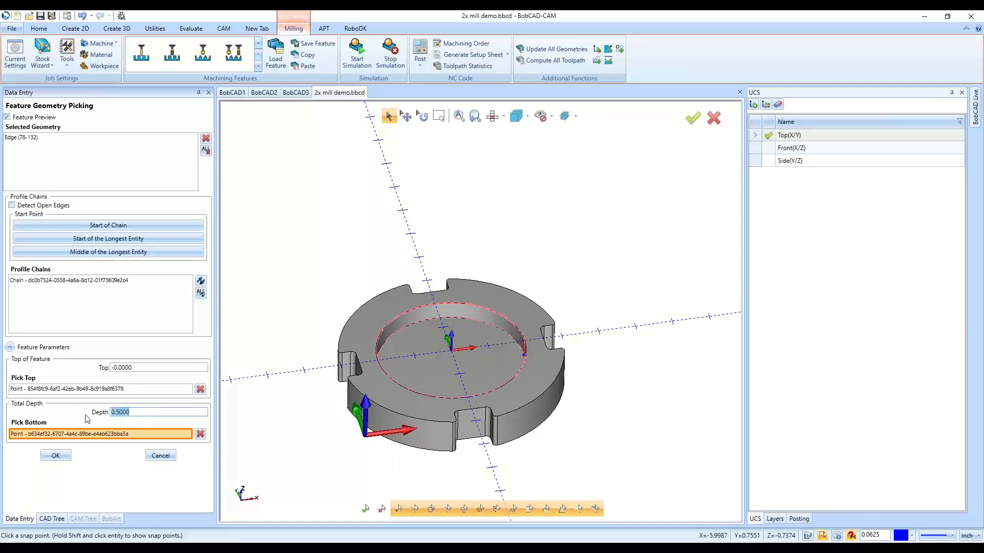
{"action": "left_click", "coordinate": [51, 457]}
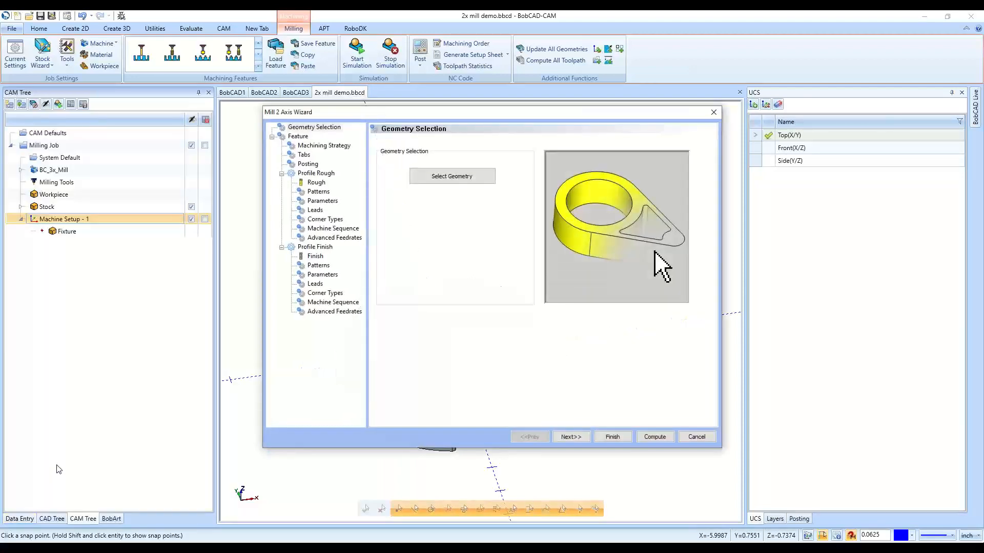
{"action": "left_click", "coordinate": [579, 437]}
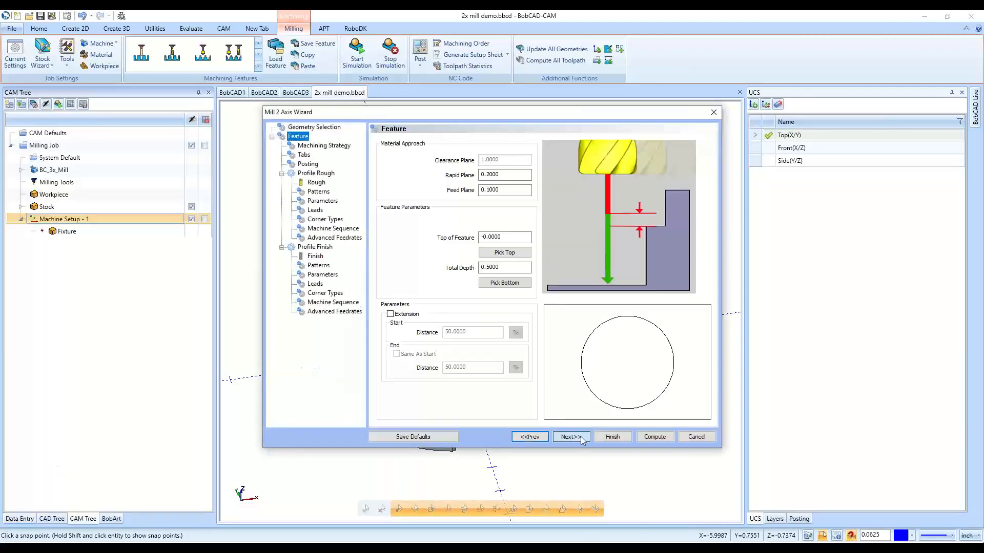
Review the feature's rapid plane, feed plane and total depth, and choose the Pocketing machining strategy
{"action": "left_click", "coordinate": [520, 189]}
{"action": "left_click", "coordinate": [520, 175]}
{"action": "left_click_drag", "start_coordinate": [516, 176], "coordinate": [468, 185]}
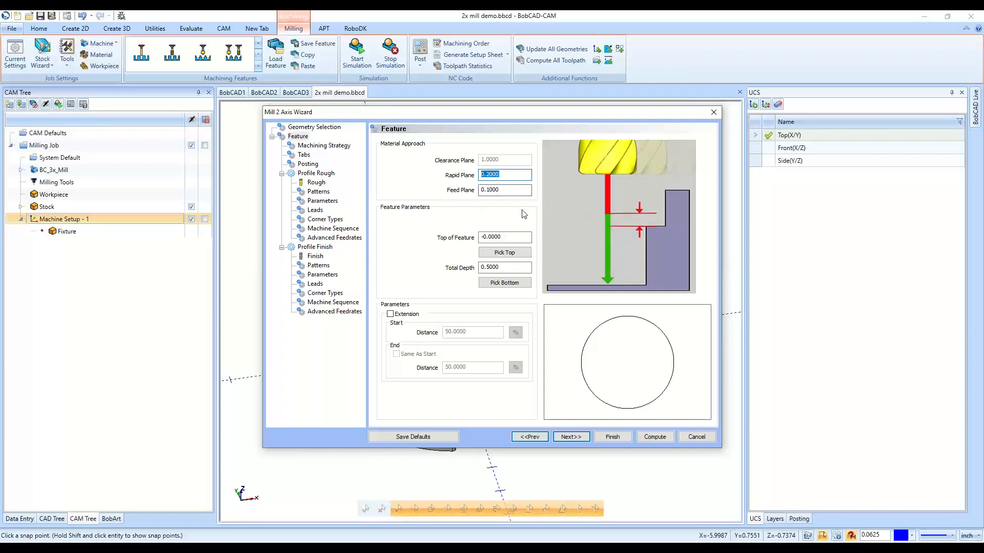
{"action": "left_click", "coordinate": [518, 191]}
{"action": "left_click", "coordinate": [525, 267]}
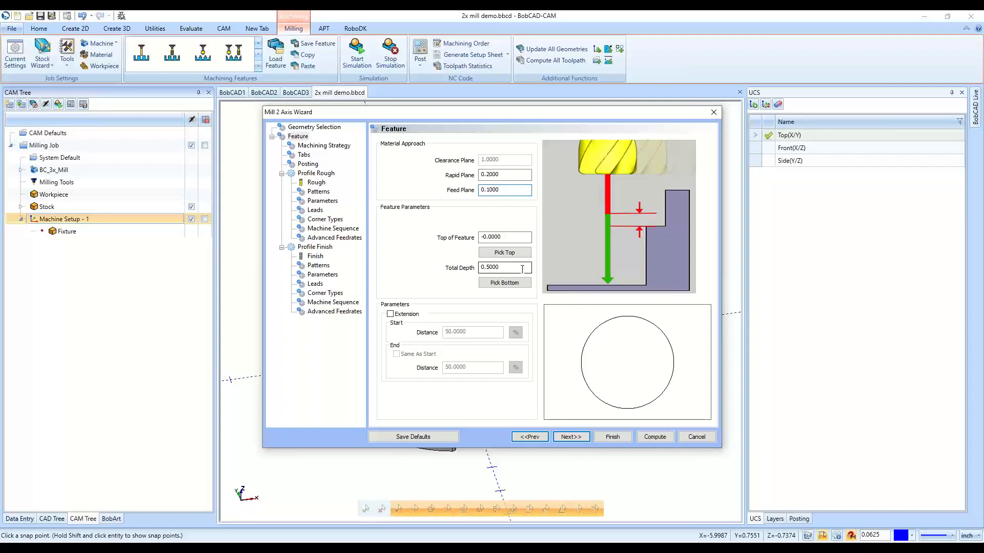
{"action": "left_click", "coordinate": [577, 437]}
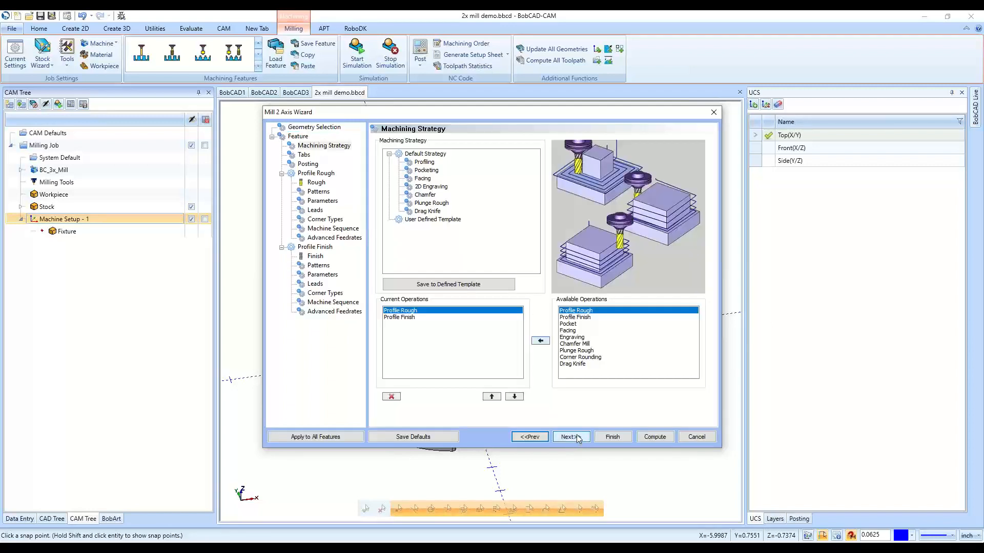
{"action": "left_click", "coordinate": [427, 171]}
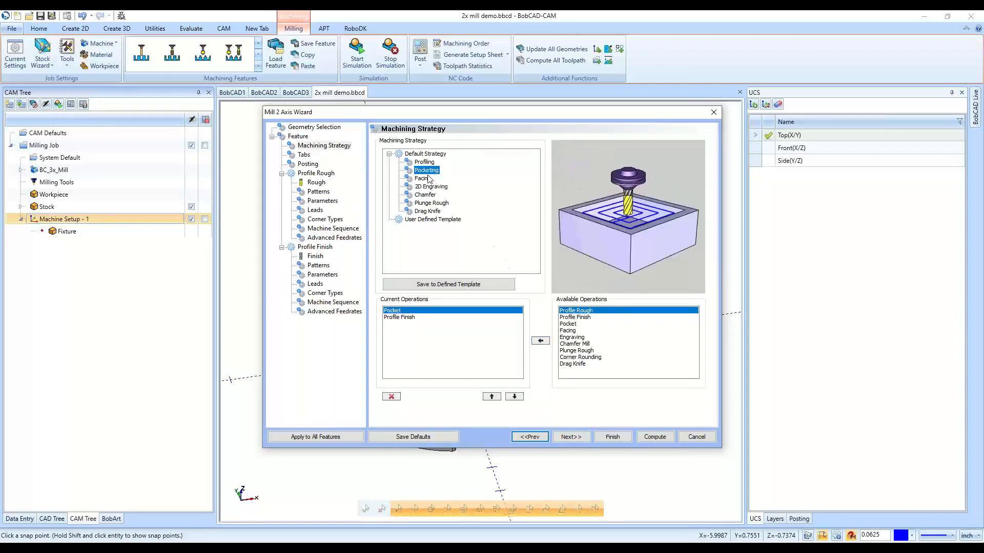
Examine the previews of the current Pocket and Profile Finish operations and of the available operations, including Engraving, Corner Rounding and Drag Knife
{"action": "left_click", "coordinate": [408, 318]}
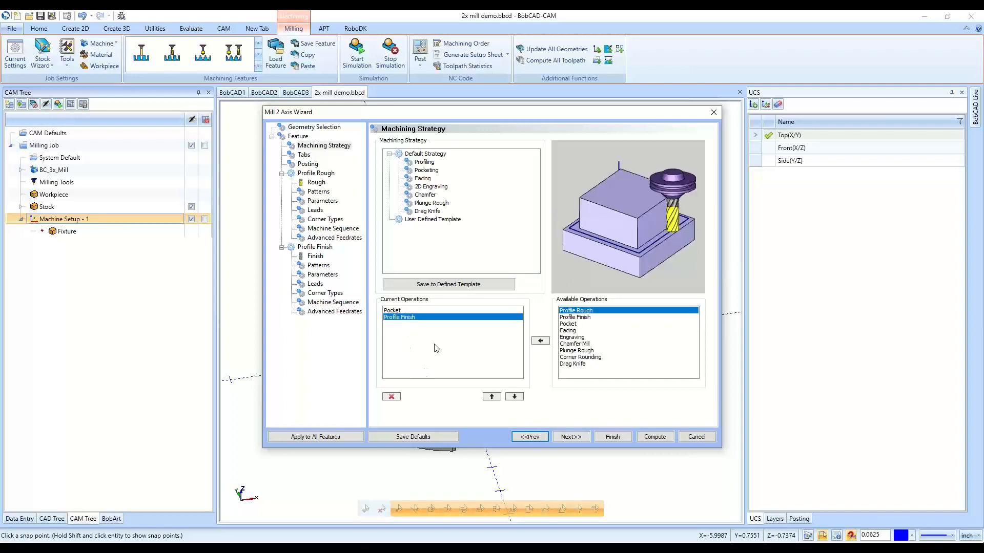
{"action": "left_click", "coordinate": [411, 311]}
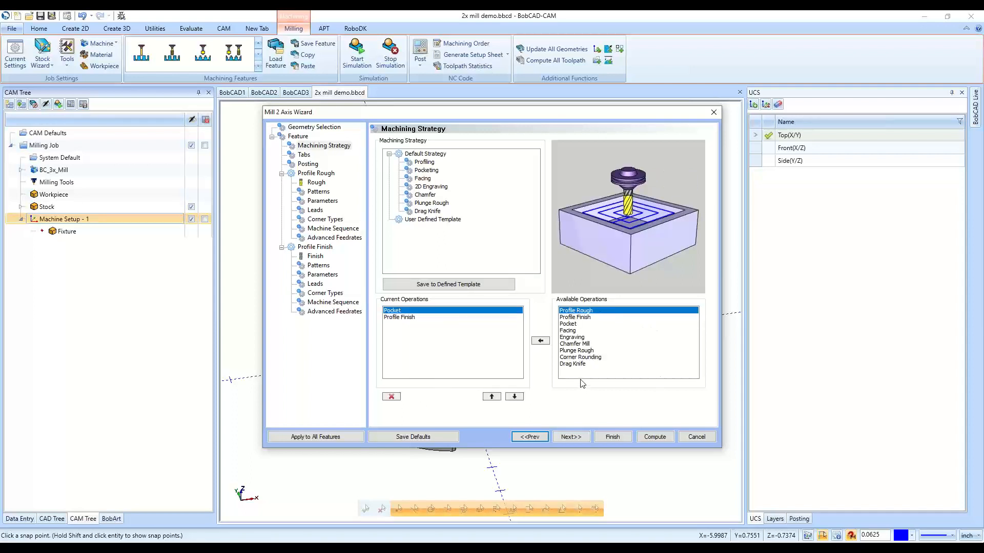
{"action": "left_click", "coordinate": [571, 312]}
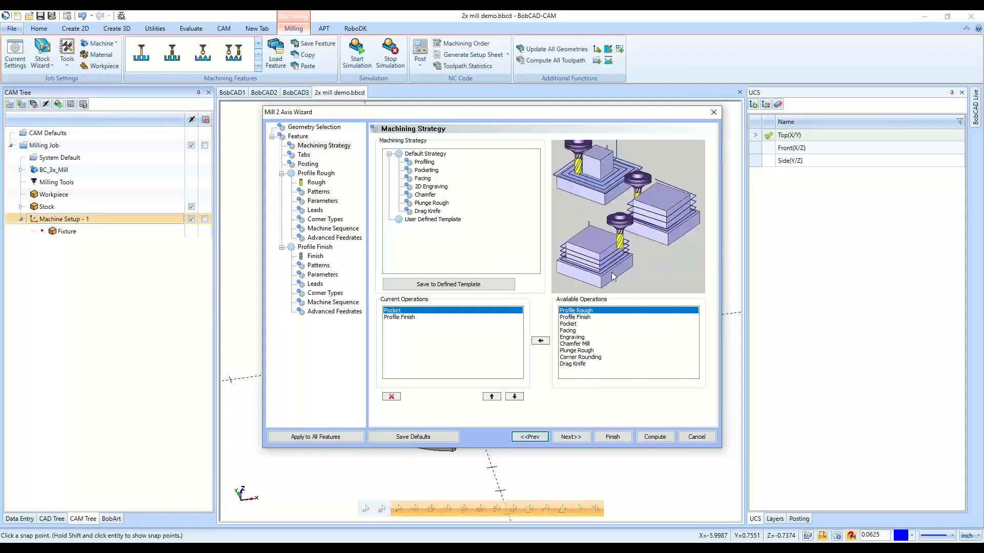
{"action": "left_click", "coordinate": [589, 319]}
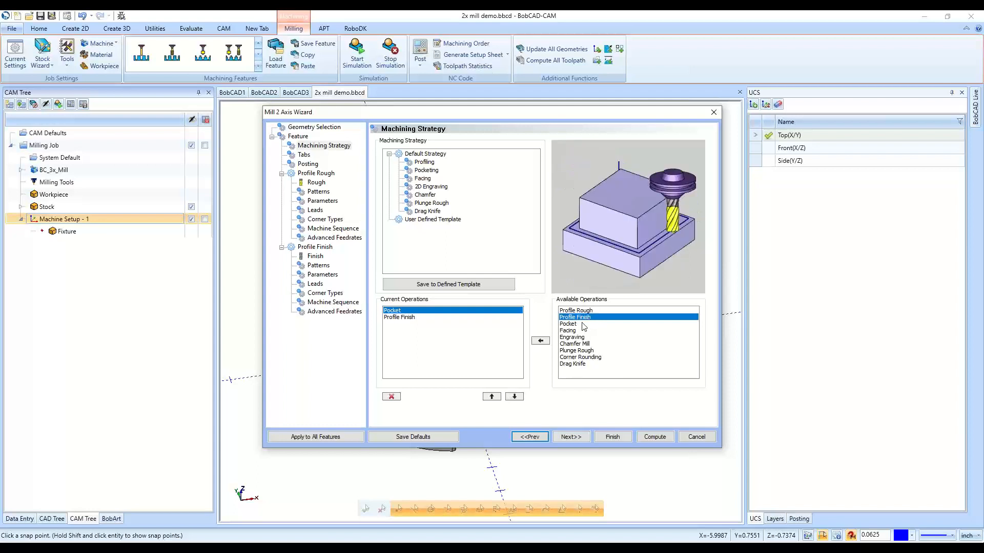
{"action": "left_click", "coordinate": [583, 324]}
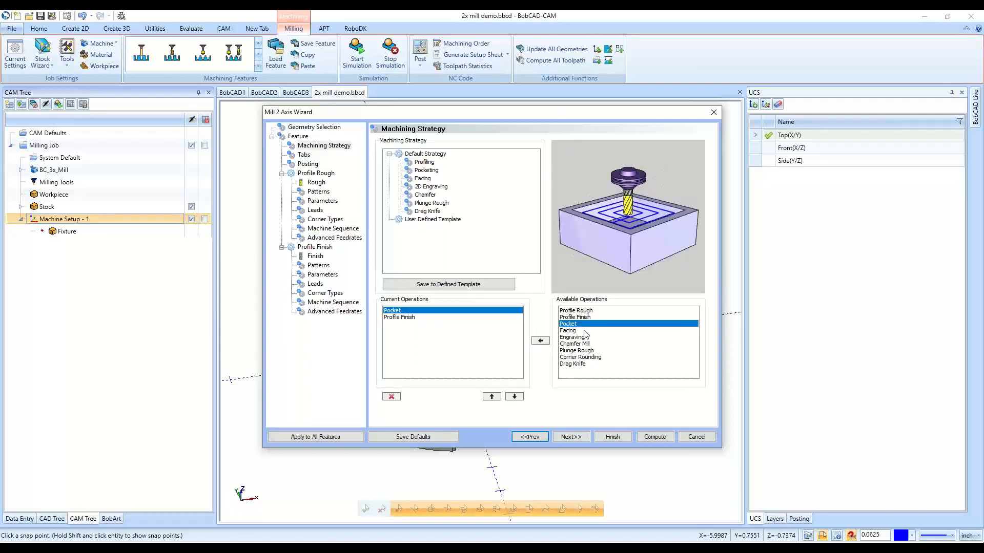
{"action": "left_click", "coordinate": [585, 331]}
{"action": "left_click", "coordinate": [582, 337]}
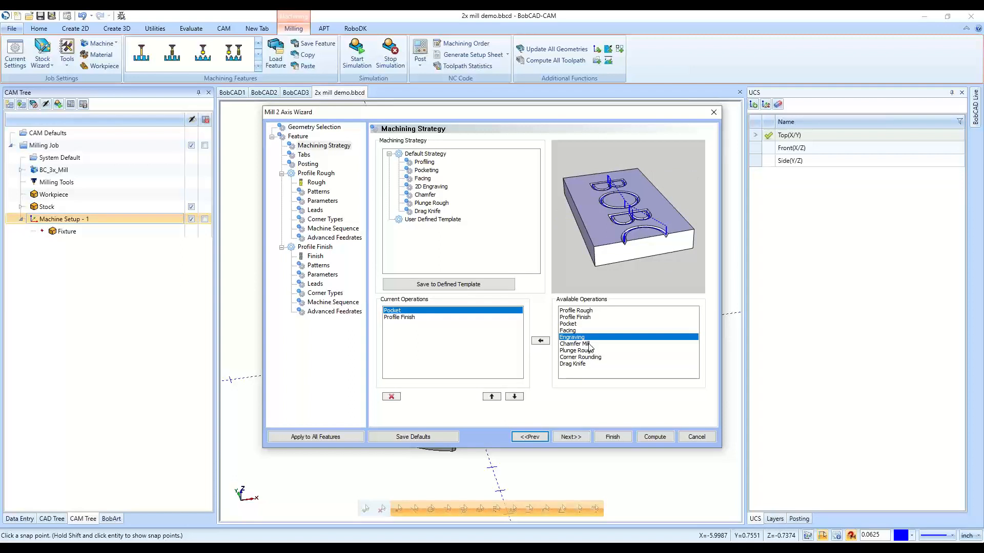
{"action": "left_click", "coordinate": [588, 343]}
{"action": "left_click", "coordinate": [591, 357]}
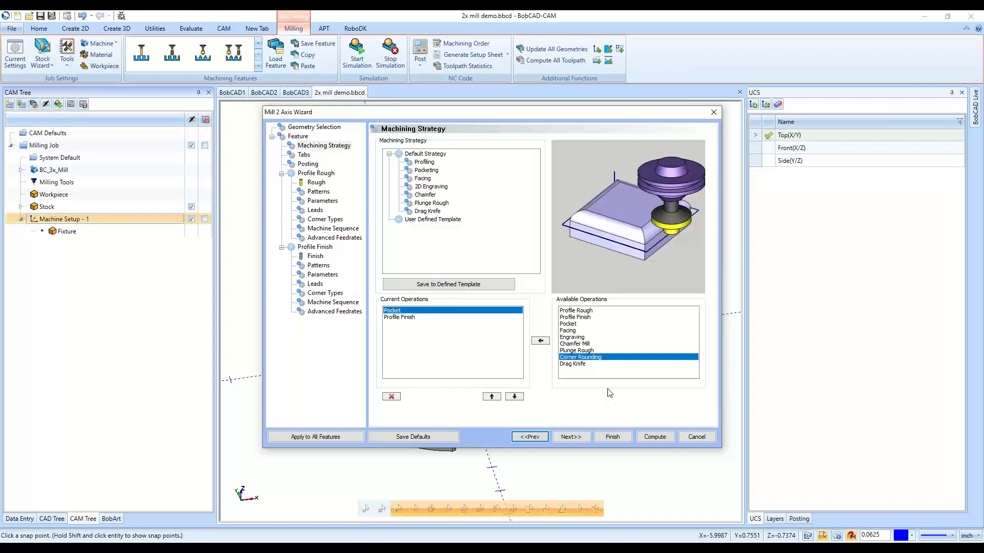
{"action": "left_click", "coordinate": [581, 317]}
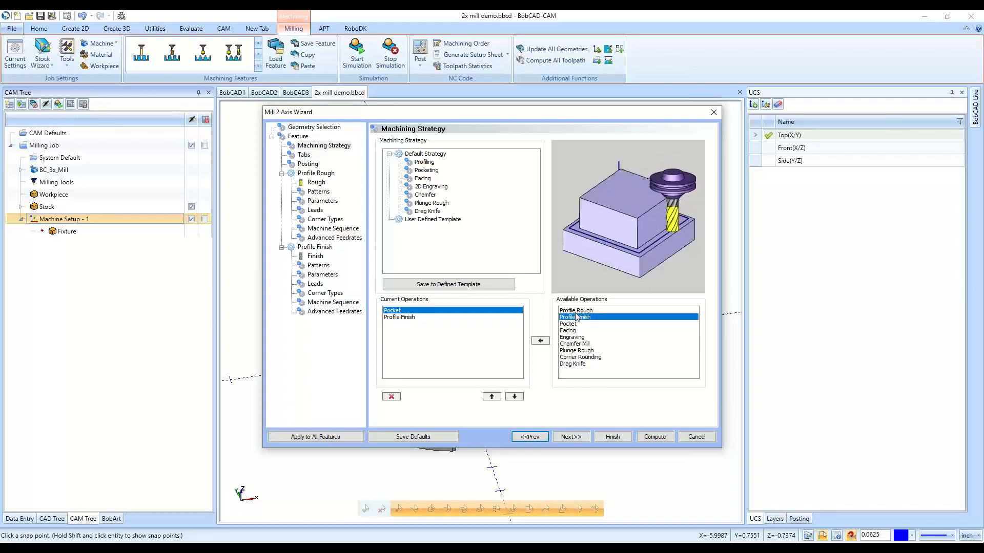
{"action": "left_click", "coordinate": [573, 364]}
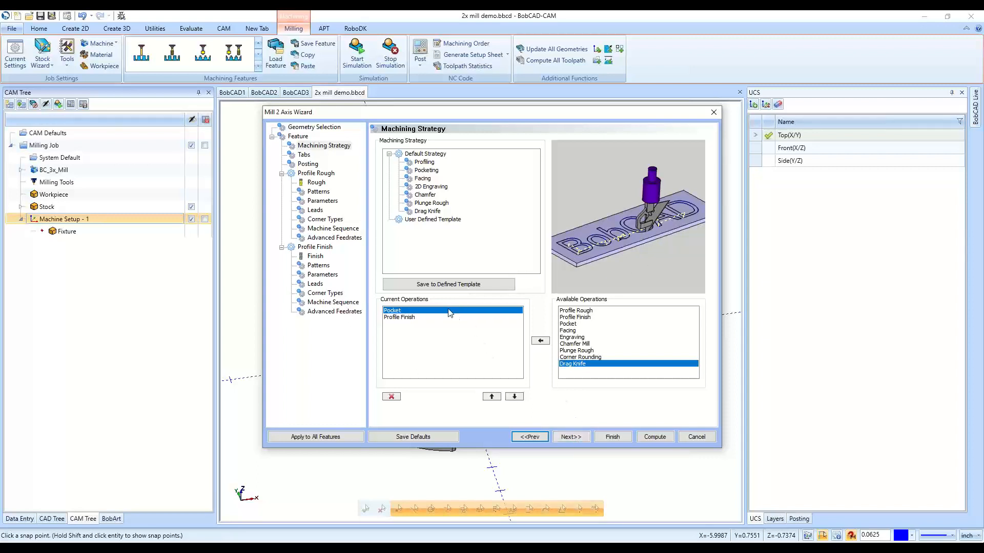
{"action": "left_click", "coordinate": [398, 317]}
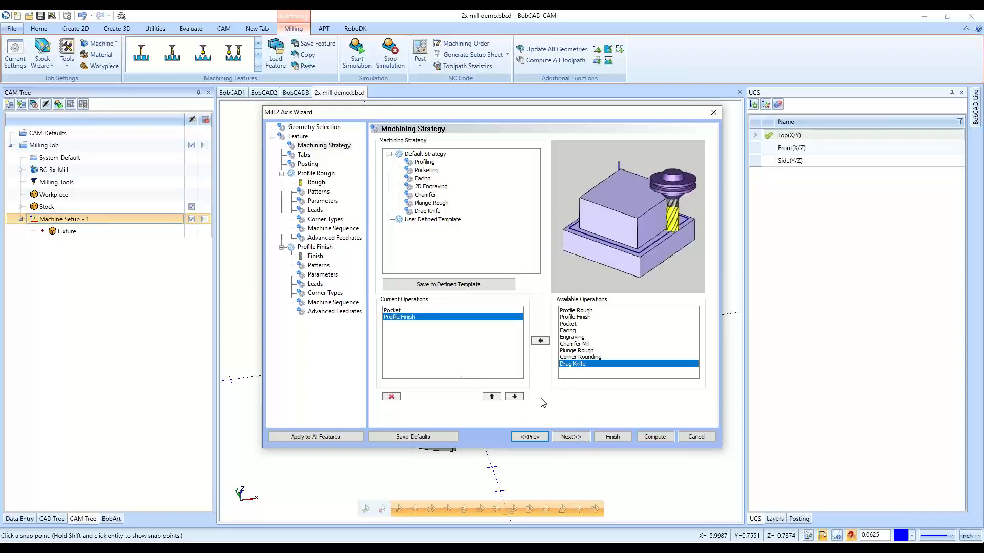
Keep the default tabs, posting and pocket rough tool settings with system feeds and speeds, and finish the 2-axis feature
{"action": "left_click", "coordinate": [576, 439]}
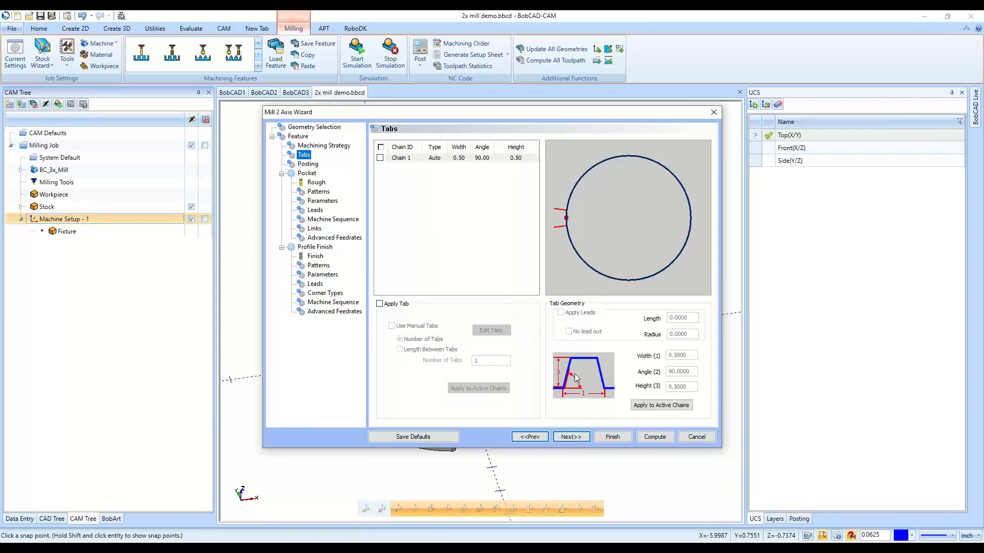
{"action": "left_click", "coordinate": [573, 439]}
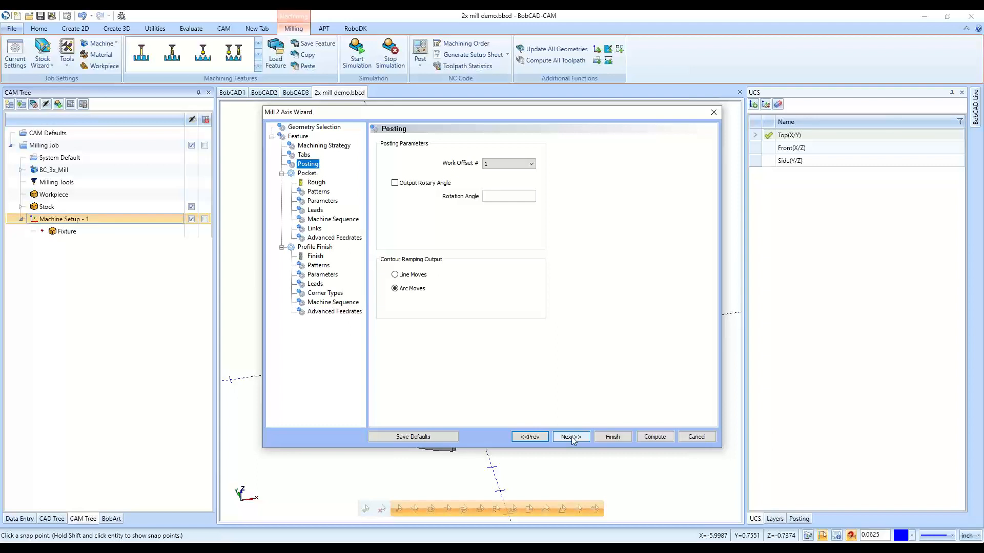
{"action": "left_click", "coordinate": [573, 439]}
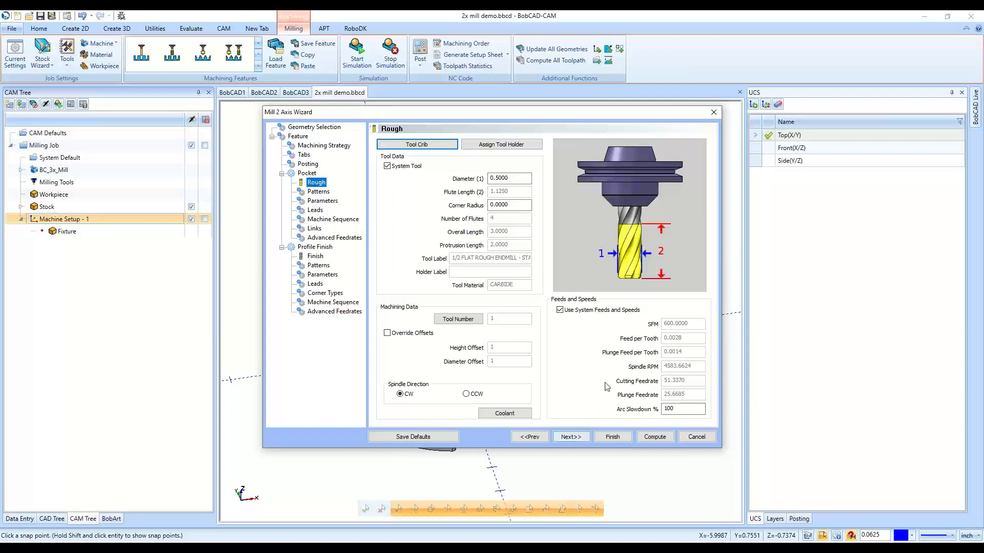
{"action": "left_click", "coordinate": [528, 202]}
{"action": "left_click", "coordinate": [525, 203]}
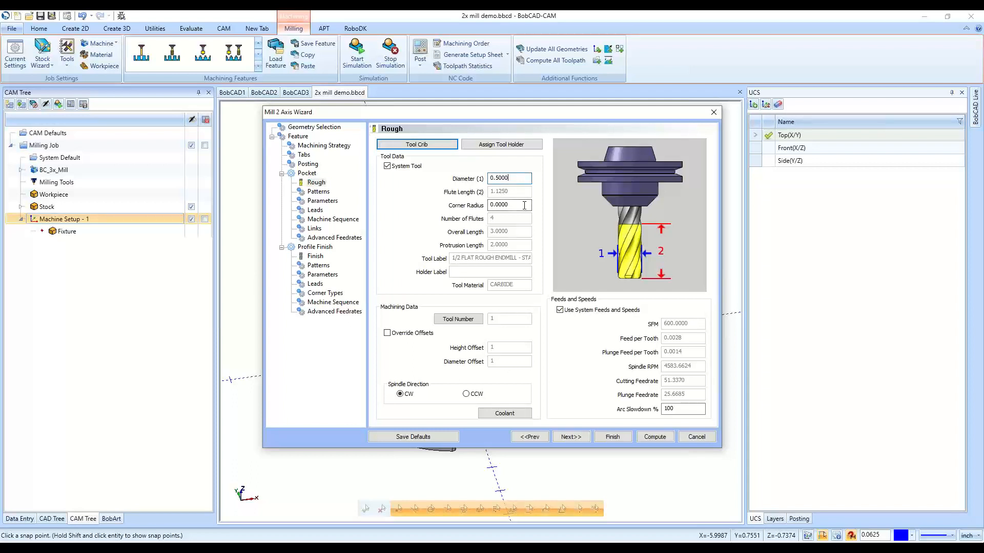
{"action": "left_click", "coordinate": [569, 313]}
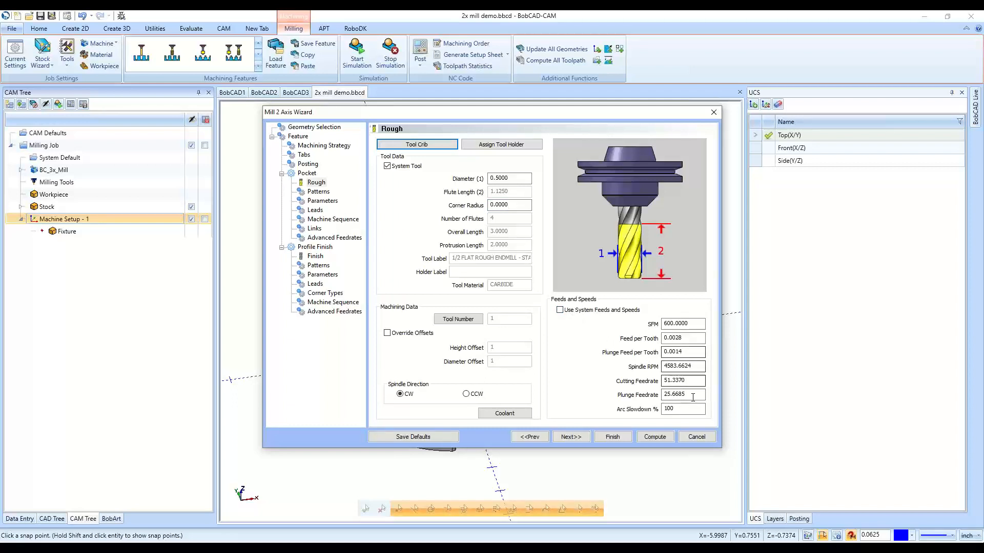
{"action": "left_click", "coordinate": [560, 310]}
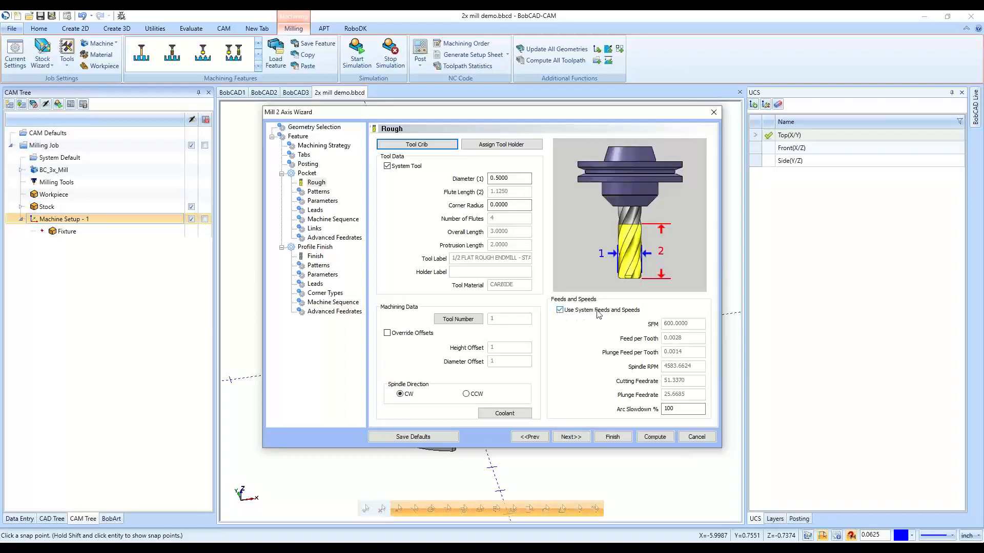
{"action": "left_click", "coordinate": [612, 436]}
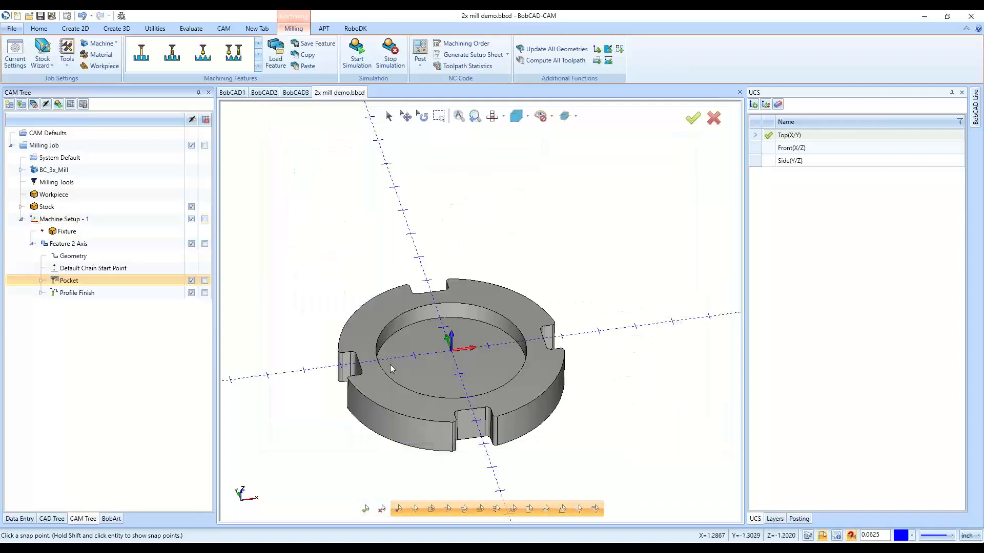
Change the stock material to Cast Alum 206.0-T7 (115 HB) from the material library's Aluminum group
{"action": "left_click", "coordinate": [21, 207]}
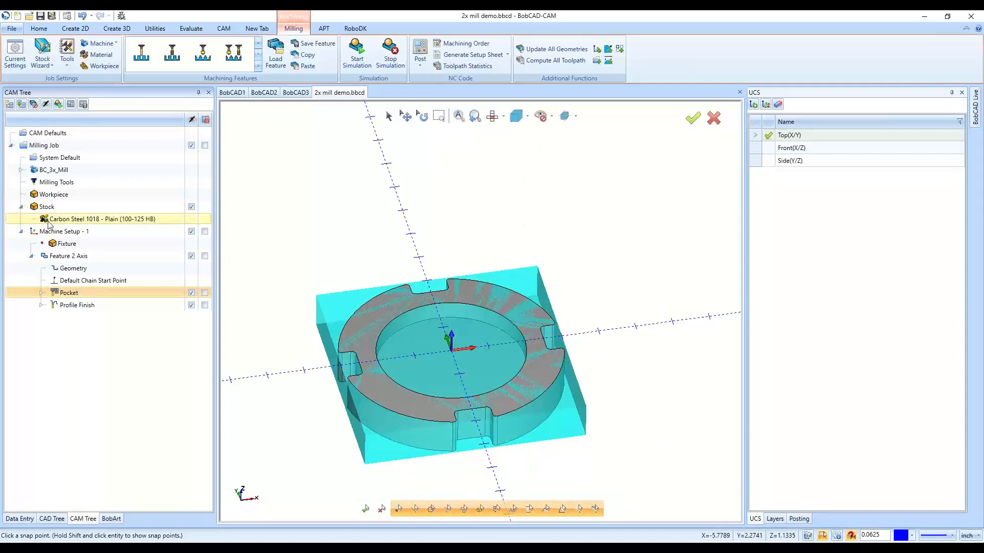
{"action": "left_click", "coordinate": [21, 207]}
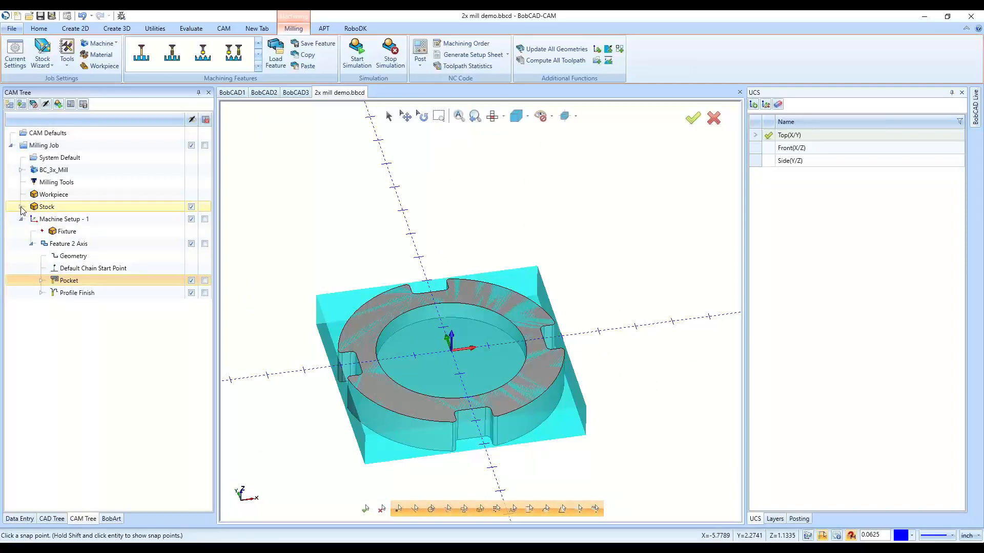
{"action": "left_click", "coordinate": [22, 208]}
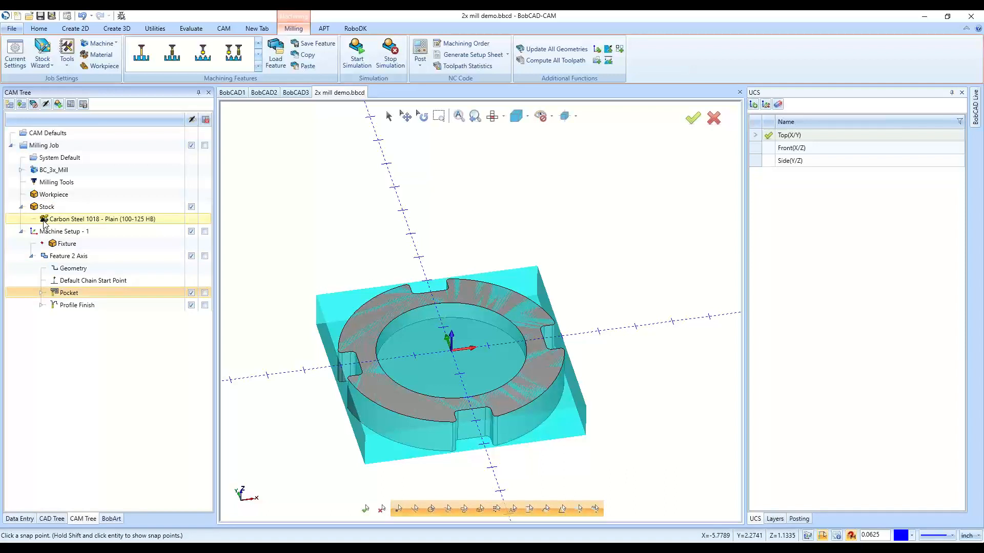
{"action": "left_click", "coordinate": [42, 222]}
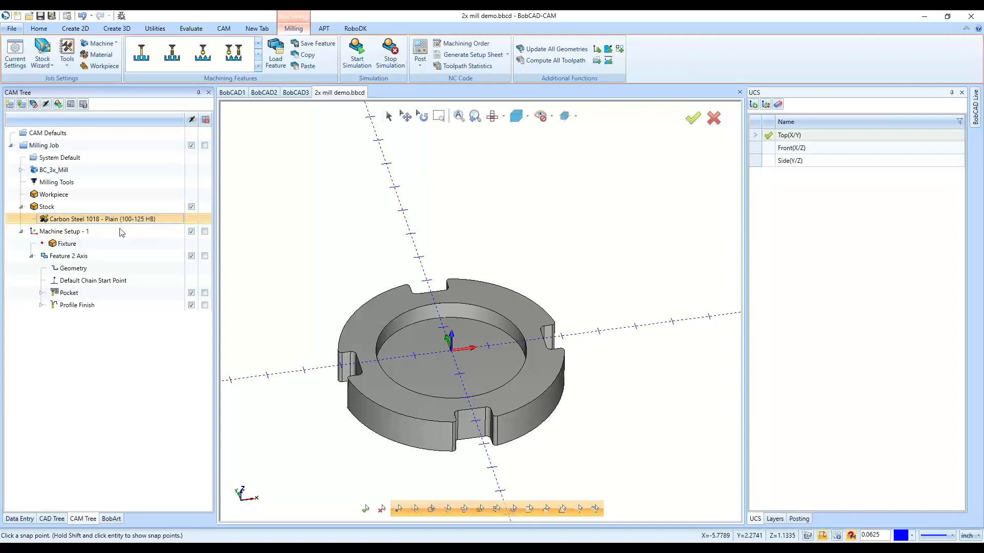
{"action": "double_click", "coordinate": [82, 221]}
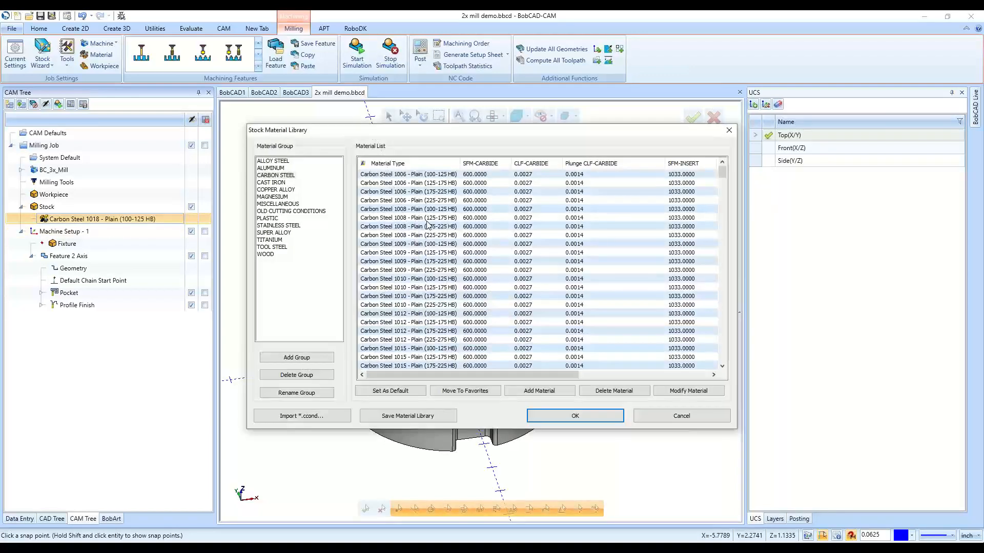
{"action": "left_click", "coordinate": [481, 219]}
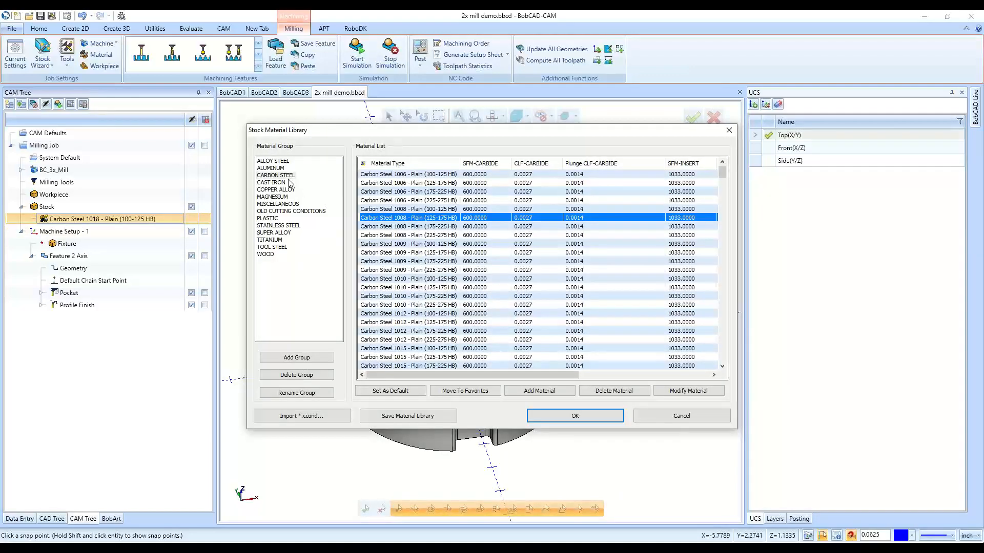
{"action": "left_click", "coordinate": [276, 169]}
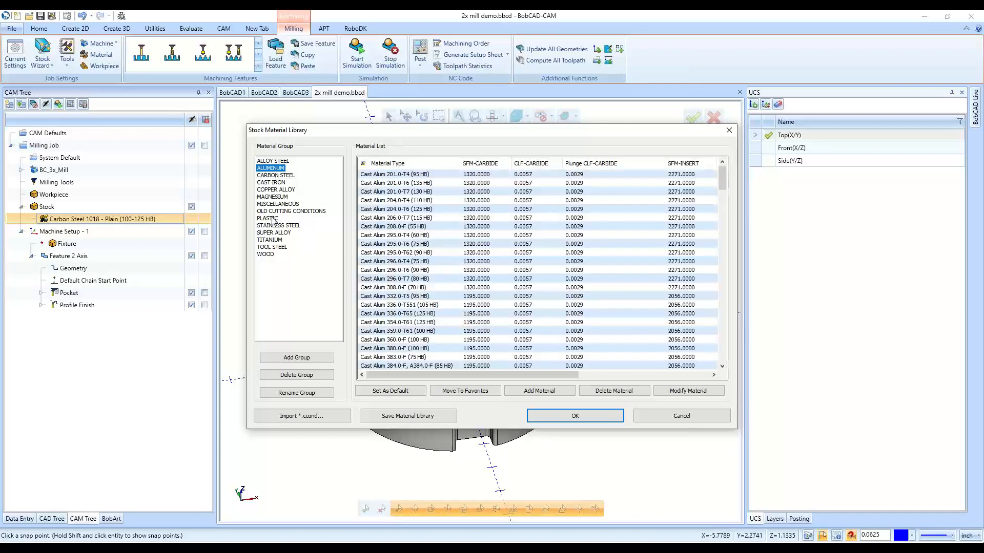
{"action": "left_click", "coordinate": [458, 219]}
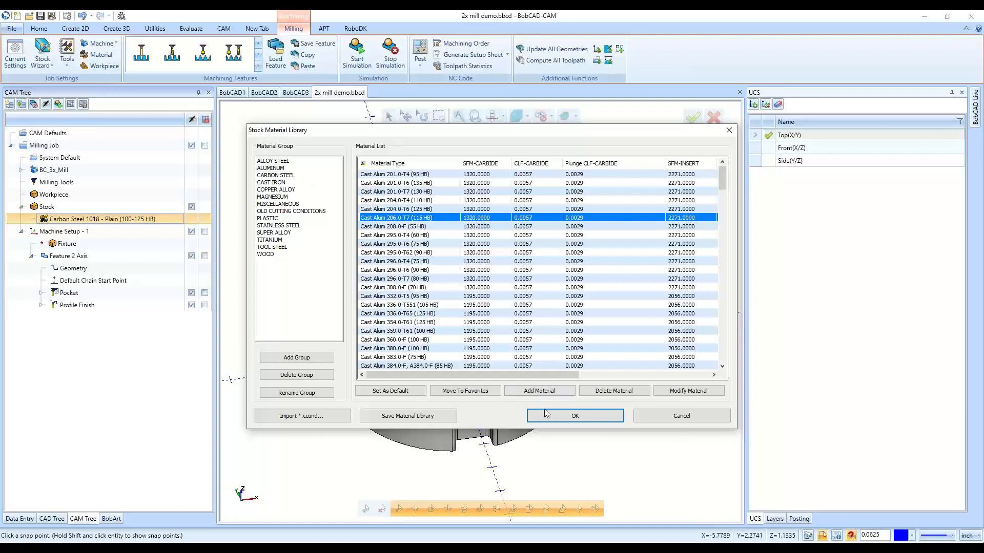
{"action": "left_click", "coordinate": [270, 254]}
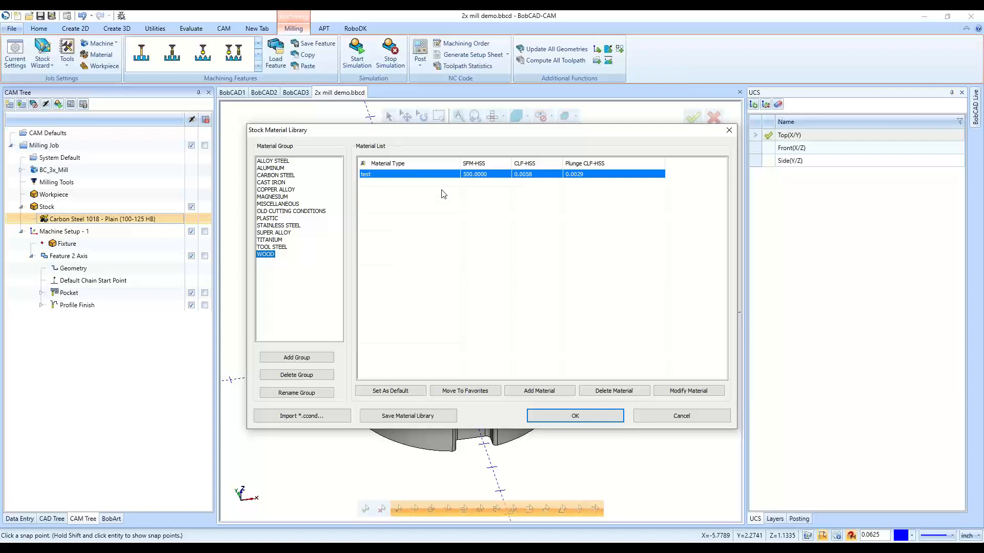
{"action": "left_click", "coordinate": [272, 169]}
{"action": "left_click", "coordinate": [460, 219]}
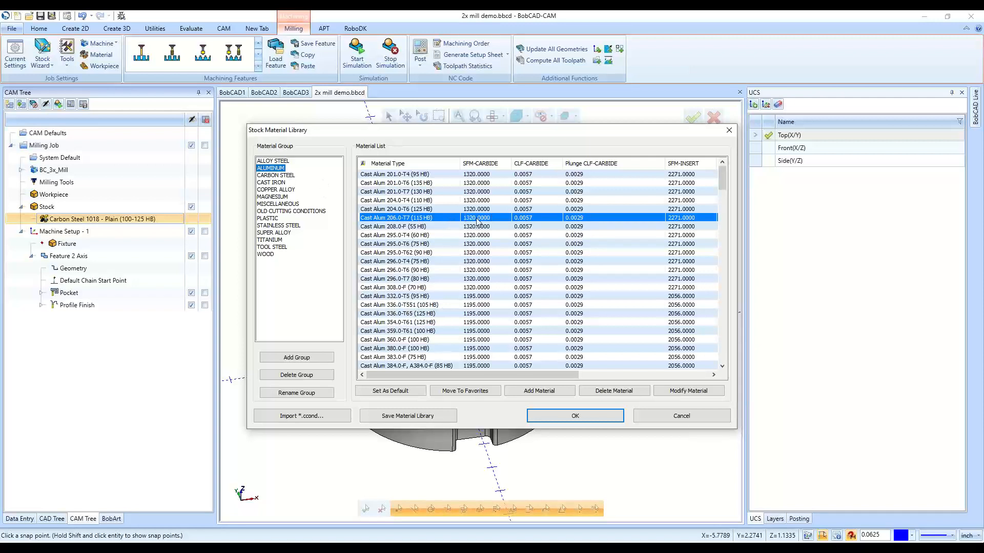
{"action": "left_click", "coordinate": [543, 421]}
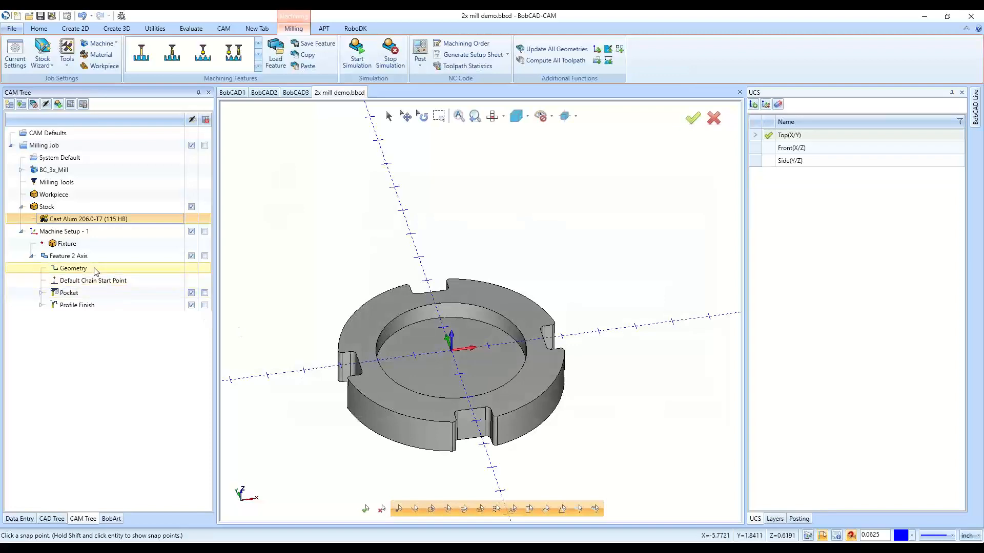
Reopen the Pocket operation's rough tool settings, disable system feeds and speeds, and set the cutting and plunge feedrates to 100
{"action": "double_click", "coordinate": [69, 293]}
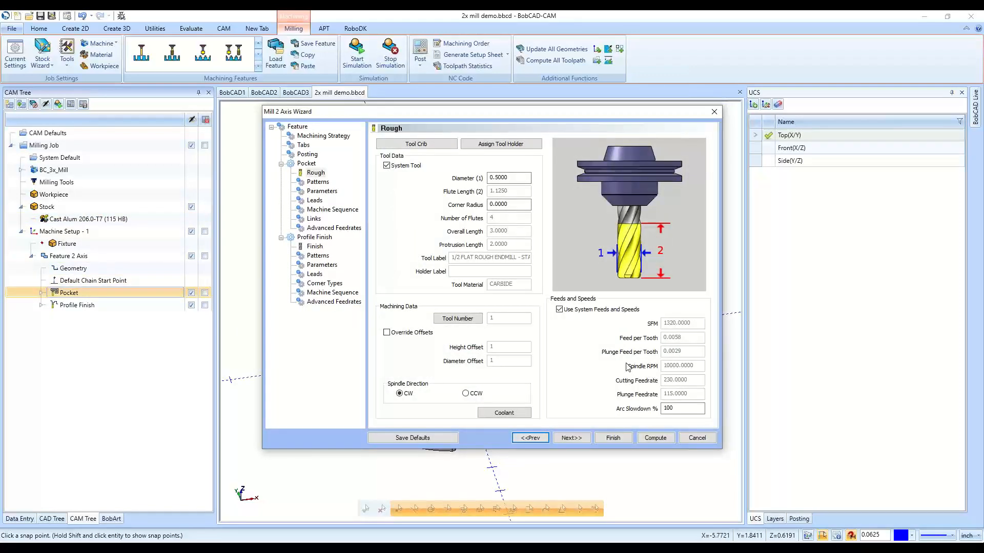
{"action": "left_click", "coordinate": [589, 312]}
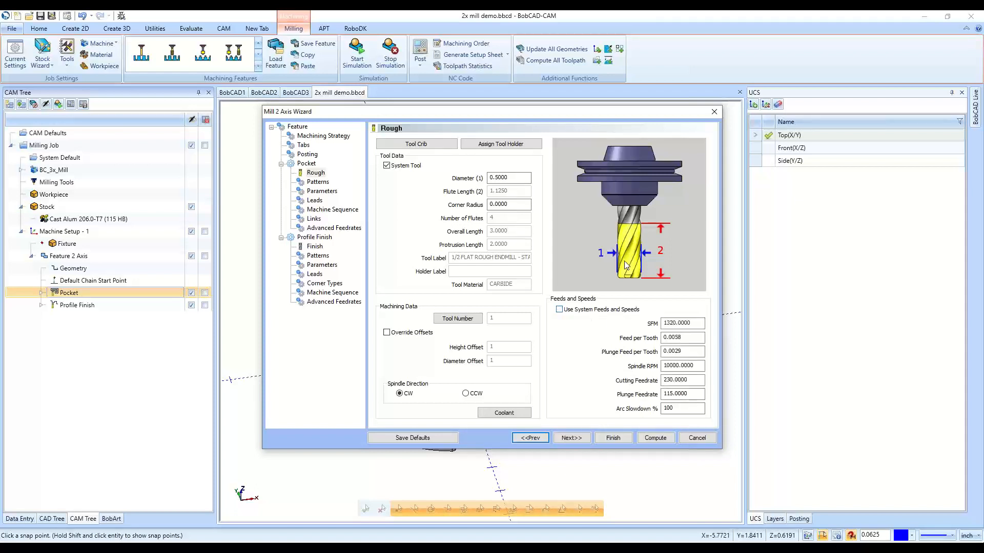
{"action": "double_click", "coordinate": [693, 379]}
{"action": "type", "text": "100"}
{"action": "key", "text": "Tab"}
{"action": "type", "text": "10"}
{"action": "key", "text": "Tab"}
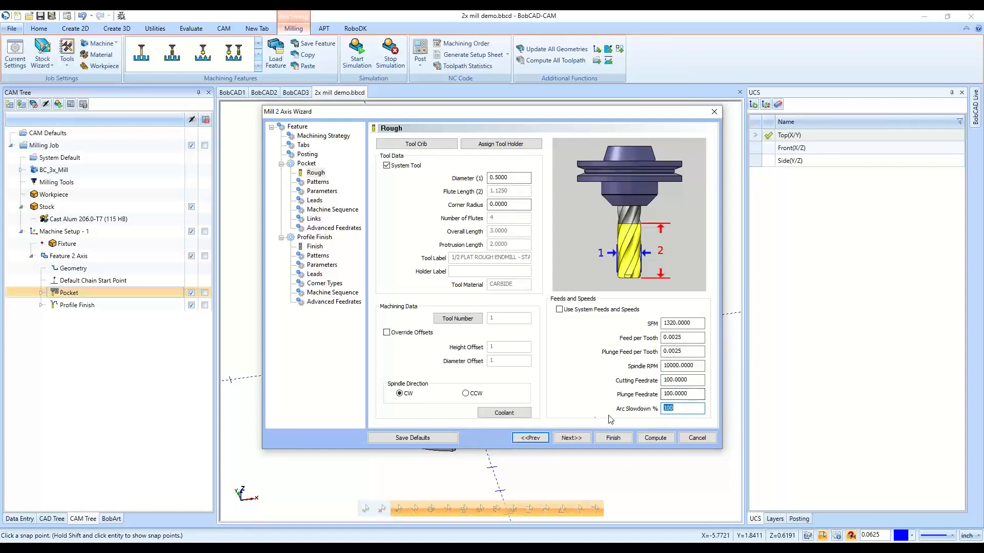
Compare the pocket's Standard and Advanced patterns, including Parallel with and without Oneway cutting, Offset Pocket In and Adaptive Roughing
{"action": "left_click", "coordinate": [571, 438]}
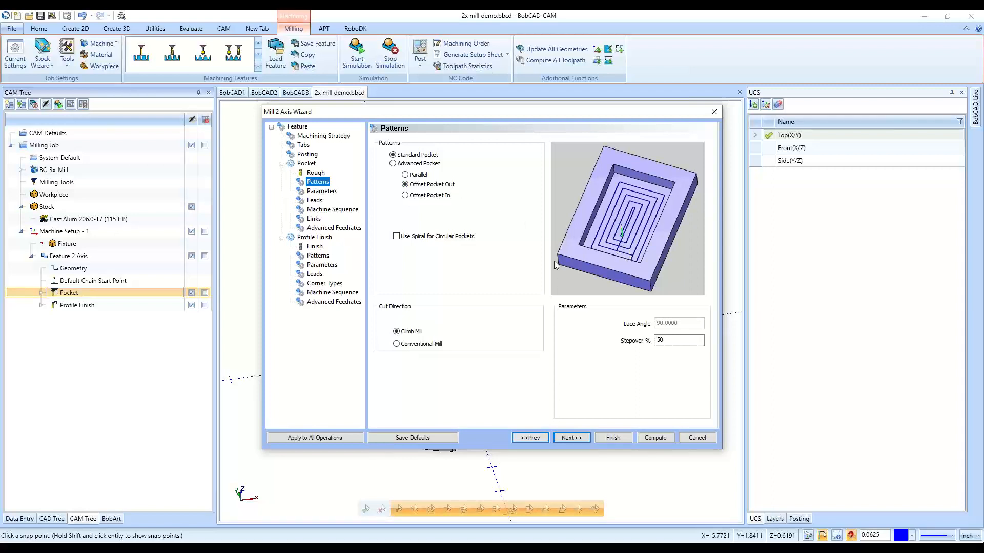
{"action": "left_click", "coordinate": [406, 195]}
{"action": "left_click", "coordinate": [425, 176]}
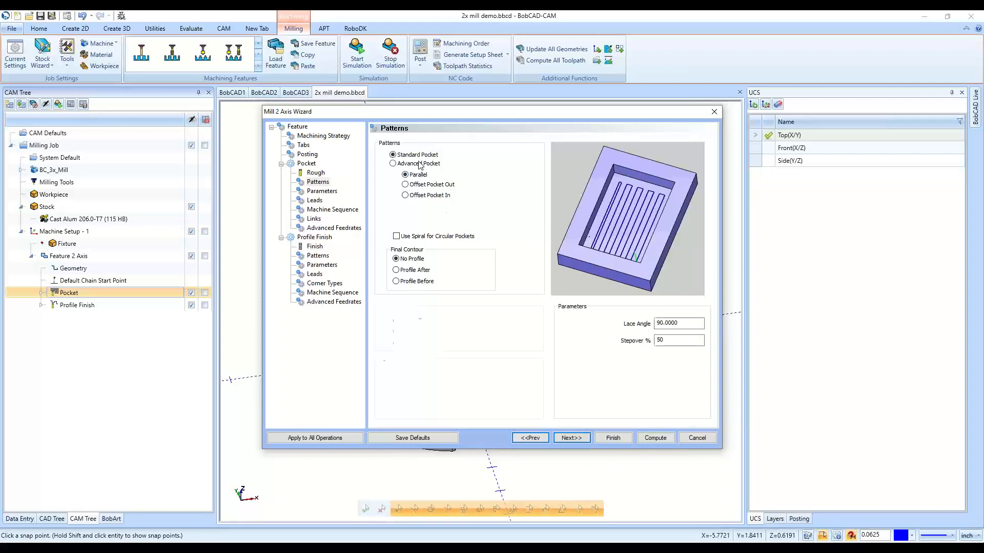
{"action": "left_click", "coordinate": [393, 163]}
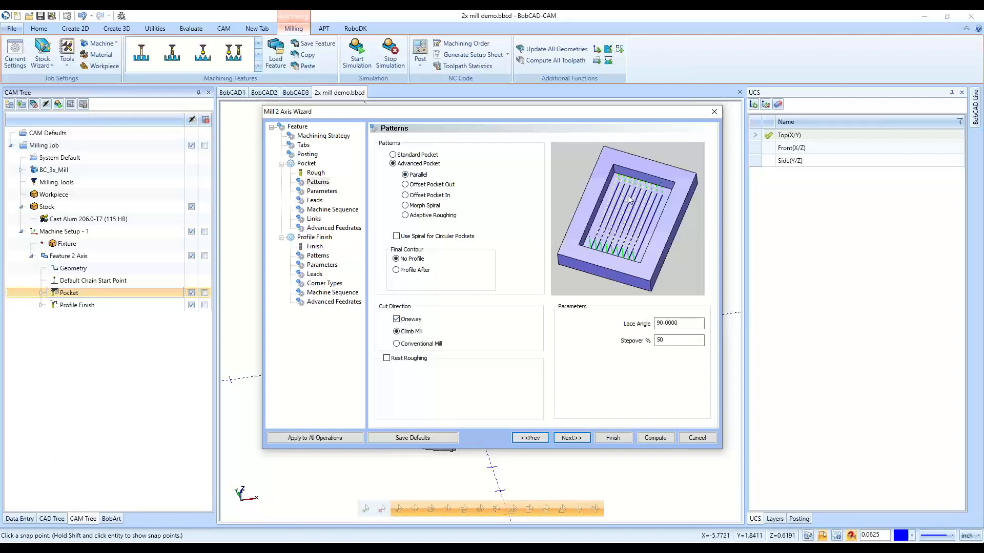
{"action": "left_click", "coordinate": [396, 319]}
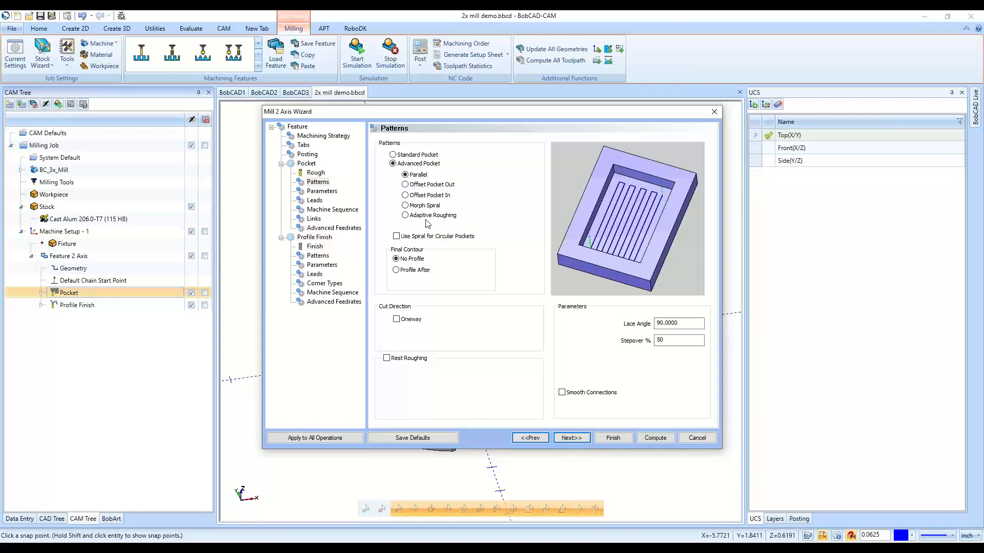
{"action": "left_click", "coordinate": [429, 216]}
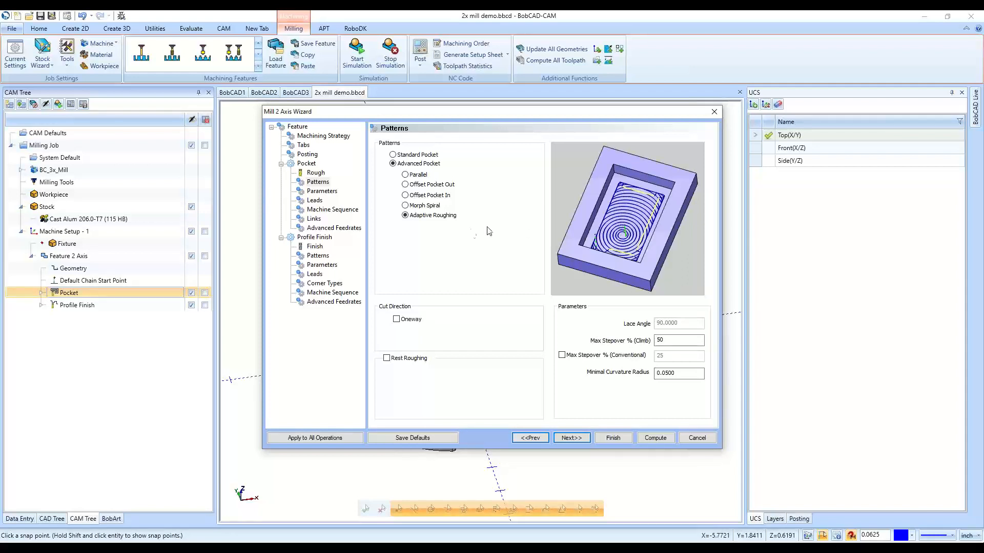
{"action": "left_click", "coordinate": [444, 196]}
{"action": "left_click", "coordinate": [417, 154]}
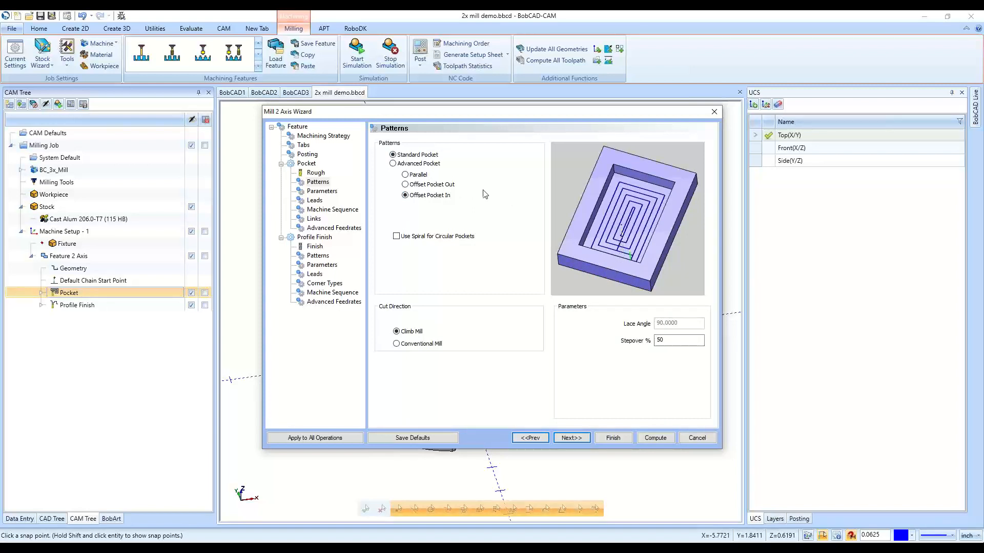
Set the pocket pattern to Advanced Pocket with Morph Spiral and Climb Mill cut direction, keeping the 50% stepover
{"action": "left_click", "coordinate": [431, 164]}
{"action": "left_click", "coordinate": [429, 217]}
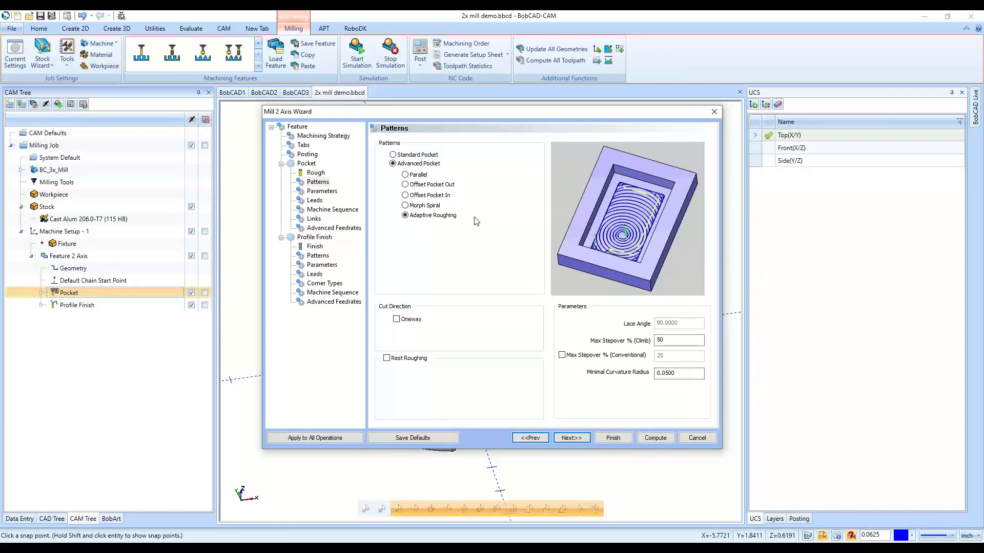
{"action": "left_click", "coordinate": [433, 206]}
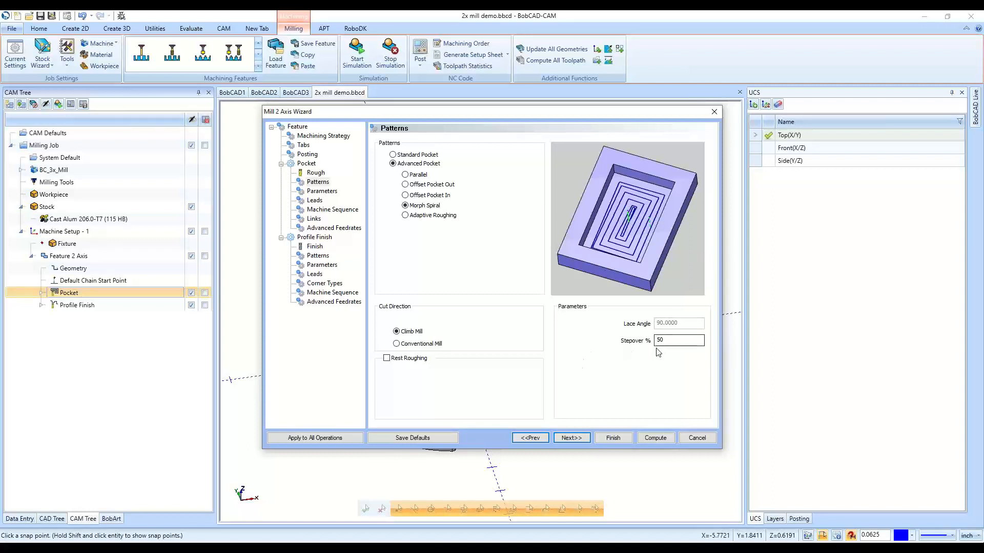
{"action": "left_click", "coordinate": [414, 336]}
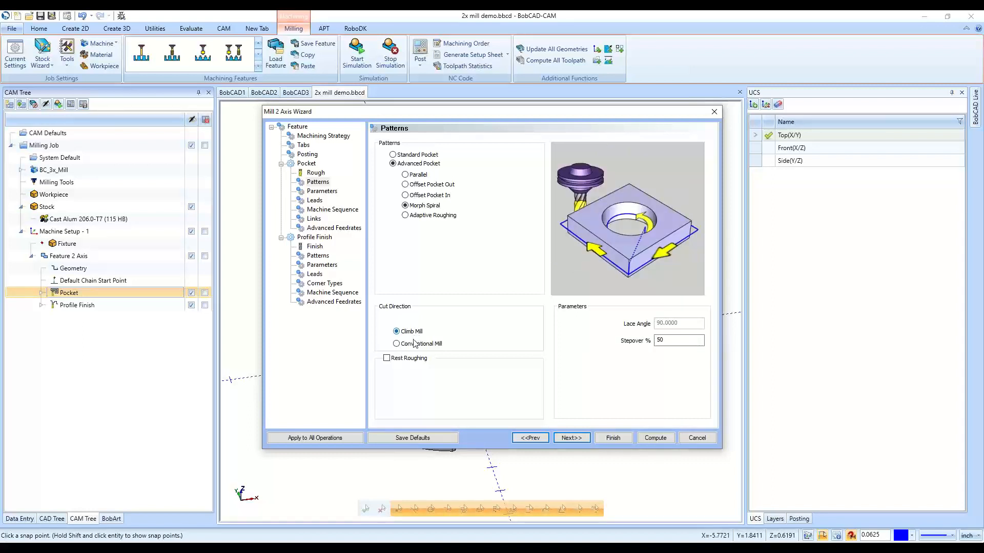
{"action": "left_click", "coordinate": [415, 344]}
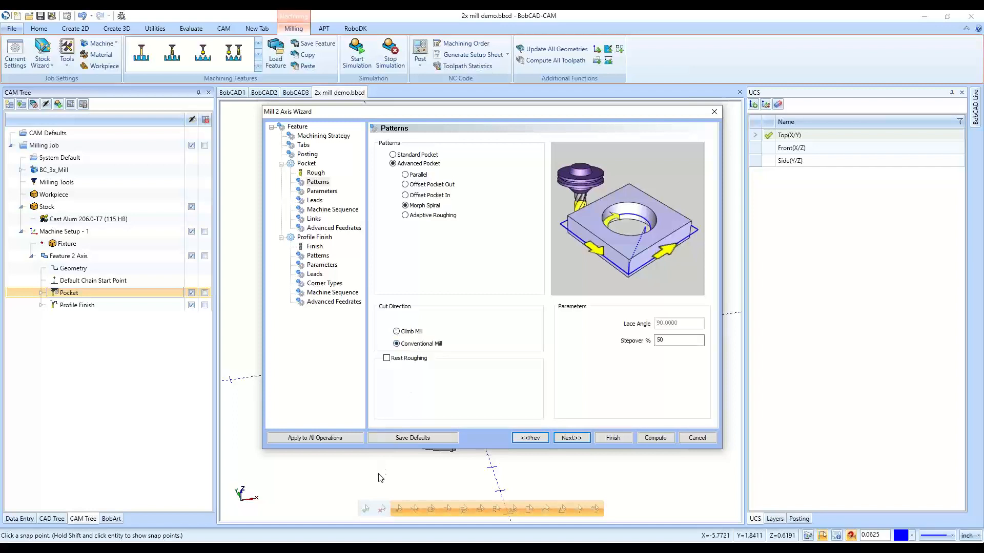
{"action": "left_click", "coordinate": [413, 336]}
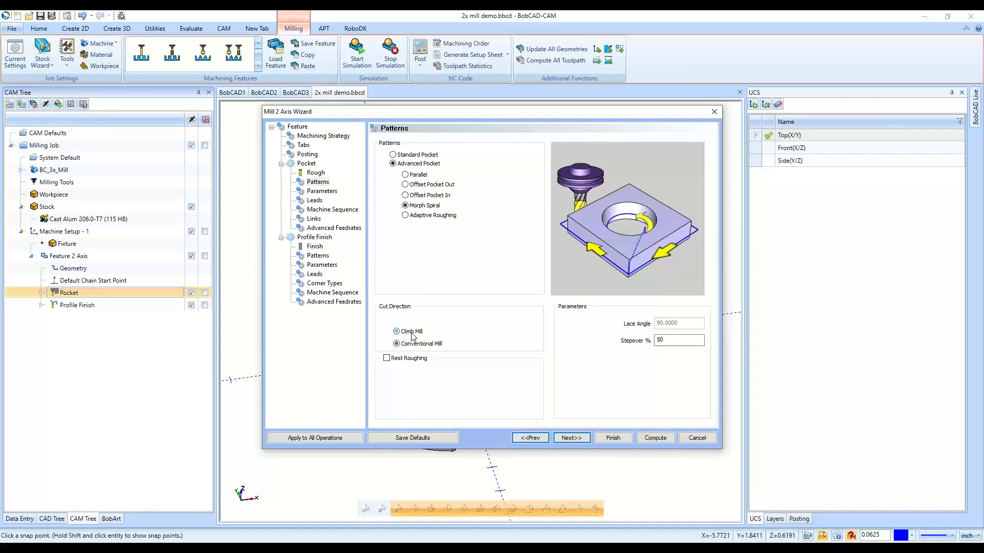
{"action": "left_click", "coordinate": [666, 341]}
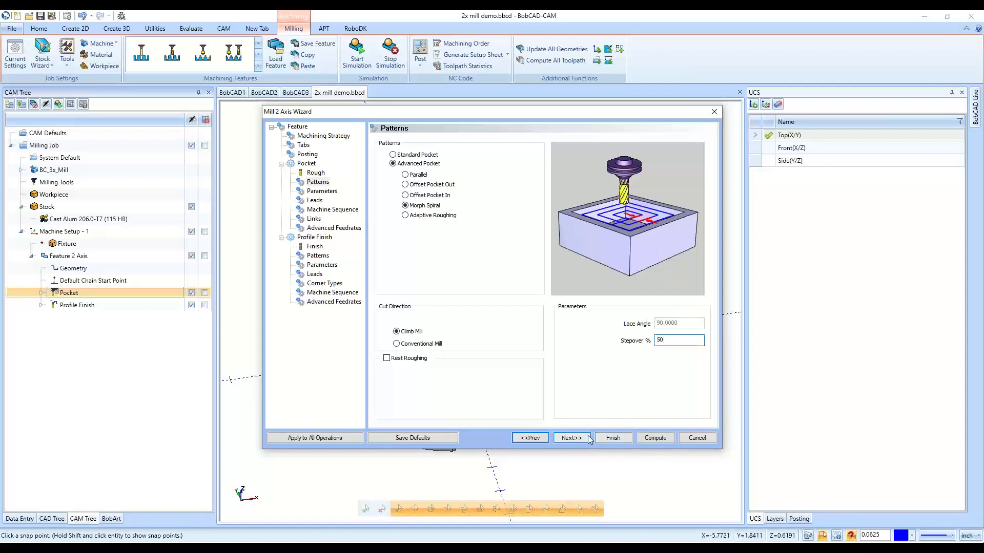
Examine the pocket's side allowance, bottom allowance and single-step depth options with their preview pictures
{"action": "left_click", "coordinate": [571, 438]}
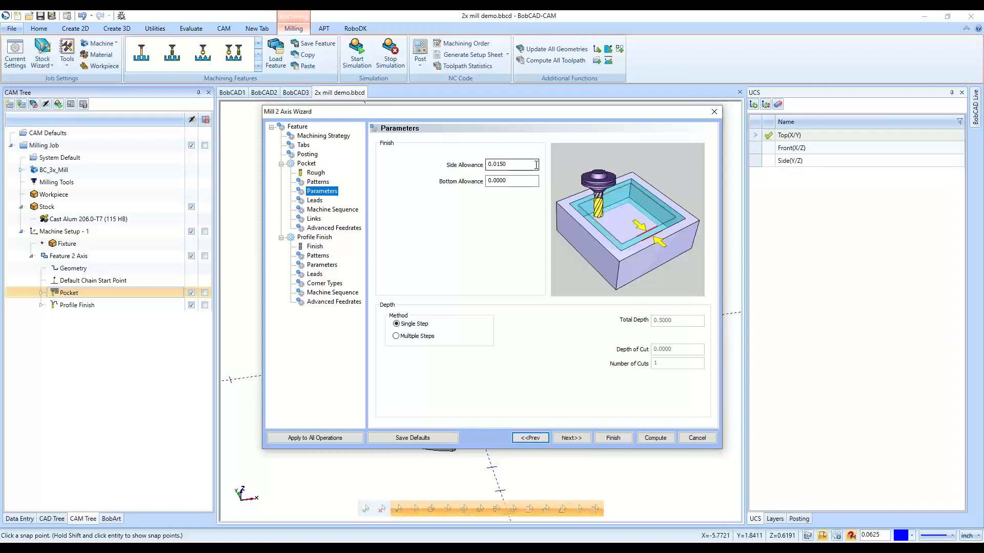
{"action": "left_click", "coordinate": [522, 180]}
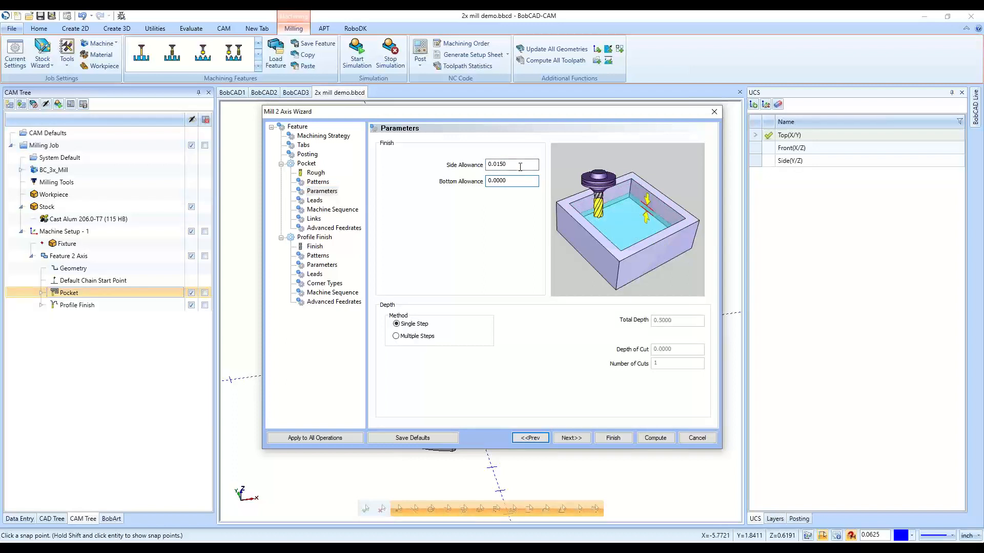
{"action": "left_click", "coordinate": [520, 165]}
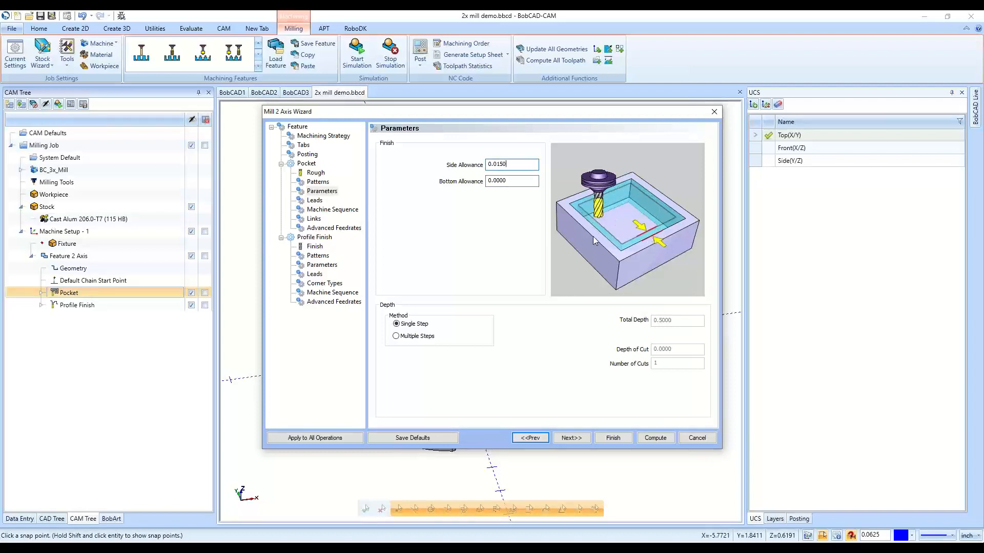
{"action": "key", "text": "Tab"}
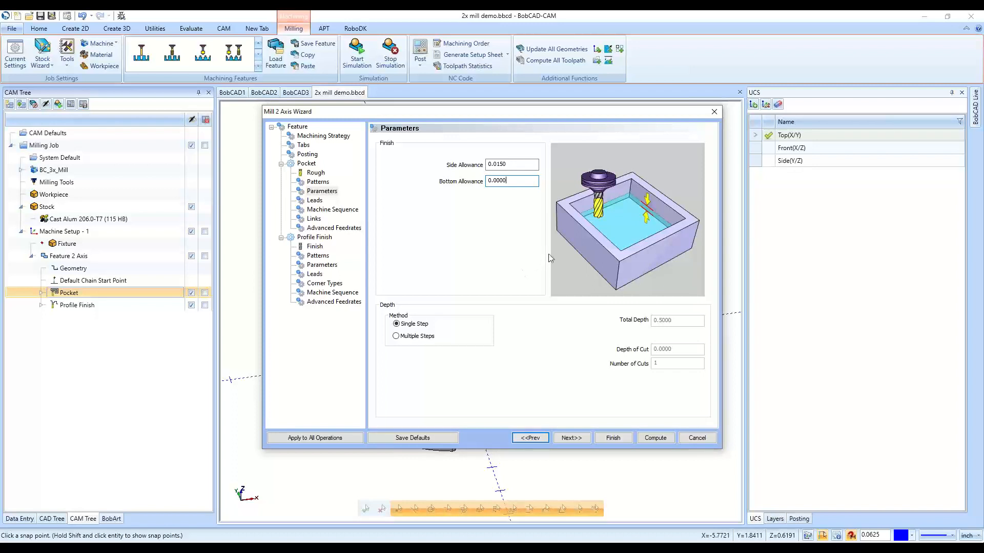
{"action": "left_click", "coordinate": [517, 166]}
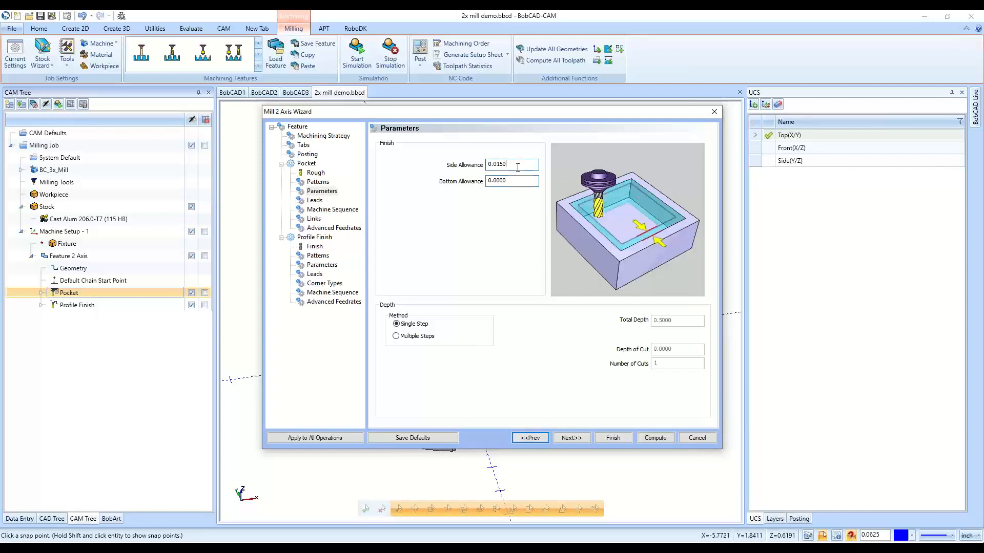
{"action": "left_click", "coordinate": [420, 326]}
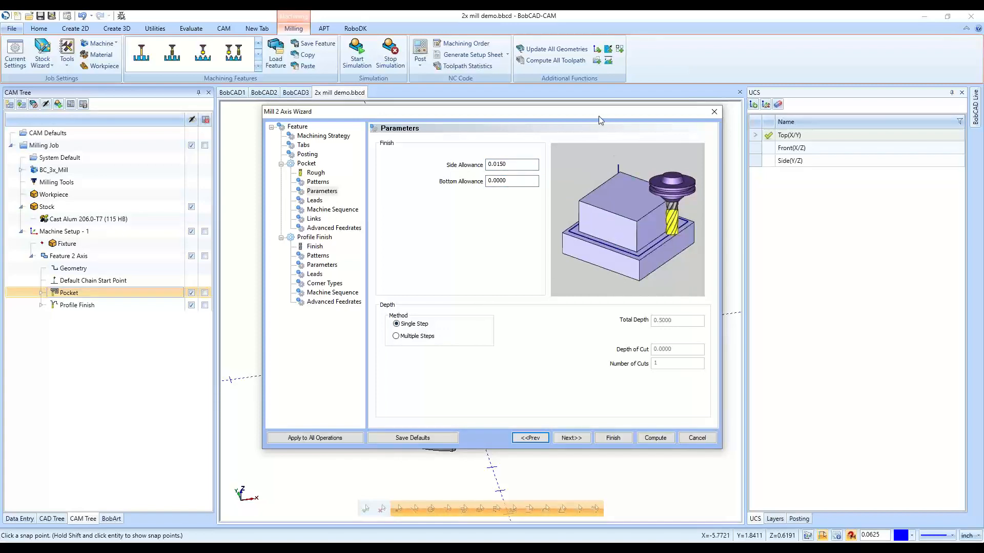
Set the pocket's depth method to Multiple Steps with a 0.125 depth of cut, checking against the part model
{"action": "left_click_drag", "start_coordinate": [598, 116], "coordinate": [242, 112]}
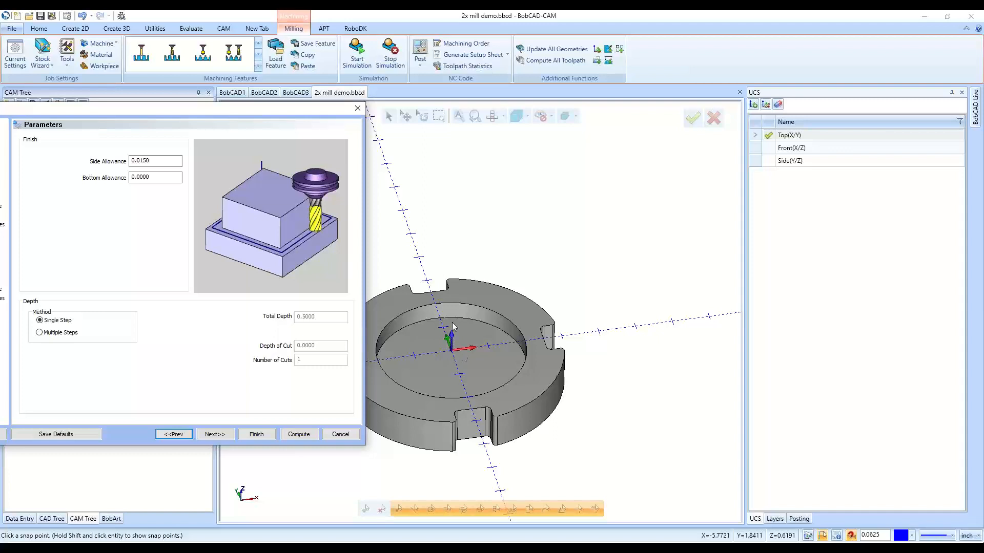
{"action": "left_click_drag", "start_coordinate": [295, 110], "coordinate": [514, 105]}
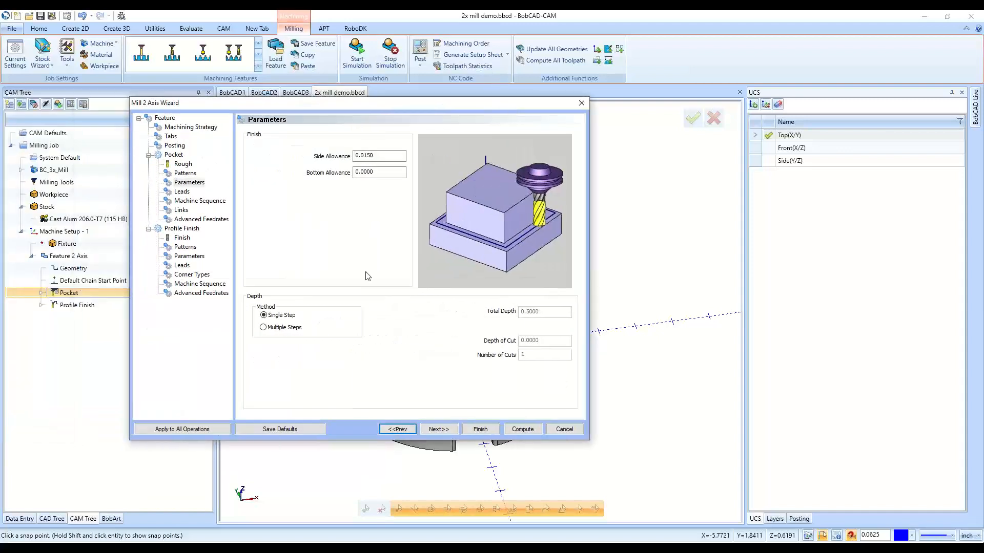
{"action": "left_click", "coordinate": [283, 329]}
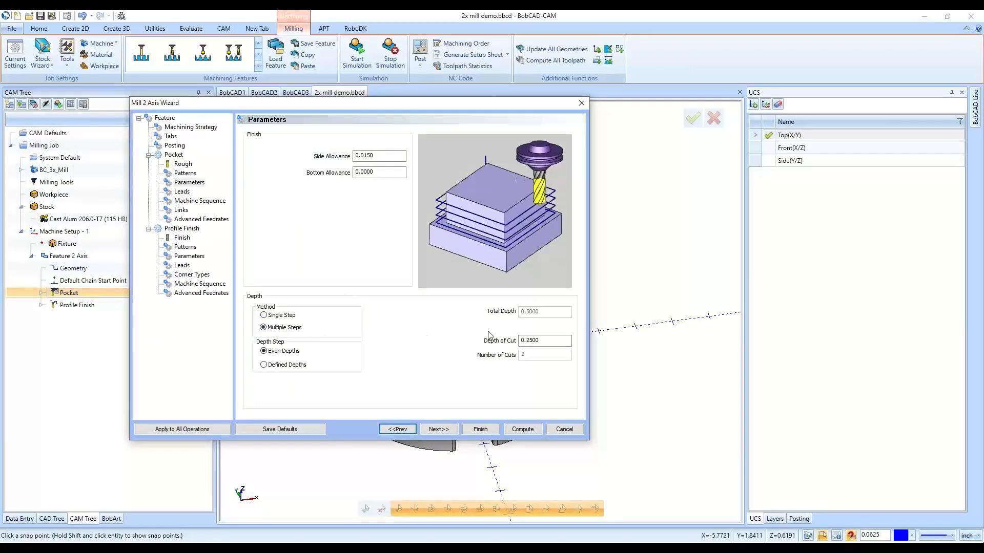
{"action": "double_click", "coordinate": [541, 339]}
{"action": "type", "text": ".125"}
{"action": "key", "text": "Tab"}
{"action": "left_click_drag", "start_coordinate": [417, 110], "coordinate": [204, 127]}
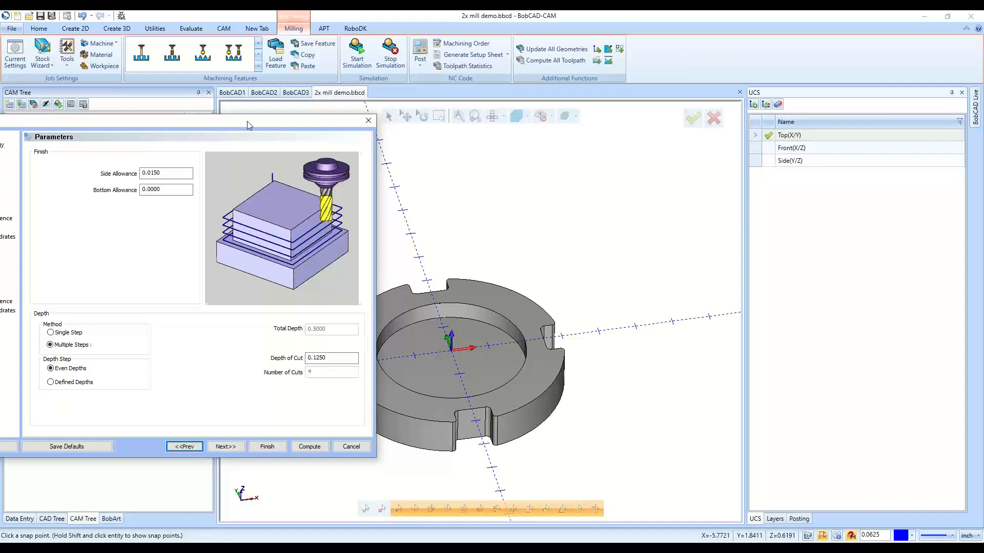
{"action": "left_click_drag", "start_coordinate": [247, 125], "coordinate": [499, 109]}
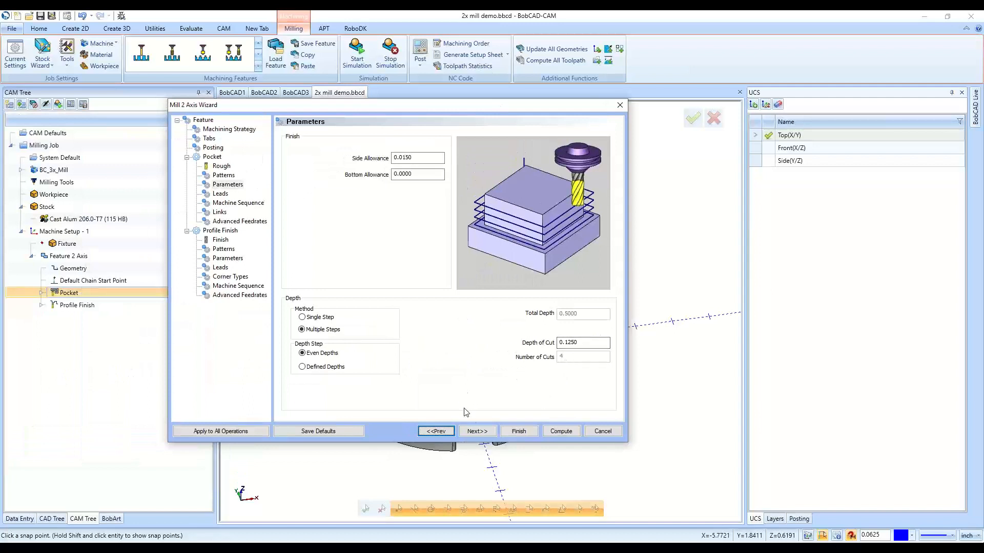
Compare the Plunge, Ramp and Spiral entries in the pocket's lead settings and choose the Spiral entry
{"action": "left_click", "coordinate": [476, 432]}
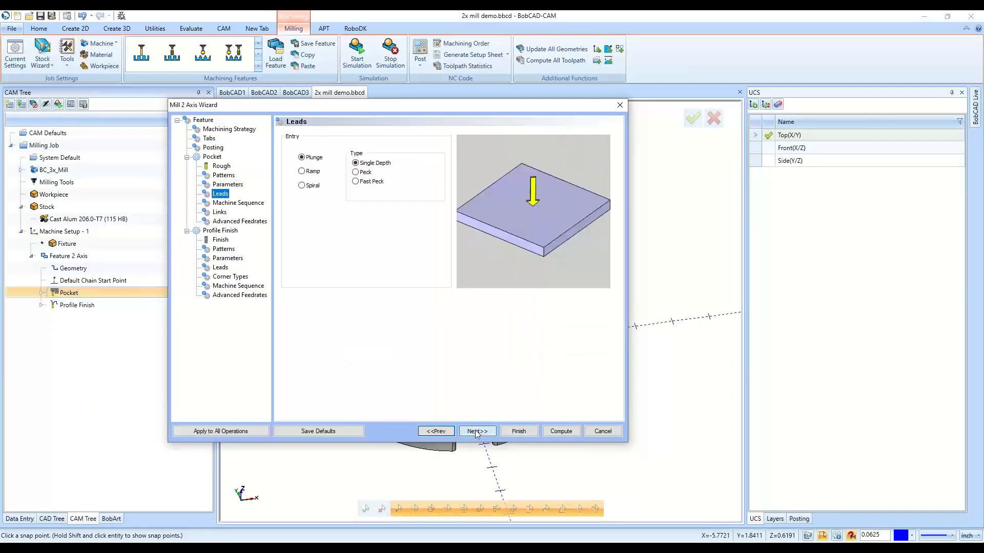
{"action": "left_click", "coordinate": [309, 172]}
{"action": "left_click", "coordinate": [313, 186]}
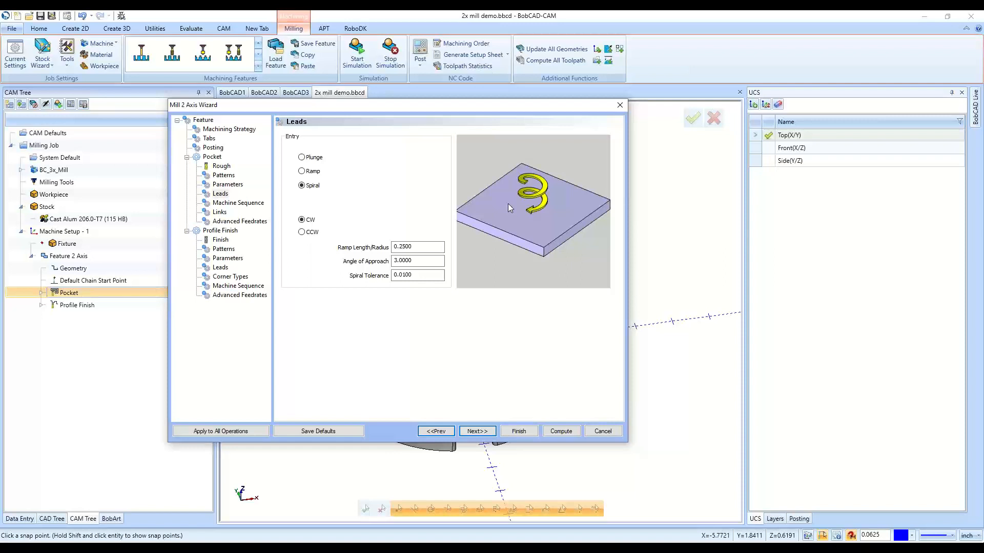
{"action": "left_click", "coordinate": [312, 159]}
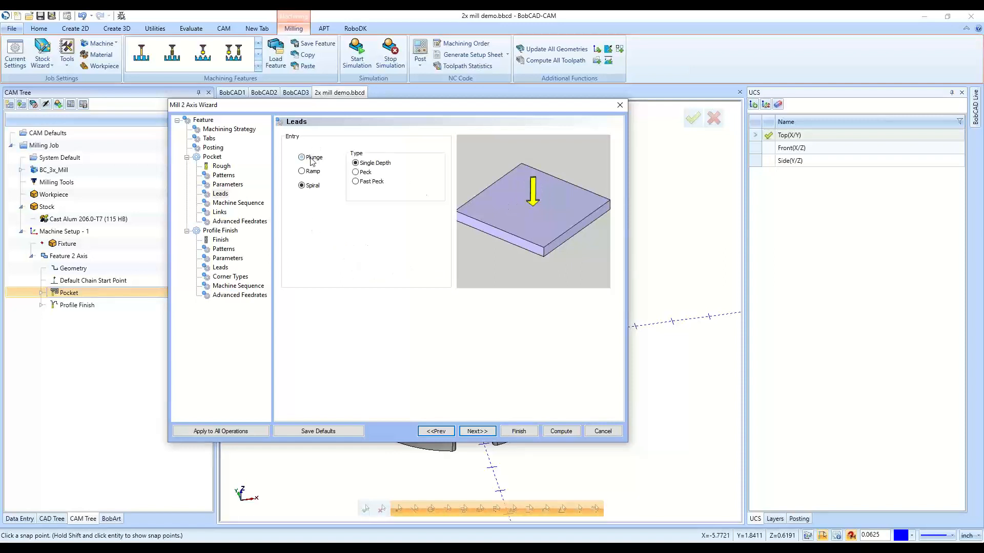
{"action": "left_click", "coordinate": [310, 186]}
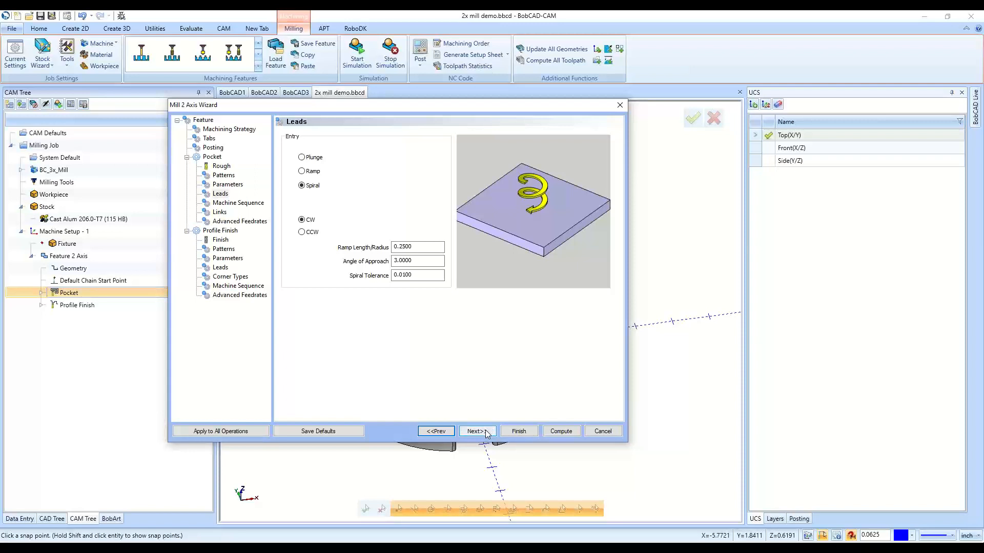
{"action": "left_click", "coordinate": [321, 158]}
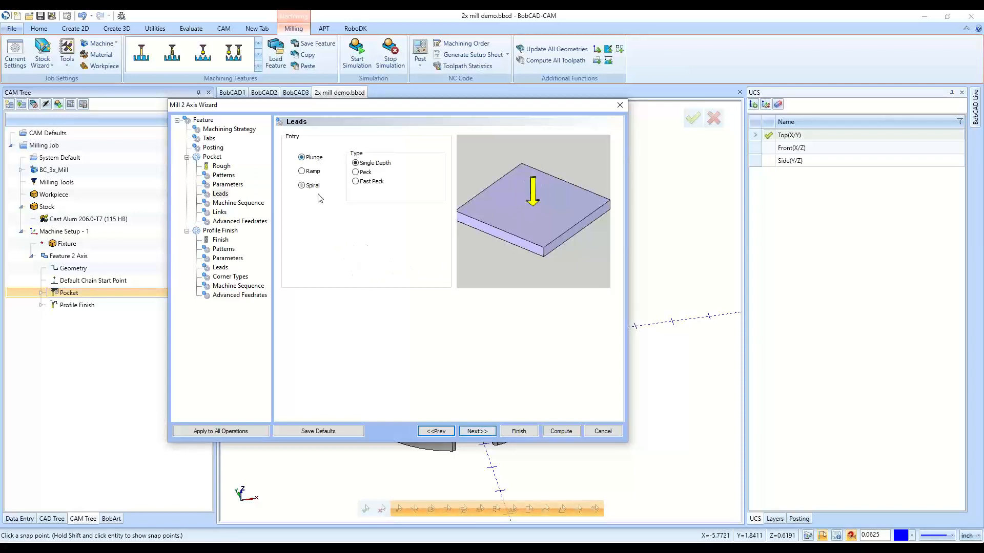
{"action": "left_click", "coordinate": [311, 186]}
Compare the No Sorting, X Direction and Y Direction sort orders in the pocket's machine sequence and return to Closest
{"action": "left_click", "coordinate": [467, 431]}
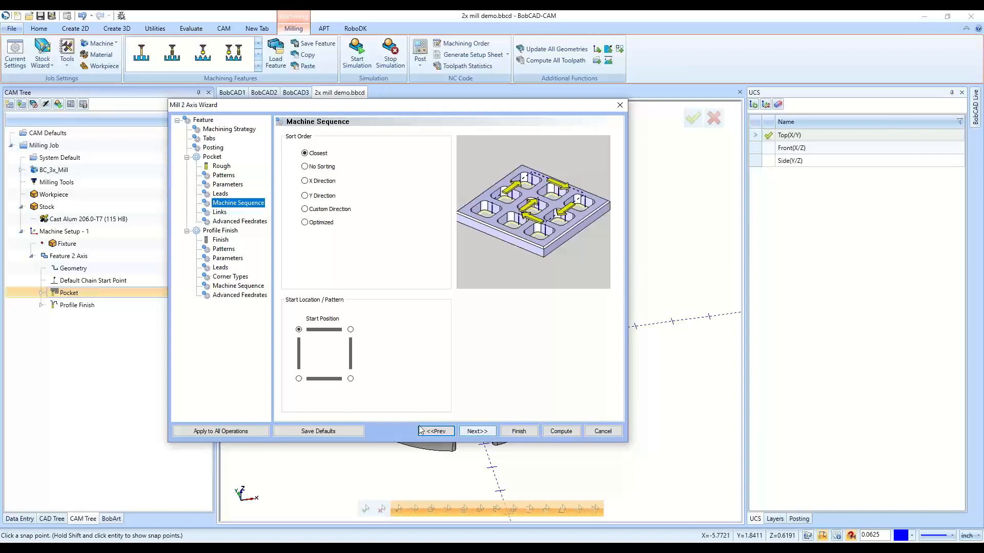
{"action": "left_click", "coordinate": [319, 167]}
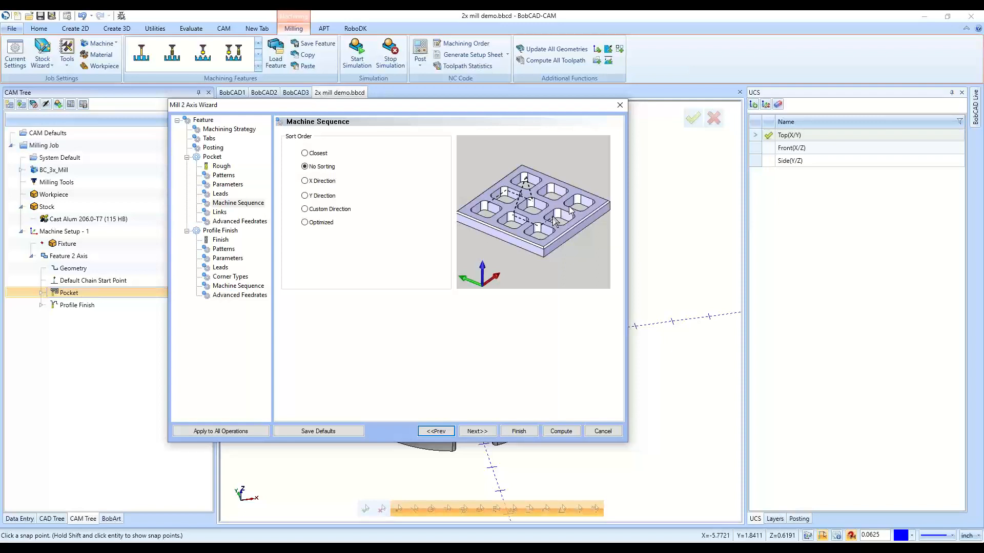
{"action": "left_click", "coordinate": [309, 182]}
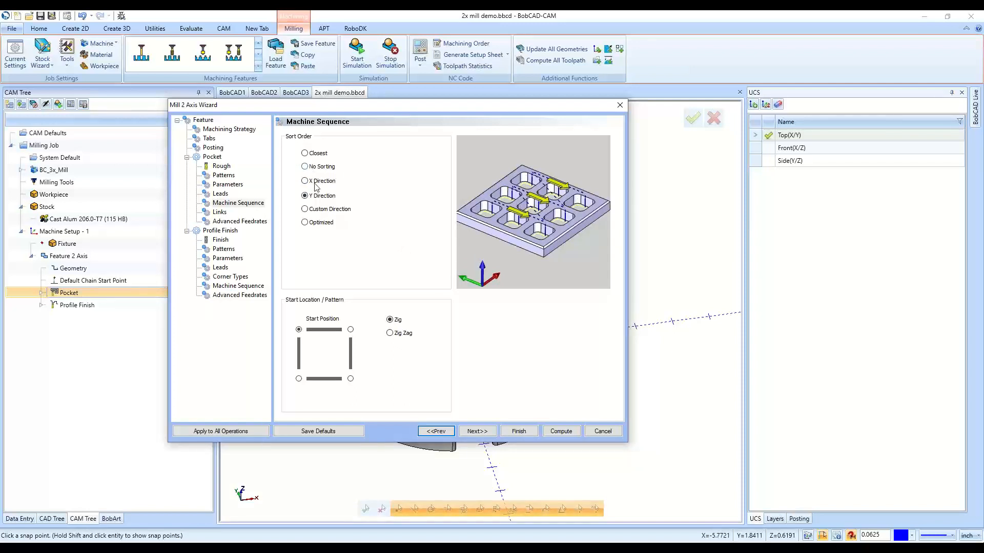
{"action": "left_click", "coordinate": [318, 197]}
{"action": "left_click", "coordinate": [318, 153]}
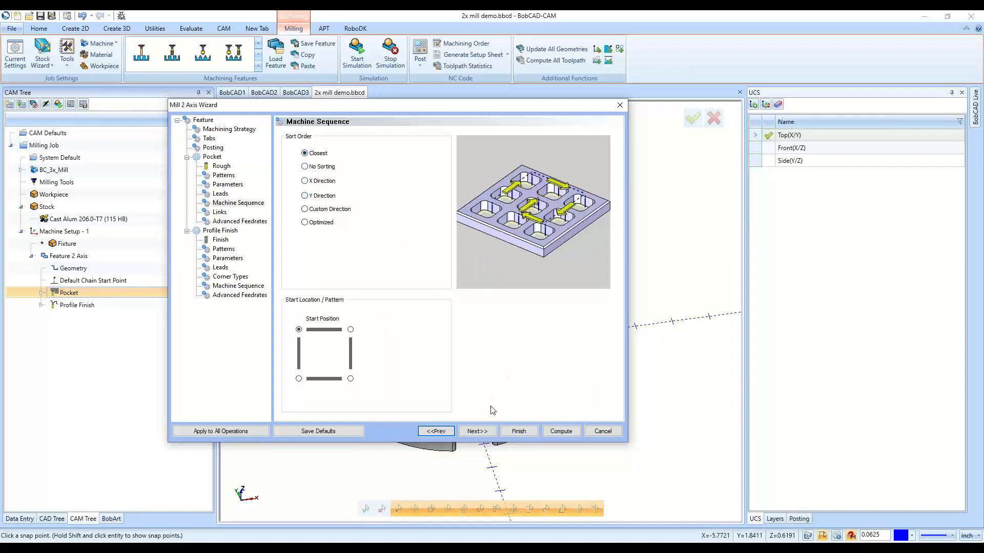
Compare the S-Link and Full Retract options in the pocket's link settings and return the link to Direct
{"action": "left_click", "coordinate": [476, 431]}
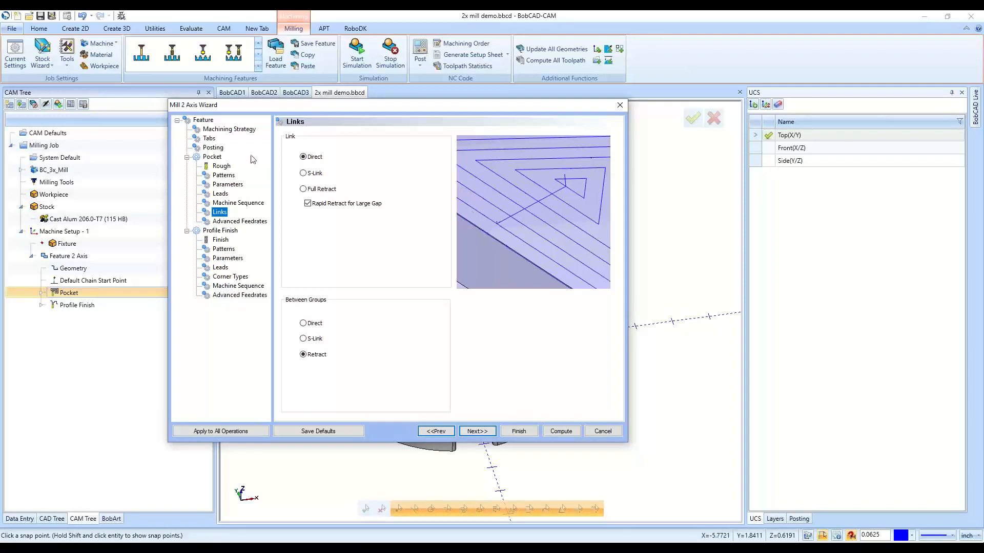
{"action": "left_click", "coordinate": [303, 173]}
{"action": "left_click", "coordinate": [303, 189]}
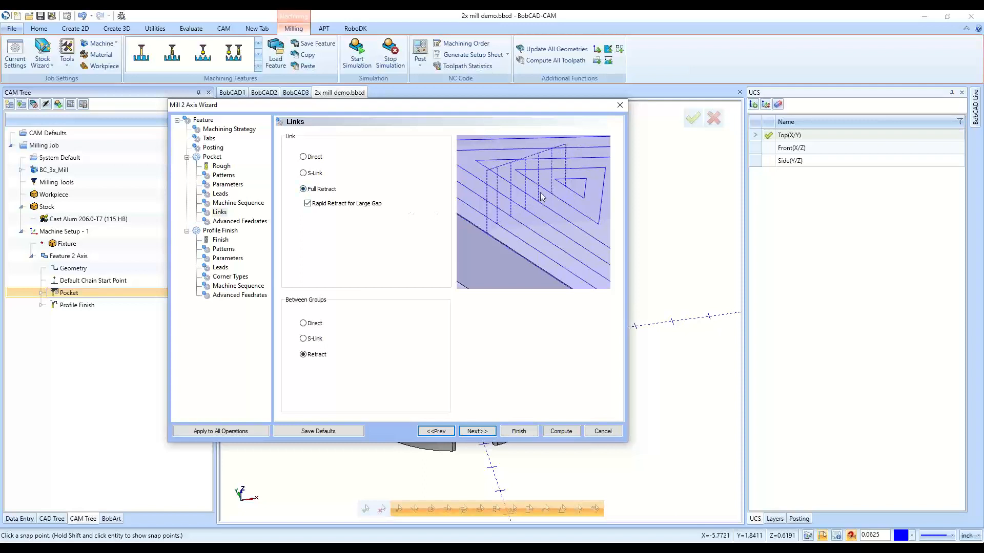
{"action": "left_click", "coordinate": [306, 157]}
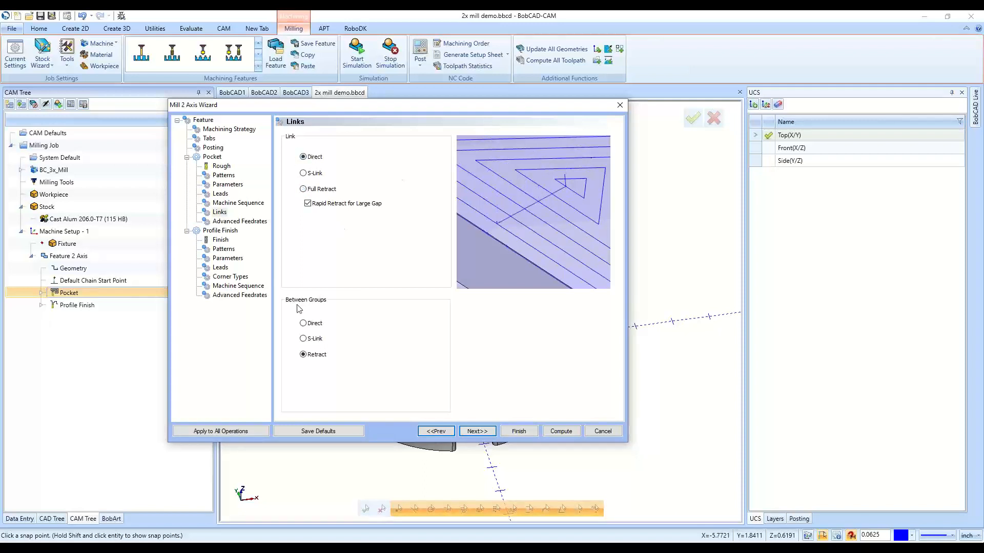
Try the Direct link between groups in the pocket's link settings, then choose S-Link for it
{"action": "left_click", "coordinate": [310, 323]}
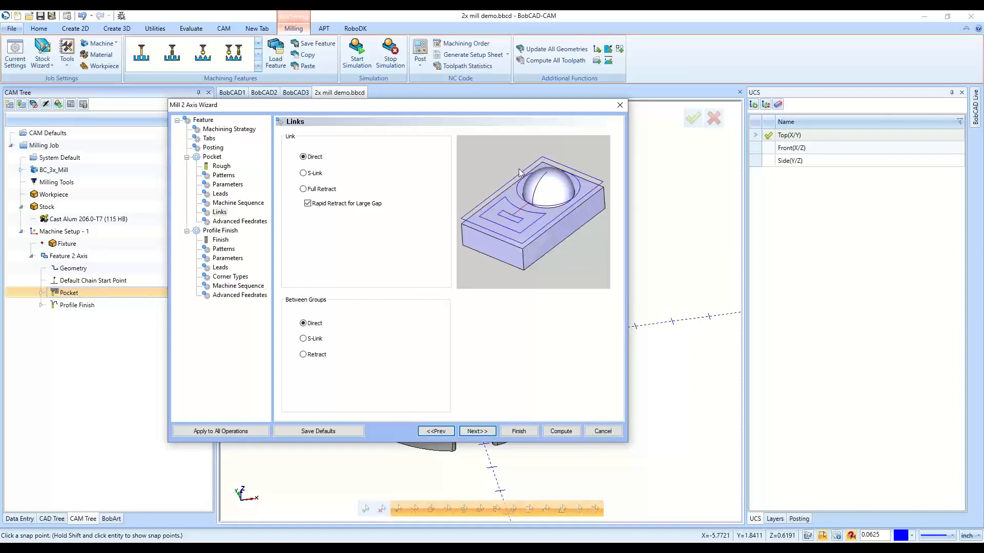
{"action": "left_click", "coordinate": [315, 342]}
{"action": "left_click", "coordinate": [477, 432]}
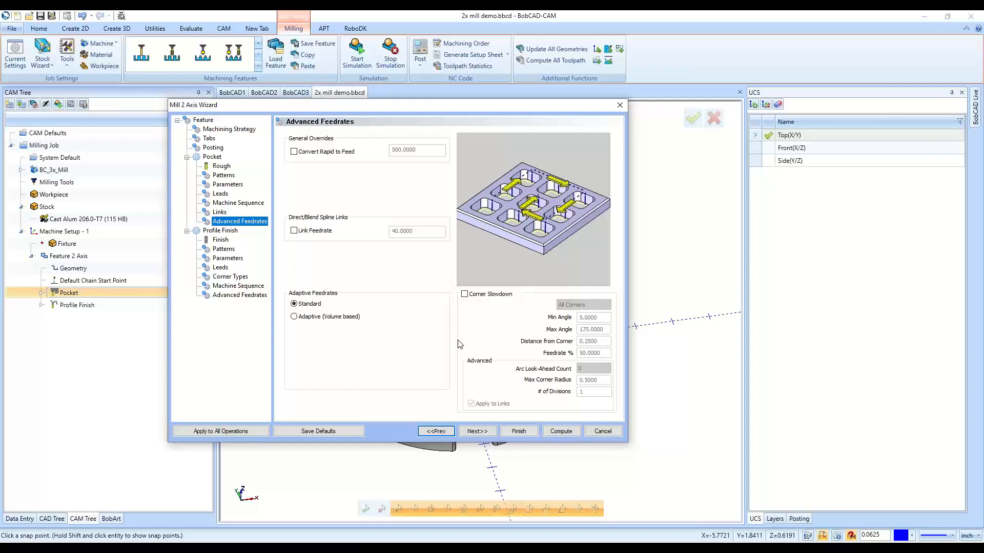
Enable Corner Slowdown in the pocket's advanced feedrates, review its feedrate percentage and arc look-ahead choices, and disable it again
{"action": "left_click", "coordinate": [470, 295]}
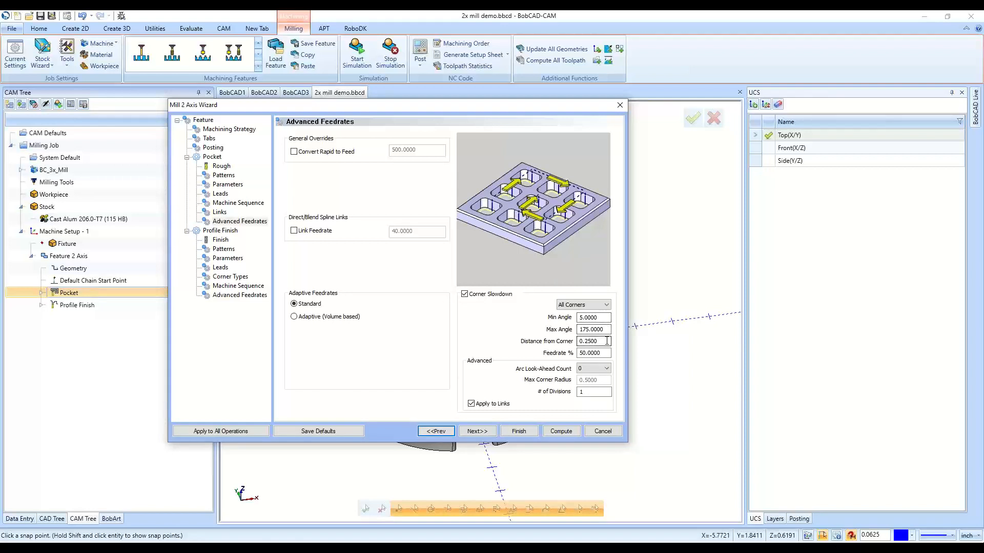
{"action": "left_click_drag", "start_coordinate": [607, 353], "coordinate": [572, 363]}
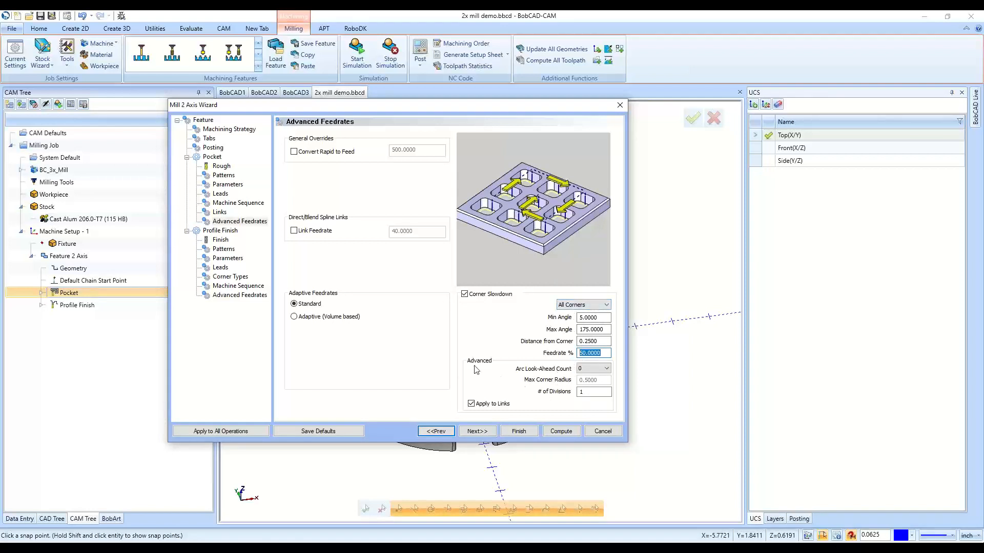
{"action": "left_click", "coordinate": [592, 369]}
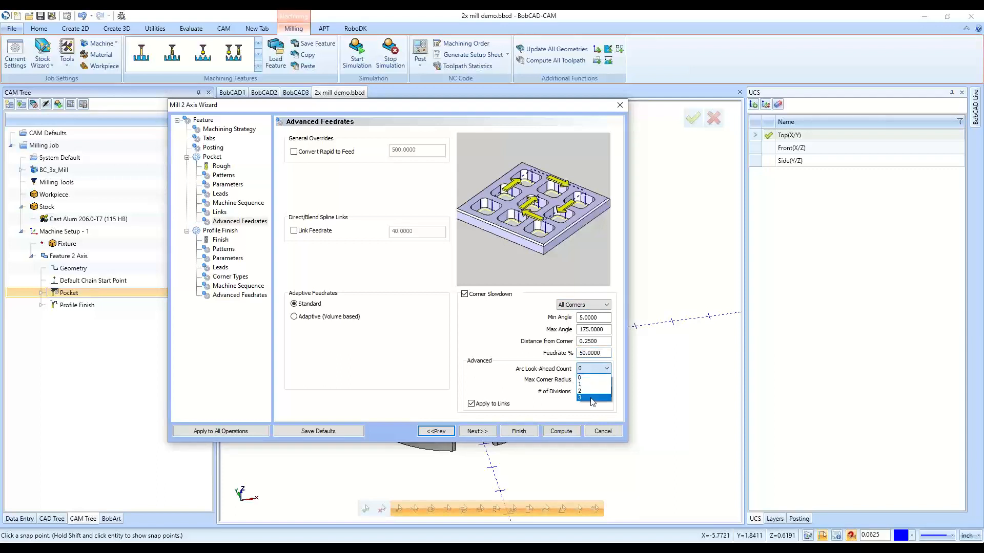
{"action": "left_click", "coordinate": [583, 377]}
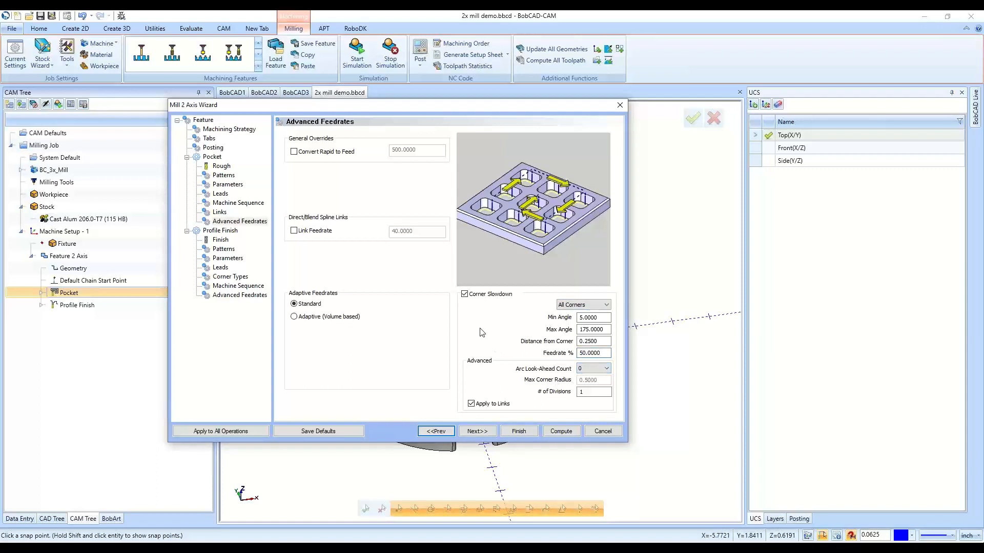
{"action": "left_click", "coordinate": [582, 373]}
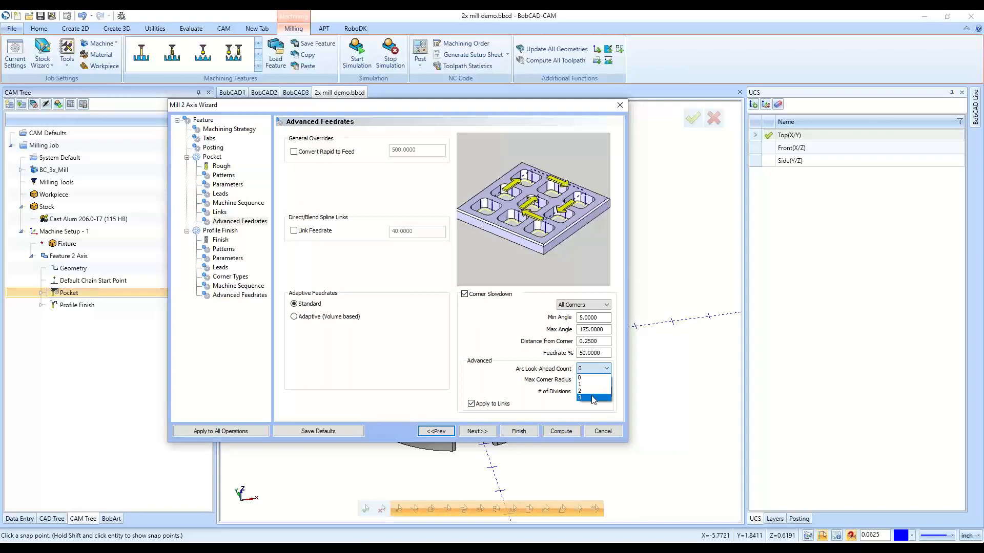
{"action": "left_click", "coordinate": [464, 344]}
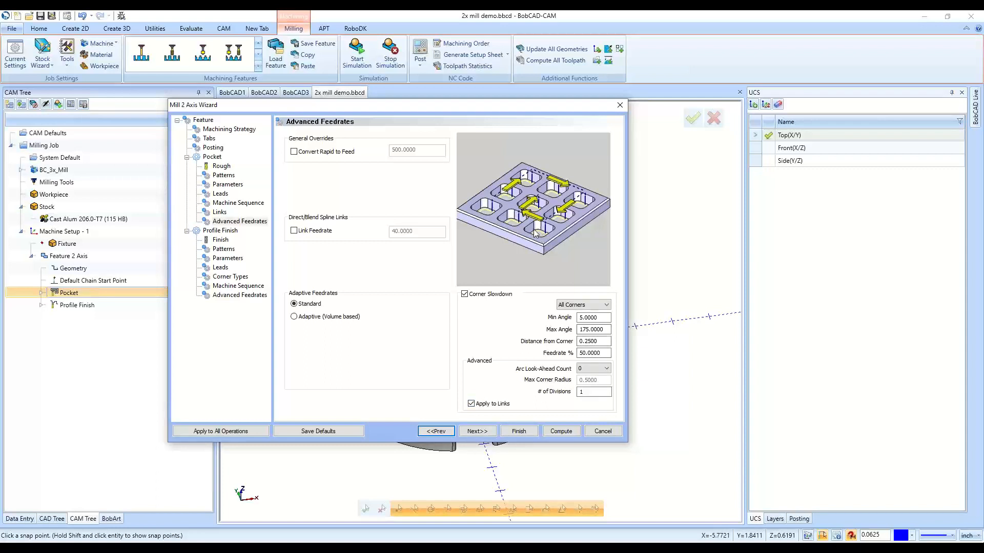
{"action": "left_click", "coordinate": [495, 295]}
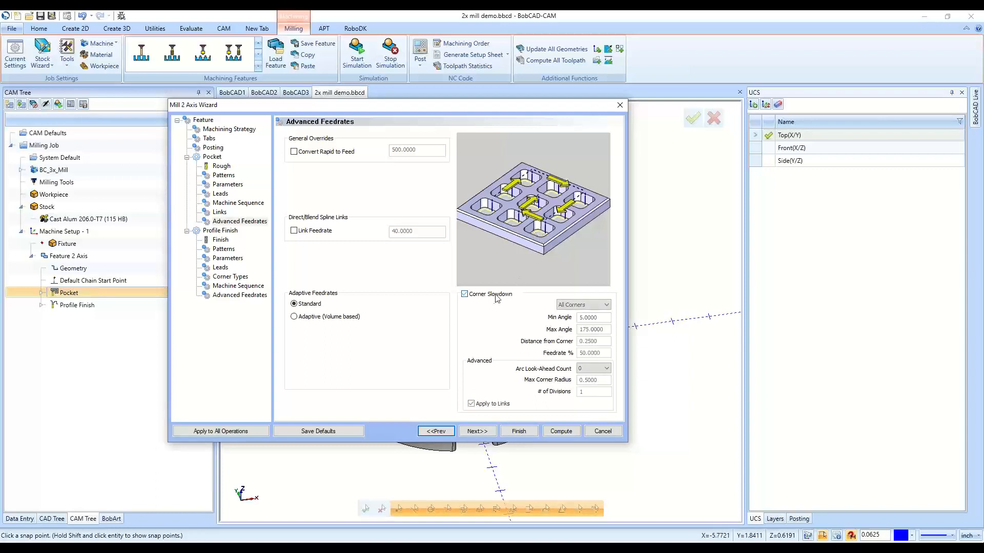
{"action": "left_click", "coordinate": [495, 297]}
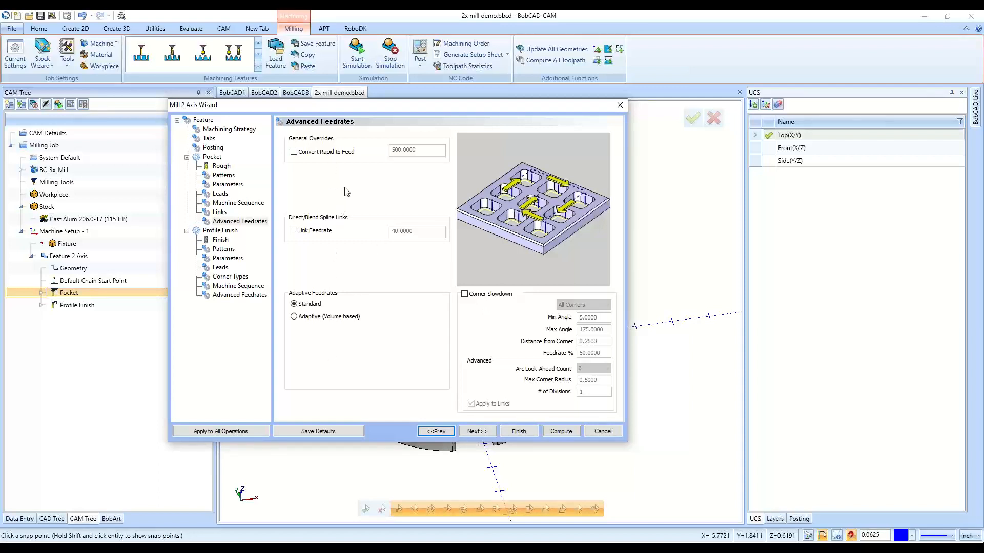
Try the Convert Rapid to Feed and Link Feedrate overrides in the pocket's advanced feedrates and switch both off again
{"action": "left_click", "coordinate": [332, 156]}
{"action": "left_click", "coordinate": [418, 150]}
{"action": "left_click", "coordinate": [294, 151]}
{"action": "left_click", "coordinate": [313, 233]}
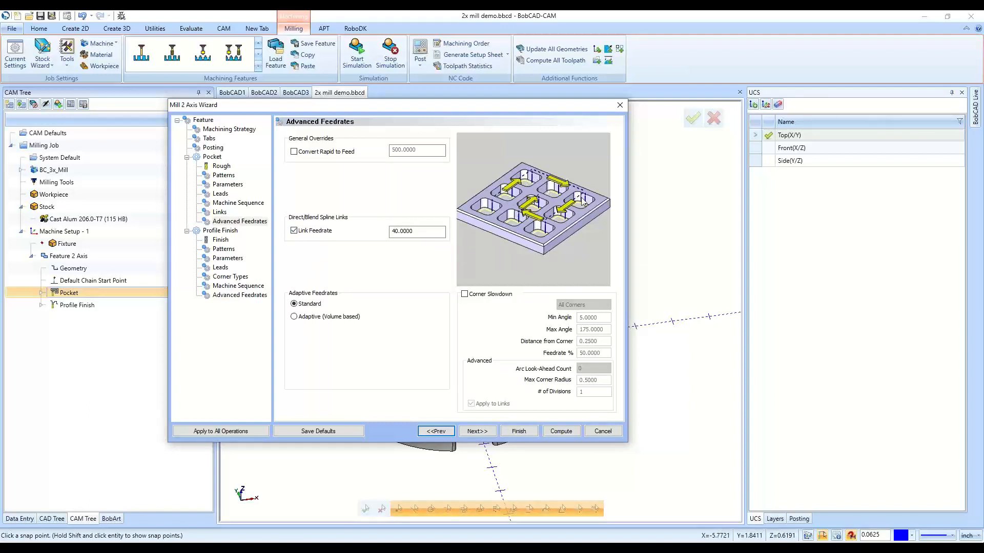
{"action": "left_click", "coordinate": [319, 231]}
Set the pocket to Adaptive (Volume based) feedrates with a 10% minimum feedrate, checking against the rough tool's cutting feedrate
{"action": "left_click", "coordinate": [326, 318]}
{"action": "left_click", "coordinate": [430, 347]}
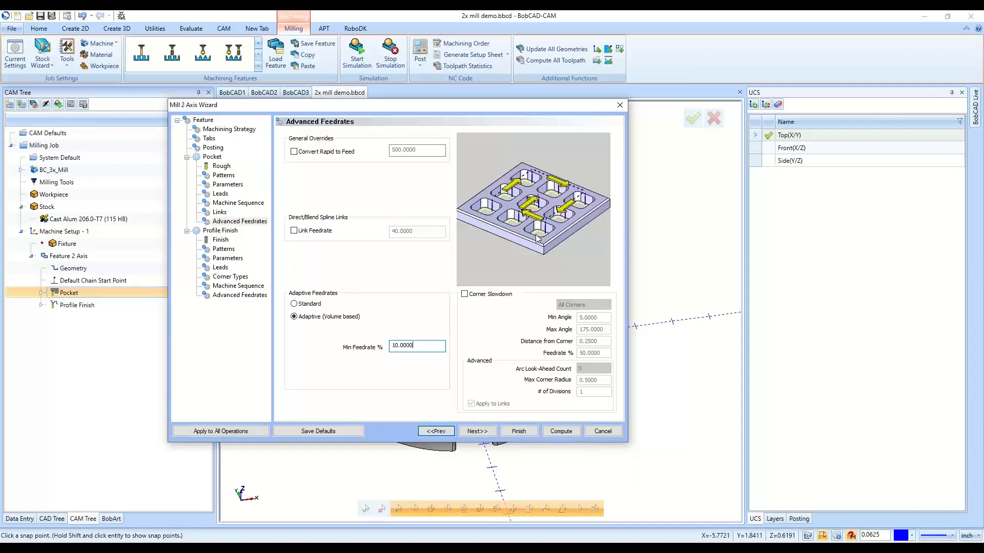
{"action": "left_click", "coordinate": [230, 166]}
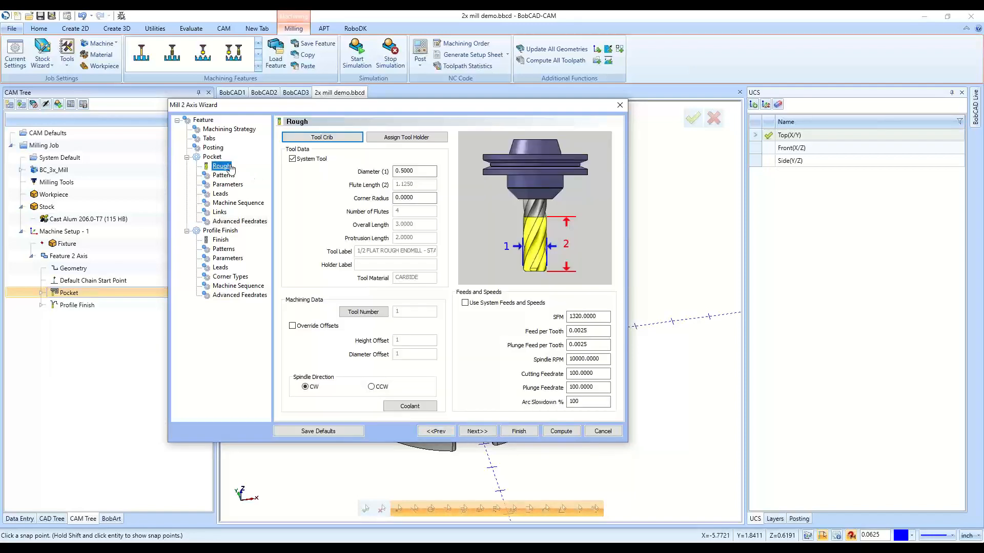
{"action": "left_click", "coordinate": [239, 222]}
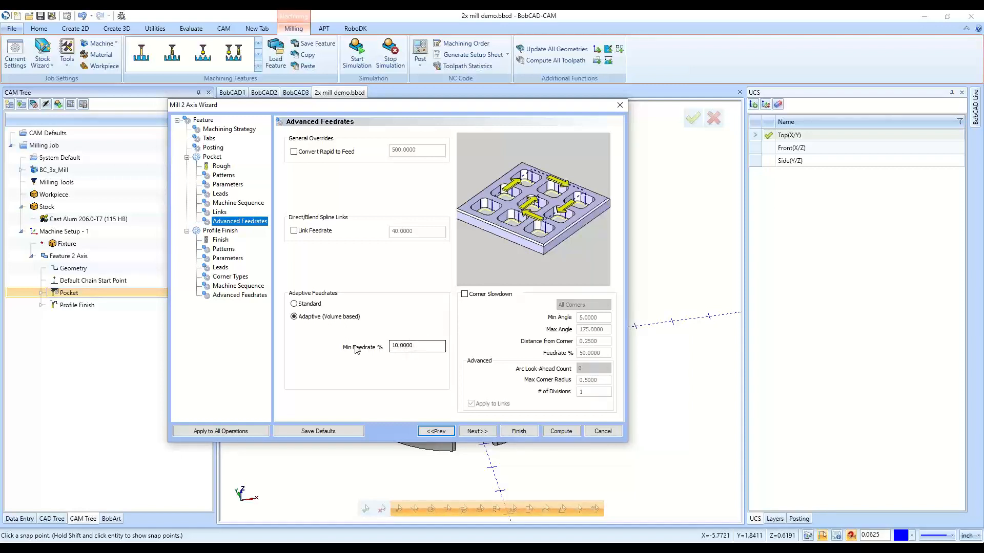
Compare Right and Left system compensation in the profile finish patterns, return to Left, and review the machine compensation choices
{"action": "left_click", "coordinate": [475, 432]}
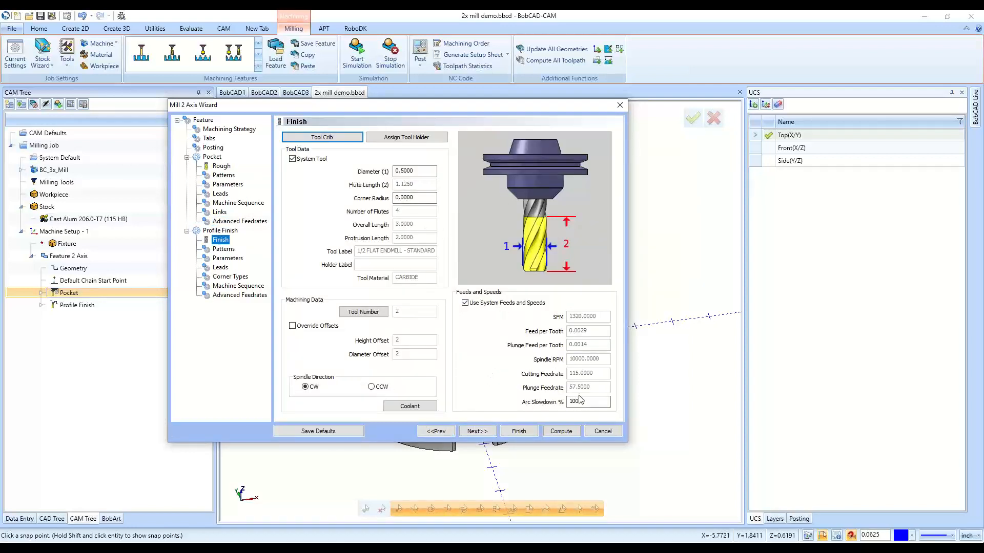
{"action": "left_click", "coordinate": [476, 431]}
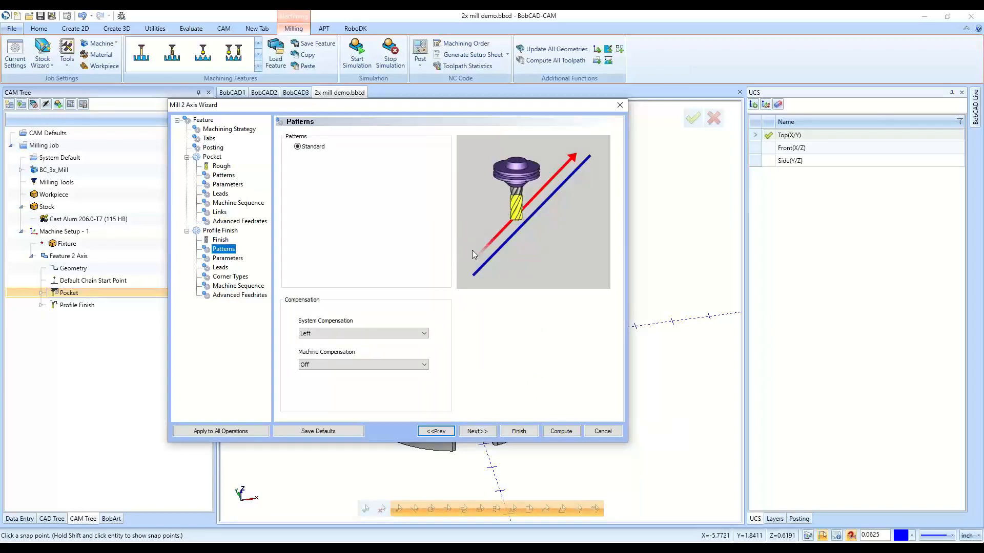
{"action": "left_click", "coordinate": [373, 333]}
{"action": "left_click", "coordinate": [361, 356]}
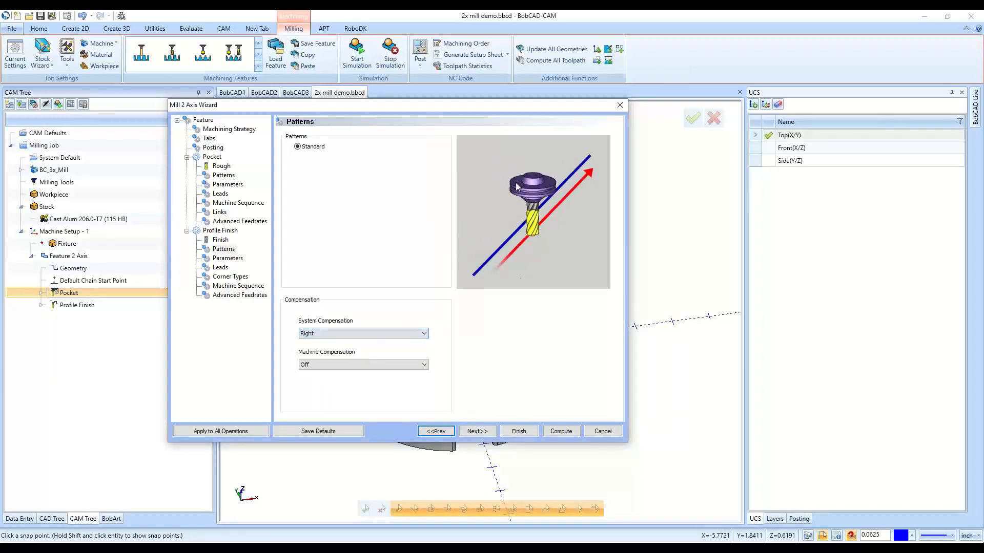
{"action": "left_click", "coordinate": [316, 334]}
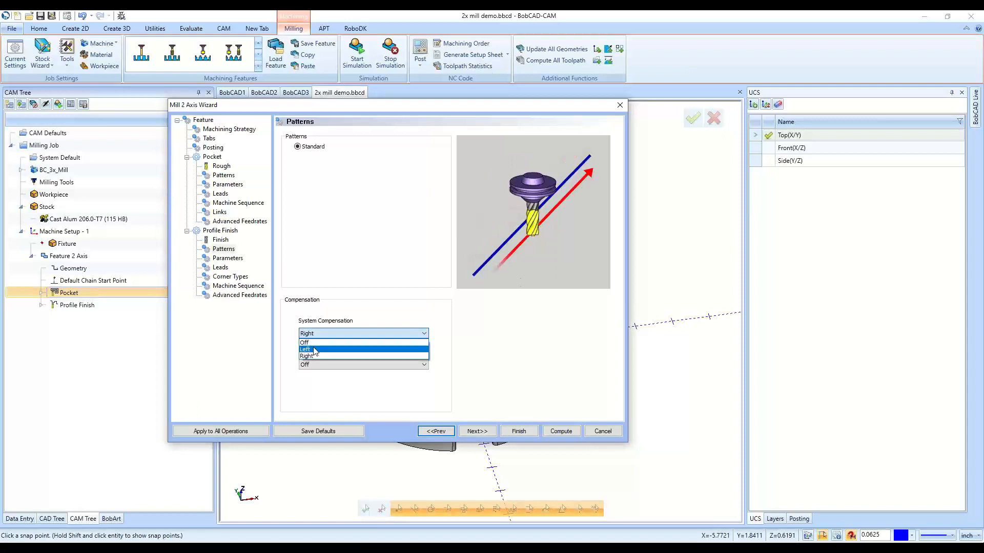
{"action": "left_click", "coordinate": [315, 349]}
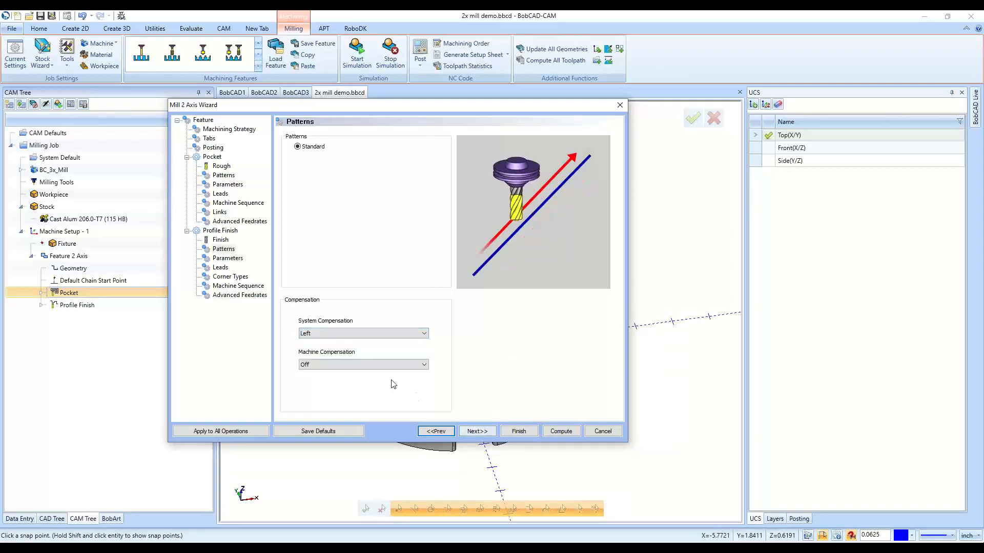
{"action": "left_click", "coordinate": [392, 364]}
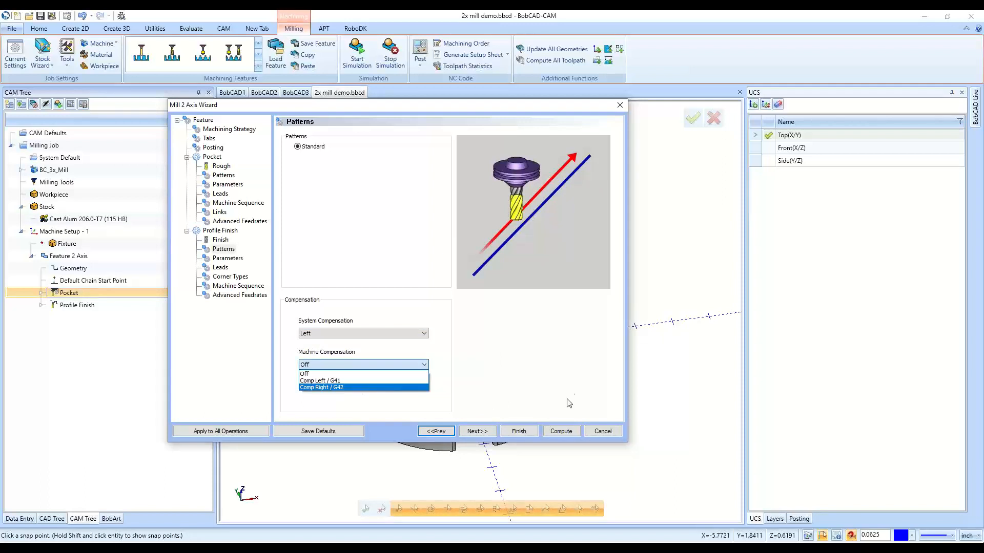
{"action": "left_click", "coordinate": [537, 369]}
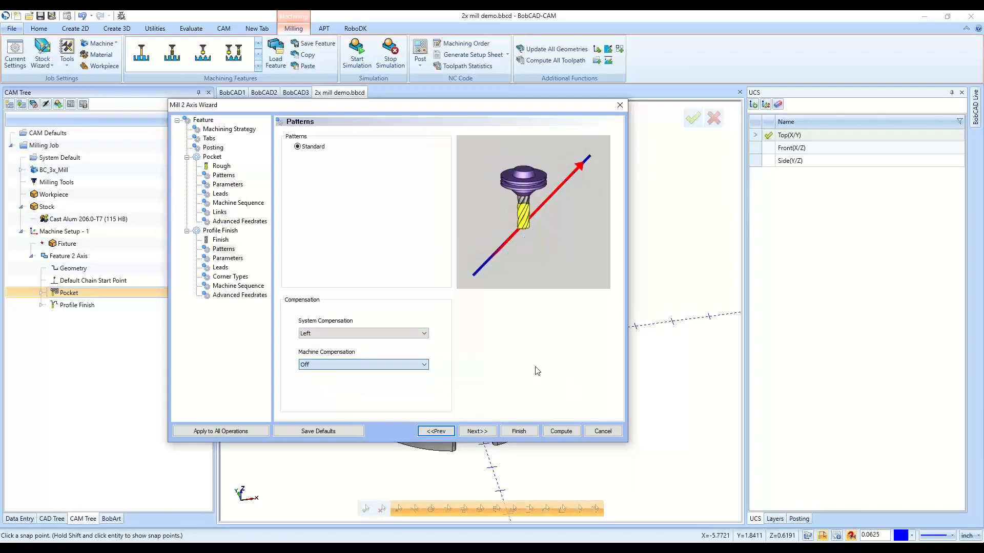
Compare the Circular, Blend, Parallel and Right Angle lead-ins for the profile finish and return the lead-in to Vertical
{"action": "left_click", "coordinate": [472, 432]}
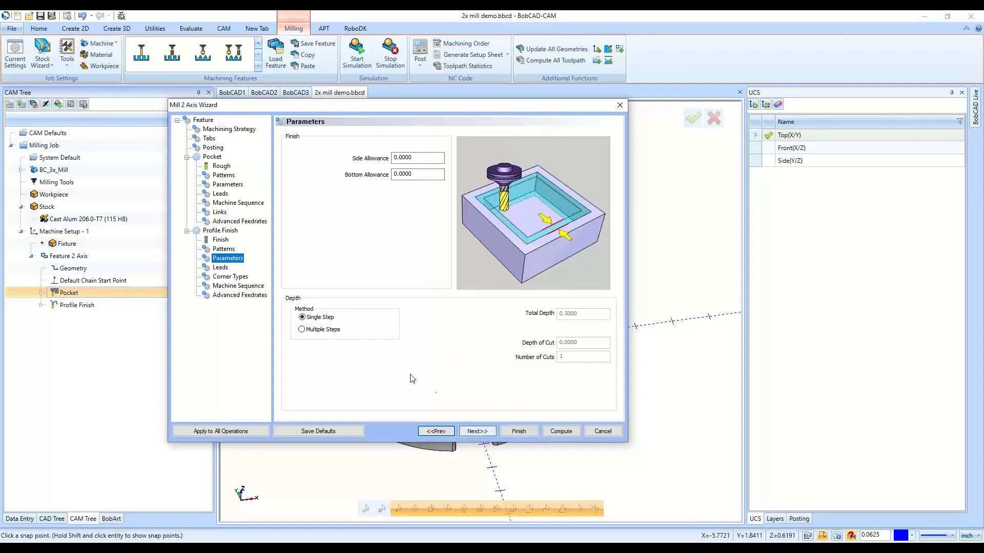
{"action": "left_click", "coordinate": [484, 435]}
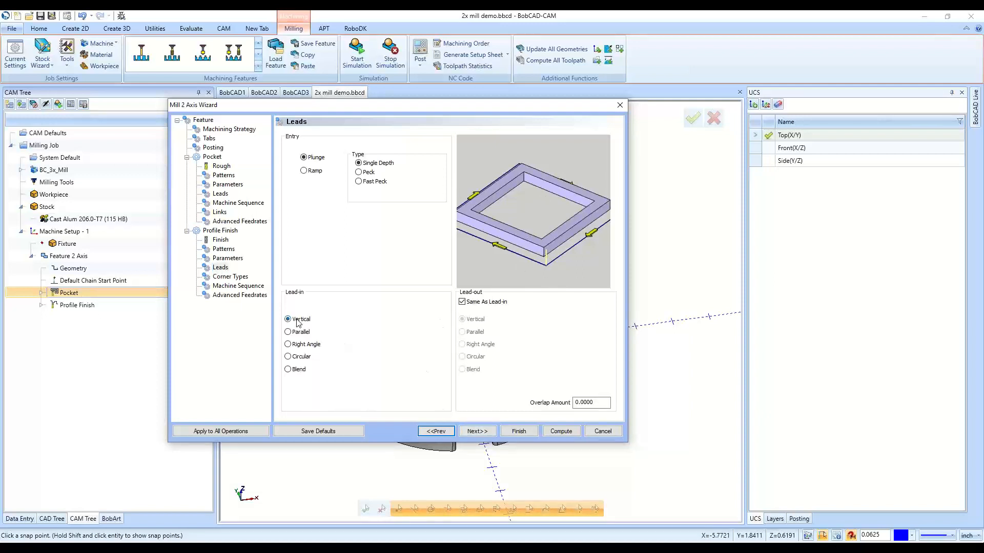
{"action": "left_click", "coordinate": [288, 356]}
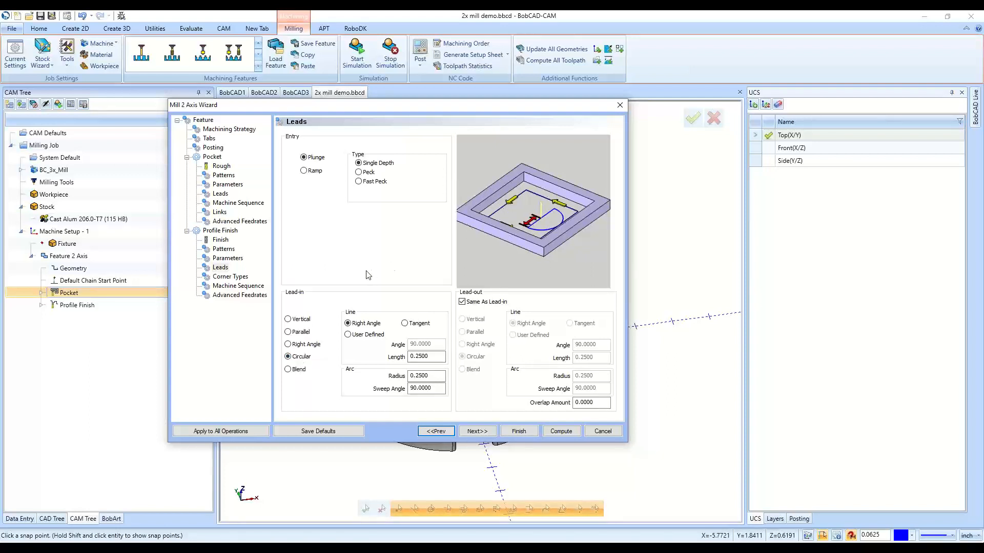
{"action": "left_click", "coordinate": [296, 372]}
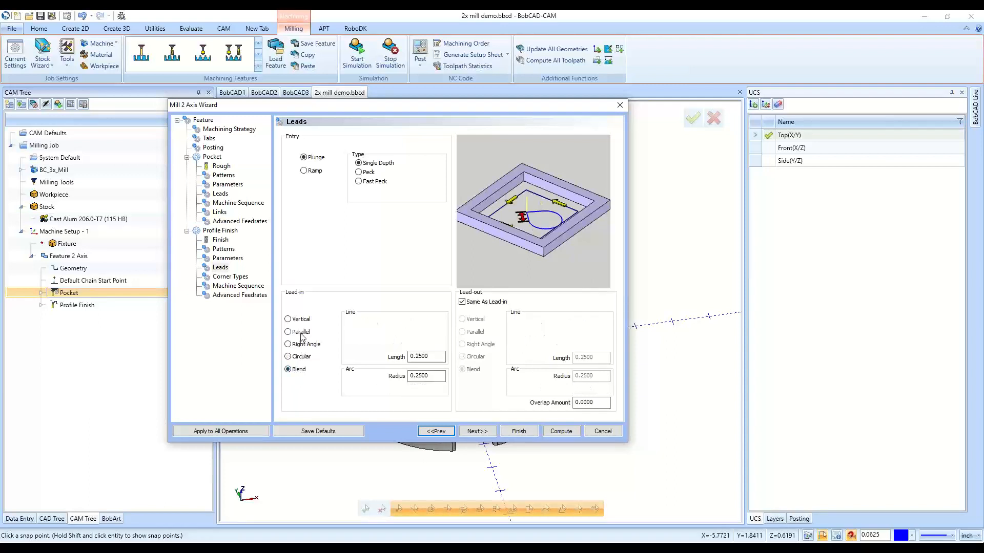
{"action": "left_click", "coordinate": [302, 334]}
{"action": "left_click", "coordinate": [302, 352]}
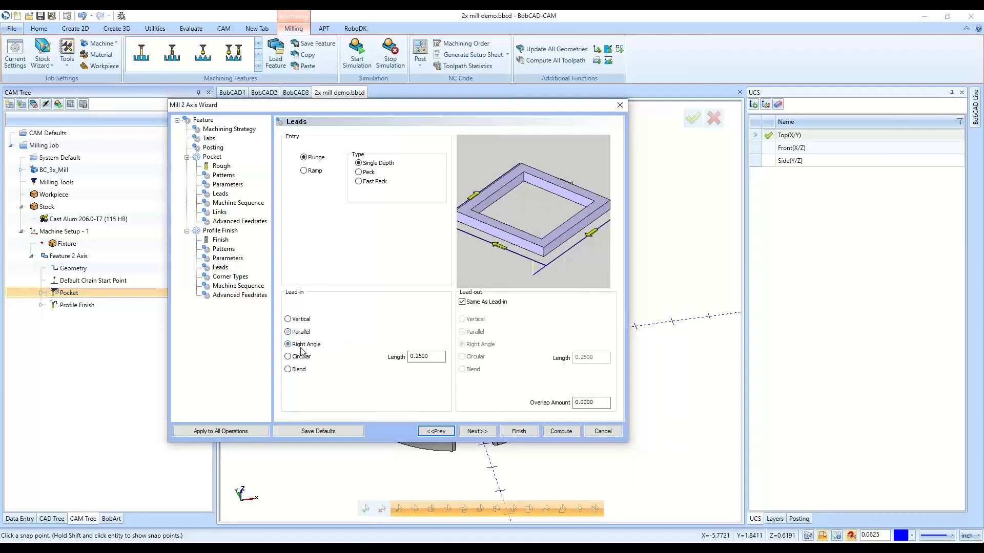
{"action": "left_click", "coordinate": [302, 320]}
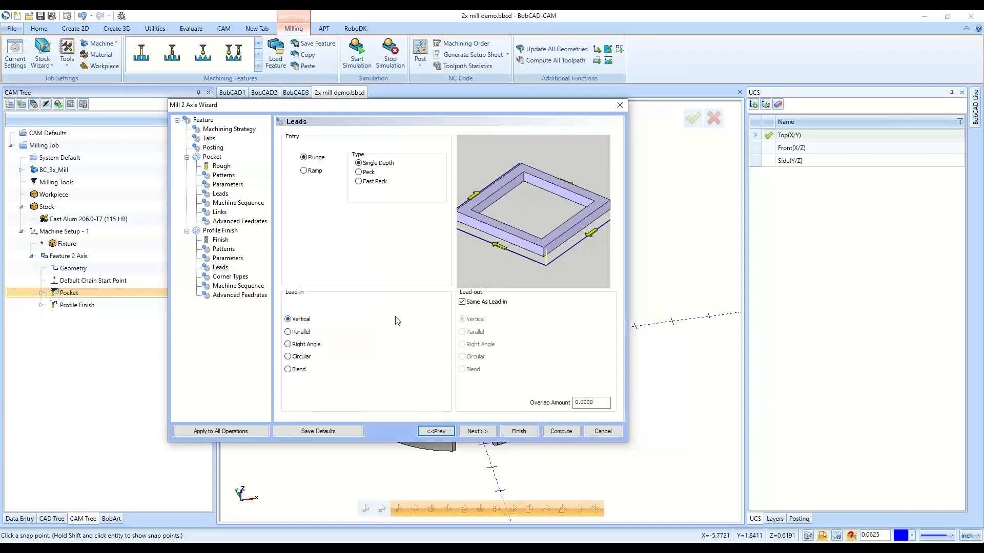
Compare the Loop Radius, Loop Length, Triangle and Bisect Line external corners for the profile finish and return to Sharp
{"action": "left_click", "coordinate": [477, 431]}
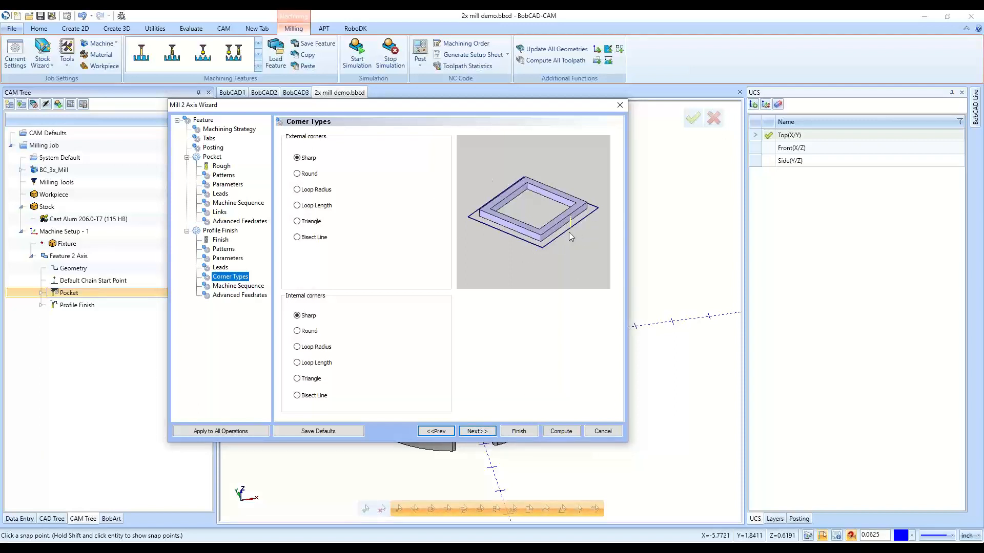
{"action": "left_click", "coordinate": [317, 190]}
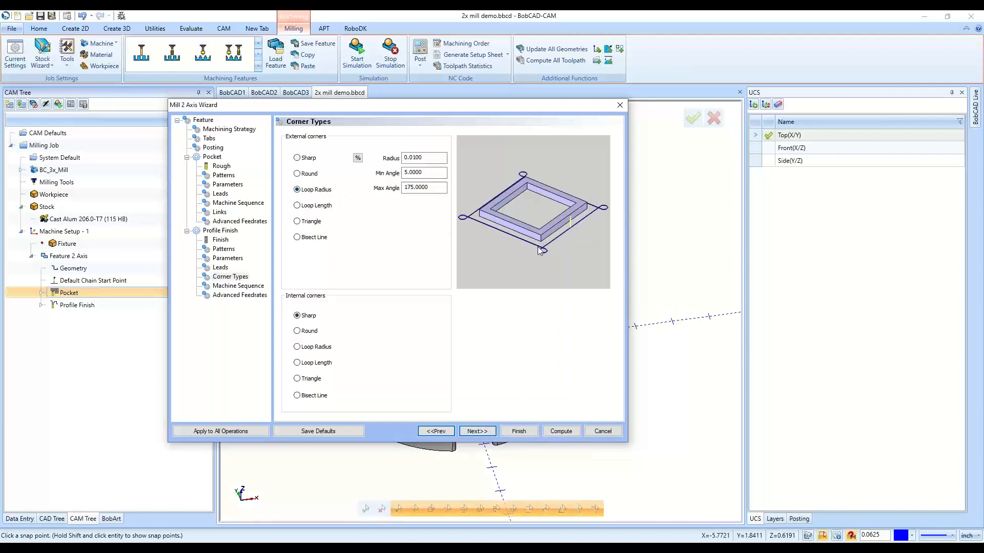
{"action": "left_click", "coordinate": [314, 206]}
{"action": "left_click", "coordinate": [308, 222]}
{"action": "left_click", "coordinate": [322, 238]}
{"action": "left_click", "coordinate": [319, 191]}
{"action": "left_click", "coordinate": [302, 160]}
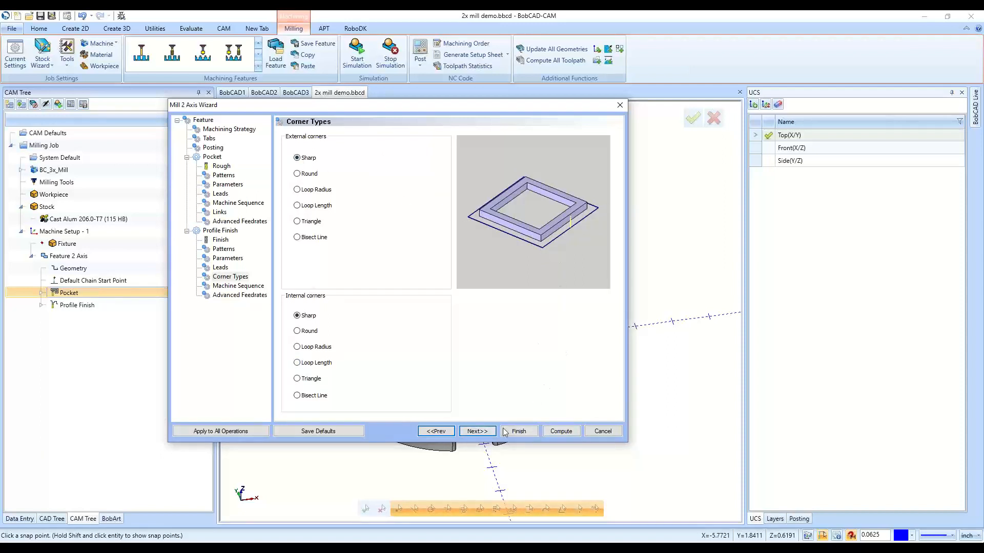
Review the profile finish's machine sequence and advanced feedrates, then compute the feature's toolpath and inspect it on the ring
{"action": "left_click", "coordinate": [480, 432]}
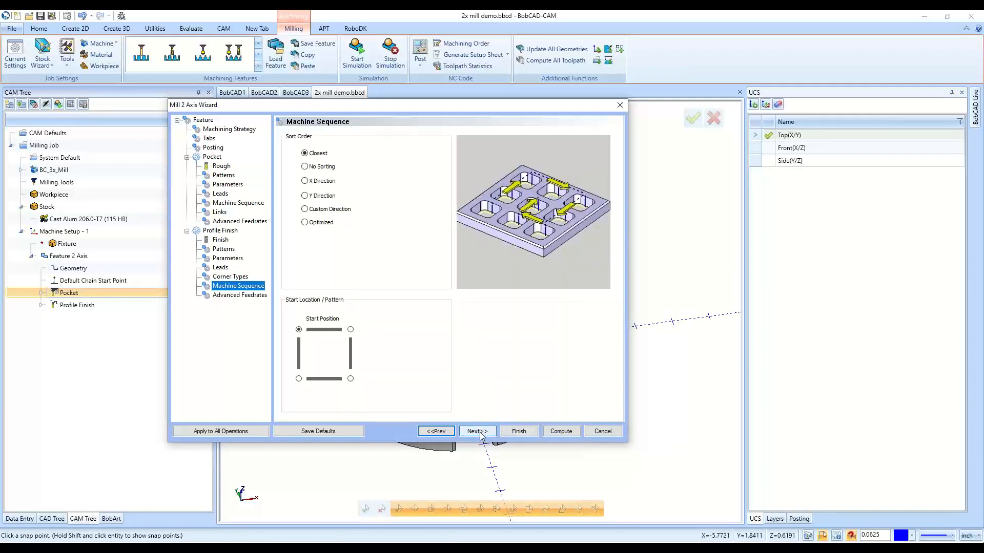
{"action": "left_click", "coordinate": [480, 433]}
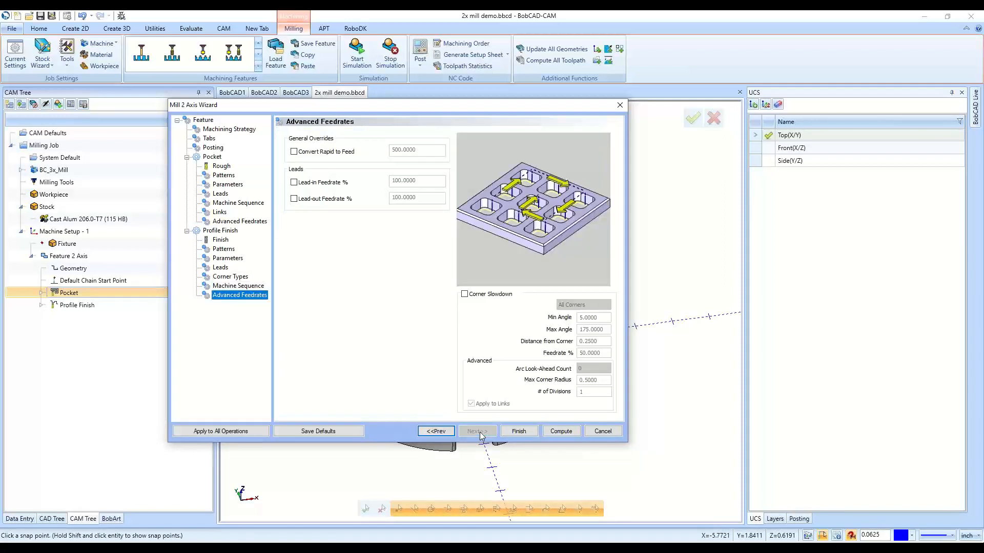
{"action": "left_click", "coordinate": [569, 434]}
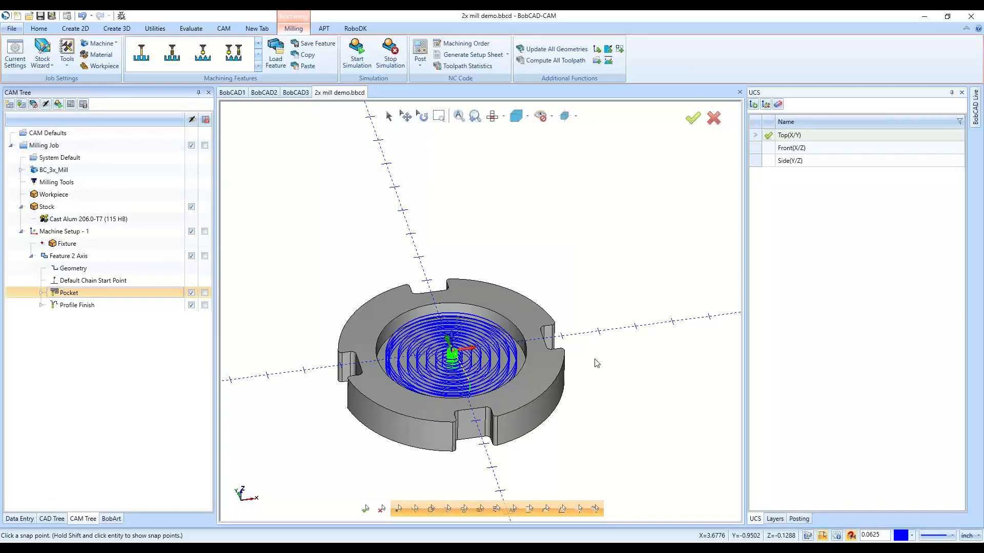
{"action": "scroll", "coordinate": [392, 350], "scroll_direction": "down", "scroll_amount": 3}
{"action": "middle_click_drag", "start_coordinate": [501, 421], "coordinate": [529, 428]}
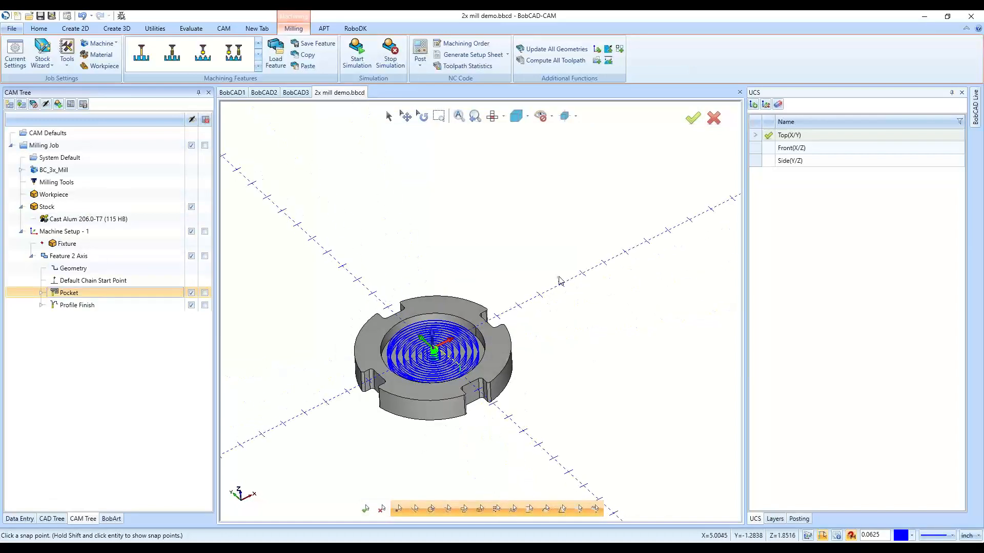
{"action": "middle_click_drag", "start_coordinate": [560, 281], "coordinate": [582, 272]}
{"action": "scroll", "coordinate": [420, 366], "scroll_direction": "up", "scroll_amount": 2}
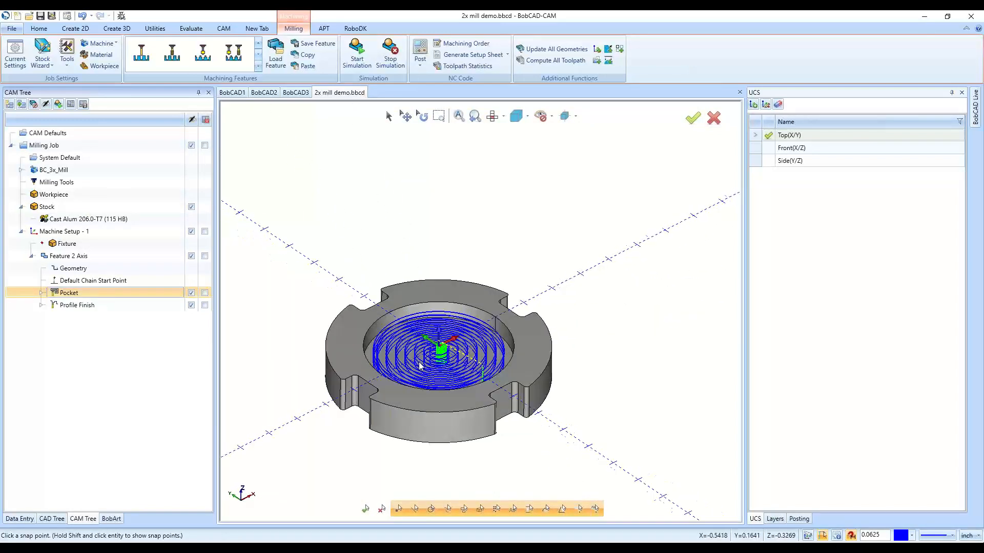
Check the Feature 2 Axis parameters without changing them, and unblank the feature's toolpath on the ring
{"action": "double_click", "coordinate": [106, 257]}
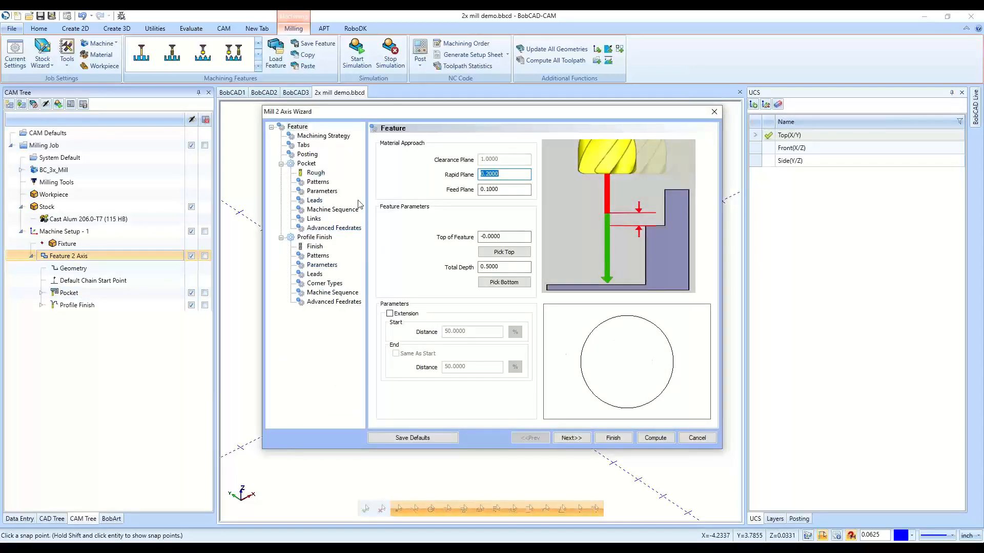
{"action": "left_click", "coordinate": [696, 438]}
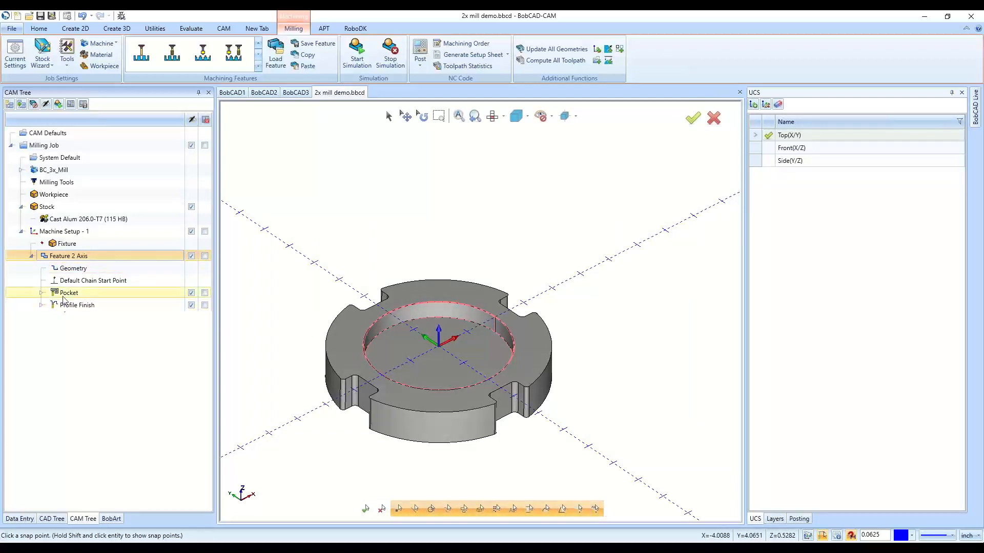
{"action": "left_click", "coordinate": [191, 256]}
{"action": "scroll", "coordinate": [461, 342], "scroll_direction": "up", "scroll_amount": 3}
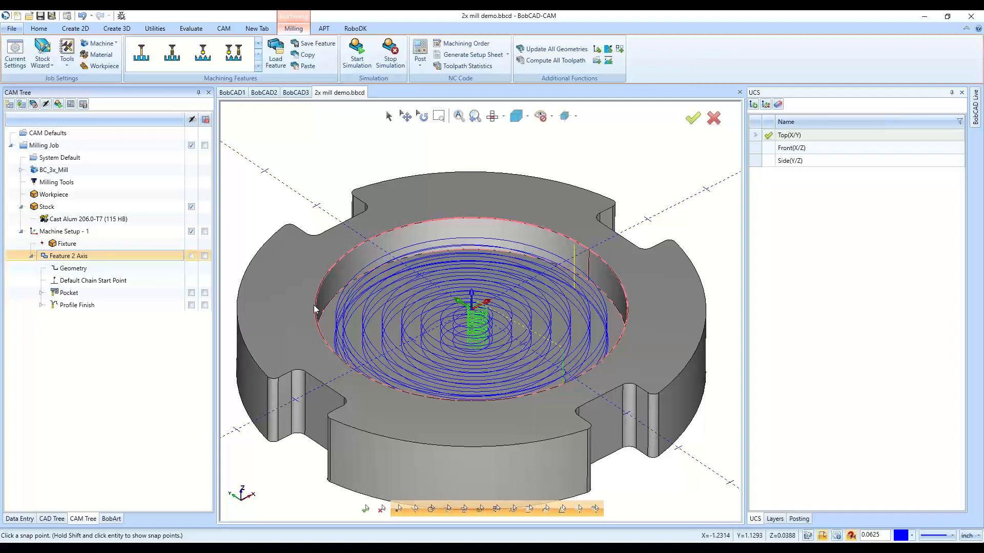
Highlight the Pocket and Profile Finish toolpaths of Feature 2 Axis in turn to compare them on the ring
{"action": "left_click", "coordinate": [31, 256]}
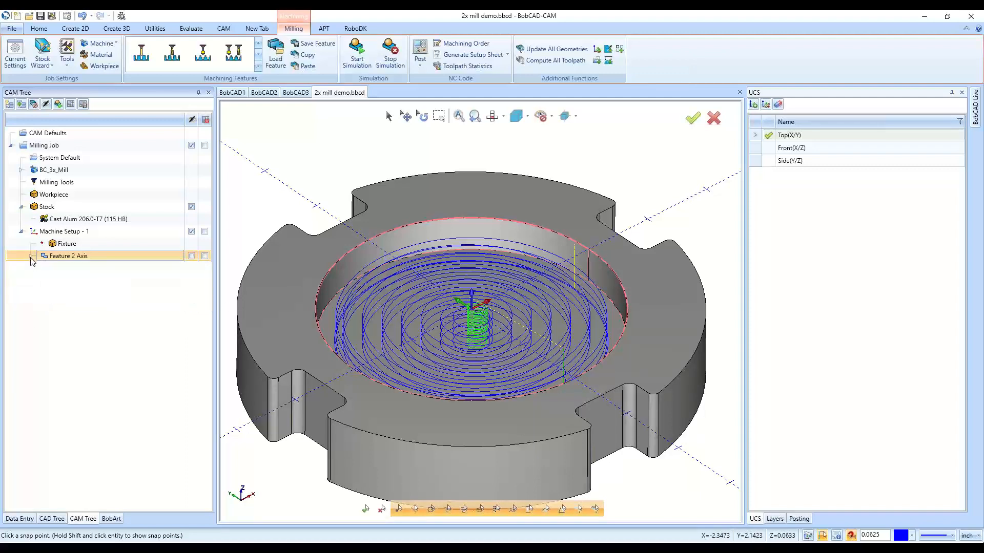
{"action": "scroll", "coordinate": [501, 258], "scroll_direction": "down", "scroll_amount": 2}
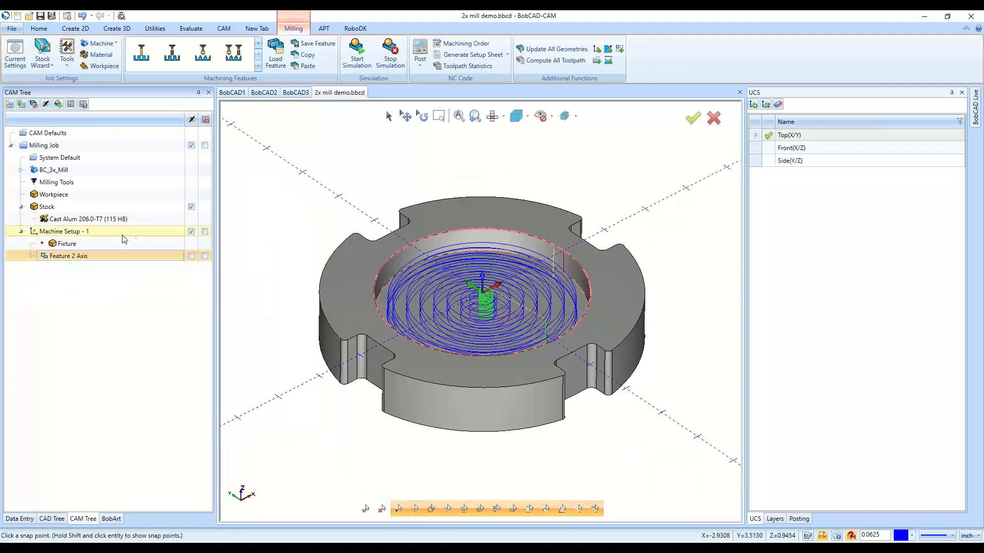
{"action": "left_click", "coordinate": [32, 256]}
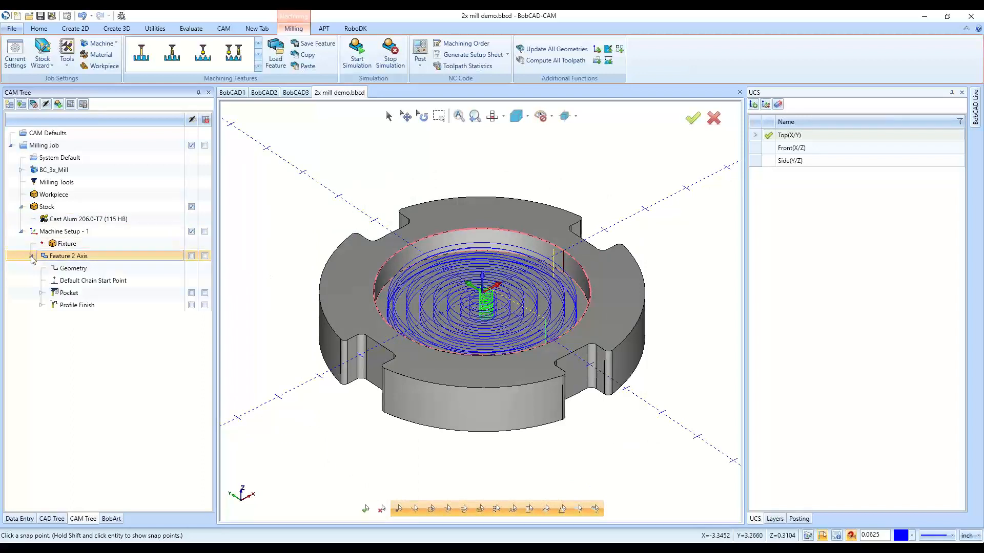
{"action": "left_click", "coordinate": [104, 294]}
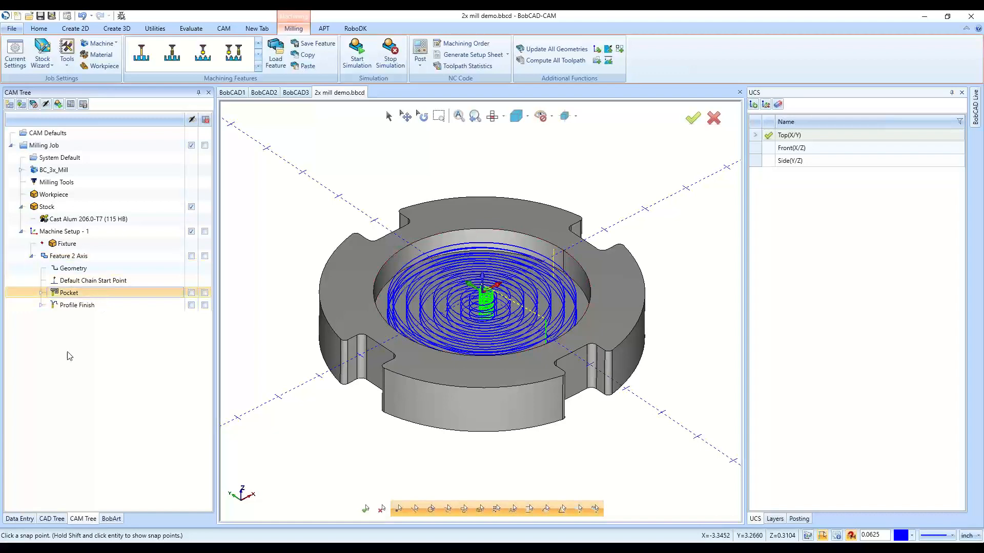
{"action": "left_click", "coordinate": [82, 306]}
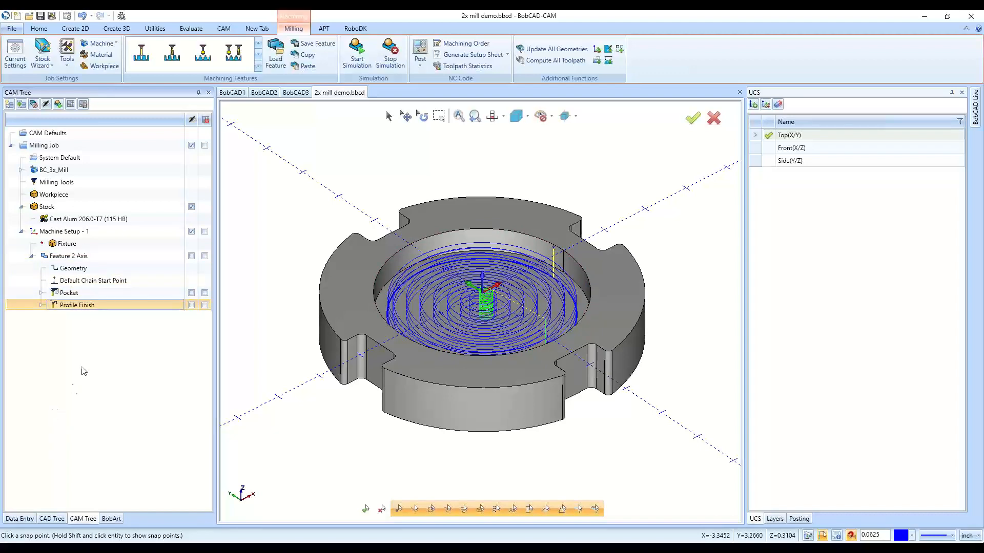
{"action": "left_click", "coordinate": [90, 294]}
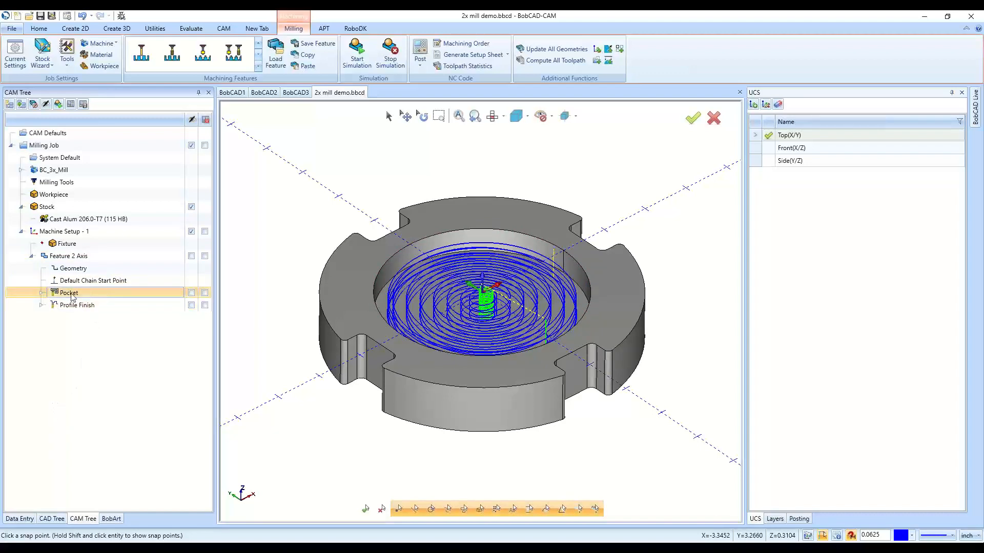
Backplot the Pocket operation and advance the tool move by move through the helical entry and the first depth pass
{"action": "right_click", "coordinate": [95, 294]}
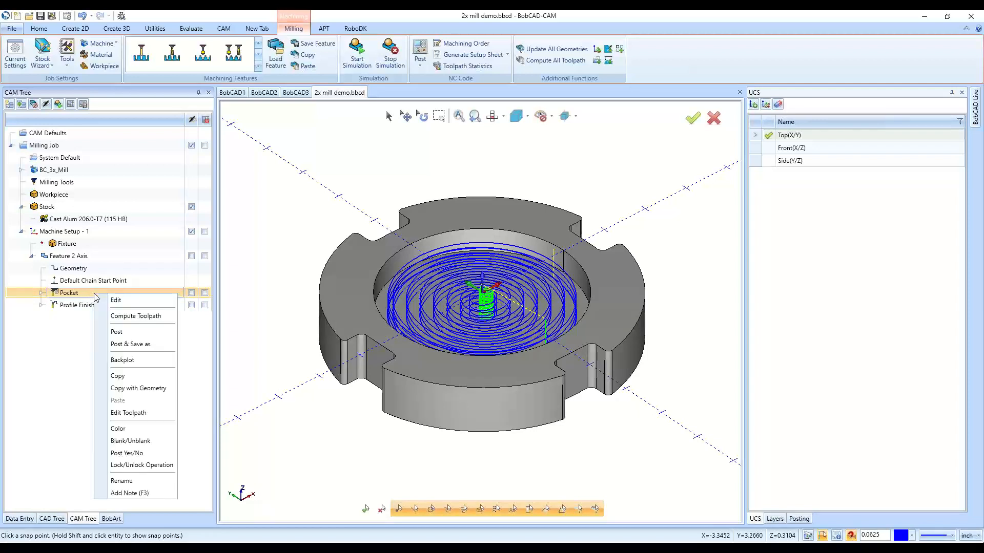
{"action": "left_click", "coordinate": [149, 360]}
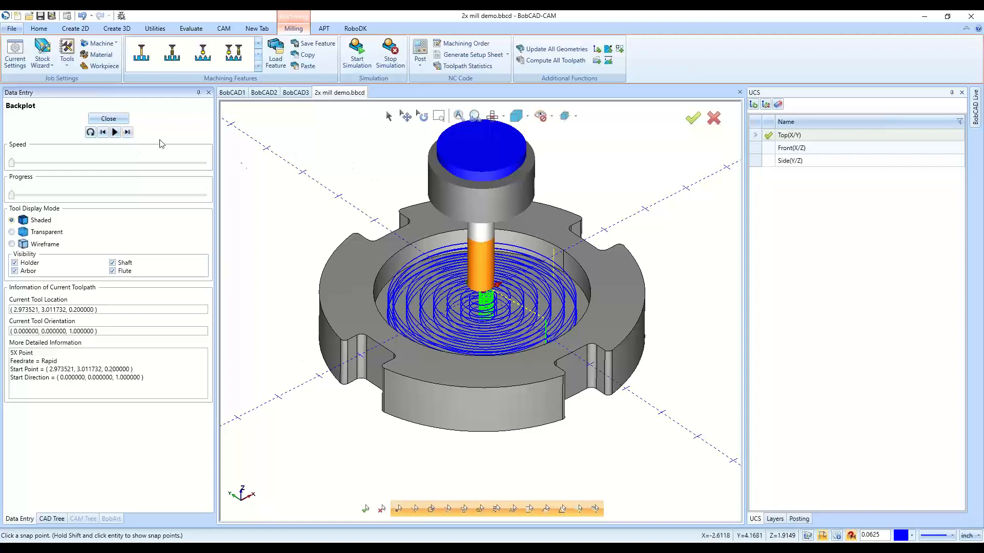
{"action": "left_click", "coordinate": [128, 132]}
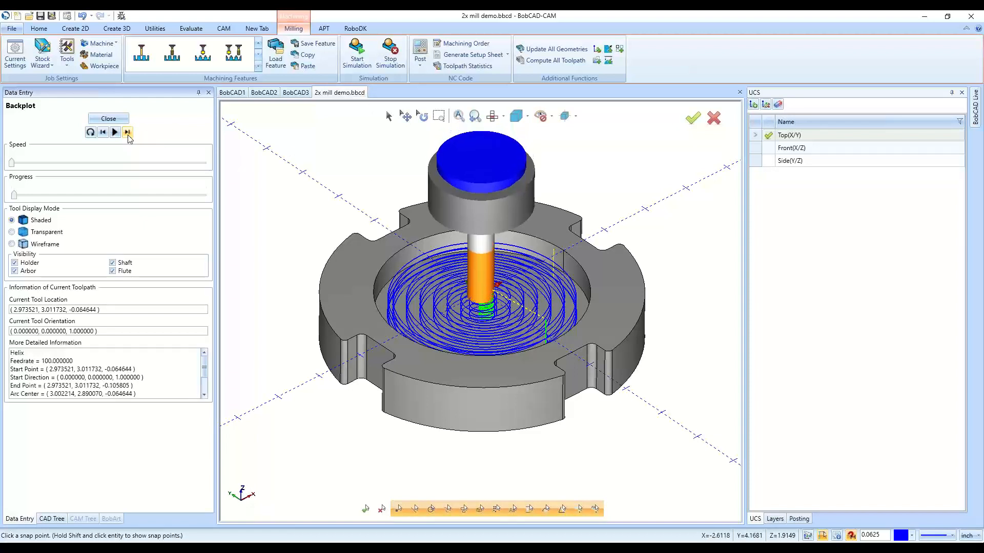
{"action": "left_click", "coordinate": [128, 132]}
{"action": "left_click", "coordinate": [128, 132]}
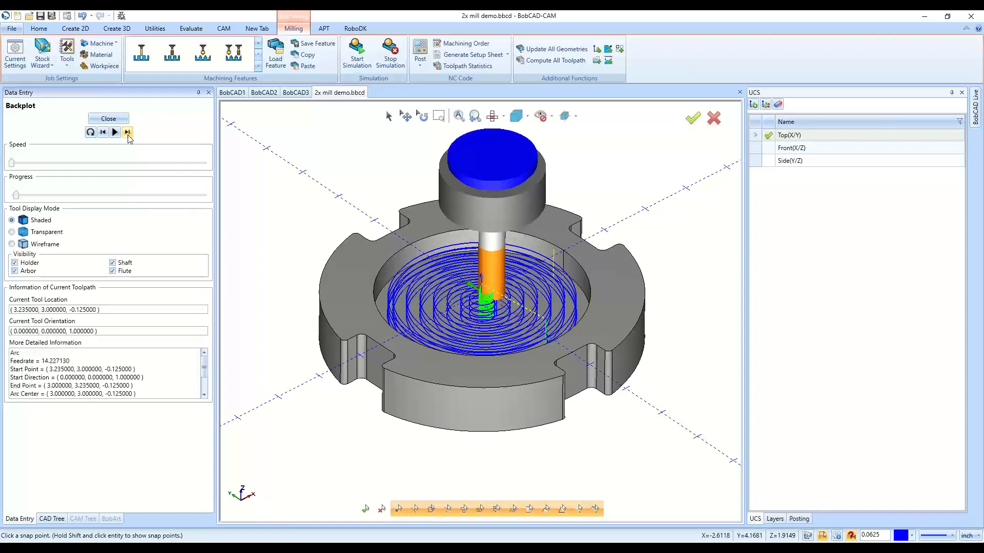
{"action": "left_click", "coordinate": [127, 136]}
{"action": "left_click", "coordinate": [128, 135]}
{"action": "left_click", "coordinate": [128, 135]}
{"action": "left_click", "coordinate": [128, 136]}
{"action": "left_click", "coordinate": [128, 135]}
{"action": "left_click", "coordinate": [128, 135]}
{"action": "left_click", "coordinate": [128, 136]}
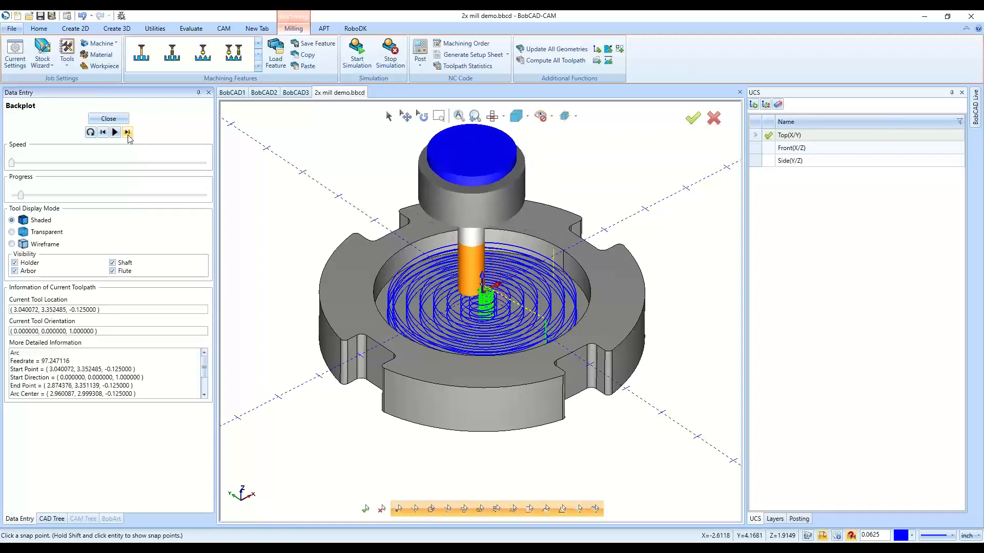
{"action": "left_click", "coordinate": [128, 133]}
{"action": "left_click", "coordinate": [128, 132]}
{"action": "left_click", "coordinate": [128, 132]}
{"action": "left_click", "coordinate": [128, 133]}
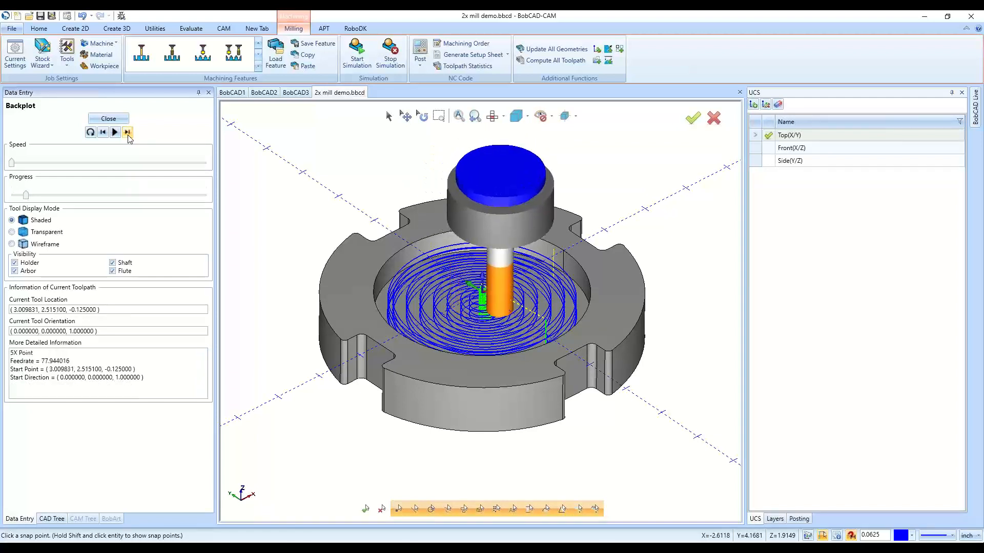
{"action": "left_click", "coordinate": [127, 133]}
{"action": "left_click", "coordinate": [127, 133]}
{"action": "left_click", "coordinate": [127, 133]}
{"action": "left_click", "coordinate": [128, 132]}
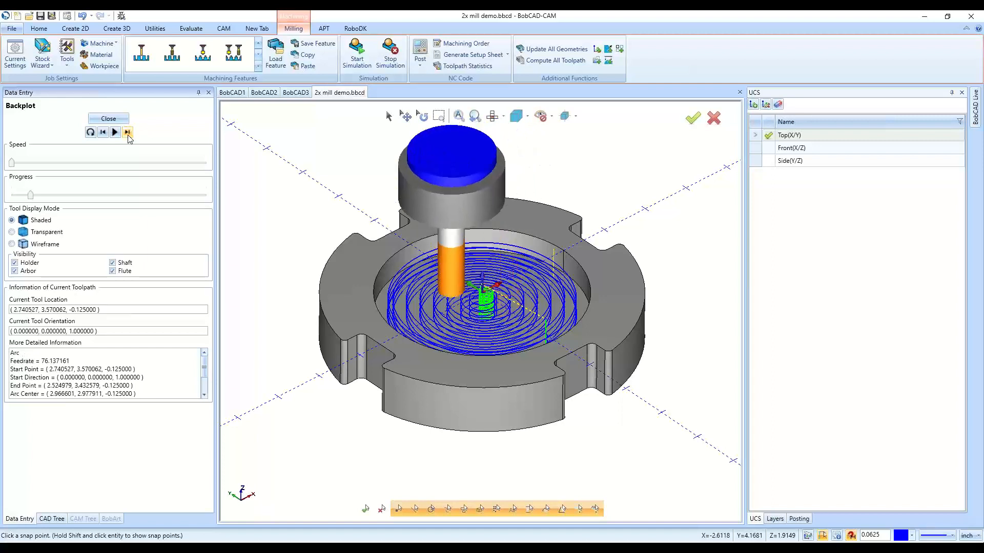
{"action": "left_click", "coordinate": [127, 132]}
{"action": "left_click", "coordinate": [128, 132]}
{"action": "left_click", "coordinate": [128, 132]}
{"action": "left_click", "coordinate": [128, 132]}
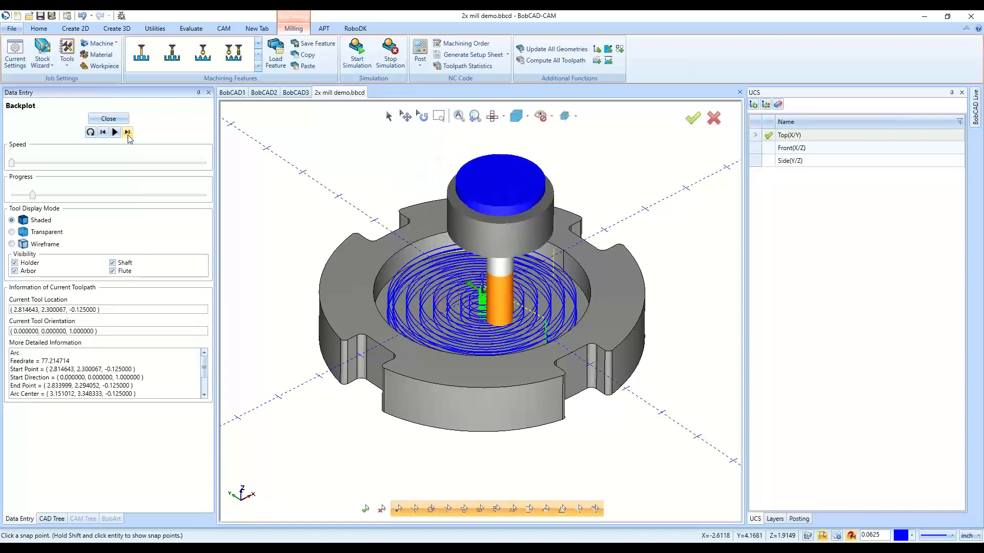
{"action": "left_click", "coordinate": [127, 133]}
{"action": "left_click", "coordinate": [128, 133]}
{"action": "left_click", "coordinate": [127, 133]}
{"action": "left_click", "coordinate": [127, 133]}
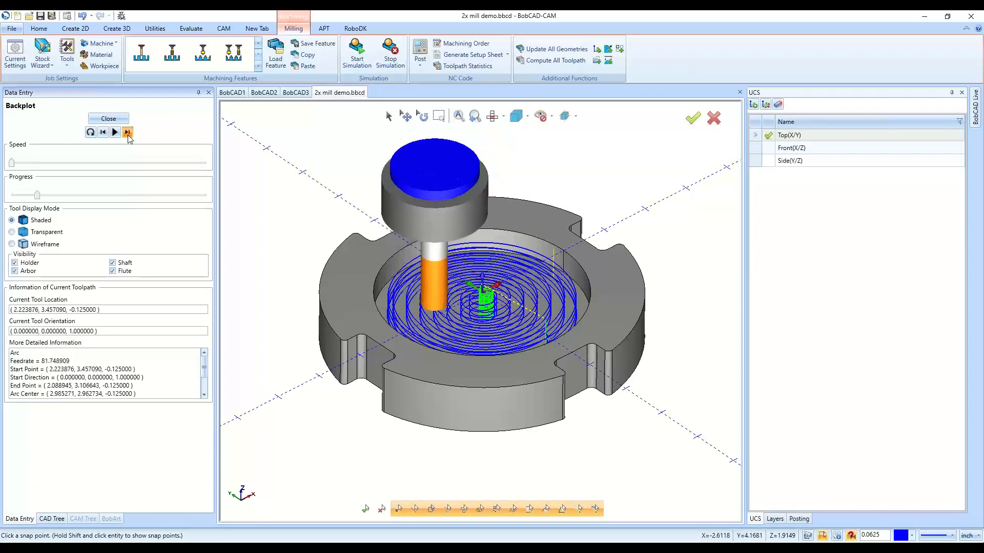
{"action": "left_click", "coordinate": [127, 134]}
{"action": "left_click", "coordinate": [128, 133]}
{"action": "left_click", "coordinate": [127, 133]}
{"action": "left_click", "coordinate": [128, 133]}
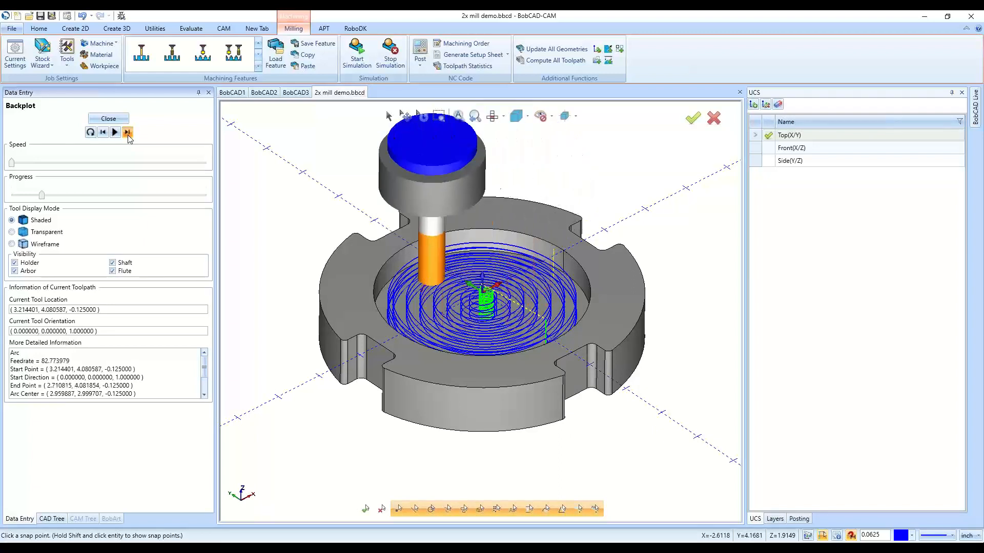
{"action": "left_click", "coordinate": [128, 133]}
{"action": "left_click", "coordinate": [128, 133]}
{"action": "left_click", "coordinate": [128, 133]}
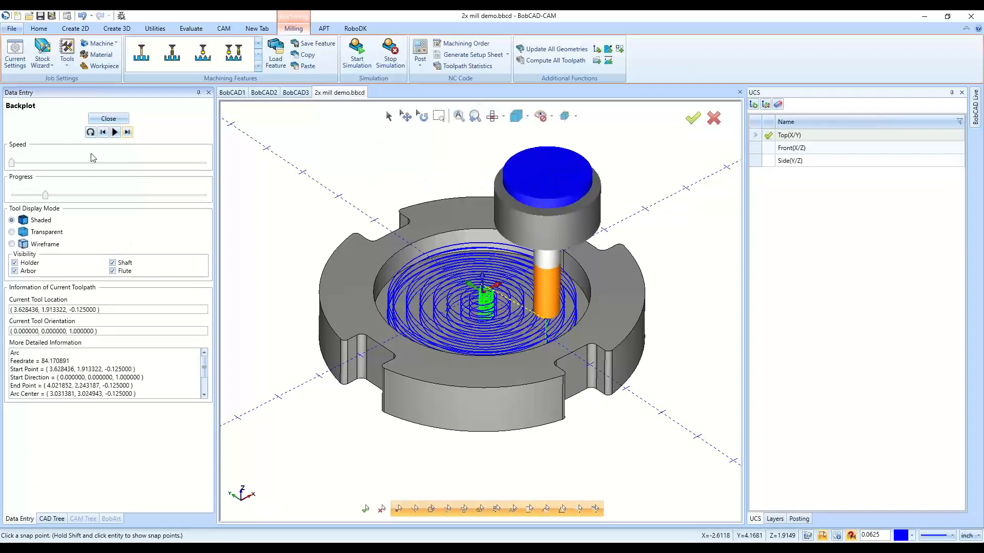
Play the pocket backplot at a higher speed, return it to the slowest speed, pause it and advance a few more moves
{"action": "left_click", "coordinate": [115, 133]}
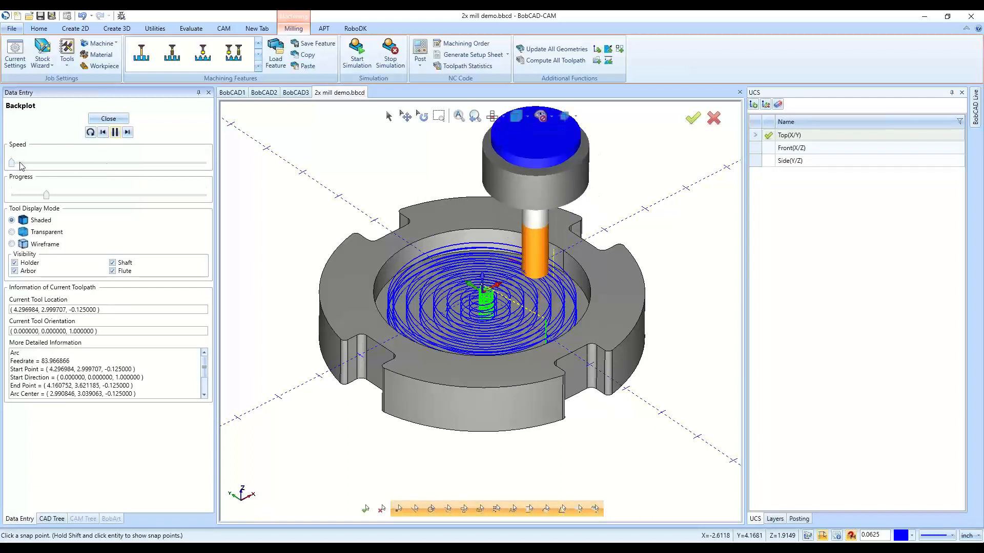
{"action": "left_click_drag", "start_coordinate": [13, 163], "coordinate": [55, 163]}
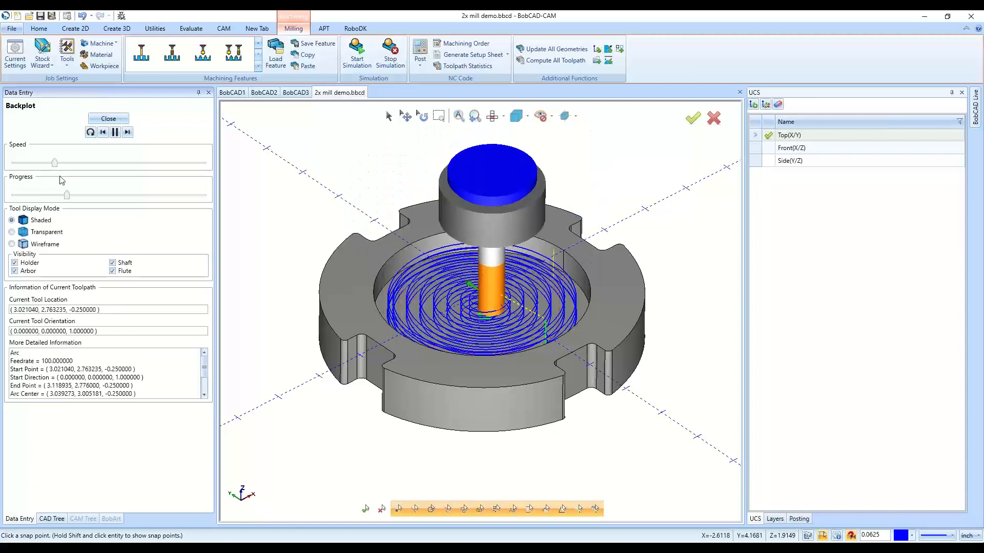
{"action": "left_click_drag", "start_coordinate": [55, 163], "coordinate": [11, 163]}
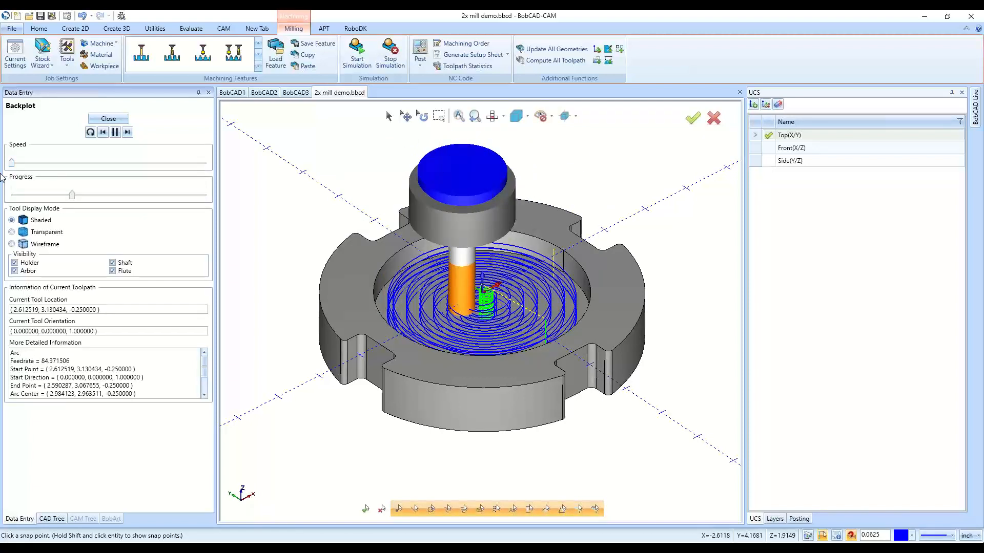
{"action": "left_click", "coordinate": [115, 132]}
{"action": "left_click", "coordinate": [128, 131]}
{"action": "left_click", "coordinate": [128, 131]}
{"action": "left_click", "coordinate": [128, 131]}
{"action": "left_click", "coordinate": [128, 132]}
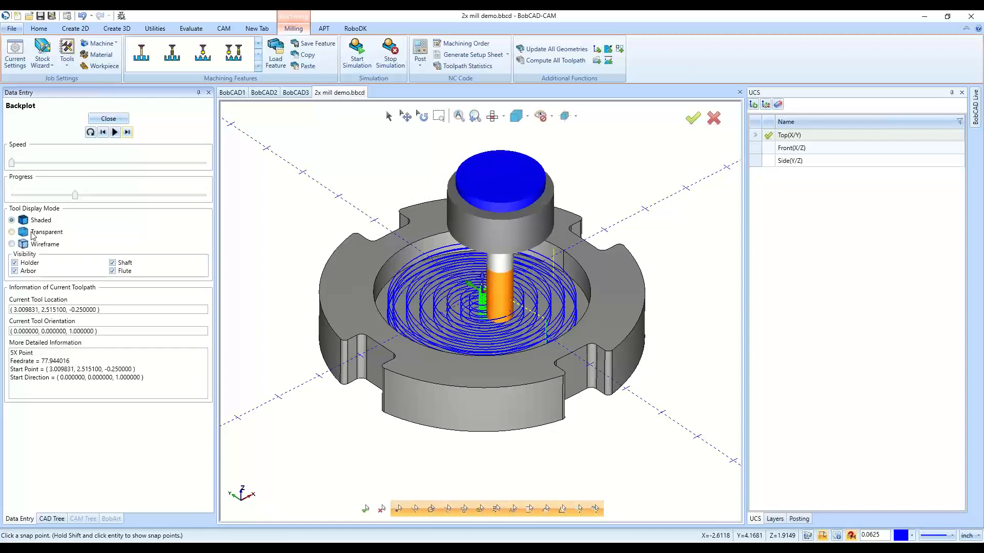
Compare the Transparent and Wireframe tool displays, inspect the wireframe tool in top view, and return the display to Shaded
{"action": "left_click", "coordinate": [33, 234]}
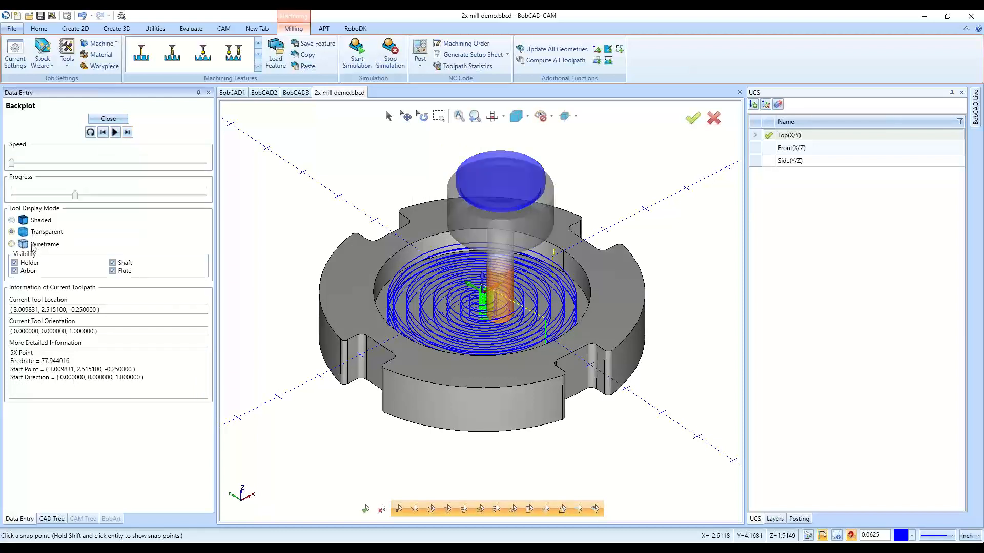
{"action": "left_click", "coordinate": [34, 247]}
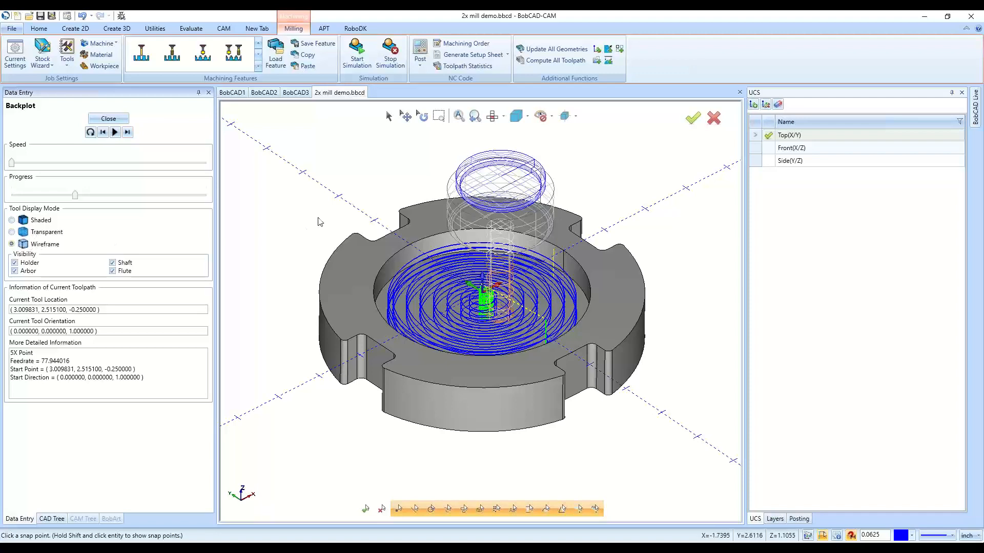
{"action": "left_click", "coordinate": [492, 117]}
{"action": "scroll", "coordinate": [481, 307], "scroll_direction": "up", "scroll_amount": 5}
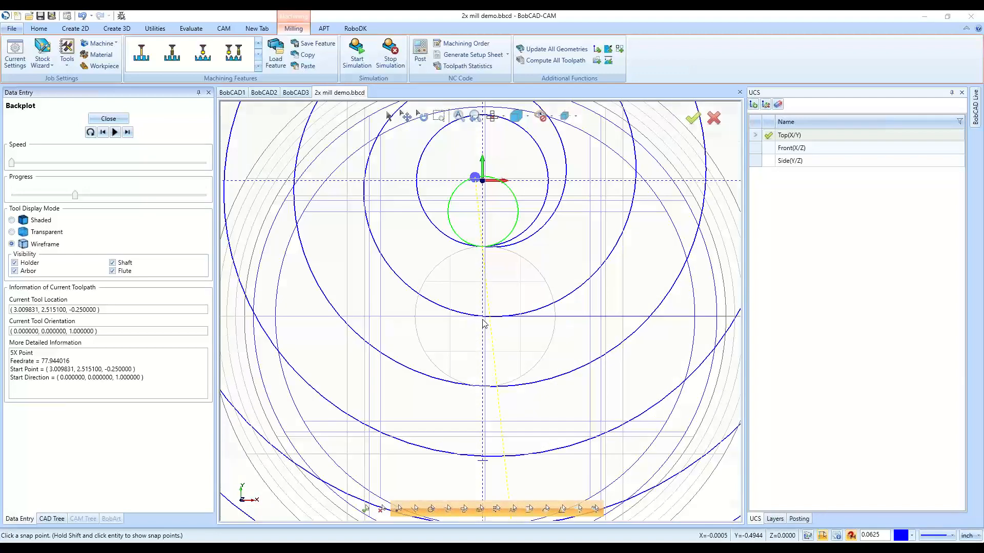
{"action": "scroll", "coordinate": [518, 210], "scroll_direction": "down", "scroll_amount": 5}
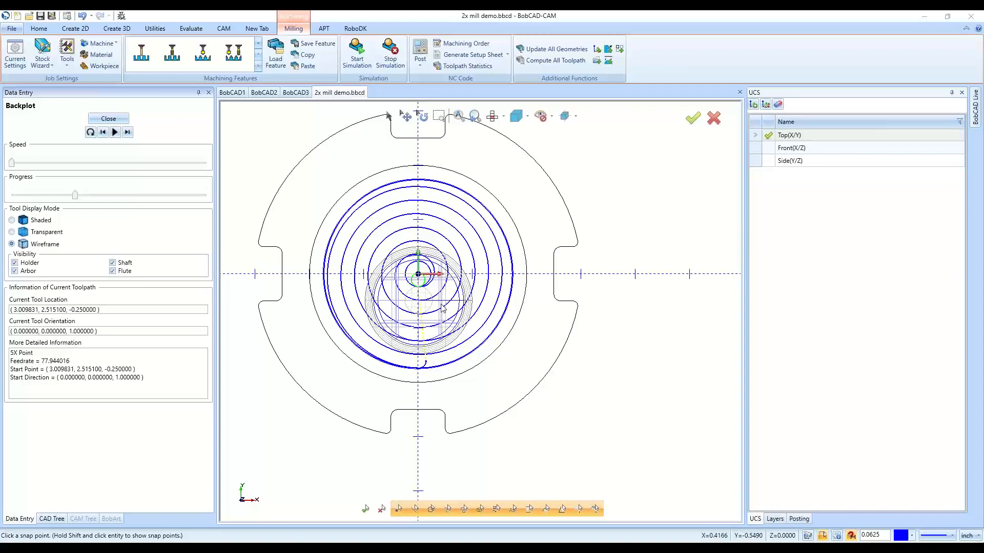
{"action": "scroll", "coordinate": [425, 320], "scroll_direction": "up", "scroll_amount": 5}
{"action": "scroll", "coordinate": [412, 310], "scroll_direction": "down", "scroll_amount": 5}
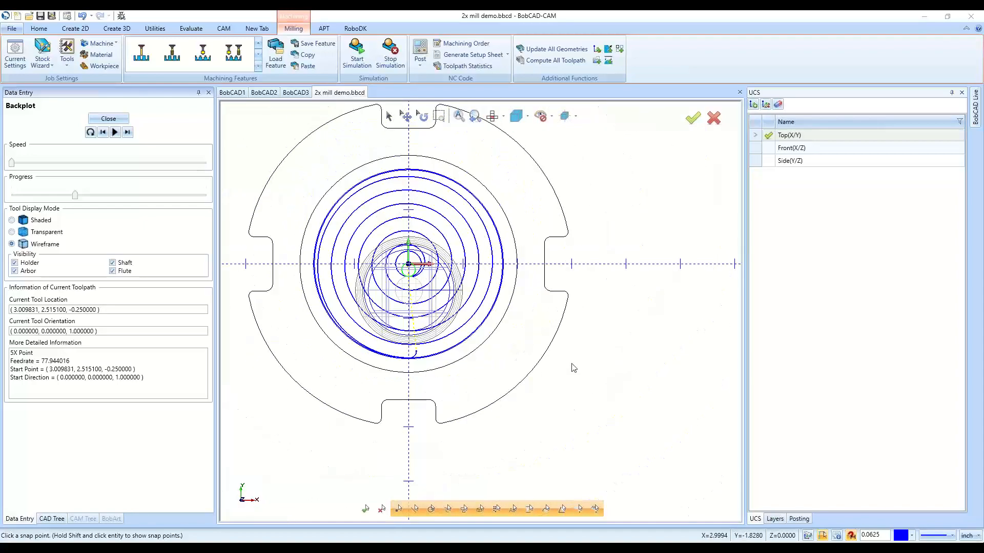
{"action": "mouse_move", "coordinate": [573, 367]}
{"action": "middle_mouse_down"}
{"action": "mouse_move", "coordinate": [588, 316]}
{"action": "mouse_move", "coordinate": [531, 290]}
{"action": "middle_mouse_up"}
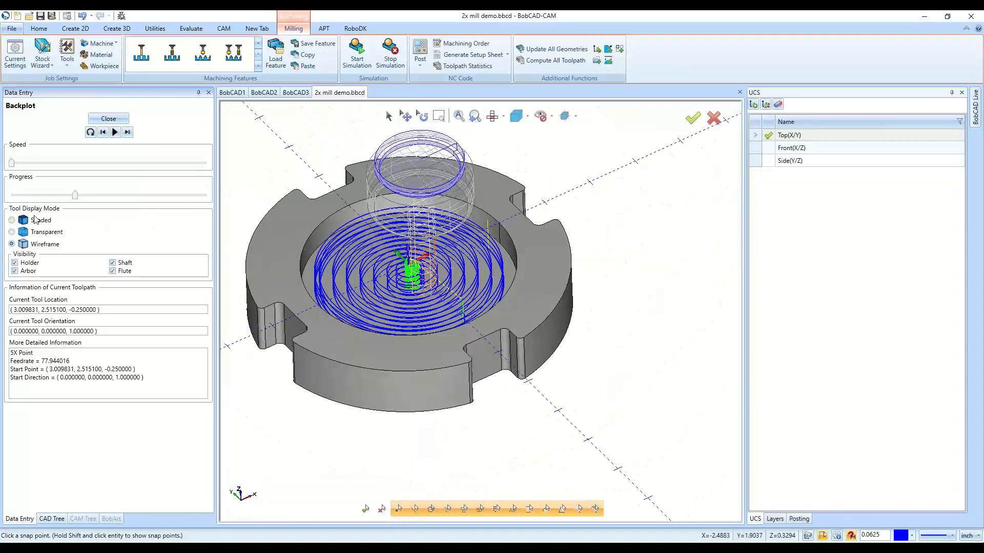
{"action": "left_click", "coordinate": [35, 220]}
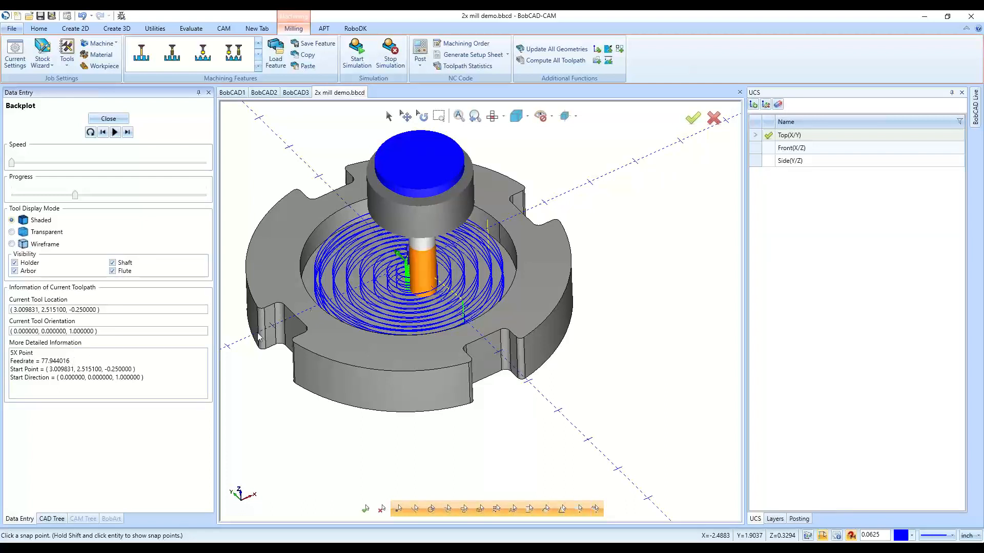
Review the backplot's detailed move information, close the backplot and collapse Feature 2 Axis
{"action": "left_click", "coordinate": [38, 360]}
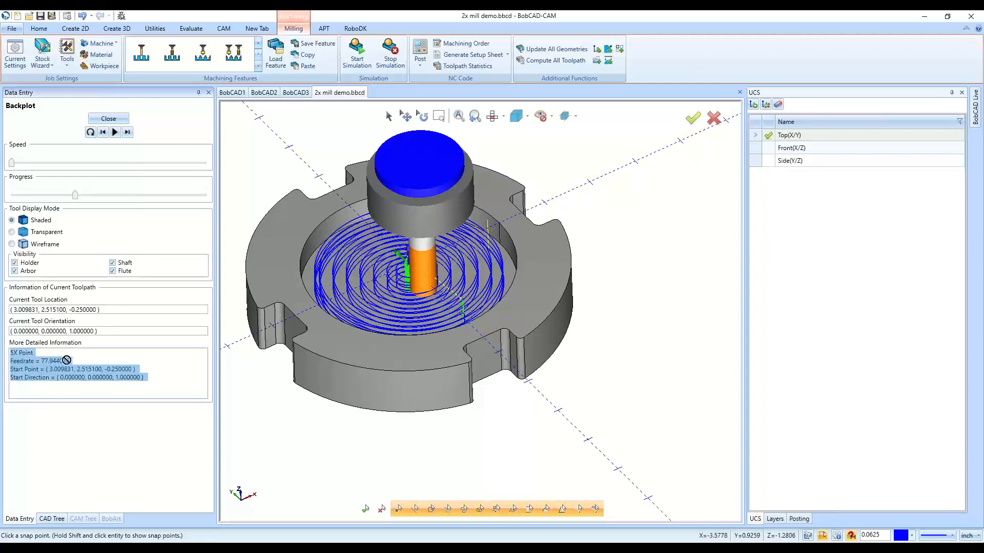
{"action": "left_click_drag", "start_coordinate": [52, 361], "coordinate": [149, 378]}
{"action": "left_click", "coordinate": [152, 379]}
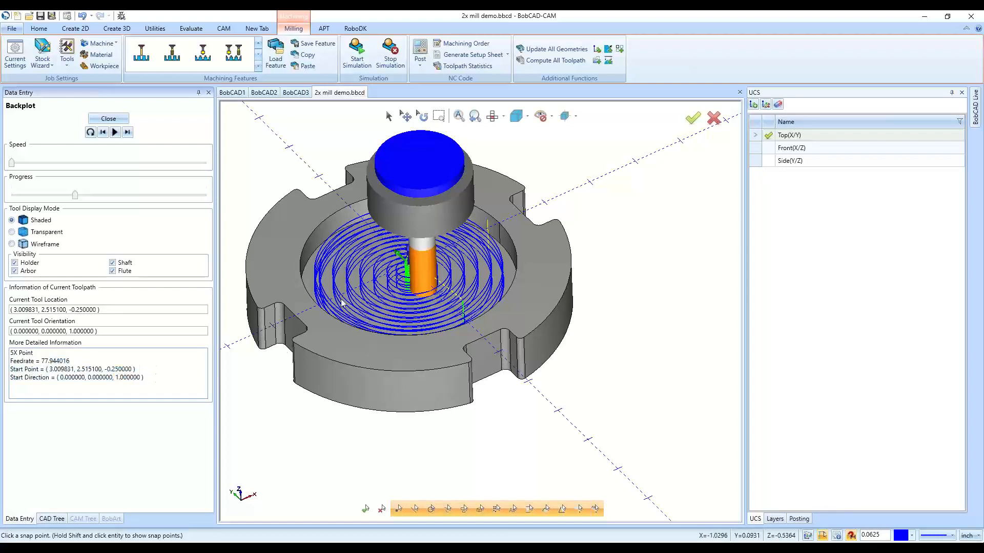
{"action": "left_click", "coordinate": [108, 118]}
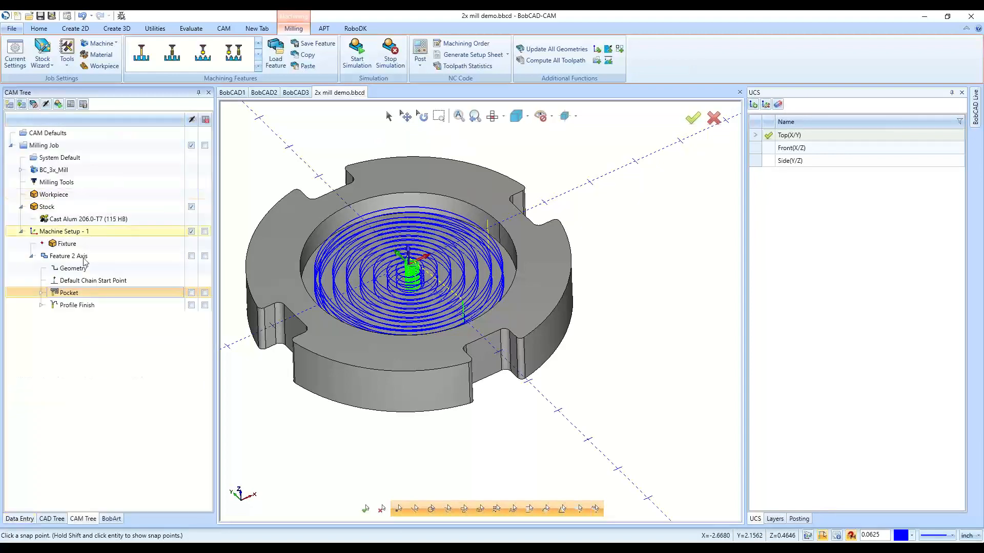
{"action": "left_click", "coordinate": [32, 255]}
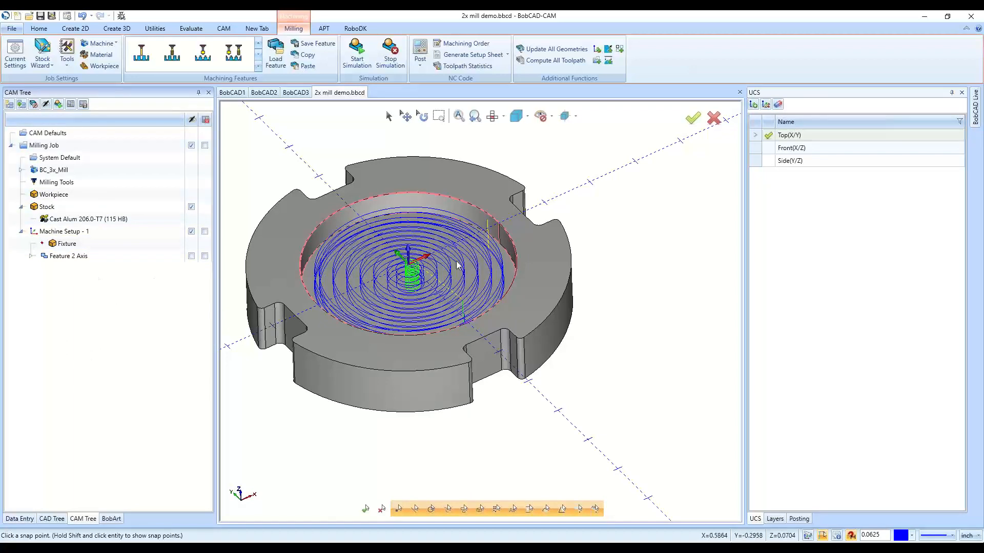
Add a Mill 2 Axis feature under Machine Setup - 1 and start selecting its geometry
{"action": "scroll", "coordinate": [633, 336], "scroll_direction": "down", "scroll_amount": 3}
{"action": "middle_click_drag", "start_coordinate": [607, 295], "coordinate": [605, 280]}
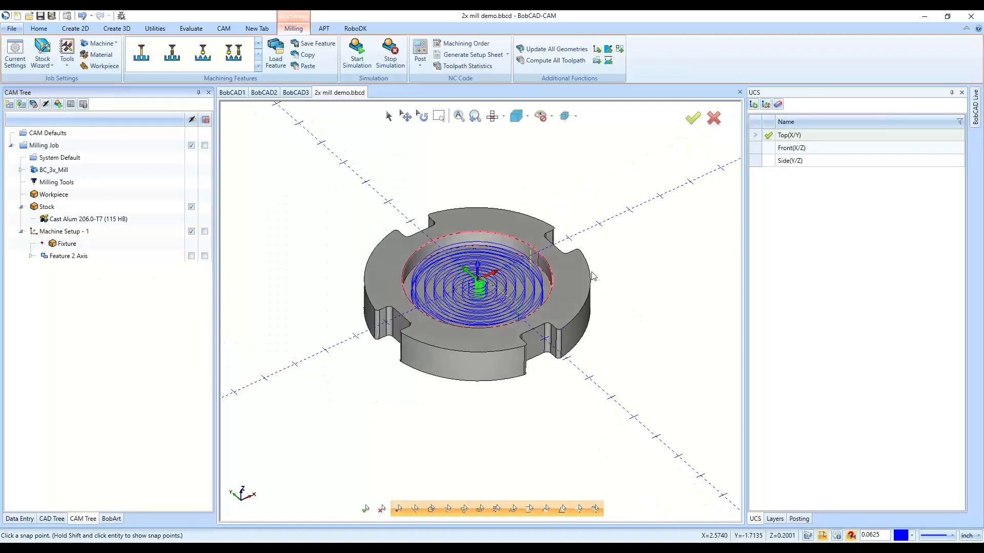
{"action": "scroll", "coordinate": [511, 239], "scroll_direction": "up", "scroll_amount": 2}
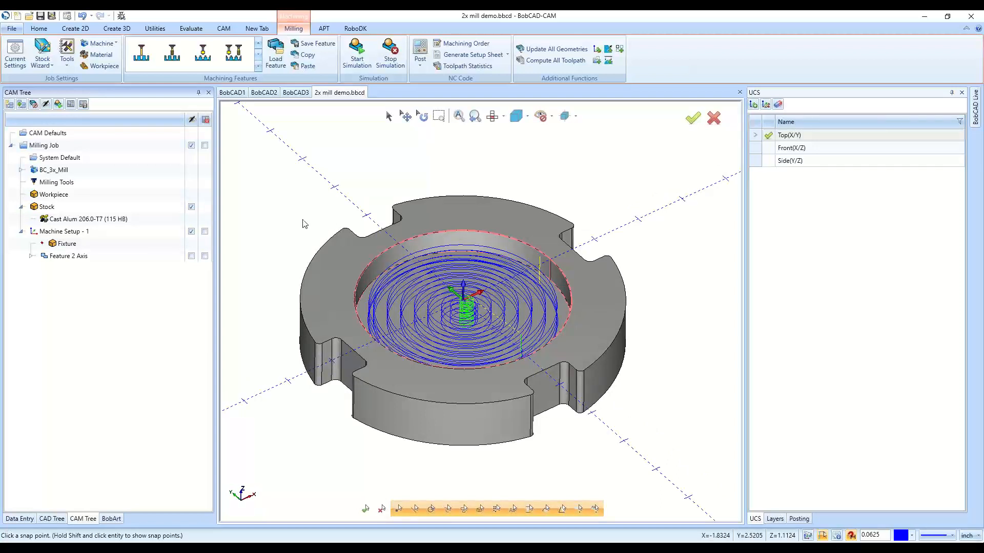
{"action": "right_click", "coordinate": [101, 235]}
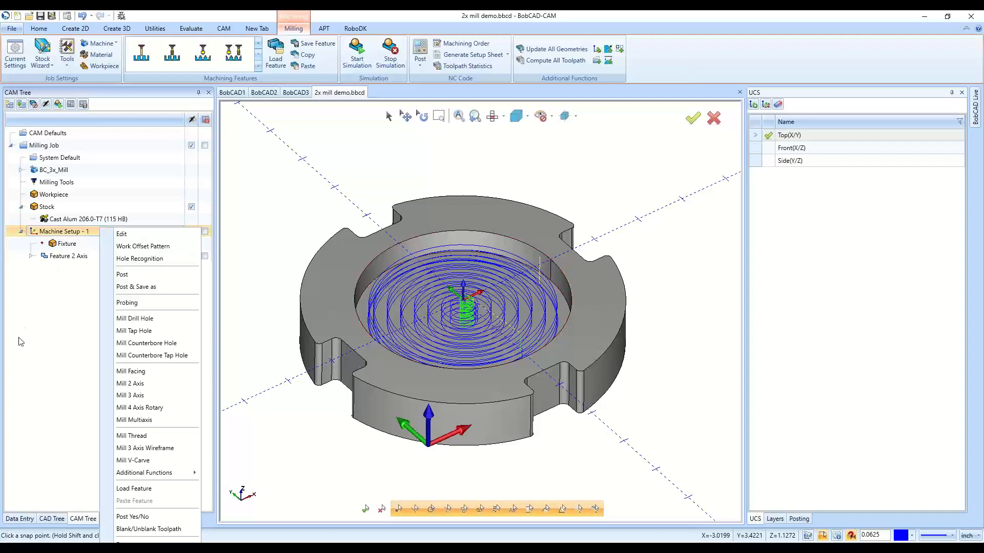
{"action": "left_click", "coordinate": [160, 384]}
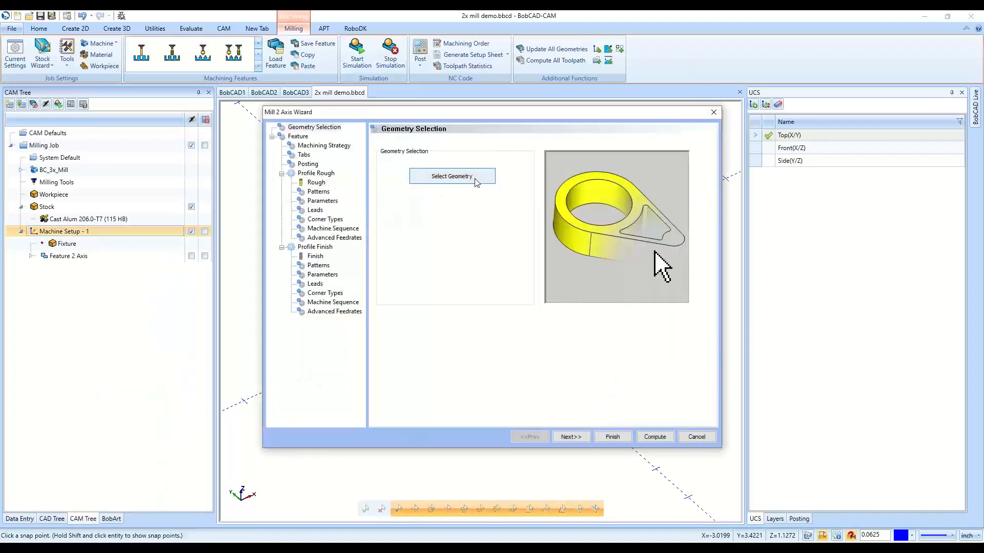
{"action": "left_click", "coordinate": [451, 176]}
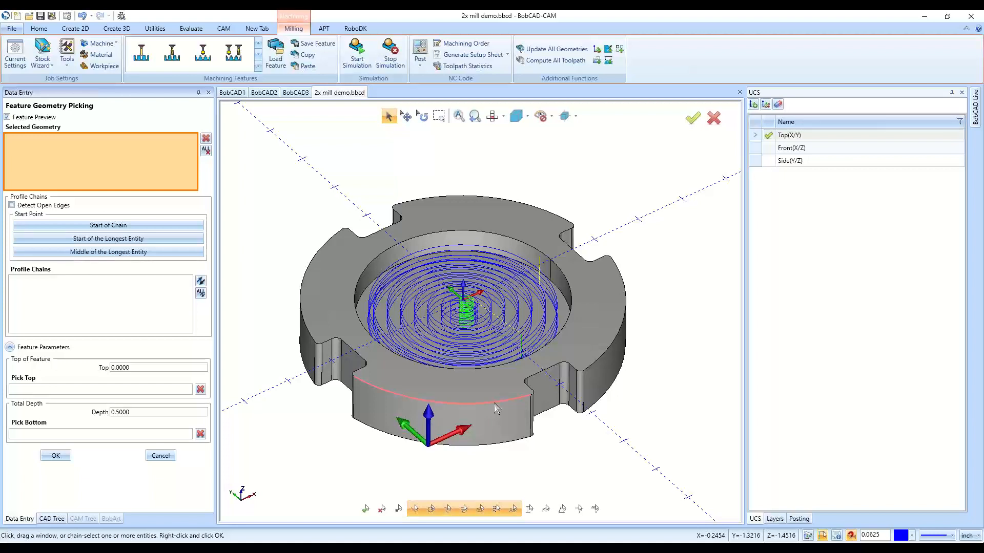
Select the ring's outer top edges with Constant Z, look through the selected edges and clear the selection
{"action": "right_click", "coordinate": [369, 385]}
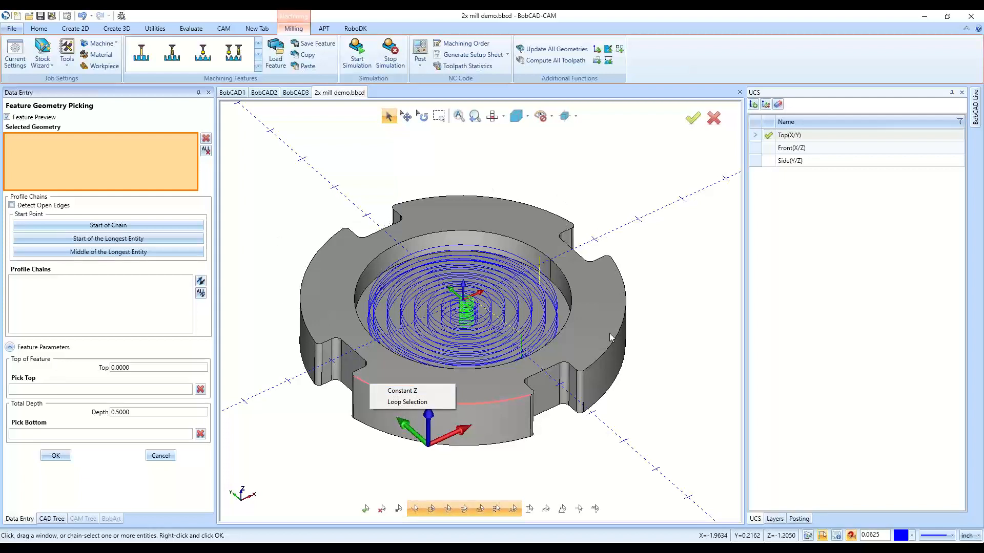
{"action": "left_click", "coordinate": [399, 394]}
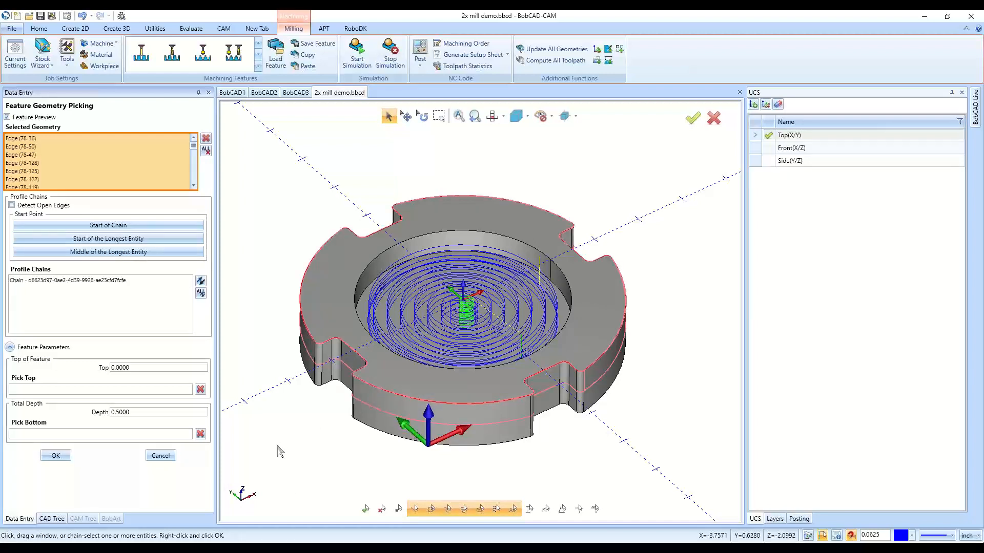
{"action": "scroll", "coordinate": [38, 141], "scroll_direction": "down", "scroll_amount": 5}
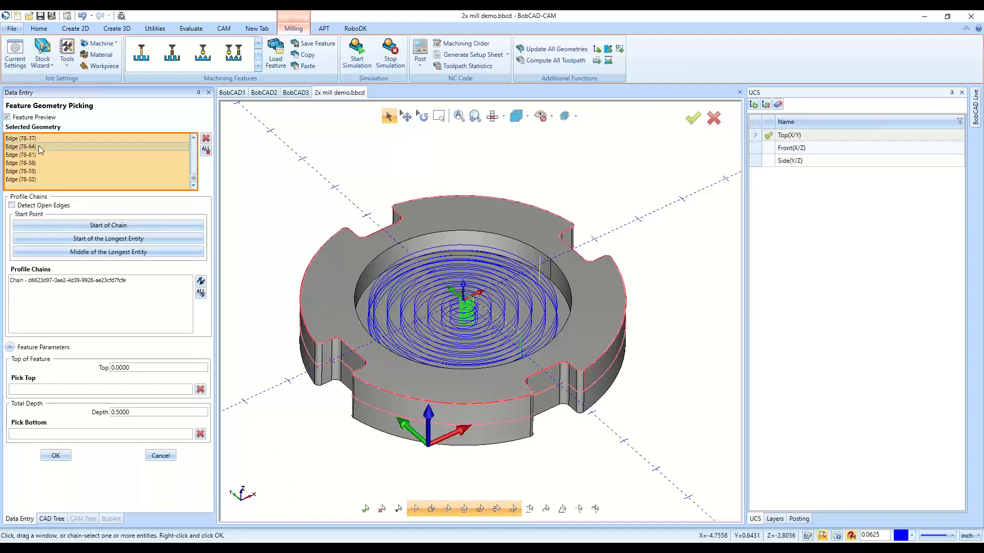
{"action": "scroll", "coordinate": [38, 154], "scroll_direction": "up", "scroll_amount": 5}
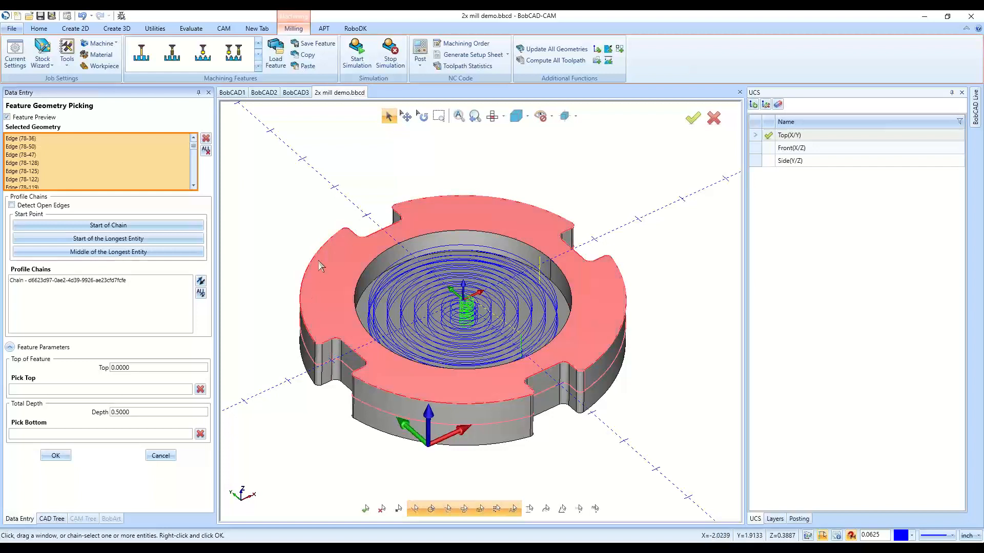
{"action": "scroll", "coordinate": [108, 155], "scroll_direction": "down", "scroll_amount": 5}
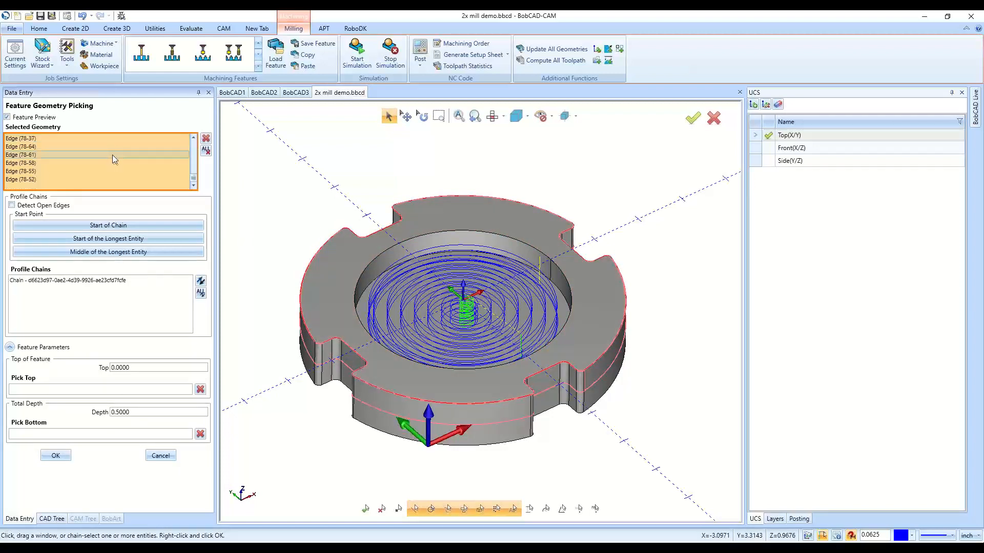
{"action": "left_click", "coordinate": [205, 152]}
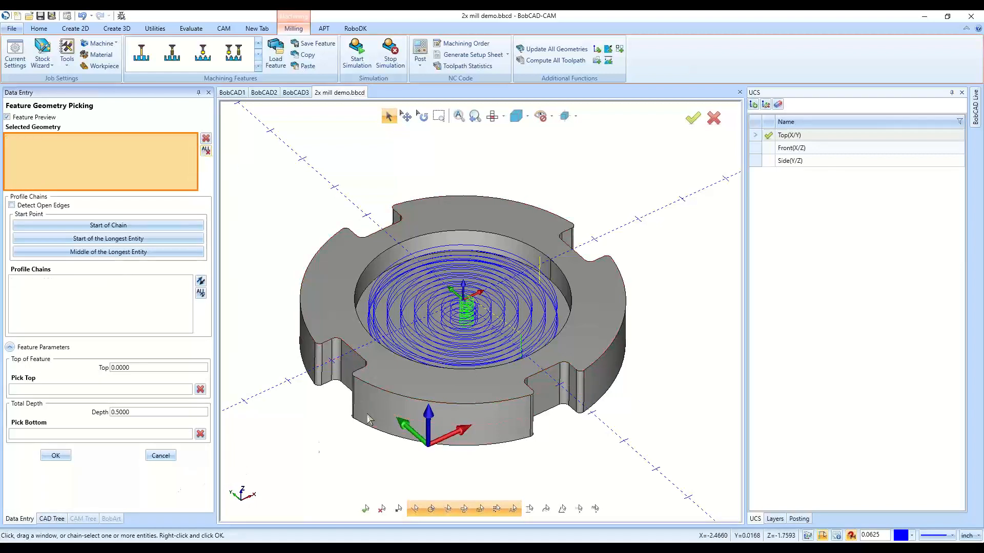
Try Loop Selection and chain selection on the ring's notched outer top profile, and clear the selected geometry
{"action": "right_click", "coordinate": [389, 395]}
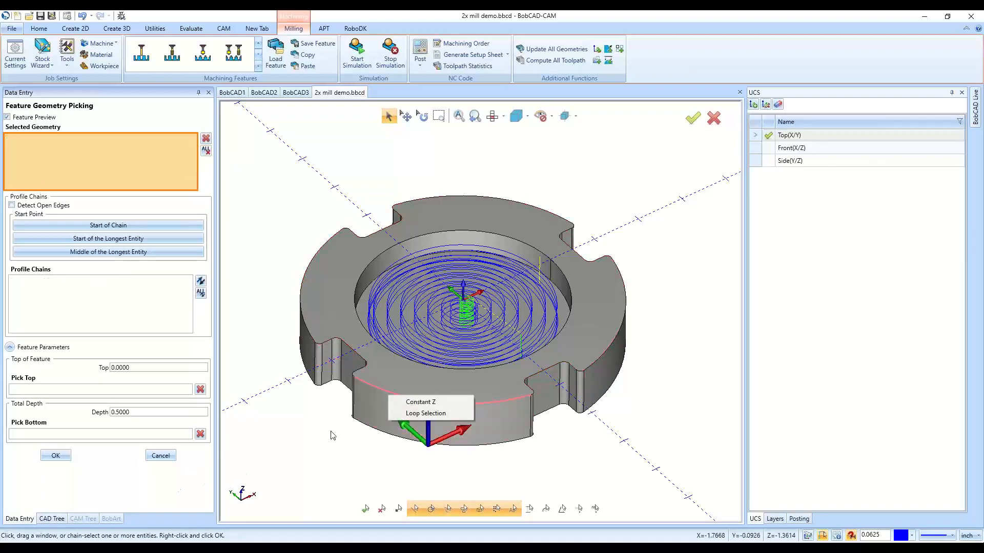
{"action": "left_click", "coordinate": [460, 414]}
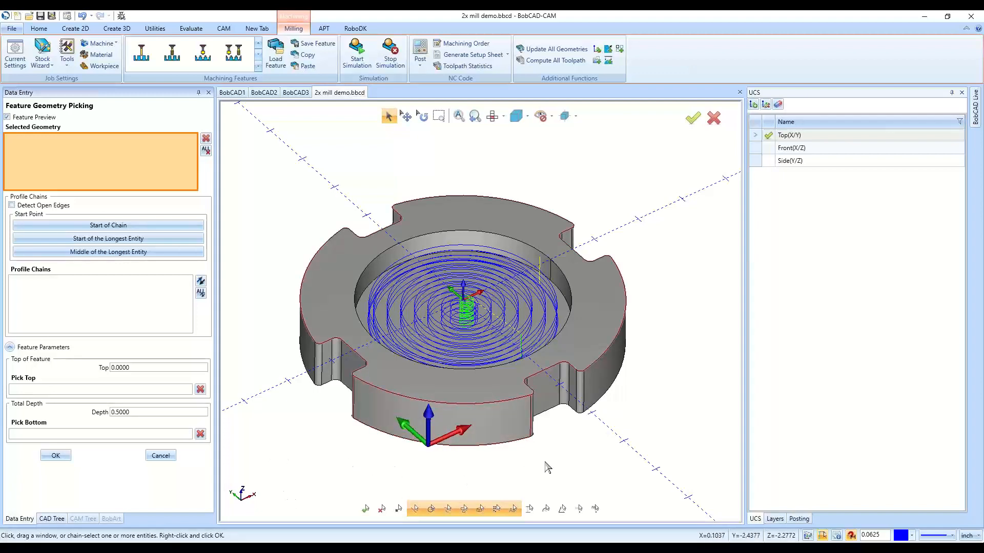
{"action": "scroll", "coordinate": [548, 469], "scroll_direction": "up", "scroll_amount": 2}
{"action": "scroll", "coordinate": [595, 450], "scroll_direction": "down", "scroll_amount": 2}
{"action": "middle_click_drag", "start_coordinate": [595, 450], "coordinate": [511, 228]}
{"action": "scroll", "coordinate": [357, 388], "scroll_direction": "up", "scroll_amount": 2}
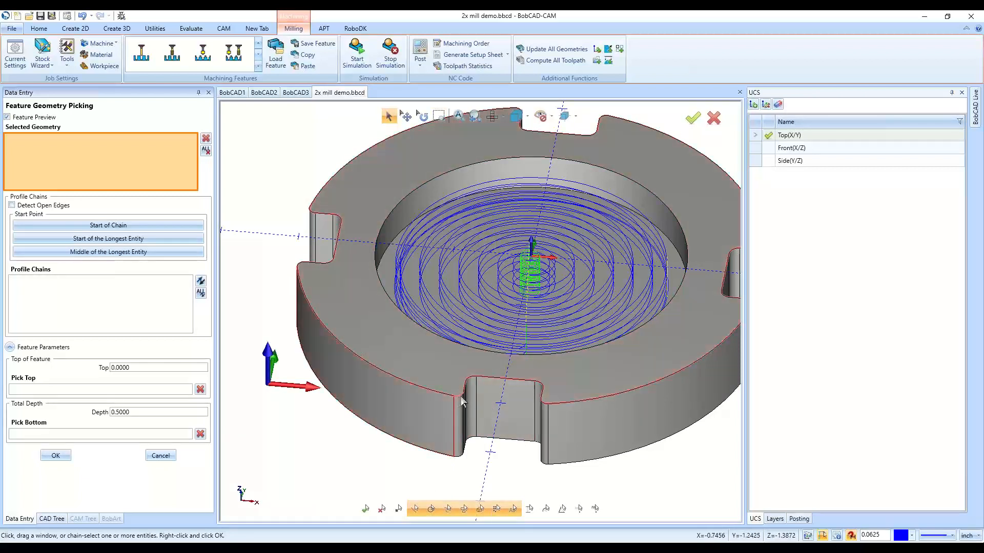
{"action": "left_click", "coordinate": [460, 395], "text": "shift"}
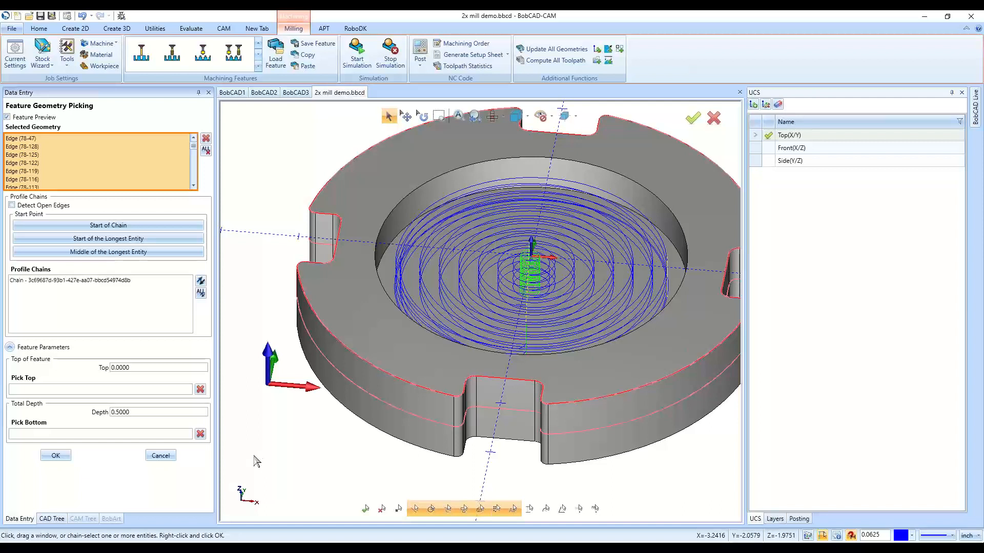
{"action": "left_click", "coordinate": [205, 151]}
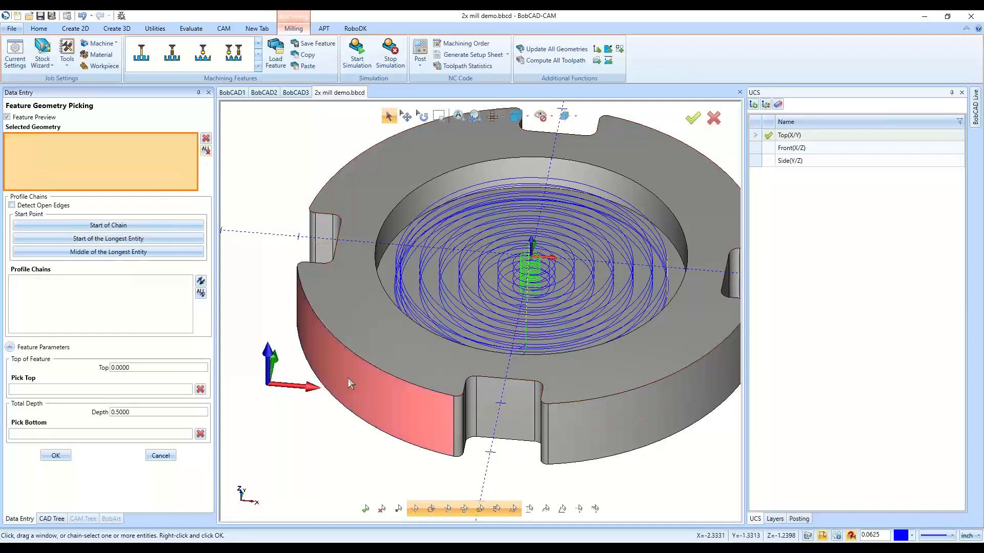
Try picking the single outer top arc beside the front notch as feature geometry
{"action": "left_click", "coordinate": [375, 366]}
{"action": "left_click", "coordinate": [405, 385]}
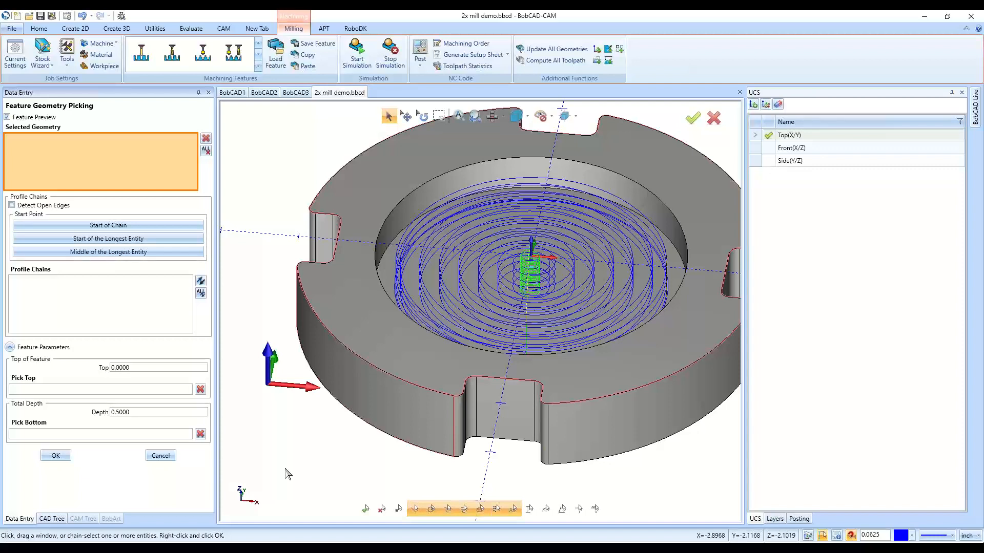
Try chain-selecting the edges around one outer wall segment of the part, and clear the selection
{"action": "scroll", "coordinate": [354, 402], "scroll_direction": "down", "scroll_amount": 2}
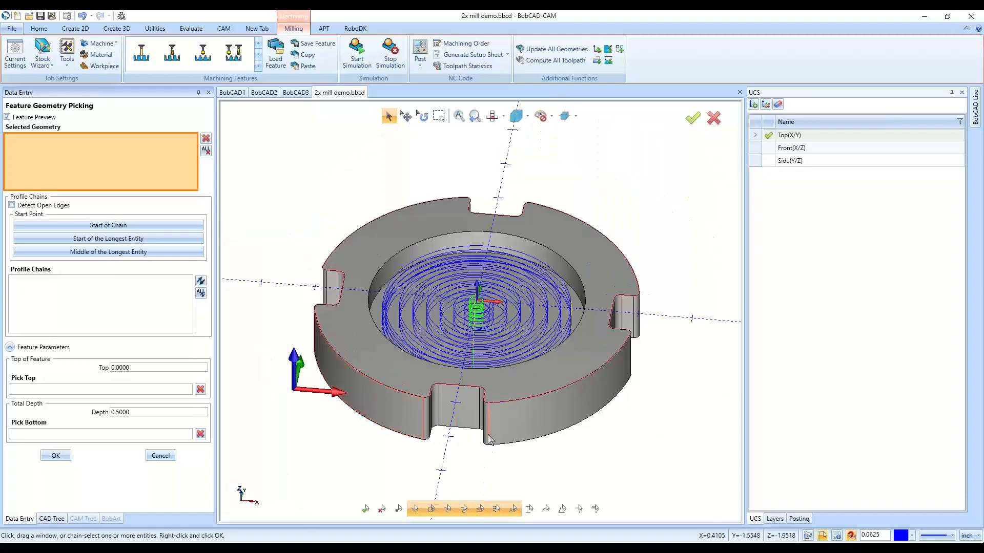
{"action": "middle_click_drag", "start_coordinate": [491, 435], "coordinate": [594, 442]}
{"action": "middle_click_drag", "start_coordinate": [411, 362], "coordinate": [430, 328]}
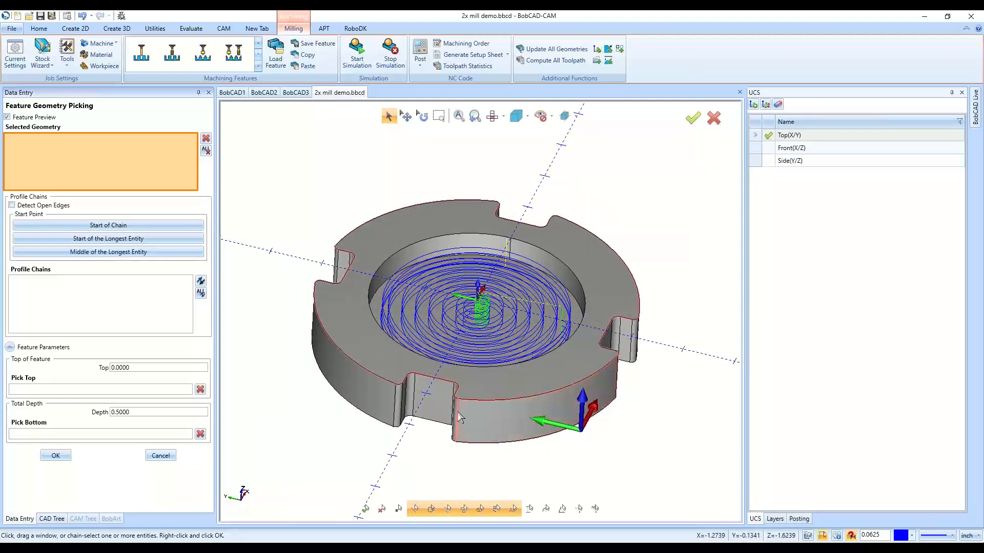
{"action": "middle_click_drag", "start_coordinate": [616, 431], "coordinate": [530, 431]}
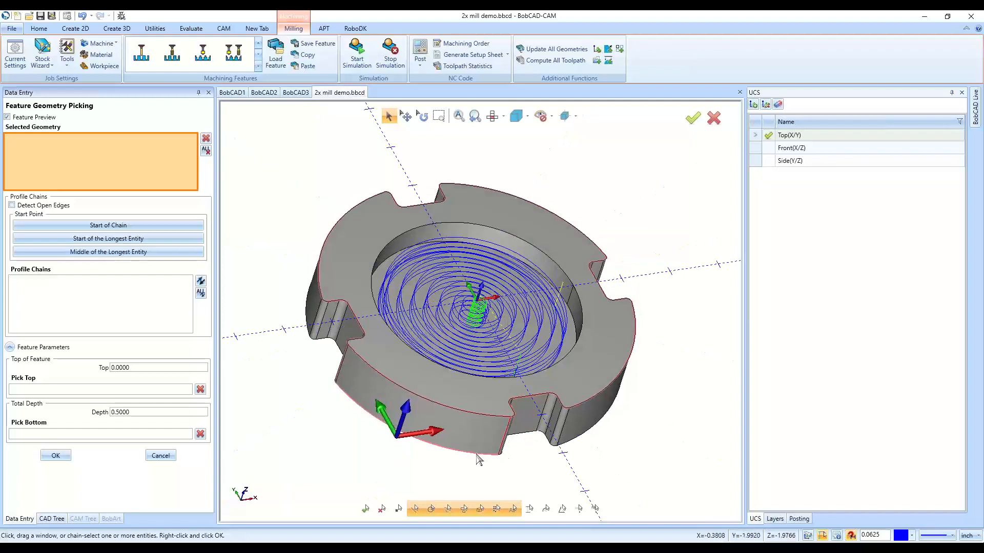
{"action": "left_click", "coordinate": [338, 382]}
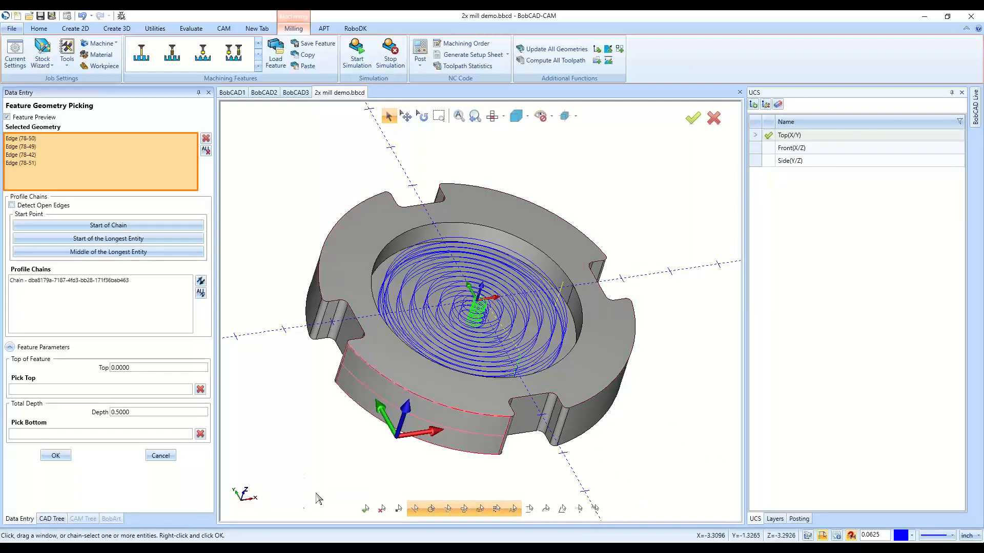
{"action": "middle_click_drag", "start_coordinate": [689, 402], "coordinate": [639, 391]}
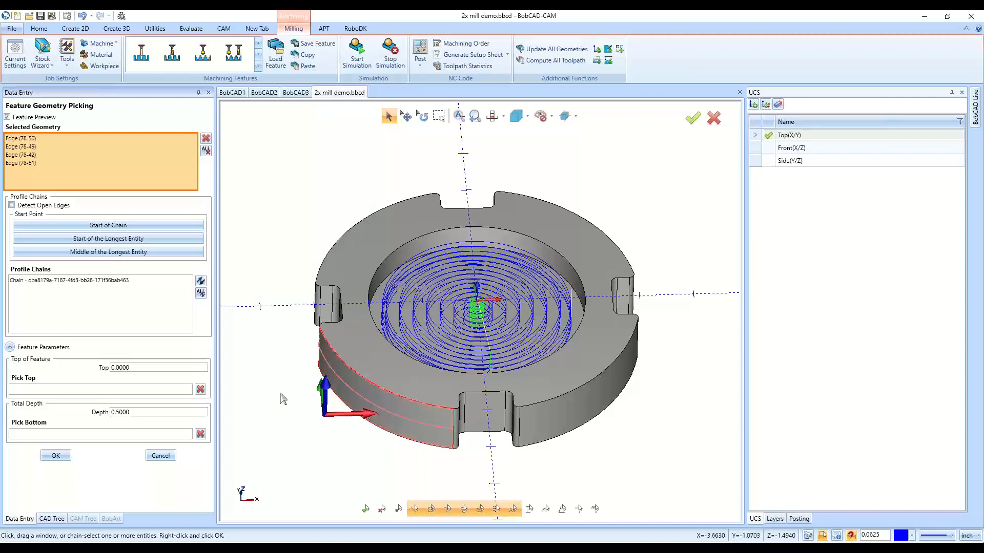
{"action": "left_click", "coordinate": [206, 150]}
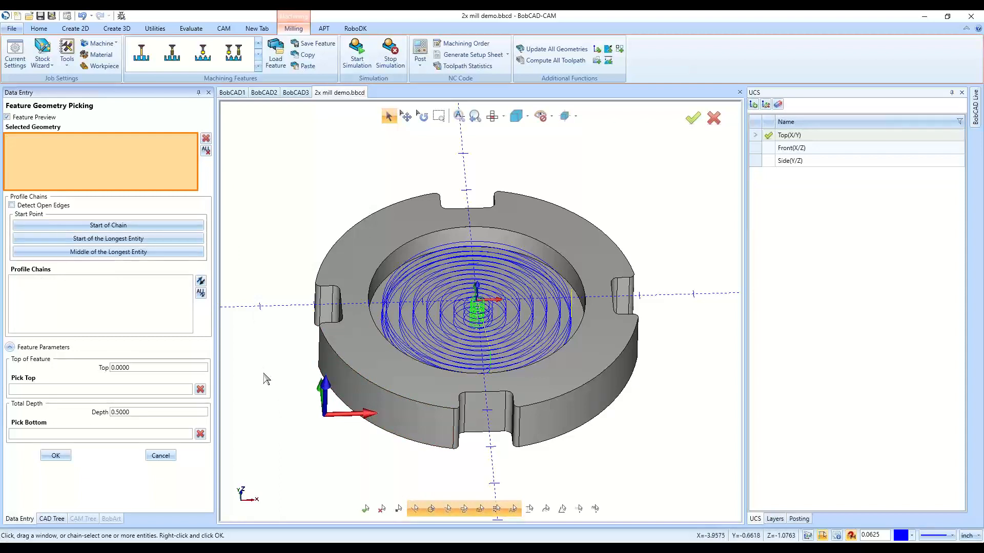
{"action": "right_click", "coordinate": [359, 376]}
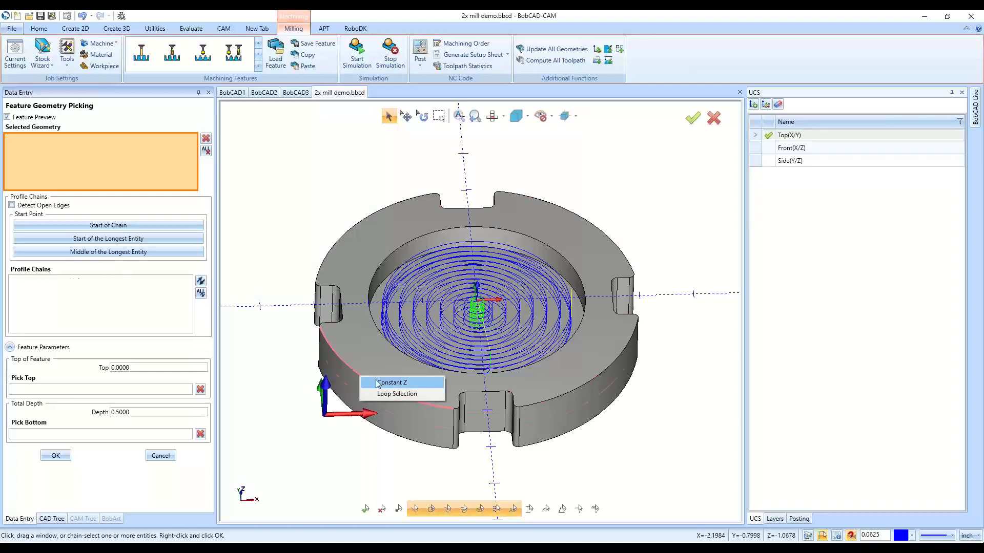
{"action": "left_click", "coordinate": [377, 383]}
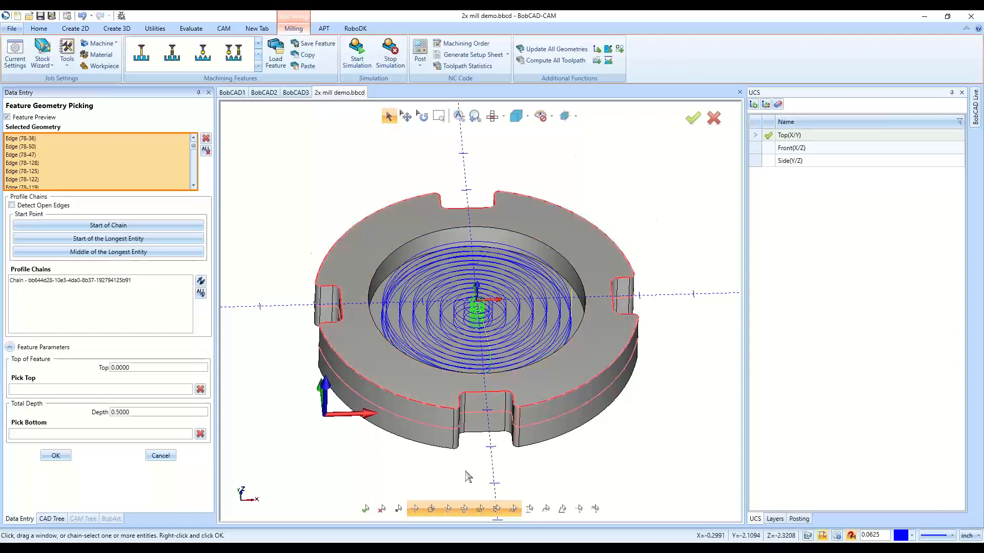
{"action": "key", "text": "f"}
{"action": "middle_click_drag", "start_coordinate": [483, 390], "coordinate": [527, 429]}
{"action": "middle_click_drag", "start_coordinate": [510, 290], "coordinate": [517, 298]}
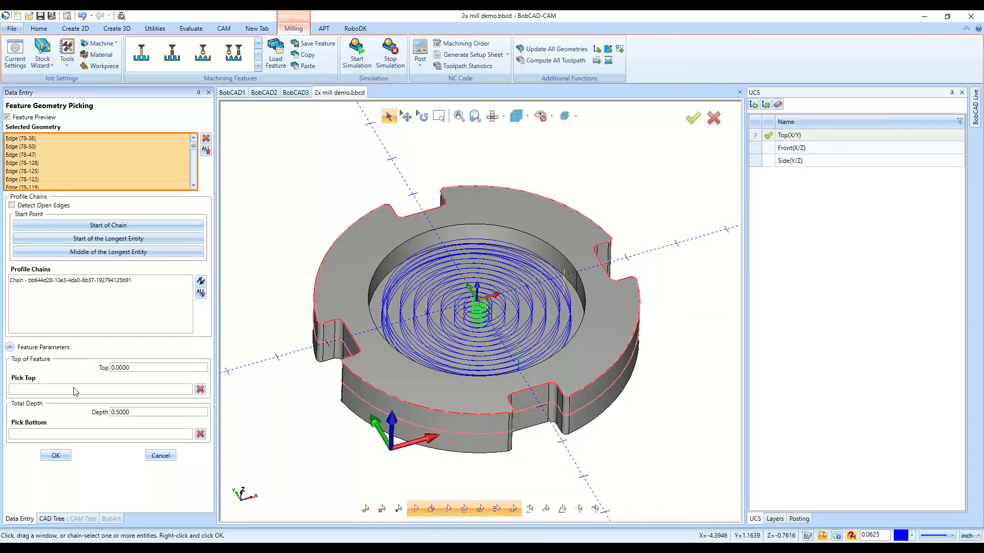
{"action": "left_click", "coordinate": [41, 390]}
{"action": "left_click", "coordinate": [483, 430]}
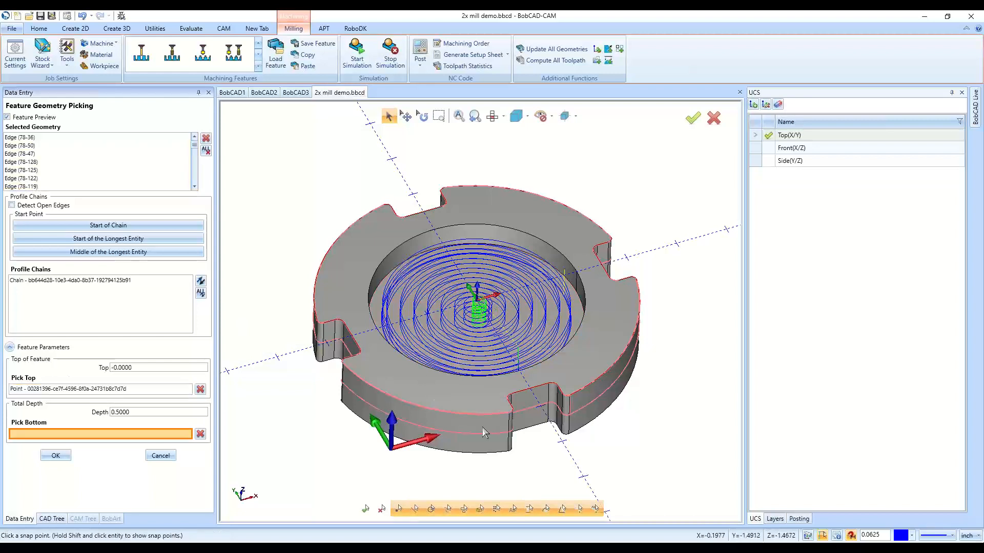
{"action": "left_click", "coordinate": [483, 454]}
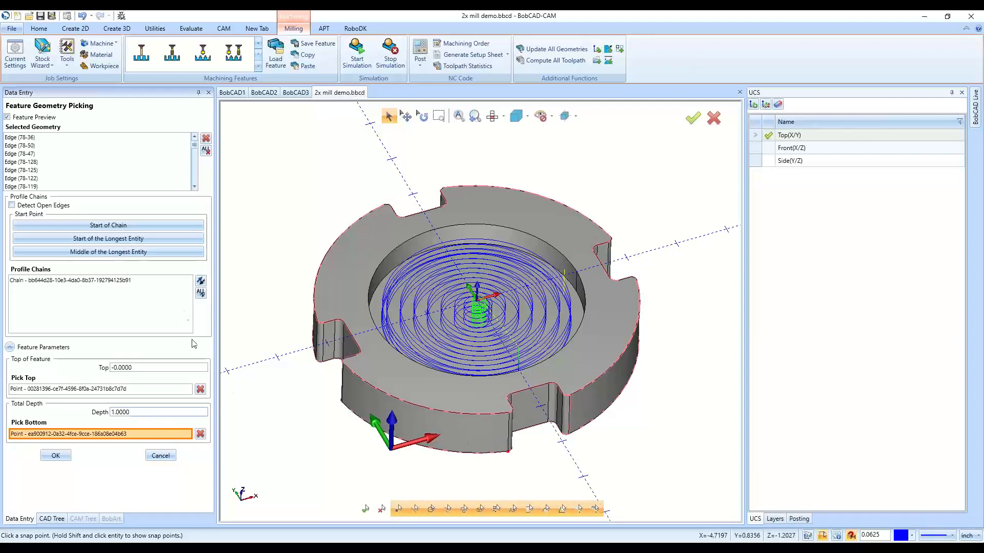
{"action": "left_click", "coordinate": [162, 455]}
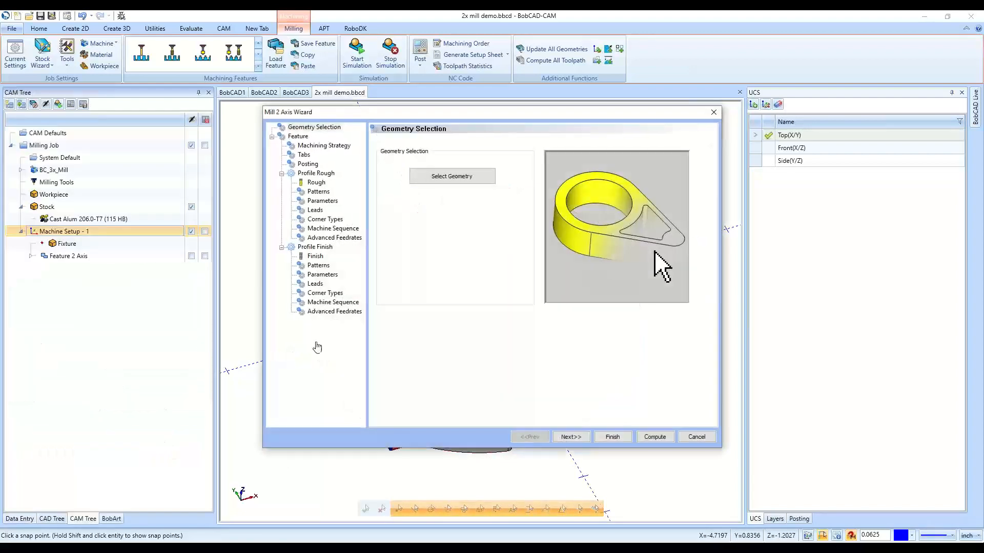
Reopen the geometry selection and select the part's whole upper outer profile as a Constant Z chain
{"action": "left_click", "coordinate": [464, 184]}
{"action": "left_click", "coordinate": [453, 411]}
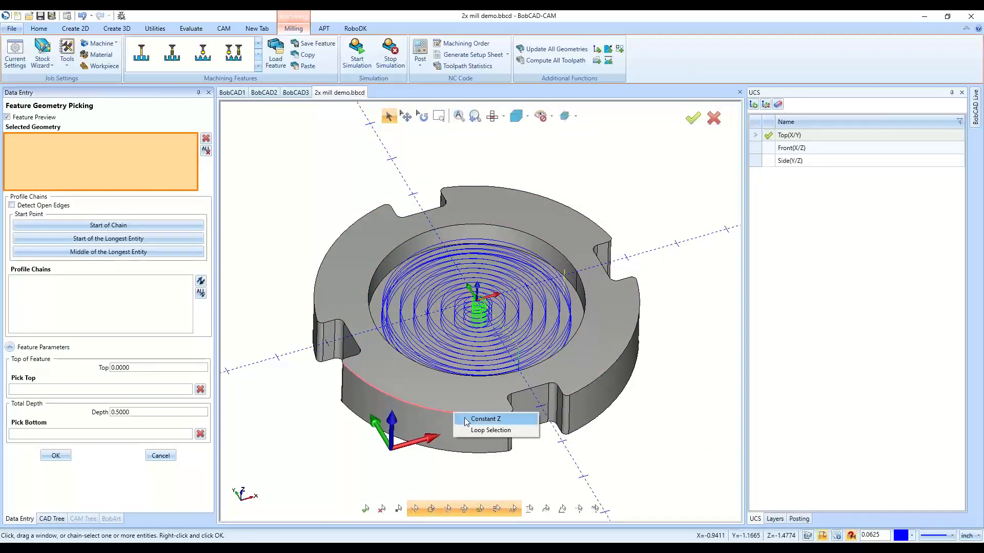
{"action": "left_click", "coordinate": [485, 420]}
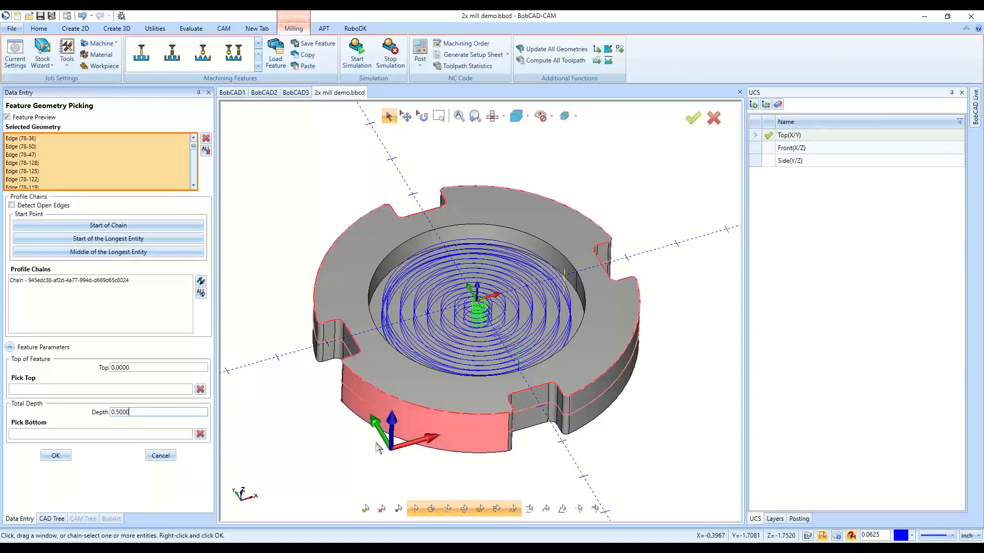
Pick the feature top on the upper outer edge and the bottom on the lower edge, and accept the geometry
{"action": "left_click", "coordinate": [146, 390]}
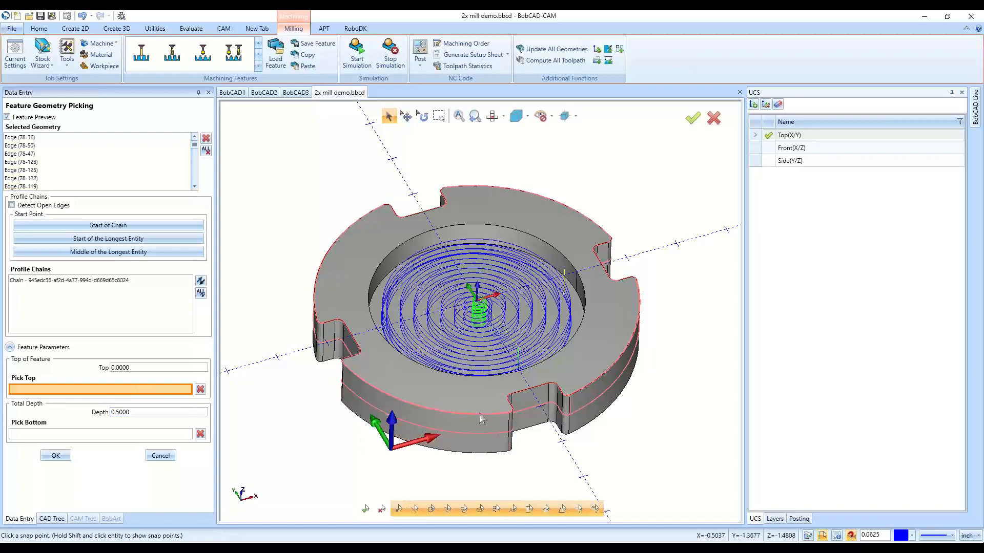
{"action": "left_click", "coordinate": [478, 412]}
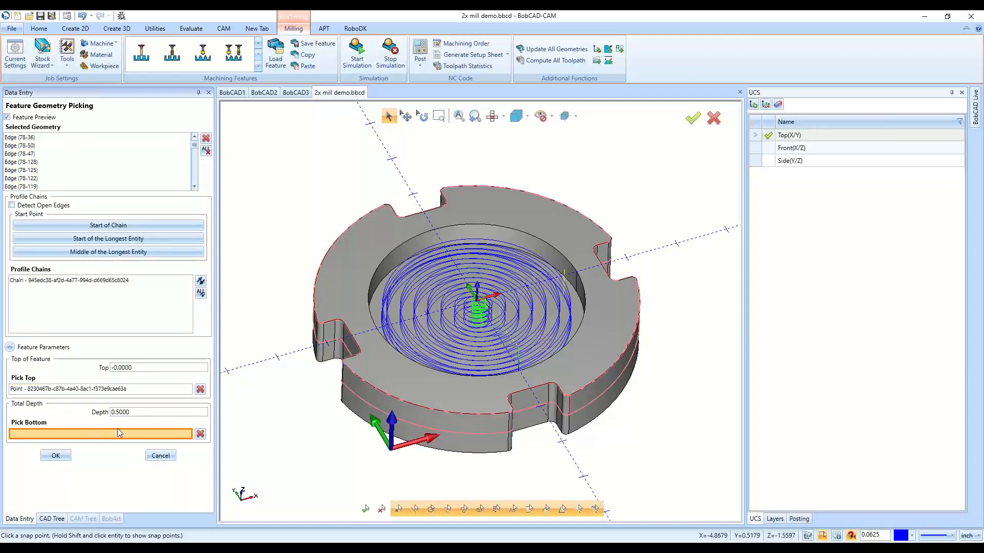
{"action": "left_click", "coordinate": [491, 413]}
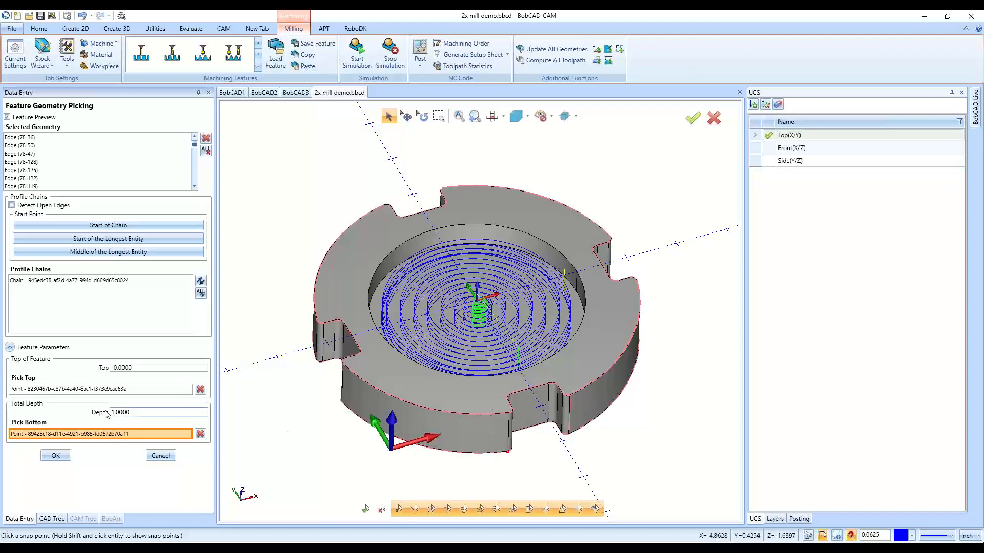
{"action": "left_click", "coordinate": [56, 456]}
Check the feature's total depth against the part model and proceed to the machining strategy
{"action": "left_click", "coordinate": [566, 438]}
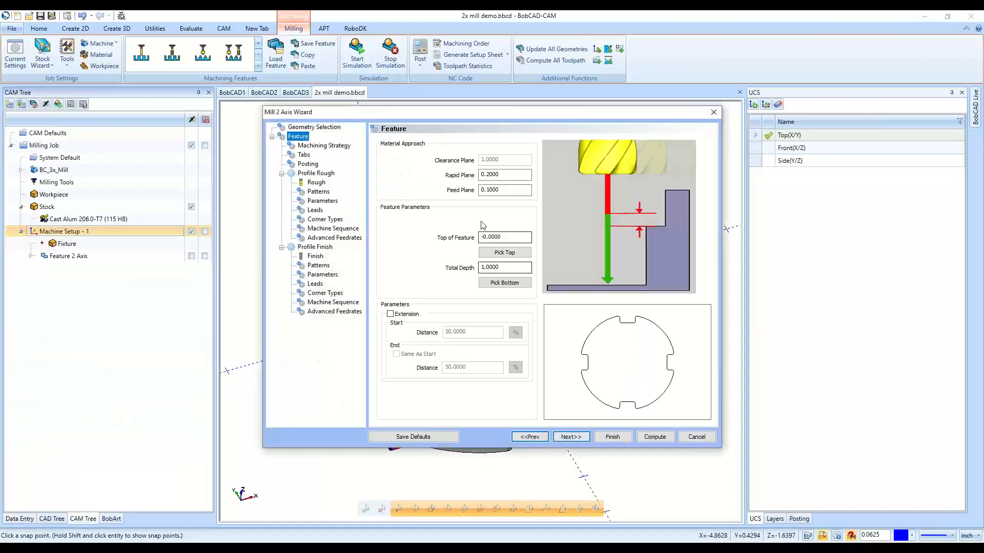
{"action": "left_click", "coordinate": [515, 268]}
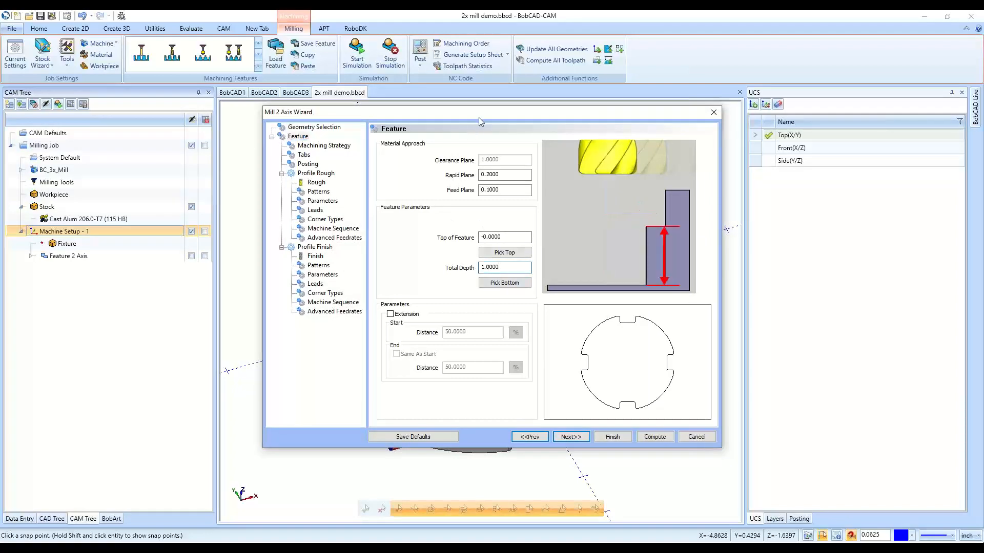
{"action": "left_click_drag", "start_coordinate": [478, 116], "coordinate": [159, 118]}
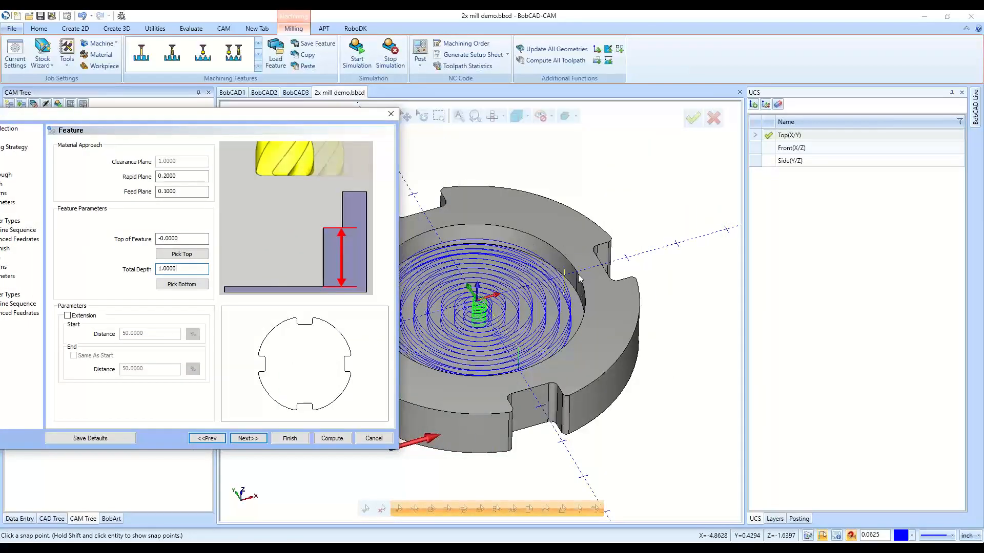
{"action": "left_click_drag", "start_coordinate": [274, 118], "coordinate": [580, 107]}
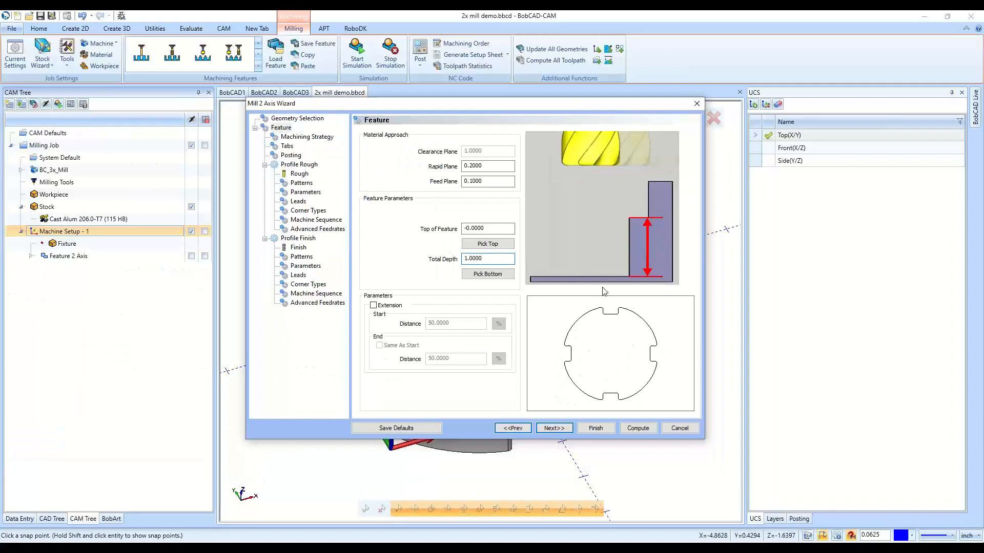
{"action": "left_click", "coordinate": [549, 430]}
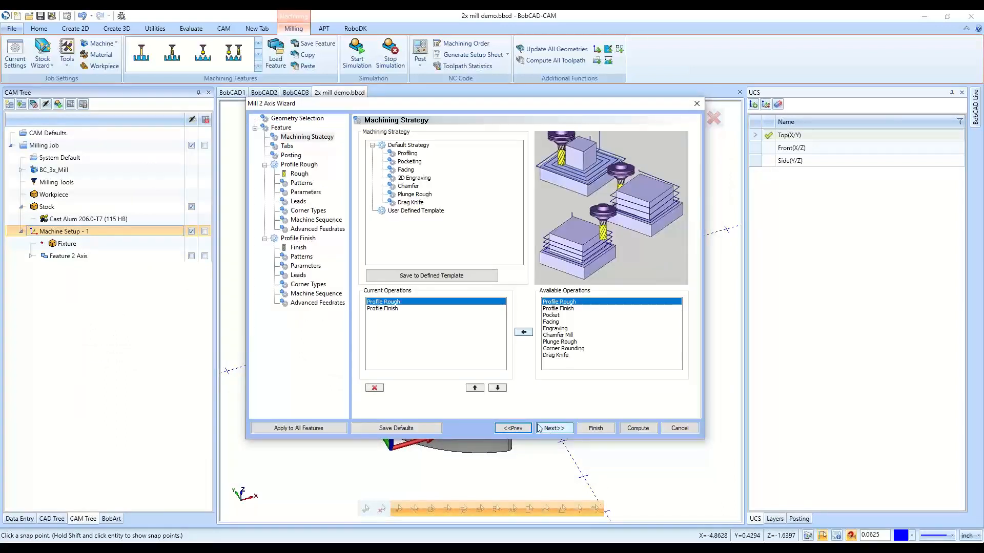
Try adding a second Profile Finish operation and changing its order, and remove it again
{"action": "left_click", "coordinate": [389, 309]}
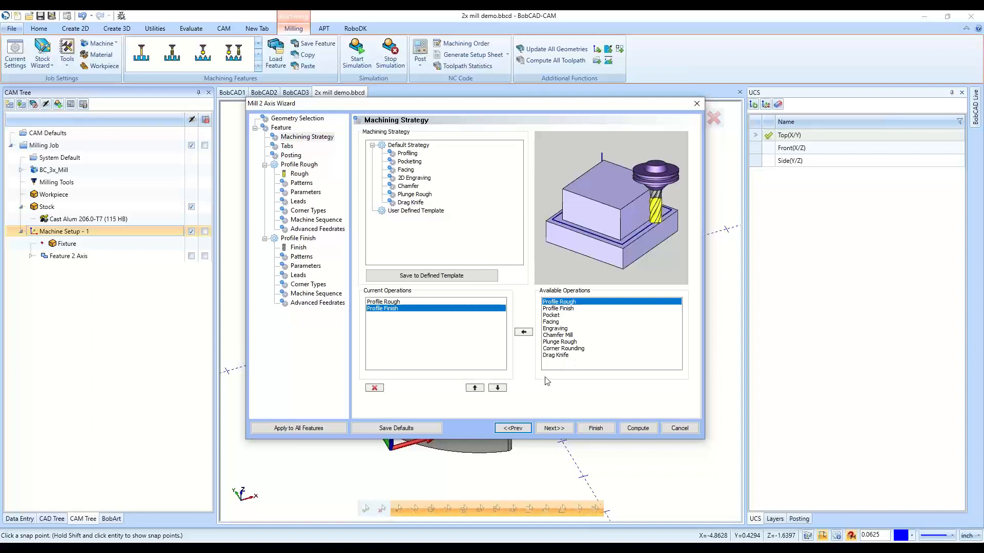
{"action": "left_click", "coordinate": [550, 308]}
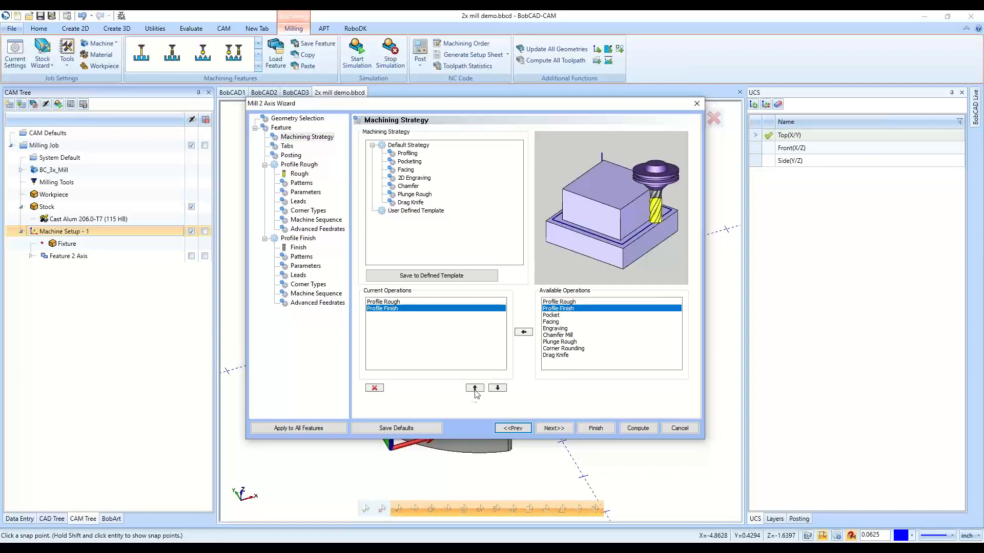
{"action": "left_click", "coordinate": [524, 333]}
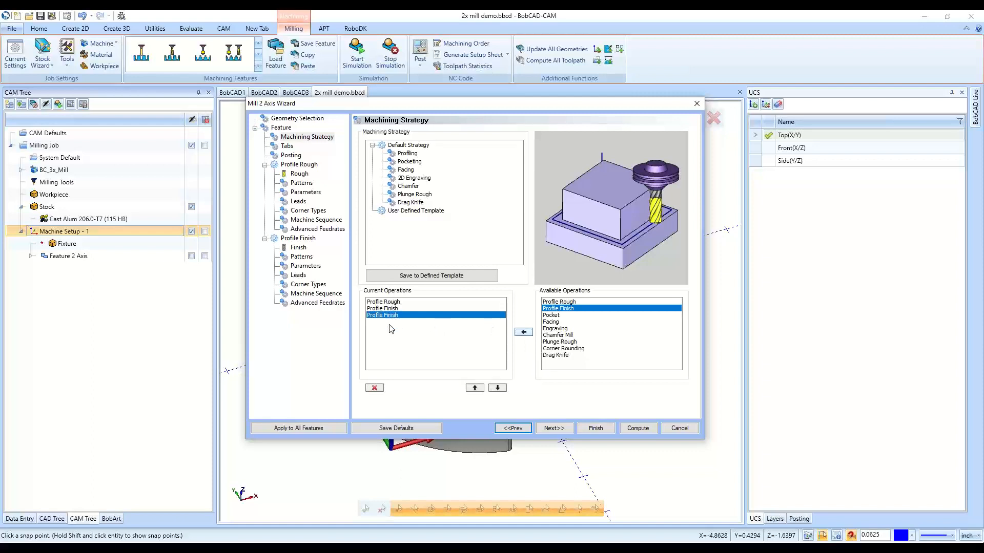
{"action": "left_click", "coordinate": [474, 388]}
{"action": "left_click", "coordinate": [475, 388]}
{"action": "left_click", "coordinate": [502, 390]}
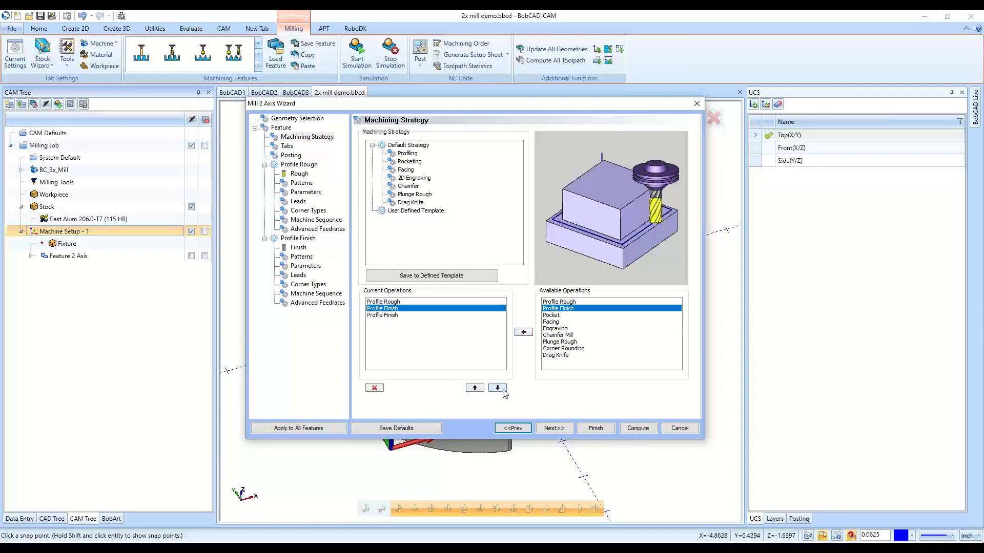
{"action": "left_click", "coordinate": [502, 390]}
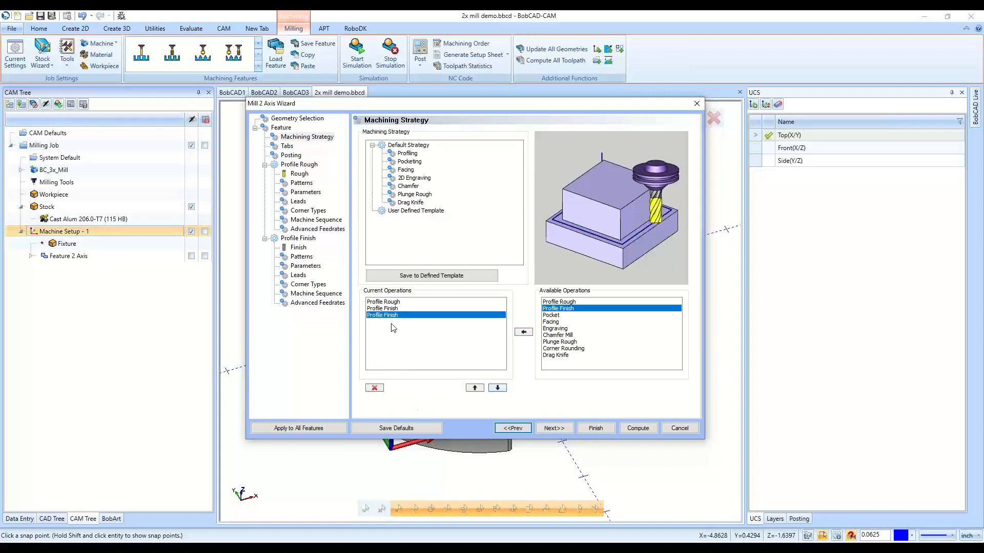
{"action": "left_click", "coordinate": [374, 388]}
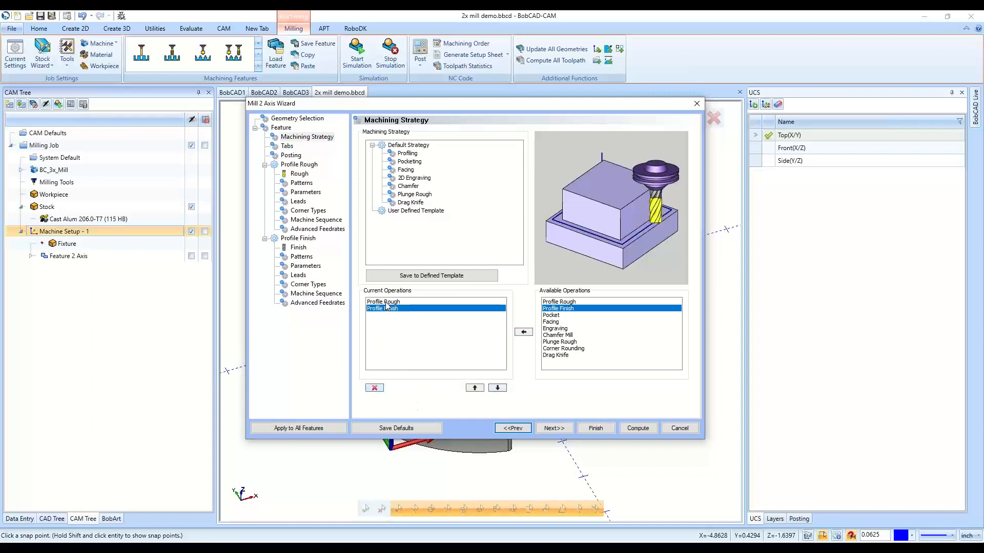
Keep the Profile Rough and Profile Finish operations, and enable manual tabs on Chain 1 for editing
{"action": "left_click", "coordinate": [386, 302]}
{"action": "left_click", "coordinate": [405, 309]}
{"action": "left_click", "coordinate": [562, 432]}
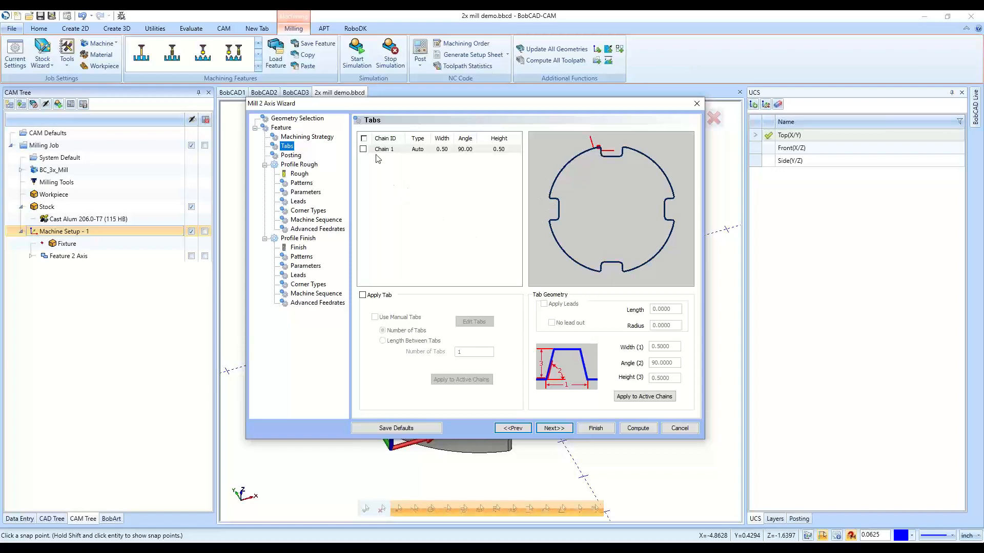
{"action": "left_click", "coordinate": [363, 149]}
{"action": "left_click", "coordinate": [374, 317]}
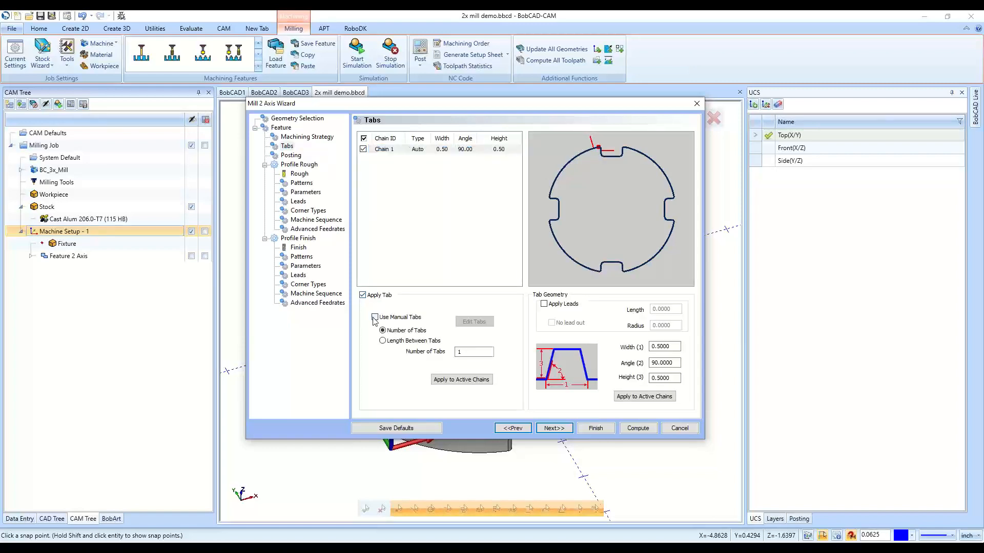
{"action": "left_click", "coordinate": [474, 321]}
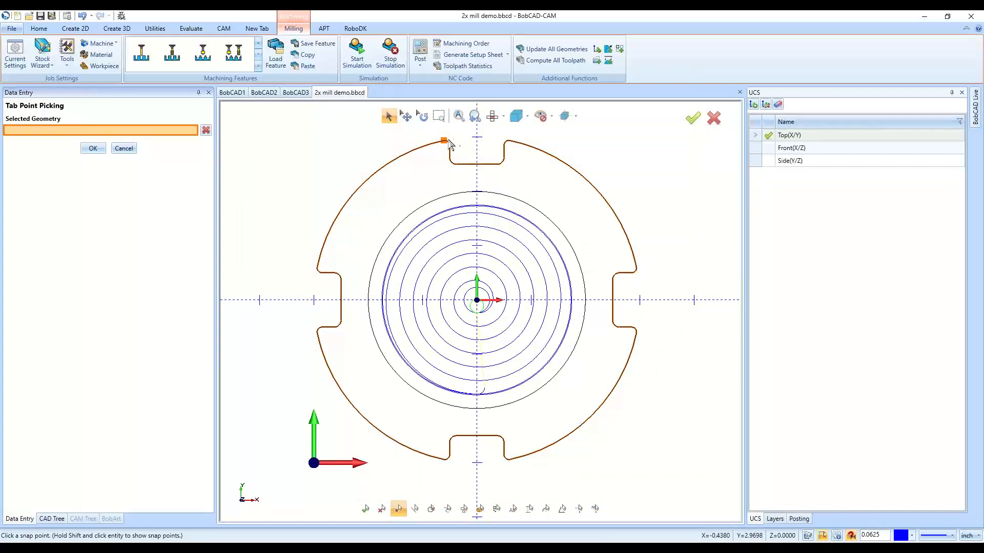
Try placing tab points beside the notches, at the ends of the outer arcs
{"action": "left_click", "coordinate": [445, 459]}
{"action": "left_click", "coordinate": [317, 268]}
{"action": "left_click", "coordinate": [637, 267]}
{"action": "left_click", "coordinate": [93, 149]}
Try replacing the tab point beside the upper notch with tabs at the midpoints of the four outer arcs
{"action": "left_click", "coordinate": [484, 329]}
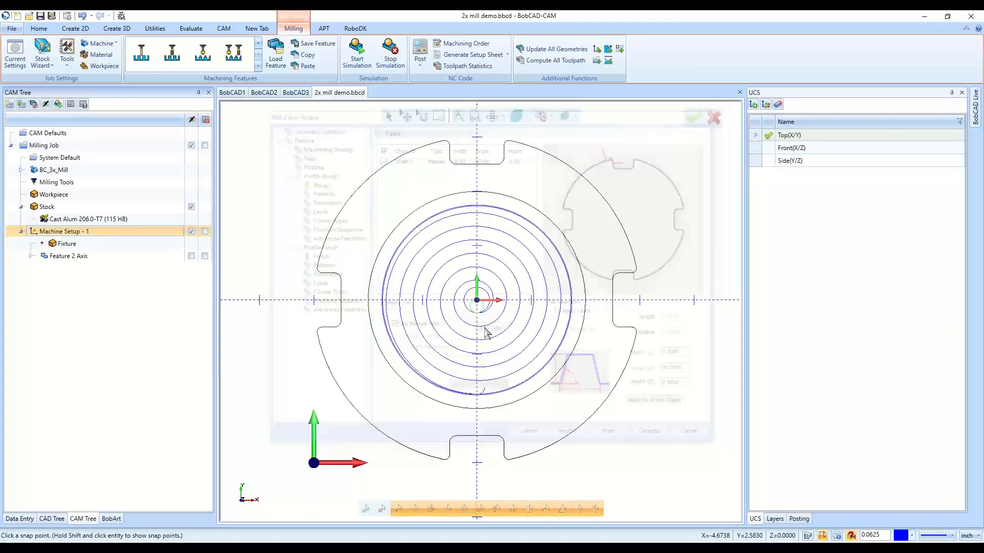
{"action": "left_click", "coordinate": [444, 141]}
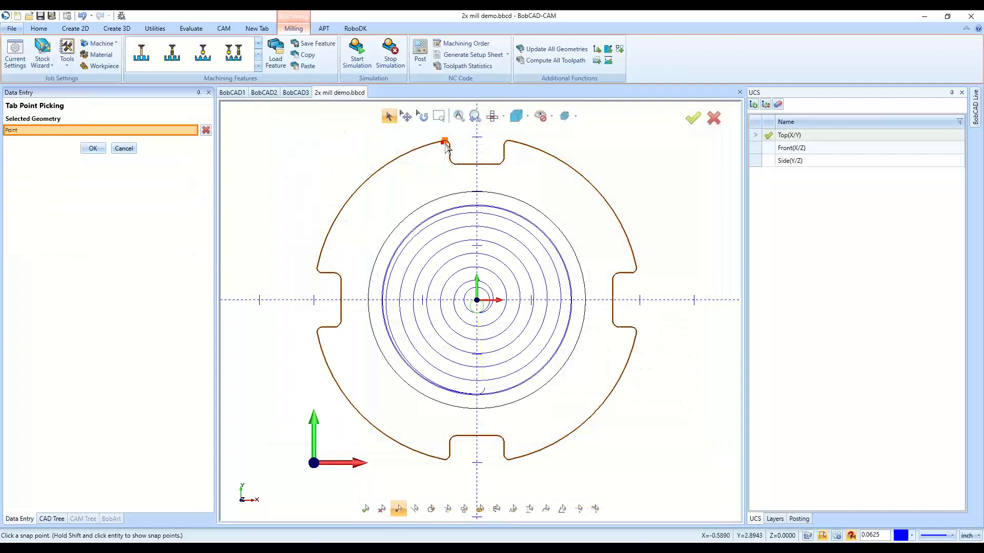
{"action": "left_click", "coordinate": [362, 417]}
{"action": "left_click", "coordinate": [592, 416]}
{"action": "left_click", "coordinate": [592, 184]}
{"action": "left_click", "coordinate": [362, 185]}
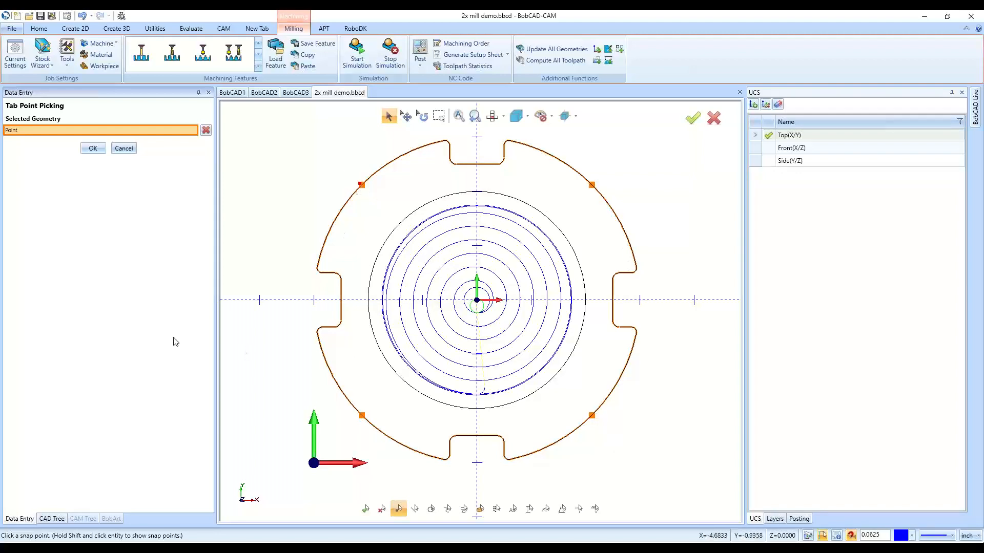
{"action": "left_click", "coordinate": [126, 148]}
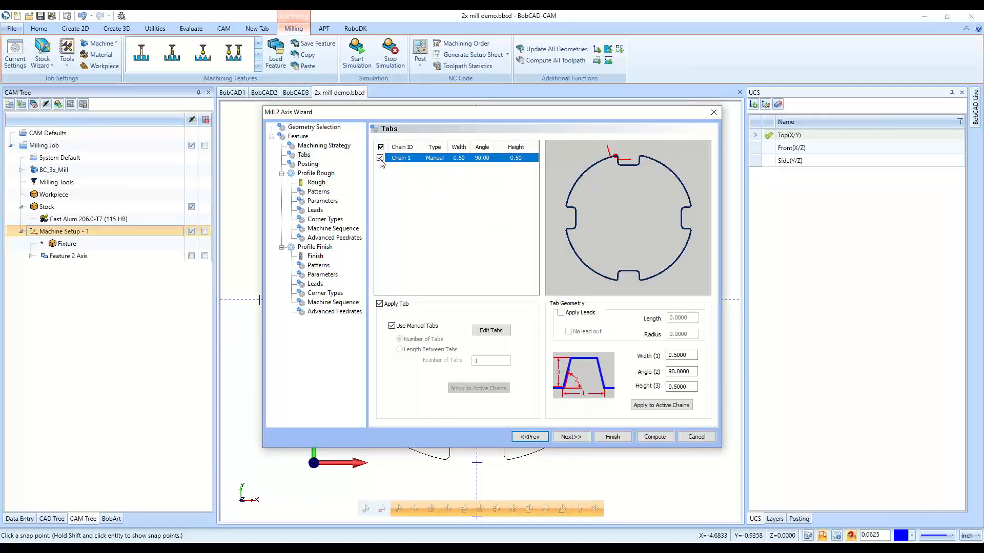
Turn off tabs for Chain 1 and continue past the posting settings to the Profile Rough tool settings
{"action": "left_click", "coordinate": [379, 158]}
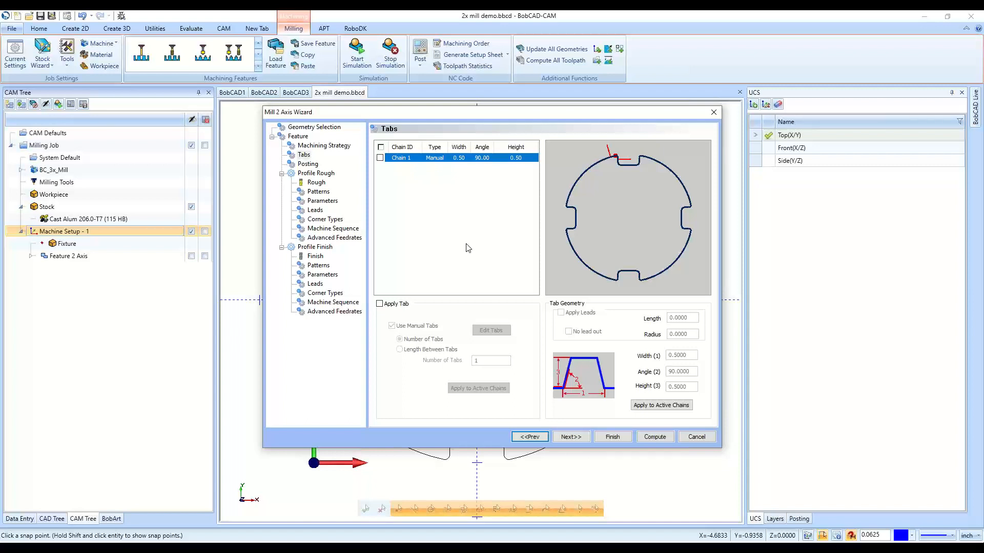
{"action": "left_click", "coordinate": [565, 437]}
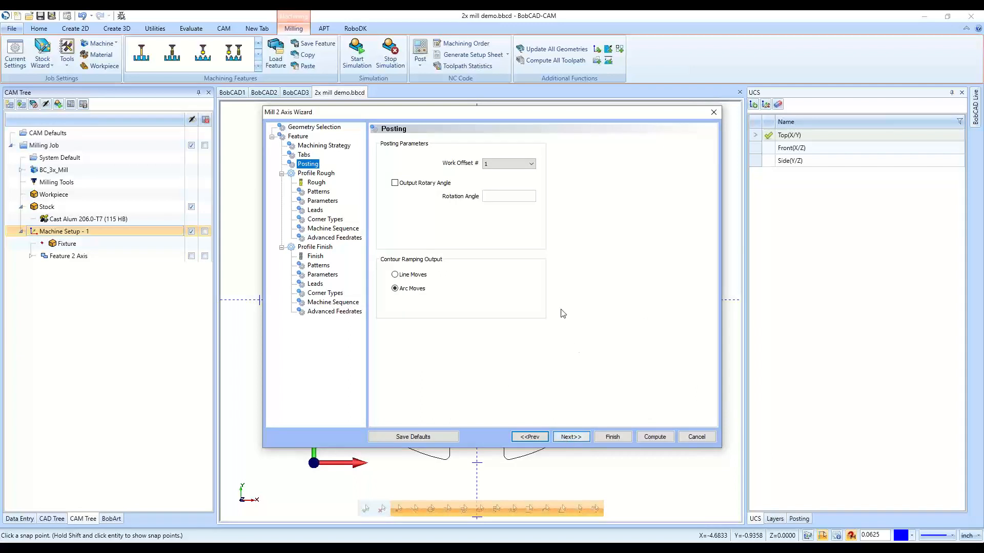
{"action": "left_click", "coordinate": [571, 437]}
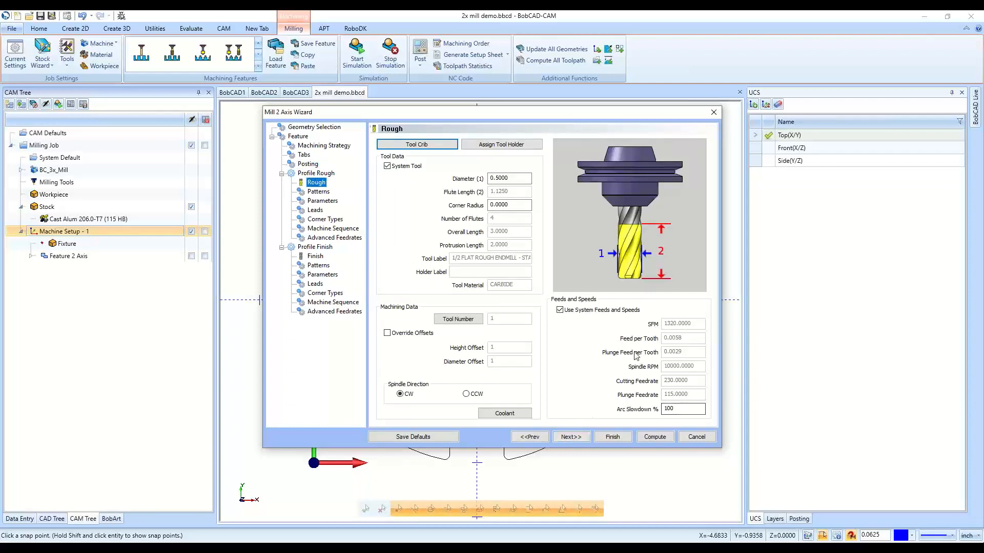
Override the system feeds and speeds for the roughing tool, setting both the cutting and plunge feedrates to 100
{"action": "left_click", "coordinate": [560, 310]}
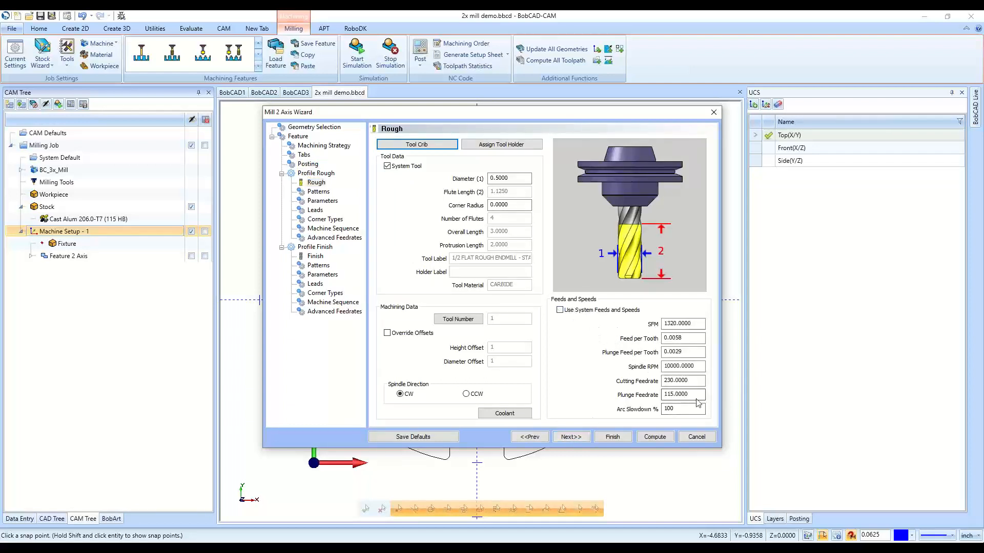
{"action": "left_click", "coordinate": [684, 383]}
{"action": "left_click_drag", "start_coordinate": [685, 382], "coordinate": [648, 384]}
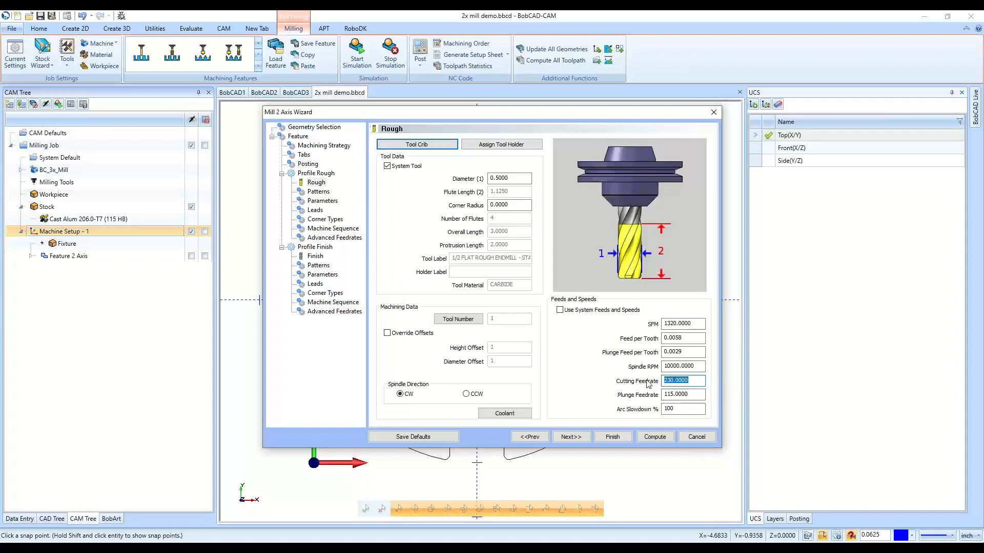
{"action": "type", "text": "100"}
{"action": "key", "text": "Tab"}
{"action": "type", "text": "10"}
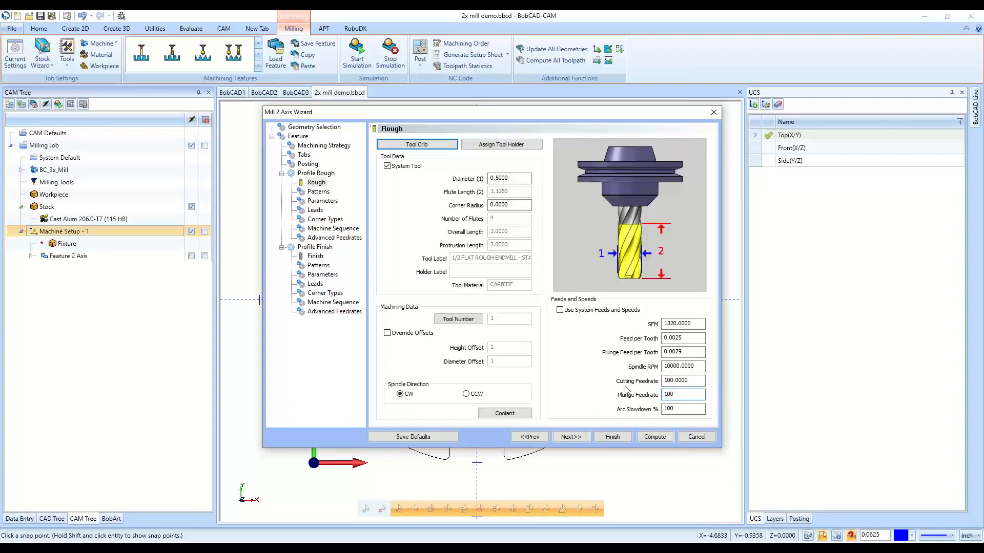
Switch the Profile Rough pattern to Side Roughing, looking at Contour Ramping first and briefly uncovering the part geometry
{"action": "left_click", "coordinate": [572, 437]}
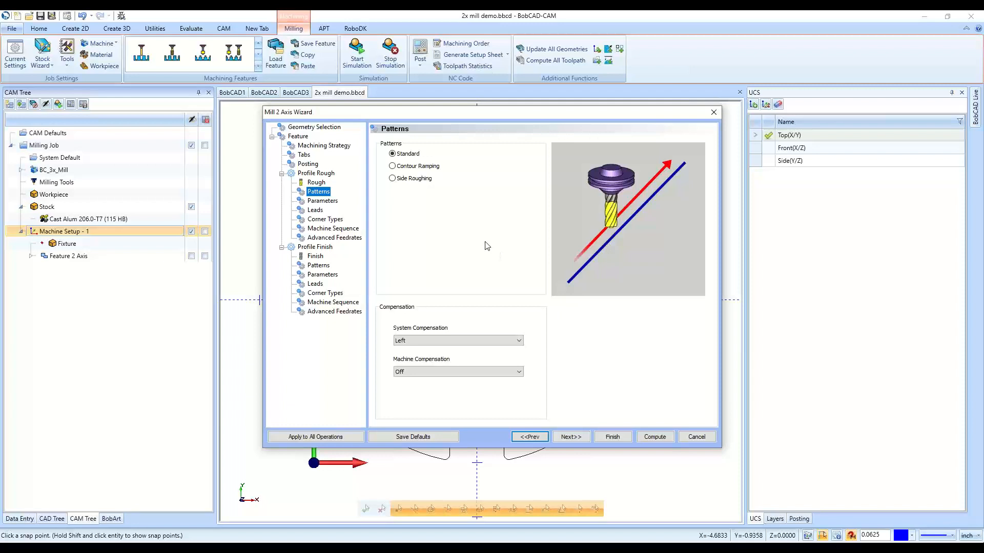
{"action": "left_click", "coordinate": [409, 157]}
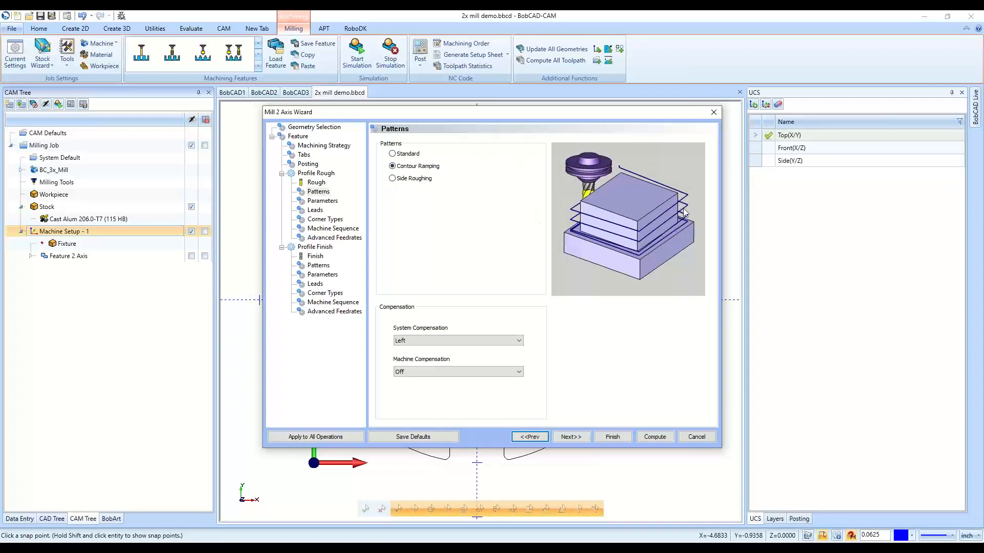
{"action": "left_click", "coordinate": [395, 179]}
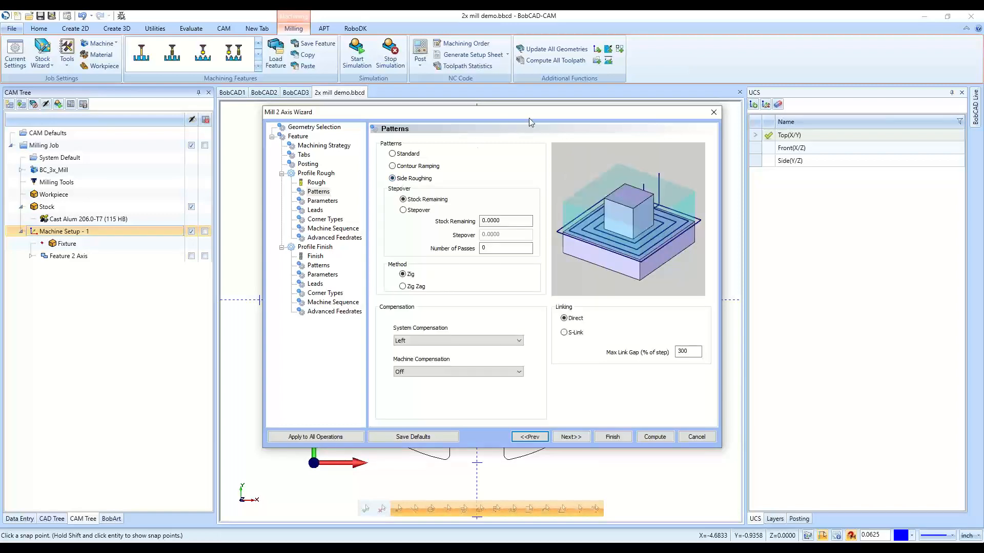
{"action": "left_click_drag", "start_coordinate": [529, 118], "coordinate": [279, 108]}
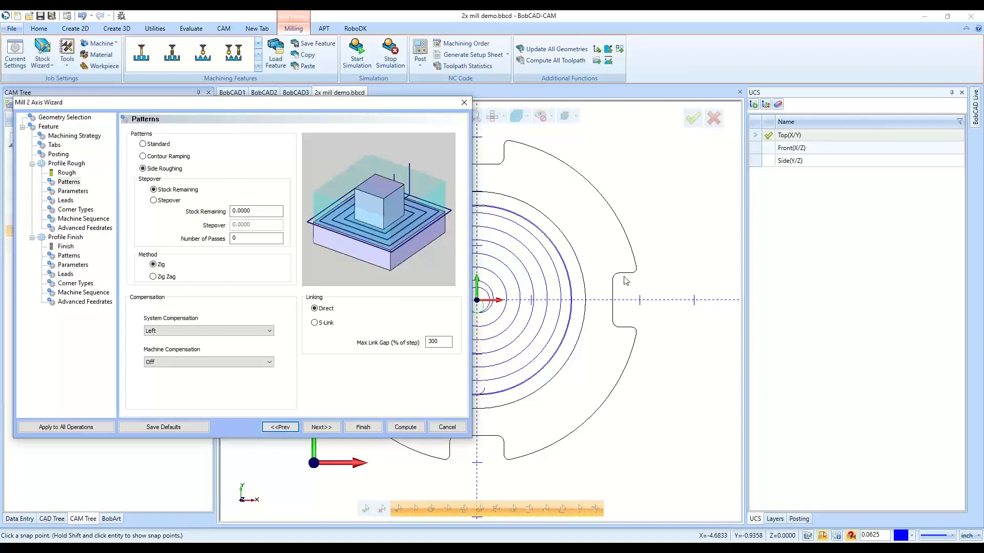
{"action": "left_click_drag", "start_coordinate": [245, 101], "coordinate": [504, 131]}
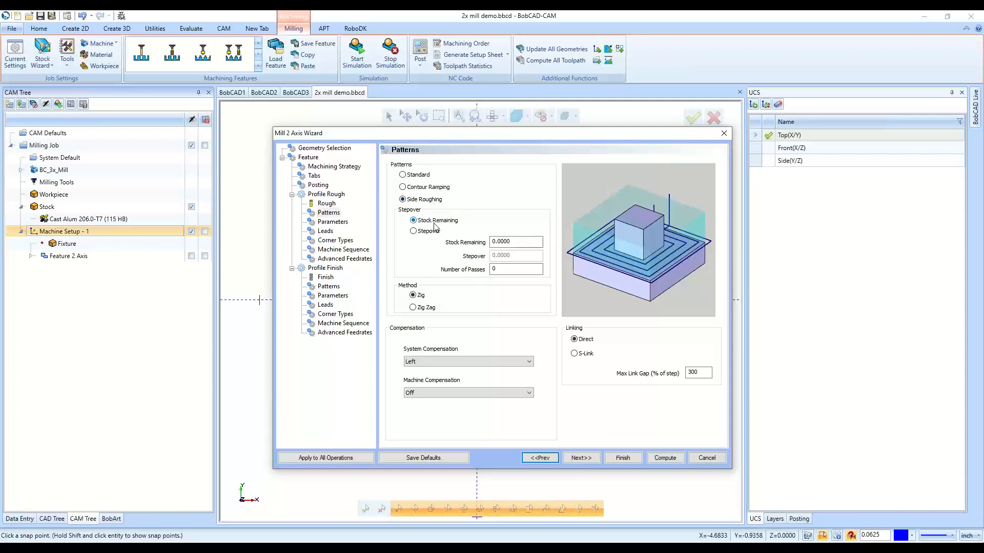
Define the side roughing by Stepover, with a stepover of 0.125 and 5 passes
{"action": "left_click", "coordinate": [518, 242]}
{"action": "left_click", "coordinate": [423, 232]}
{"action": "double_click", "coordinate": [525, 255]}
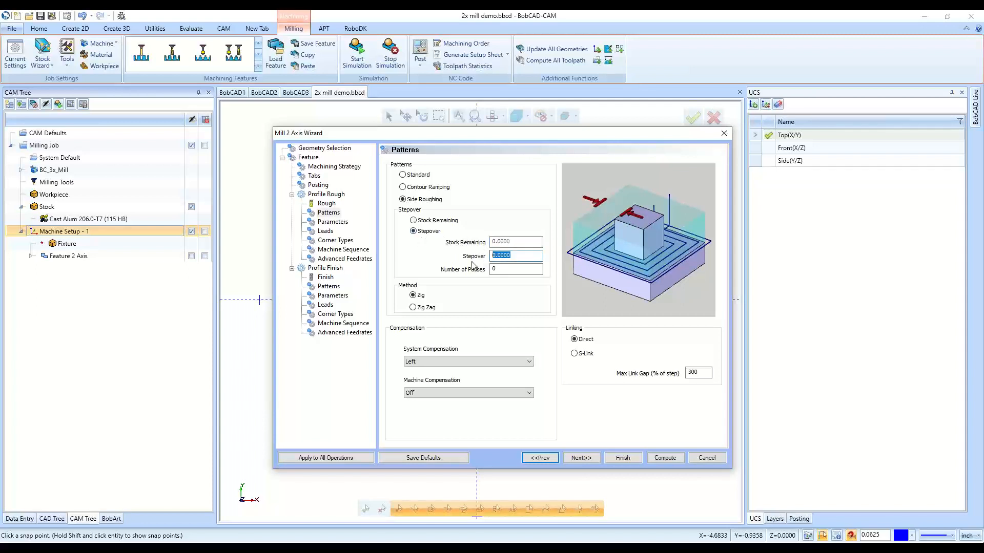
{"action": "type", "text": ".125"}
{"action": "double_click", "coordinate": [504, 270]}
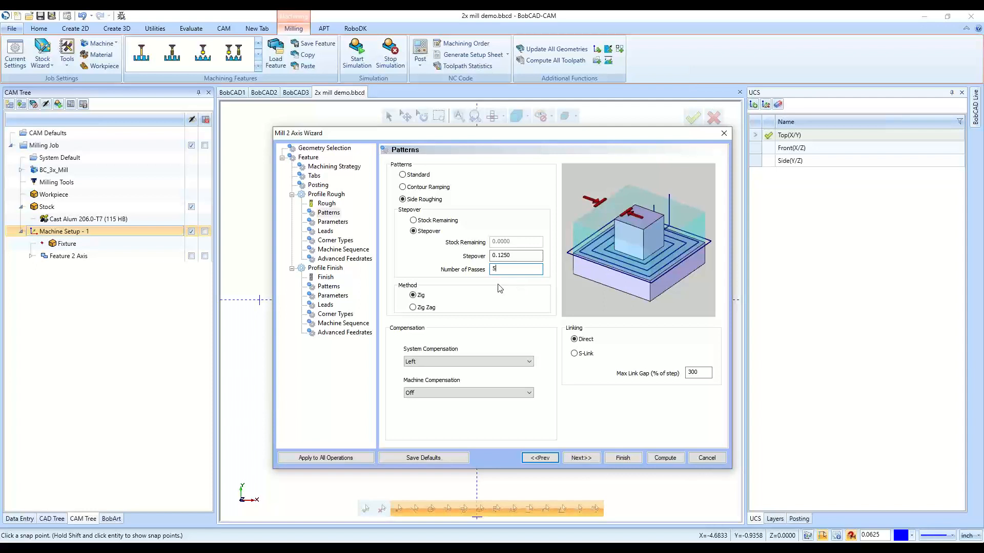
Set the roughing pattern's System Compensation to Right and keep Machine Compensation Off
{"action": "left_click", "coordinate": [432, 364]}
{"action": "left_click", "coordinate": [432, 370]}
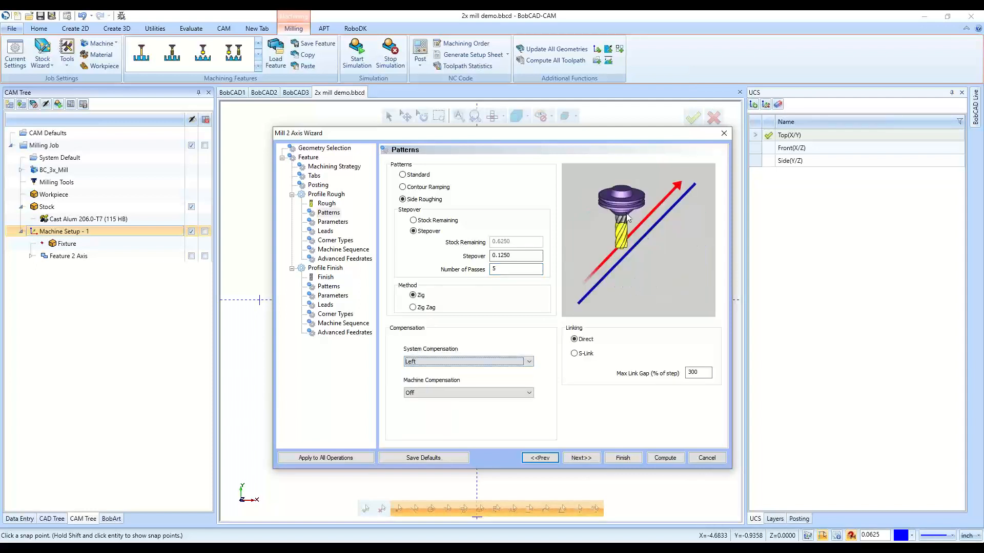
{"action": "left_click", "coordinate": [495, 367]}
{"action": "left_click", "coordinate": [488, 383]}
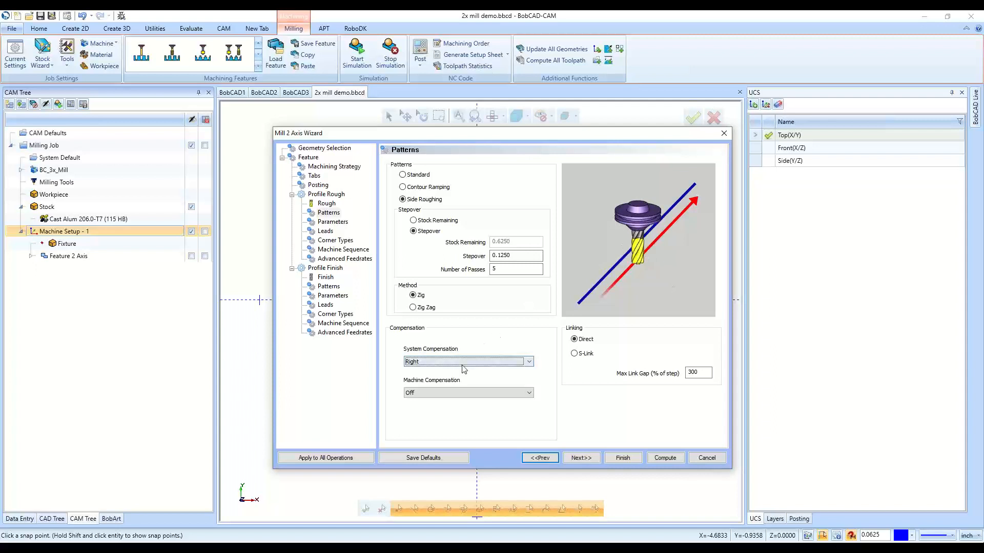
{"action": "left_click", "coordinate": [467, 393]}
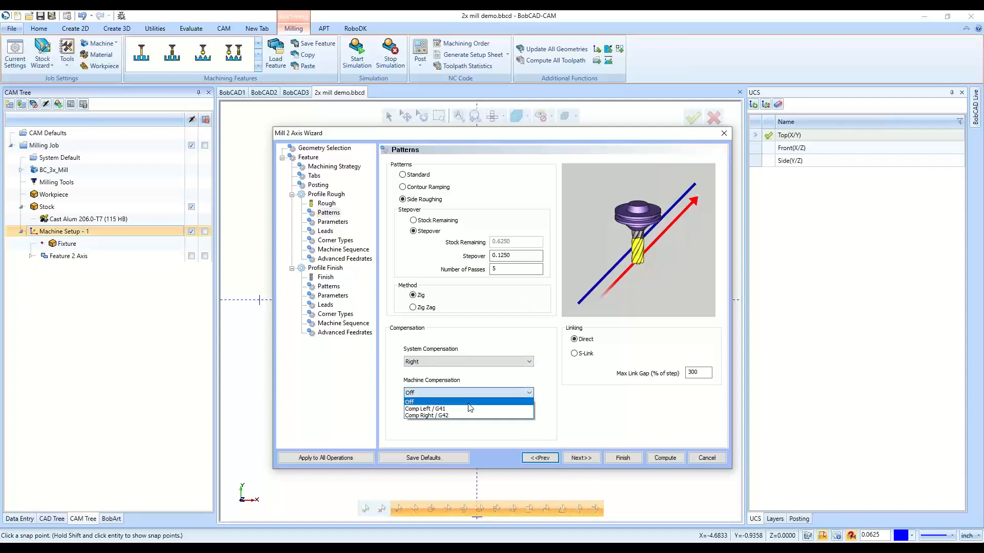
{"action": "left_click", "coordinate": [593, 429]}
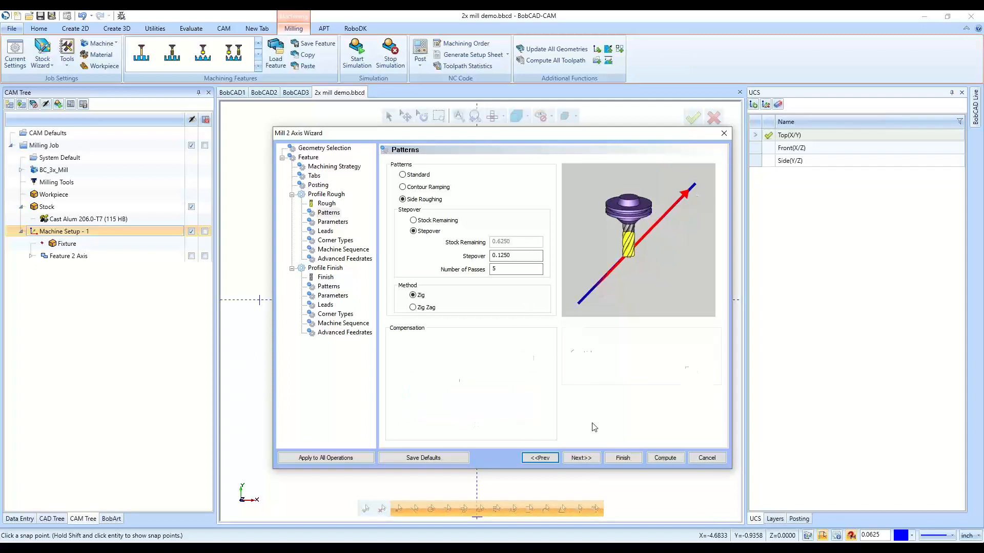
Keep the 0.0150 side allowance and rough in Multiple Steps with a 0.25 depth of cut
{"action": "left_click", "coordinate": [590, 458]}
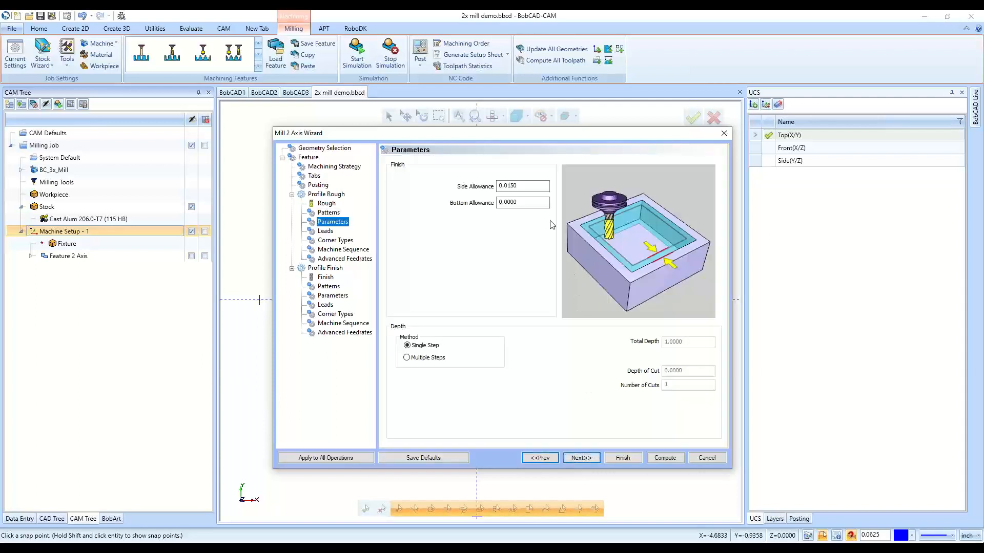
{"action": "left_click", "coordinate": [533, 190]}
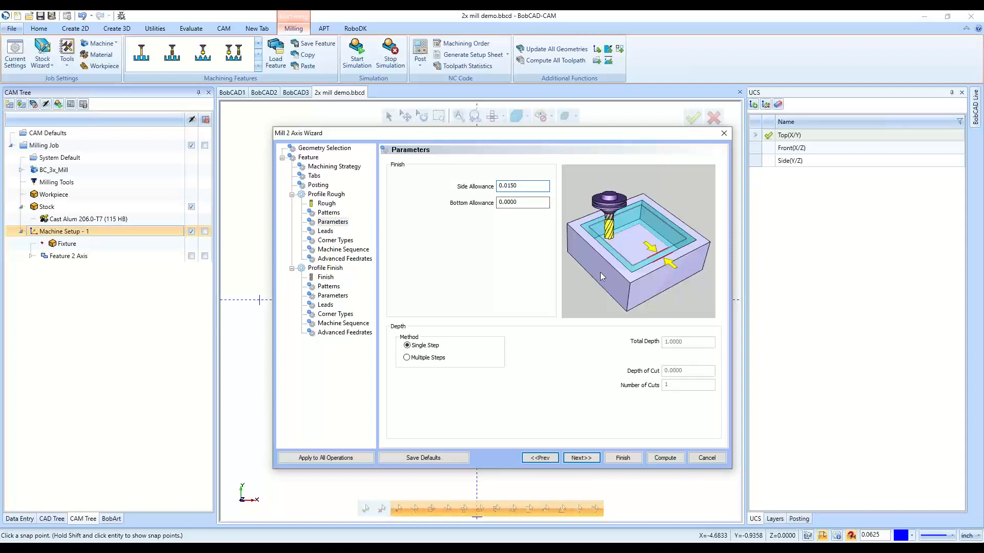
{"action": "left_click", "coordinate": [426, 358]}
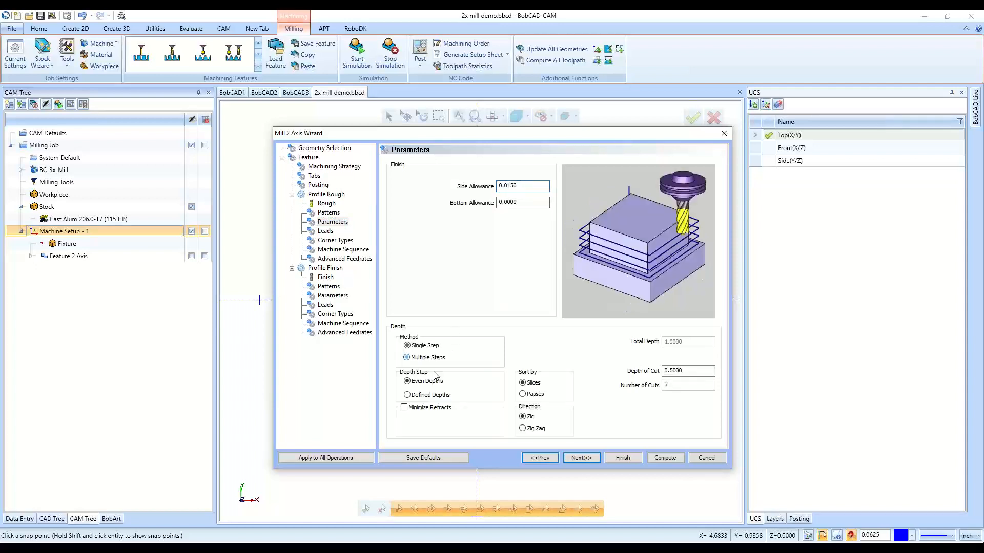
{"action": "double_click", "coordinate": [673, 371]}
{"action": "type", "text": ".25"}
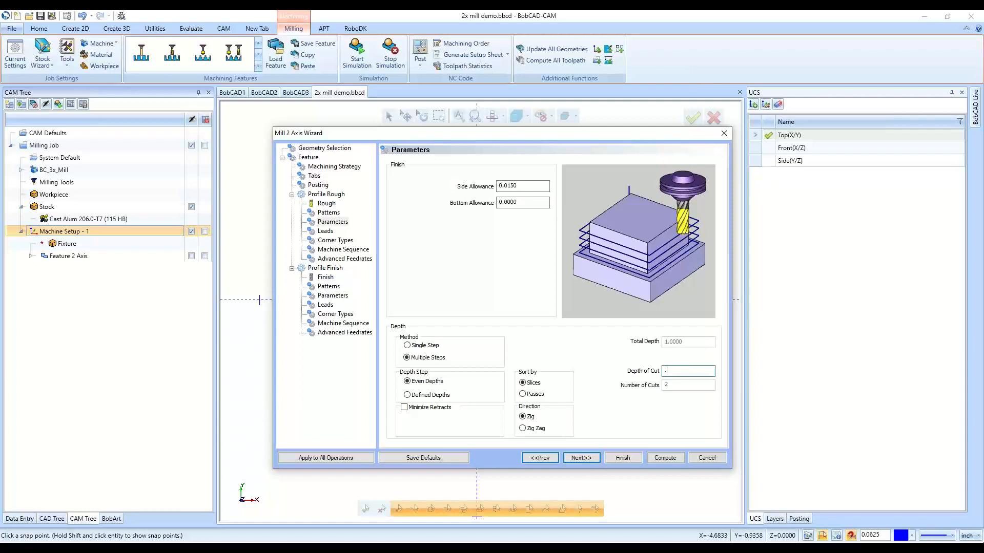
{"action": "key", "text": "Tab"}
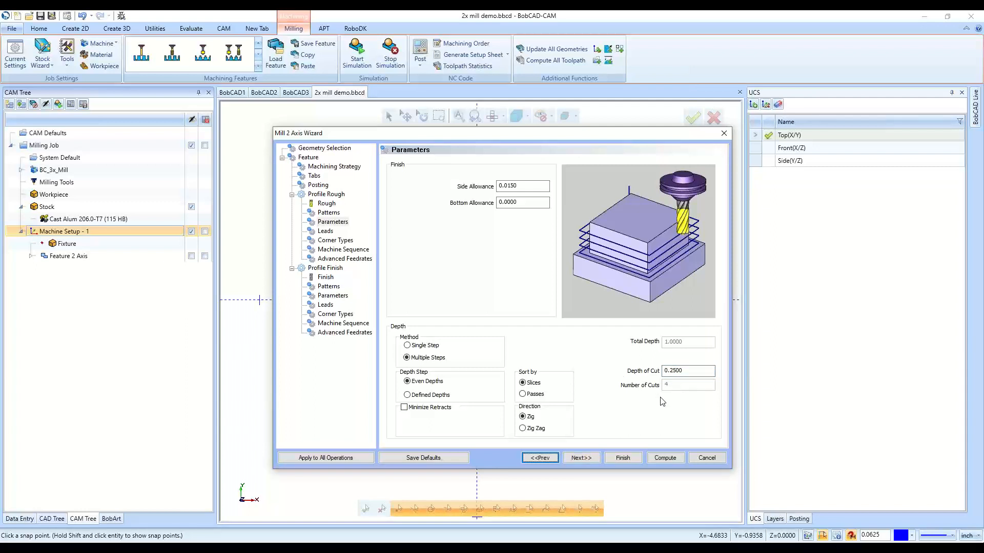
Try the Parallel, Right Angle, Circular and Blend lead-in types for the roughing operation with Plunge entry
{"action": "left_click", "coordinate": [588, 462]}
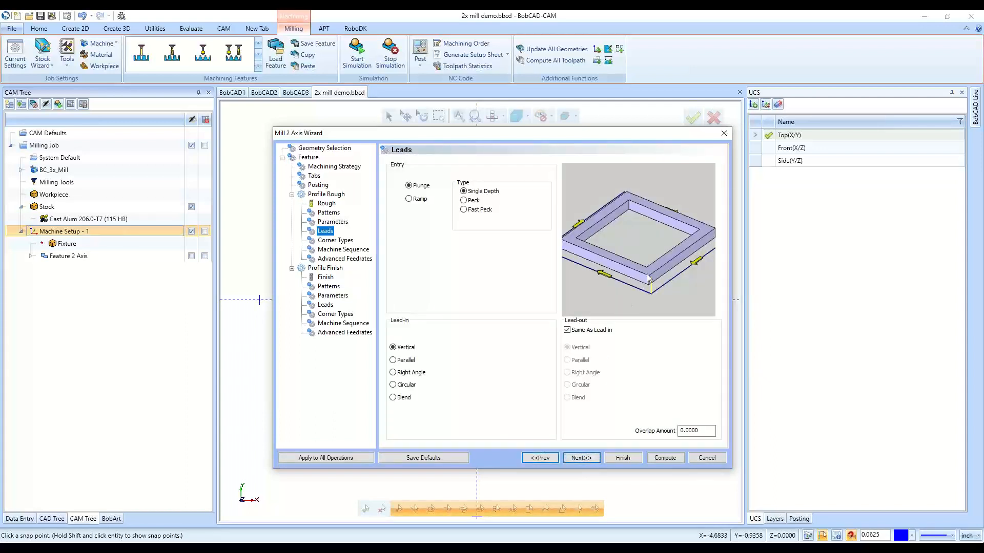
{"action": "left_click", "coordinate": [424, 190]}
{"action": "left_click", "coordinate": [393, 361]}
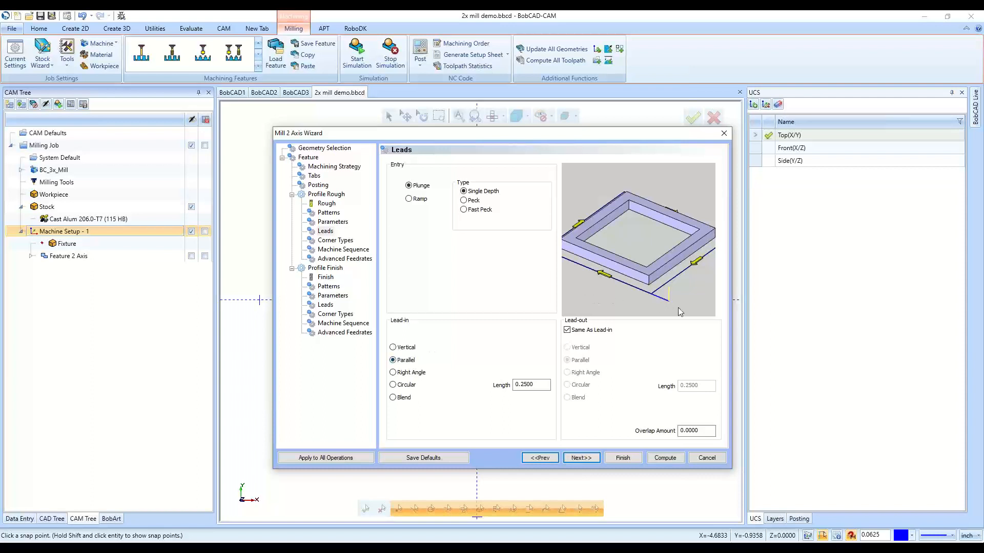
{"action": "left_click", "coordinate": [413, 373]}
{"action": "left_click", "coordinate": [410, 385]}
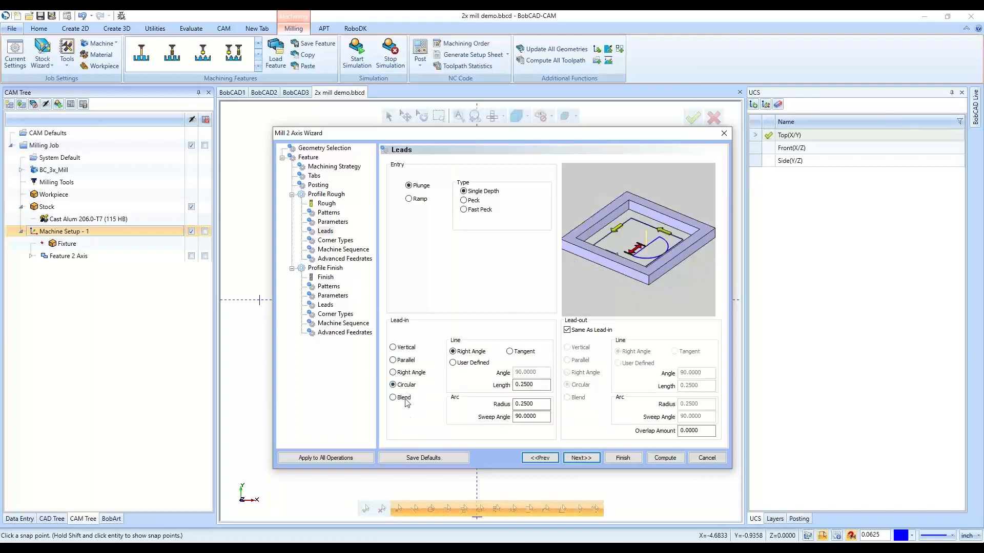
{"action": "left_click", "coordinate": [412, 398]}
Use a Right Angle lead-in with a length of 0.5 for the roughing operation
{"action": "left_click", "coordinate": [412, 373]}
{"action": "key", "text": "Tab"}
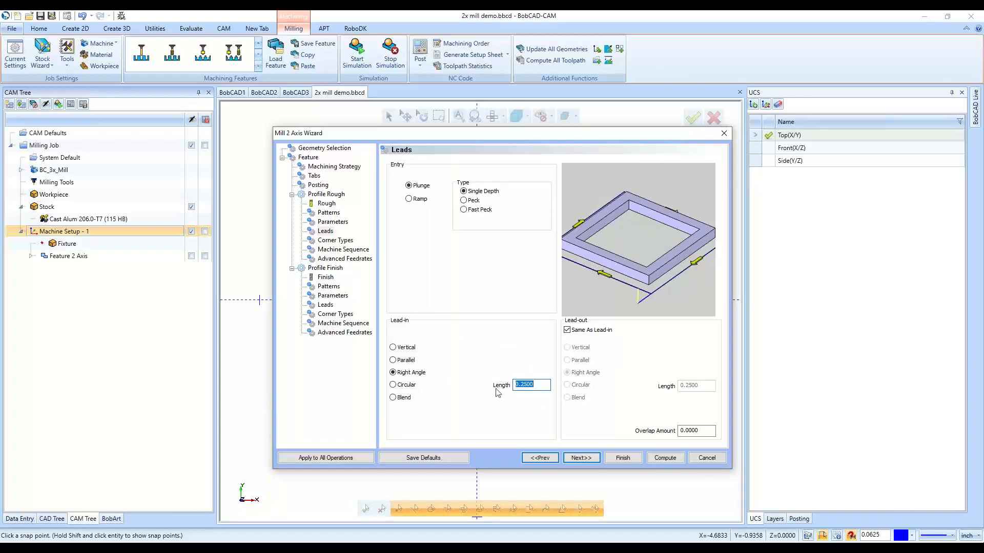
{"action": "type", "text": ".5"}
{"action": "key", "text": "Tab"}
Try the Round, Loop Radius, Loop Length, Triangle and Bisect Line external corners, and return to Sharp
{"action": "left_click", "coordinate": [576, 459]}
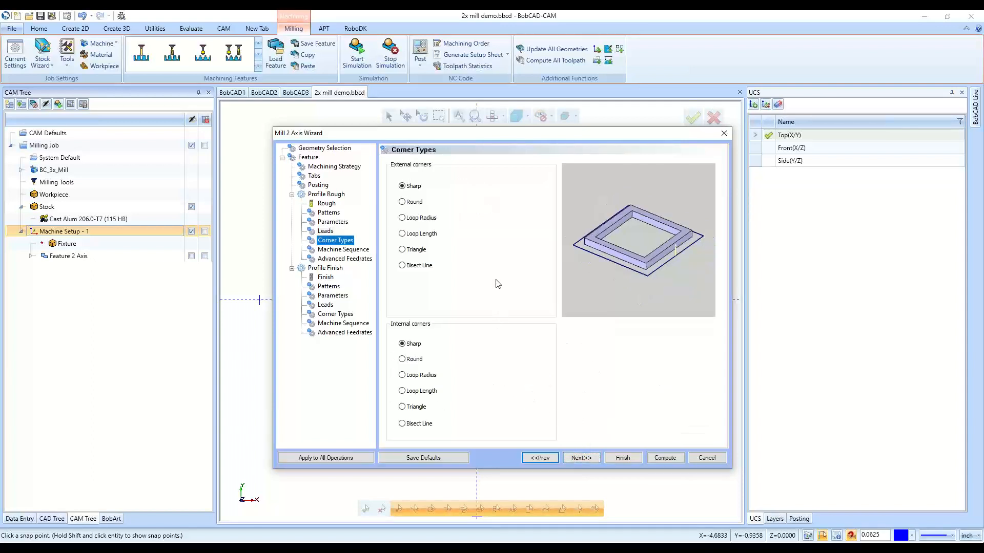
{"action": "left_click", "coordinate": [417, 190]}
{"action": "left_click", "coordinate": [402, 202]}
{"action": "left_click", "coordinate": [423, 218]}
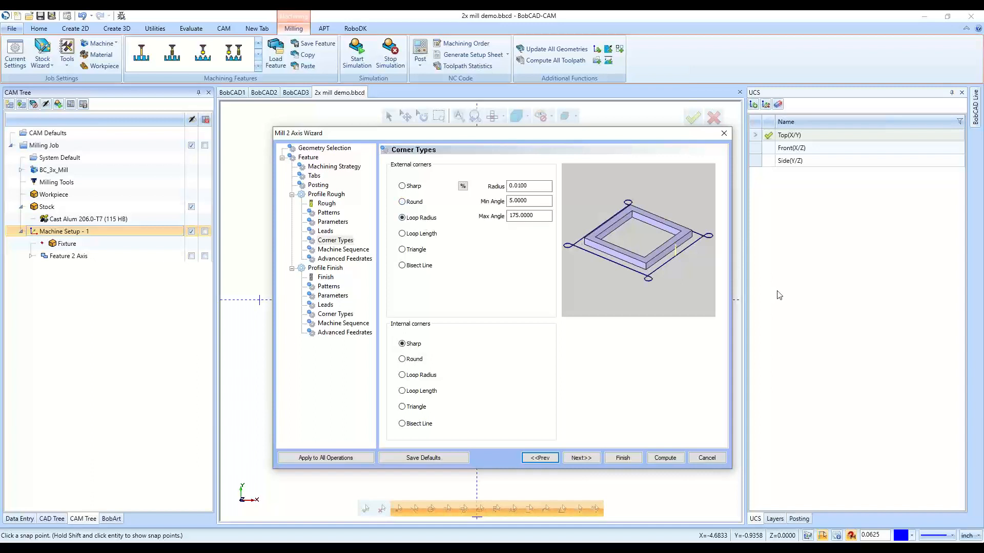
{"action": "left_click", "coordinate": [408, 233]}
{"action": "left_click", "coordinate": [412, 251]}
{"action": "left_click", "coordinate": [424, 266]}
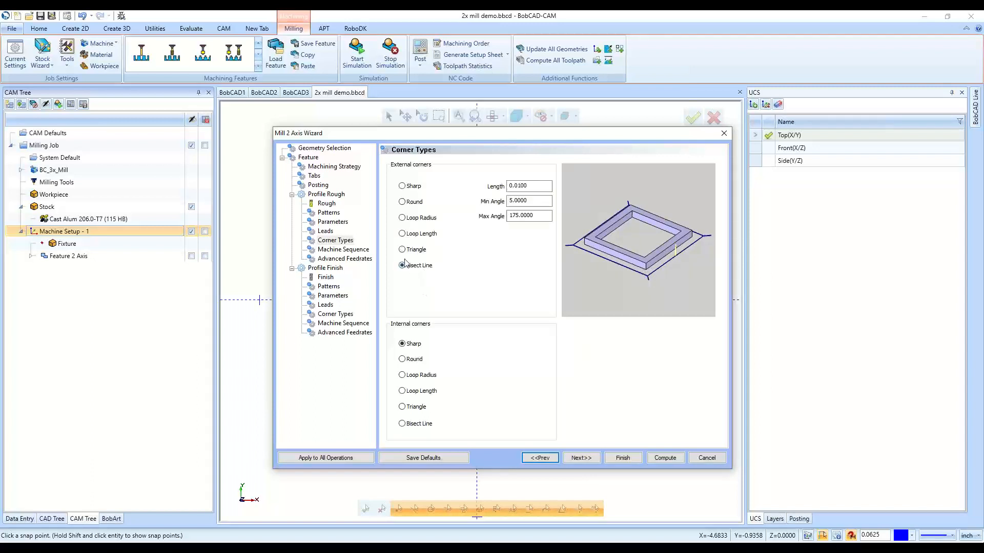
{"action": "left_click", "coordinate": [403, 186]}
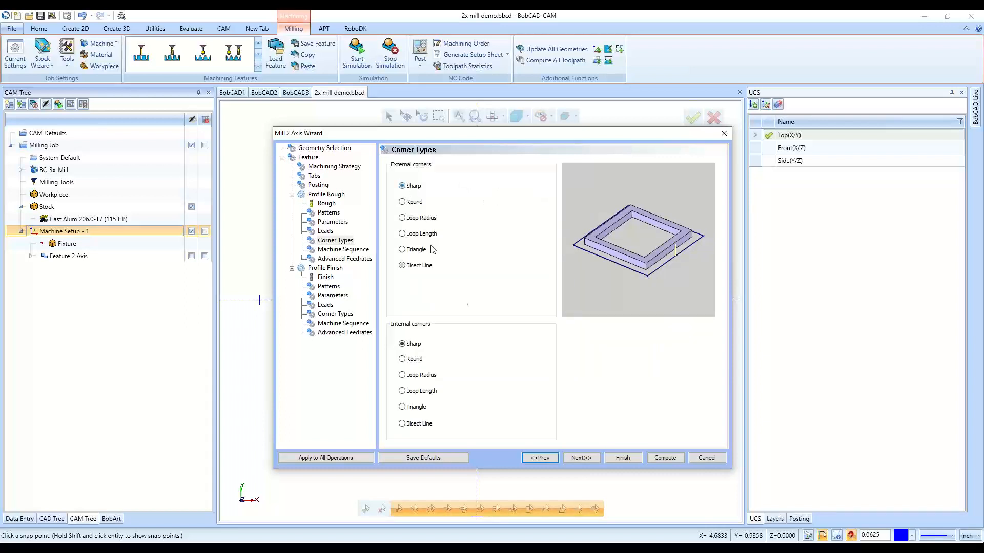
Try the No Sorting, X Direction and Y Direction sort orders for roughing, and return to Closest
{"action": "left_click", "coordinate": [581, 457]}
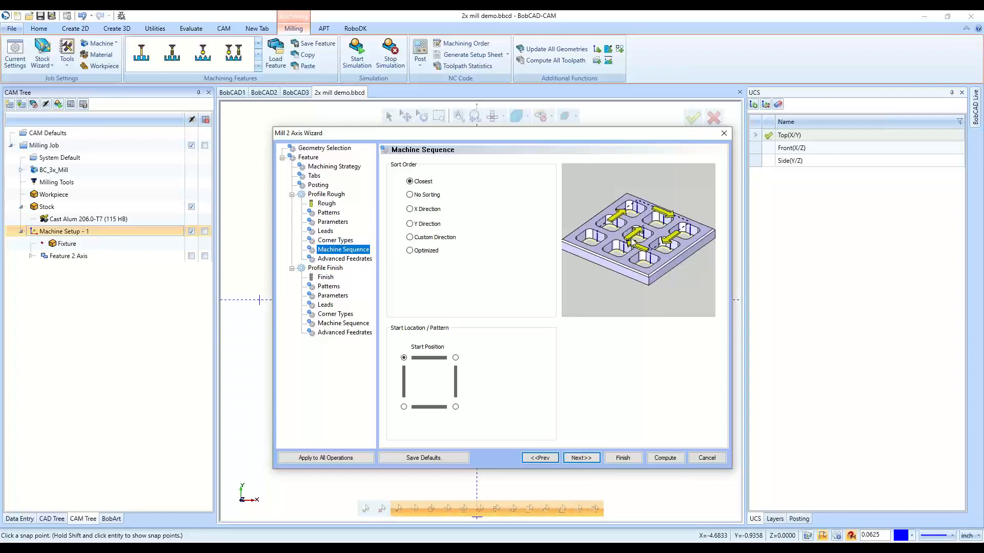
{"action": "left_click", "coordinate": [414, 195]}
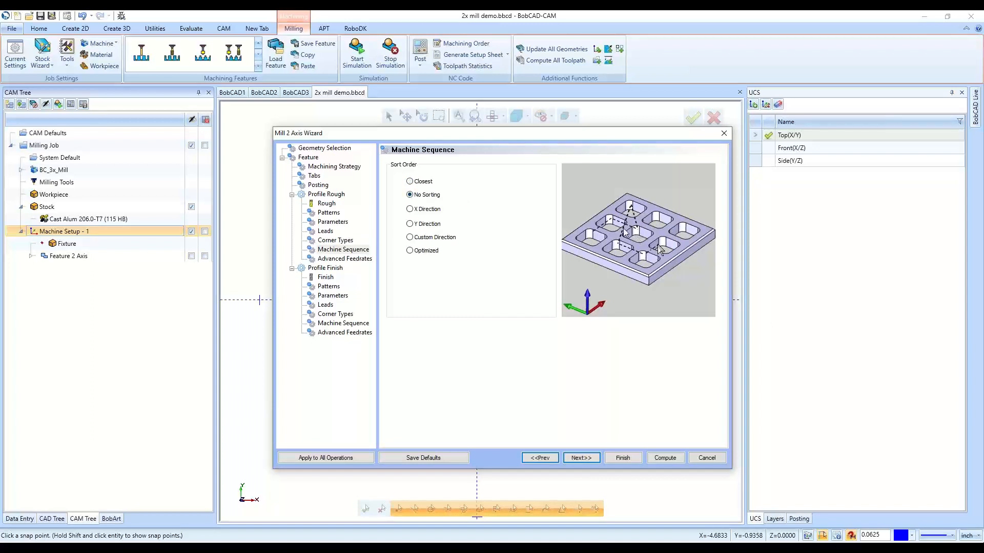
{"action": "left_click", "coordinate": [427, 212]}
{"action": "left_click", "coordinate": [428, 224]}
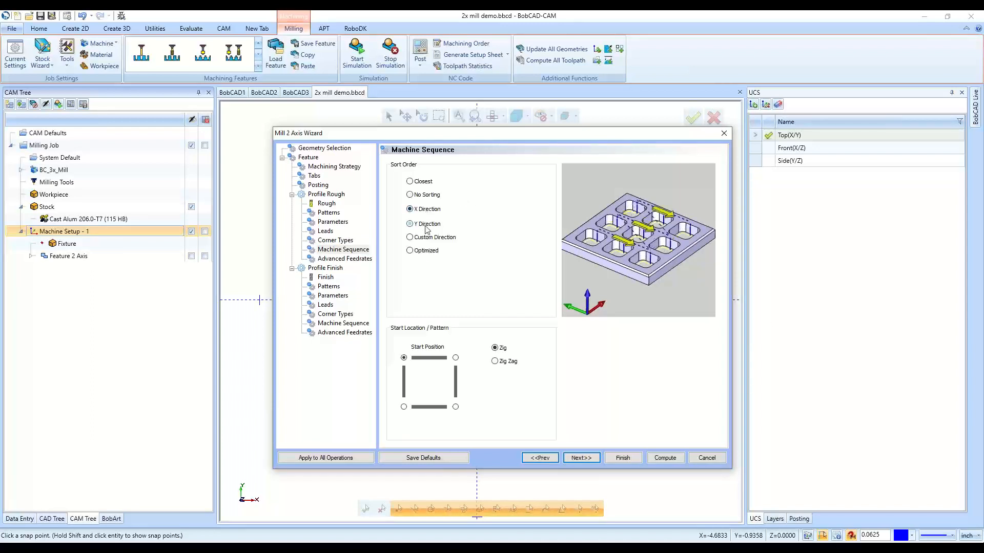
{"action": "left_click", "coordinate": [426, 182]}
Try the lead-in and lead-out feedrate percentage overrides for roughing, and switch both off again
{"action": "left_click", "coordinate": [572, 454]}
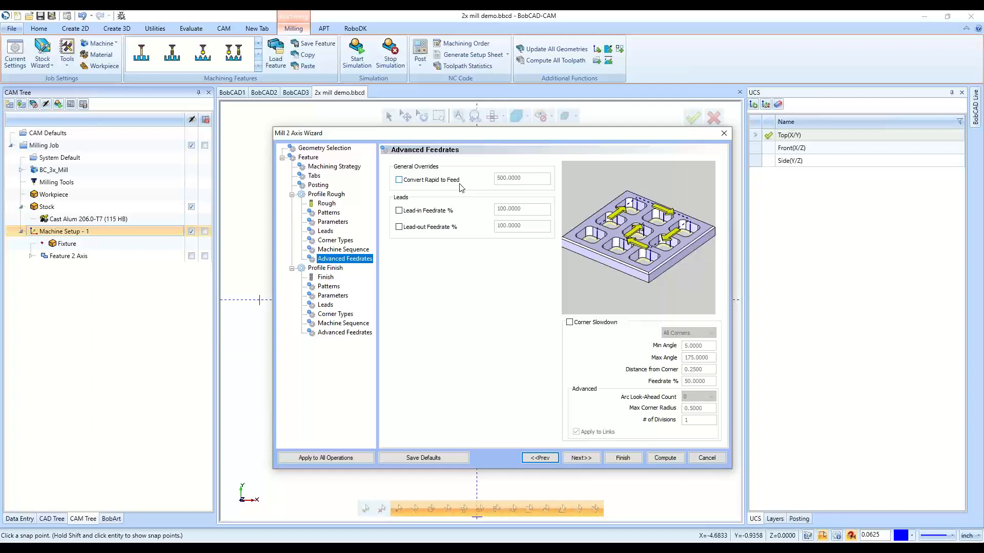
{"action": "left_click", "coordinate": [431, 212]}
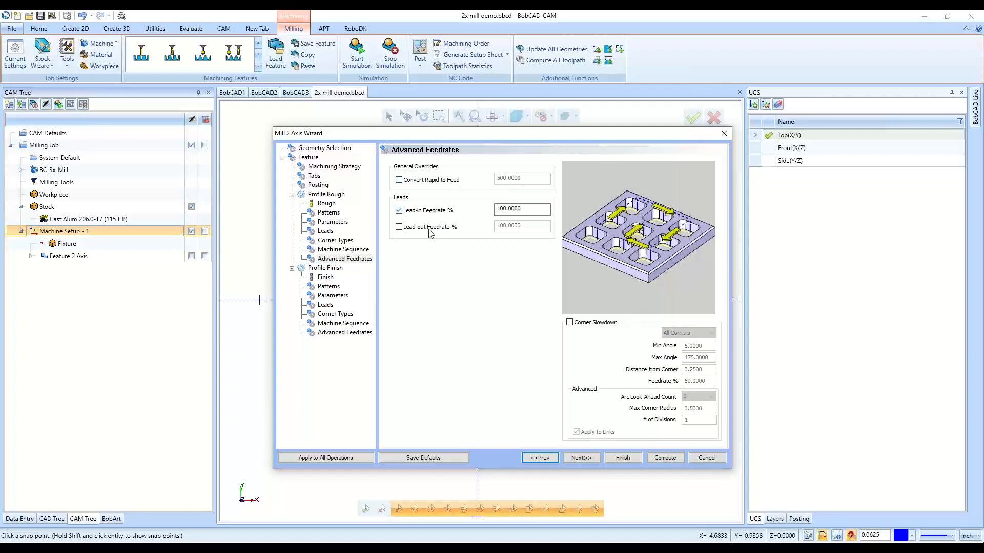
{"action": "left_click", "coordinate": [430, 231]}
{"action": "left_click", "coordinate": [424, 211]}
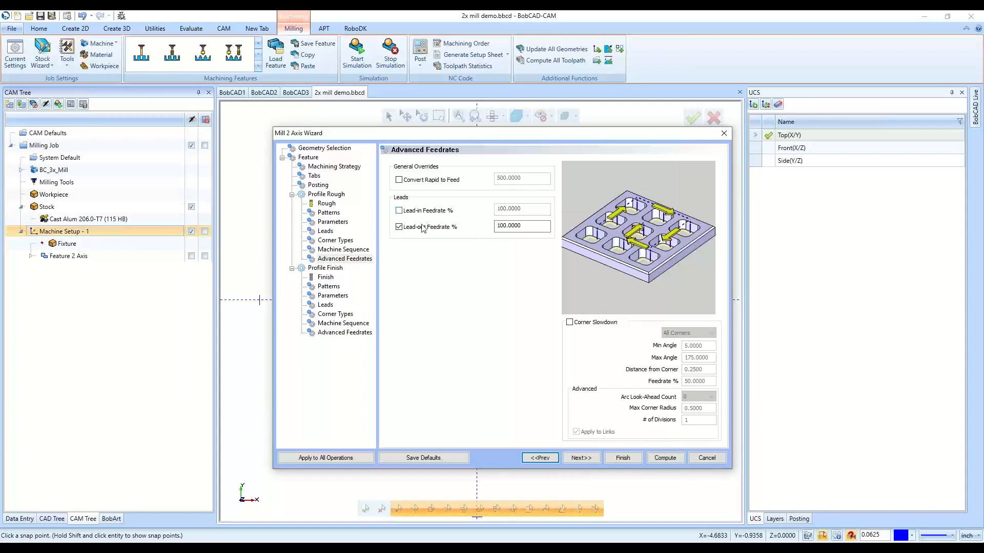
{"action": "left_click", "coordinate": [423, 227]}
Set the system compensation of the finishing operation to Right
{"action": "left_click", "coordinate": [582, 458]}
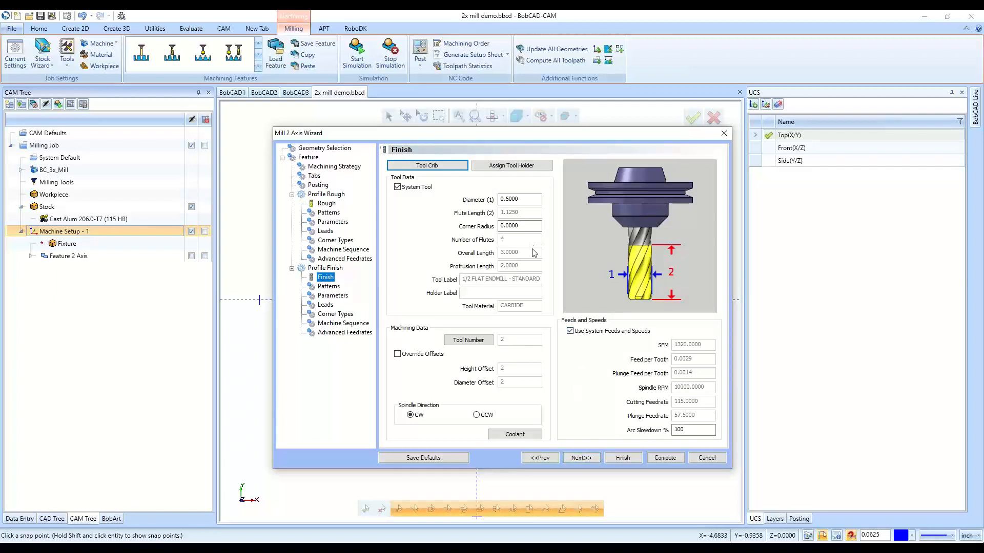
{"action": "left_click", "coordinate": [583, 460]}
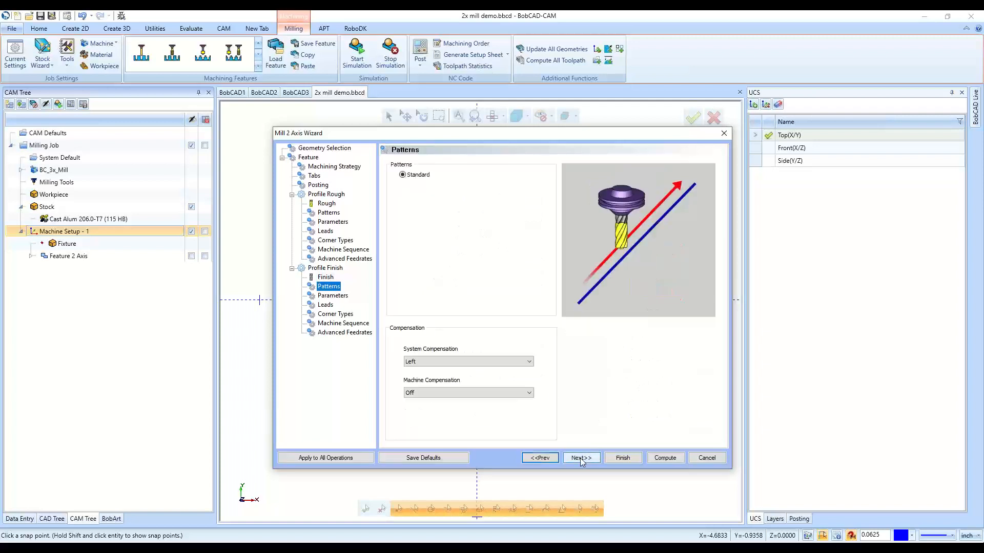
{"action": "left_click", "coordinate": [514, 362]}
{"action": "left_click", "coordinate": [488, 383]}
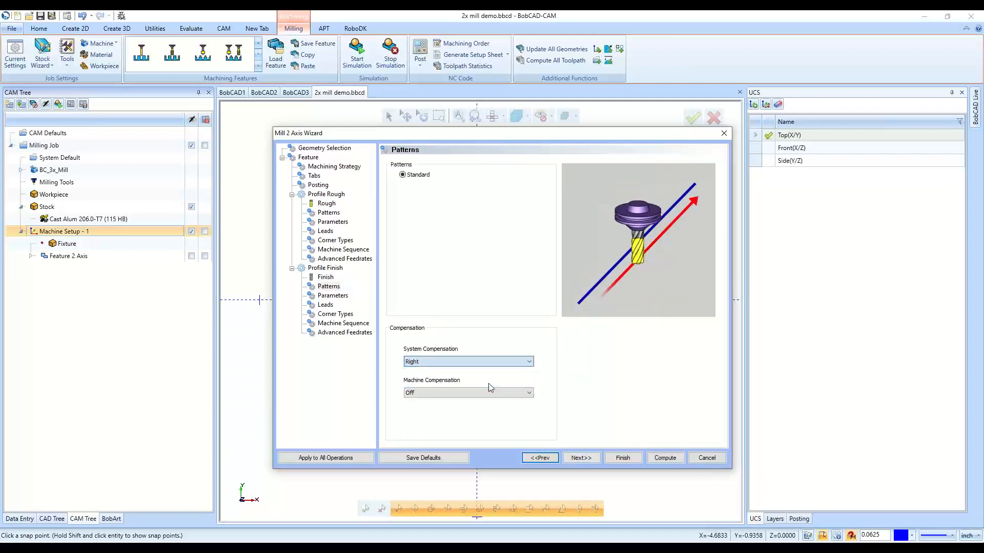
{"action": "left_click", "coordinate": [587, 461]}
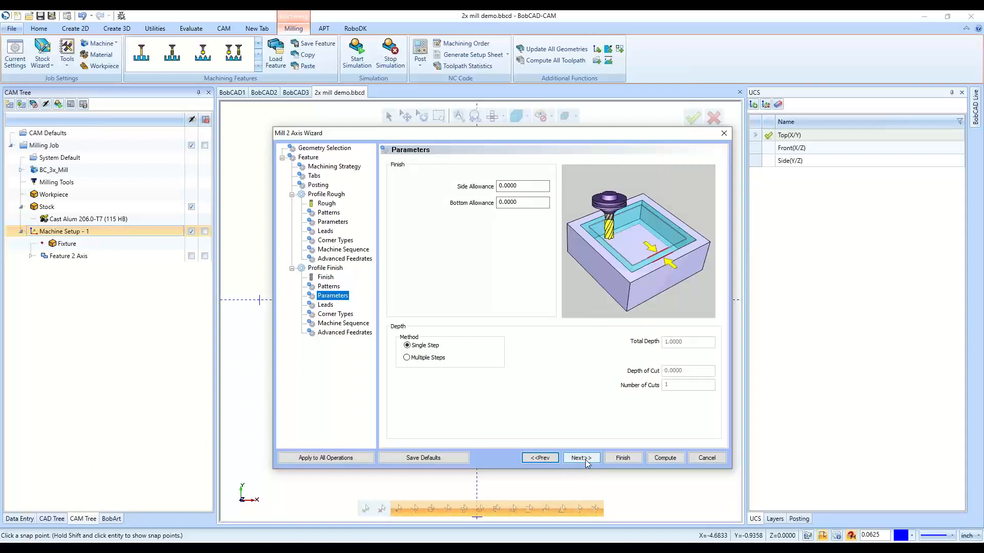
{"action": "left_click", "coordinate": [527, 187]}
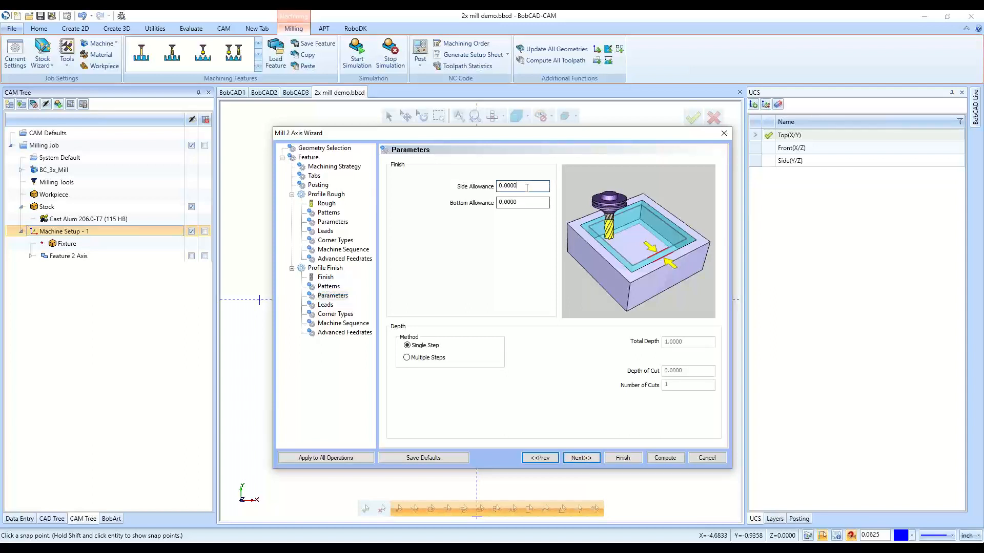
Use a Right Angle lead-in with a length of 0.5 for the finishing operation
{"action": "left_click", "coordinate": [584, 458]}
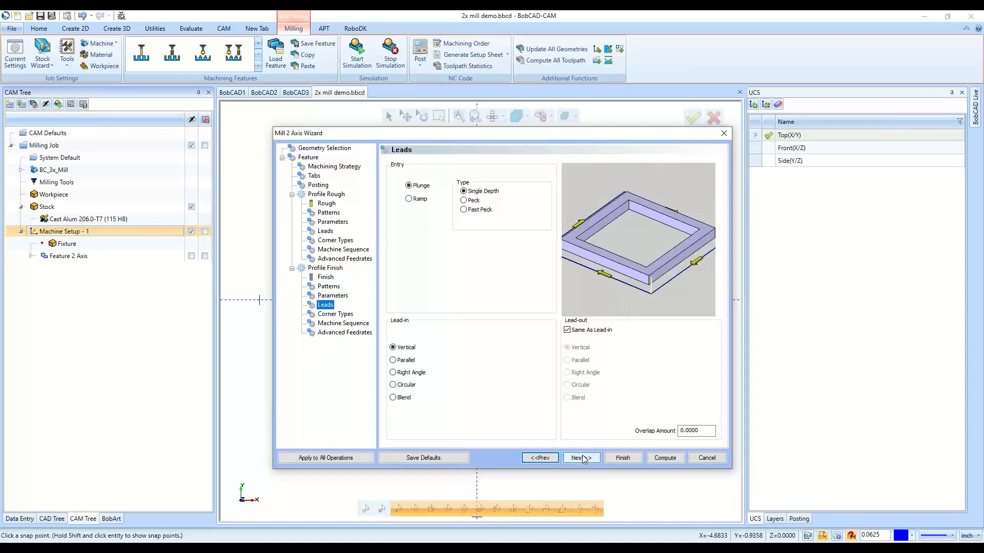
{"action": "left_click", "coordinate": [393, 373]}
{"action": "left_click_drag", "start_coordinate": [547, 385], "coordinate": [513, 385]}
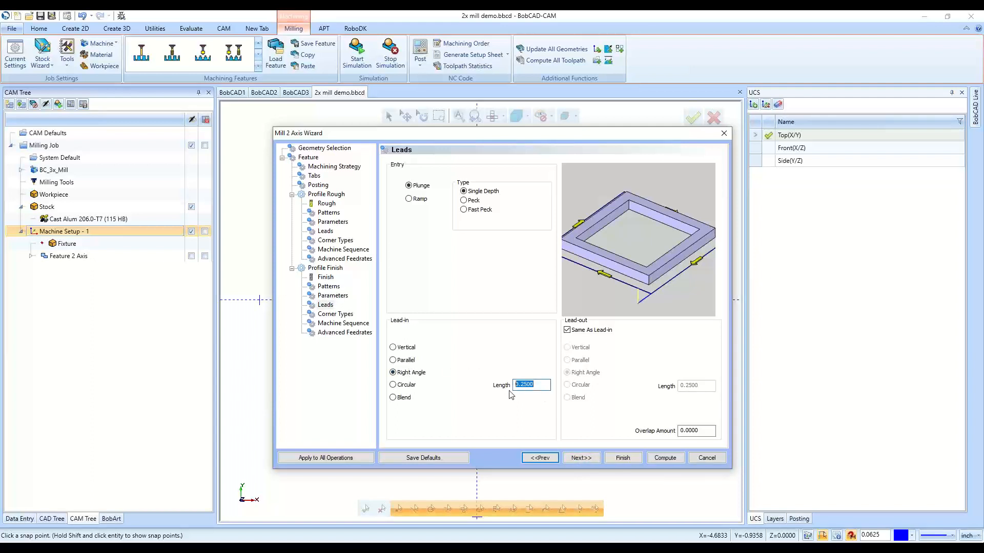
{"action": "type", "text": ".5"}
{"action": "key", "text": "Tab"}
Keep the remaining finishing corner, sequence and feedrate settings and compute the feature's toolpaths
{"action": "left_click", "coordinate": [580, 460]}
{"action": "left_click", "coordinate": [579, 459]}
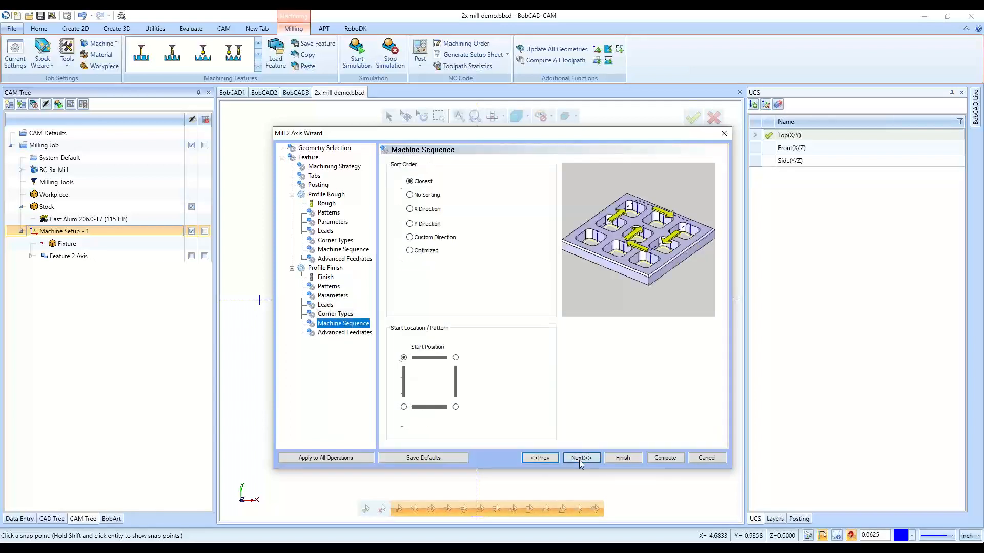
{"action": "left_click", "coordinate": [579, 460]}
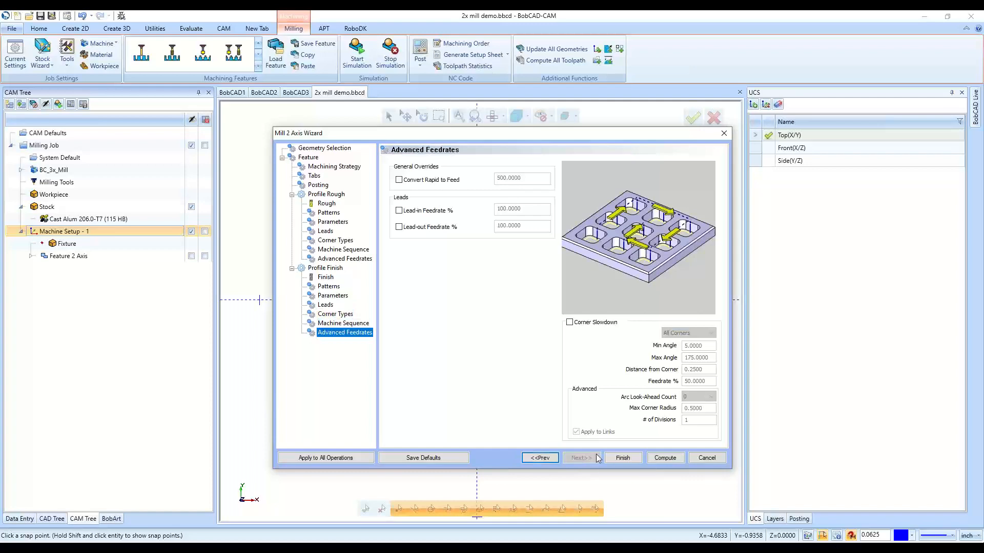
{"action": "left_click", "coordinate": [661, 458]}
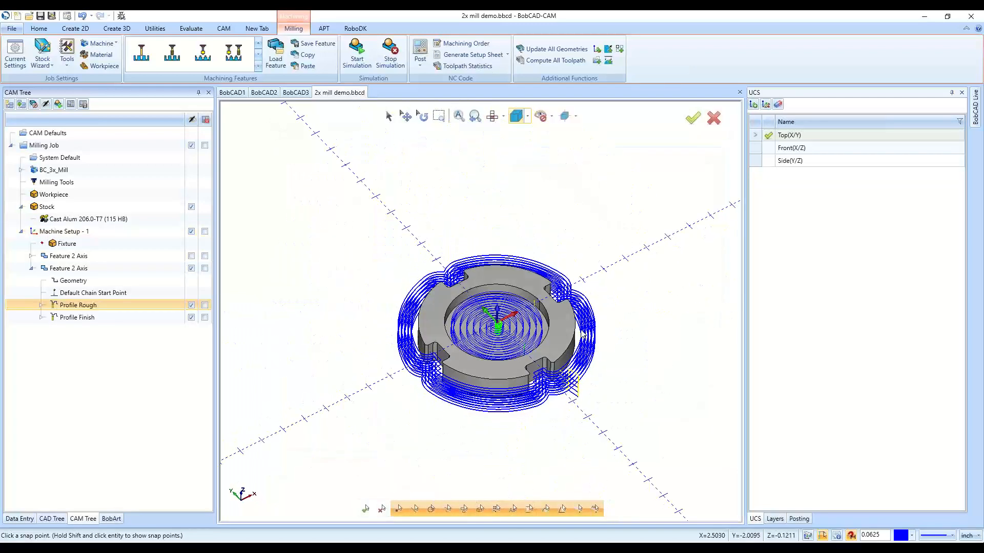
Unblank the whole milling job and check the roughing passes against the corners of the stock
{"action": "left_click", "coordinate": [76, 207]}
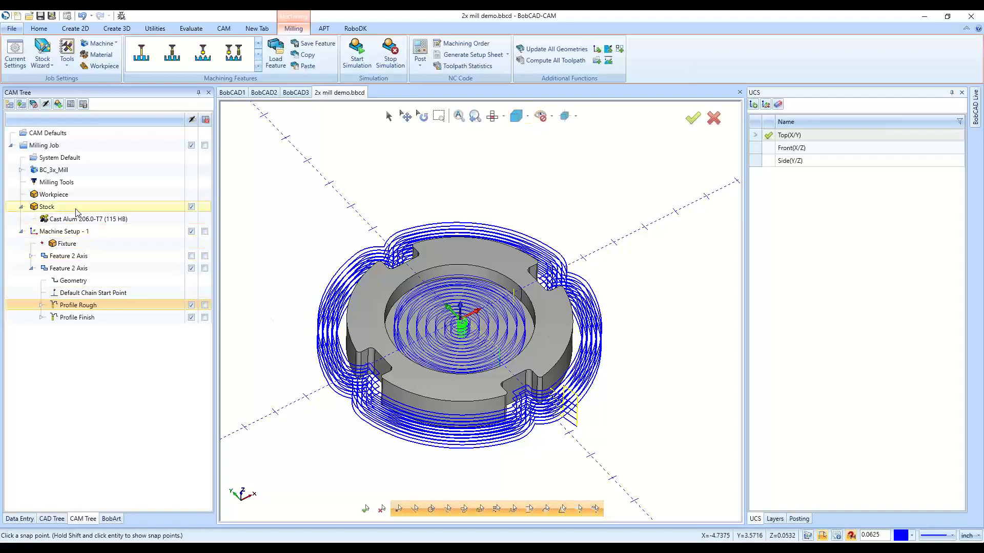
{"action": "left_click", "coordinate": [191, 145]}
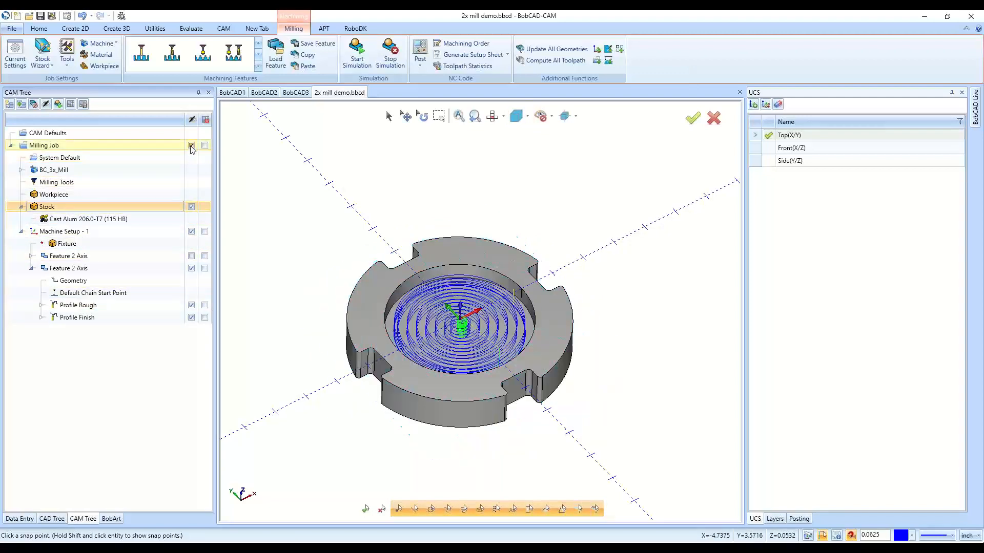
{"action": "middle_click_drag", "start_coordinate": [653, 376], "coordinate": [542, 446]}
{"action": "scroll", "coordinate": [540, 451], "scroll_direction": "up", "scroll_amount": 5}
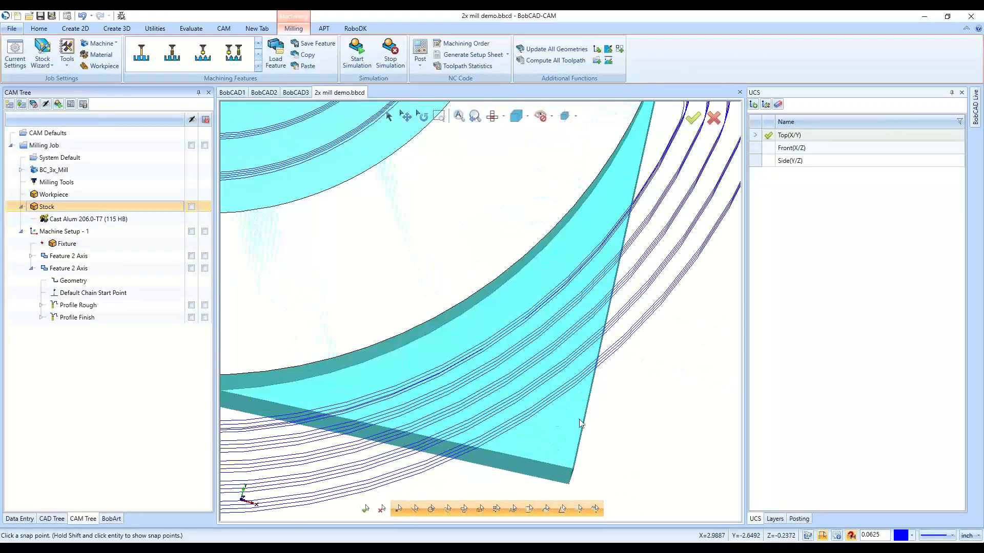
{"action": "scroll", "coordinate": [579, 423], "scroll_direction": "down", "scroll_amount": 3}
{"action": "scroll", "coordinate": [579, 423], "scroll_direction": "down", "scroll_amount": 3}
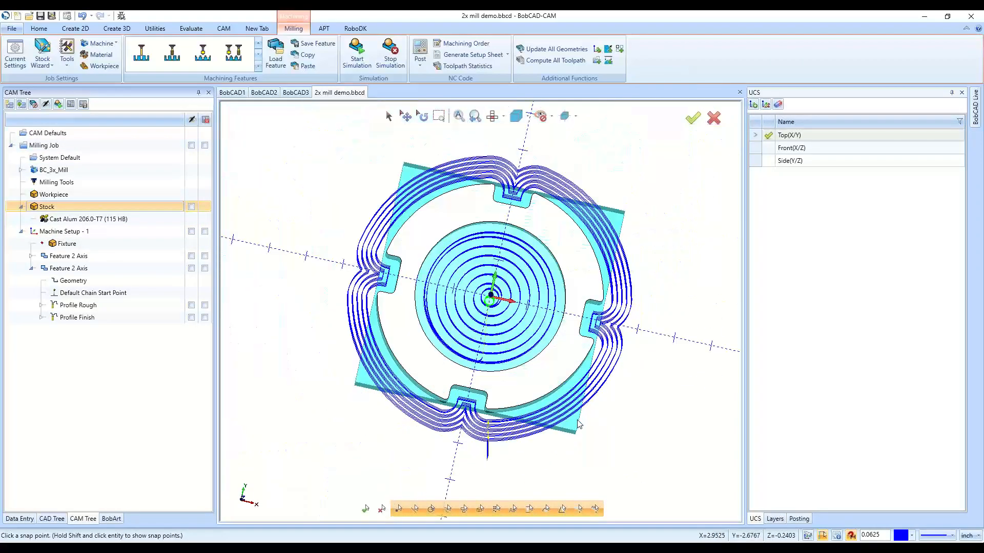
Set the number of side-roughing passes in Profile Rough to 7 and recompute the toolpath
{"action": "double_click", "coordinate": [81, 305]}
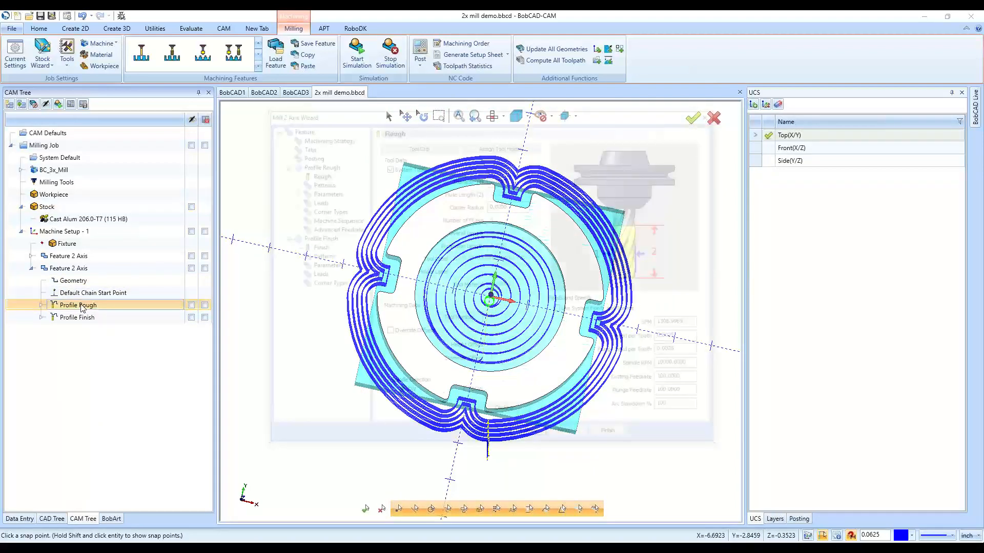
{"action": "left_click", "coordinate": [319, 183]}
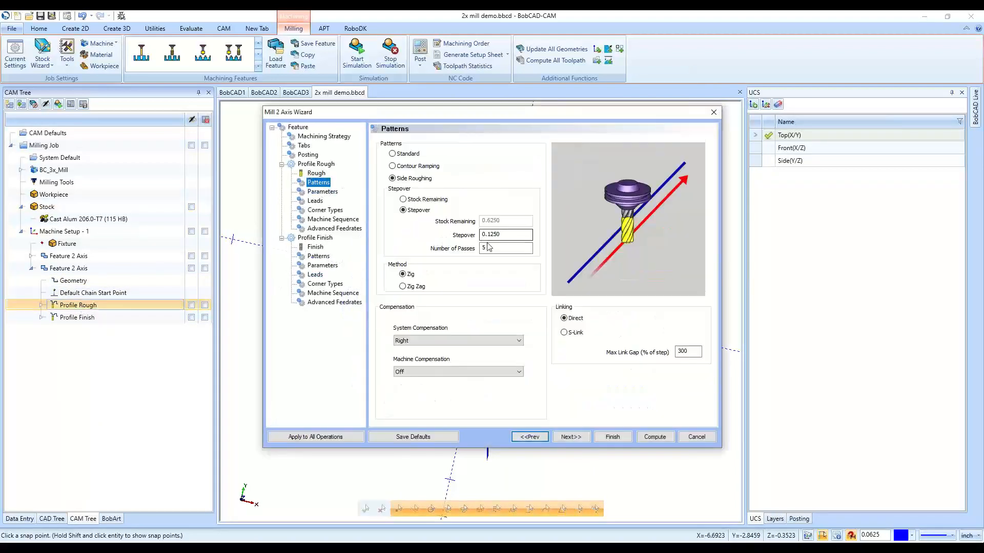
{"action": "left_click_drag", "start_coordinate": [489, 249], "coordinate": [464, 251]}
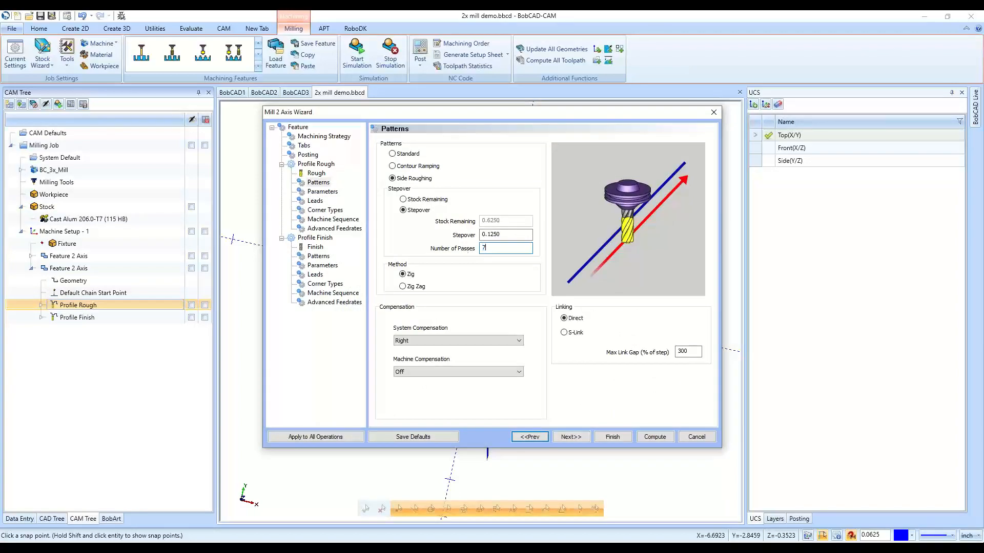
{"action": "type", "text": "7"}
{"action": "left_click", "coordinate": [650, 436]}
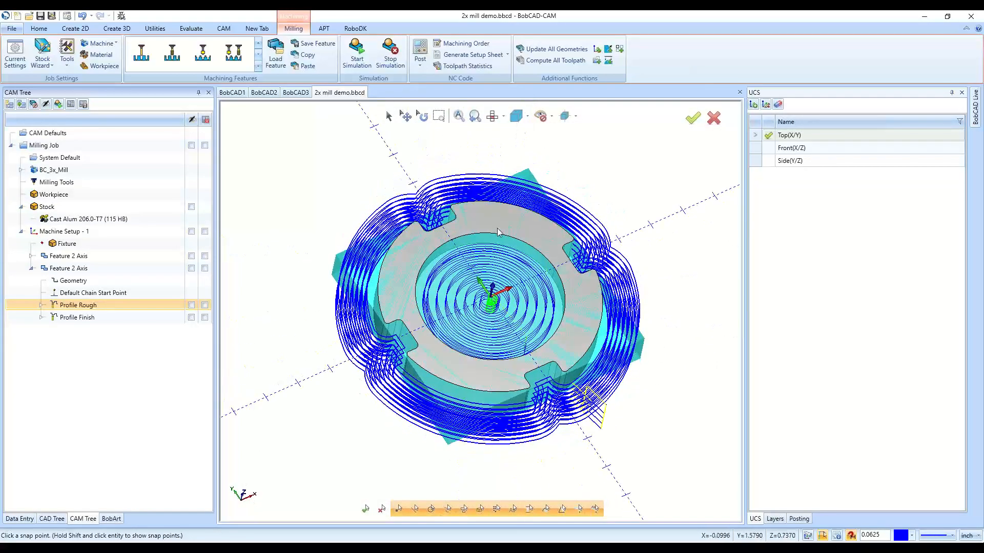
Examine how the outer roughing passes cover the stock corners and where the leads enter beside the notch
{"action": "middle_click_drag", "start_coordinate": [556, 217], "coordinate": [553, 209]}
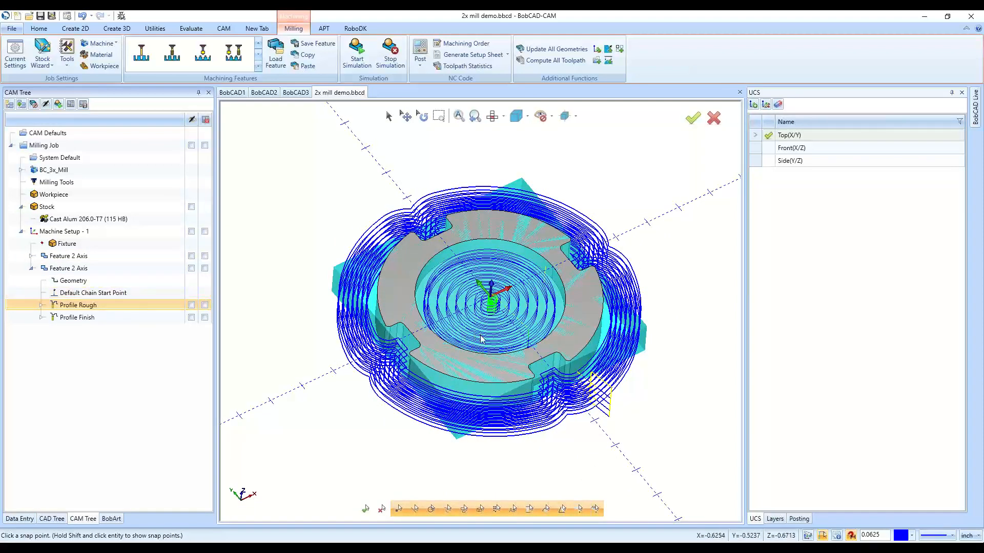
{"action": "scroll", "coordinate": [531, 318], "scroll_direction": "up", "scroll_amount": 5}
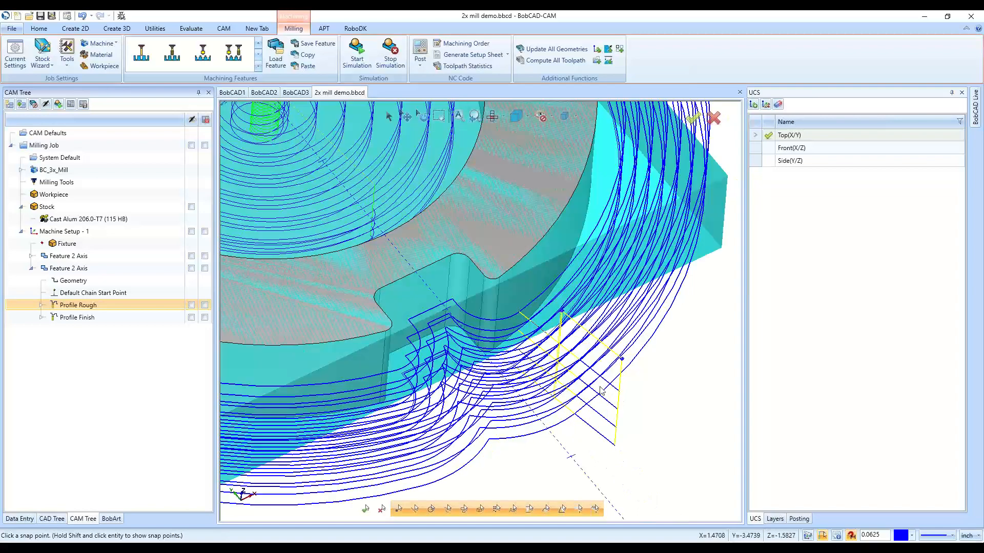
{"action": "scroll", "coordinate": [579, 353], "scroll_direction": "down", "scroll_amount": 4}
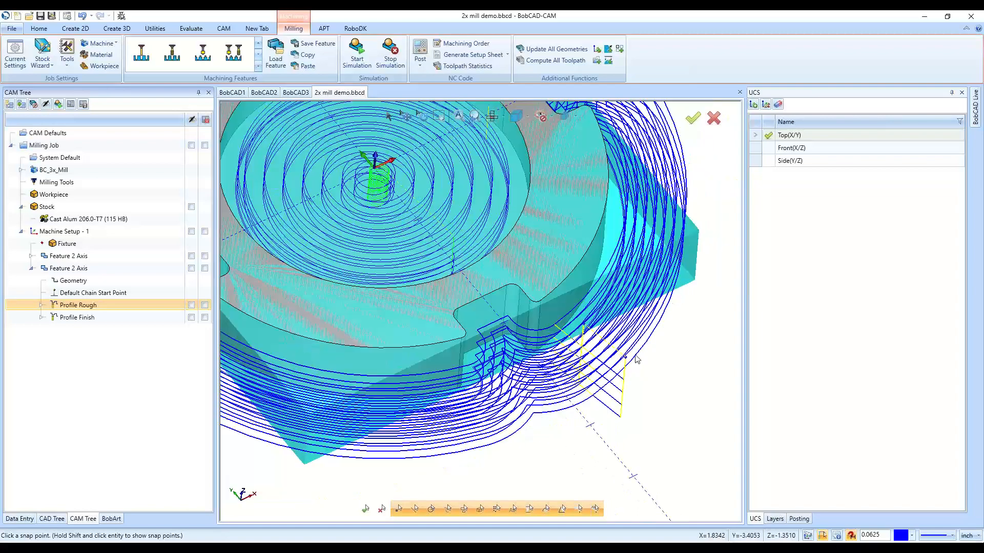
{"action": "scroll", "coordinate": [597, 338], "scroll_direction": "up", "scroll_amount": 3}
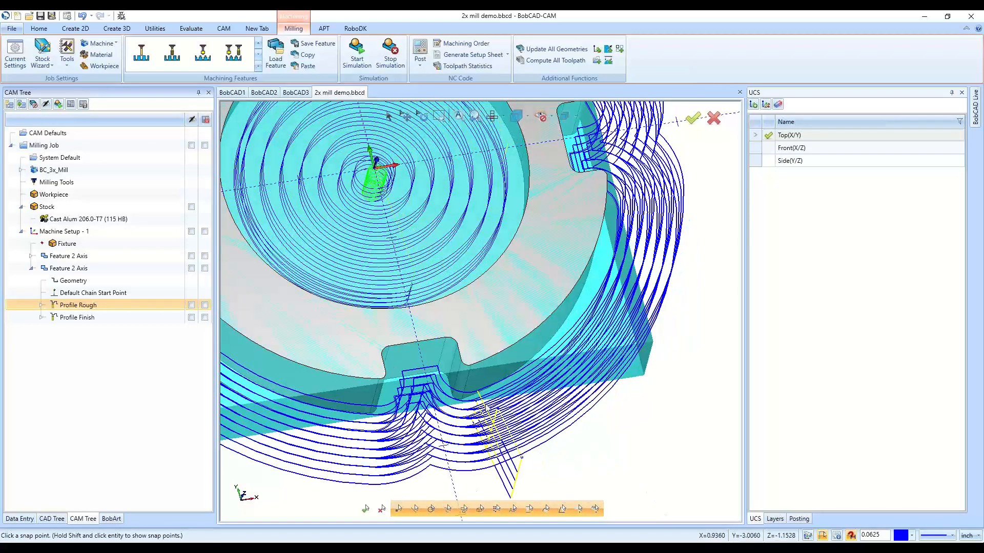
{"action": "scroll", "coordinate": [505, 436], "scroll_direction": "up", "scroll_amount": 1}
{"action": "scroll", "coordinate": [530, 400], "scroll_direction": "down", "scroll_amount": 8}
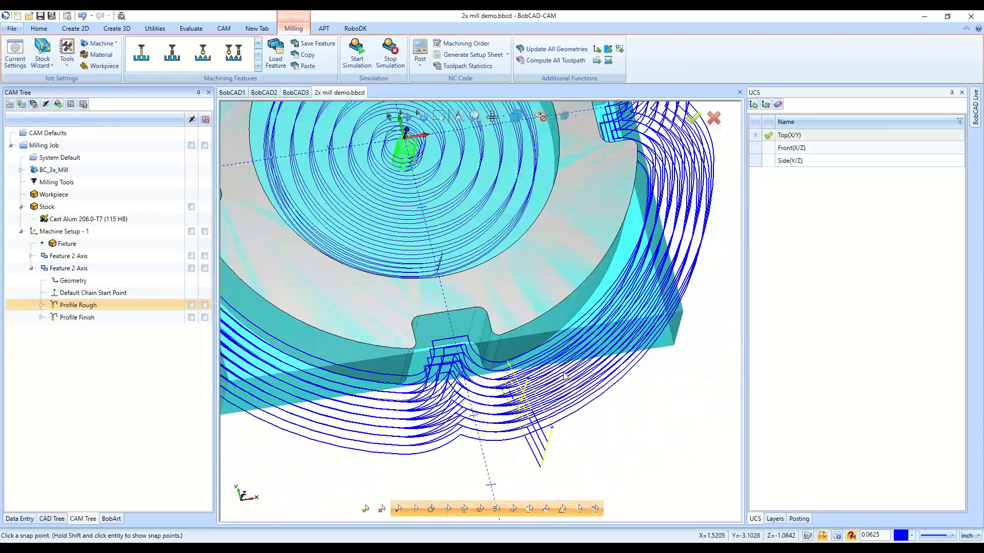
{"action": "scroll", "coordinate": [578, 322], "scroll_direction": "up", "scroll_amount": 5}
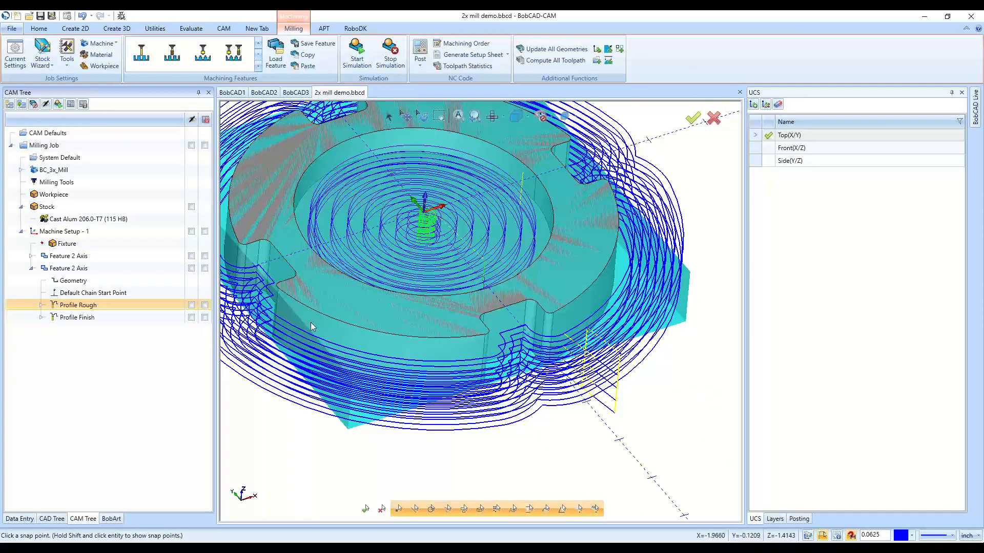
Move the outer profile's default chain start point to the other corner of the same notch and recompute all toolpaths of the feature
{"action": "left_click", "coordinate": [133, 295]}
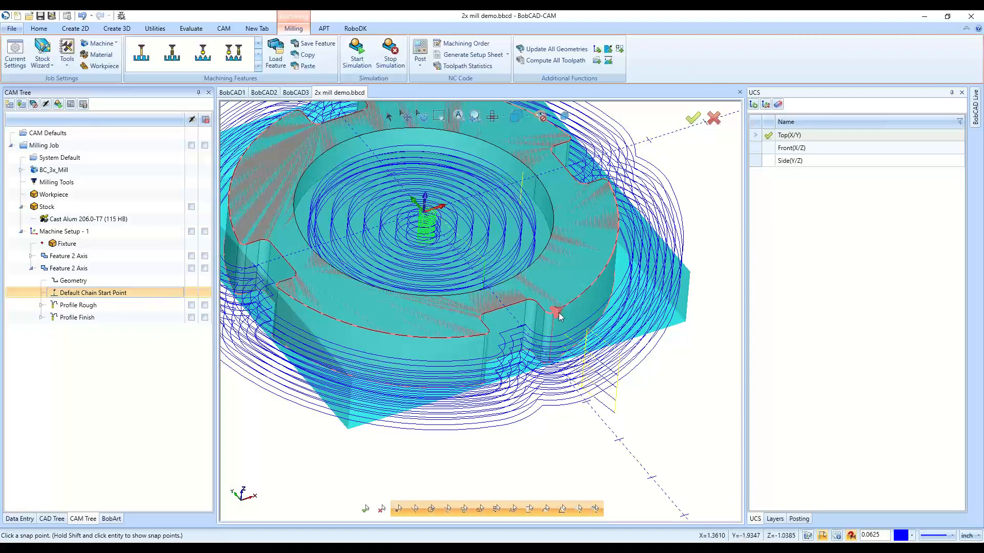
{"action": "right_click", "coordinate": [120, 292]}
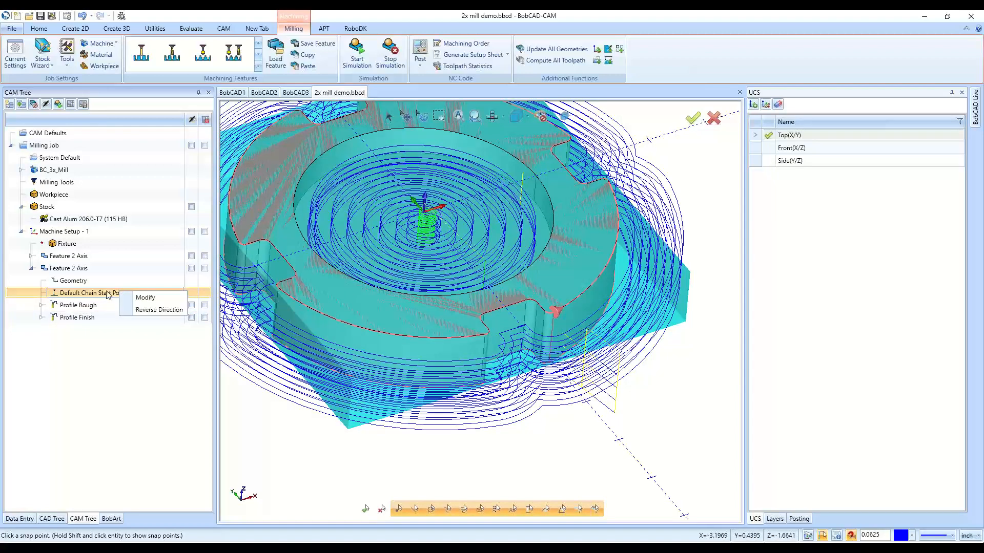
{"action": "left_click", "coordinate": [132, 298]}
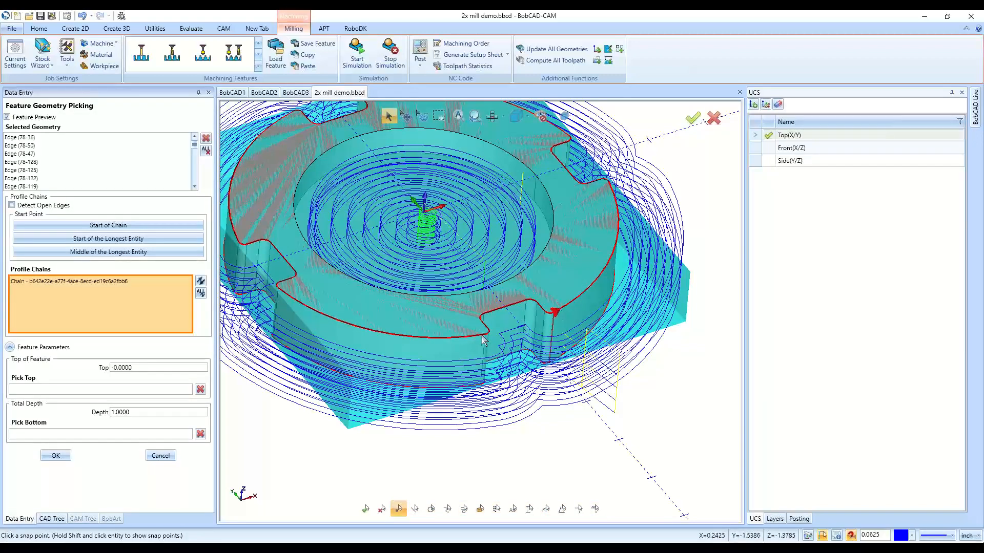
{"action": "left_click", "coordinate": [482, 337]}
{"action": "left_click", "coordinate": [61, 457]}
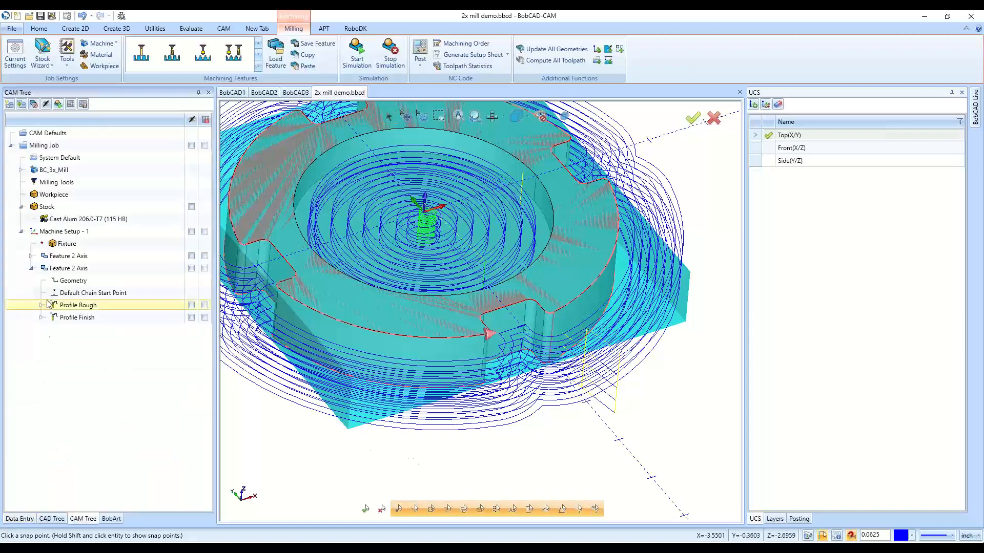
{"action": "right_click", "coordinate": [75, 268]}
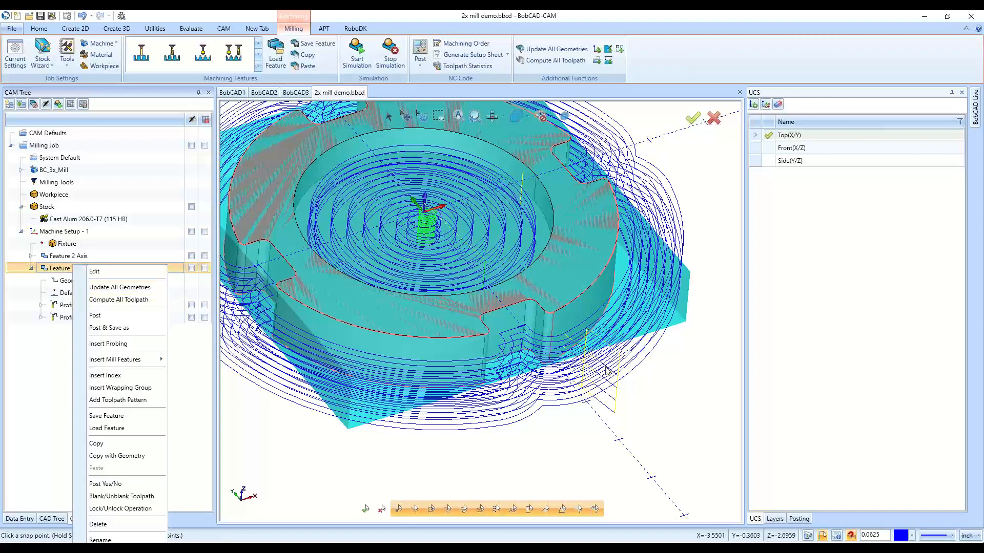
{"action": "left_click", "coordinate": [122, 302]}
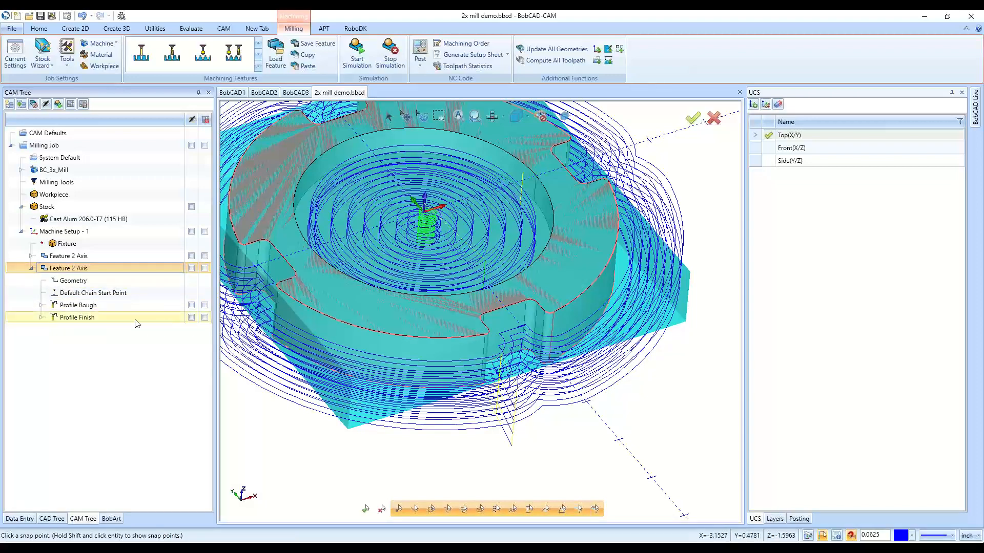
Backplot the outer Profile Rough operation to check where the tool enters beside the notch
{"action": "right_click", "coordinate": [117, 310]}
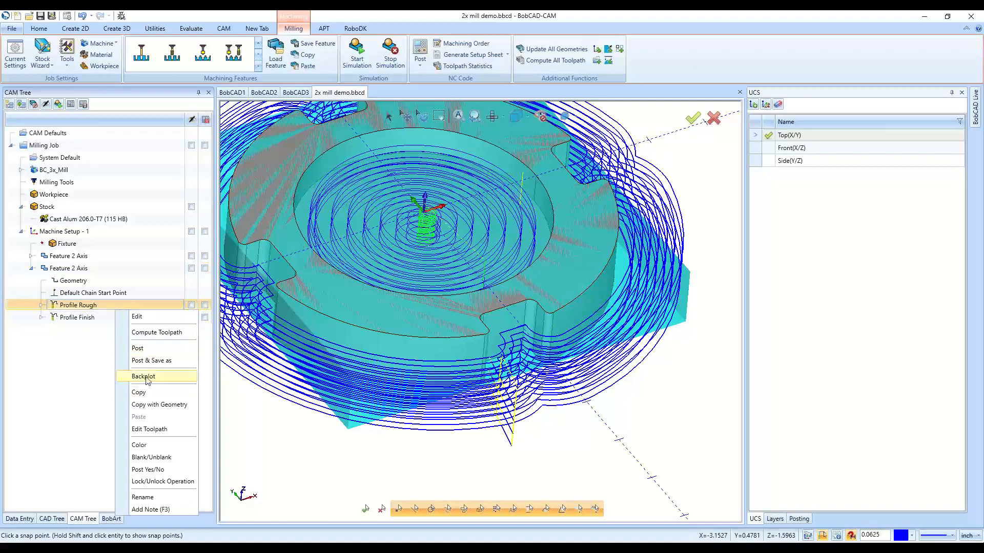
{"action": "left_click", "coordinate": [146, 377]}
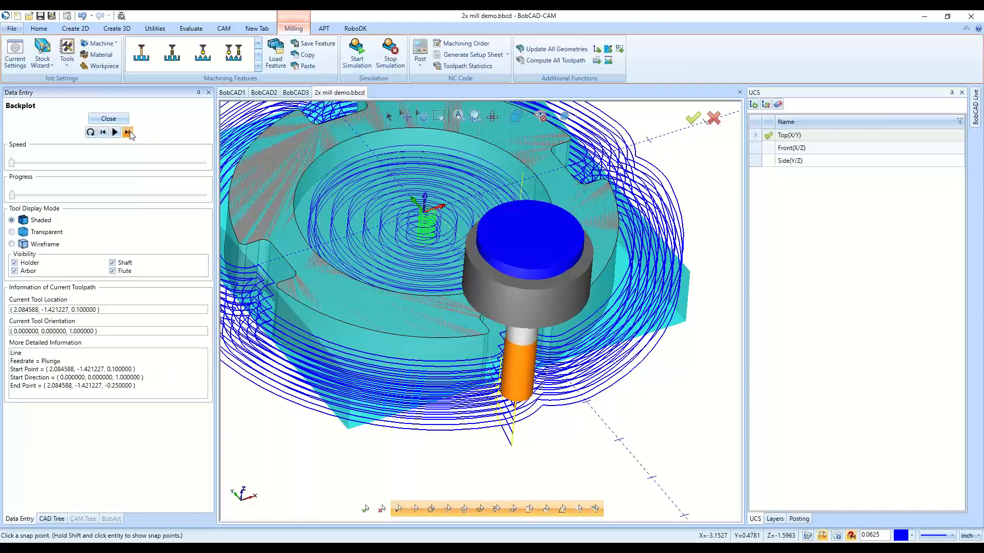
{"action": "left_click", "coordinate": [127, 133]}
{"action": "left_click", "coordinate": [120, 120]}
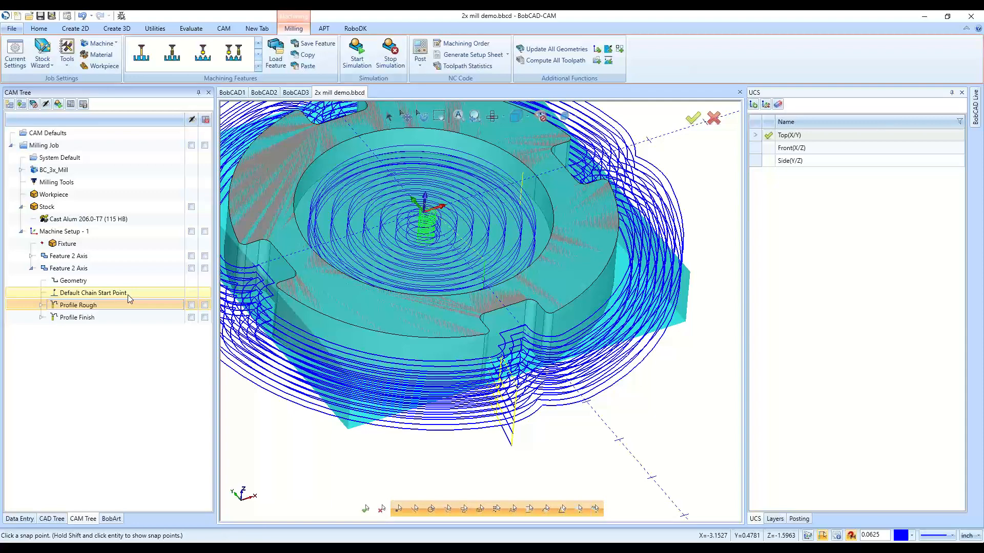
Edit the outer profile feature and set Profile Rough's system compensation to Left
{"action": "right_click", "coordinate": [117, 266]}
{"action": "left_click", "coordinate": [134, 272]}
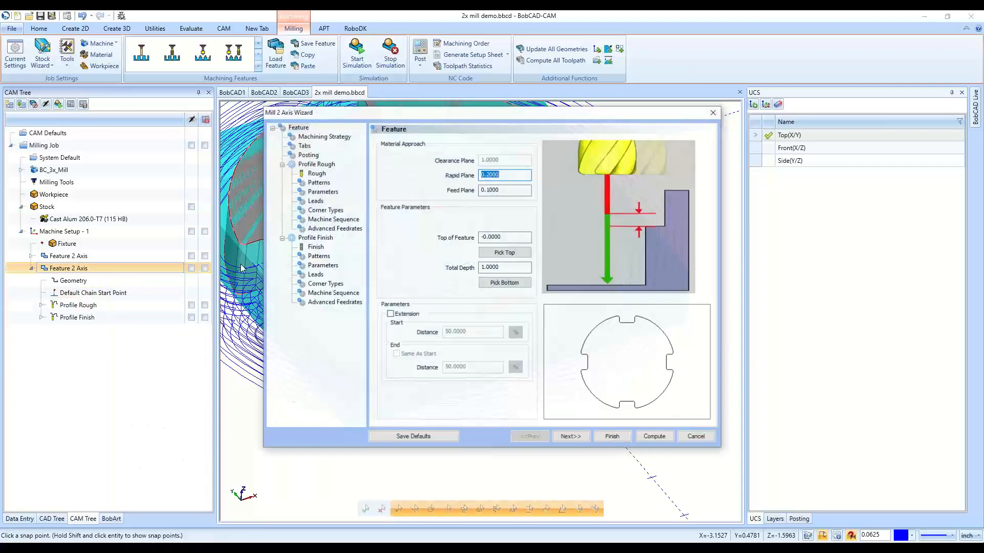
{"action": "left_click", "coordinate": [318, 183]}
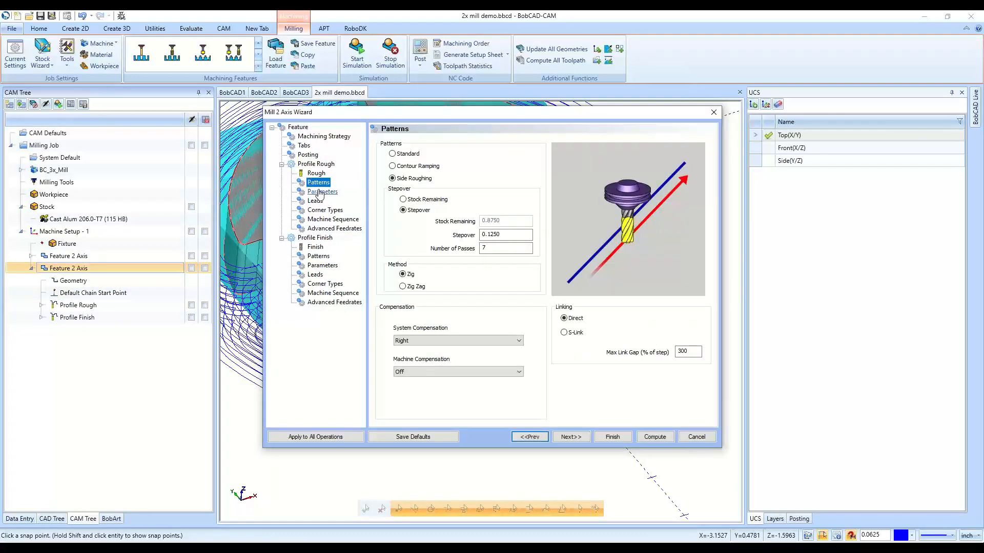
{"action": "left_click", "coordinate": [430, 342]}
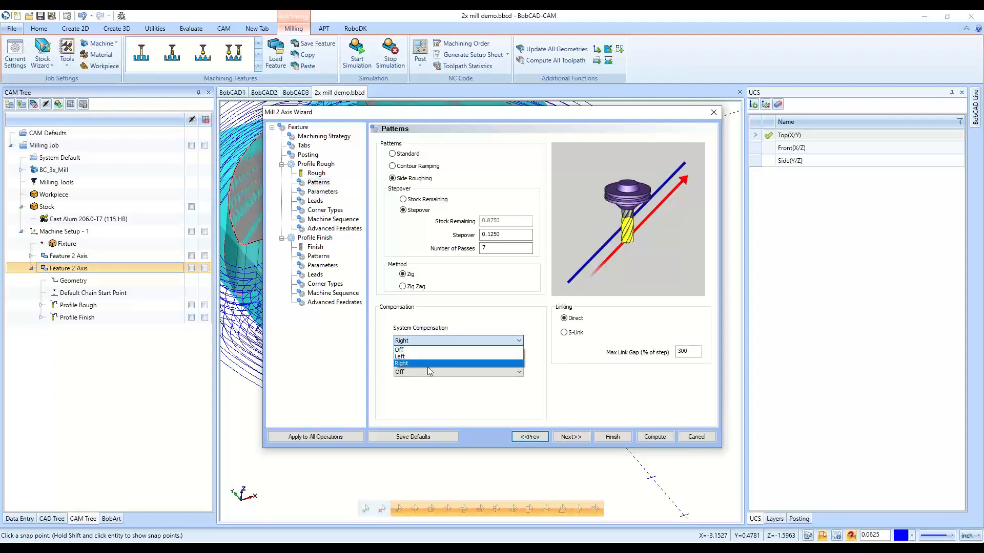
{"action": "left_click", "coordinate": [428, 365]}
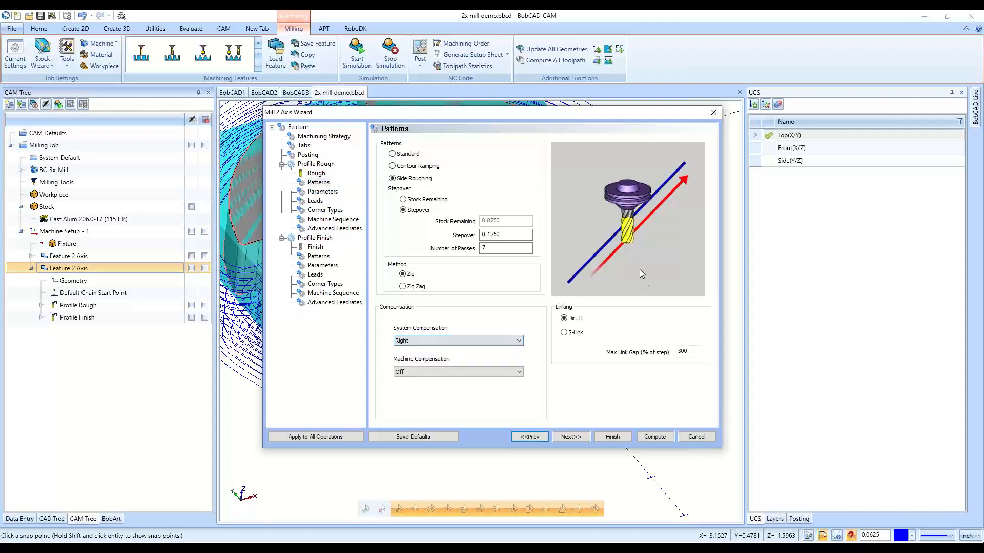
{"action": "left_click", "coordinate": [416, 342]}
{"action": "left_click", "coordinate": [410, 355]}
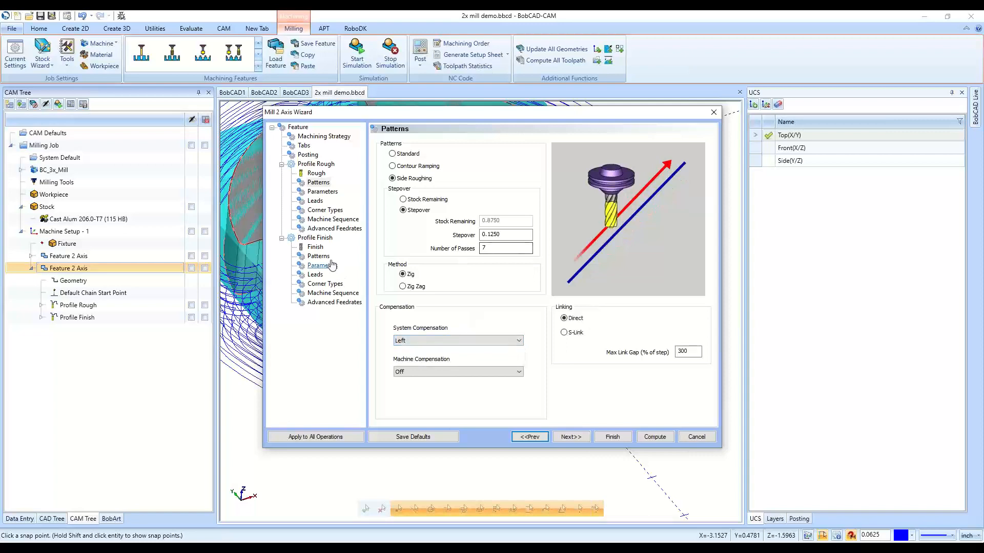
Set Profile Finish's system compensation to Left as well and compute the feature's toolpath
{"action": "left_click", "coordinate": [318, 256]}
{"action": "left_click", "coordinate": [416, 341]}
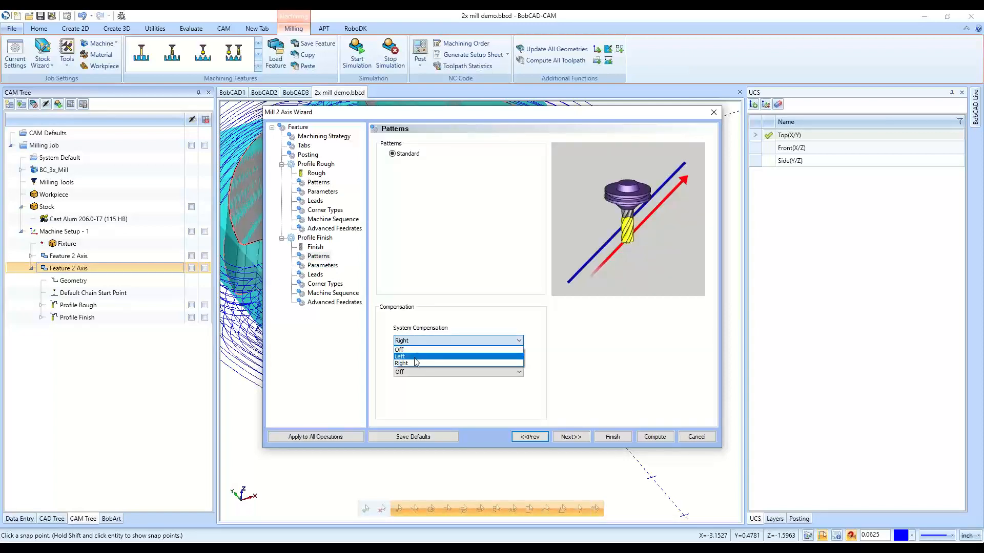
{"action": "left_click", "coordinate": [415, 357]}
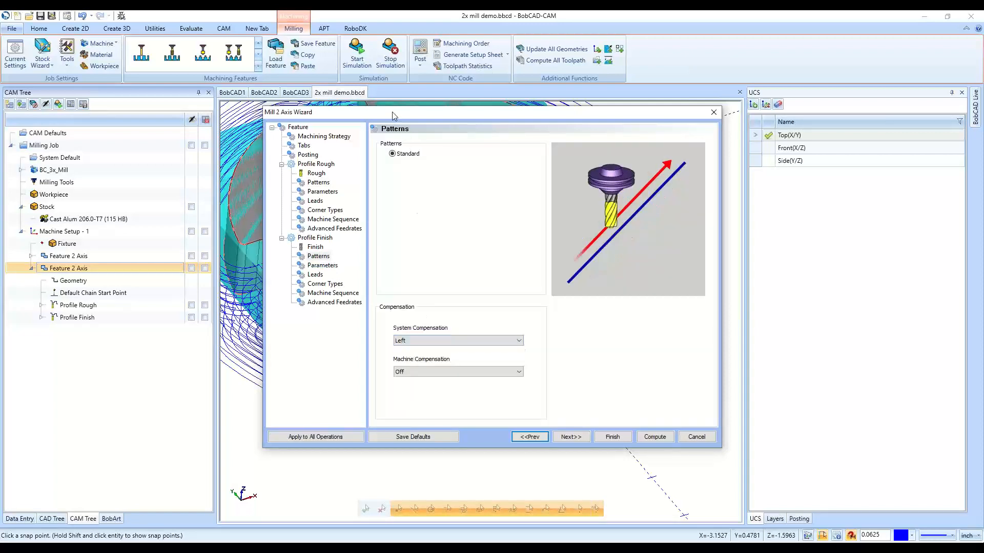
{"action": "left_click_drag", "start_coordinate": [402, 115], "coordinate": [626, 119]}
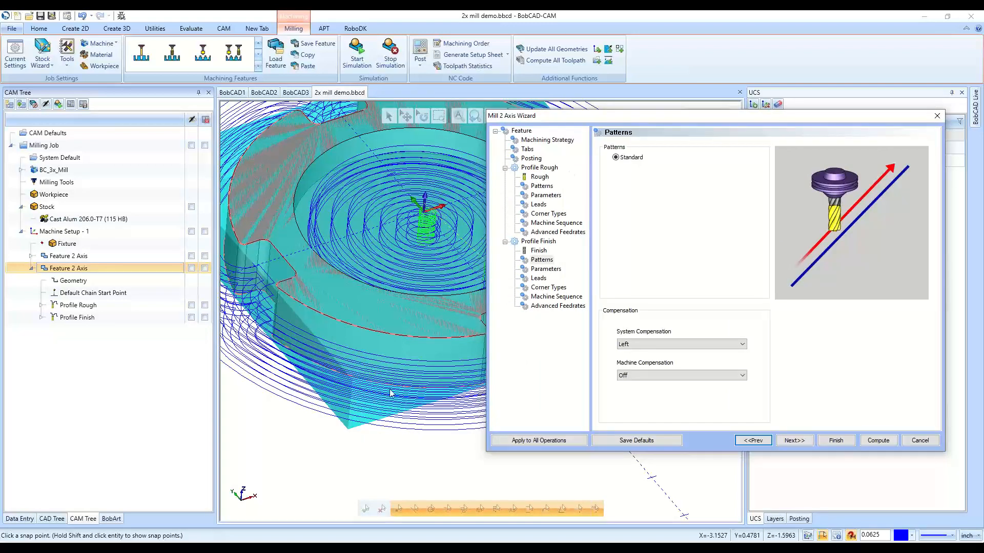
{"action": "left_click", "coordinate": [878, 440]}
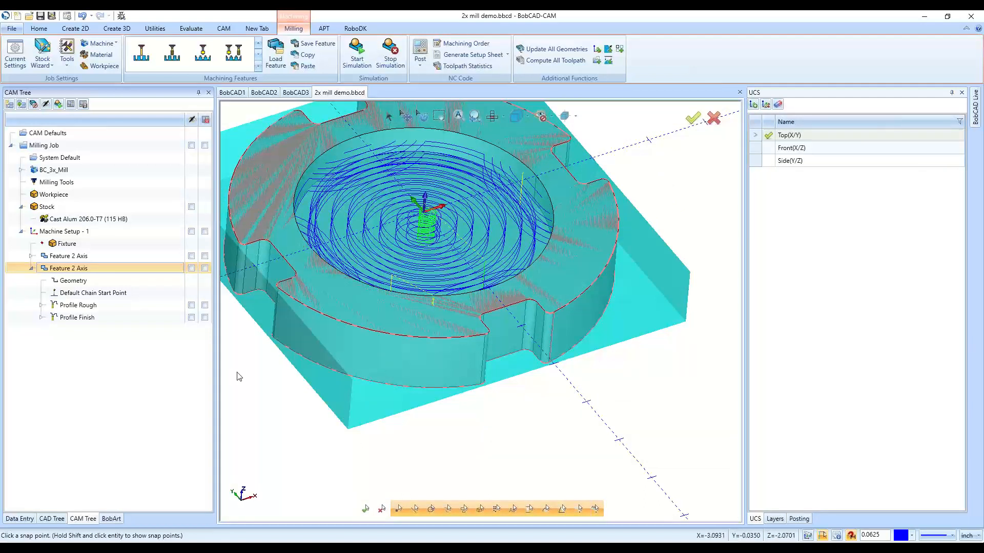
Check the outer chain's start direction against the Left system compensation in Profile Rough and recompute the toolpath
{"action": "left_click", "coordinate": [134, 294]}
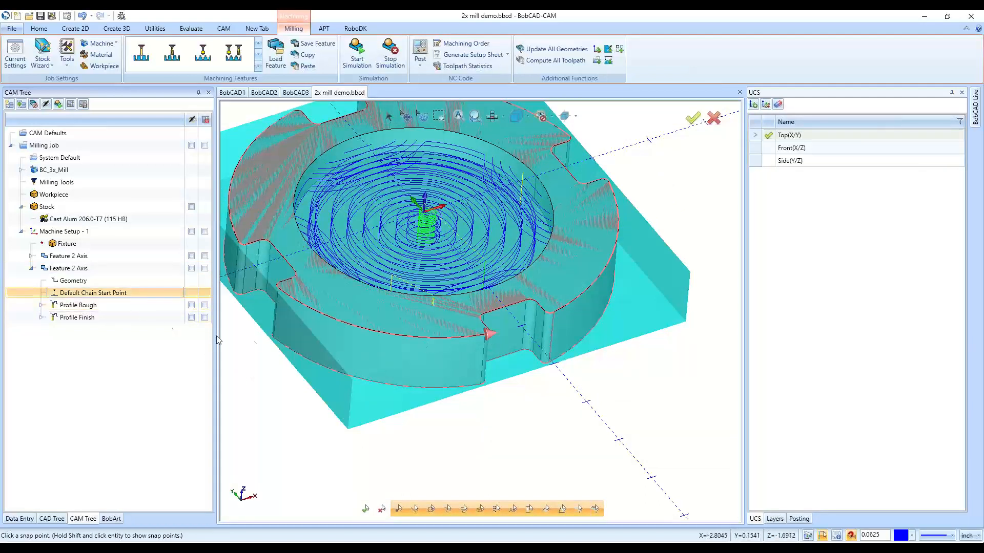
{"action": "scroll", "coordinate": [411, 399], "scroll_direction": "down", "scroll_amount": 3}
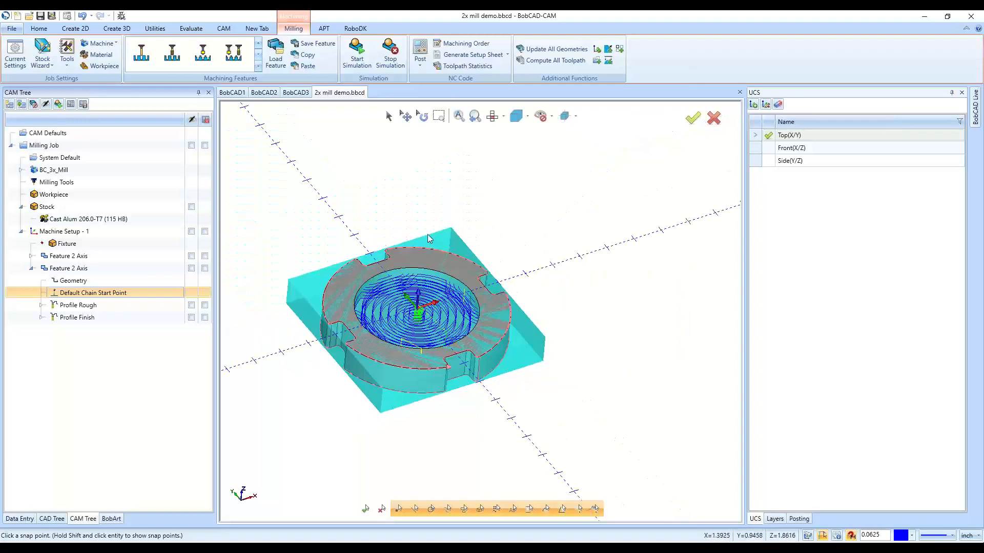
{"action": "double_click", "coordinate": [107, 308]}
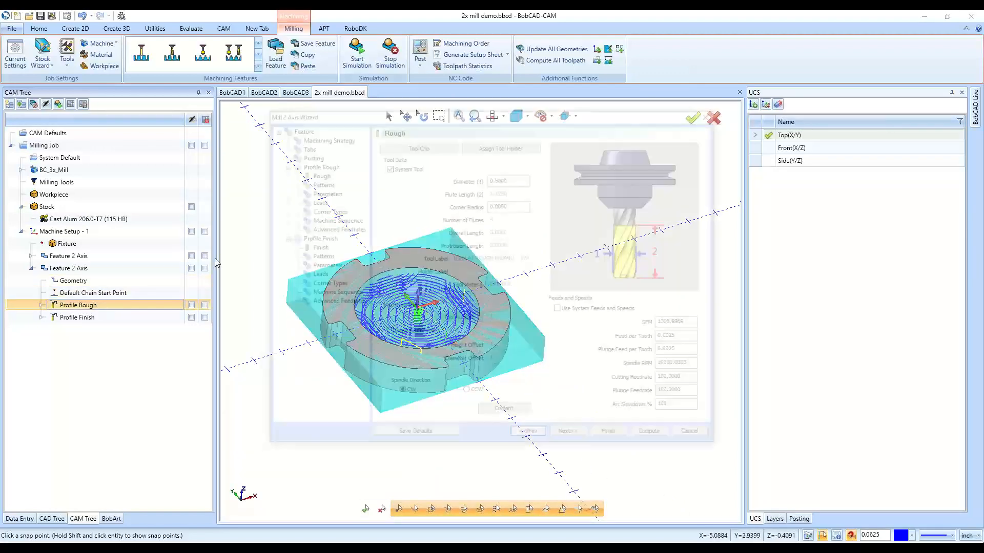
{"action": "left_click", "coordinate": [318, 182]}
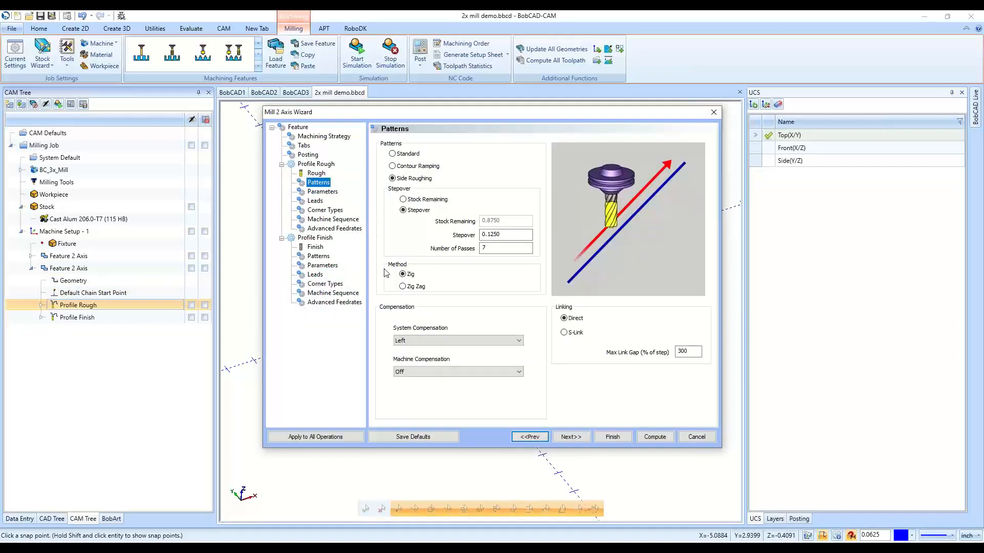
{"action": "left_click", "coordinate": [444, 341]}
{"action": "left_click", "coordinate": [439, 357]}
{"action": "left_click_drag", "start_coordinate": [585, 113], "coordinate": [157, 142]}
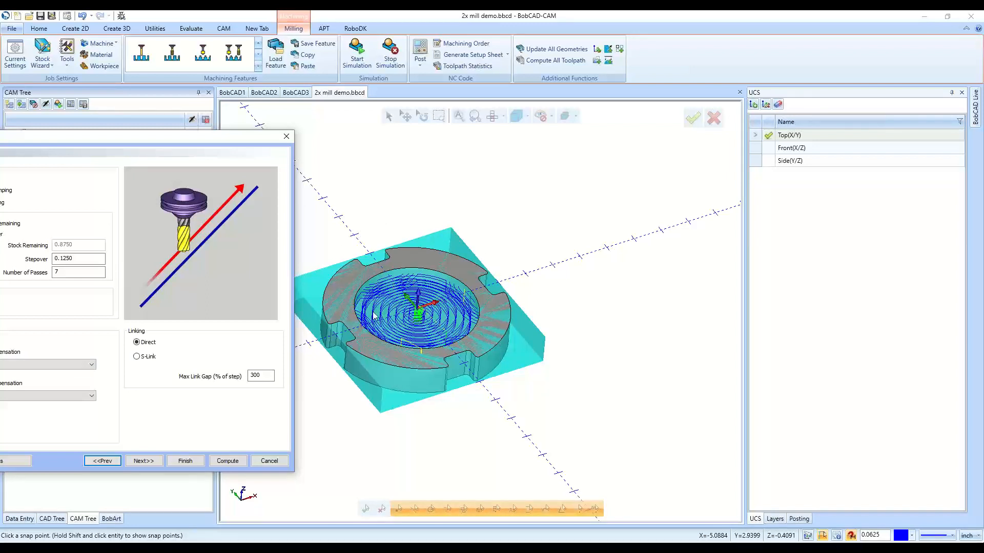
{"action": "left_click_drag", "start_coordinate": [193, 150], "coordinate": [552, 110]}
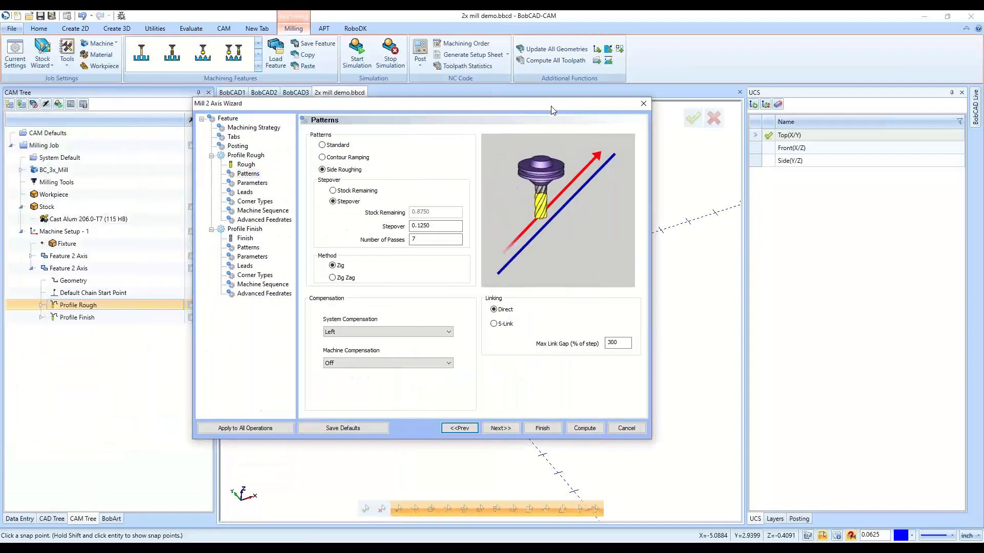
{"action": "left_click", "coordinate": [405, 332]}
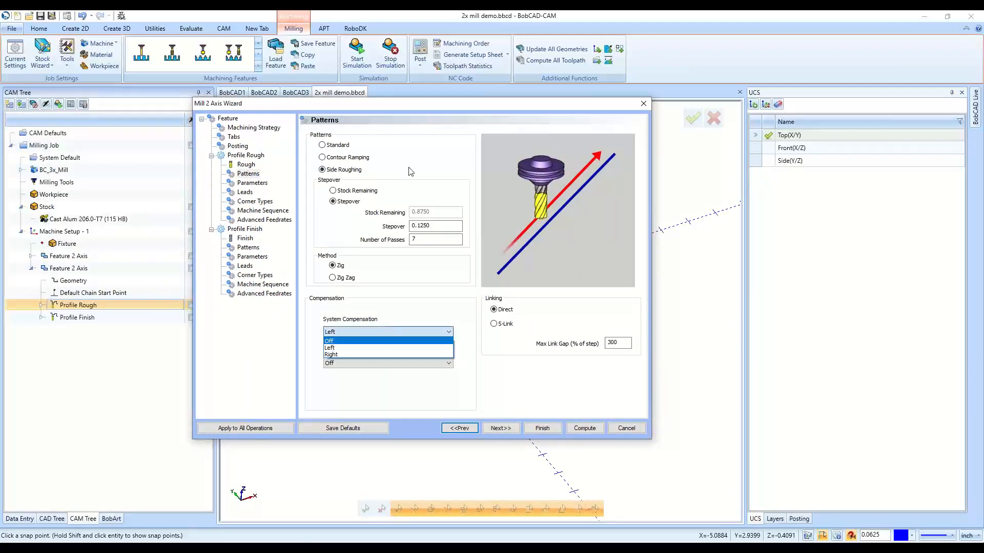
{"action": "left_click", "coordinate": [435, 105]}
{"action": "left_click_drag", "start_coordinate": [434, 104], "coordinate": [110, 156]}
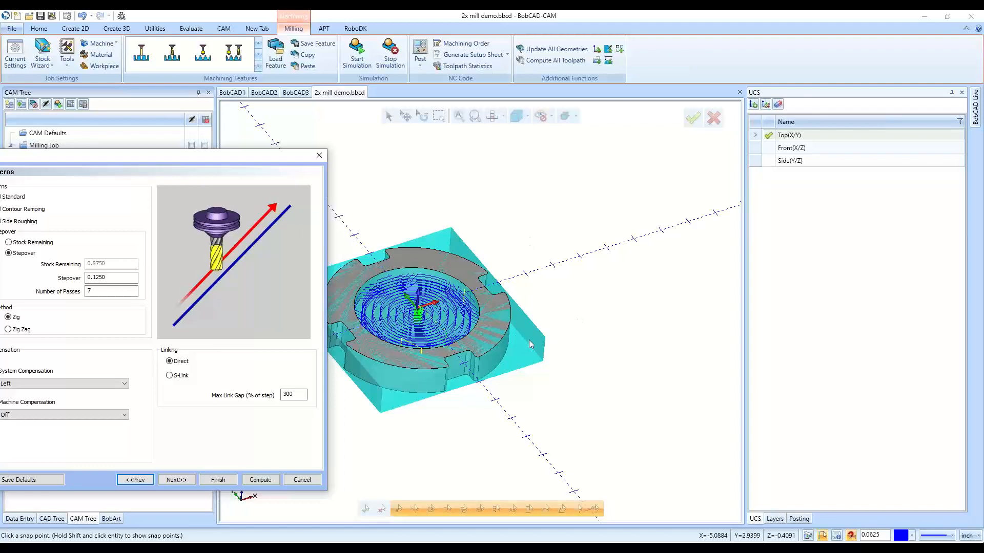
{"action": "left_click_drag", "start_coordinate": [249, 162], "coordinate": [599, 100]}
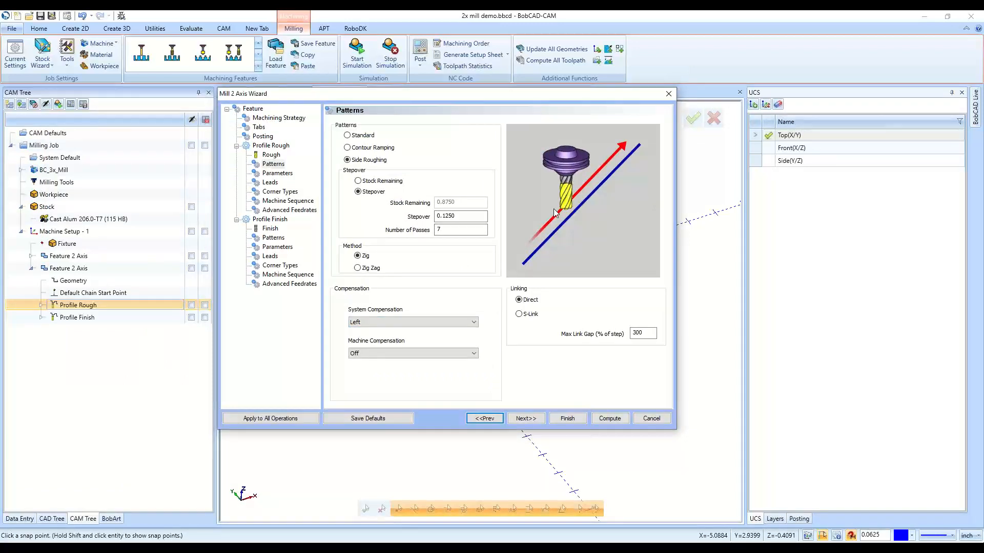
{"action": "left_click", "coordinate": [603, 422]}
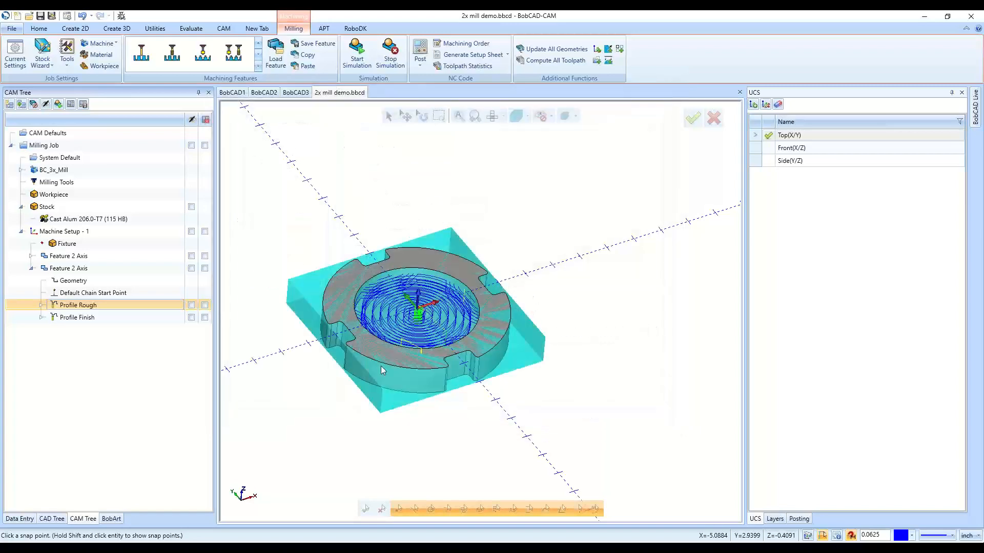
Reverse the direction of the outer profile's default chain start point and recompute all toolpaths of the feature
{"action": "right_click", "coordinate": [130, 295]}
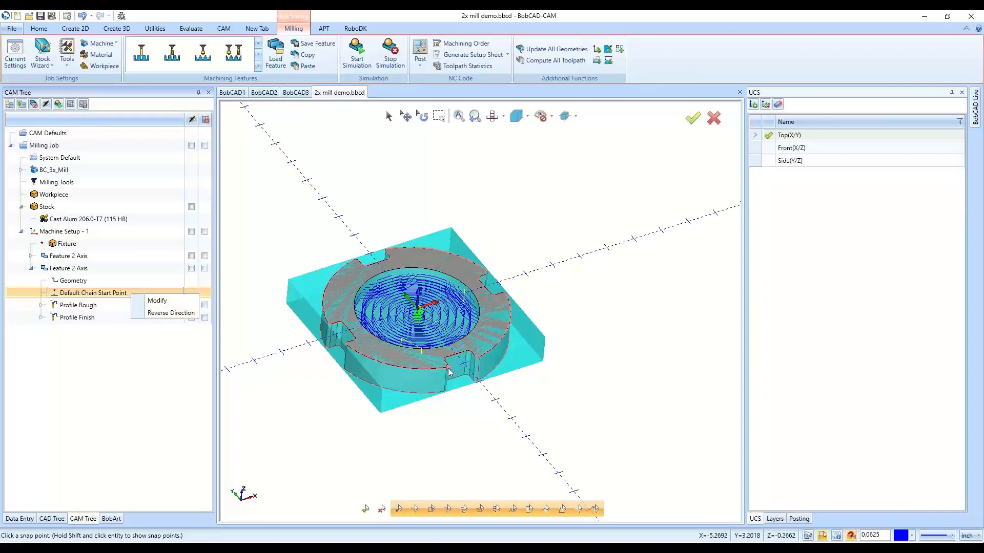
{"action": "left_click", "coordinate": [200, 334]}
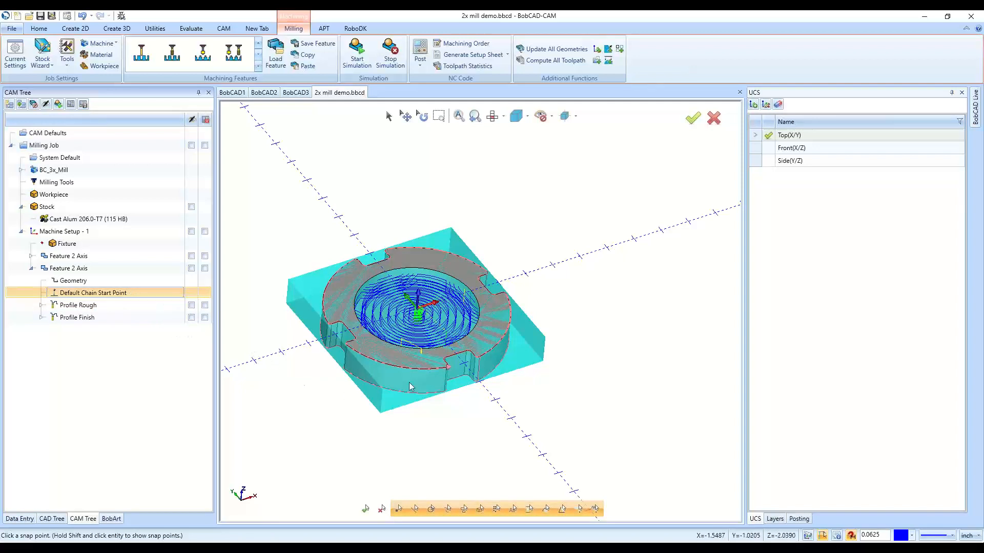
{"action": "scroll", "coordinate": [446, 371], "scroll_direction": "up", "scroll_amount": 7}
{"action": "right_click", "coordinate": [142, 293]}
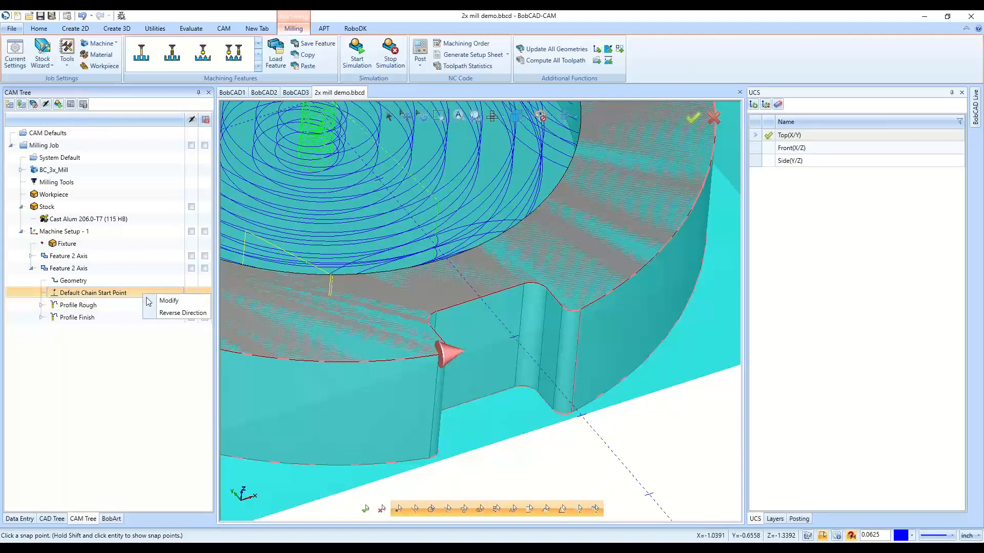
{"action": "left_click", "coordinate": [187, 313]}
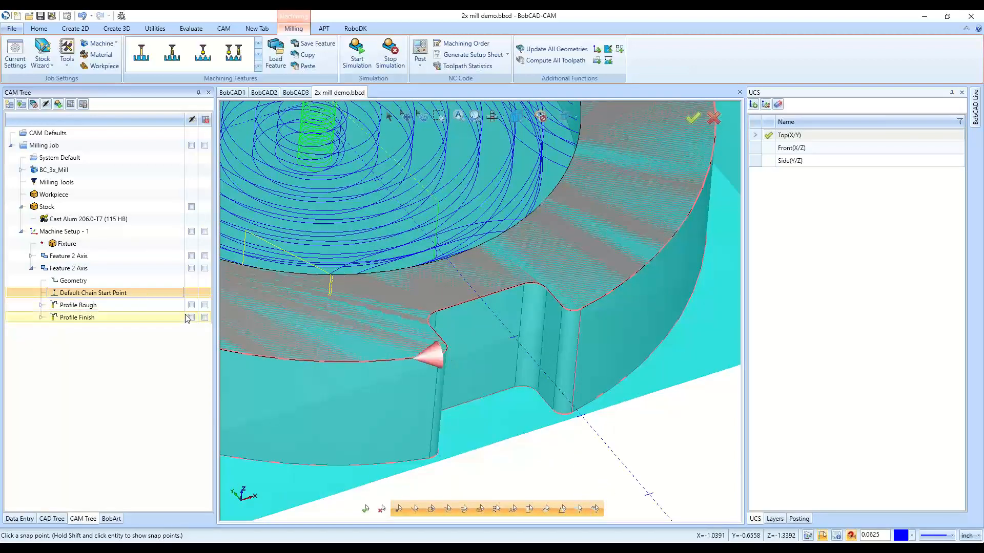
{"action": "right_click", "coordinate": [132, 271]}
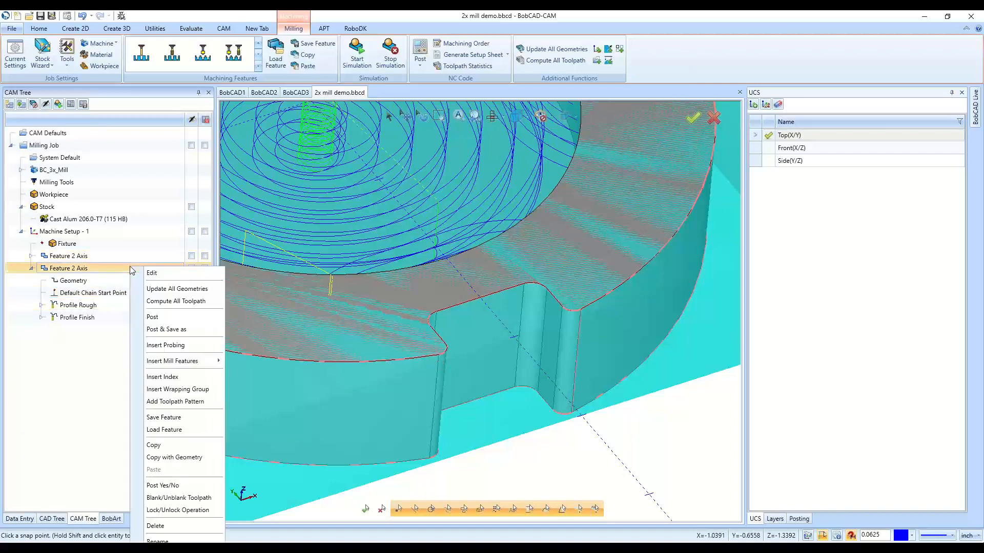
{"action": "left_click", "coordinate": [156, 302]}
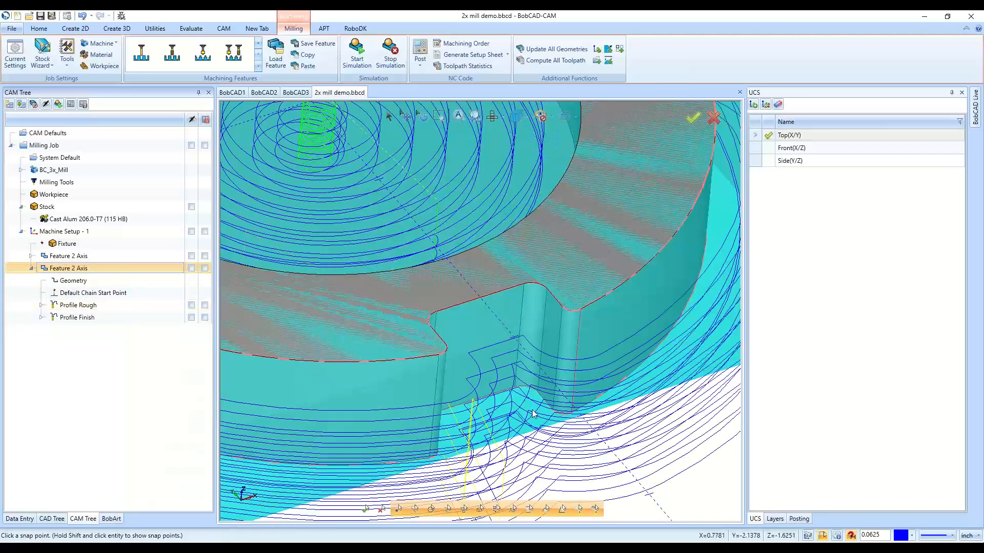
{"action": "scroll", "coordinate": [538, 422], "scroll_direction": "down", "scroll_amount": 5}
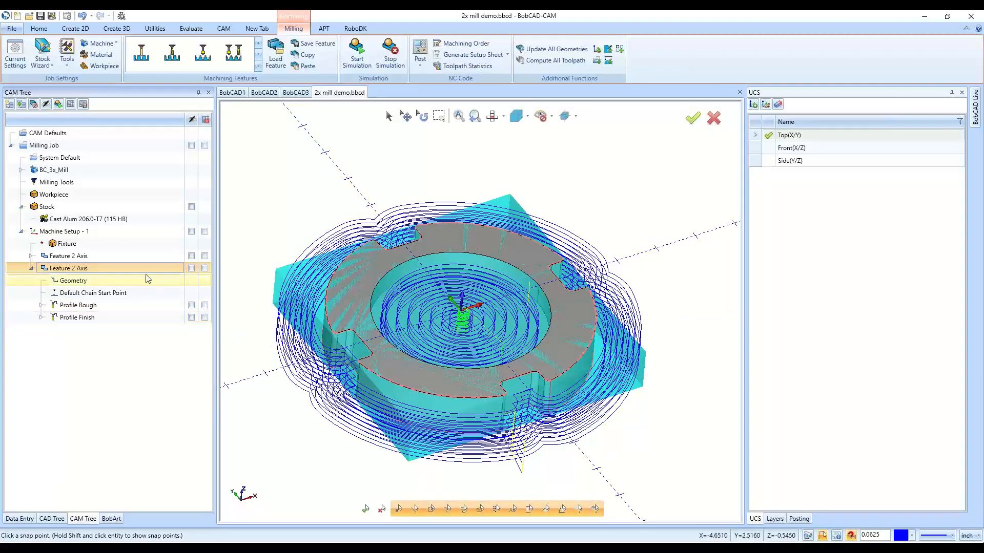
Compare the Left and Right system compensation options in Profile Rough, keep Left, and check it against the chain's start direction
{"action": "double_click", "coordinate": [69, 268]}
{"action": "left_click", "coordinate": [317, 184]}
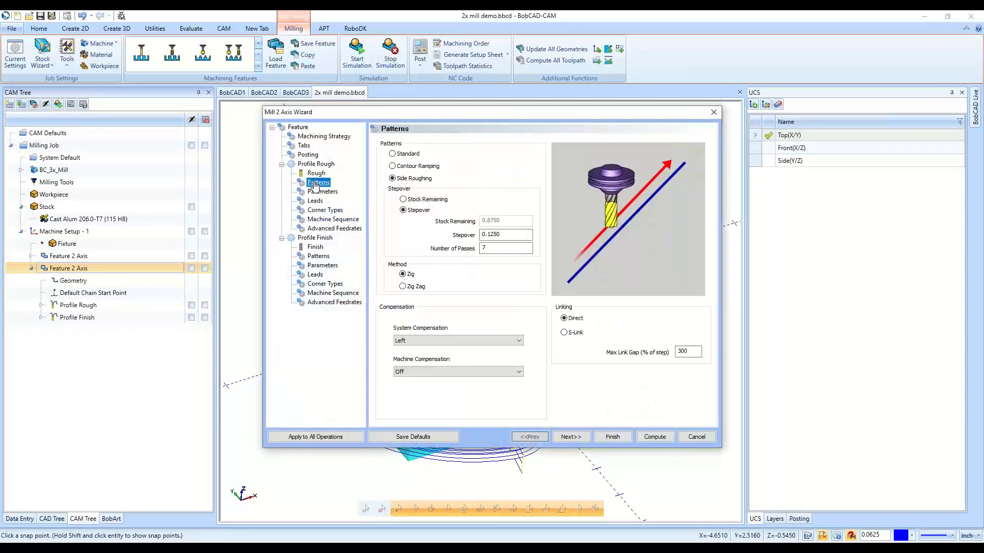
{"action": "left_click", "coordinate": [424, 342]}
{"action": "left_click", "coordinate": [423, 350]}
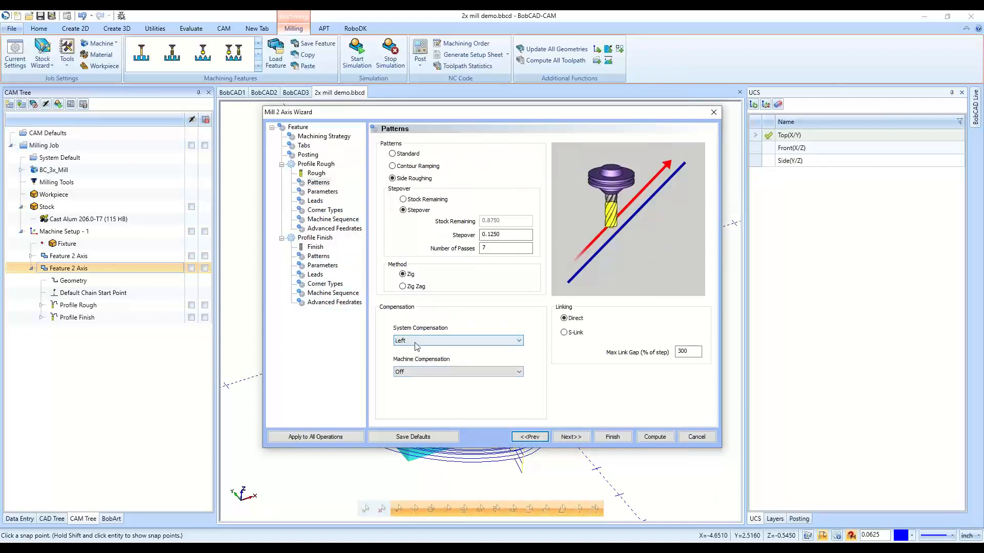
{"action": "left_click", "coordinate": [419, 341]}
{"action": "left_click", "coordinate": [419, 363]}
{"action": "left_click", "coordinate": [422, 341]}
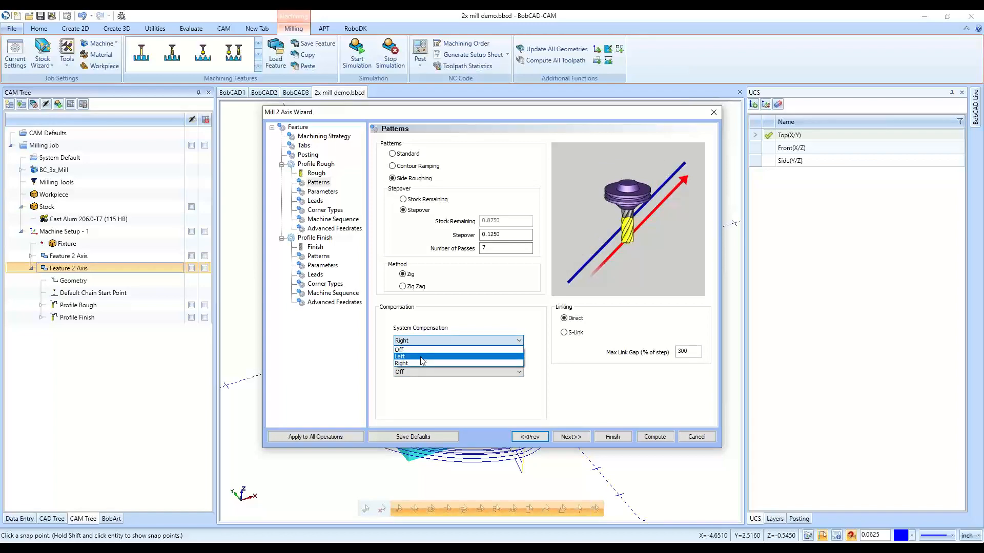
{"action": "left_click", "coordinate": [409, 356]}
{"action": "left_click", "coordinate": [612, 437]}
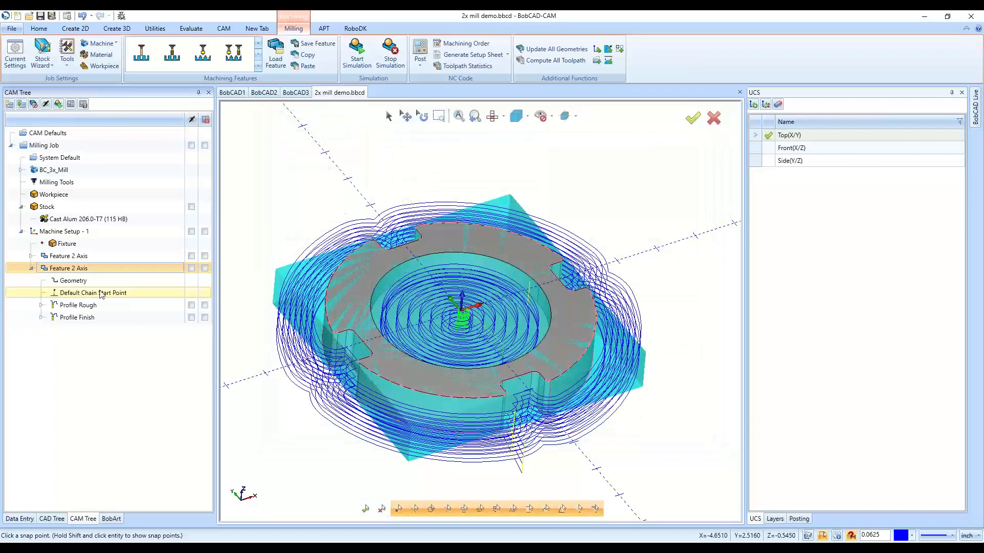
{"action": "left_click", "coordinate": [142, 293]}
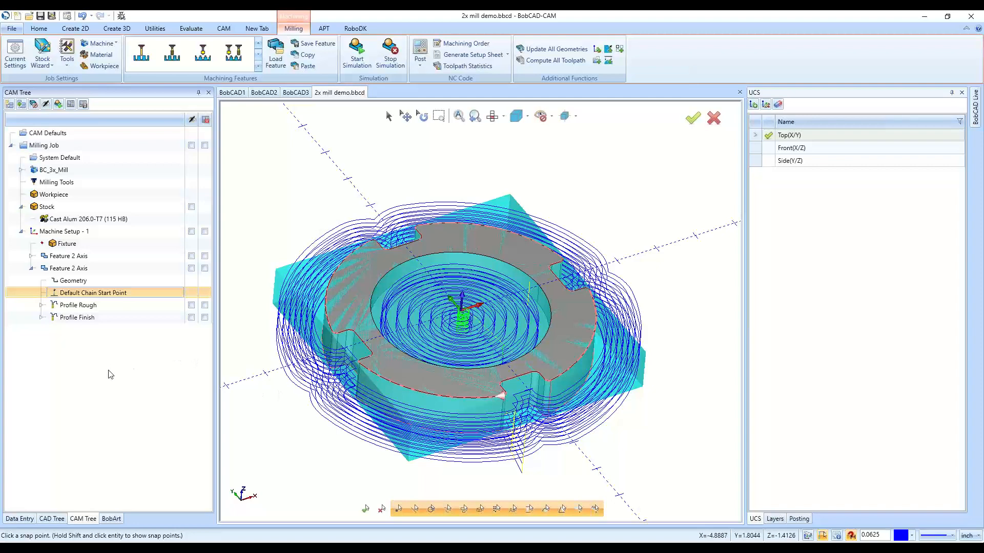
{"action": "middle_click_drag", "start_coordinate": [391, 368], "coordinate": [390, 387]}
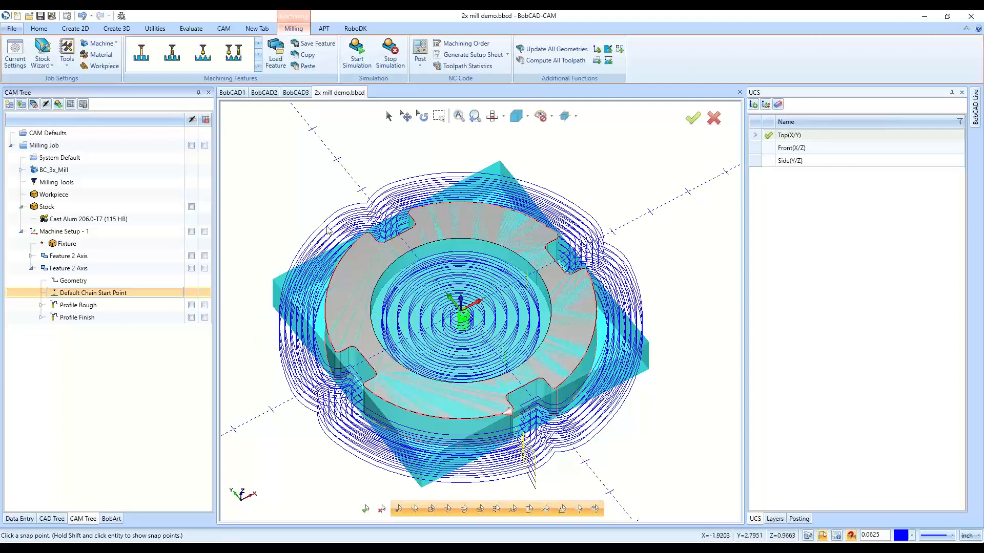
Start the machining simulation and run the whole job to the end at a higher run speed
{"action": "left_click", "coordinate": [360, 55]}
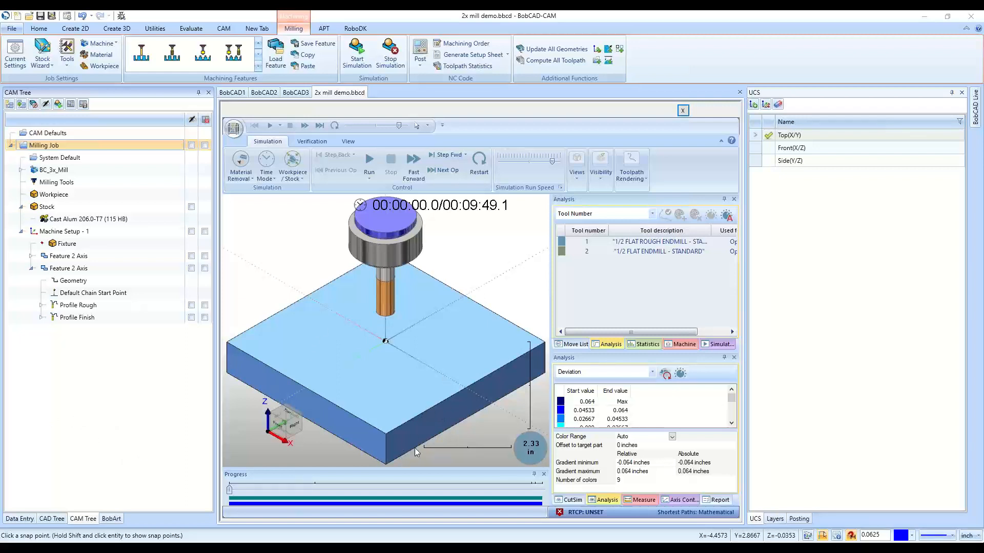
{"action": "left_click", "coordinate": [369, 163]}
{"action": "mouse_move", "coordinate": [524, 161]}
{"action": "left_mouse_down"}
{"action": "mouse_move", "coordinate": [510, 162]}
{"action": "mouse_move", "coordinate": [536, 162]}
{"action": "left_mouse_up"}
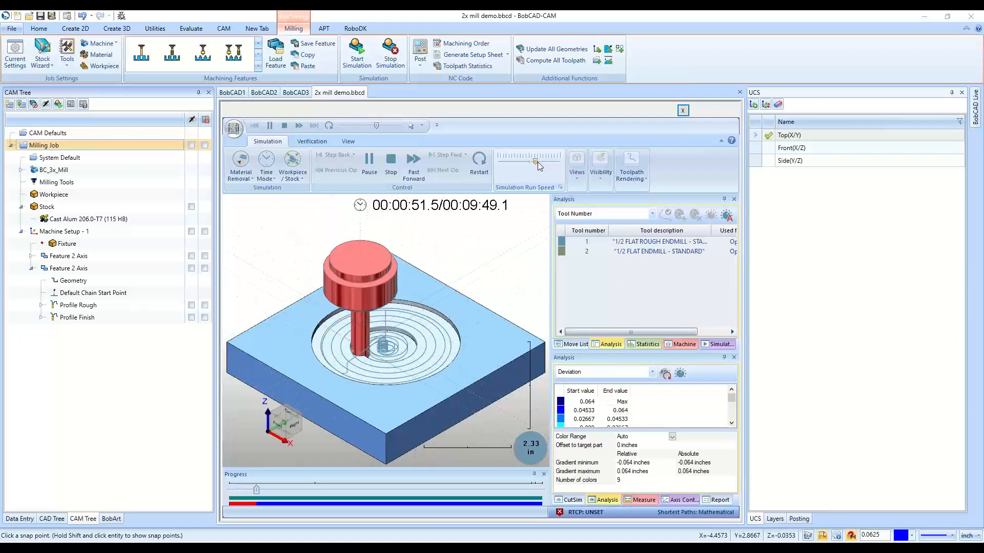
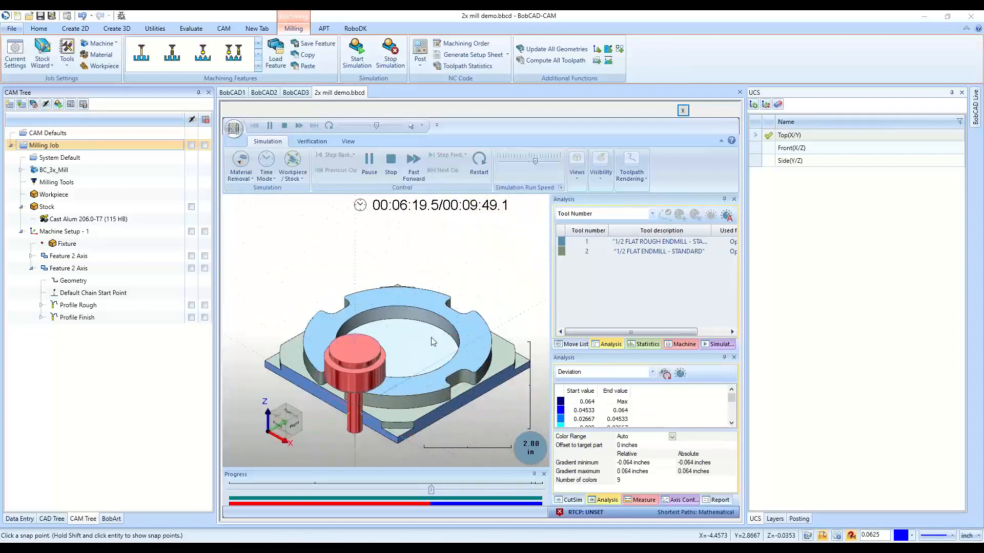
{"action": "scroll", "coordinate": [375, 341], "scroll_direction": "down", "scroll_amount": 2}
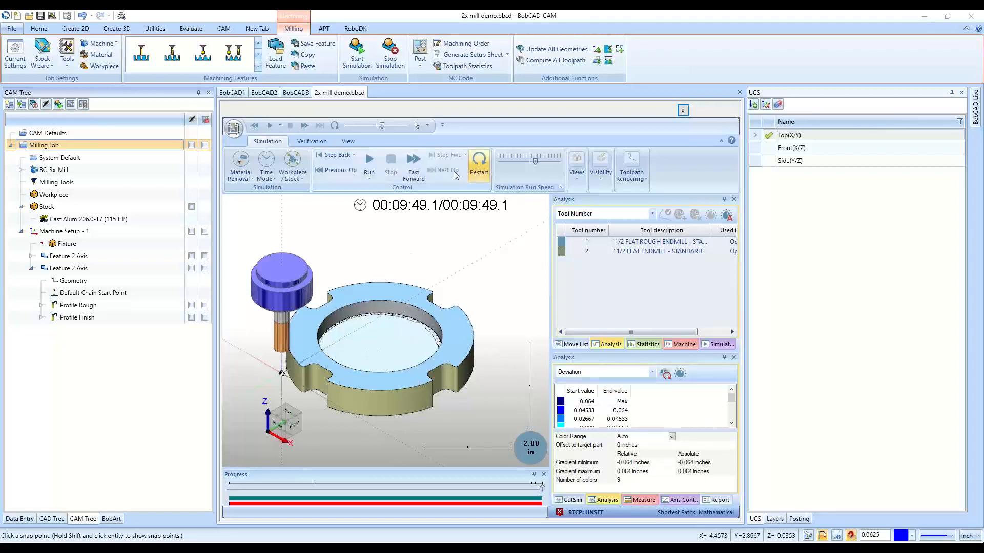
Go back to the outer profile roughing operation and replay its start at reduced run speed, pausing after the first moves
{"action": "left_click", "coordinate": [340, 174]}
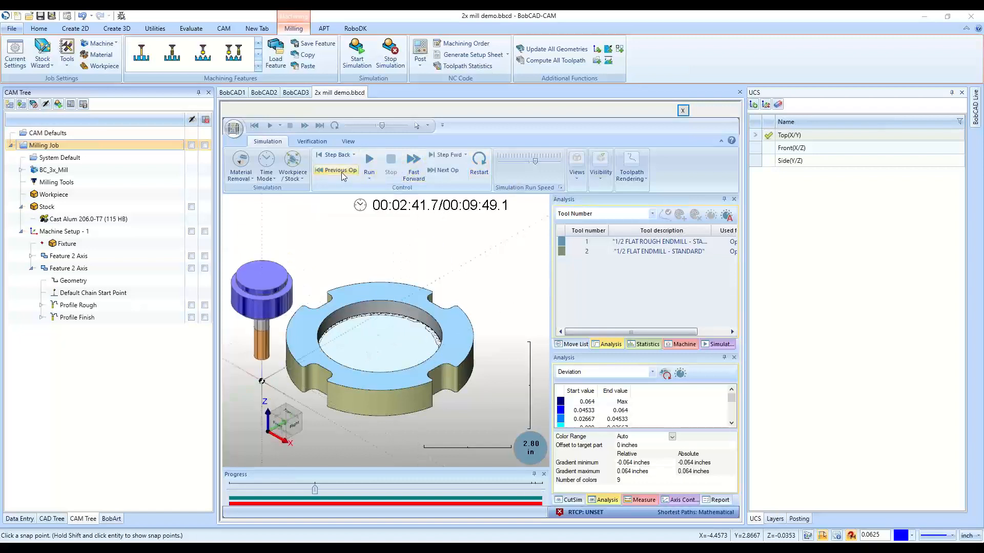
{"action": "left_click_drag", "start_coordinate": [533, 160], "coordinate": [512, 161]}
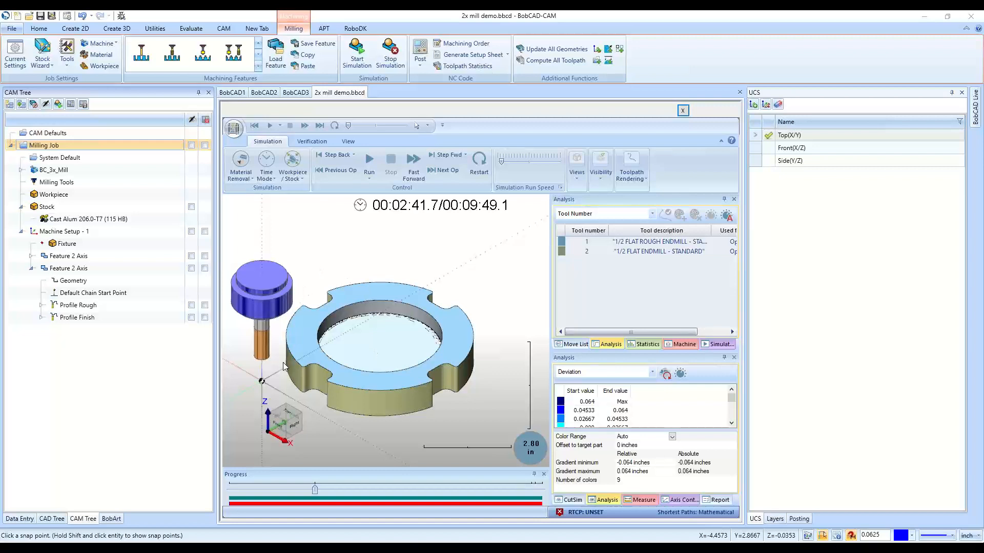
{"action": "left_click", "coordinate": [370, 167]}
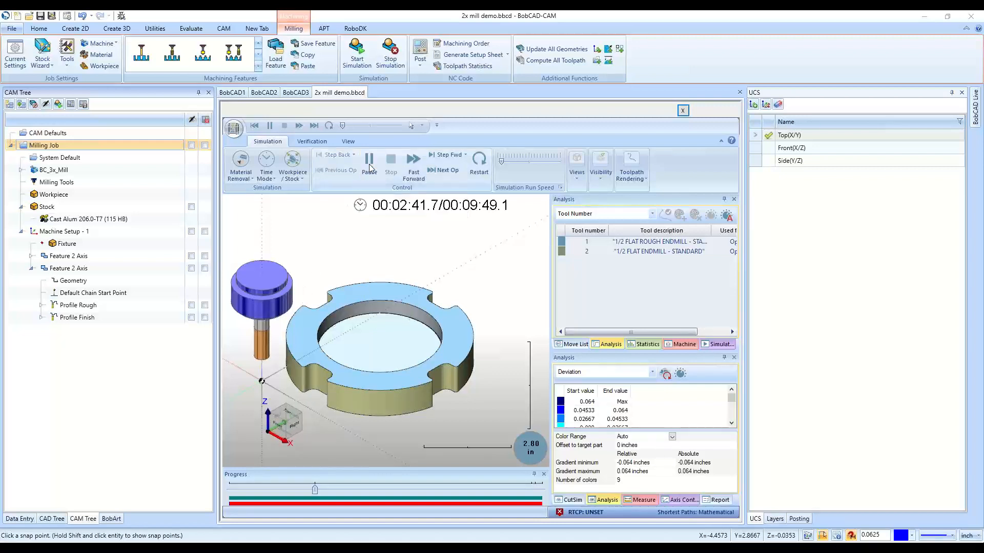
{"action": "left_click", "coordinate": [521, 162]}
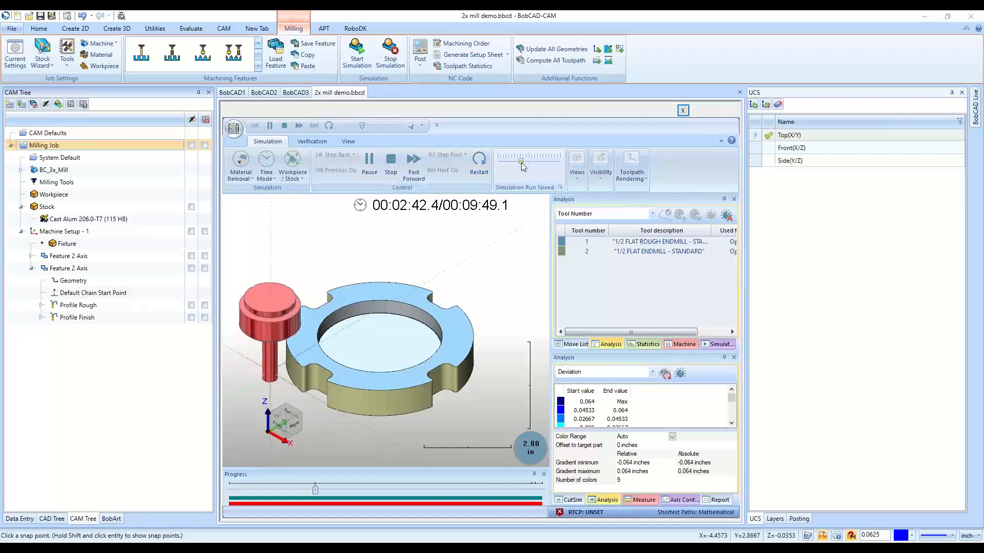
{"action": "left_click_drag", "start_coordinate": [524, 161], "coordinate": [533, 161]}
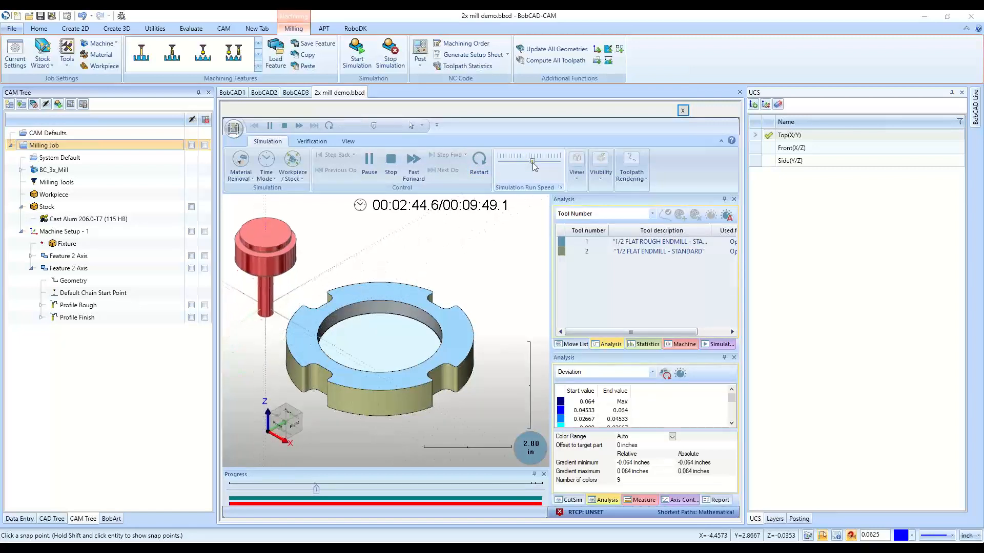
{"action": "left_click", "coordinate": [524, 162]}
{"action": "left_click", "coordinate": [369, 160]}
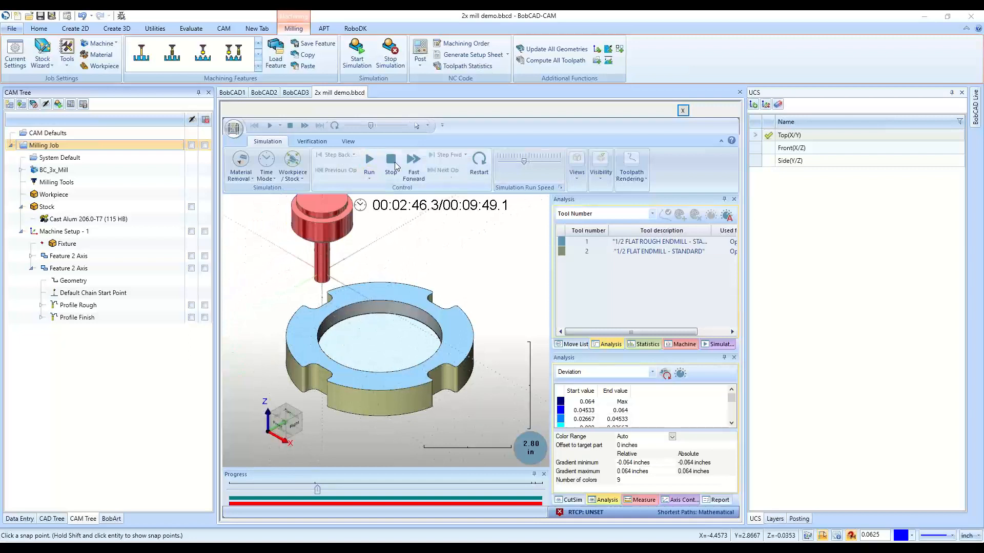
Skip to the outer profile finishing operation and replay it, starting slowly and speeding up to the end
{"action": "left_click", "coordinate": [448, 172]}
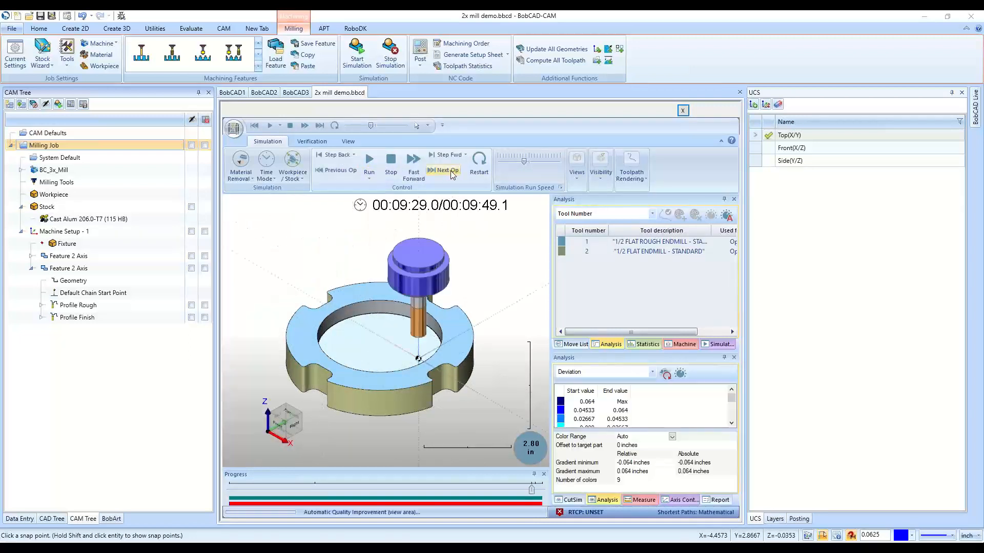
{"action": "left_click", "coordinate": [504, 162]}
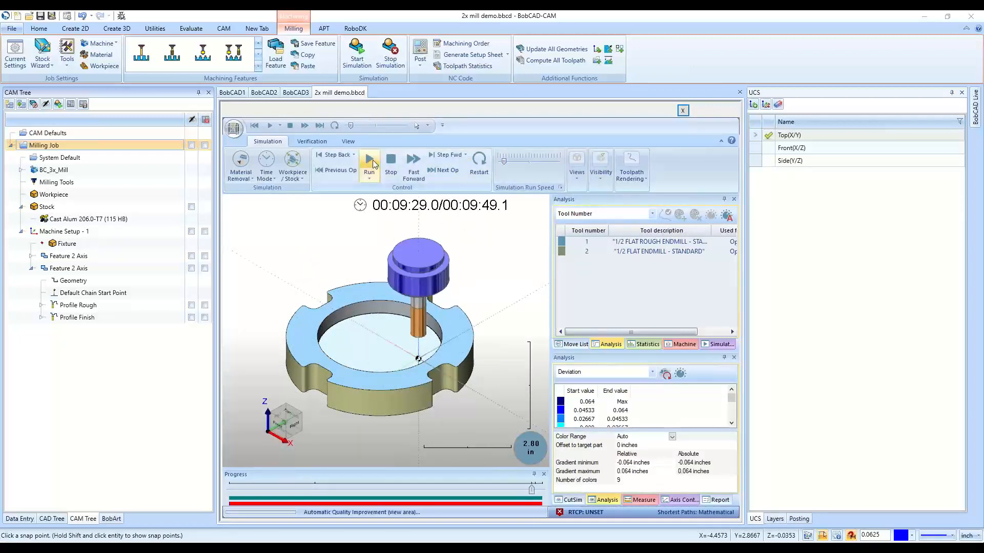
{"action": "left_click", "coordinate": [370, 163]}
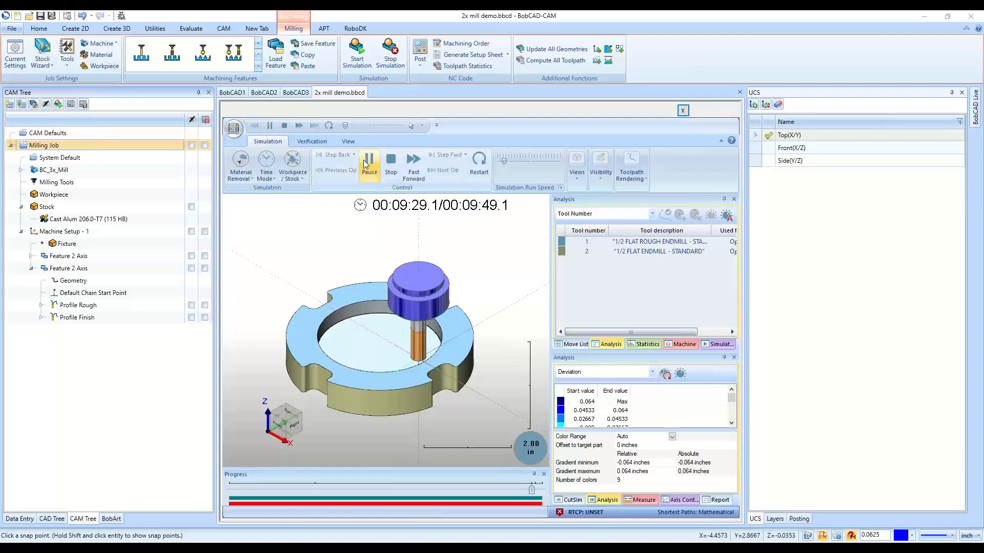
{"action": "left_click", "coordinate": [529, 162]}
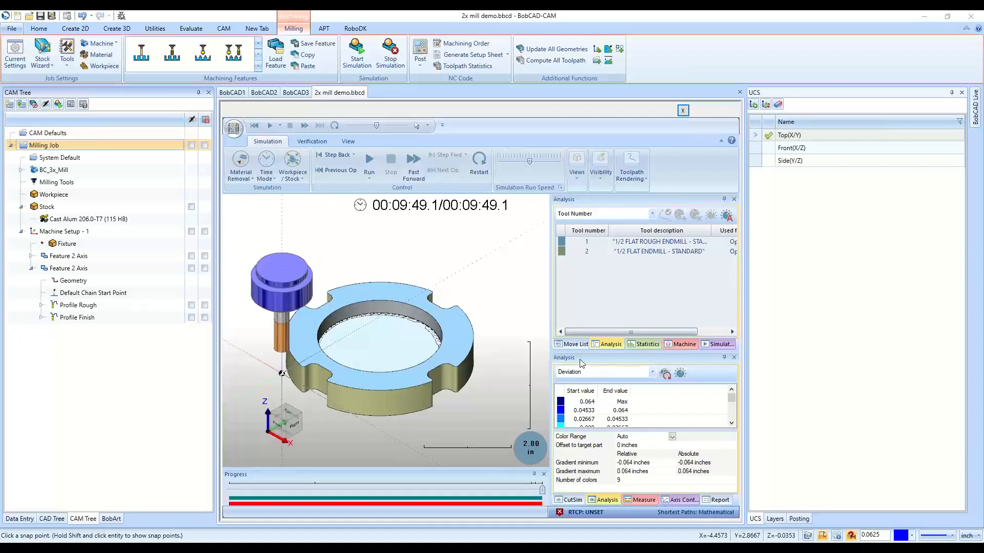
Compare the simulated part with the analysis colour scheme set to None and with it set to Tool number
{"action": "left_click", "coordinate": [602, 372]}
{"action": "left_click", "coordinate": [593, 382]}
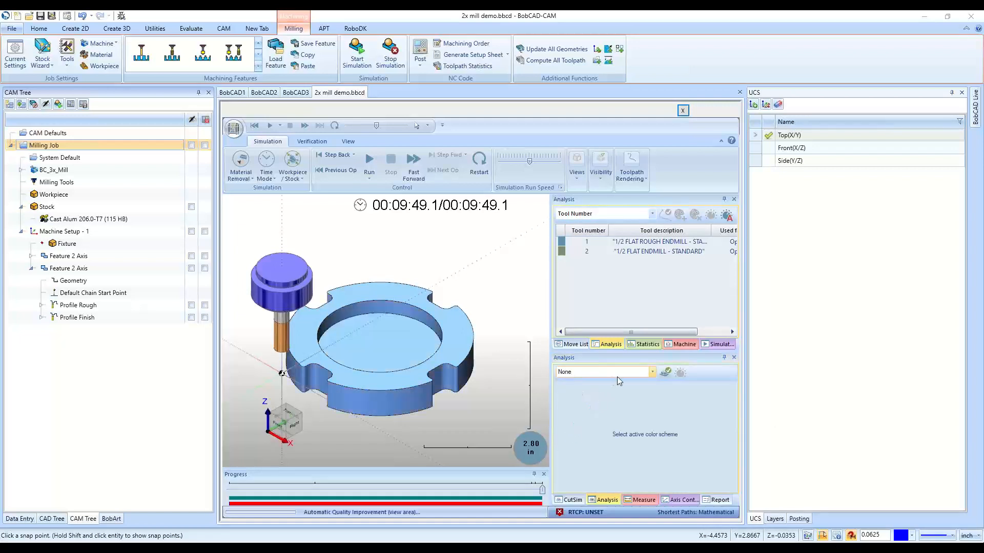
{"action": "left_click", "coordinate": [619, 373]}
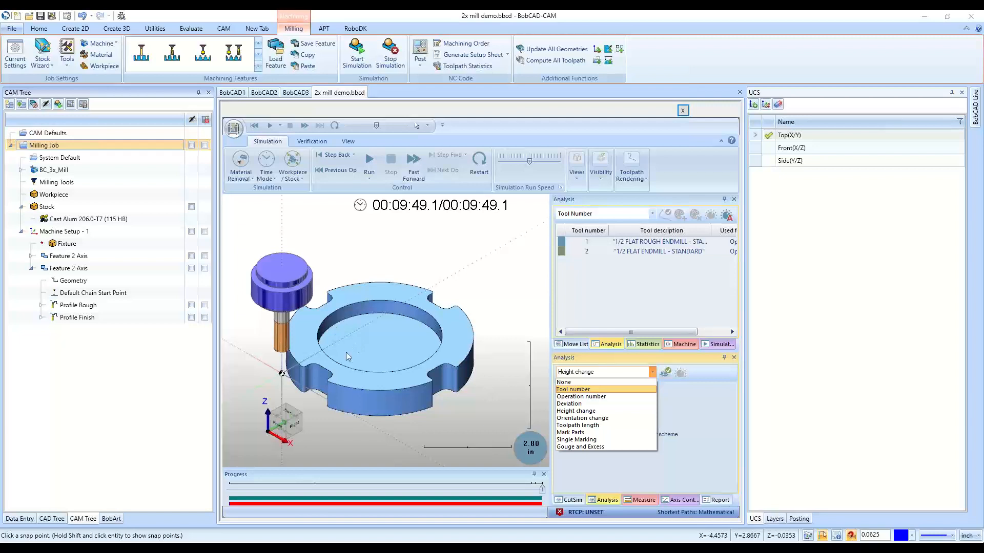
{"action": "left_click", "coordinate": [570, 391]}
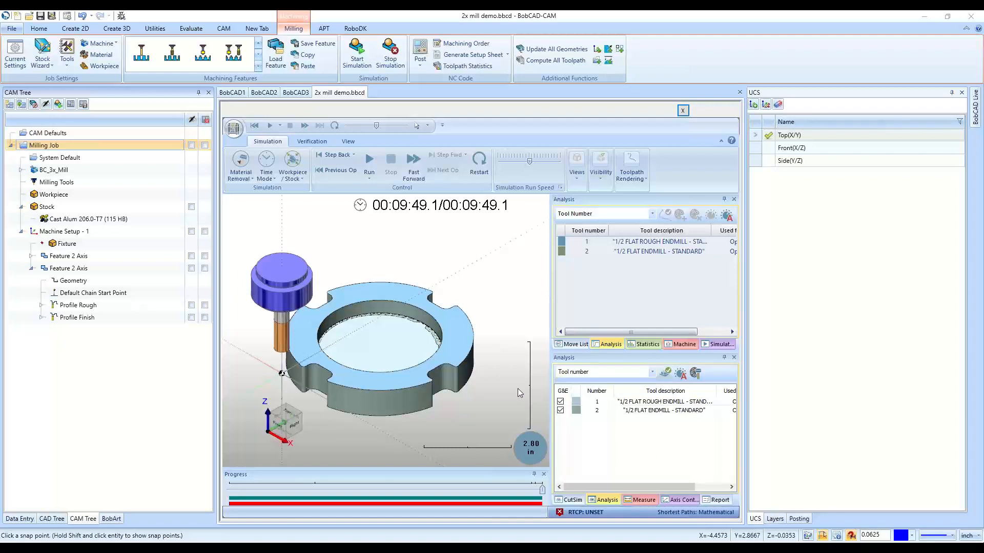
Colour the part by Operation number, change operation 4, Profile Finish, to green and apply the new colour
{"action": "left_click", "coordinate": [621, 373]}
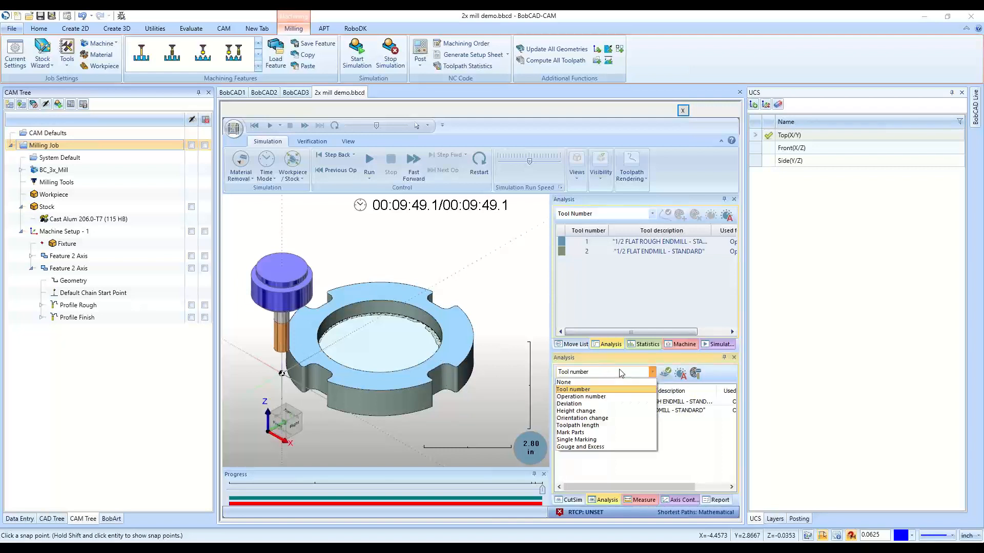
{"action": "left_click", "coordinate": [610, 394]}
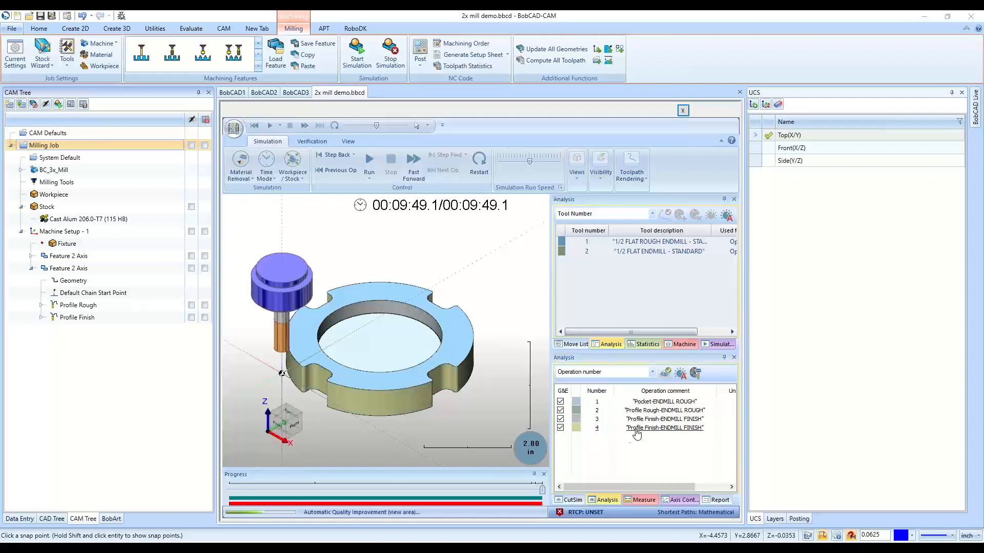
{"action": "left_click", "coordinate": [577, 428]}
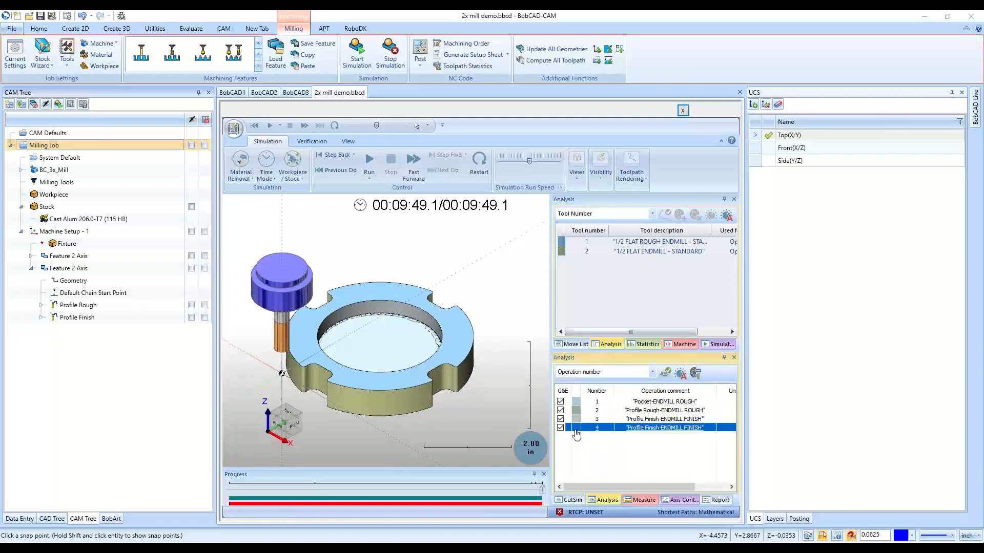
{"action": "left_click", "coordinate": [576, 429]}
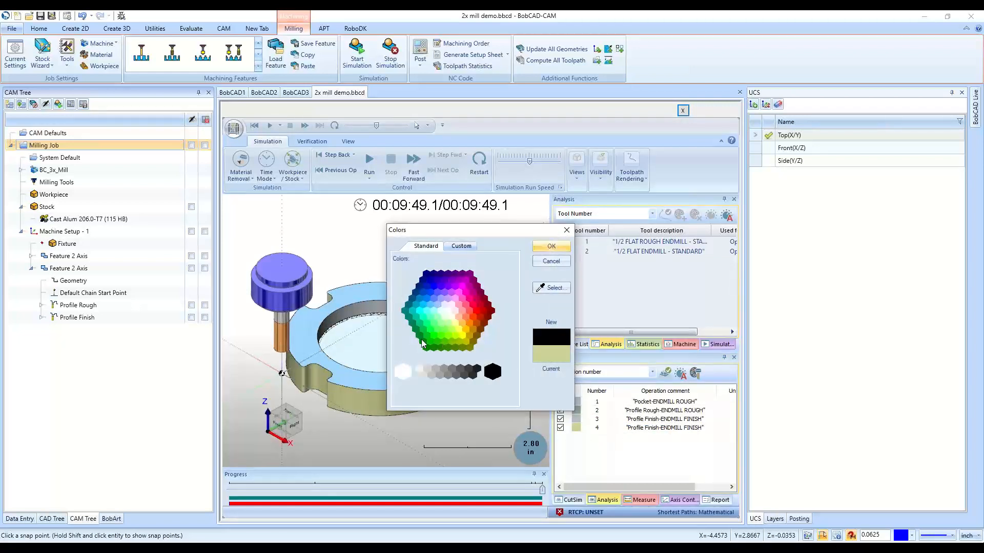
{"action": "left_click", "coordinate": [429, 342]}
{"action": "left_click", "coordinate": [552, 246]}
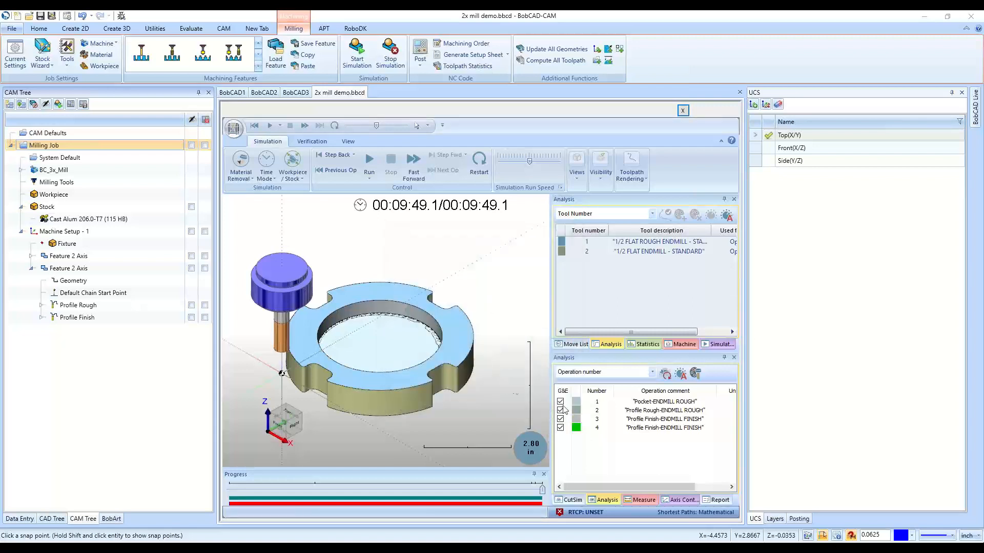
{"action": "left_click", "coordinate": [665, 375]}
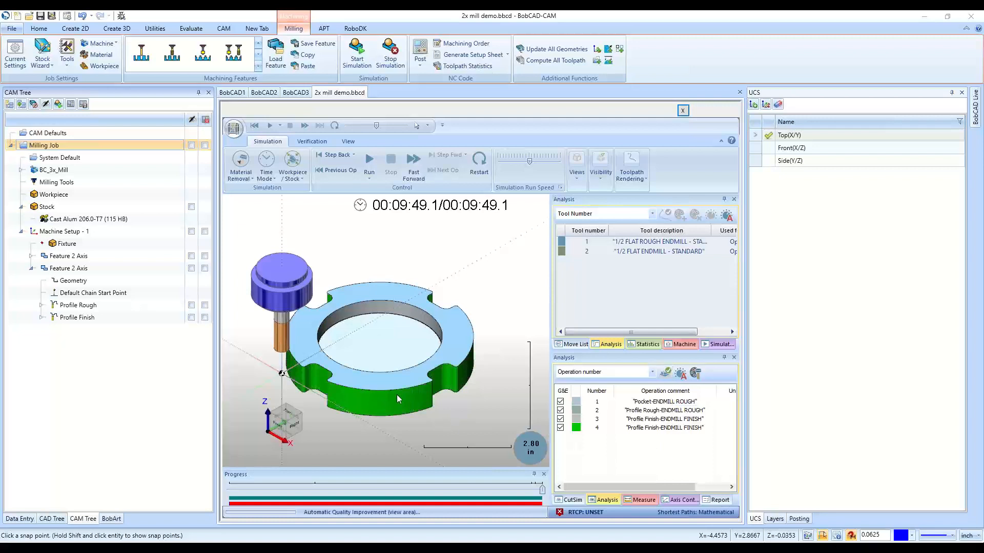
Apply the Deviation analysis to the simulated part and inspect the pocket wall up close
{"action": "left_click", "coordinate": [644, 374]}
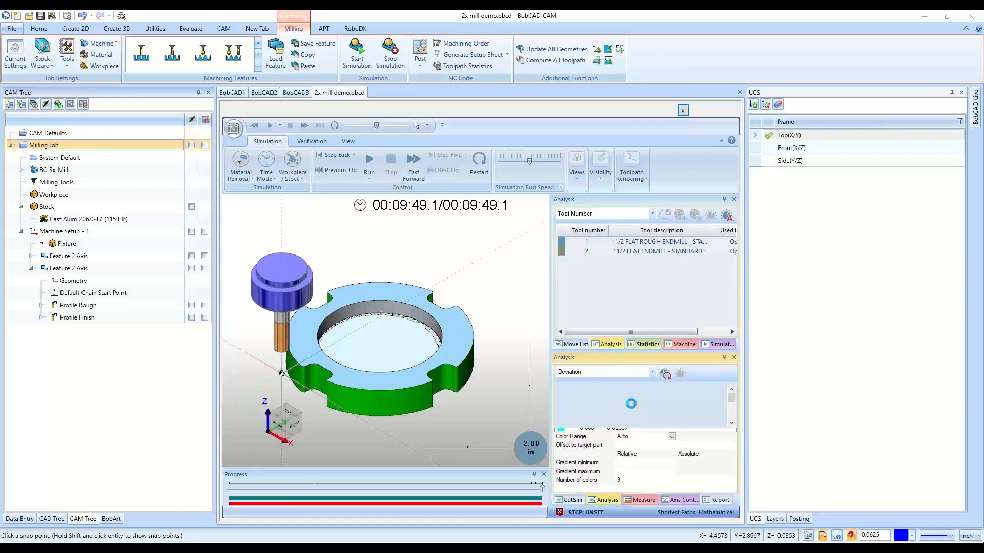
{"action": "left_click", "coordinate": [665, 375]}
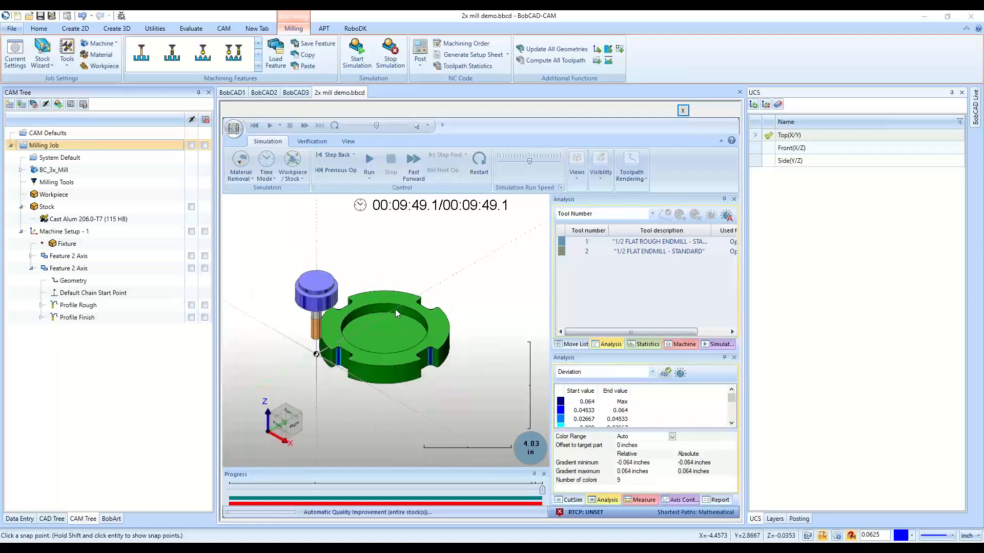
{"action": "scroll", "coordinate": [395, 309], "scroll_direction": "up", "scroll_amount": 6}
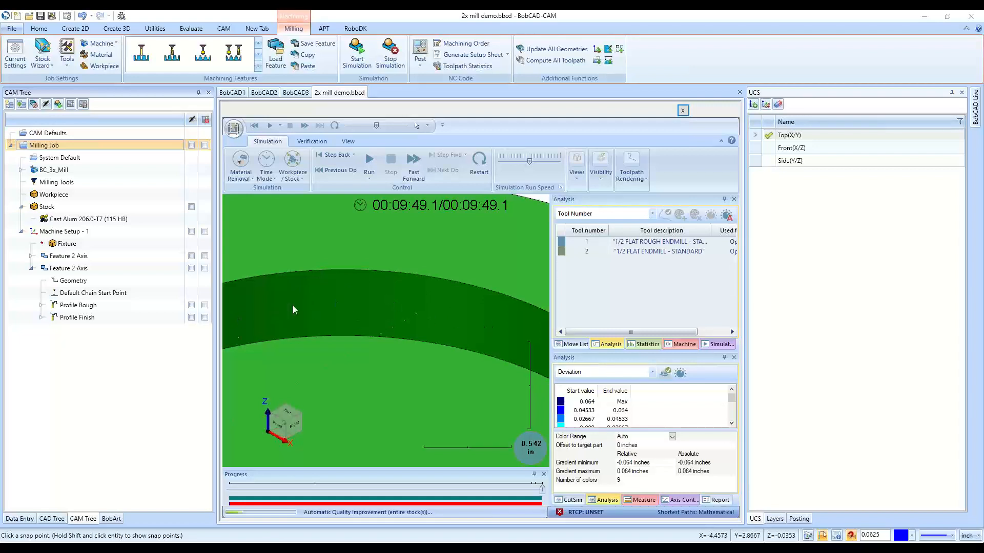
{"action": "scroll", "coordinate": [389, 319], "scroll_direction": "up", "scroll_amount": 2}
{"action": "scroll", "coordinate": [389, 315], "scroll_direction": "down", "scroll_amount": 5}
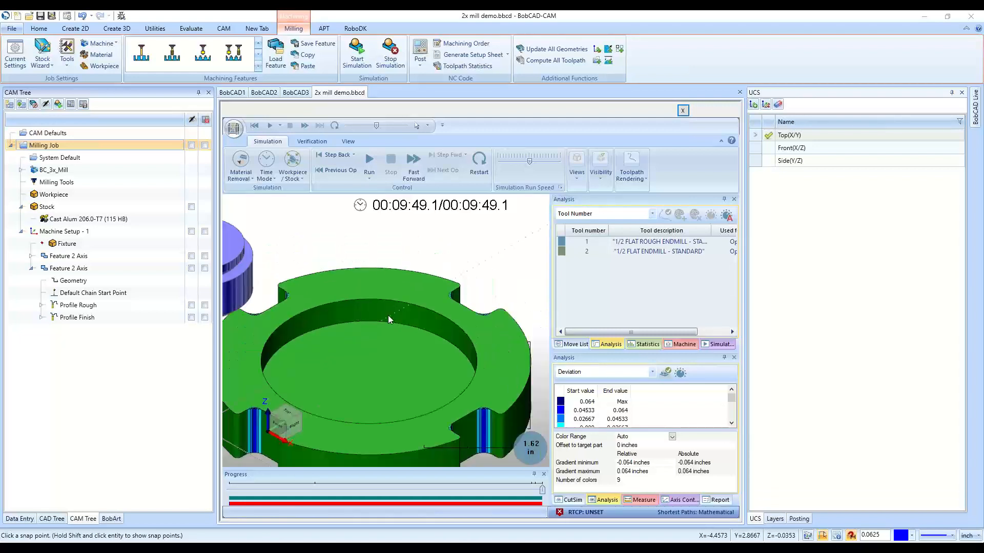
{"action": "scroll", "coordinate": [394, 358], "scroll_direction": "up", "scroll_amount": 3}
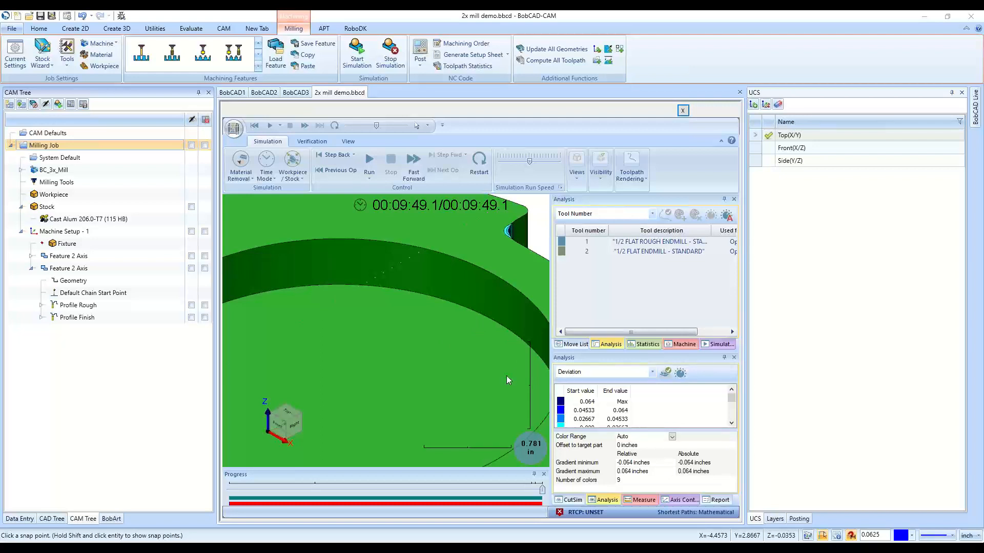
Examine the deviation colour ranges from Max to Min and compare them with the pocket wall and the notches
{"action": "left_click", "coordinate": [732, 423]}
{"action": "left_click", "coordinate": [731, 423]}
{"action": "left_click", "coordinate": [731, 423]}
{"action": "left_click", "coordinate": [732, 423]}
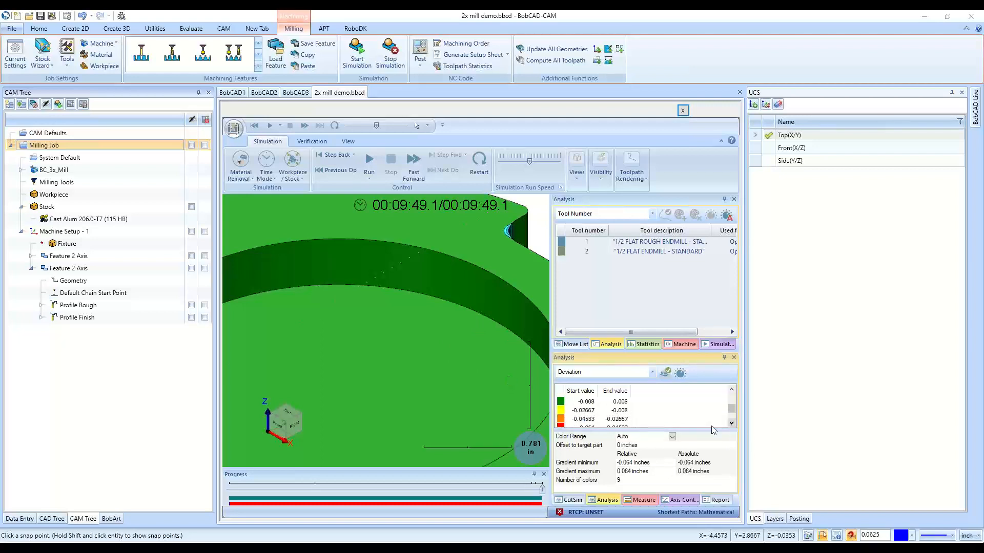
{"action": "scroll", "coordinate": [582, 417], "scroll_direction": "down", "scroll_amount": 1}
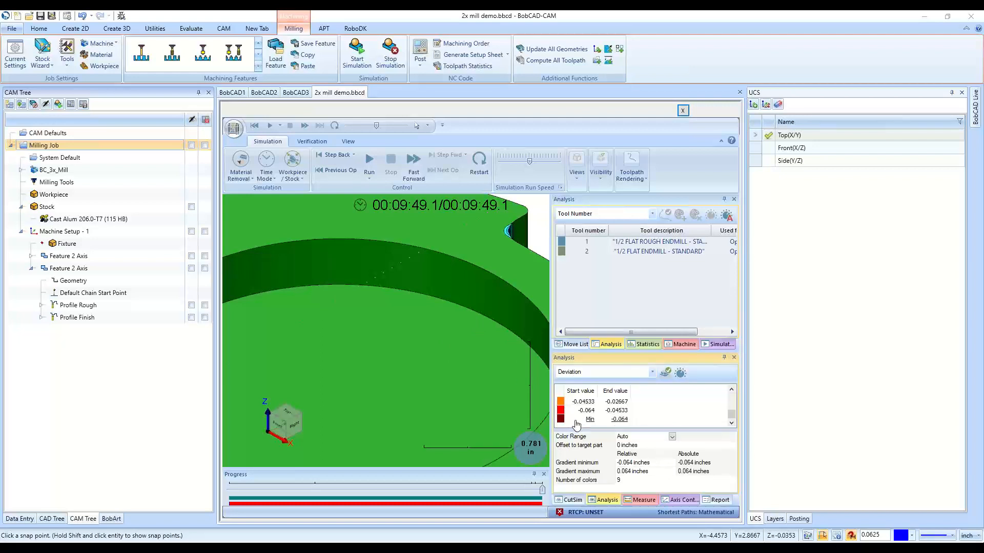
{"action": "scroll", "coordinate": [590, 420], "scroll_direction": "up", "scroll_amount": 3}
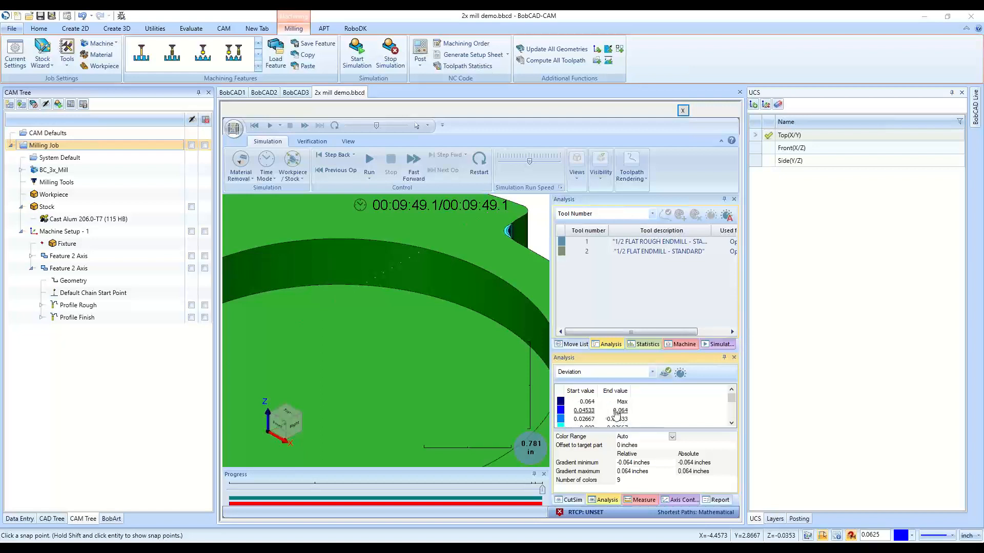
{"action": "scroll", "coordinate": [573, 417], "scroll_direction": "down", "scroll_amount": 1}
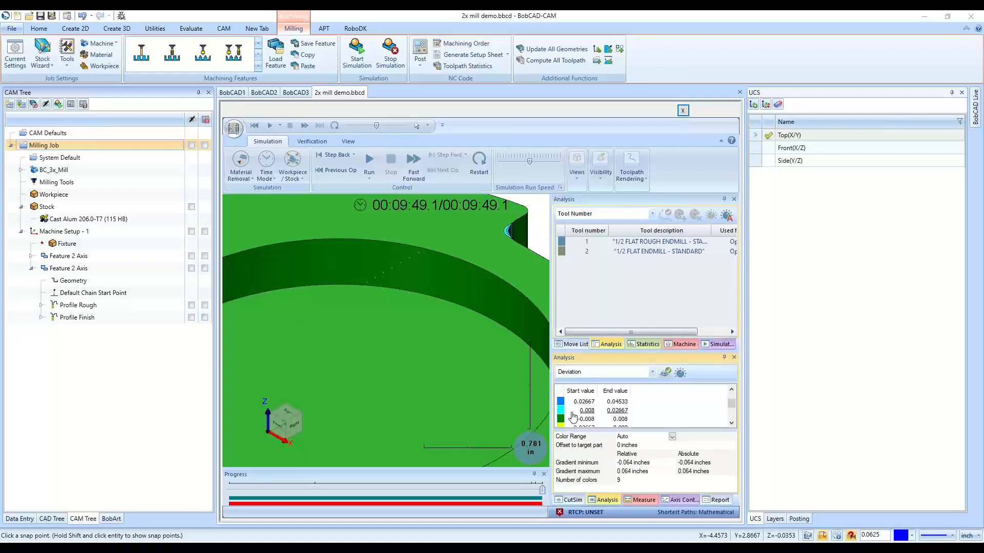
{"action": "scroll", "coordinate": [573, 417], "scroll_direction": "up", "scroll_amount": 2}
{"action": "scroll", "coordinate": [428, 284], "scroll_direction": "up", "scroll_amount": 2}
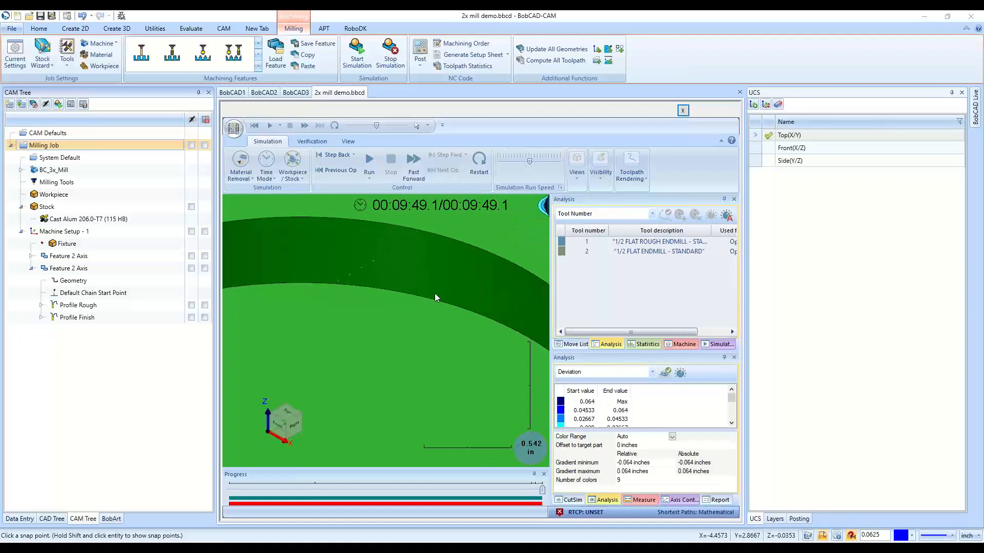
{"action": "scroll", "coordinate": [435, 298], "scroll_direction": "down", "scroll_amount": 4}
{"action": "scroll", "coordinate": [428, 304], "scroll_direction": "up", "scroll_amount": 2}
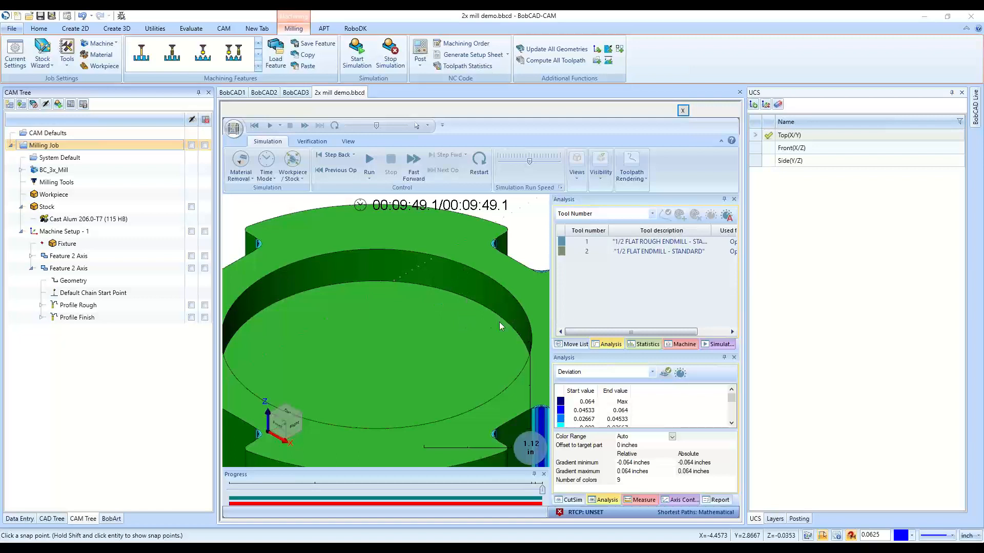
{"action": "scroll", "coordinate": [455, 328], "scroll_direction": "down", "scroll_amount": 1}
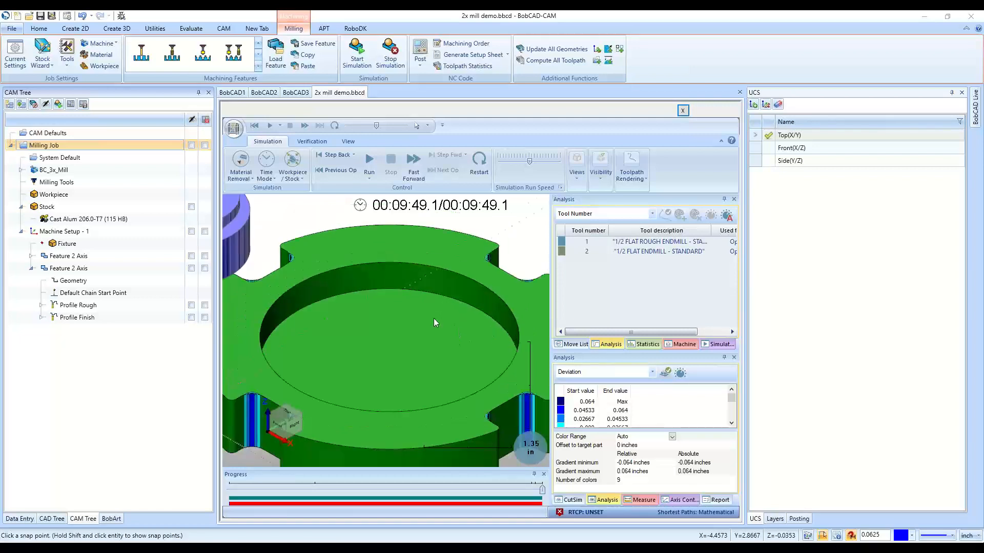
Inspect the inside corner of a notch up close and compare its deviation bands with the colour range values
{"action": "scroll", "coordinate": [425, 303], "scroll_direction": "down", "scroll_amount": 2}
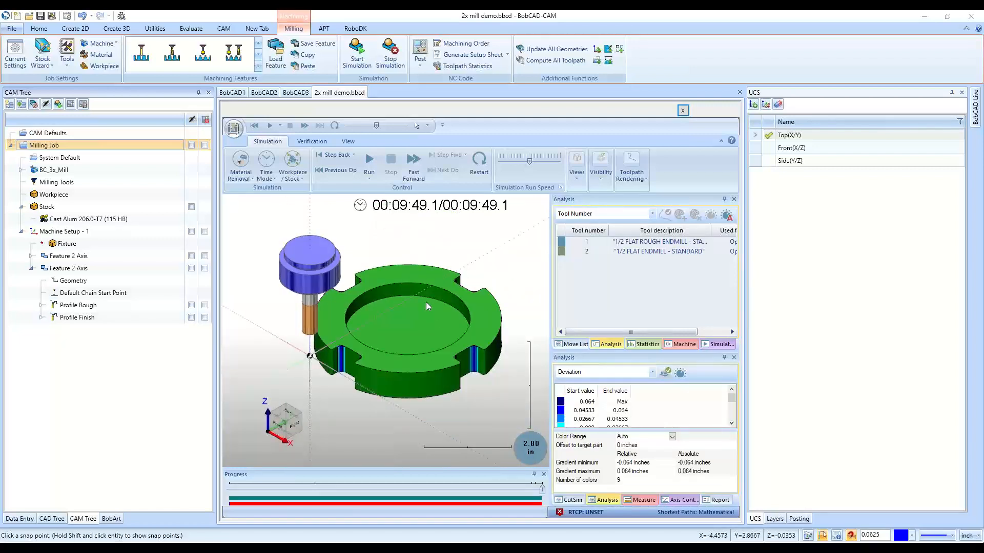
{"action": "middle_click_drag", "start_coordinate": [446, 326], "coordinate": [418, 408]}
{"action": "scroll", "coordinate": [417, 407], "scroll_direction": "up", "scroll_amount": 6}
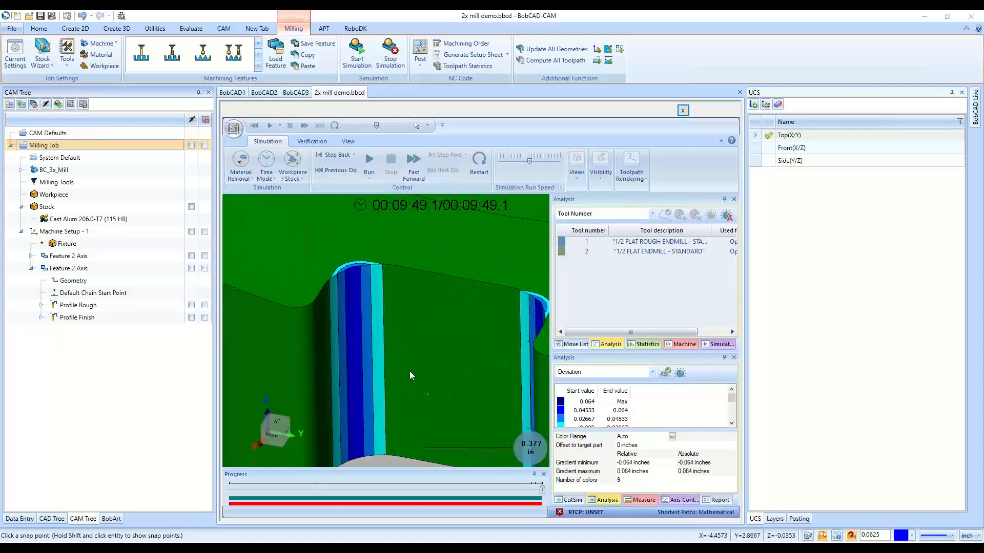
{"action": "scroll", "coordinate": [369, 280], "scroll_direction": "up", "scroll_amount": 2}
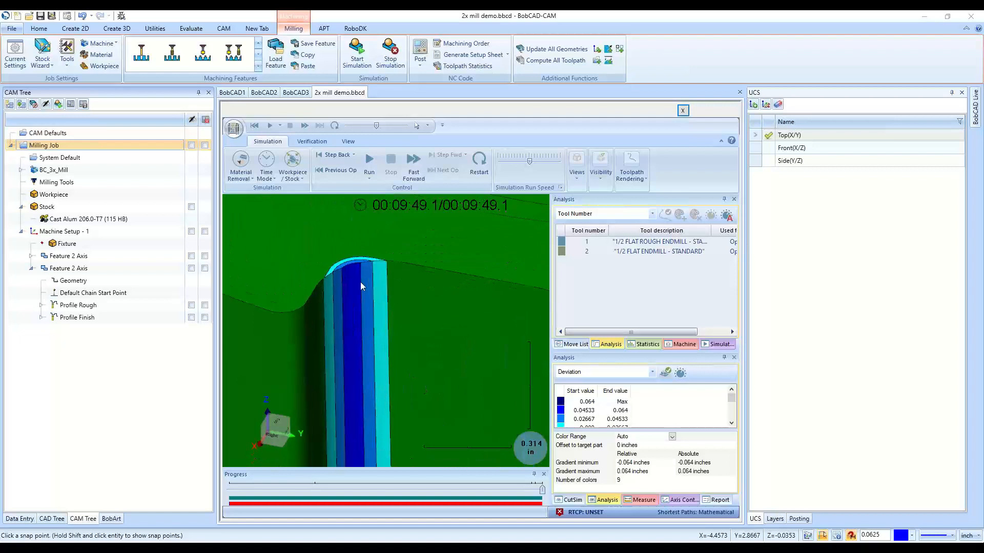
{"action": "left_click", "coordinate": [731, 422]}
{"action": "left_click", "coordinate": [731, 422]}
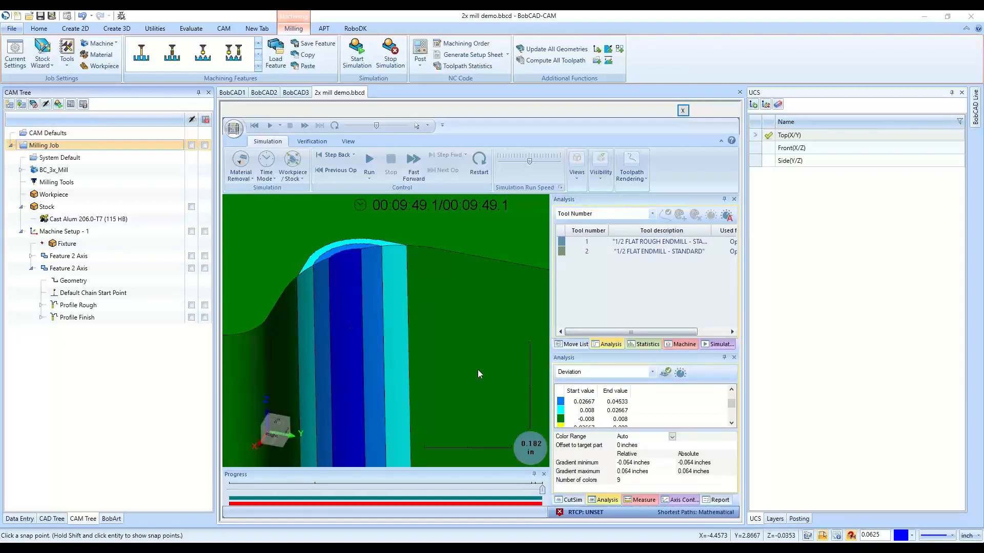
{"action": "scroll", "coordinate": [588, 414], "scroll_direction": "up", "scroll_amount": 1}
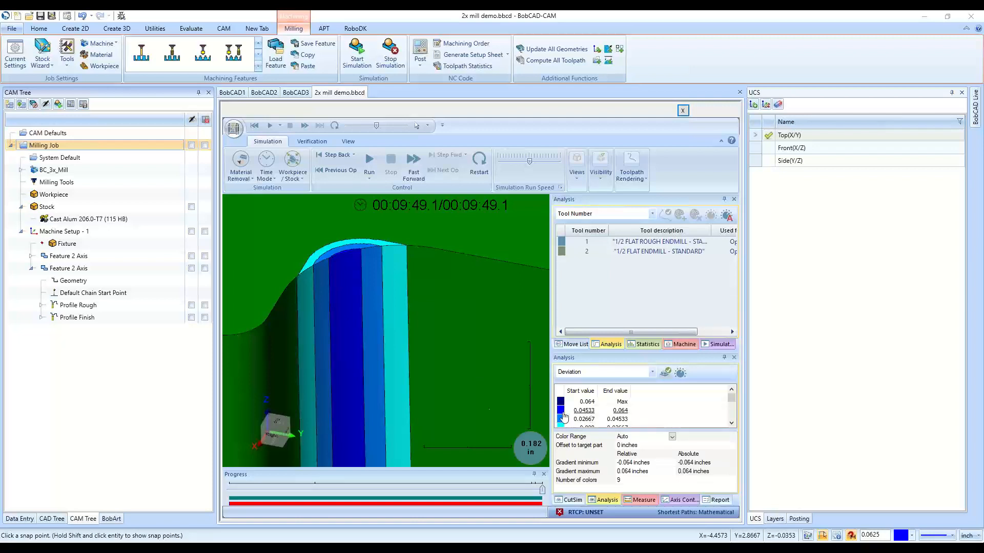
View the whole ring, jump the simulation back by operation to the start and return it to the end
{"action": "scroll", "coordinate": [355, 306], "scroll_direction": "down", "scroll_amount": 8}
{"action": "scroll", "coordinate": [365, 328], "scroll_direction": "down", "scroll_amount": 5}
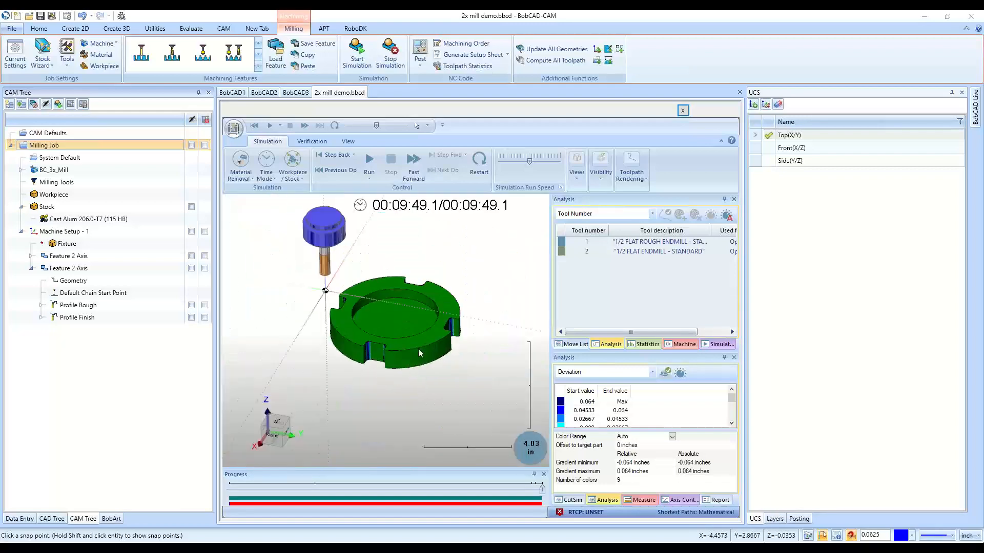
{"action": "scroll", "coordinate": [450, 319], "scroll_direction": "up", "scroll_amount": 9}
{"action": "scroll", "coordinate": [449, 354], "scroll_direction": "down", "scroll_amount": 6}
{"action": "middle_click_drag", "start_coordinate": [441, 376], "coordinate": [426, 423]}
{"action": "scroll", "coordinate": [426, 421], "scroll_direction": "down", "scroll_amount": 6}
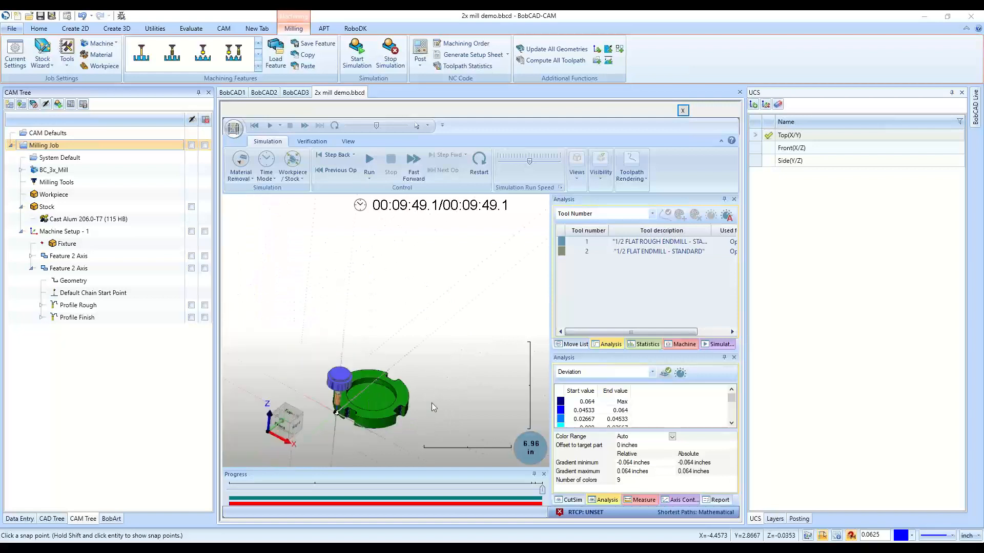
{"action": "scroll", "coordinate": [346, 419], "scroll_direction": "up", "scroll_amount": 6}
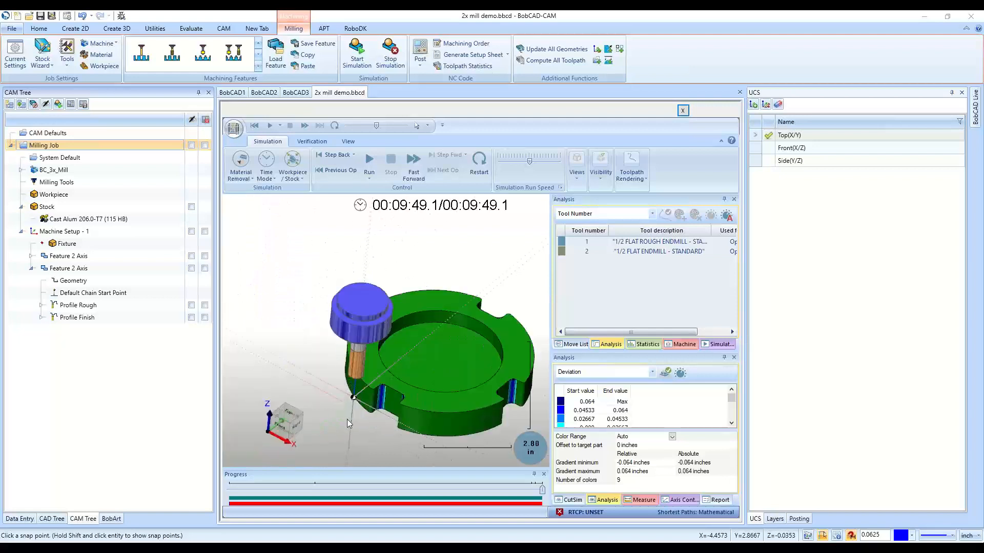
{"action": "left_click", "coordinate": [329, 173]}
{"action": "left_click", "coordinate": [329, 173]}
{"action": "left_click", "coordinate": [328, 171]}
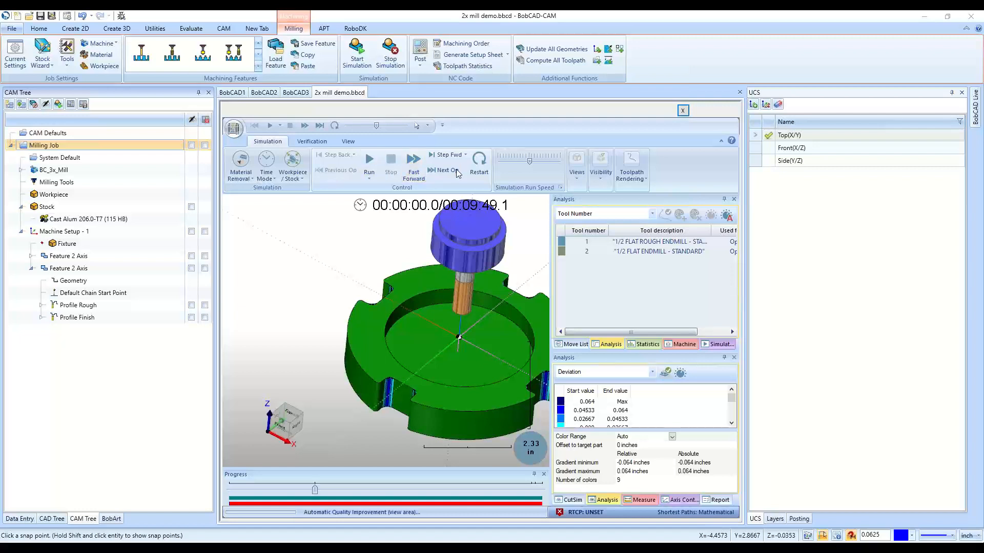
{"action": "left_click", "coordinate": [456, 170]}
{"action": "left_click", "coordinate": [456, 170]}
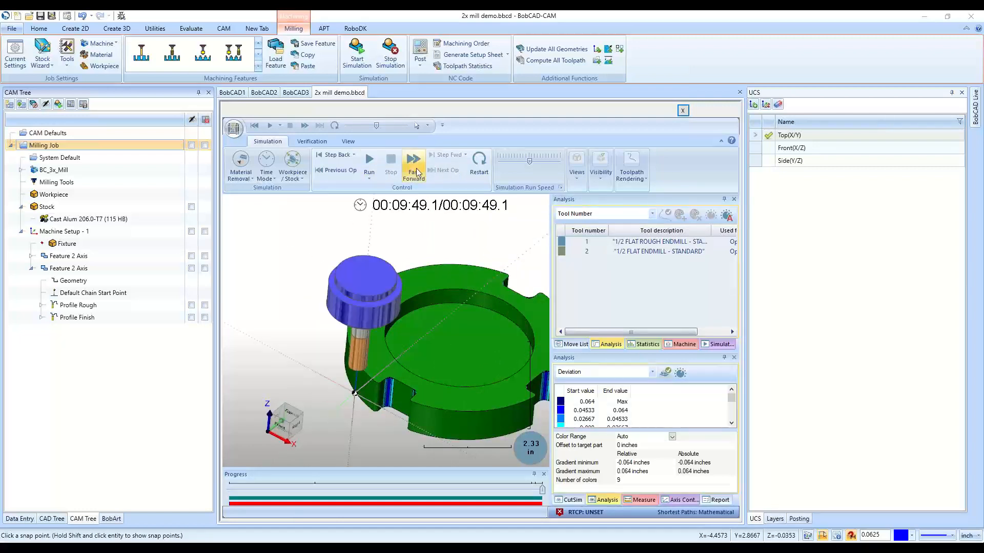
Step the simulation back move by move until the finishing endmill sits in the notch
{"action": "left_click", "coordinate": [332, 155]}
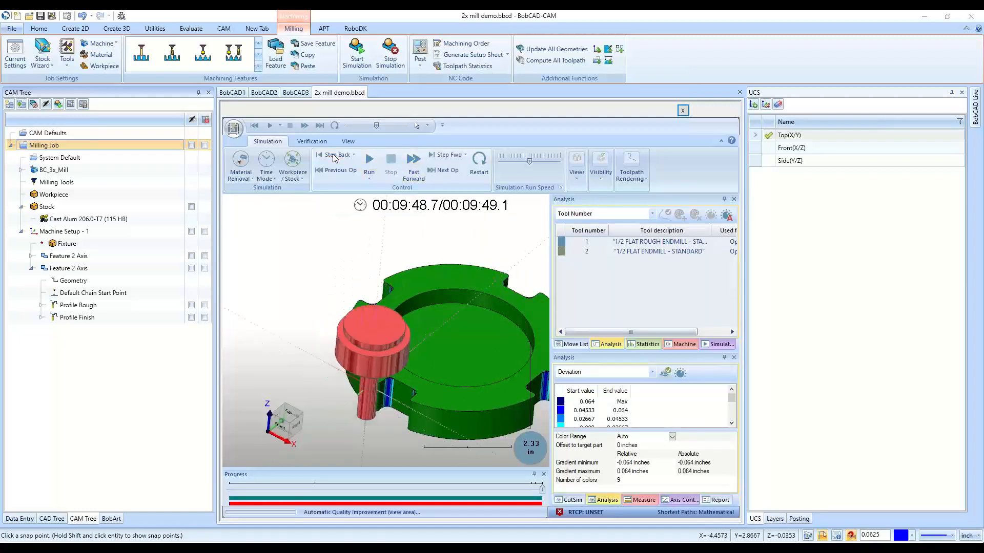
{"action": "left_click", "coordinate": [333, 155]}
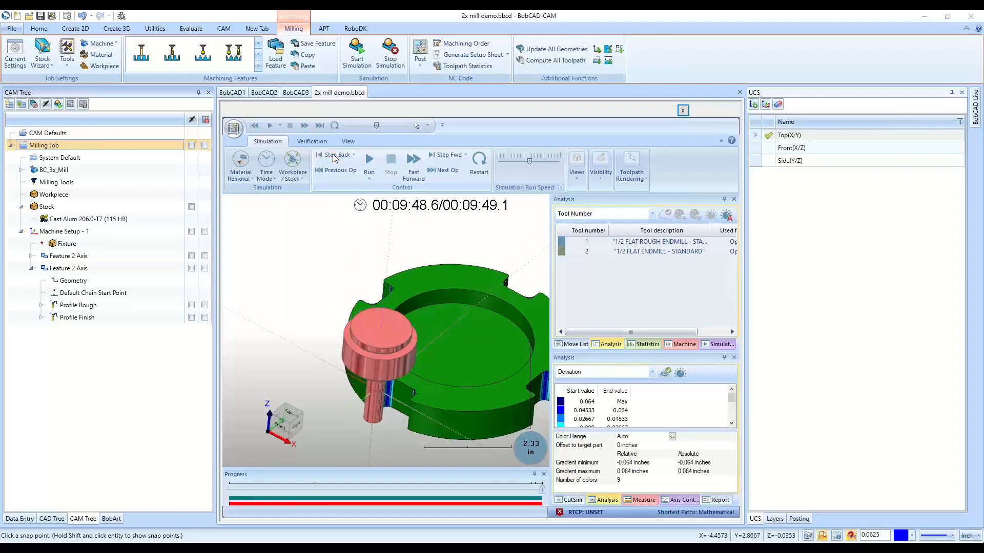
{"action": "left_click", "coordinate": [333, 155]}
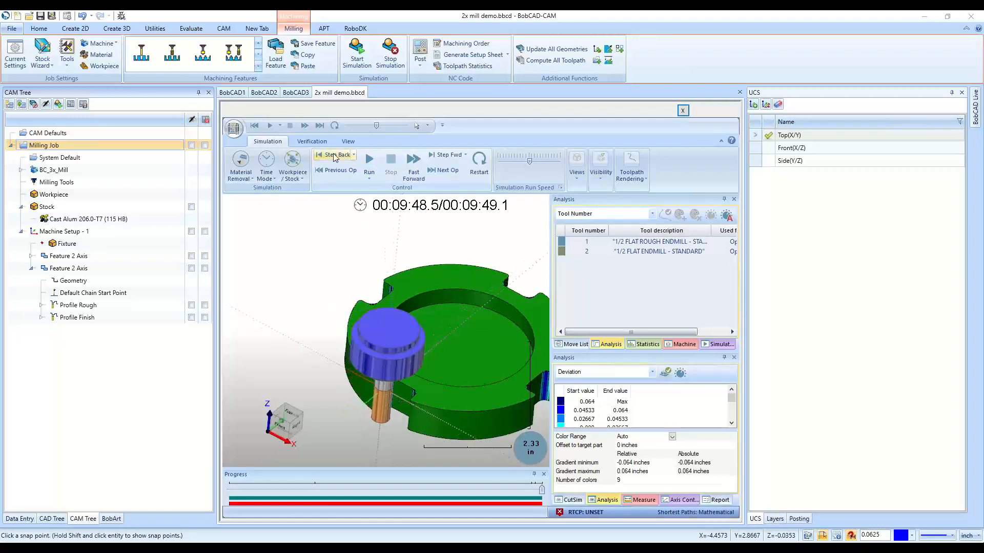
{"action": "left_click", "coordinate": [333, 156]}
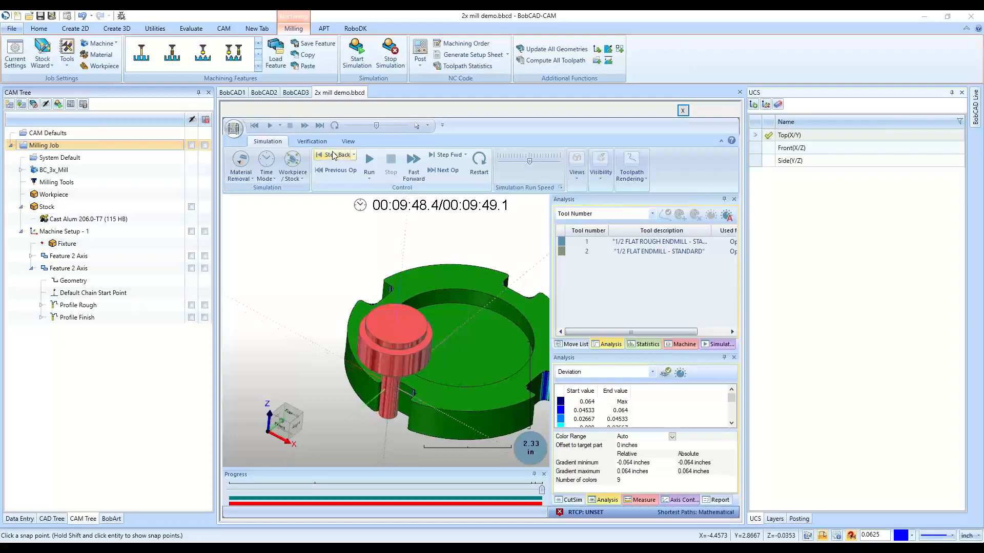
{"action": "left_click", "coordinate": [444, 156]}
Examine how the endmill fits the notch's inside corner and its remaining material, and close the simulation
{"action": "middle_click_drag", "start_coordinate": [463, 419], "coordinate": [466, 440]}
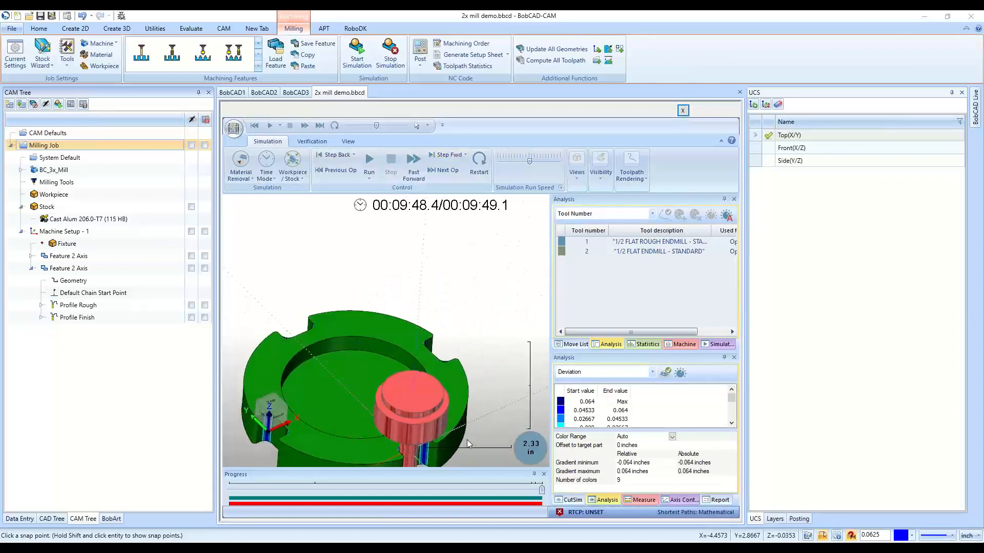
{"action": "scroll", "coordinate": [405, 392], "scroll_direction": "up", "scroll_amount": 2}
{"action": "scroll", "coordinate": [408, 422], "scroll_direction": "down", "scroll_amount": 3}
{"action": "scroll", "coordinate": [396, 410], "scroll_direction": "up", "scroll_amount": 6}
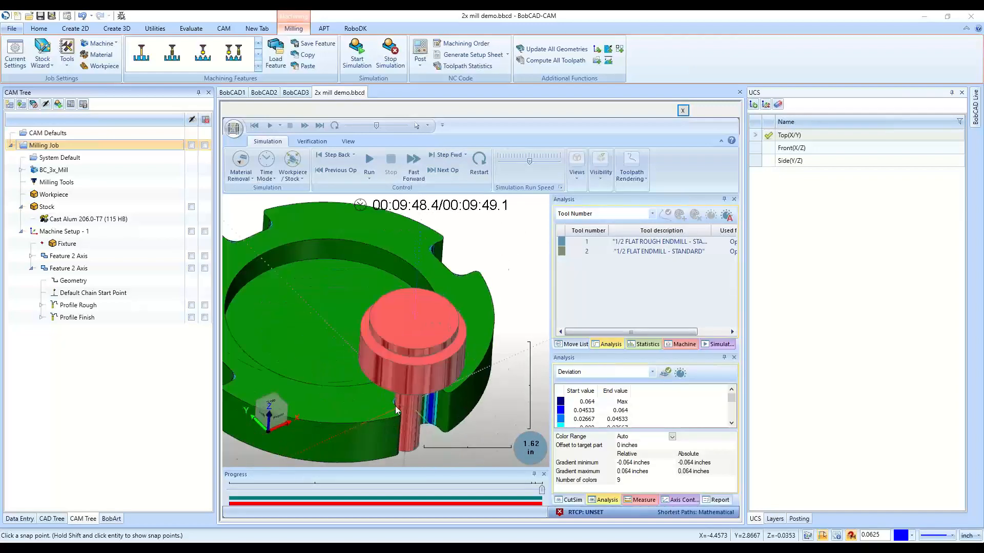
{"action": "scroll", "coordinate": [396, 410], "scroll_direction": "up", "scroll_amount": 2}
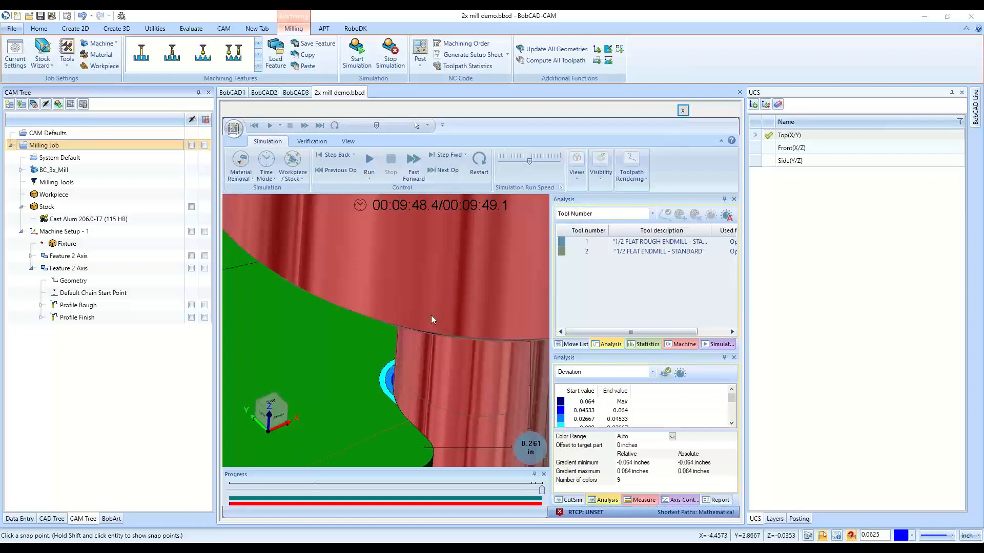
{"action": "scroll", "coordinate": [431, 323], "scroll_direction": "down", "scroll_amount": 5}
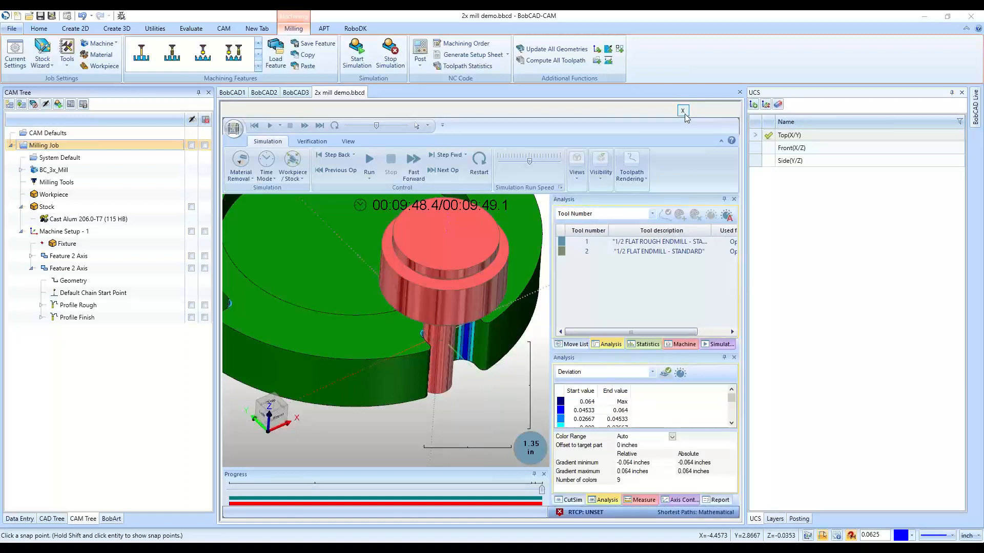
{"action": "scroll", "coordinate": [492, 379], "scroll_direction": "down", "scroll_amount": 4}
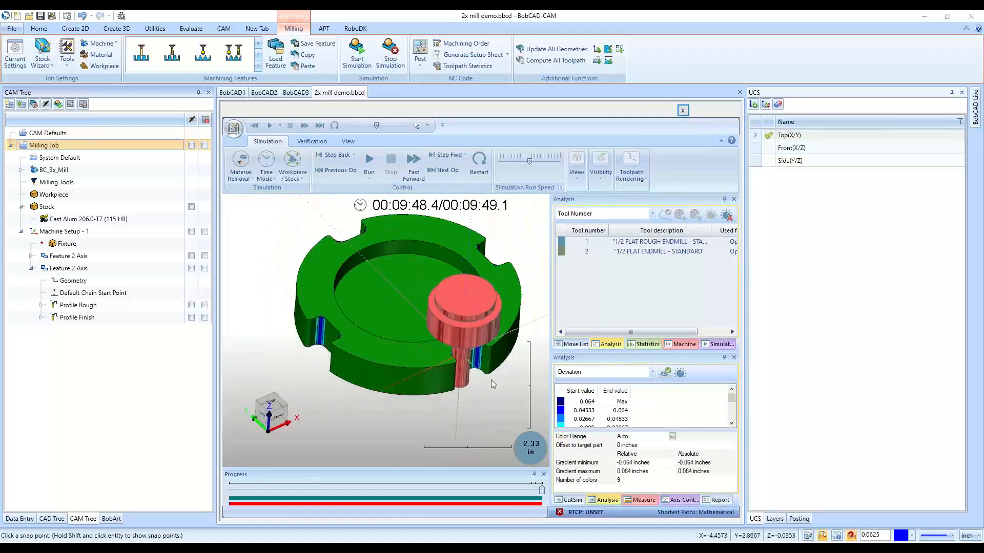
{"action": "scroll", "coordinate": [460, 360], "scroll_direction": "up", "scroll_amount": 15}
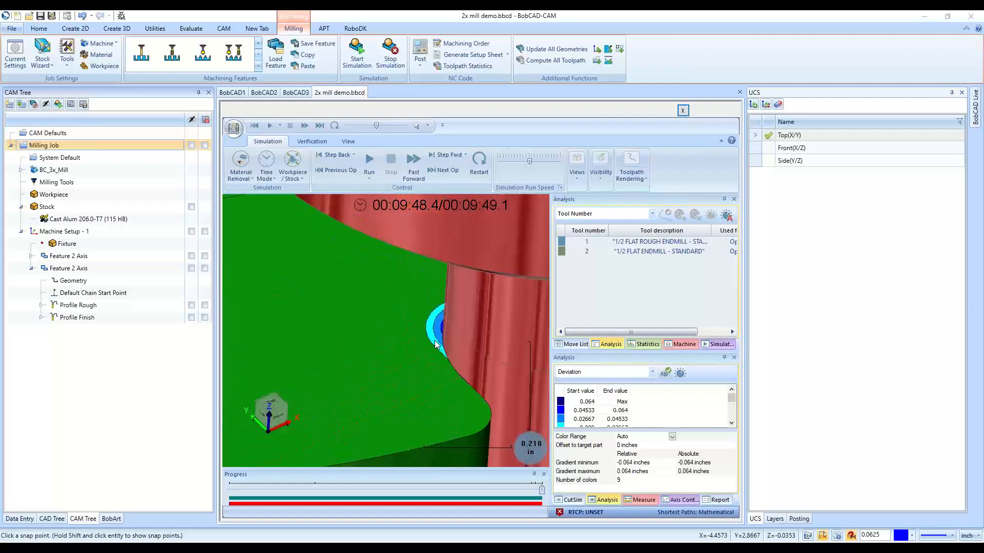
{"action": "left_click", "coordinate": [682, 111]}
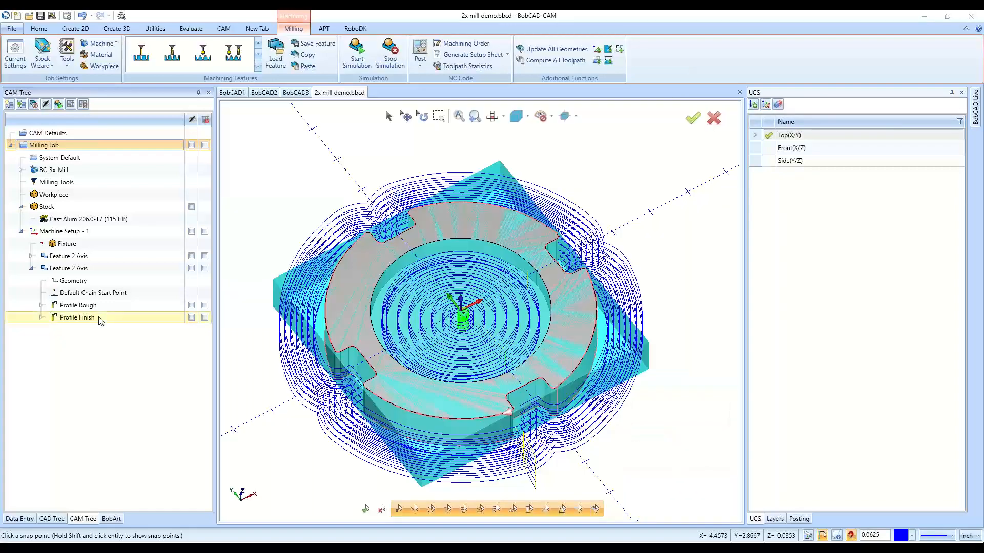
{"action": "right_click", "coordinate": [100, 320]}
{"action": "left_click", "coordinate": [117, 324]}
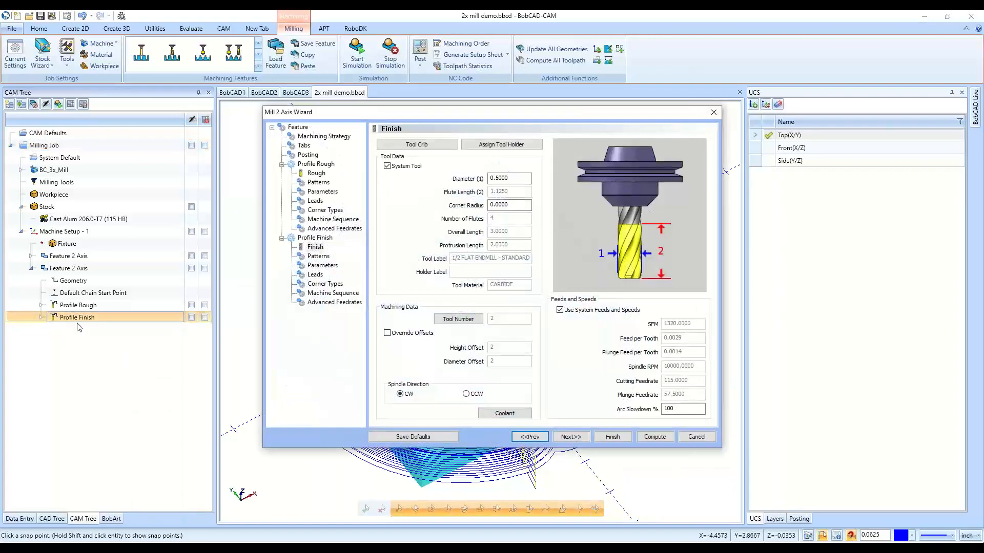
{"action": "left_click", "coordinate": [698, 437]}
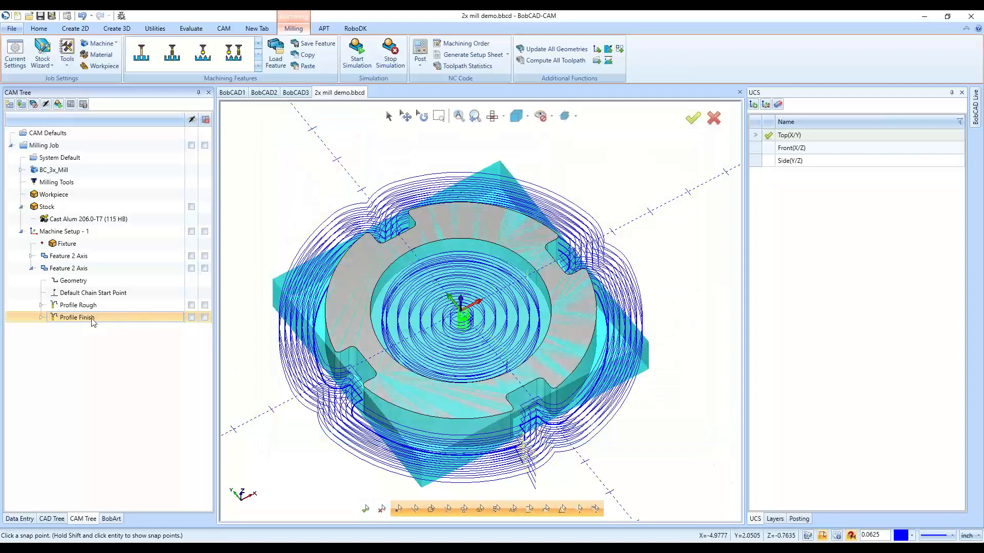
Open the second feature's Profile Finish operation for editing and bring up the Tool Crib for its finishing tool
{"action": "right_click", "coordinate": [99, 322]}
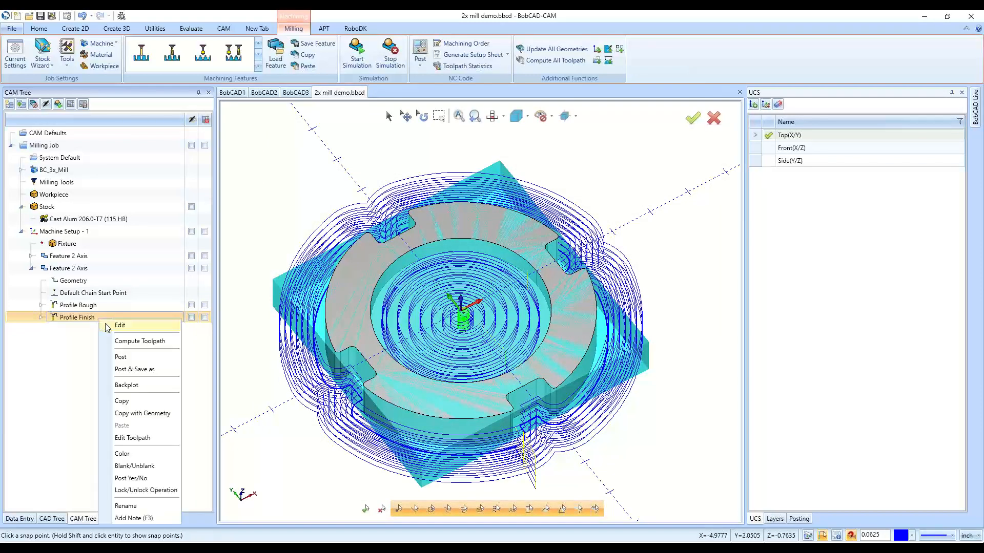
{"action": "left_click", "coordinate": [107, 328]}
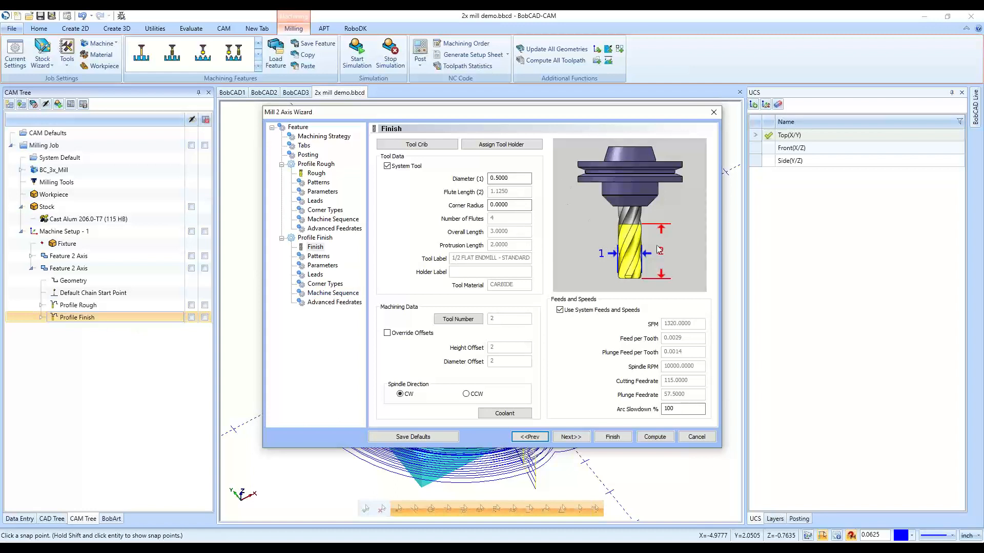
{"action": "left_click", "coordinate": [320, 249]}
{"action": "double_click", "coordinate": [507, 178]}
{"action": "left_click", "coordinate": [431, 147]}
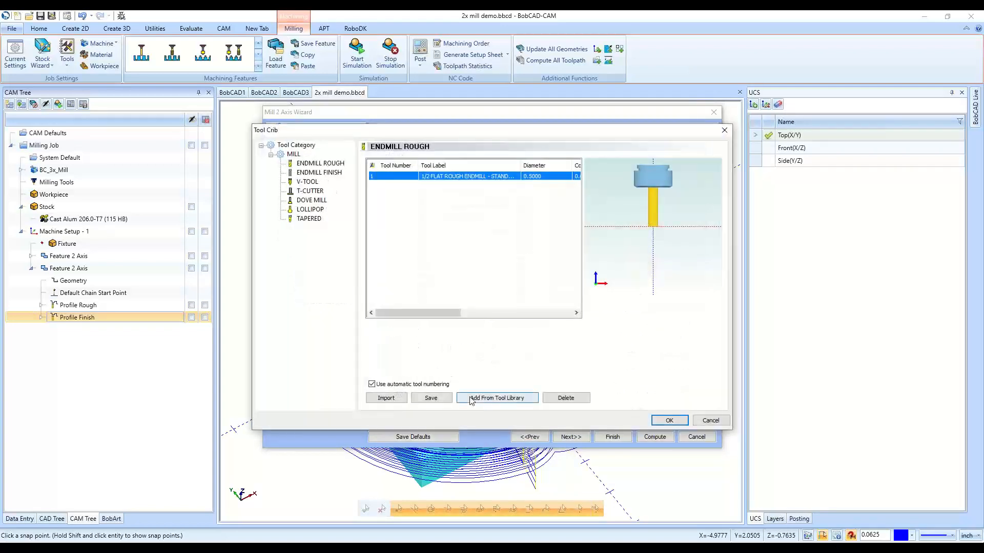
Add the 1/8 FLAT ENDMILL - STANDARD from the tool library, sorted by diameter, and assign it to Profile Finish
{"action": "left_click", "coordinate": [516, 152]}
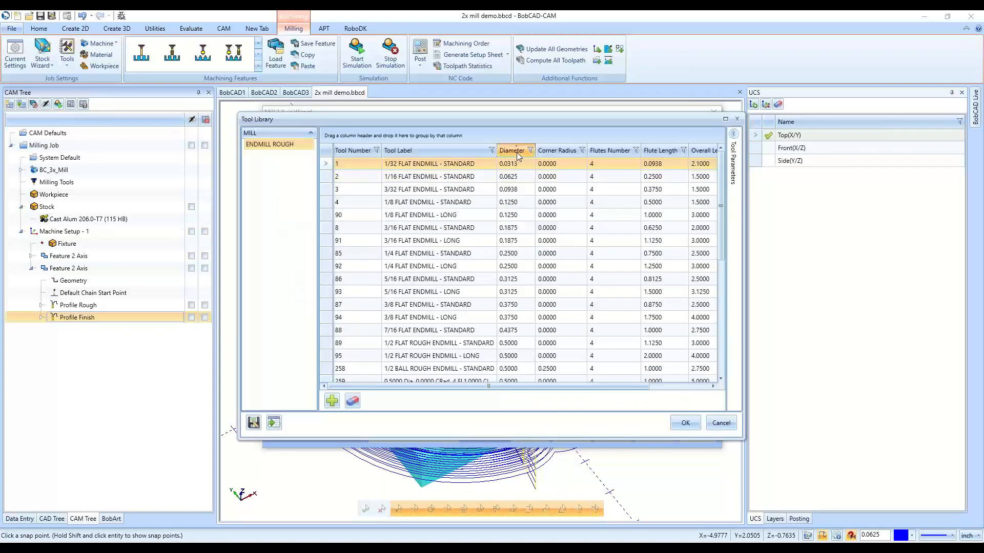
{"action": "left_click", "coordinate": [516, 152]}
{"action": "scroll", "coordinate": [511, 239], "scroll_direction": "down", "scroll_amount": 5}
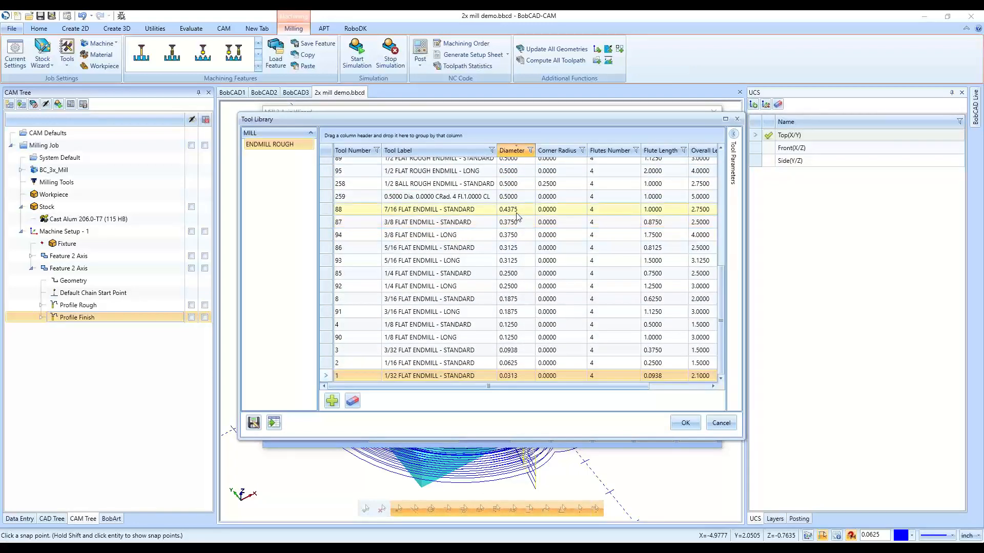
{"action": "left_click", "coordinate": [525, 287]}
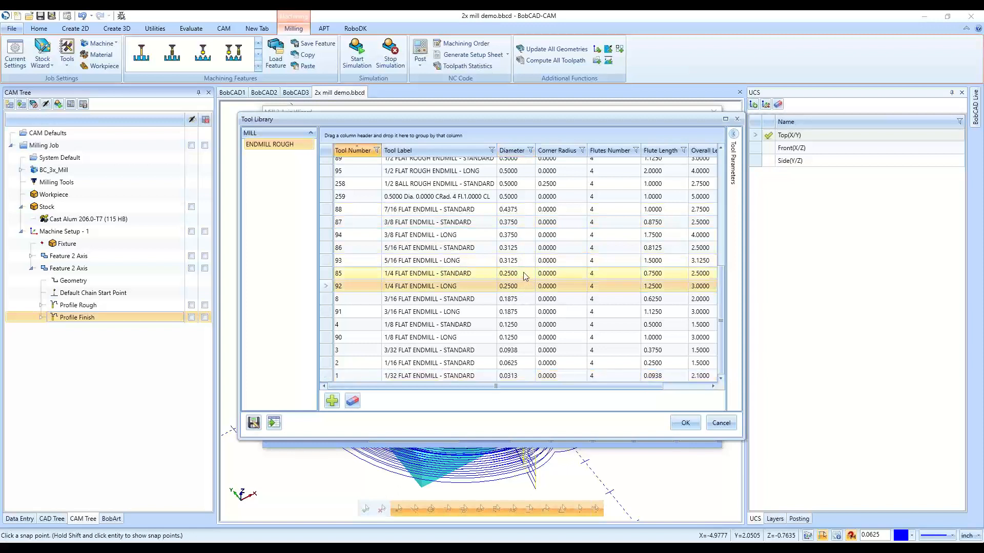
{"action": "left_click", "coordinate": [525, 275]}
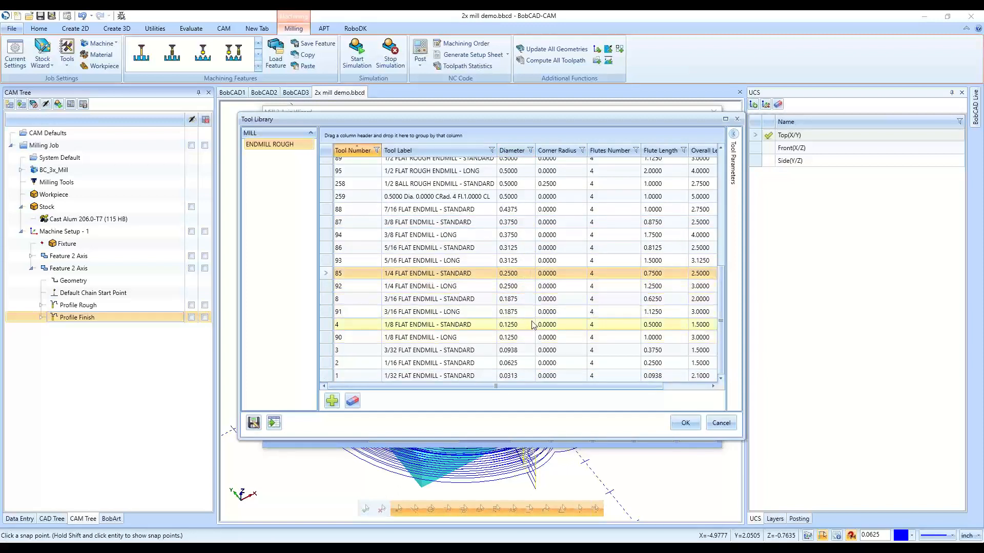
{"action": "left_click", "coordinate": [481, 328]}
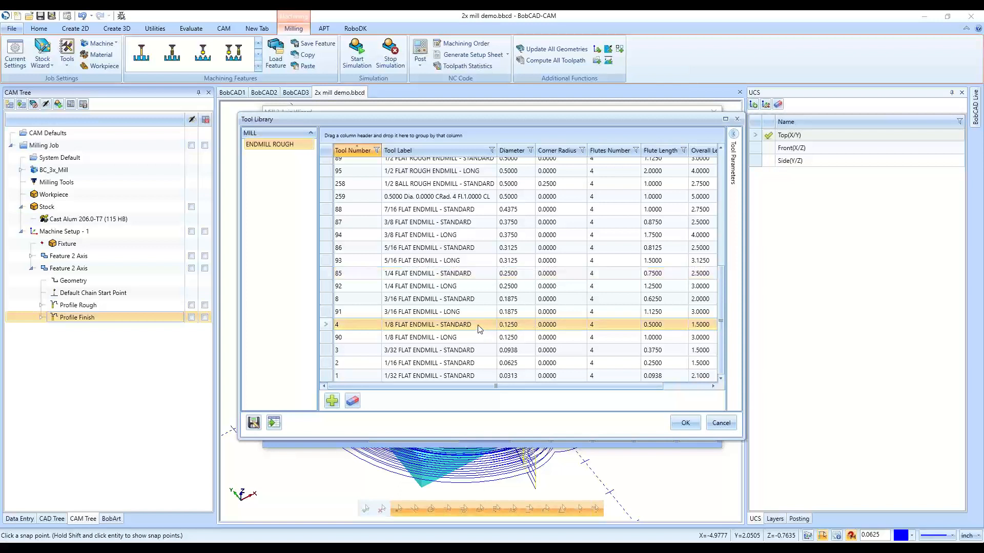
{"action": "left_click", "coordinate": [683, 424]}
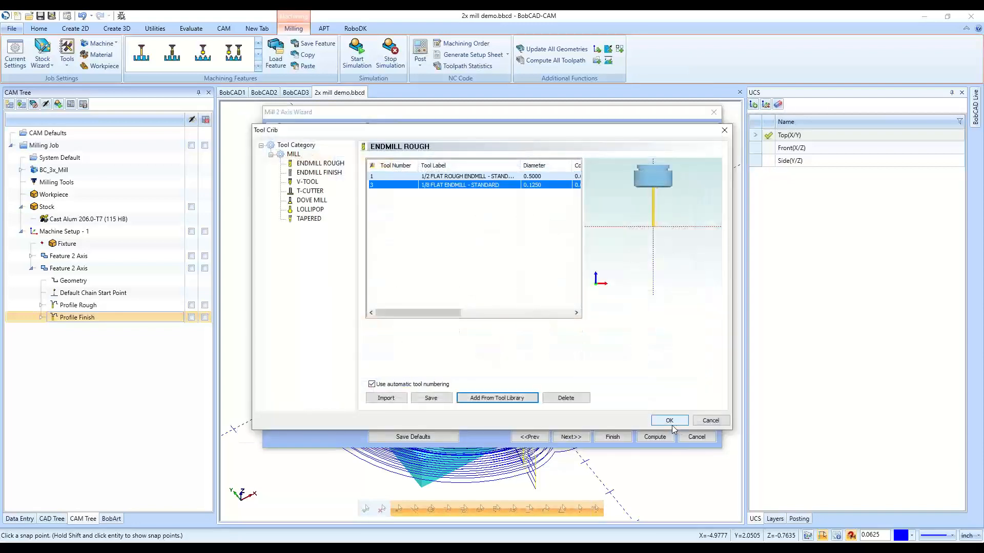
{"action": "left_click", "coordinate": [670, 421]}
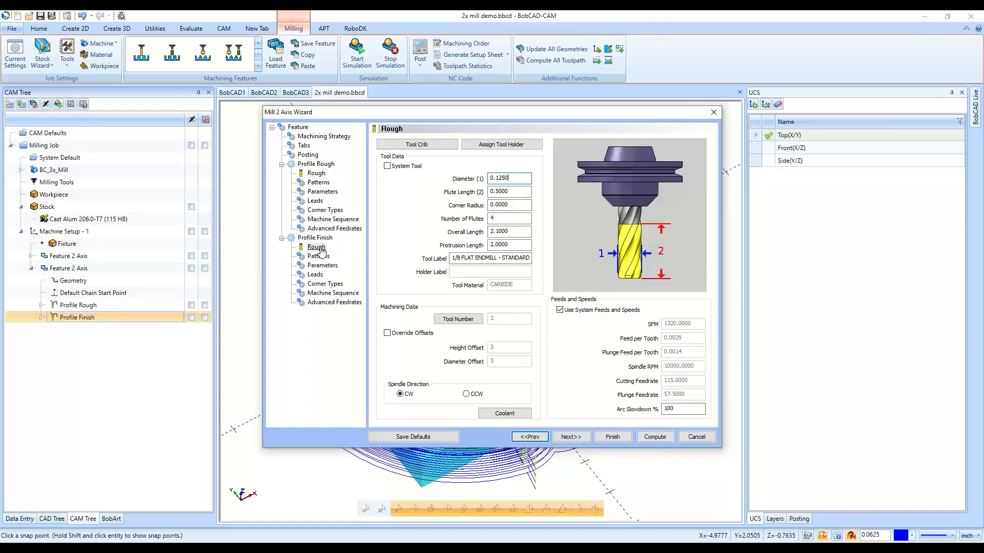
Compute the feature's toolpath with the 1/8 endmill and start a new simulation
{"action": "left_click", "coordinate": [654, 437]}
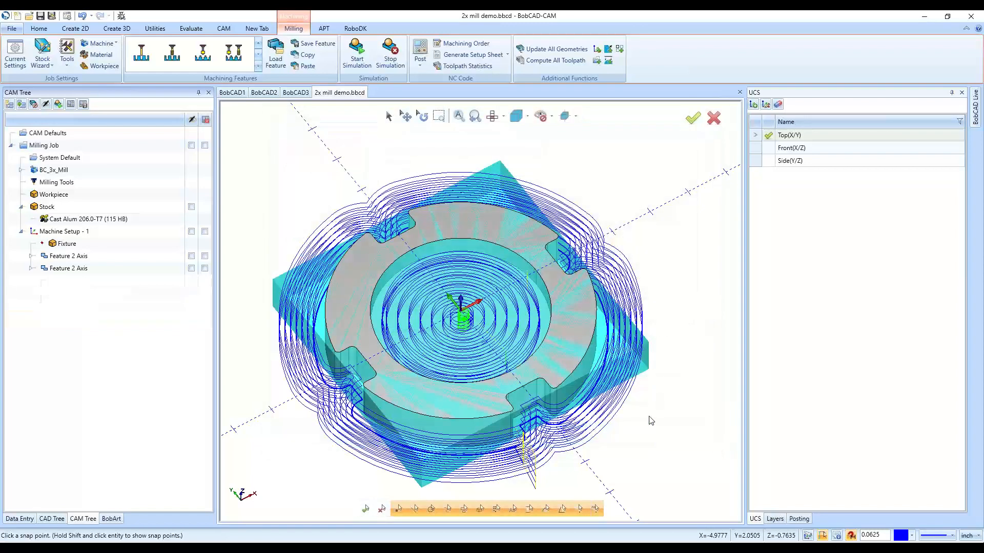
{"action": "left_click", "coordinate": [365, 50]}
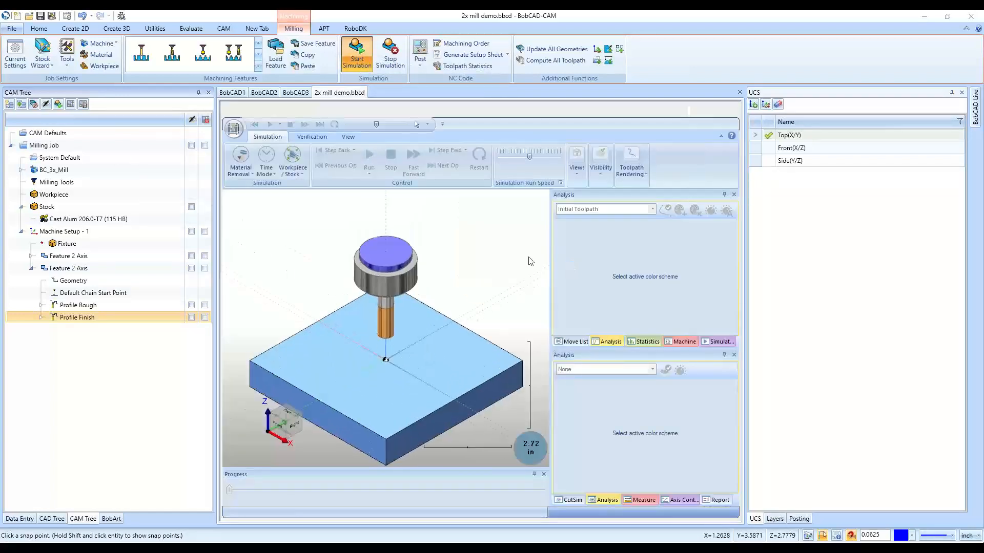
Run the new machining simulation from the start, adjusting the run speed to move through the roughing passes
{"action": "left_click", "coordinate": [447, 171]}
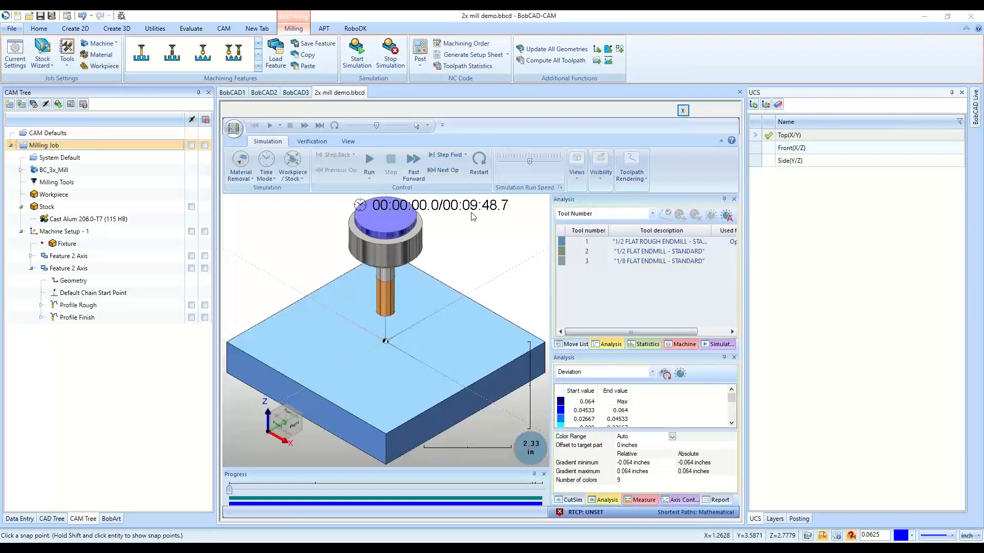
{"action": "left_click", "coordinate": [515, 162]}
{"action": "left_click", "coordinate": [369, 163]}
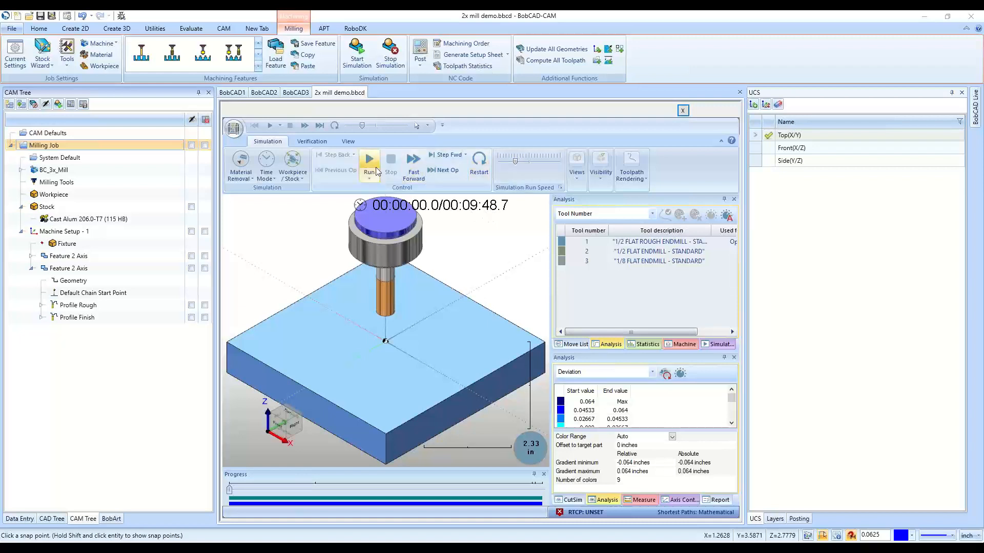
{"action": "left_click", "coordinate": [533, 162]}
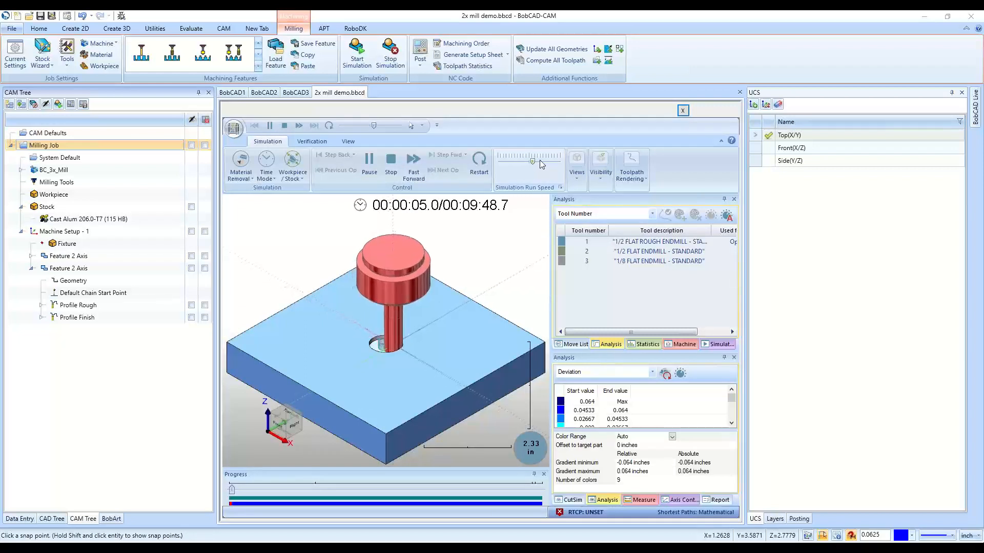
{"action": "left_click", "coordinate": [545, 161]}
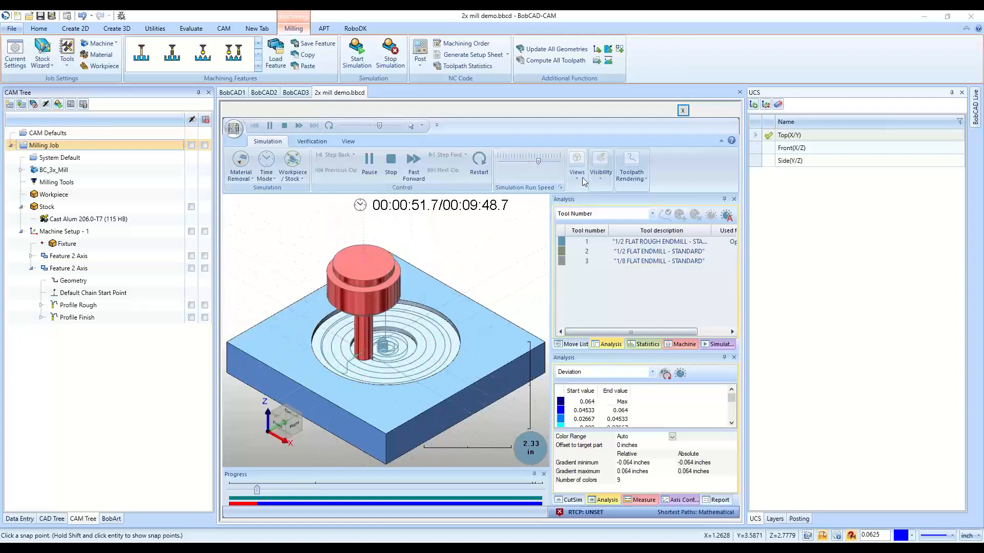
{"action": "left_click", "coordinate": [544, 162]}
{"action": "left_click_drag", "start_coordinate": [543, 163], "coordinate": [540, 163]}
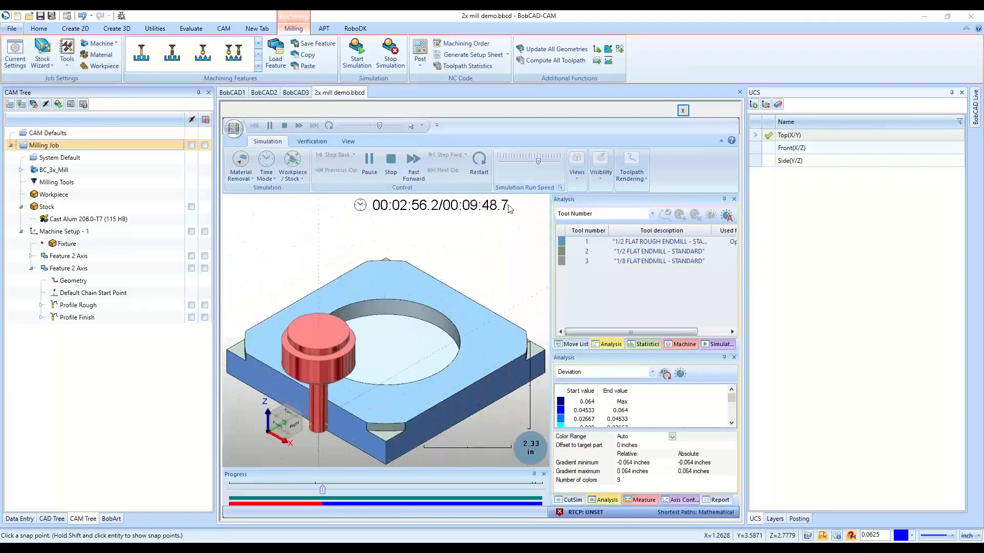
{"action": "left_click", "coordinate": [542, 164]}
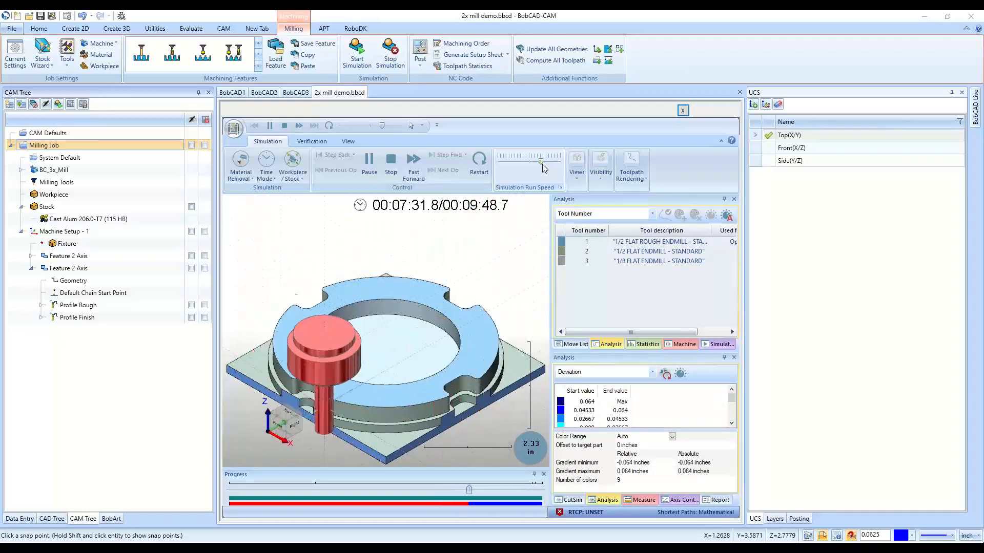
Slow the simulation for the final profile finish, pause it mid-cut and examine the 1/8 endmill against the ring's outer wall
{"action": "left_click", "coordinate": [508, 162]}
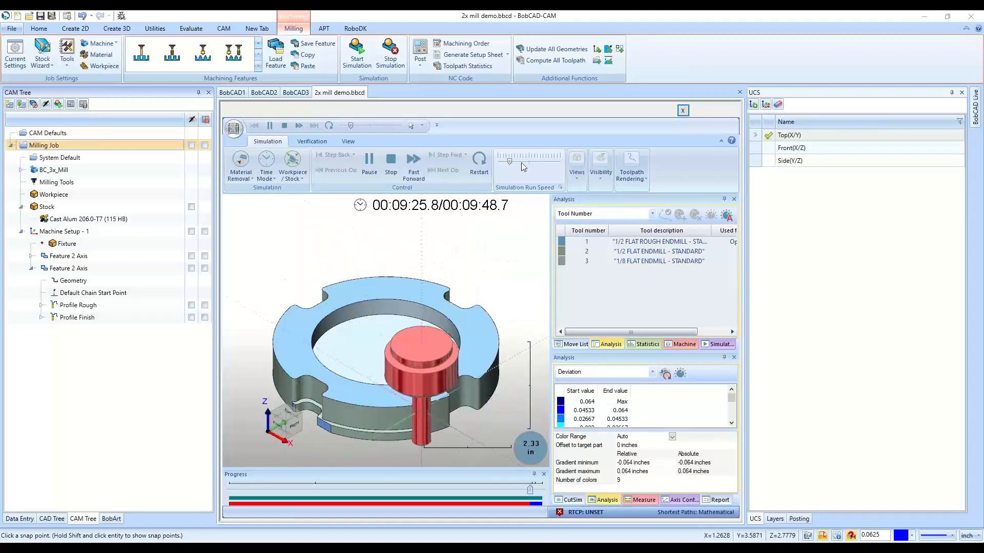
{"action": "left_click", "coordinate": [533, 162]}
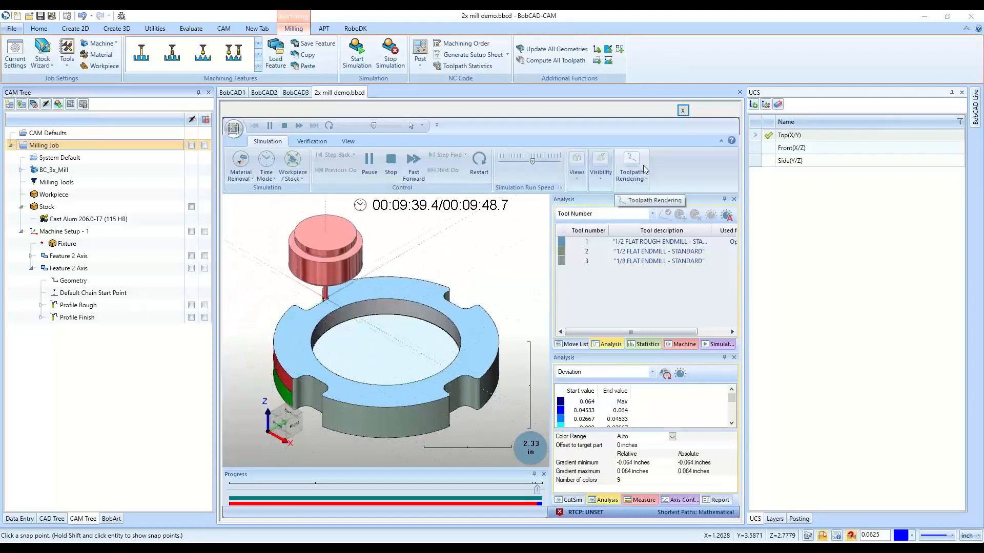
{"action": "left_click", "coordinate": [369, 165]}
{"action": "middle_click_drag", "start_coordinate": [400, 281], "coordinate": [360, 434]}
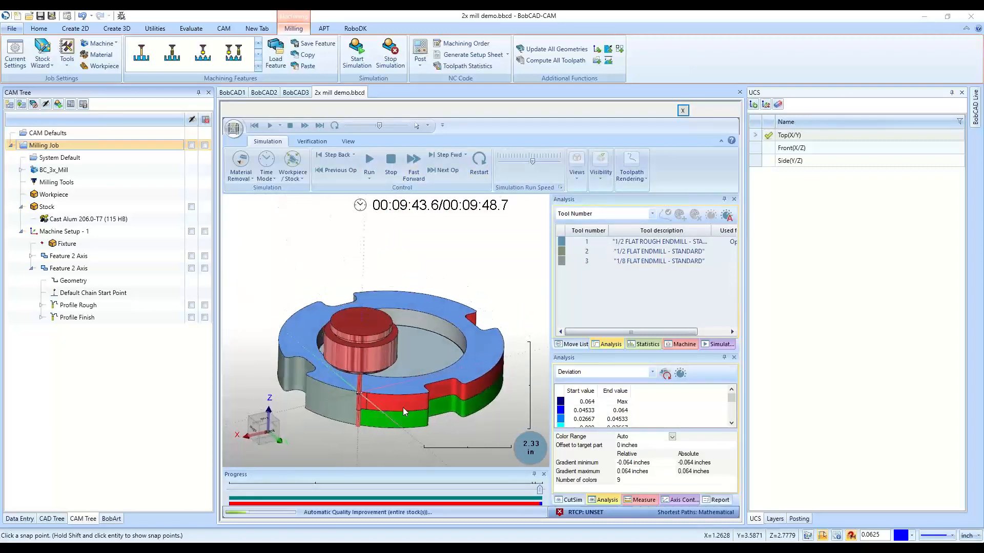
{"action": "scroll", "coordinate": [348, 397], "scroll_direction": "up", "scroll_amount": 6}
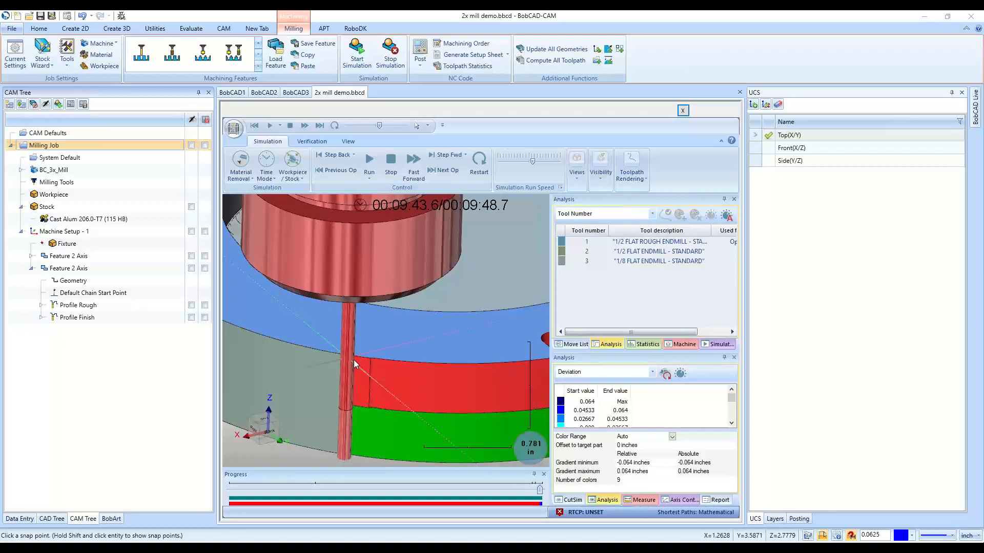
{"action": "scroll", "coordinate": [364, 408], "scroll_direction": "down", "scroll_amount": 5}
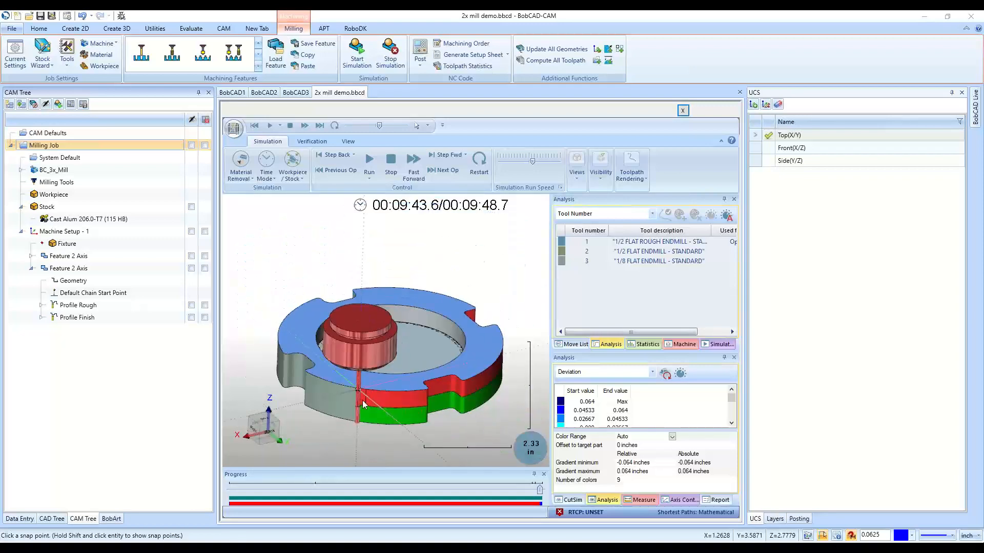
{"action": "scroll", "coordinate": [355, 415], "scroll_direction": "up", "scroll_amount": 6}
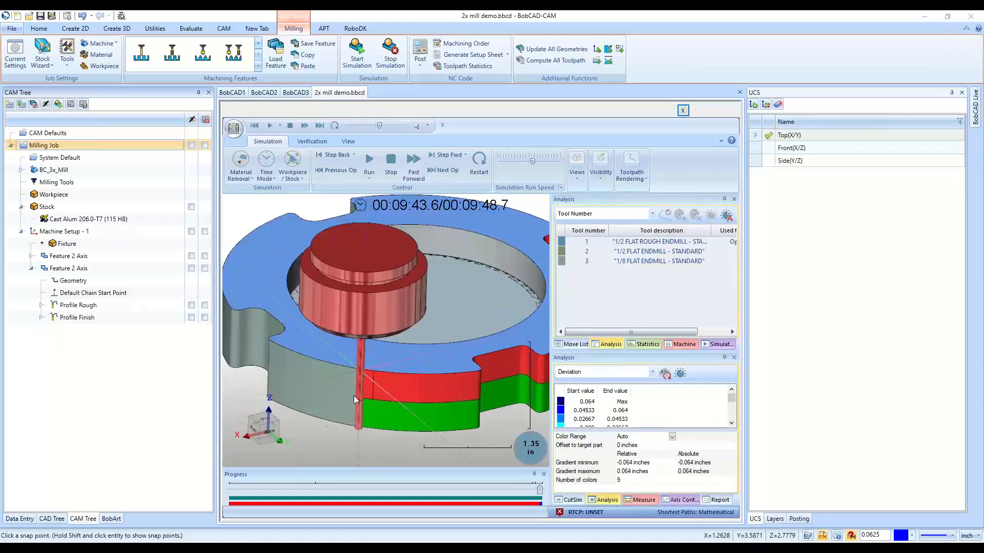
{"action": "scroll", "coordinate": [362, 404], "scroll_direction": "down", "scroll_amount": 6}
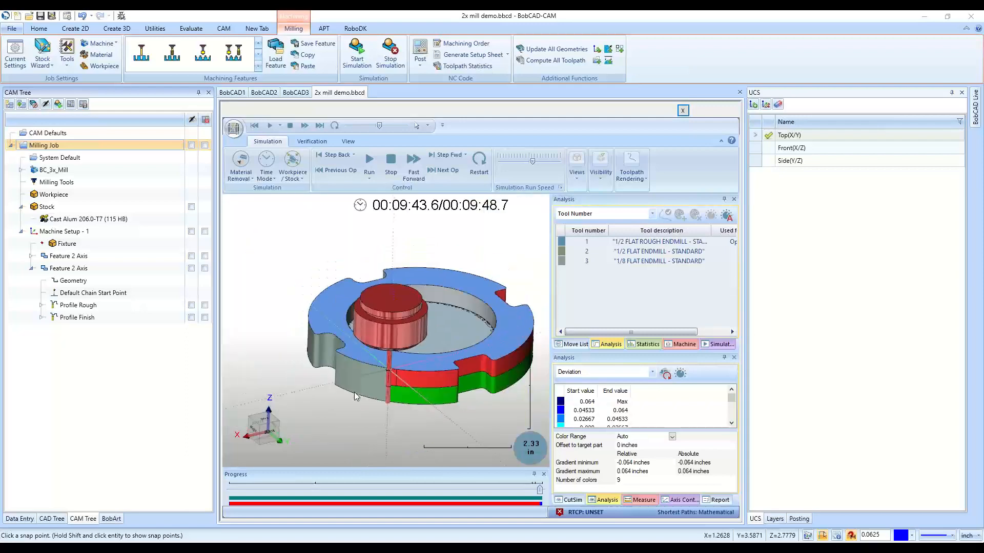
{"action": "middle_click_drag", "start_coordinate": [369, 410], "coordinate": [402, 417]}
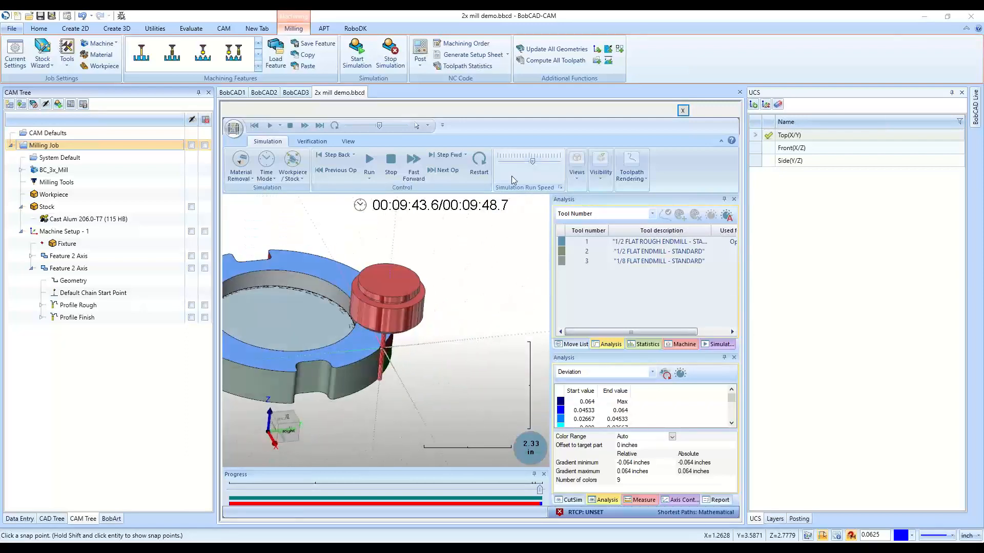
Resume the simulation to its end and inspect the notch corners cut by the 1/8 endmill
{"action": "left_click", "coordinate": [370, 162]}
{"action": "scroll", "coordinate": [469, 365], "scroll_direction": "down", "scroll_amount": 2}
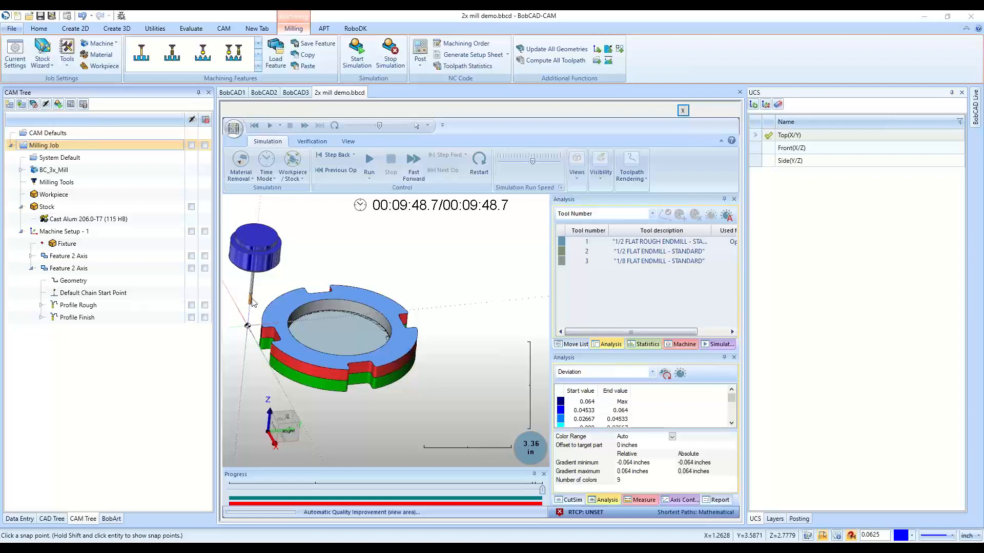
{"action": "middle_click_drag", "start_coordinate": [422, 370], "coordinate": [371, 383]}
{"action": "scroll", "coordinate": [338, 368], "scroll_direction": "up", "scroll_amount": 4}
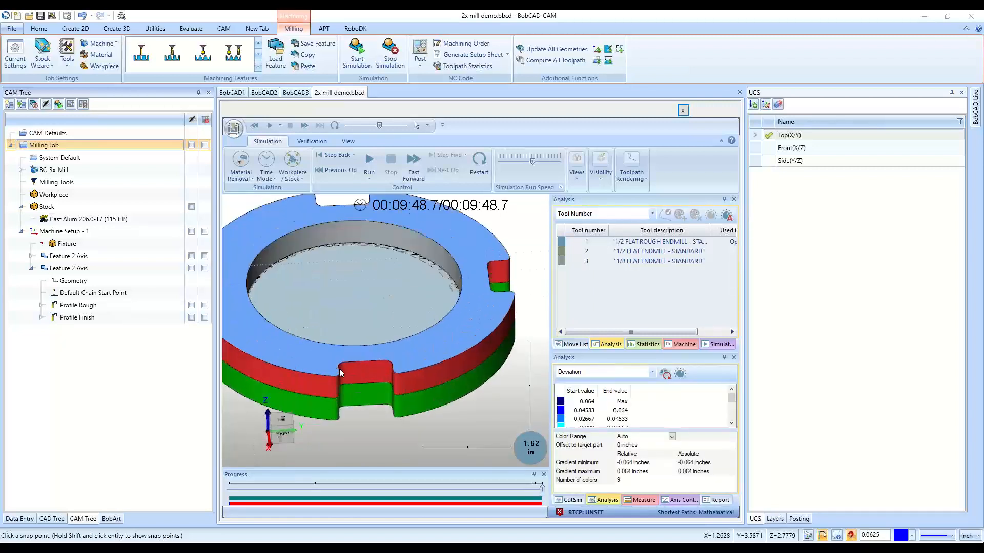
Apply the Deviation analysis to the finished ring, inspect the notch corners for remaining material, and close the simulation
{"action": "left_click", "coordinate": [665, 374]}
{"action": "left_click", "coordinate": [665, 374]}
{"action": "left_click", "coordinate": [664, 374]}
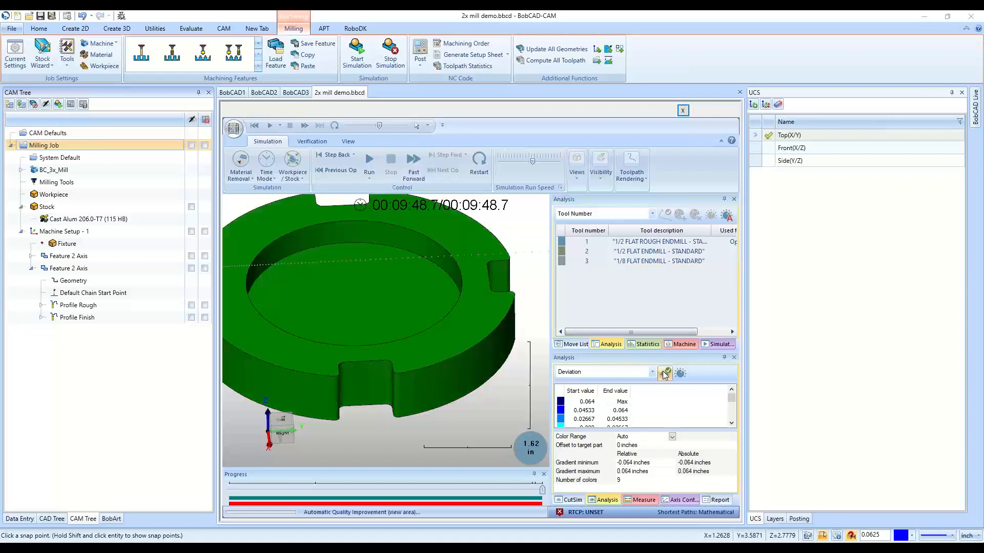
{"action": "middle_click_drag", "start_coordinate": [422, 376], "coordinate": [427, 403]}
{"action": "scroll", "coordinate": [389, 380], "scroll_direction": "down", "scroll_amount": 1}
{"action": "scroll", "coordinate": [389, 377], "scroll_direction": "up", "scroll_amount": 5}
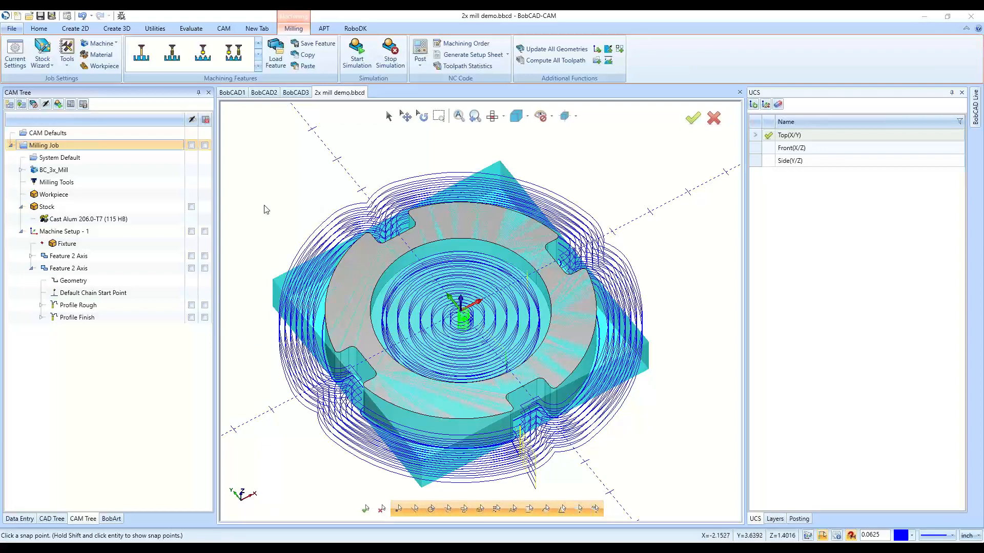
Open the Set Post Processor dialog for the machine's BC_3x_Mill.BCPst post and start browsing for another post file
{"action": "left_click", "coordinate": [21, 170]}
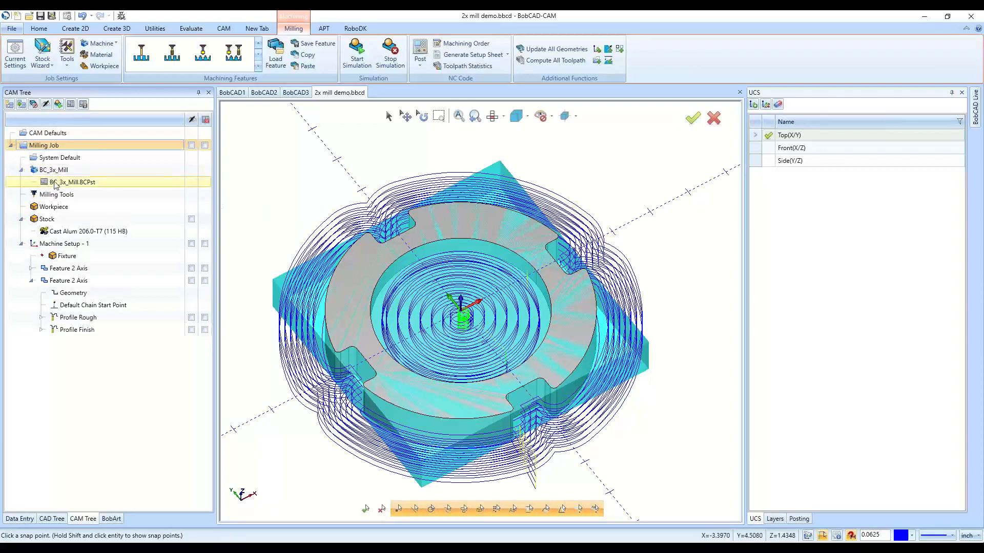
{"action": "left_click", "coordinate": [21, 170]}
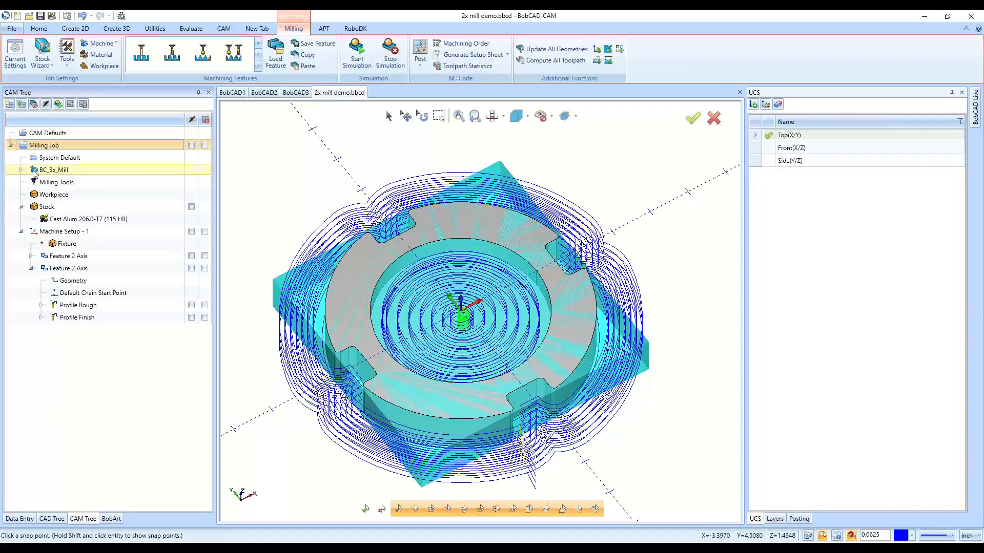
{"action": "left_click", "coordinate": [21, 170]}
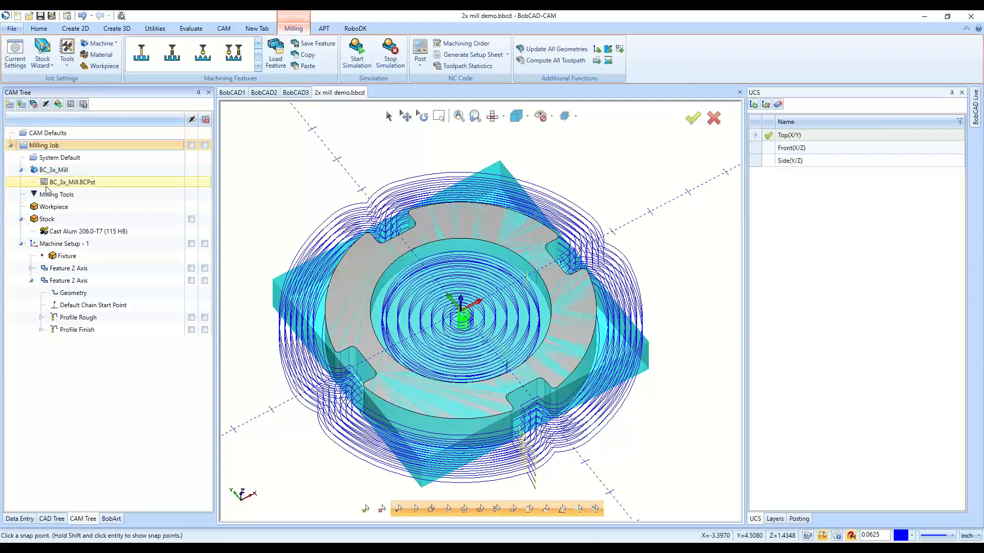
{"action": "left_click", "coordinate": [44, 185]}
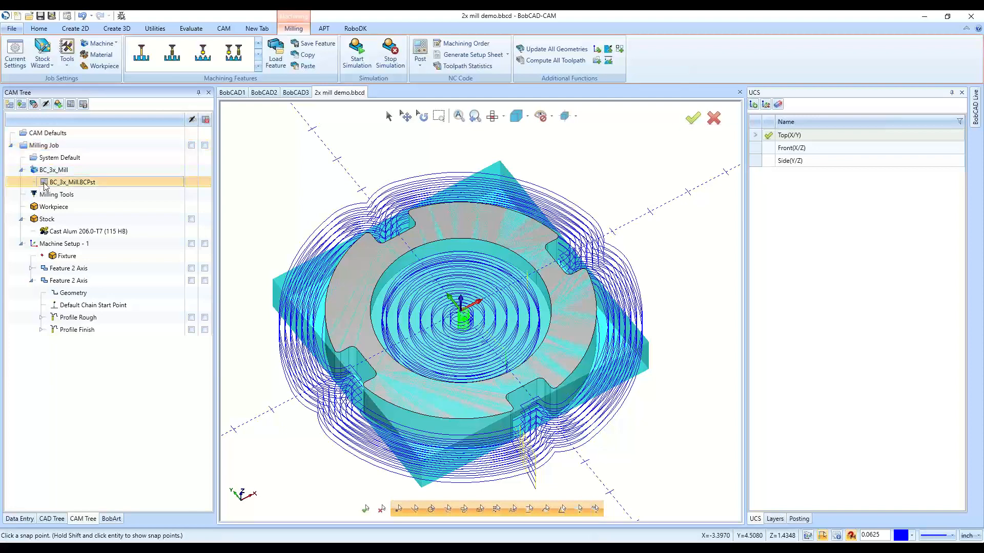
{"action": "right_click", "coordinate": [126, 183]}
{"action": "left_click", "coordinate": [133, 191]}
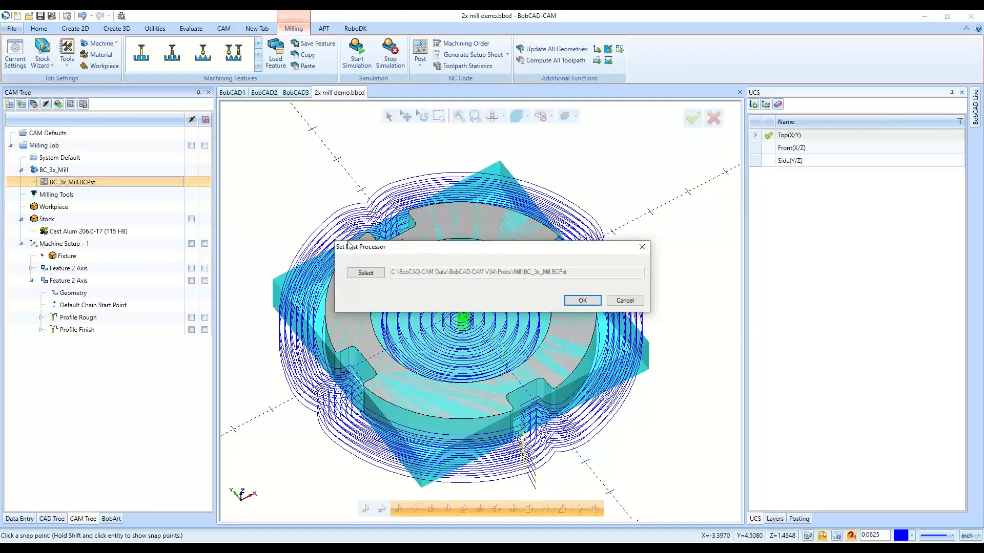
{"action": "left_click", "coordinate": [365, 273]}
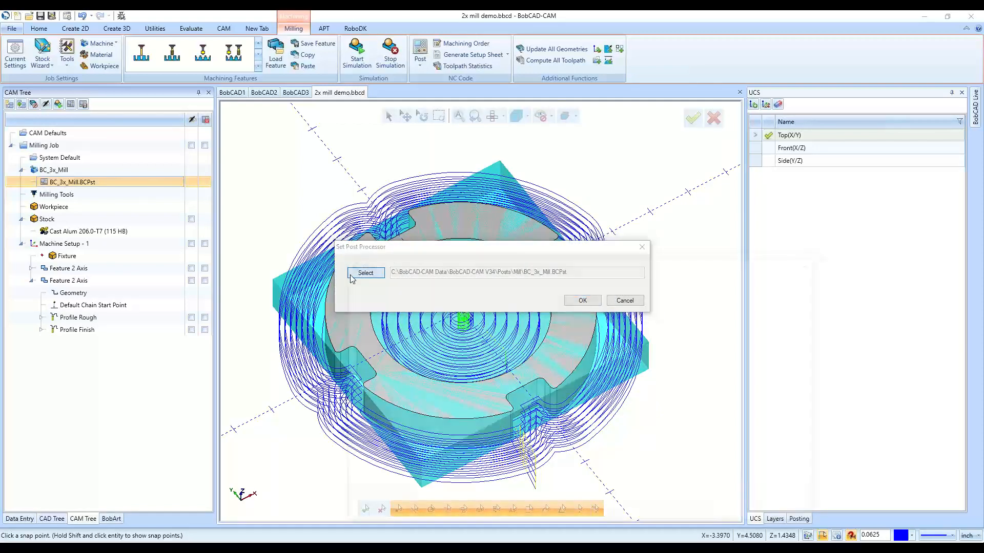
Choose Haas_OEM from the Mill posts folder as the job's post processor and accept the change
{"action": "left_click_drag", "start_coordinate": [415, 262], "coordinate": [338, 171]}
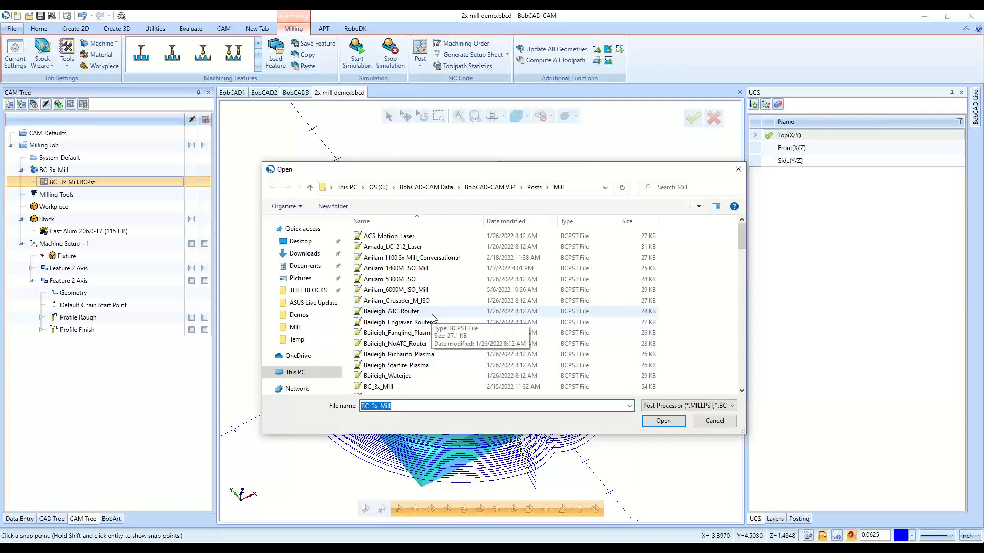
{"action": "scroll", "coordinate": [431, 317], "scroll_direction": "down", "scroll_amount": 7}
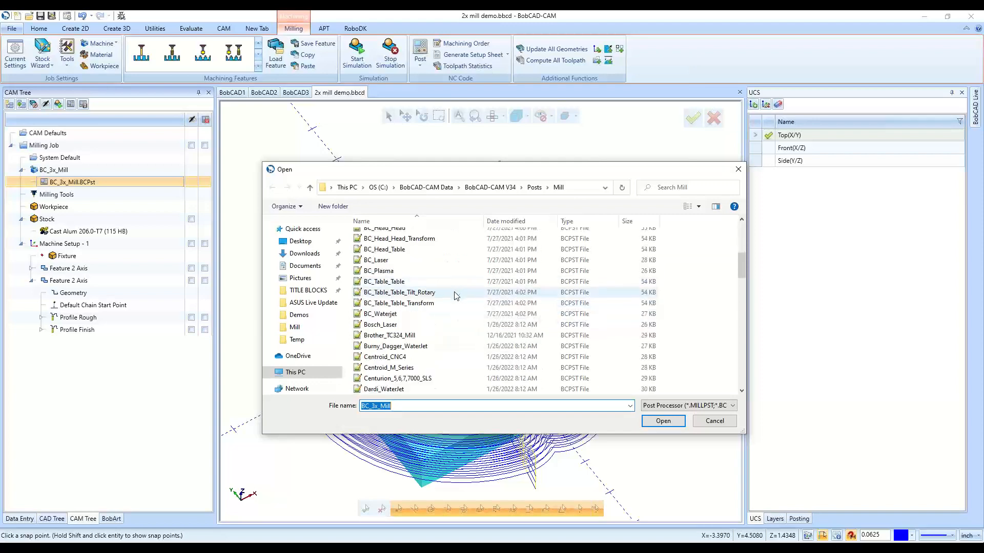
{"action": "scroll", "coordinate": [456, 296], "scroll_direction": "up", "scroll_amount": 2}
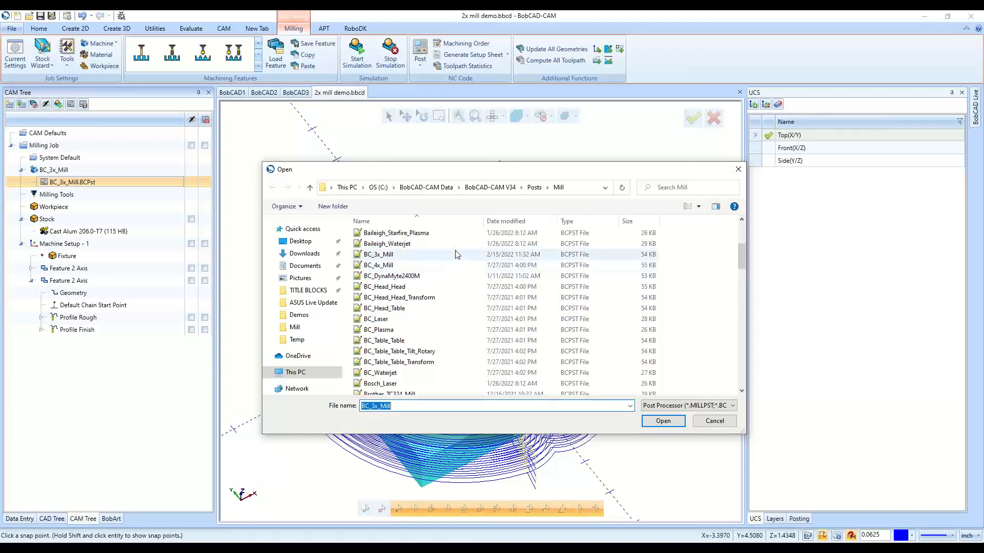
{"action": "scroll", "coordinate": [459, 354], "scroll_direction": "down", "scroll_amount": 3}
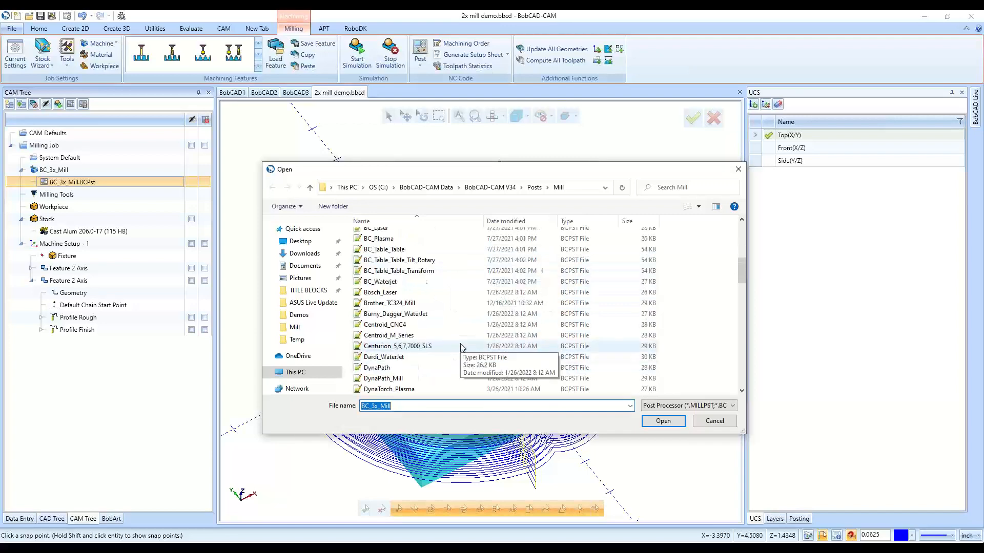
{"action": "scroll", "coordinate": [461, 347], "scroll_direction": "down", "scroll_amount": 4}
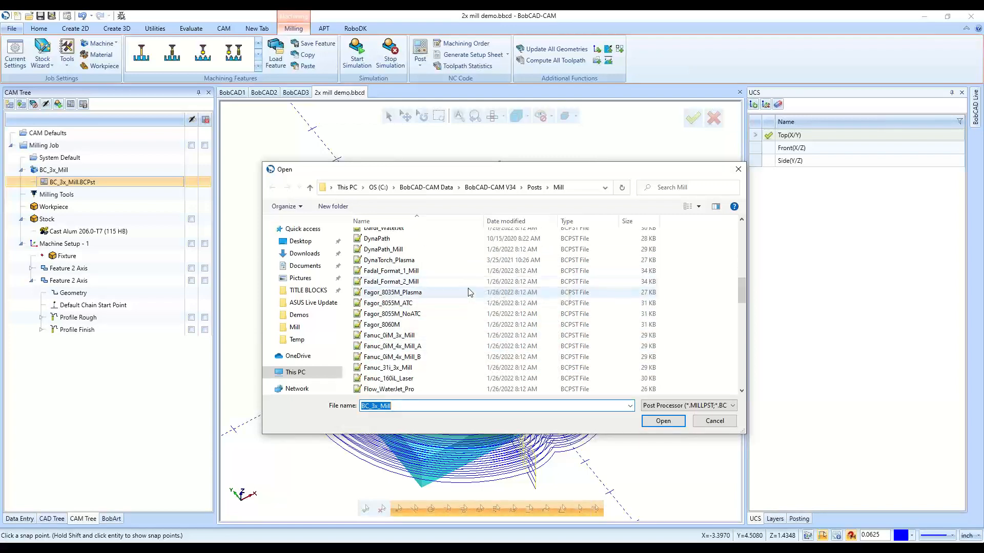
{"action": "scroll", "coordinate": [467, 358], "scroll_direction": "down", "scroll_amount": 1}
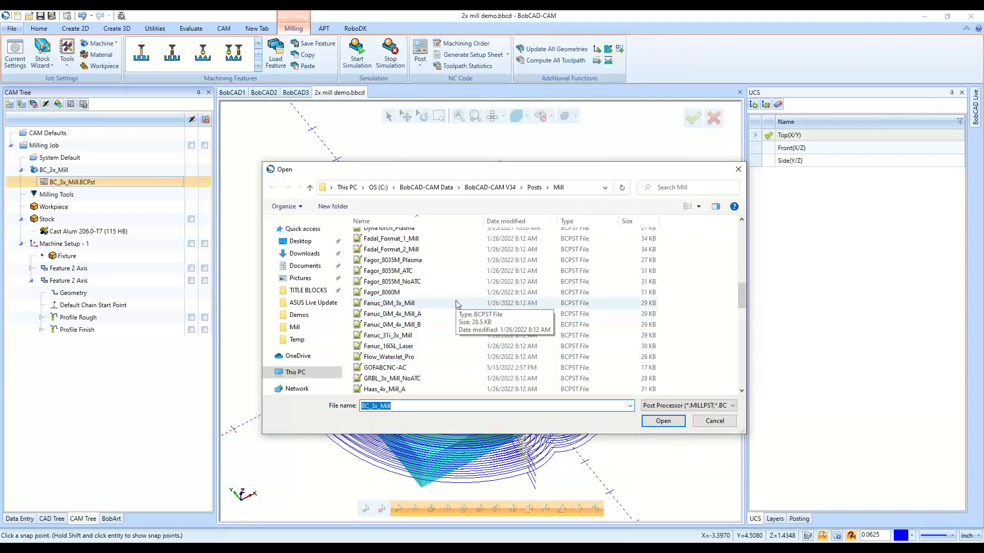
{"action": "left_click", "coordinate": [456, 272]}
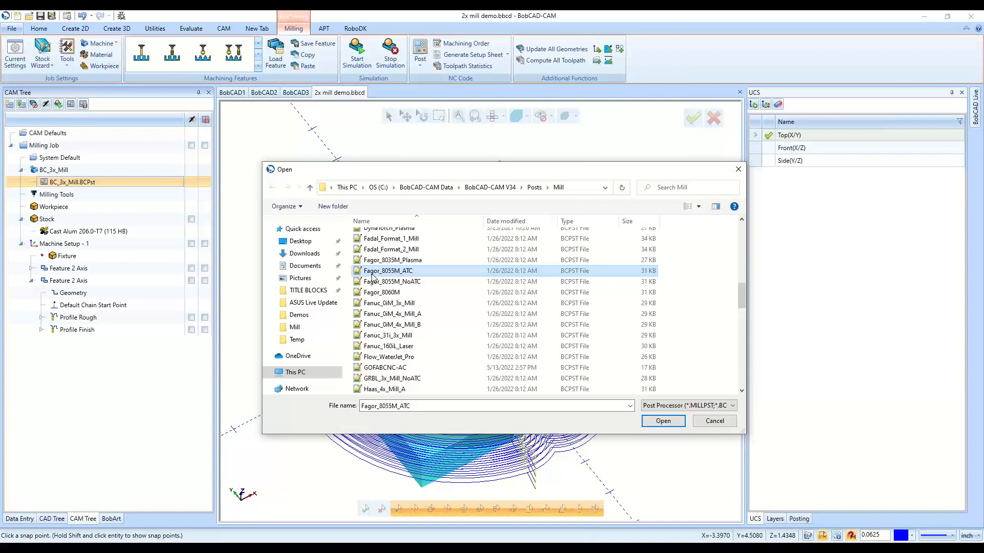
{"action": "scroll", "coordinate": [451, 338], "scroll_direction": "down", "scroll_amount": 1}
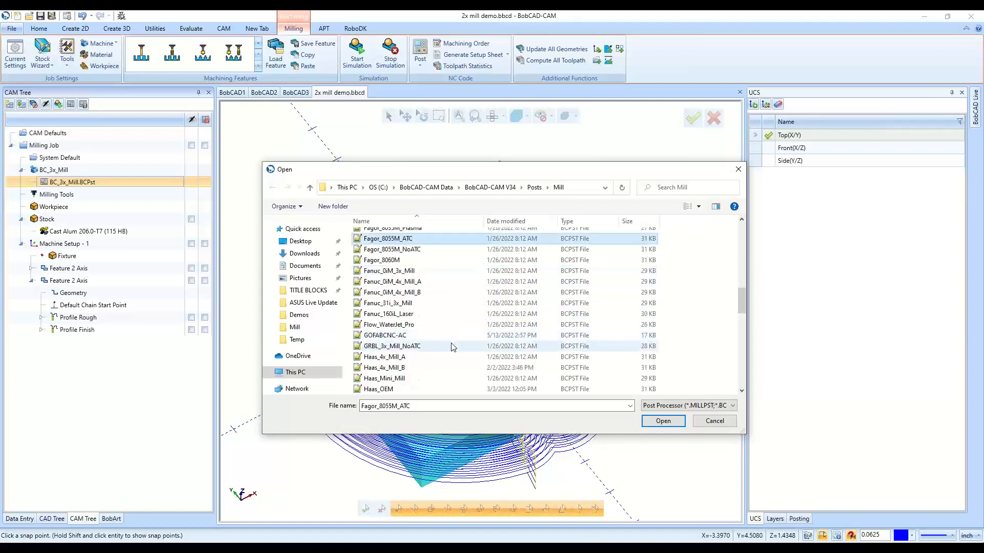
{"action": "scroll", "coordinate": [453, 348], "scroll_direction": "down", "scroll_amount": 1}
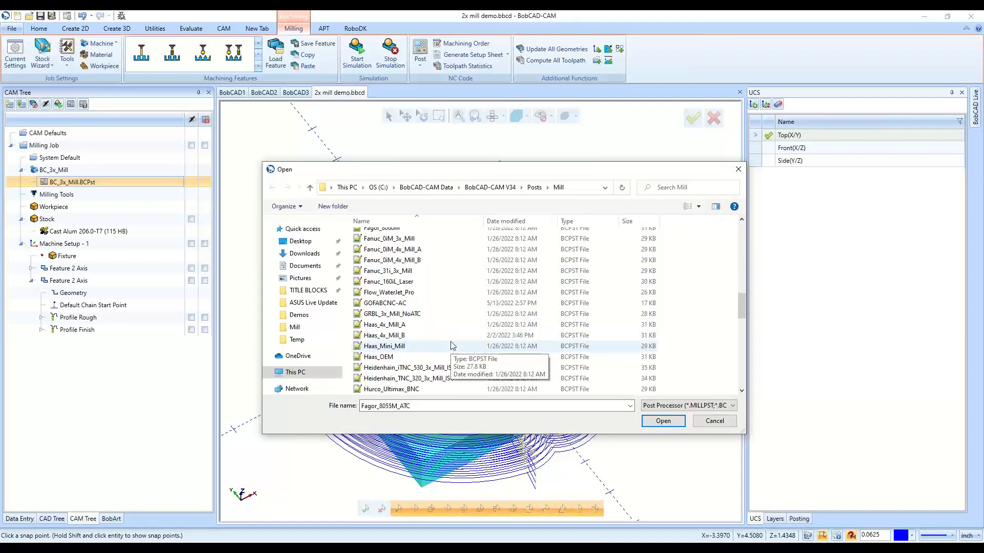
{"action": "double_click", "coordinate": [402, 359]}
{"action": "left_click", "coordinate": [582, 300]}
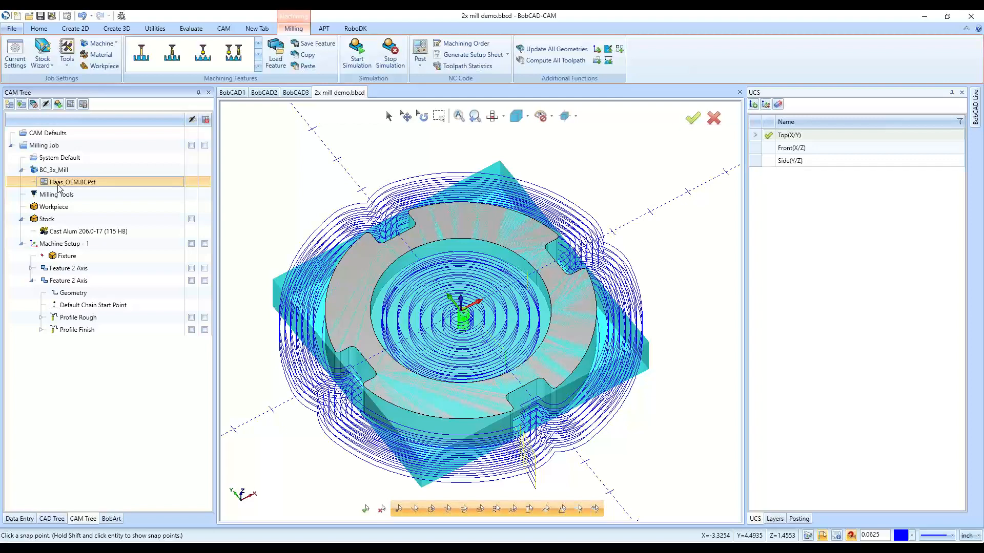
In the CAM Defaults current settings, set the machine make to Haas_3x_Mill and save it as the default
{"action": "right_click", "coordinate": [86, 135]}
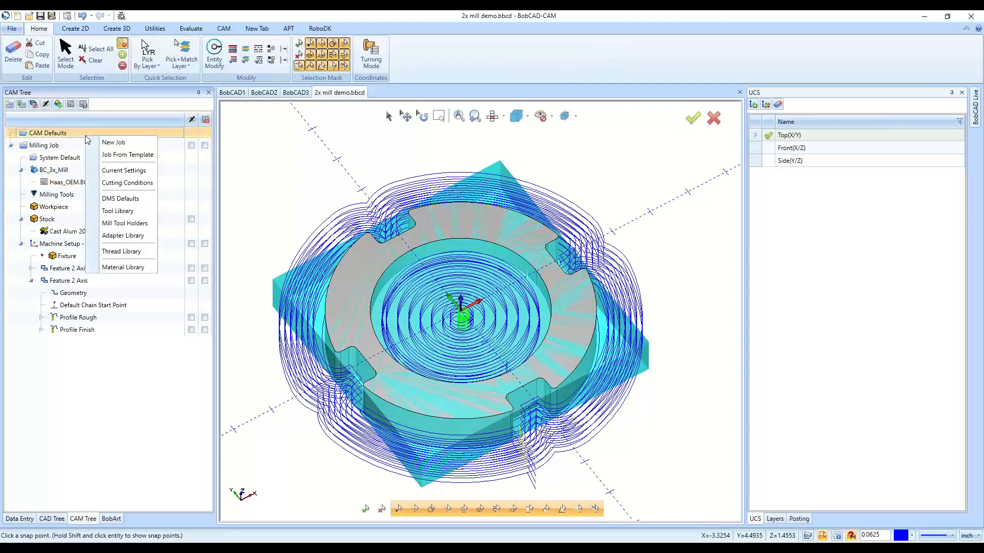
{"action": "left_click", "coordinate": [150, 172]}
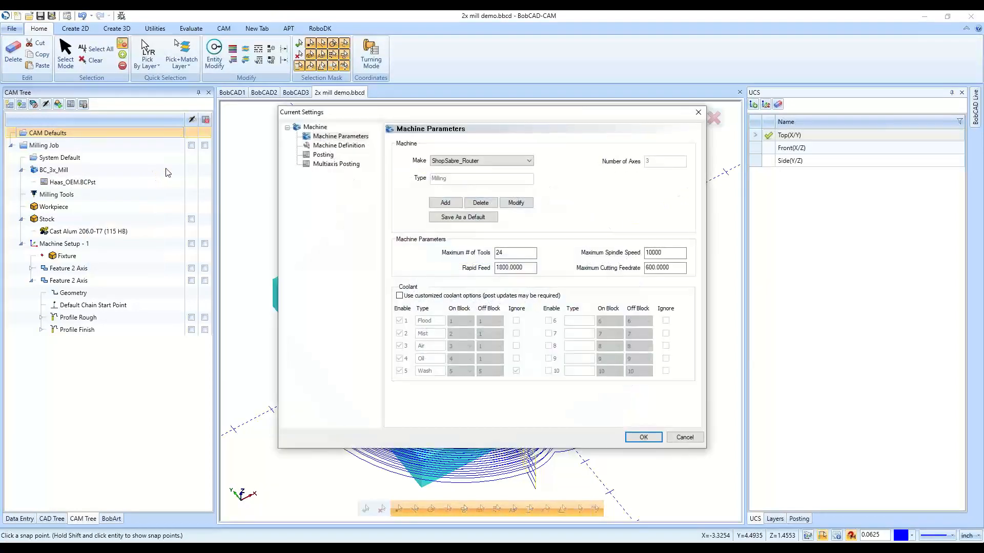
{"action": "left_click", "coordinate": [499, 162]}
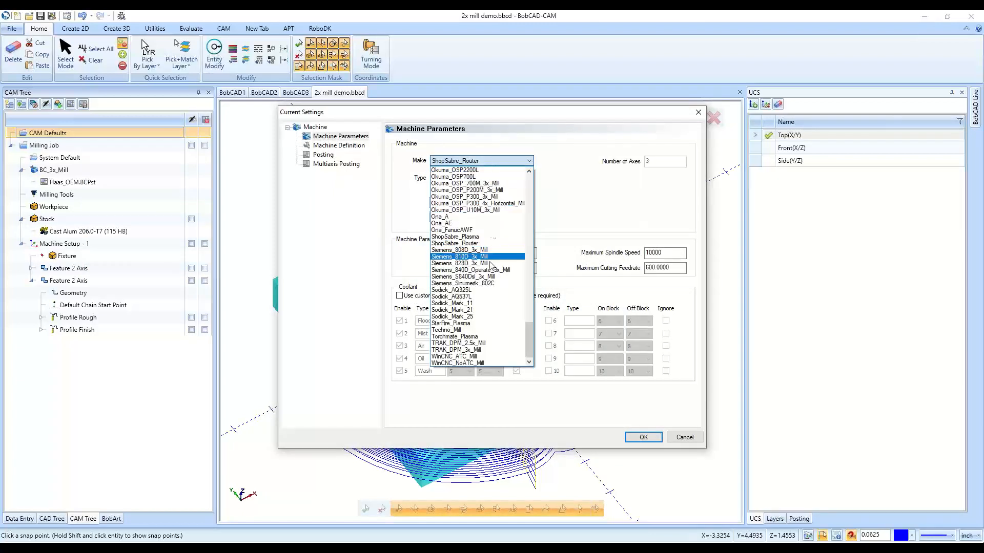
{"action": "scroll", "coordinate": [500, 248], "scroll_direction": "up", "scroll_amount": 20}
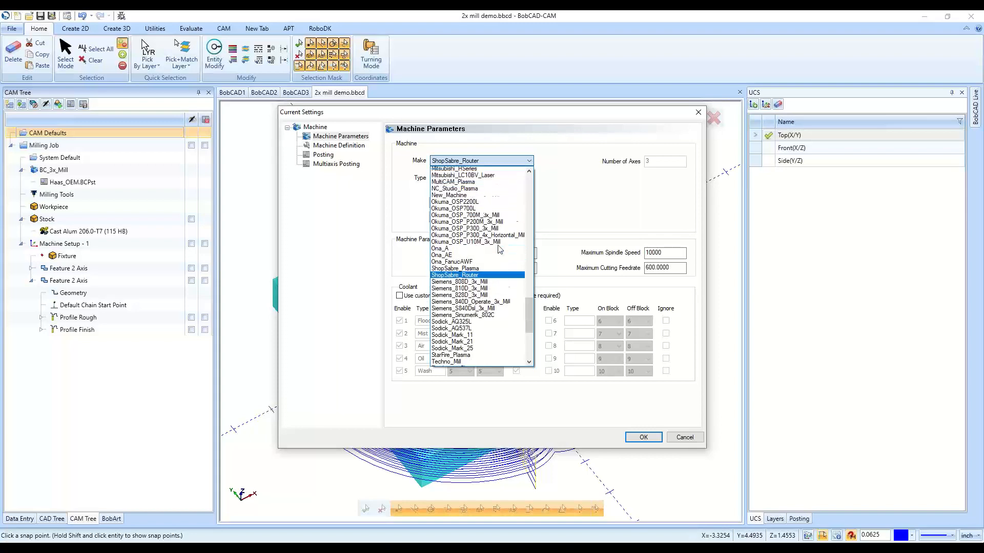
{"action": "scroll", "coordinate": [500, 248], "scroll_direction": "down", "scroll_amount": 20}
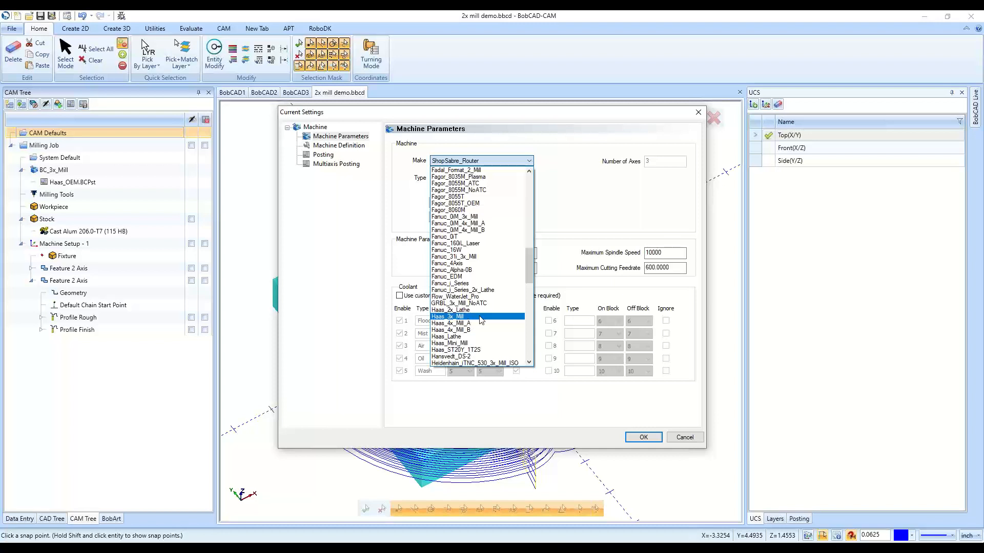
{"action": "left_click", "coordinate": [484, 318]}
{"action": "left_click", "coordinate": [450, 220]}
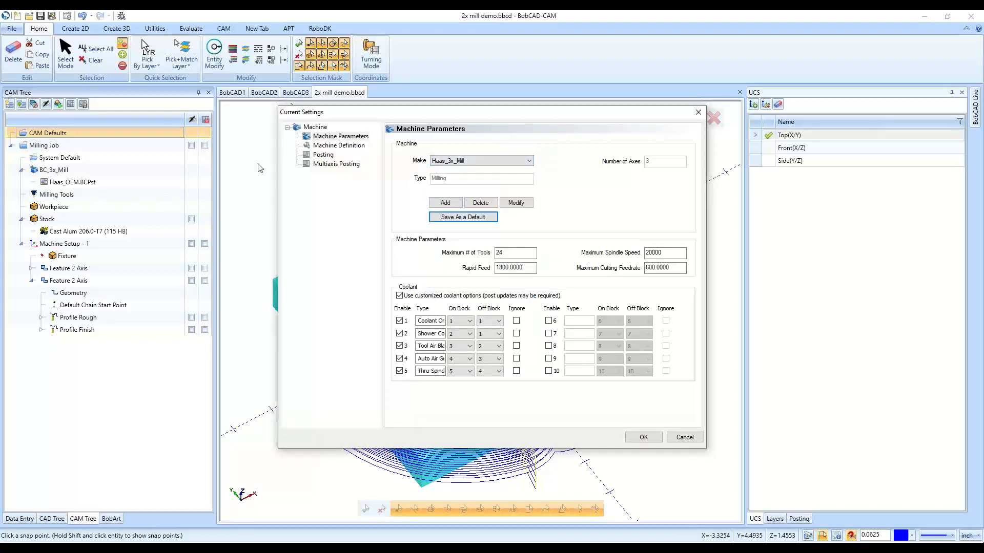
Set the default machine's post processor to Haas_4x_Mill_A from the Mill posts folder and accept the settings
{"action": "left_click", "coordinate": [324, 154]}
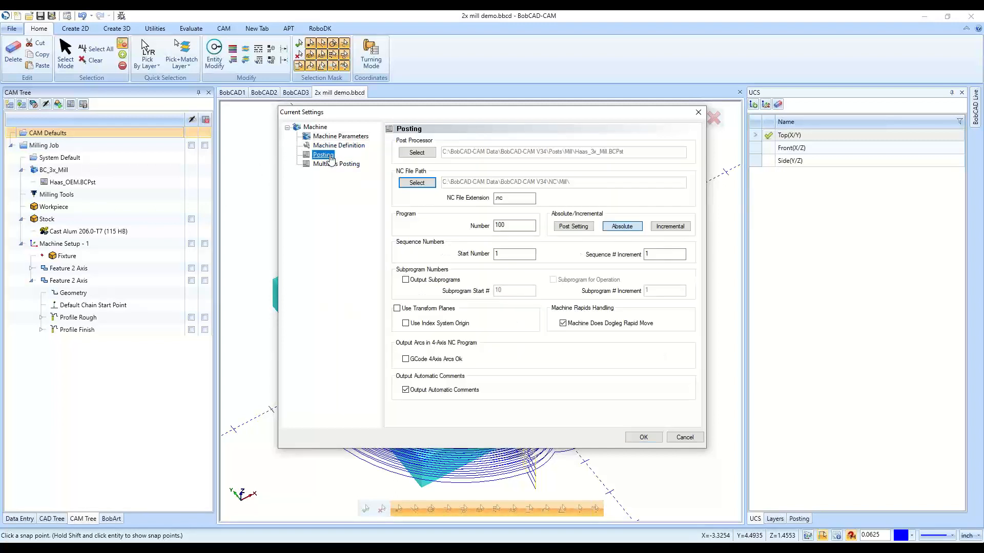
{"action": "left_click", "coordinate": [424, 153]}
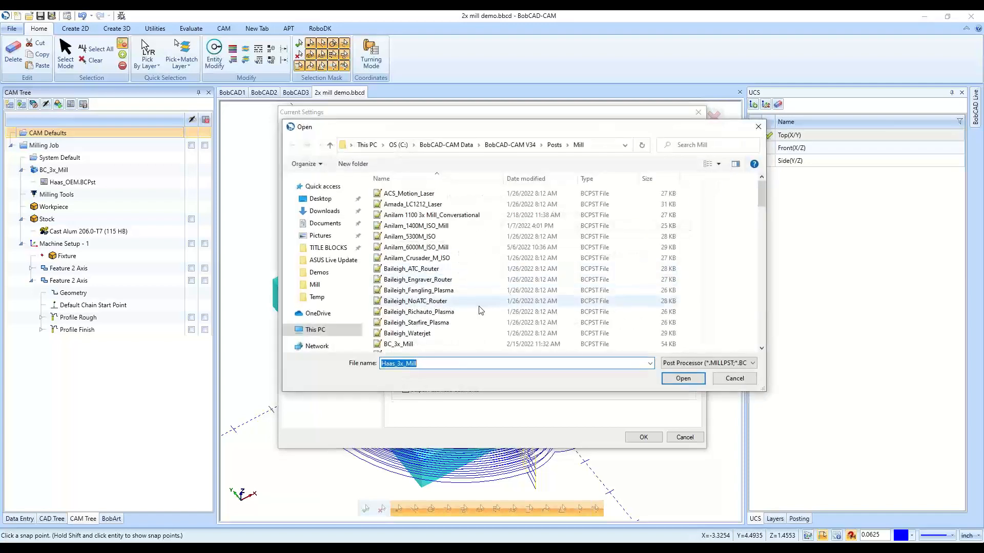
{"action": "scroll", "coordinate": [480, 310], "scroll_direction": "down", "scroll_amount": 8}
{"action": "scroll", "coordinate": [480, 307], "scroll_direction": "down", "scroll_amount": 8}
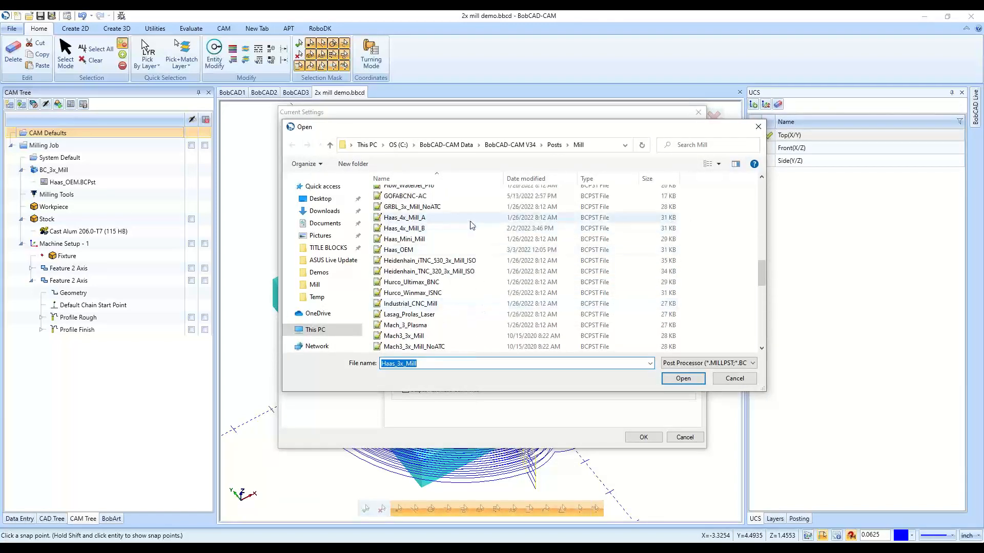
{"action": "left_click", "coordinate": [459, 251]}
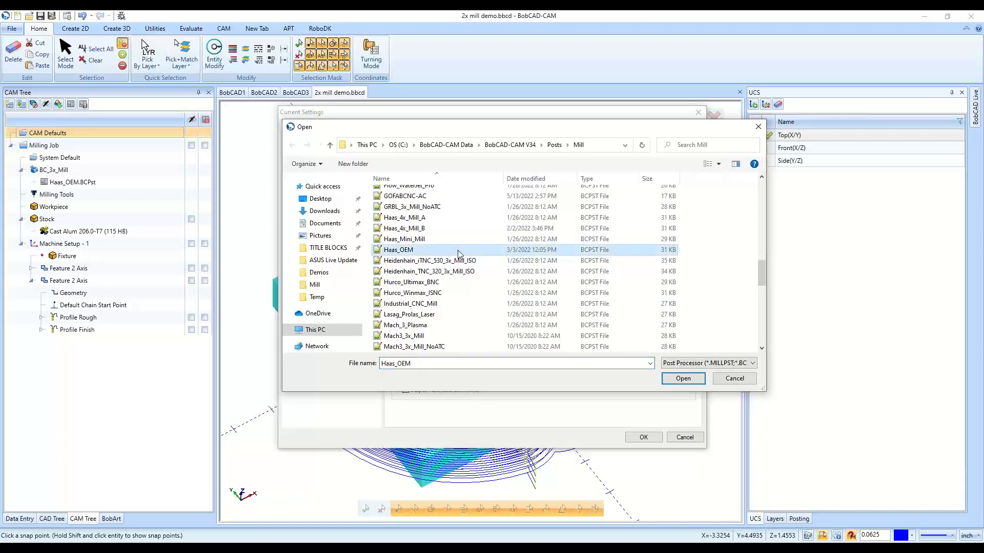
{"action": "left_click", "coordinate": [467, 220]}
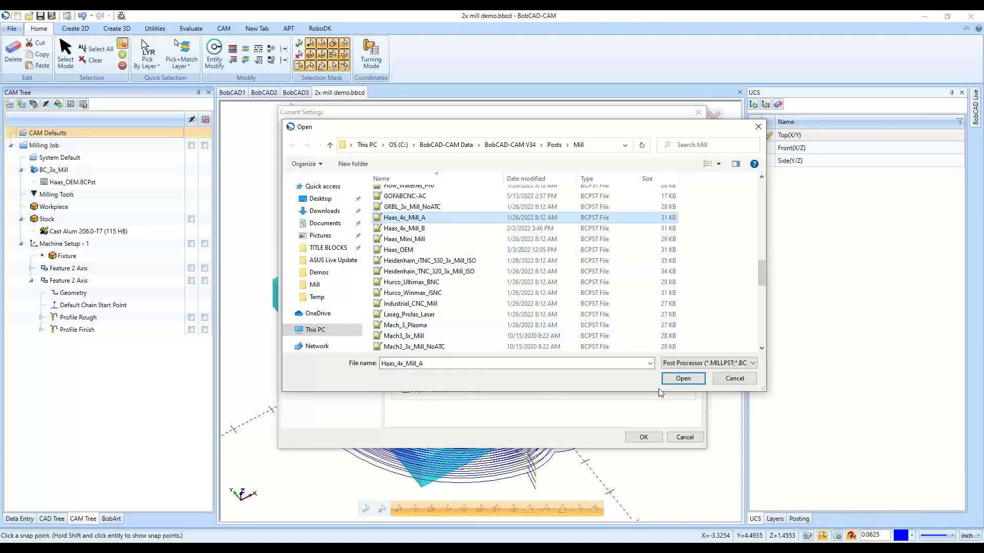
{"action": "left_click", "coordinate": [683, 378]}
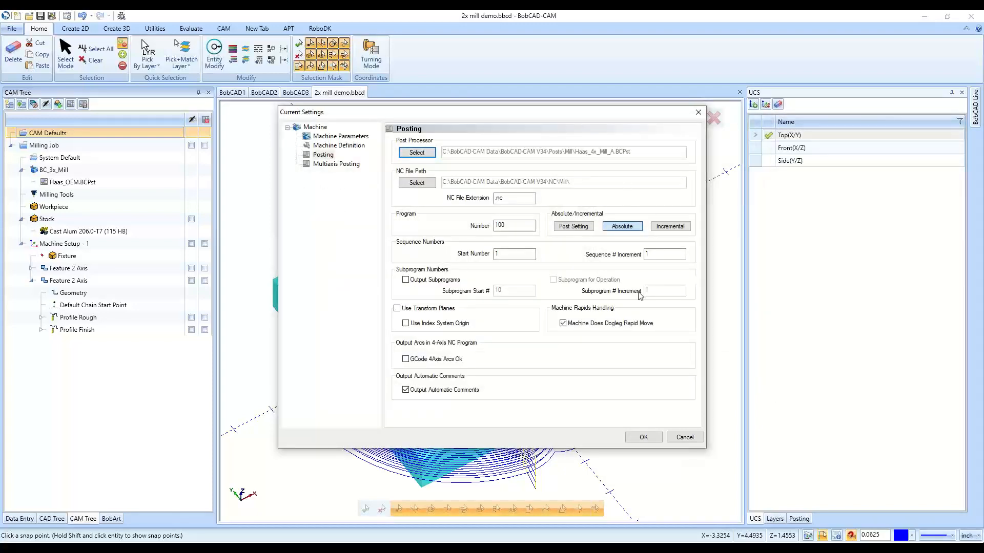
{"action": "left_click", "coordinate": [644, 436]}
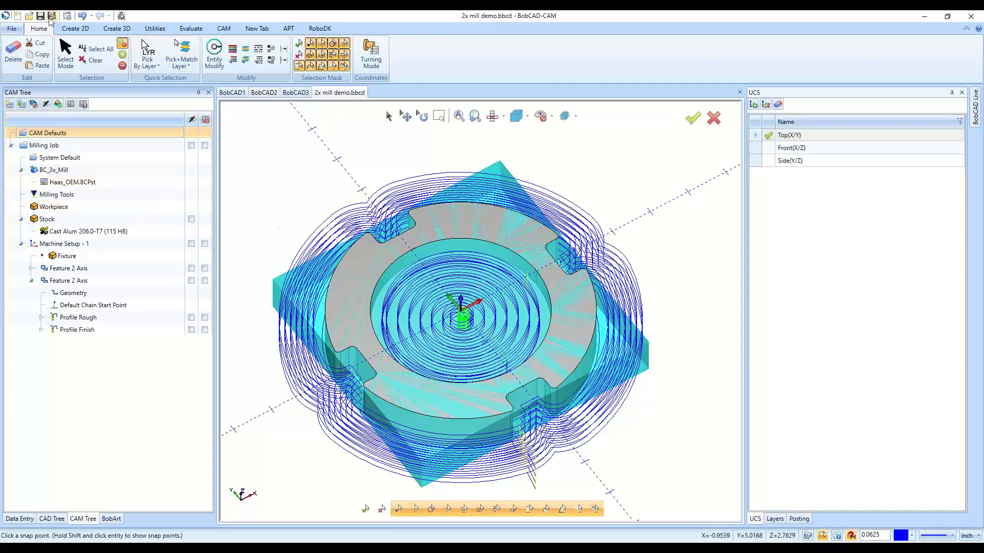
Create a new document, start a milling job to check its default machine and the machine list, and cancel the job
{"action": "left_click", "coordinate": [18, 17]}
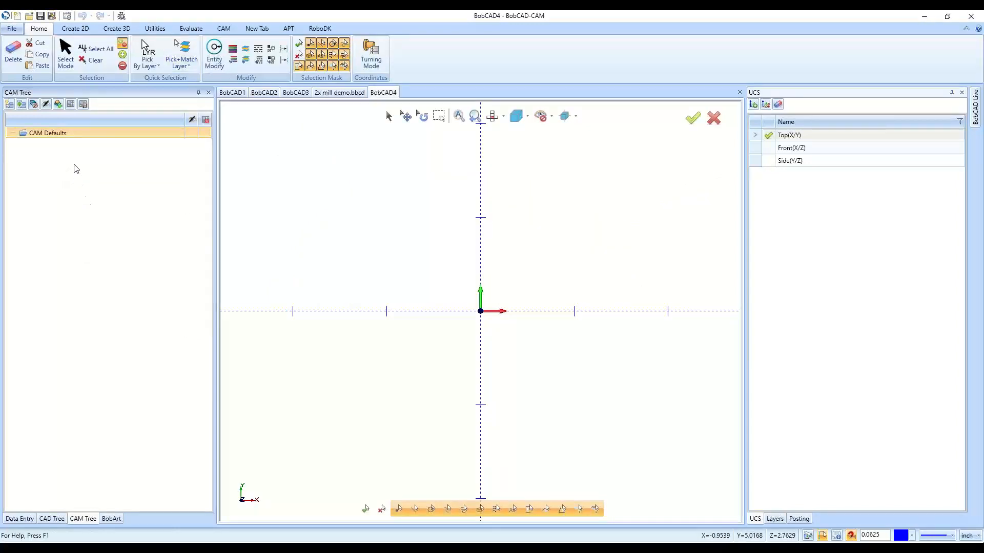
{"action": "left_click", "coordinate": [224, 28]}
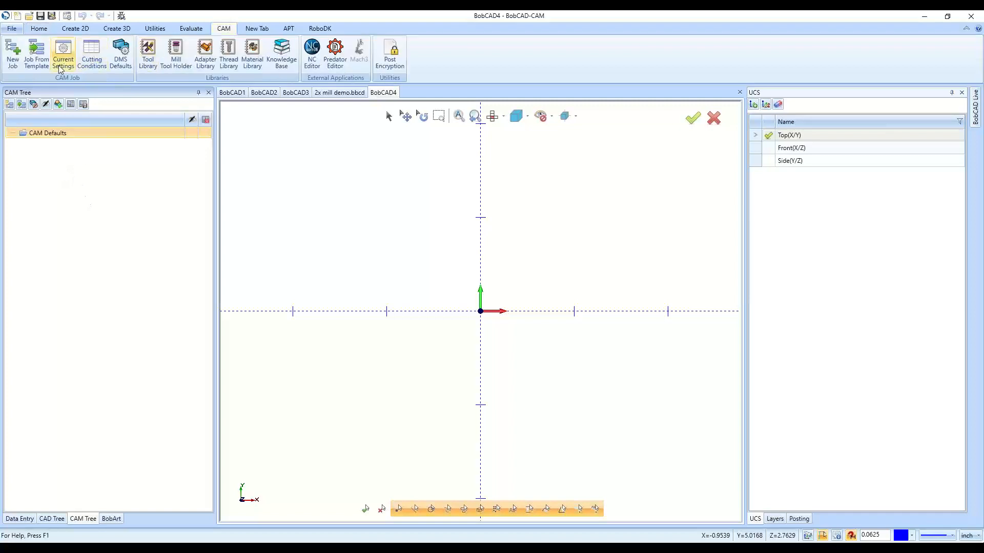
{"action": "left_click", "coordinate": [13, 57]}
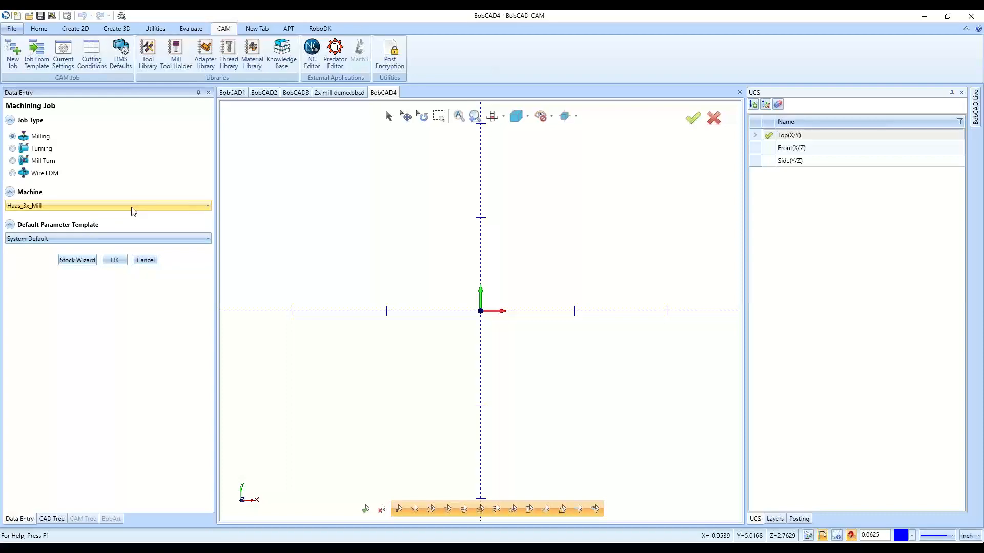
{"action": "left_click", "coordinate": [101, 207]}
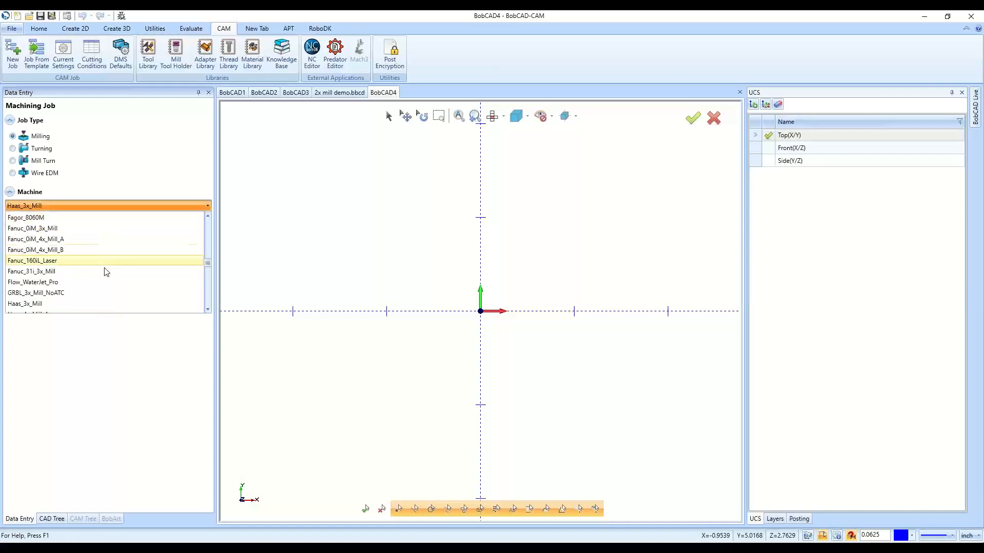
{"action": "left_click", "coordinate": [88, 370]}
{"action": "left_click", "coordinate": [144, 261]}
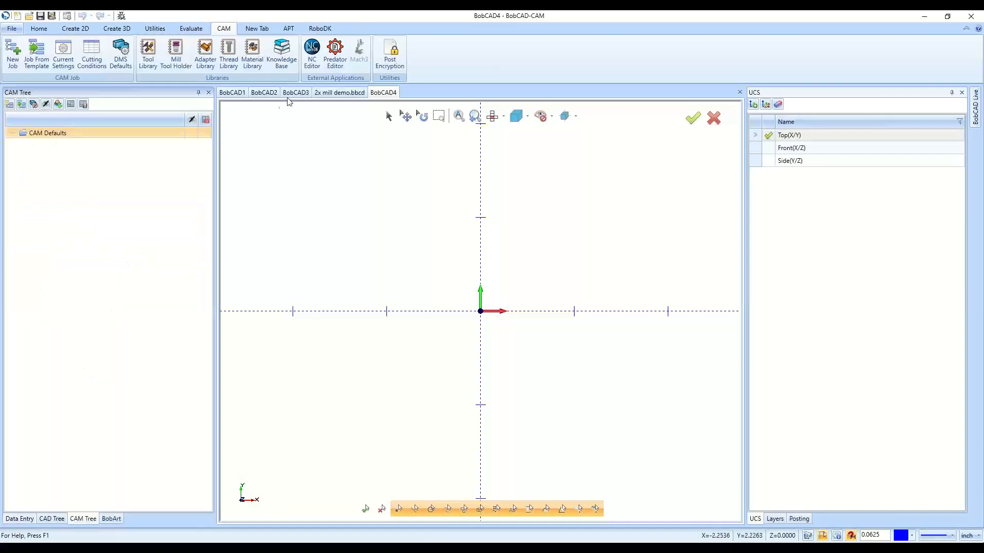
Return to the 2x mill demo file and open the Posting page of the CAM Defaults current settings
{"action": "left_click", "coordinate": [339, 93]}
{"action": "right_click", "coordinate": [106, 134]}
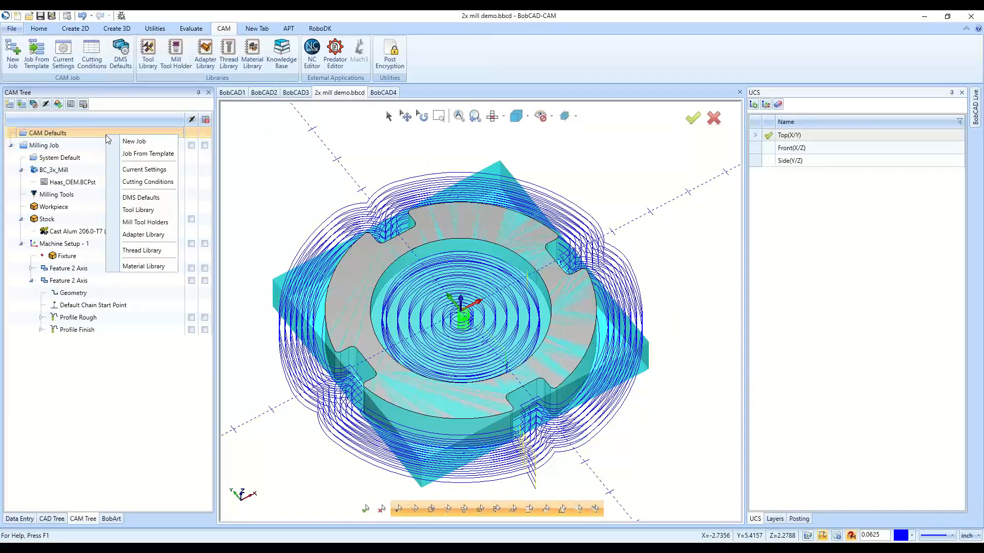
{"action": "left_click", "coordinate": [161, 171]}
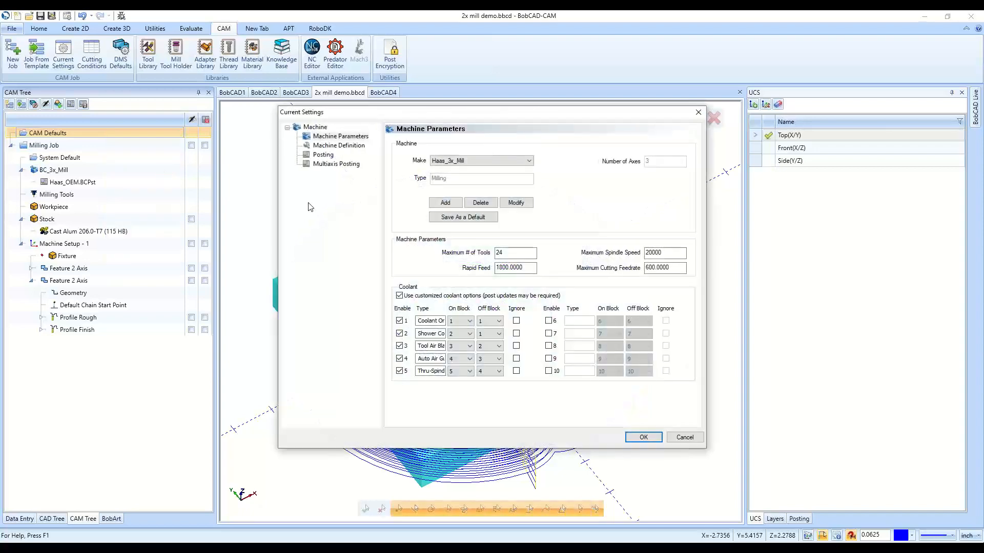
{"action": "left_click", "coordinate": [321, 155]}
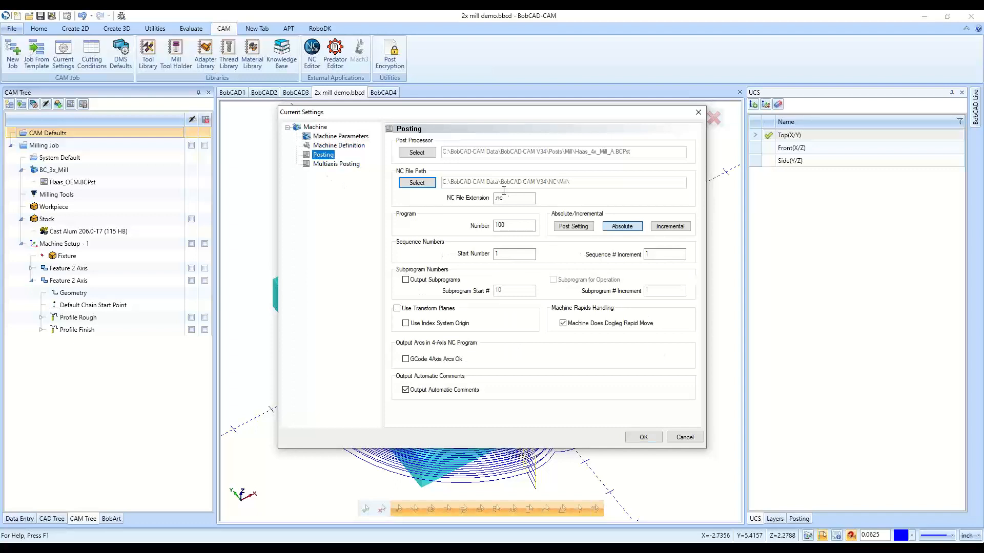
Try tap and cn as NC file extensions in the default posting settings, and discard the changes
{"action": "left_click", "coordinate": [524, 200]}
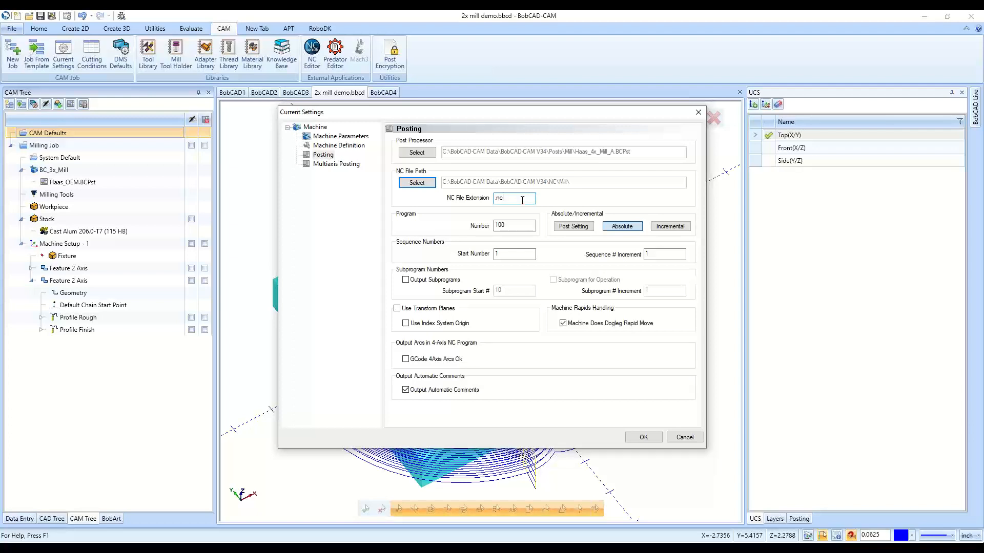
{"action": "key", "text": "BackSpace"}
{"action": "type", "text": "tap"}
{"action": "key", "text": "BackSpace"}
{"action": "key", "text": "BackSpace"}
{"action": "type", "text": "cn"}
{"action": "key", "text": "BackSpace"}
{"action": "key", "text": "BackSpace"}
{"action": "left_click", "coordinate": [503, 225]}
{"action": "left_click", "coordinate": [679, 438]}
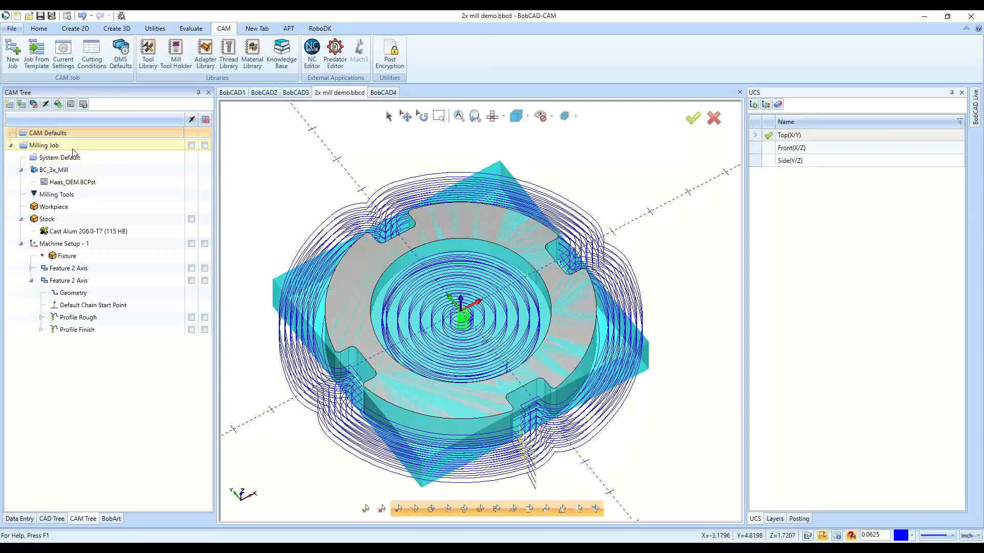
Review the NC file extension and program number in the Milling Job's own posting settings, and close them without changes
{"action": "right_click", "coordinate": [123, 146]}
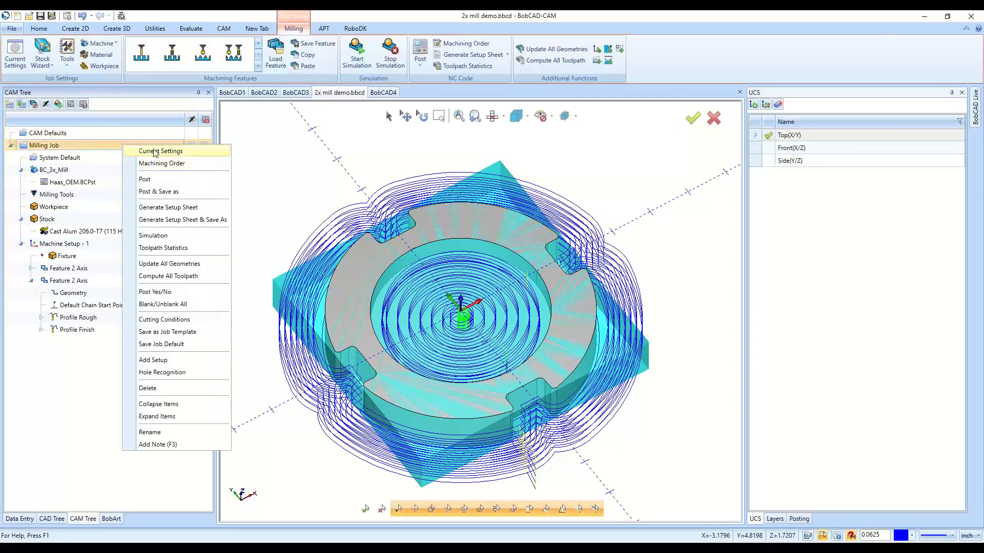
{"action": "right_click", "coordinate": [142, 134]}
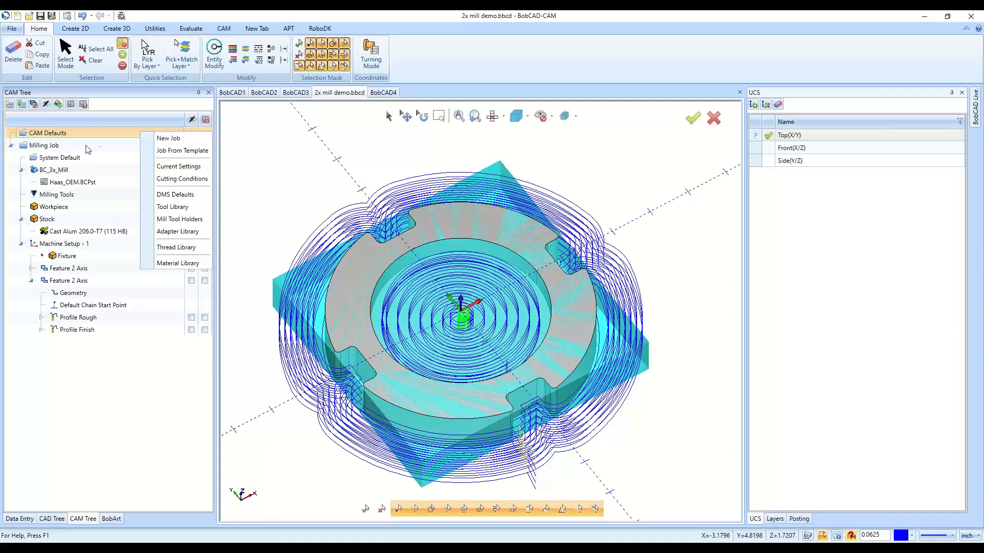
{"action": "right_click", "coordinate": [67, 147]}
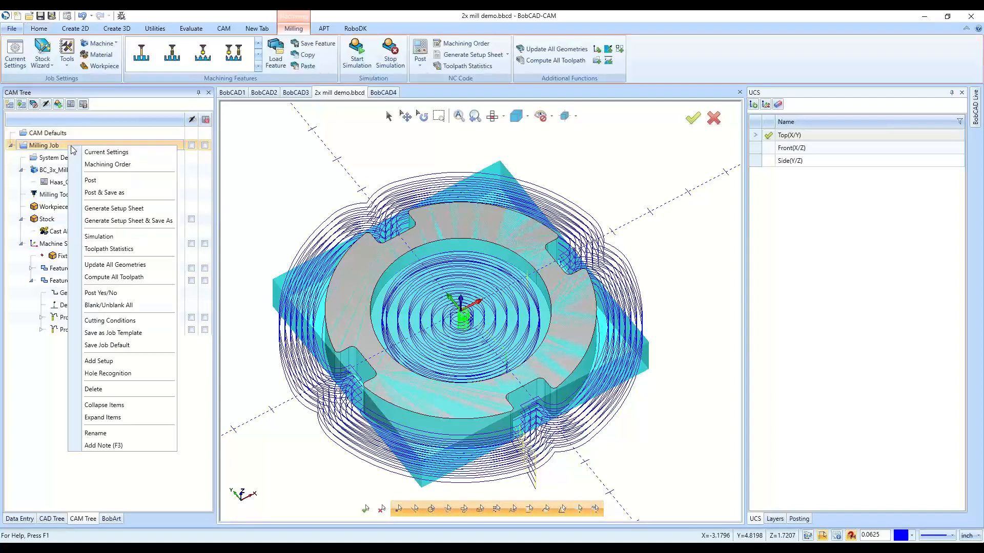
{"action": "left_click", "coordinate": [145, 152]}
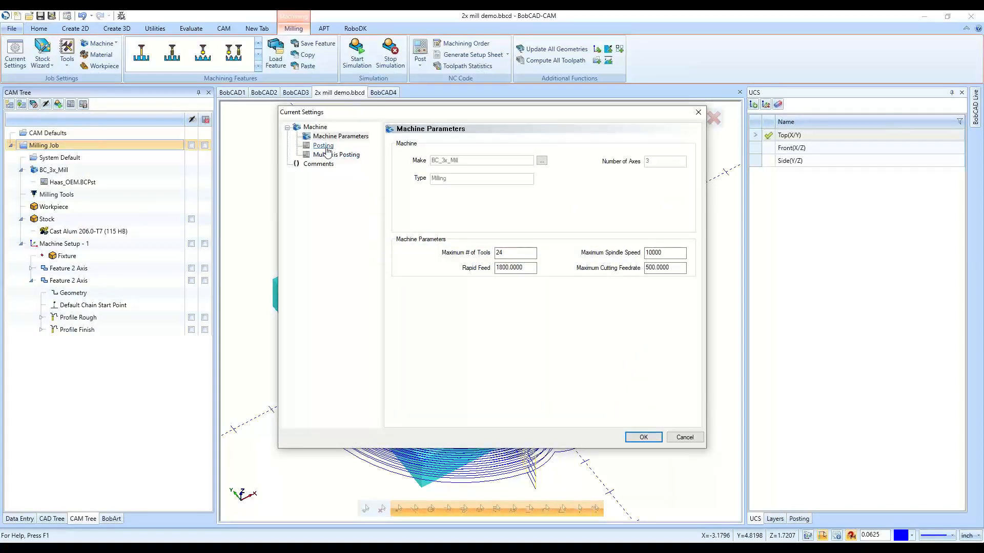
{"action": "left_click", "coordinate": [324, 146]}
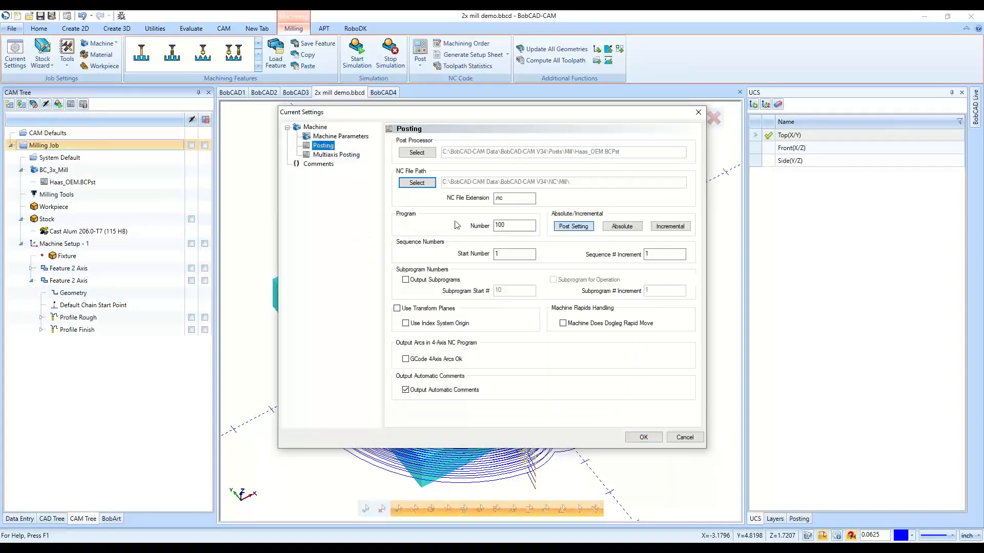
{"action": "left_click", "coordinate": [519, 201]}
{"action": "left_click", "coordinate": [518, 226]}
{"action": "left_click", "coordinate": [684, 437]}
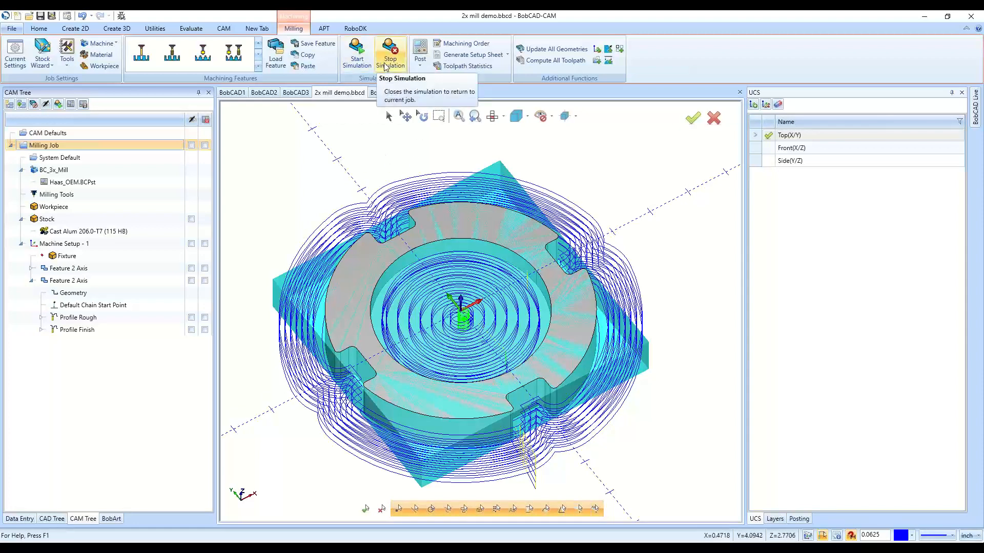
Post the milling job to generate its NC code and widen the code display
{"action": "left_click", "coordinate": [420, 46]}
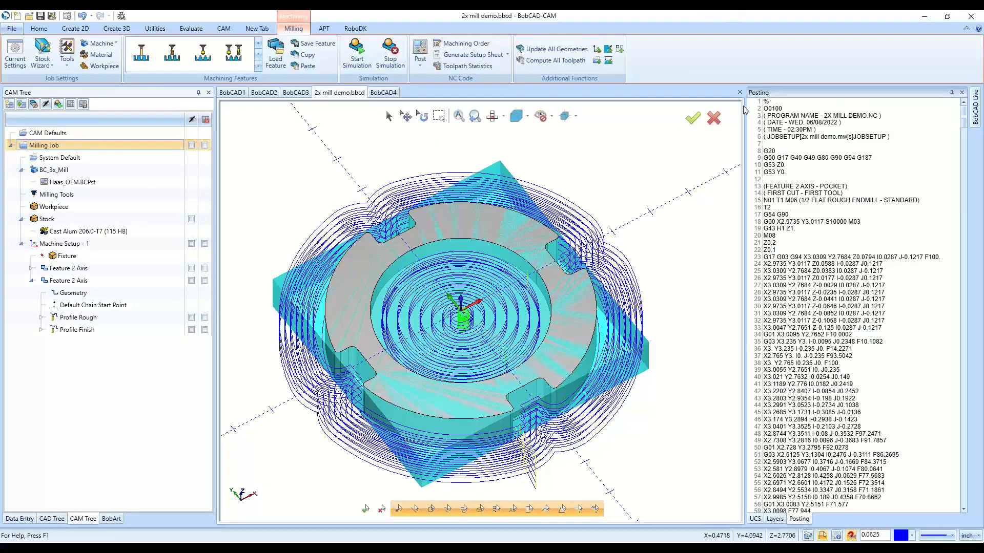
{"action": "left_click_drag", "start_coordinate": [743, 117], "coordinate": [661, 132]}
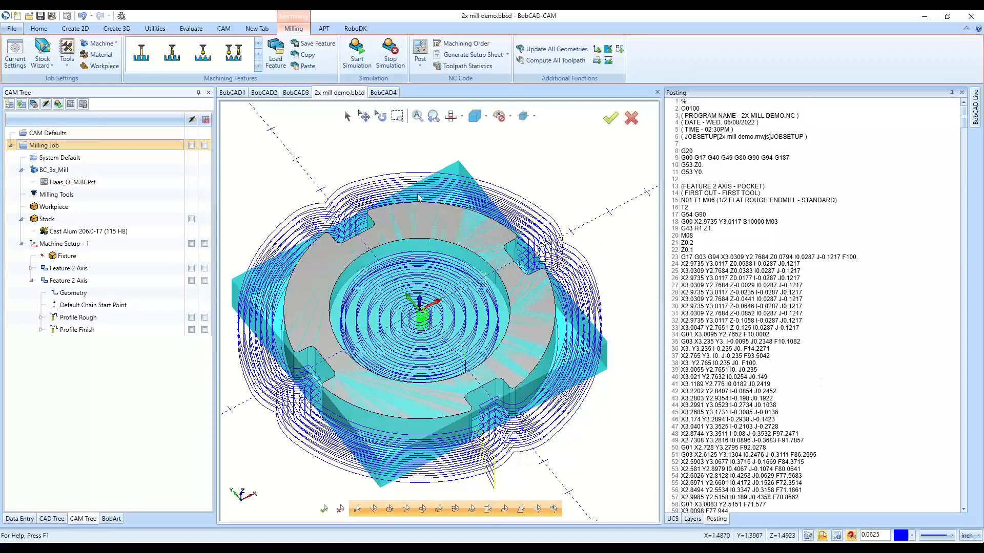
Set the Milling Job's post processor to Baileigh_ATC_Router from the Mill posts folder
{"action": "left_click", "coordinate": [91, 183]}
{"action": "double_click", "coordinate": [95, 185]}
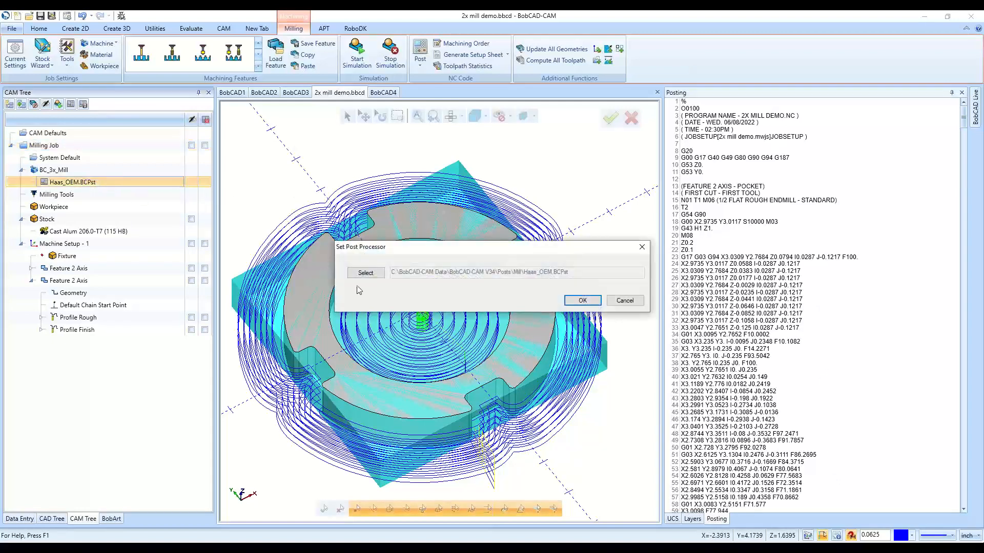
{"action": "left_click", "coordinate": [363, 272]}
{"action": "left_click_drag", "start_coordinate": [423, 267], "coordinate": [240, 188]}
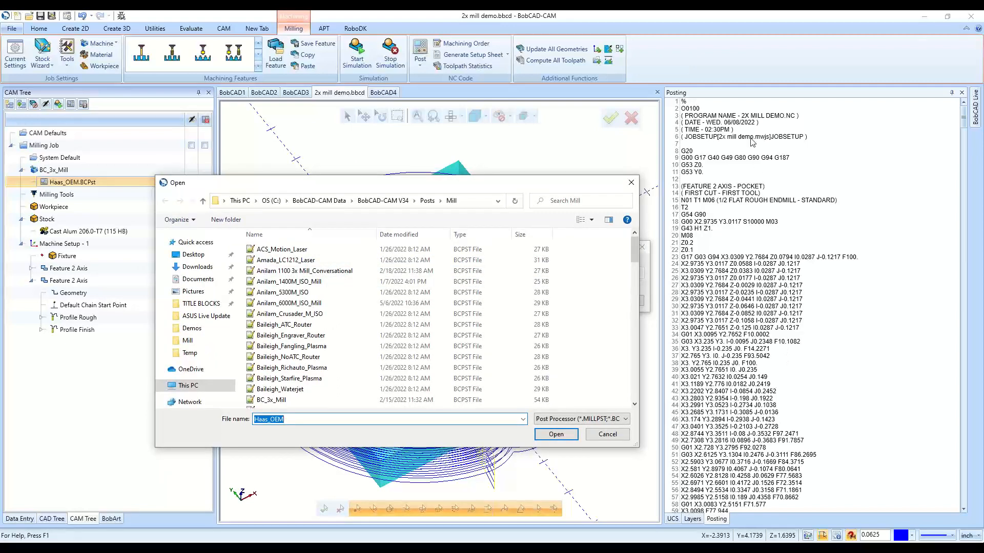
{"action": "scroll", "coordinate": [308, 314], "scroll_direction": "down", "scroll_amount": 5}
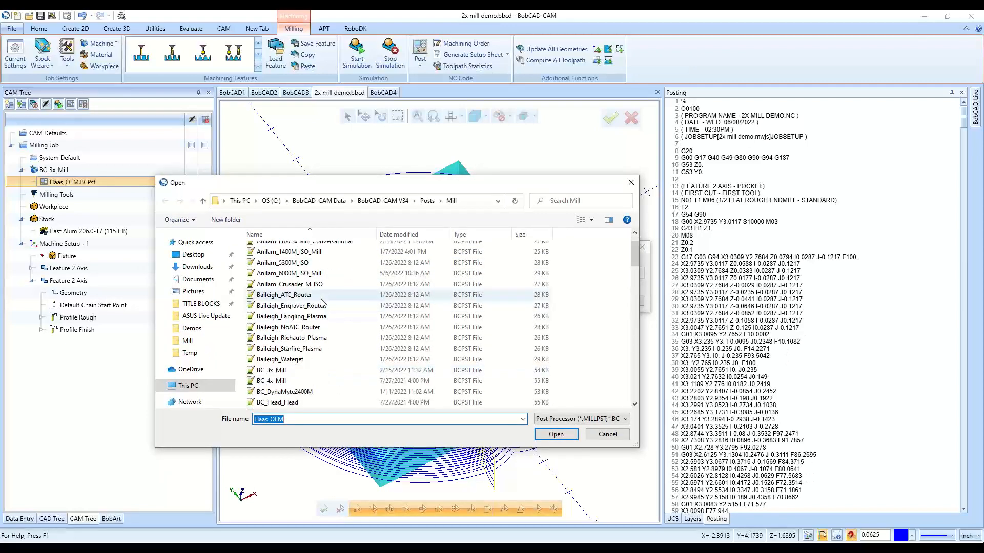
{"action": "scroll", "coordinate": [359, 333], "scroll_direction": "up", "scroll_amount": 5}
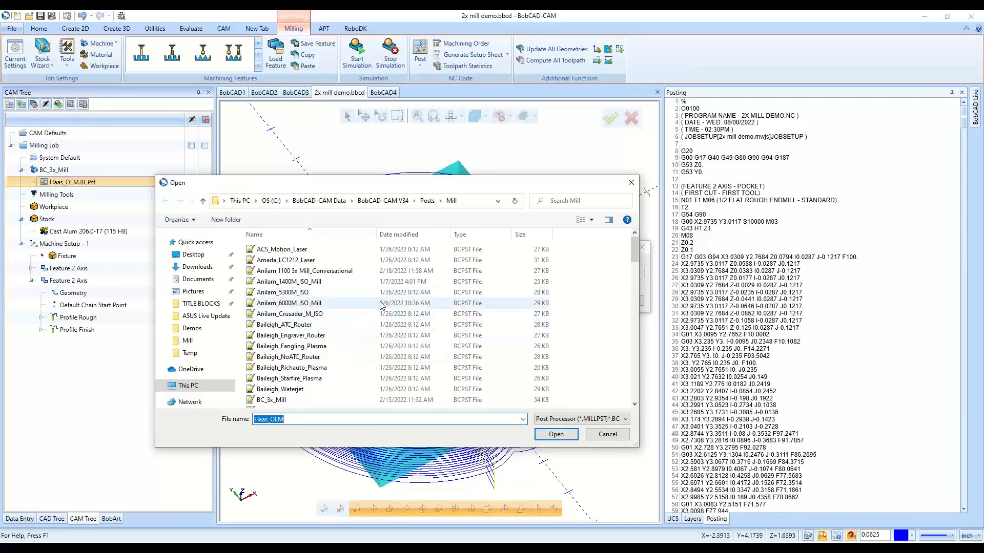
{"action": "left_click", "coordinate": [362, 325]}
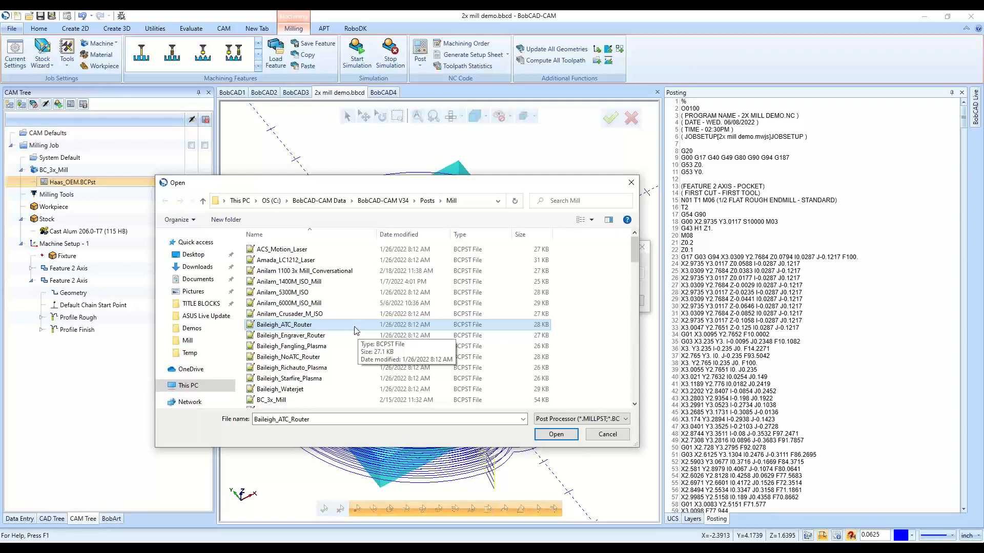
{"action": "double_click", "coordinate": [355, 327]}
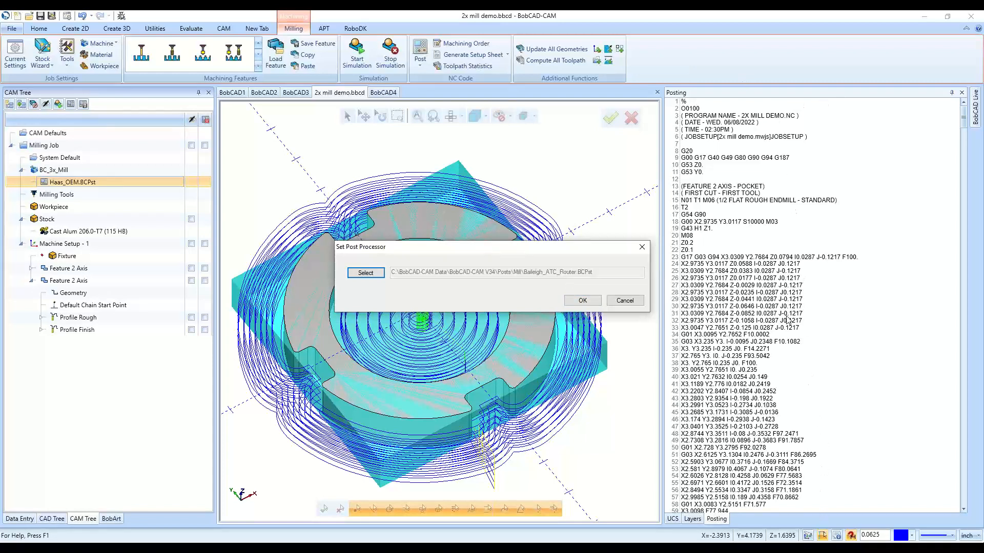
{"action": "left_click", "coordinate": [581, 301]}
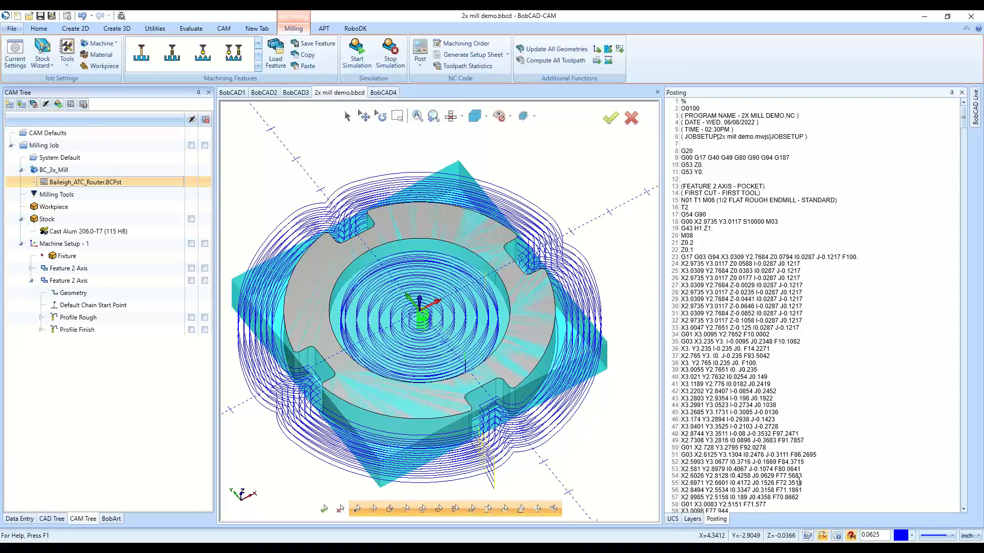
Post the milling job with the router post processor and highlight the F2540 feed rate in line 4 of the code
{"action": "left_click", "coordinate": [420, 56]}
{"action": "left_click", "coordinate": [463, 85]}
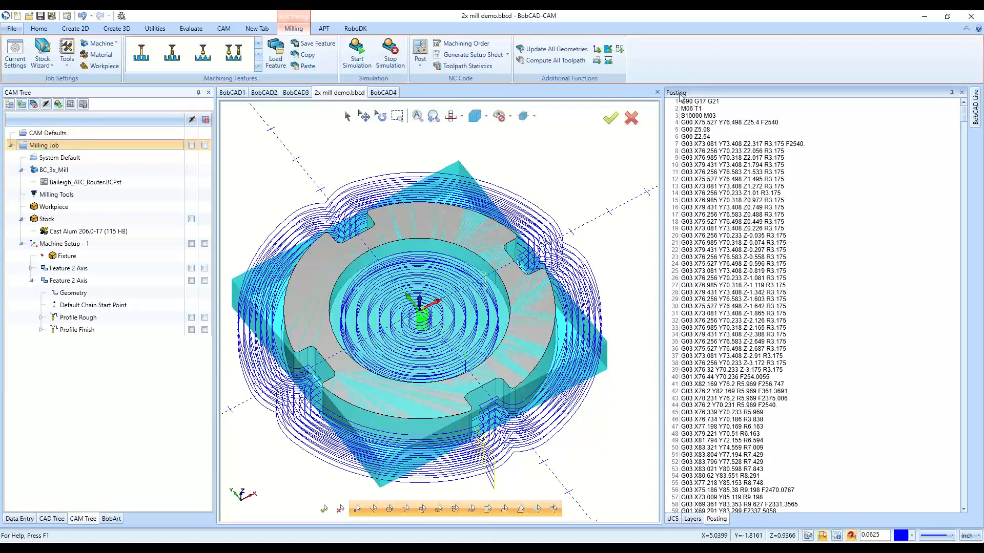
{"action": "triple_click", "coordinate": [687, 109]}
{"action": "left_click_drag", "start_coordinate": [781, 122], "coordinate": [760, 123]}
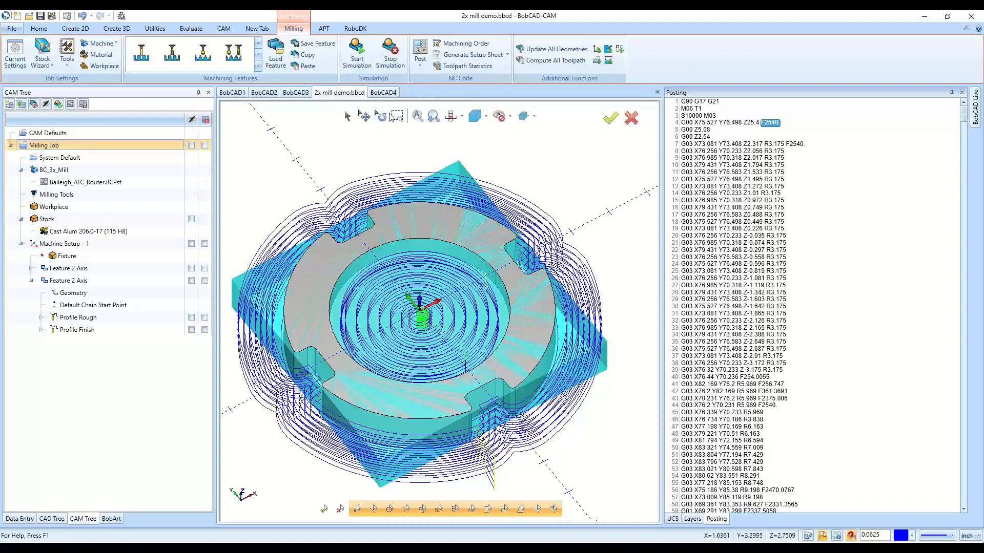
Switch the Milling Job's post processor to Haas_OEM and post the NC code again
{"action": "left_click", "coordinate": [154, 182]}
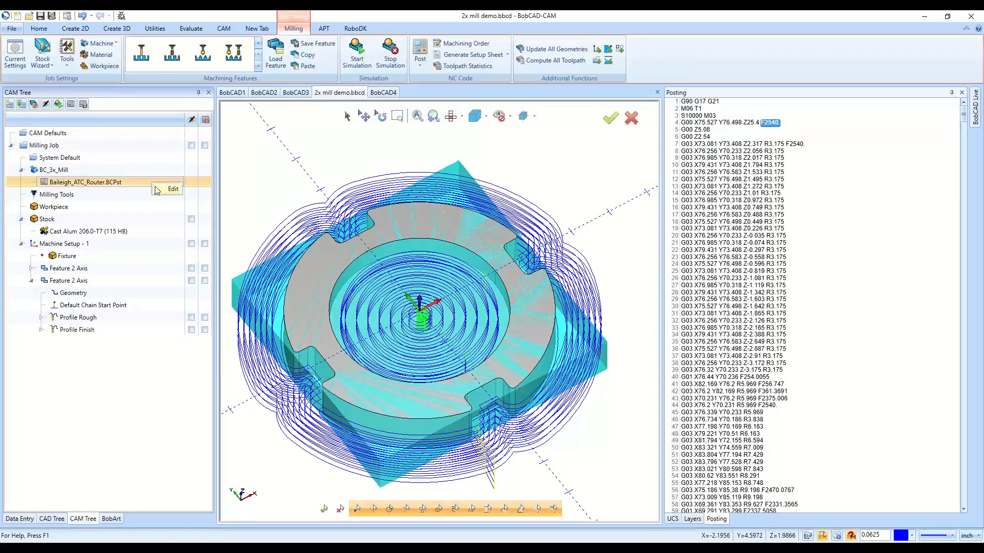
{"action": "double_click", "coordinate": [154, 183]}
{"action": "left_click", "coordinate": [366, 273]}
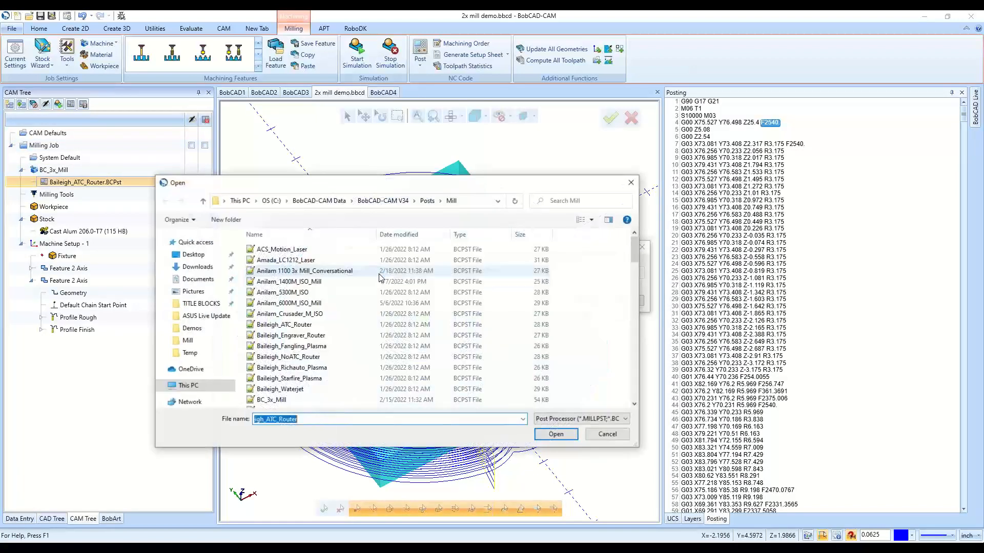
{"action": "scroll", "coordinate": [358, 327], "scroll_direction": "down", "scroll_amount": 3}
{"action": "scroll", "coordinate": [358, 327], "scroll_direction": "down", "scroll_amount": 12}
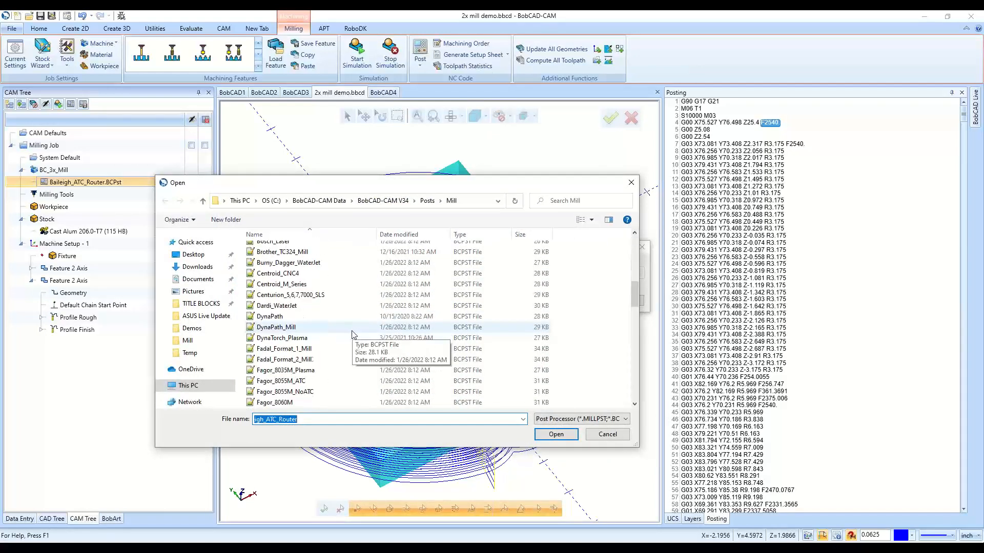
{"action": "scroll", "coordinate": [352, 335], "scroll_direction": "down", "scroll_amount": 1}
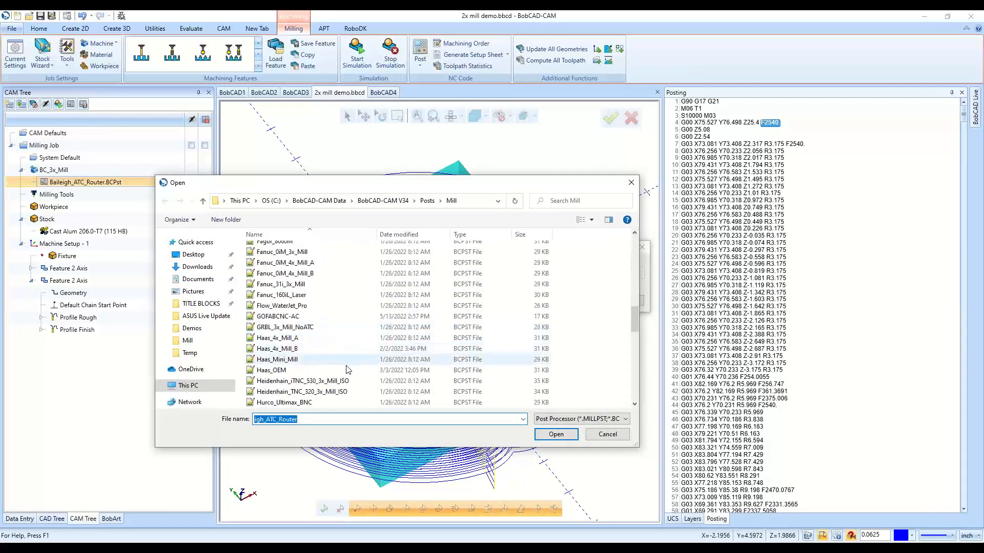
{"action": "double_click", "coordinate": [346, 365]}
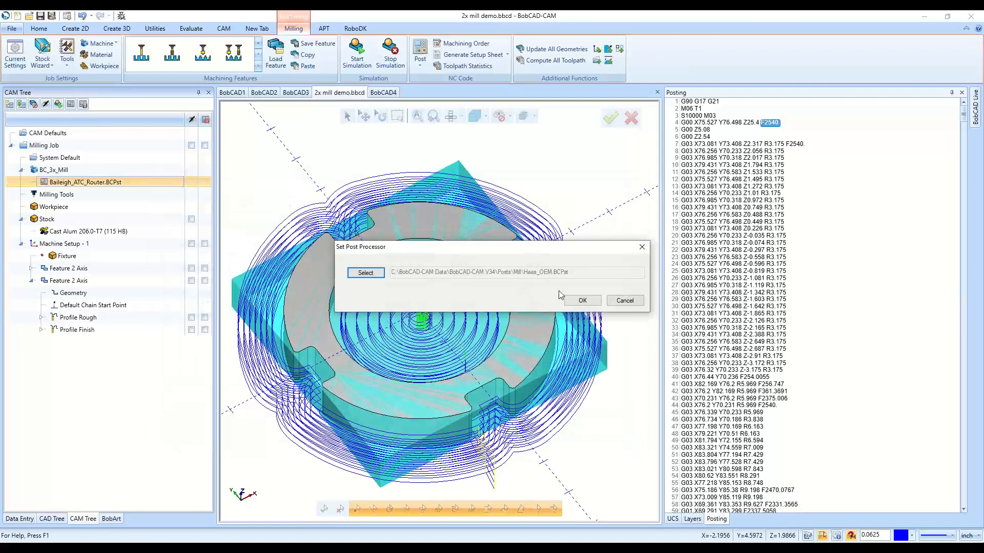
{"action": "left_click", "coordinate": [582, 301]}
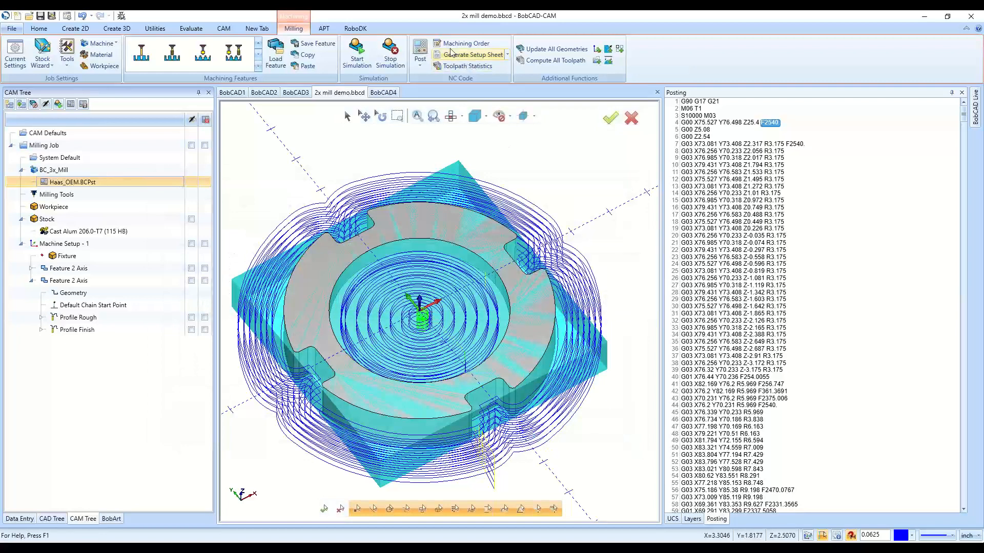
{"action": "left_click", "coordinate": [420, 52]}
Change the Milling Job's post processor to BC_3x_Mill and post the NC code with it
{"action": "double_click", "coordinate": [141, 182]}
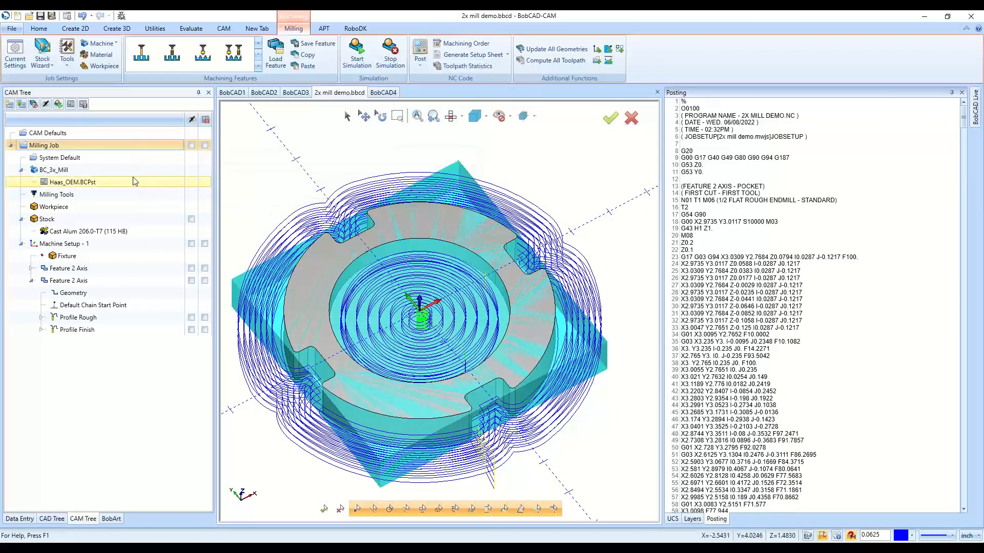
{"action": "left_click", "coordinate": [365, 272]}
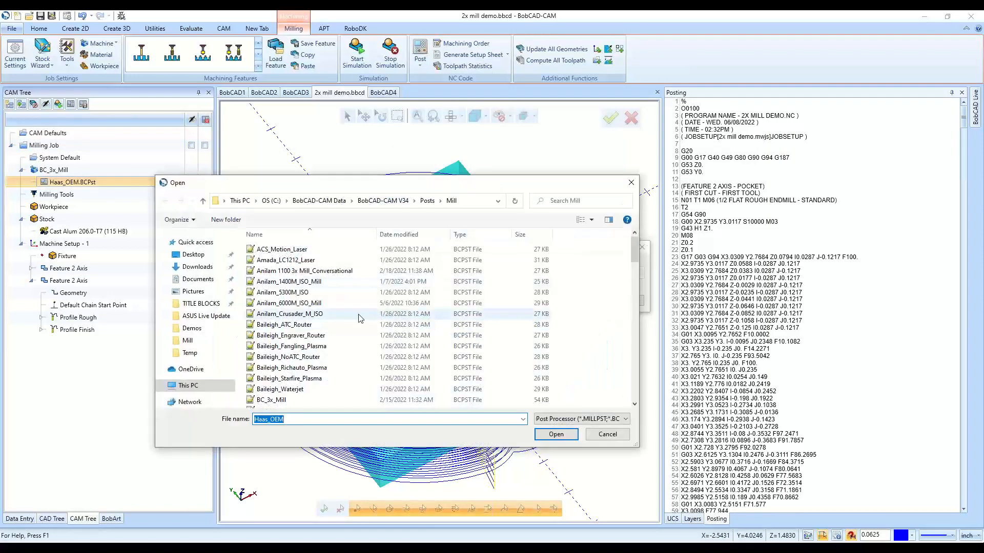
{"action": "scroll", "coordinate": [342, 297], "scroll_direction": "down", "scroll_amount": 4}
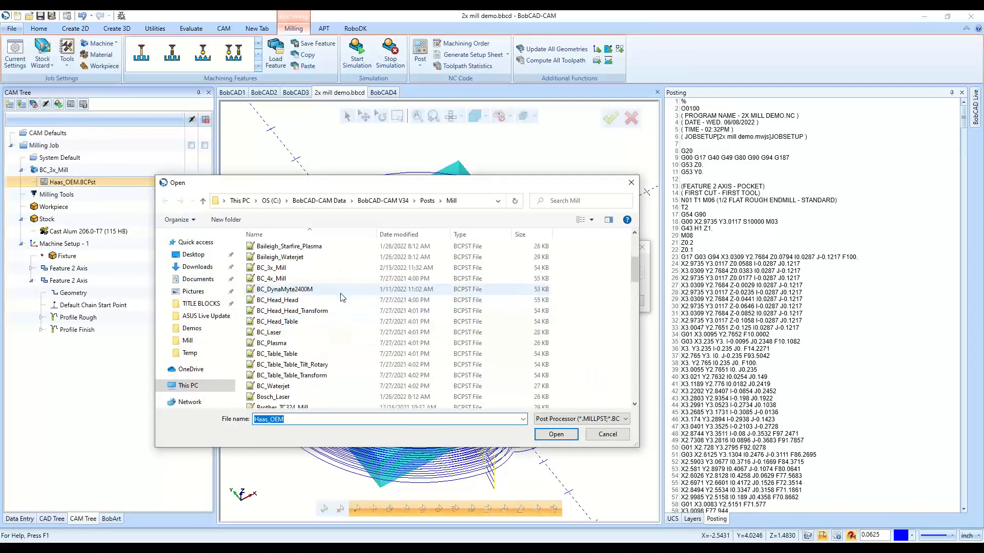
{"action": "scroll", "coordinate": [342, 297], "scroll_direction": "up", "scroll_amount": 1}
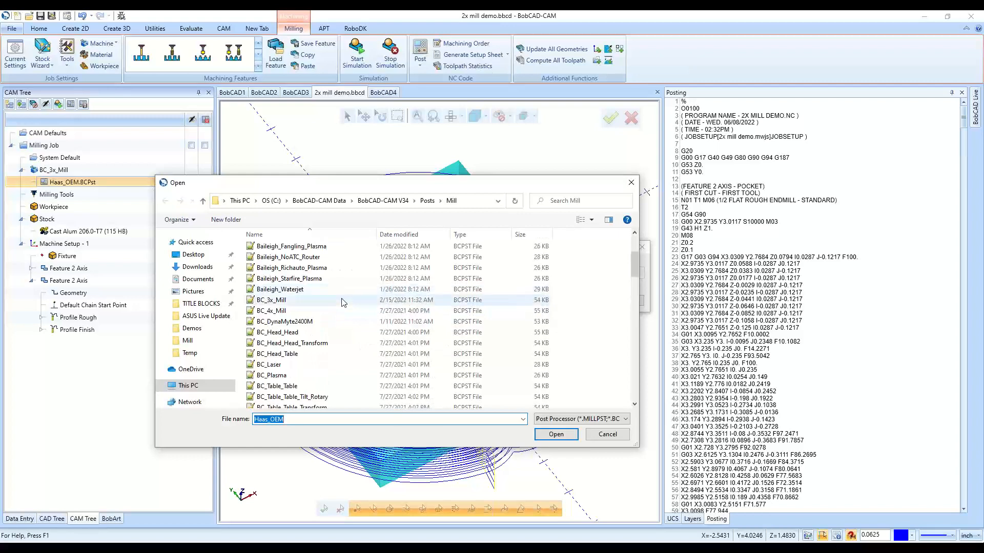
{"action": "double_click", "coordinate": [270, 302]}
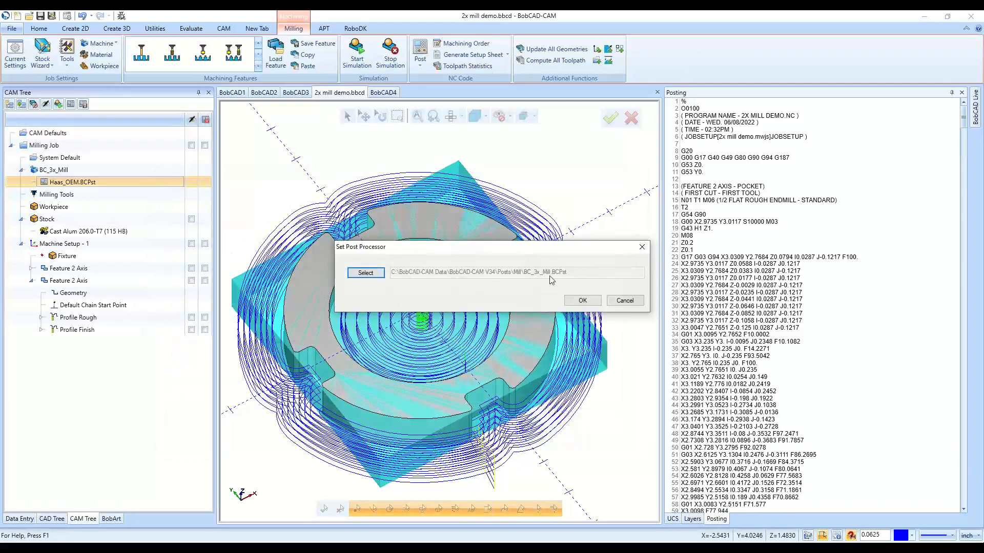
{"action": "left_click", "coordinate": [582, 300]}
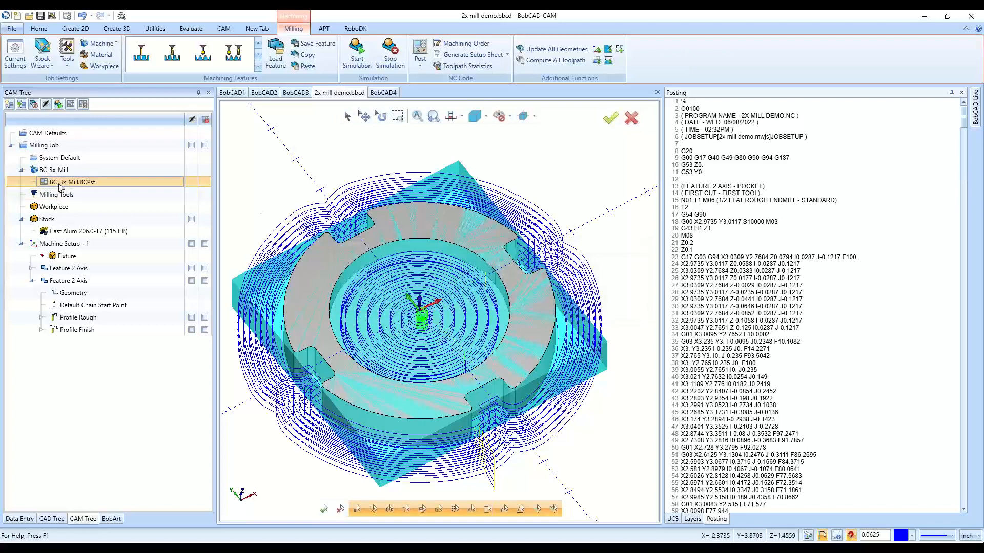
{"action": "left_click", "coordinate": [420, 51]}
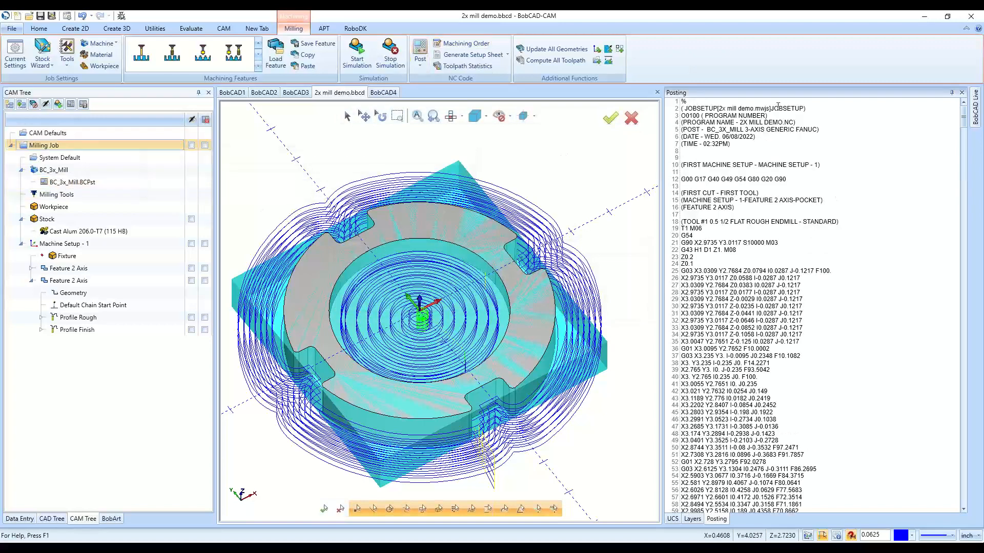